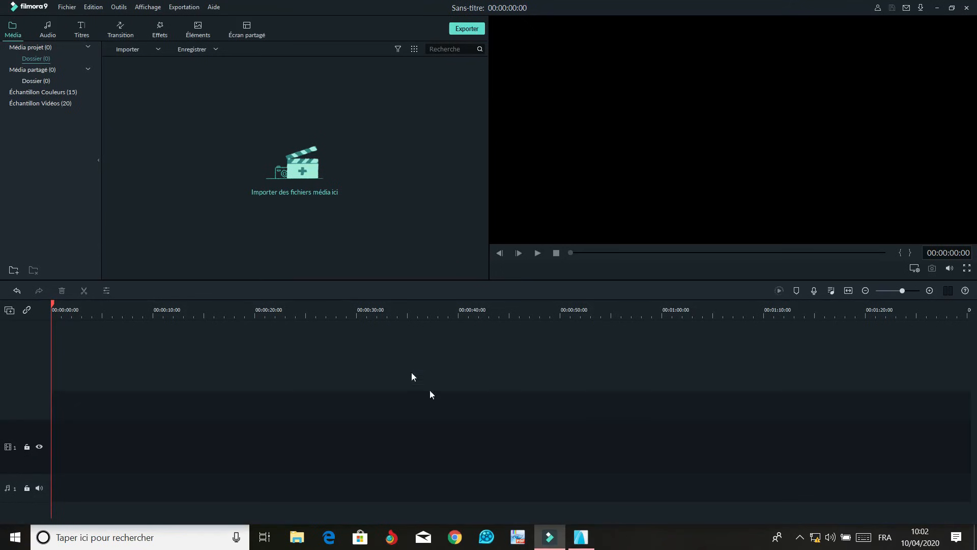
Switch to ARCHICAD and set the project's length working unit to centimetre
left_click(580, 537)
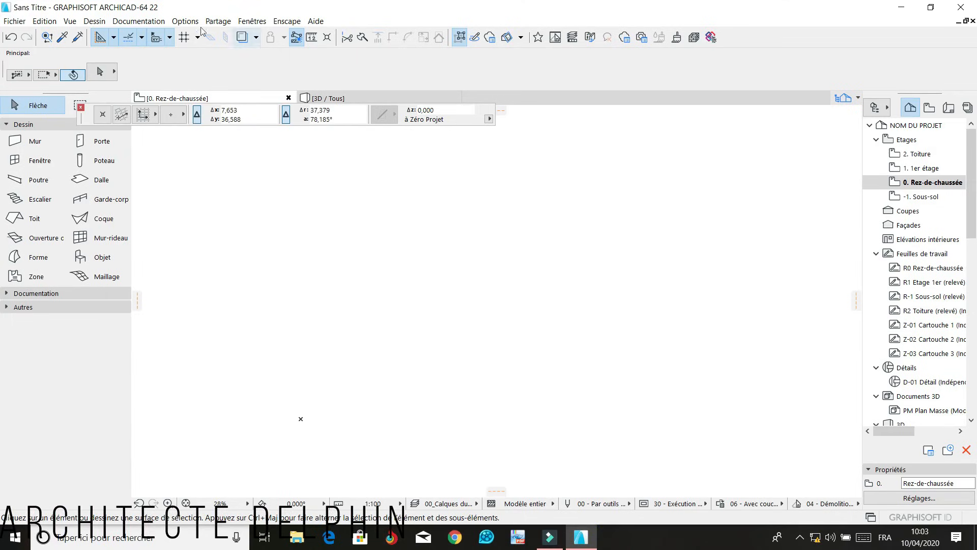
left_click(185, 21)
mouse_move(304, 136)
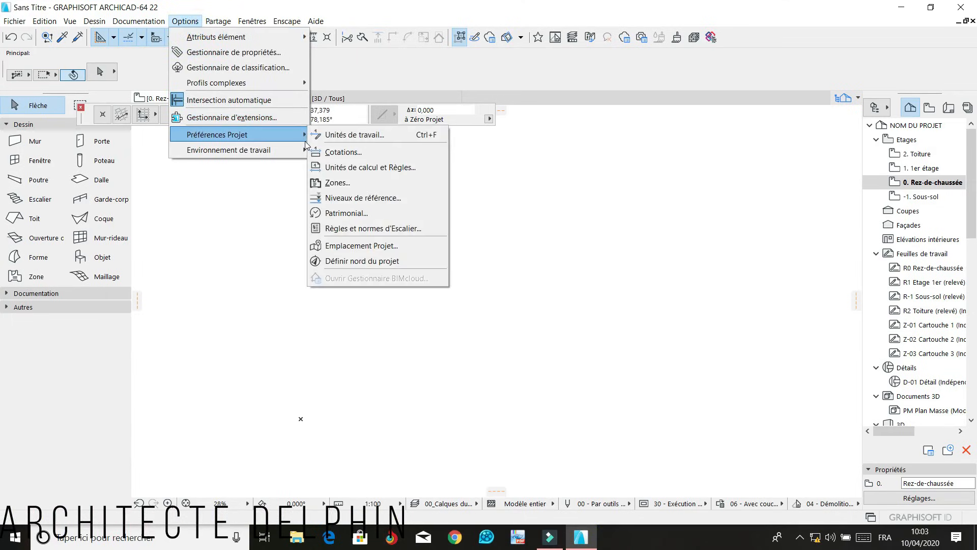
left_click(341, 135)
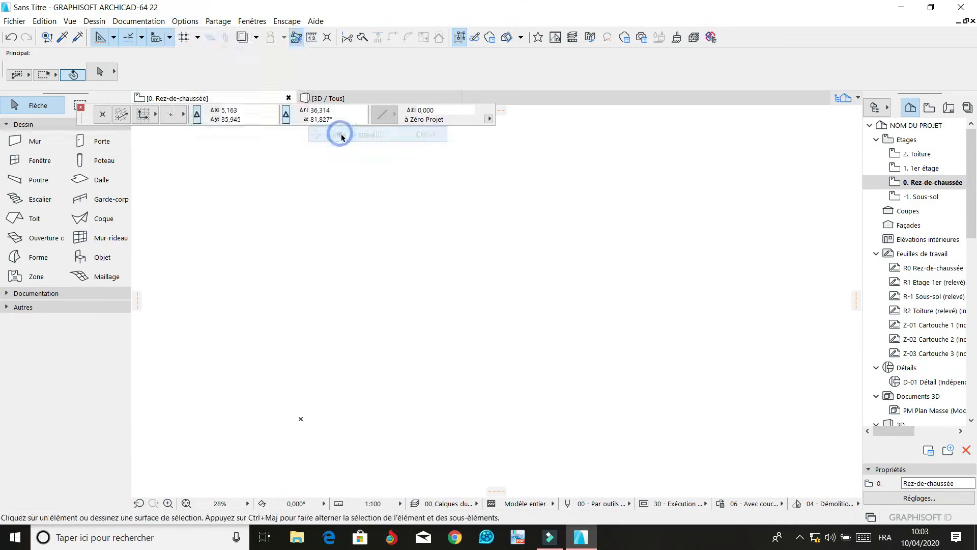
left_click(506, 100)
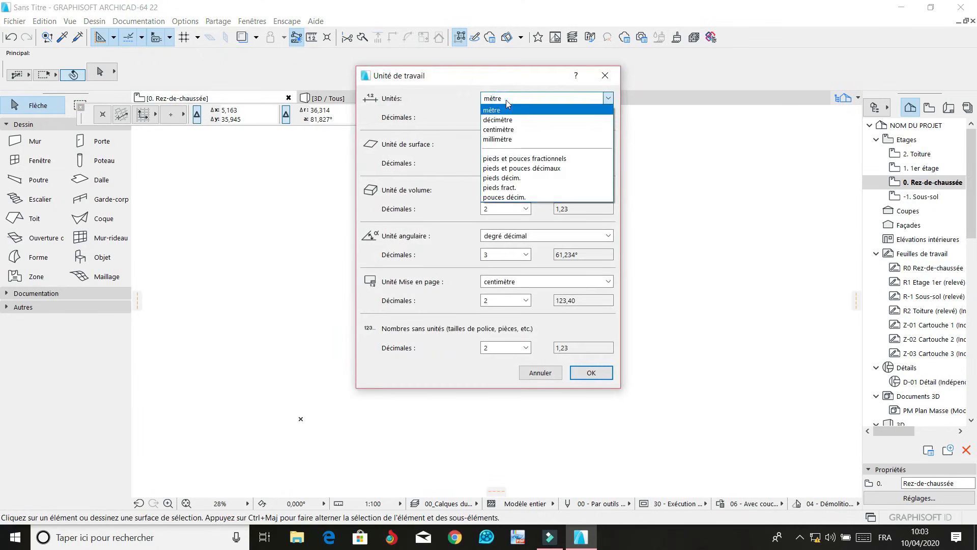
left_click(499, 129)
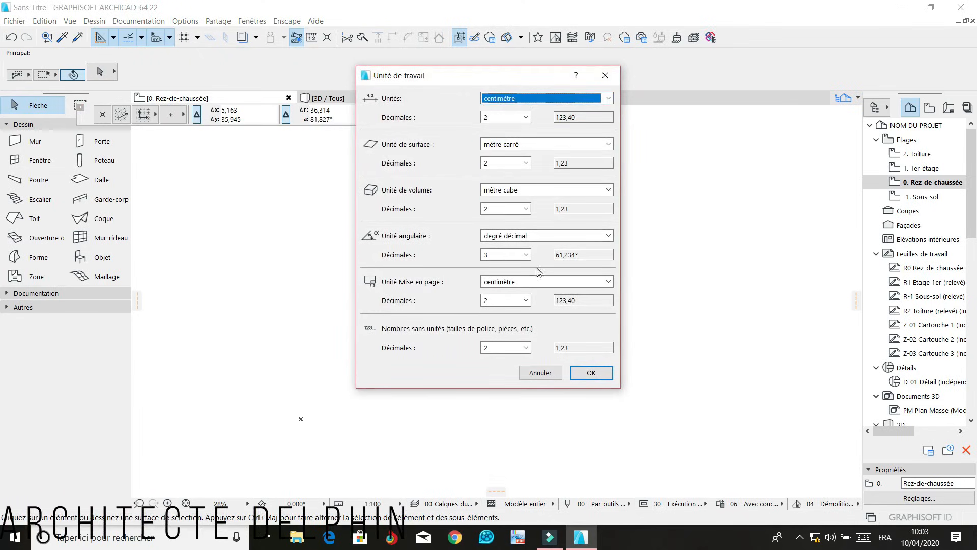
left_click(591, 373)
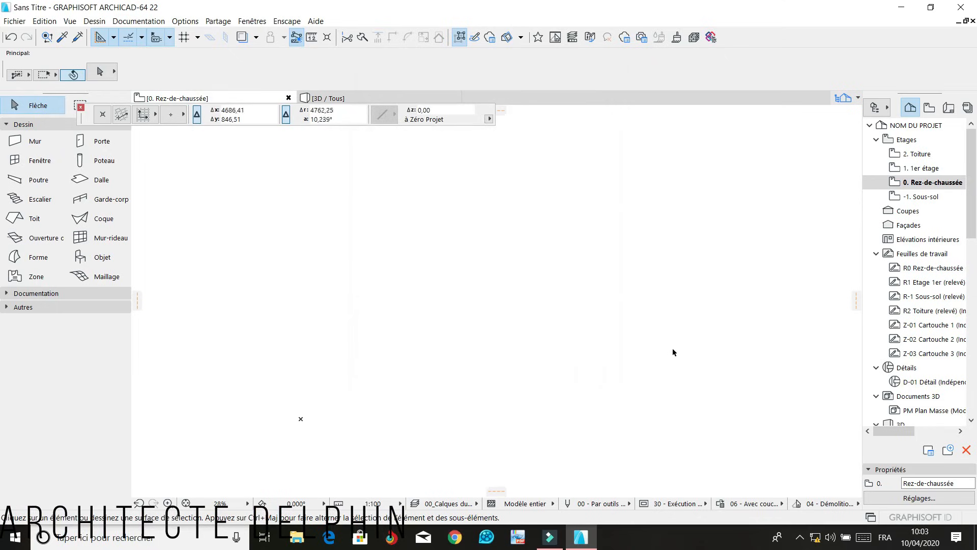
In the storey settings, set the height of both Rez-de-chaussée and 1er étage to 300 cm
right_click(883, 187)
left_click(825, 360)
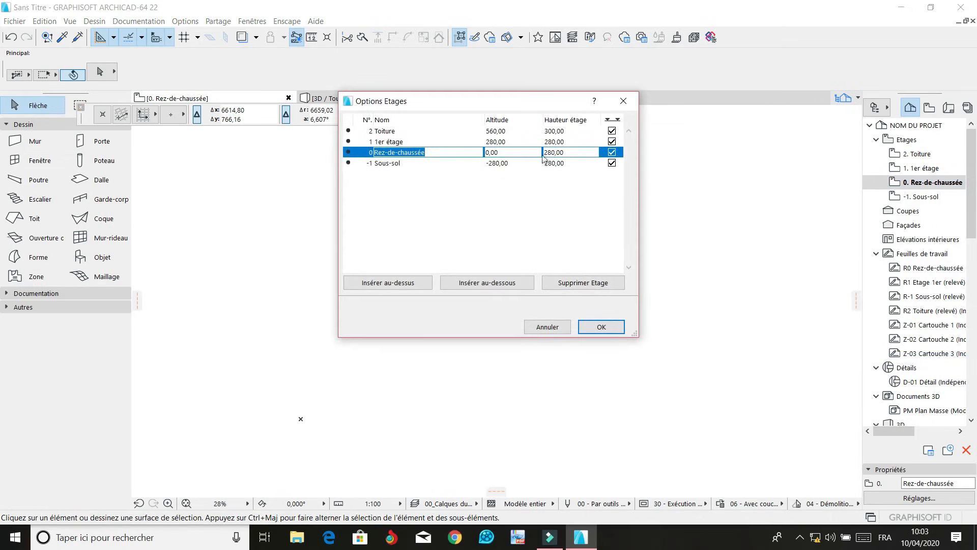
left_click(574, 151)
type("300300")
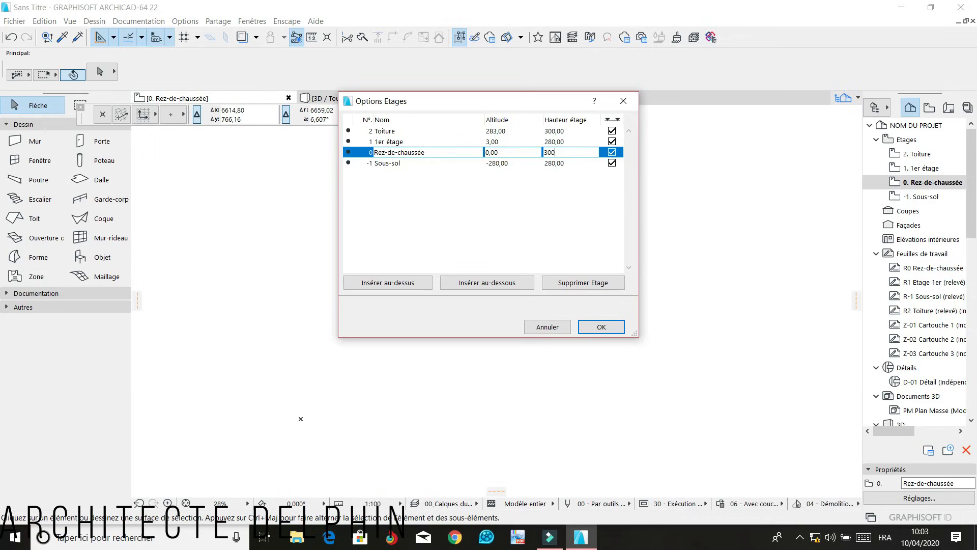
left_click(579, 142)
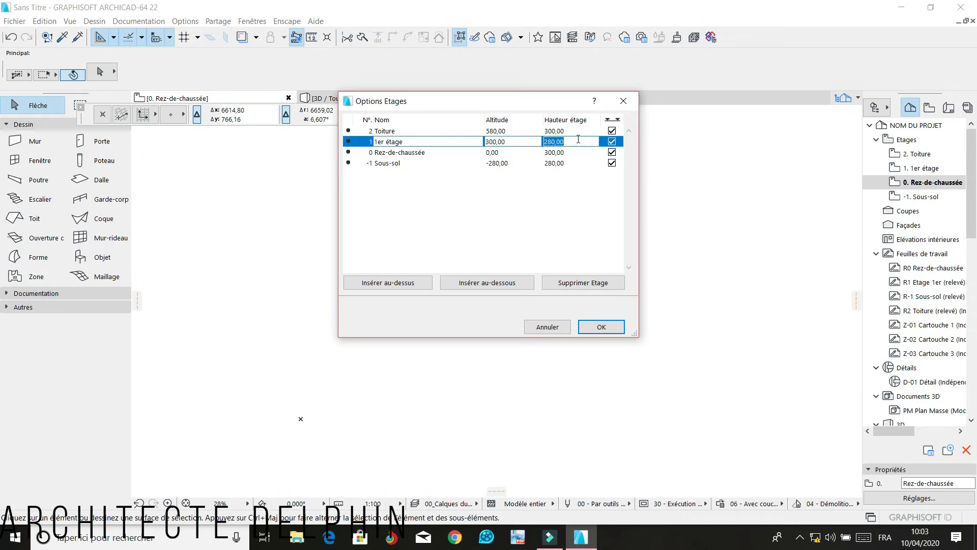
type("300")
left_click(582, 131)
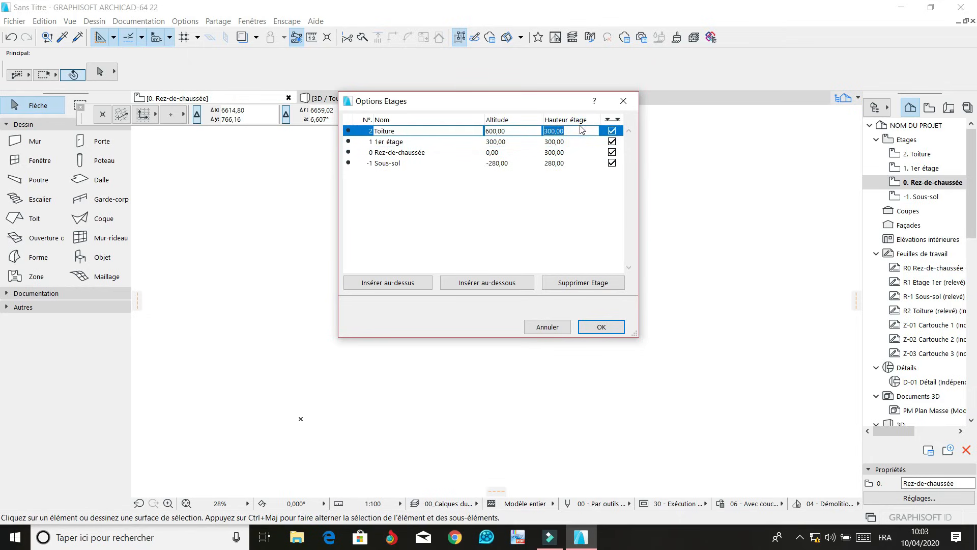
Insert two new storeys above 1er étage and apply the storey settings
left_click(571, 142)
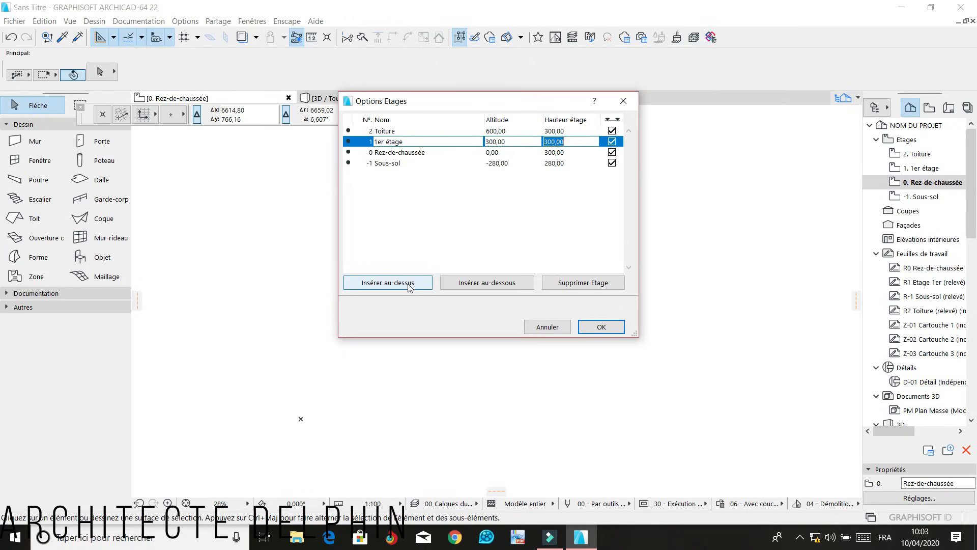
left_click(387, 282)
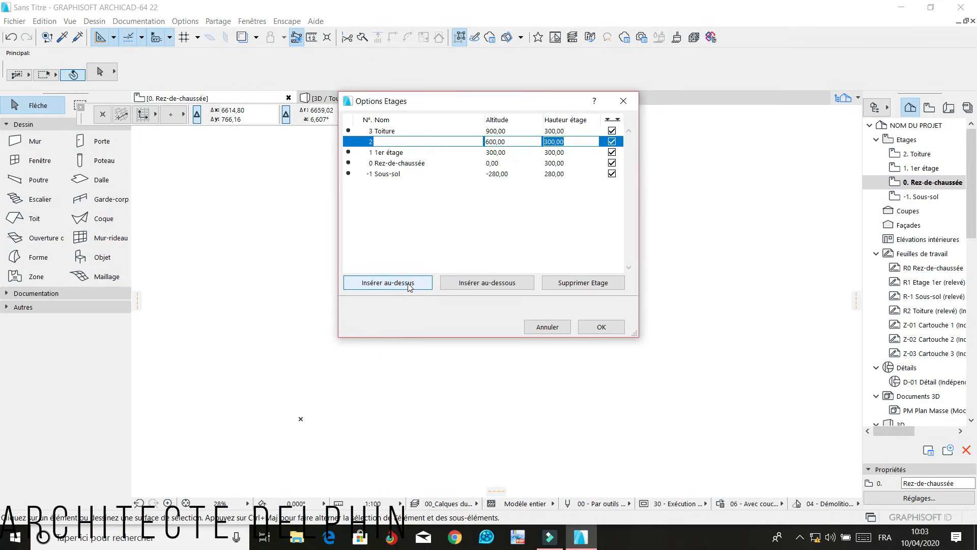
left_click(410, 287)
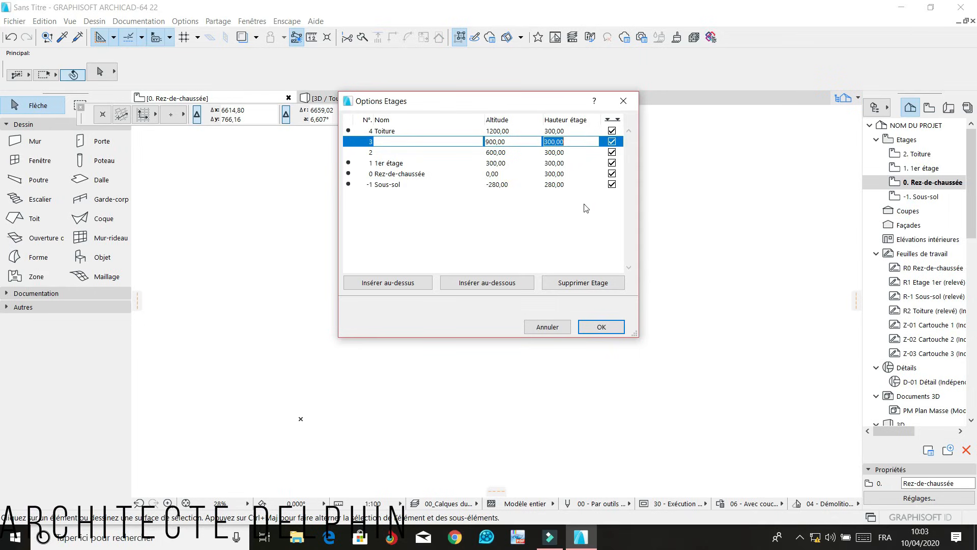
left_click(602, 329)
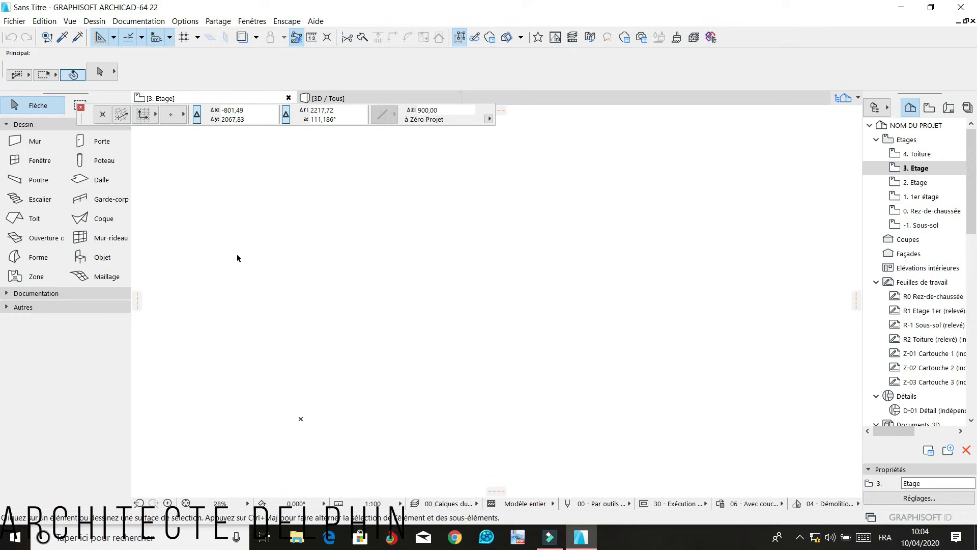
Activate the Wall tool and check which storeys the wall top can be linked to from 3. Etage
left_click(46, 143)
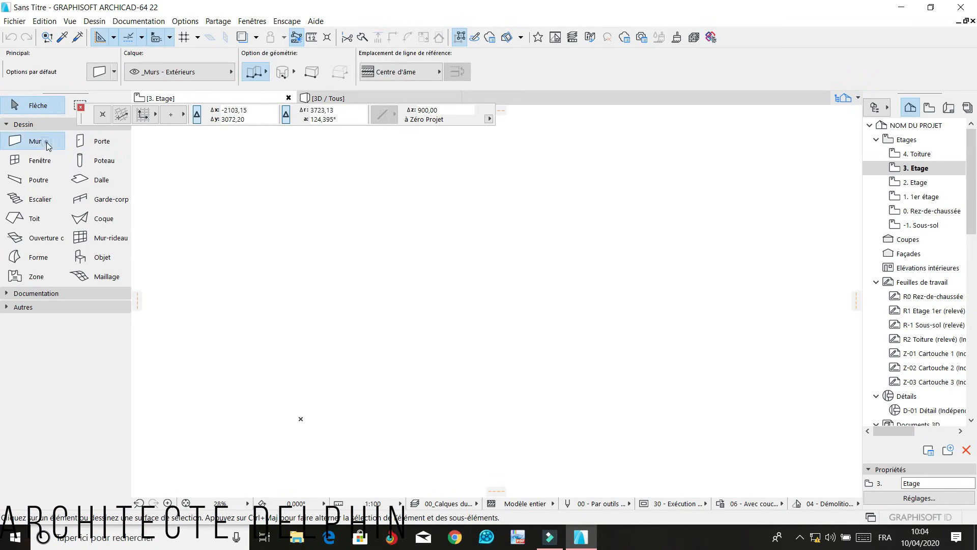
left_click(98, 73)
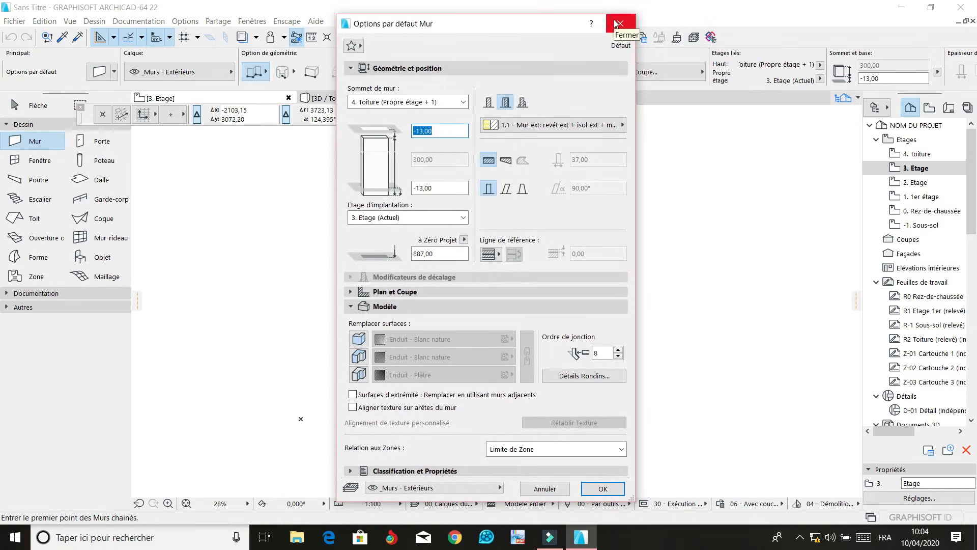
left_click(452, 102)
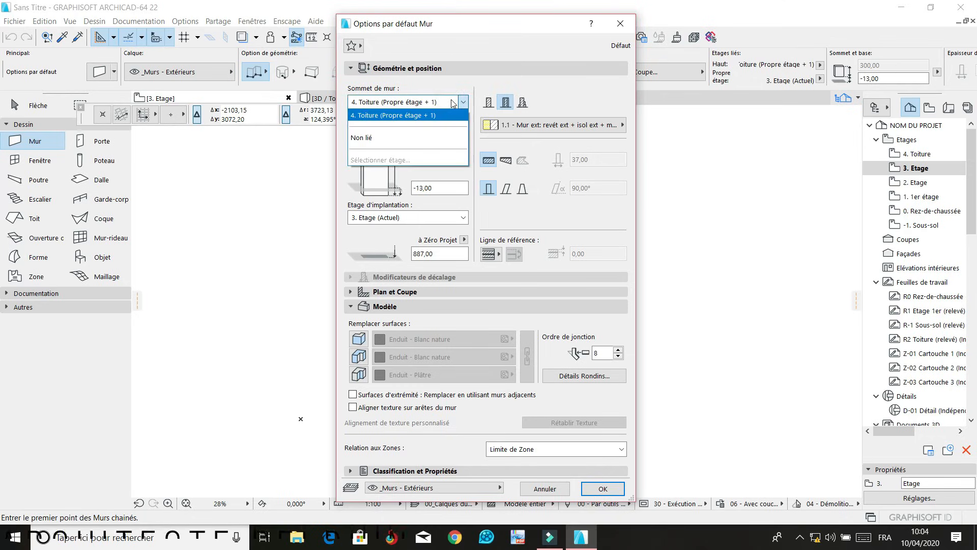
left_click(414, 115)
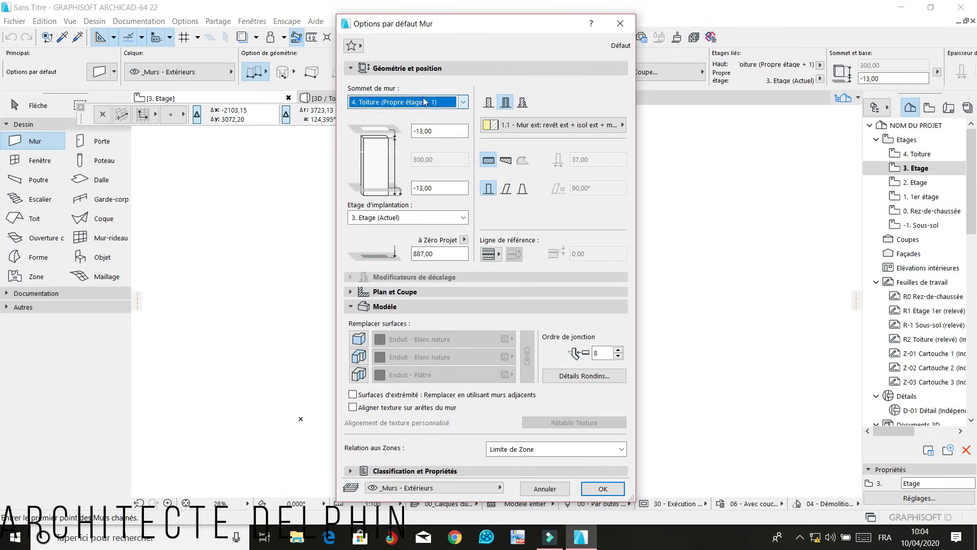
left_click(621, 22)
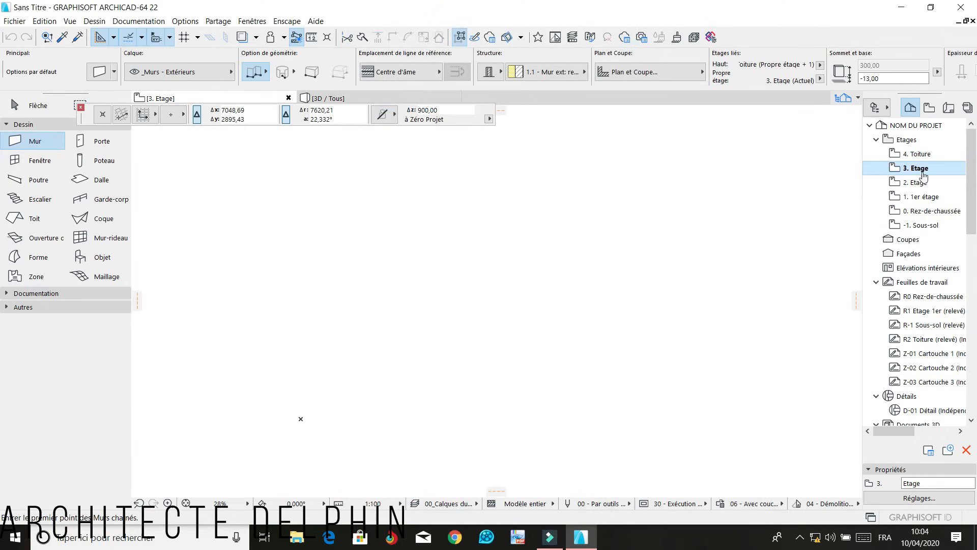
Go to the Rez-de-chaussée plan and set the default wall's top to Non lié with a base offset of 0
left_click(946, 217)
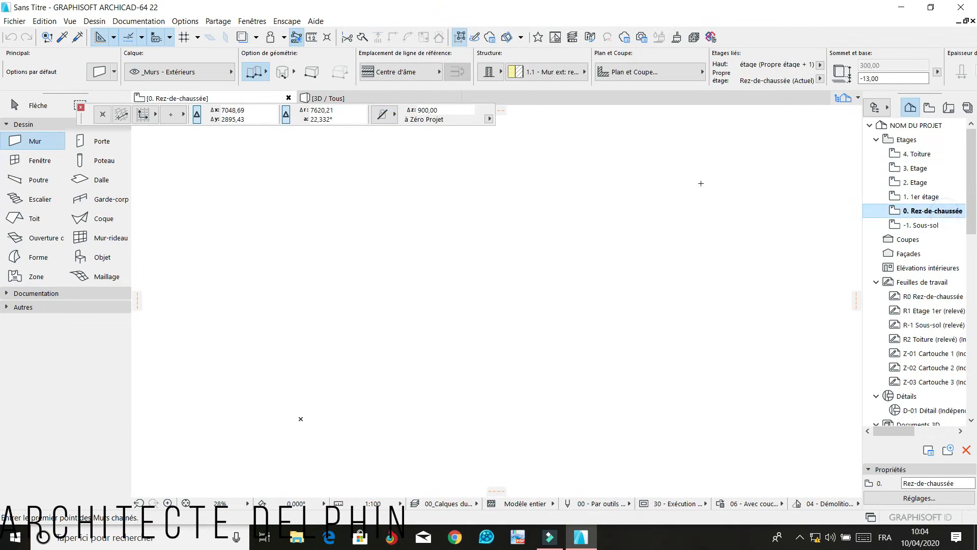
left_click(100, 72)
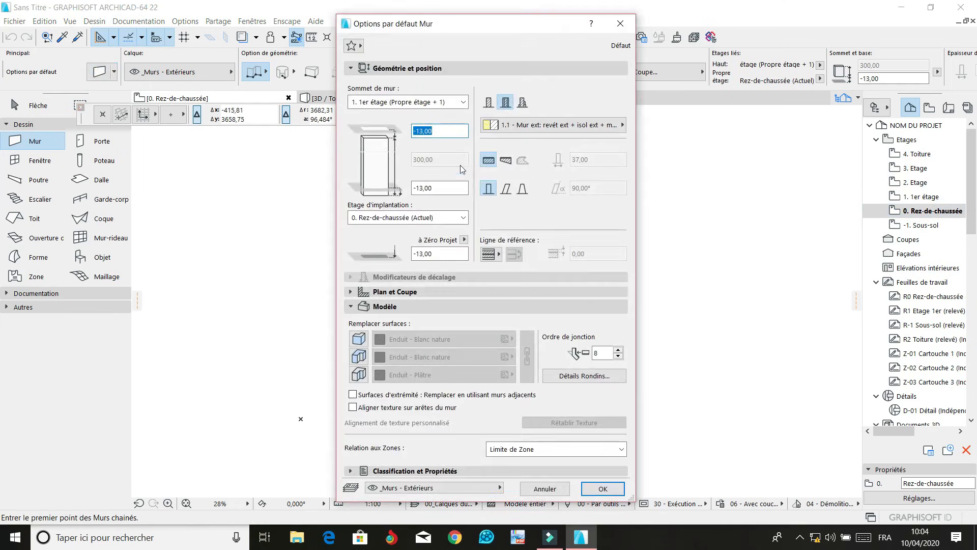
left_click(437, 102)
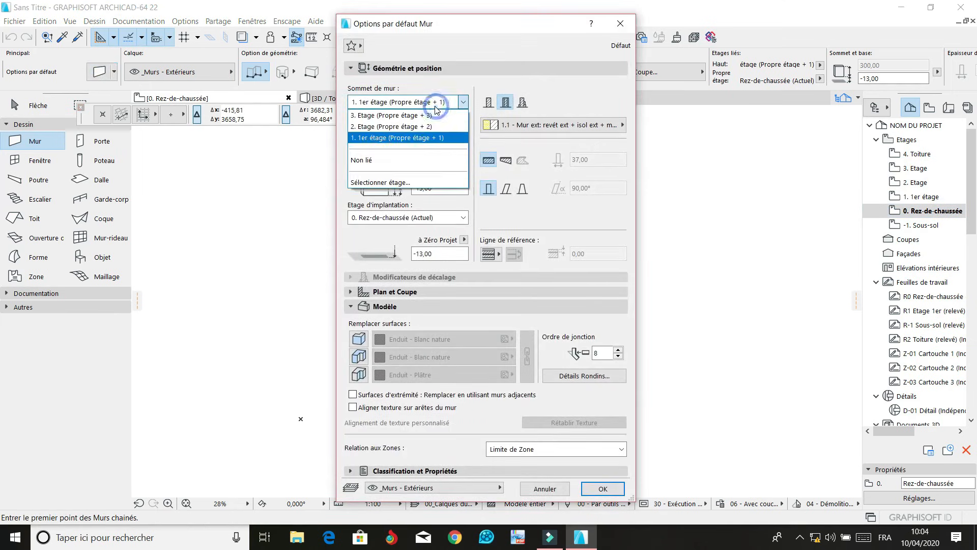
left_click(405, 102)
left_click(405, 101)
left_click(430, 159)
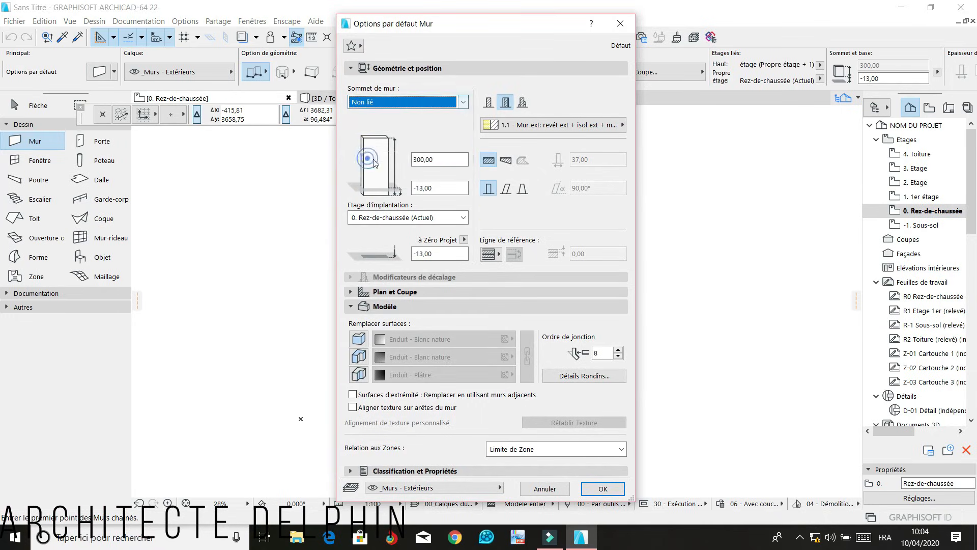
left_click(440, 188)
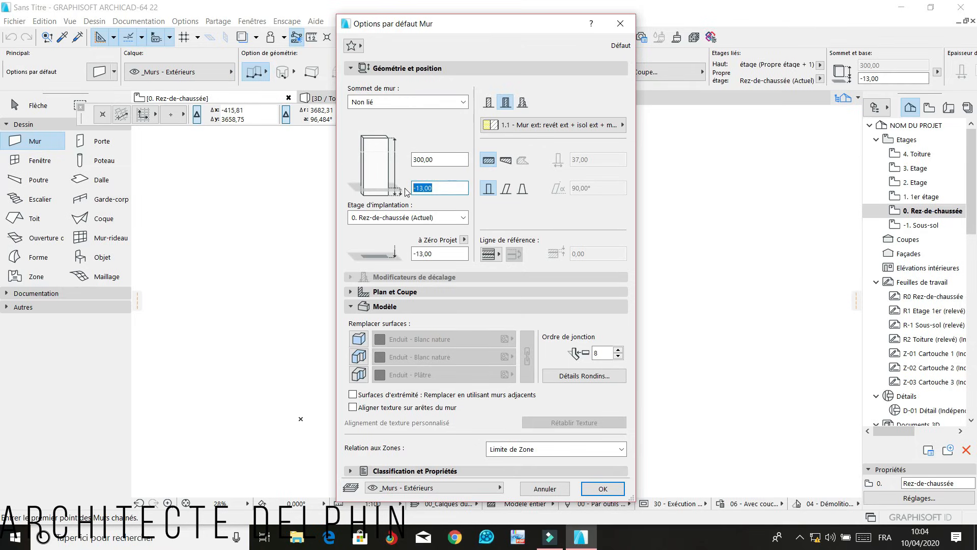
type("0")
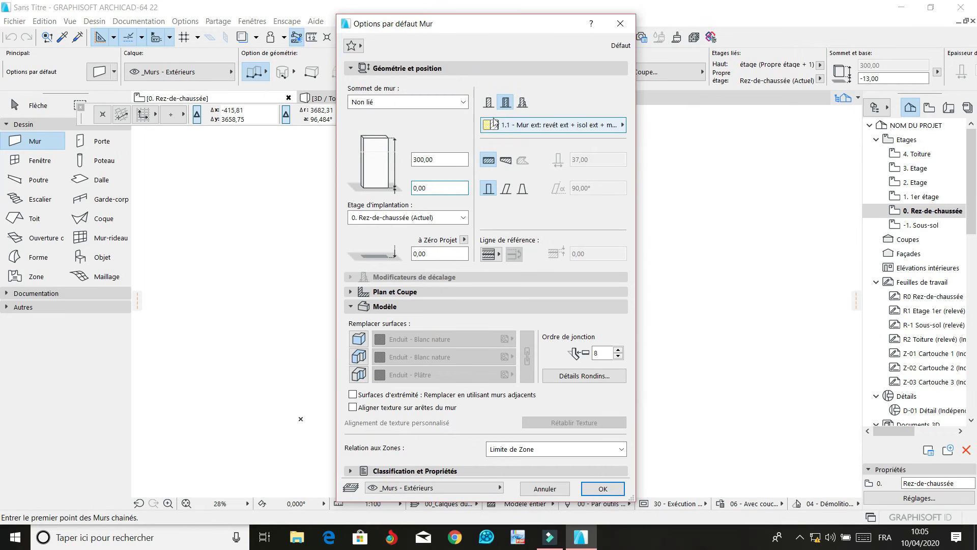
Give the default wall a basic structure in GENERIQUE - STRUCTURE material with a thickness of 15 cm
left_click(488, 103)
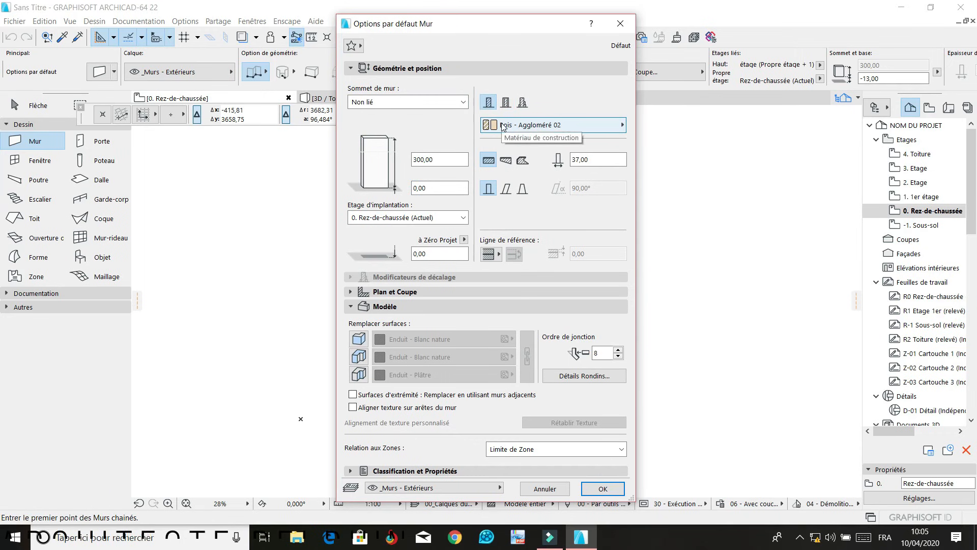
left_click(502, 126)
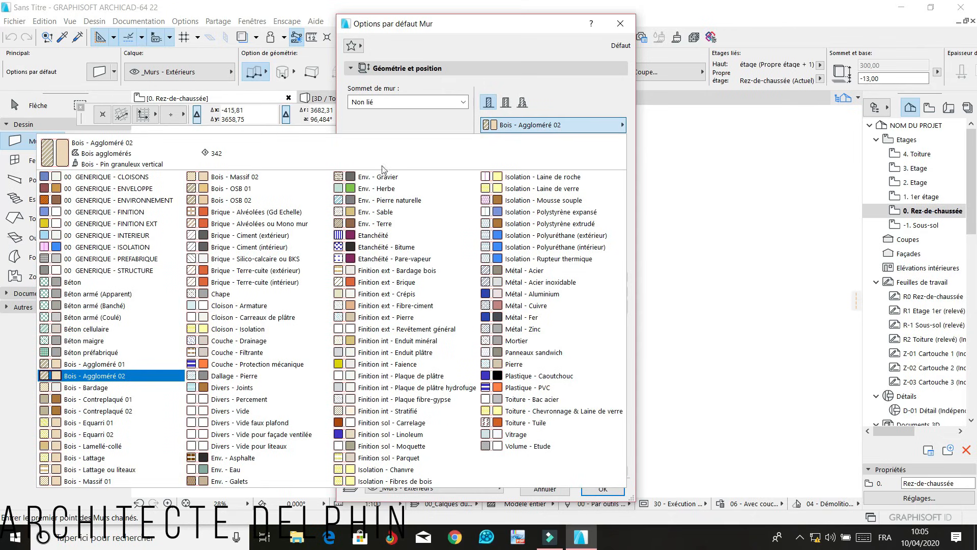
left_click(138, 272)
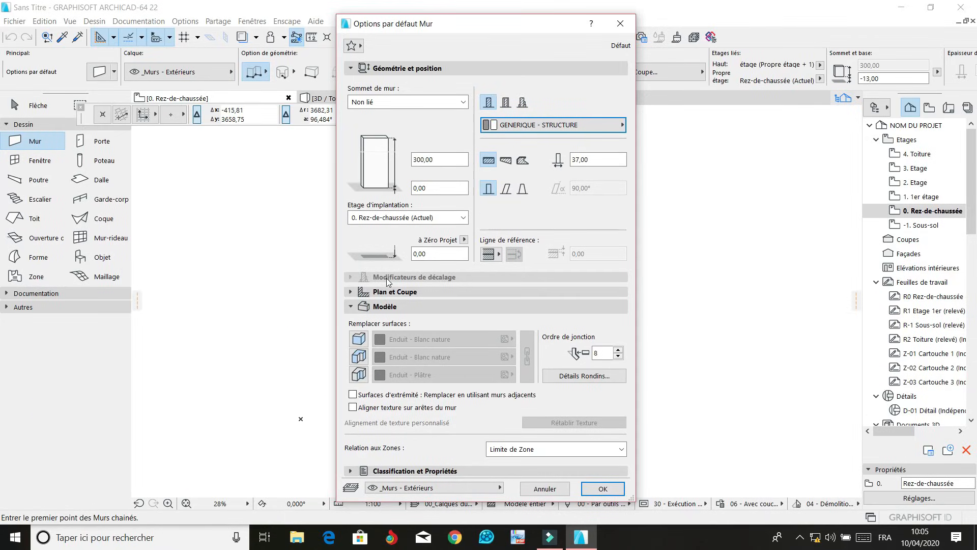
left_click(515, 131)
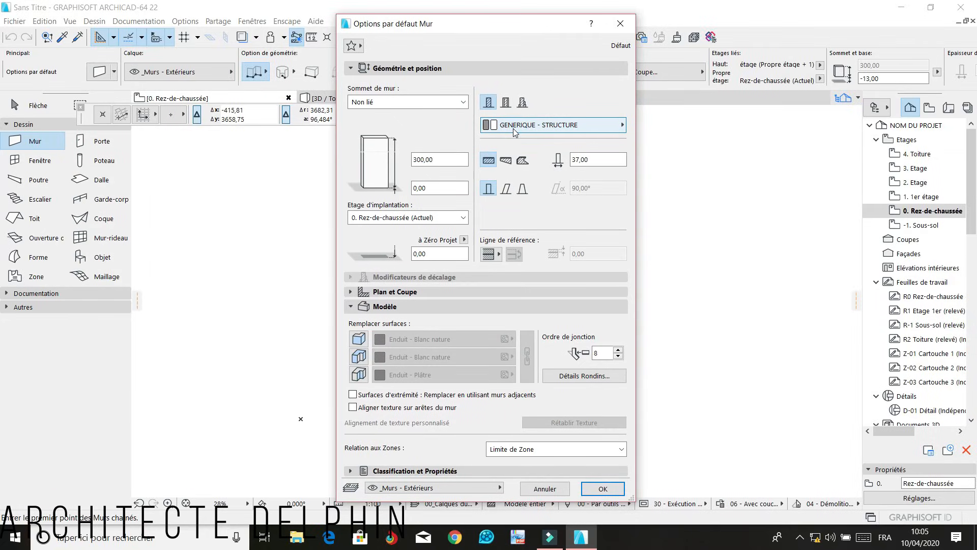
left_click(580, 160)
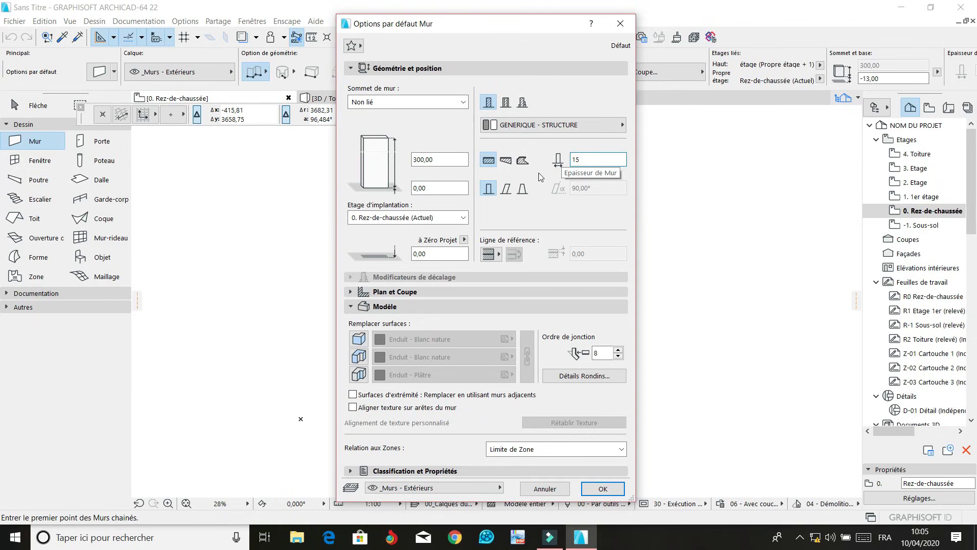
Override all three wall surfaces with linked Enduit - Blanc nature and apply the default wall settings
left_click(360, 339)
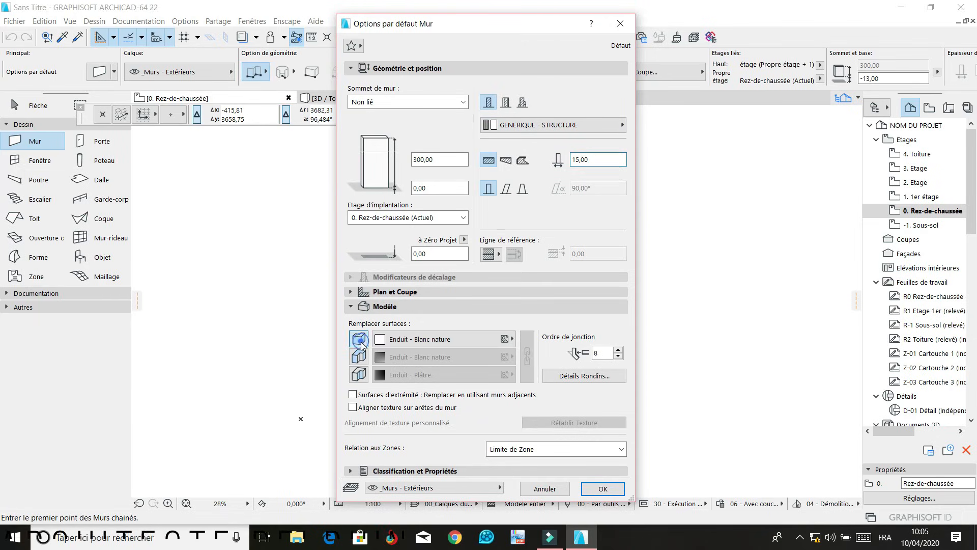
left_click(359, 357)
left_click(359, 375)
left_click(528, 355)
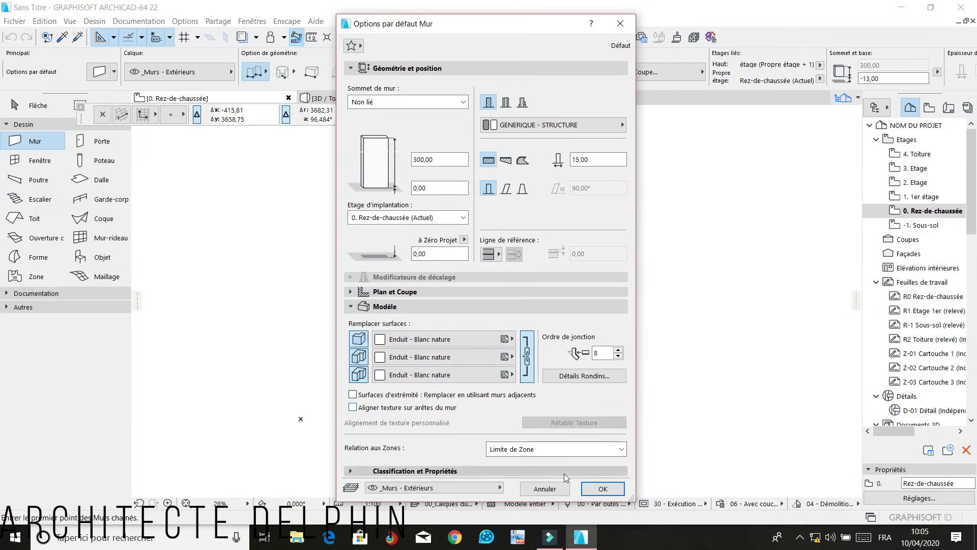
left_click(602, 489)
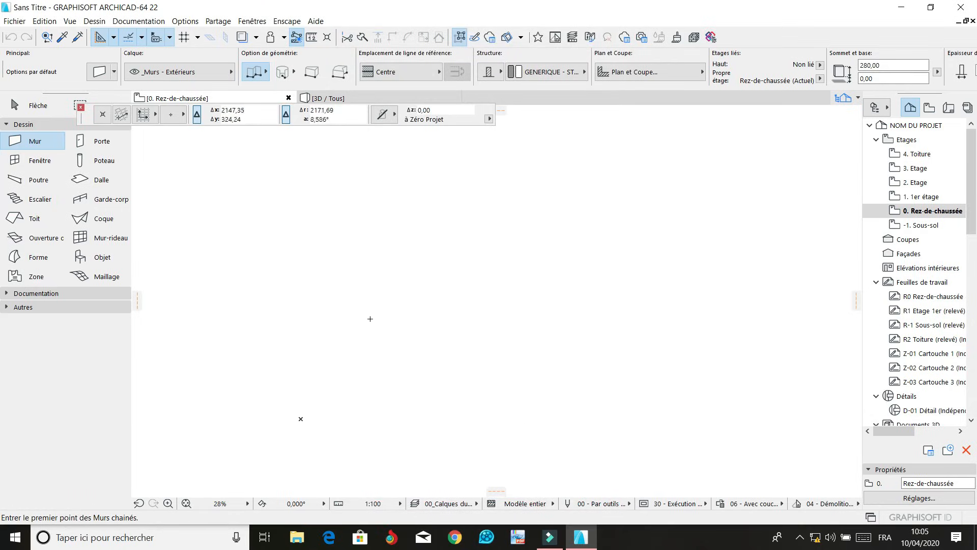
Give the default slab a basic structure in Béton armé (Coulé) with a thickness of 115 cm
left_click(102, 181)
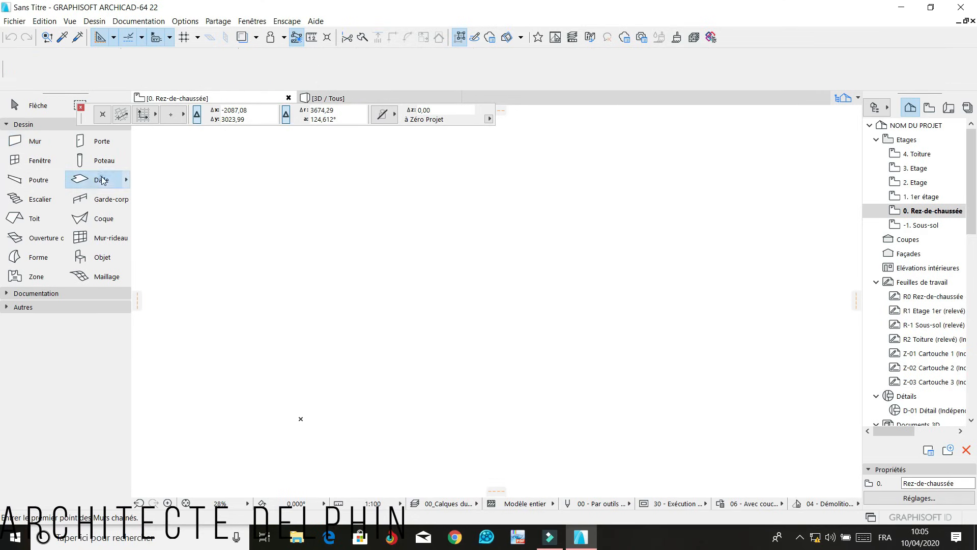
left_click(99, 72)
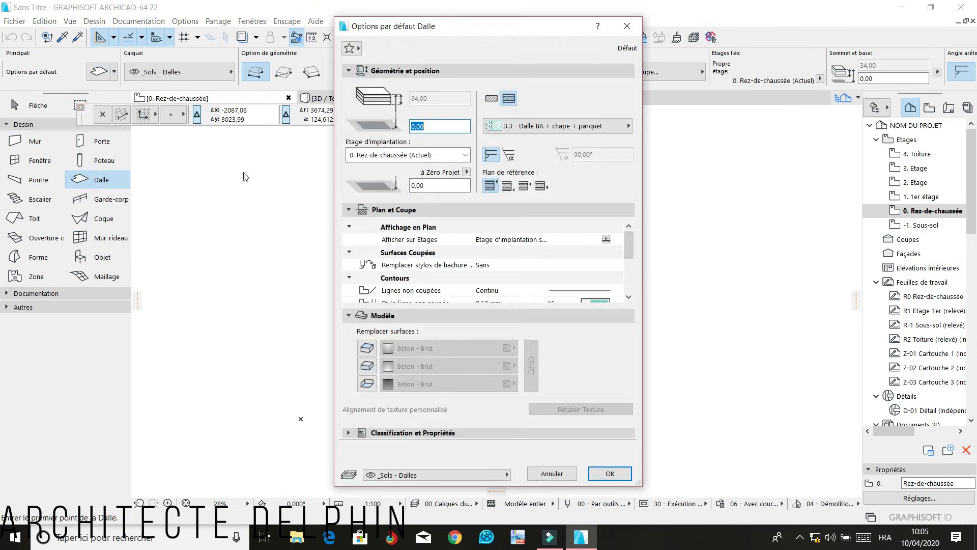
left_click(492, 101)
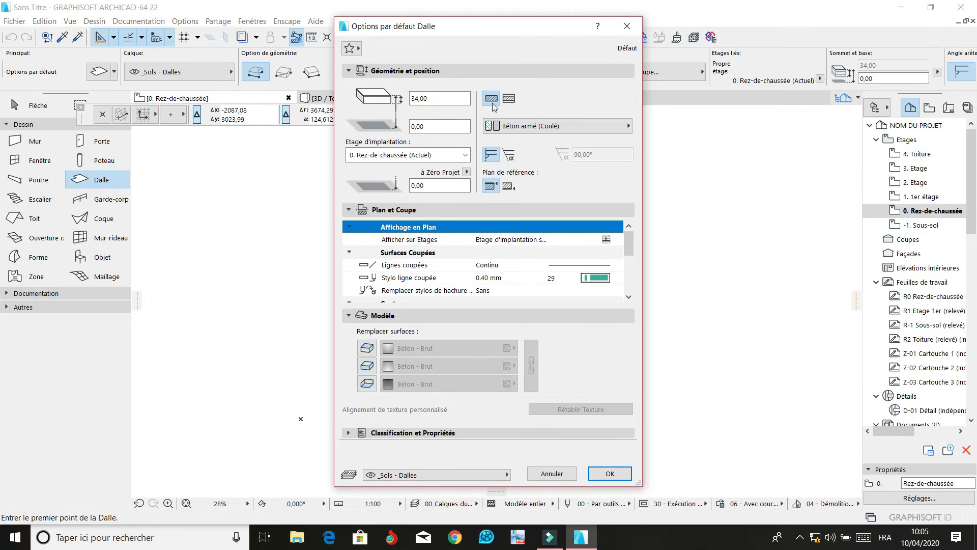
left_click(436, 97)
double_click(440, 98)
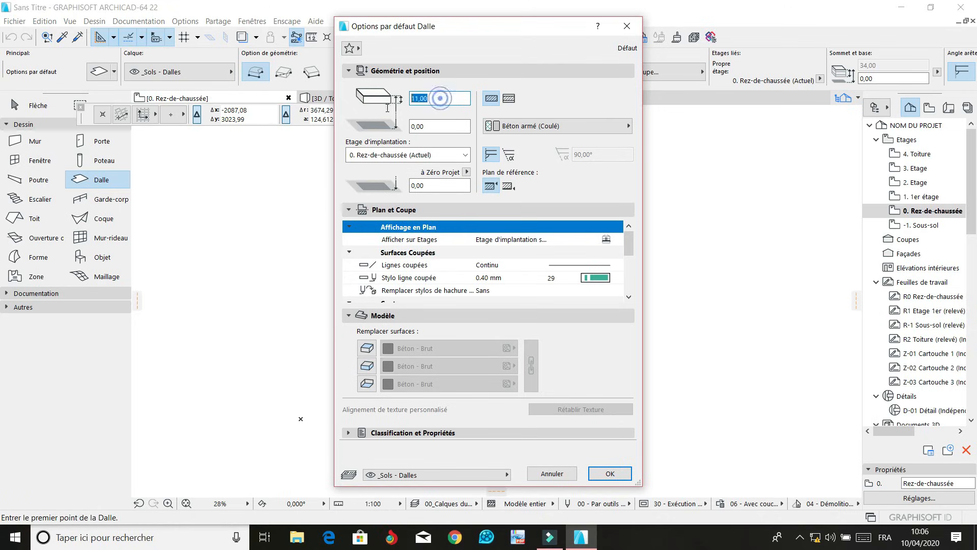
type("1,00")
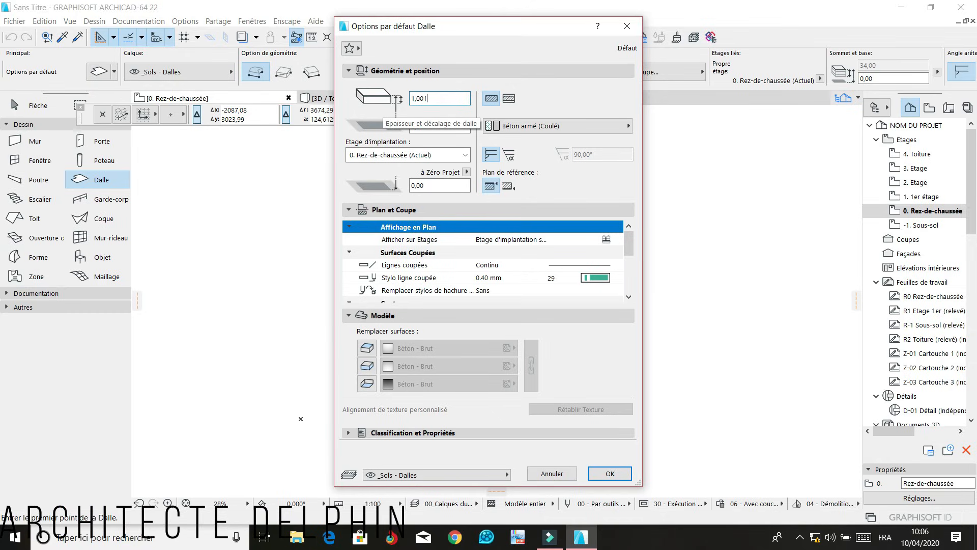
double_click(426, 98)
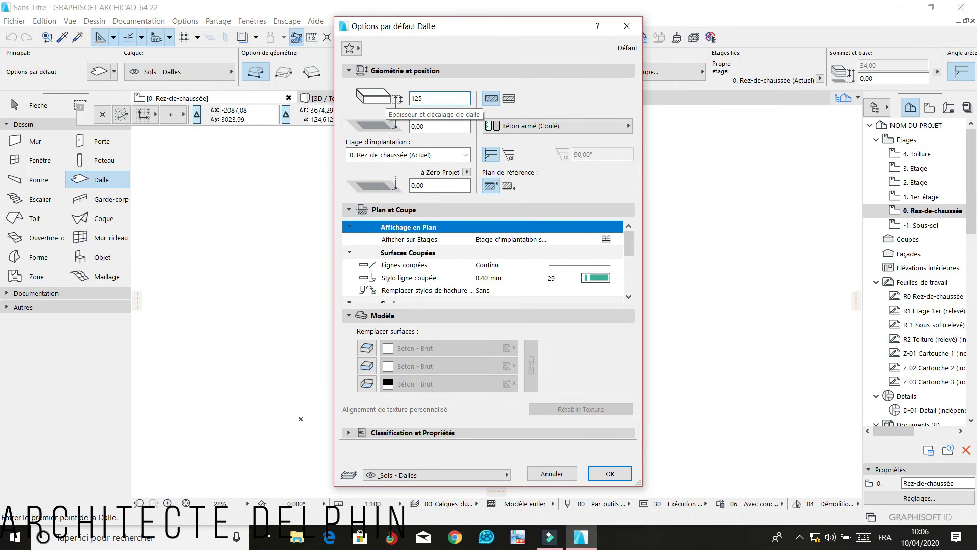
double_click(443, 100)
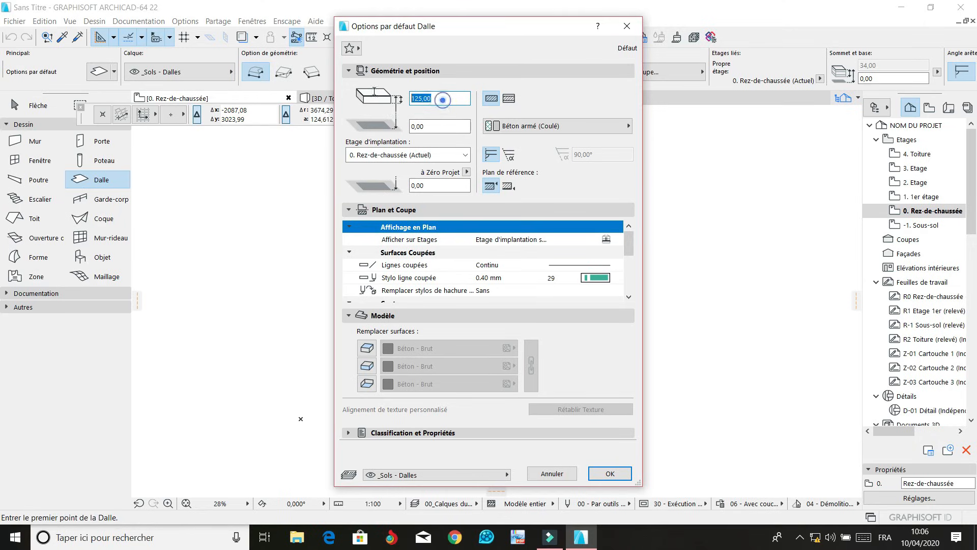
type("115")
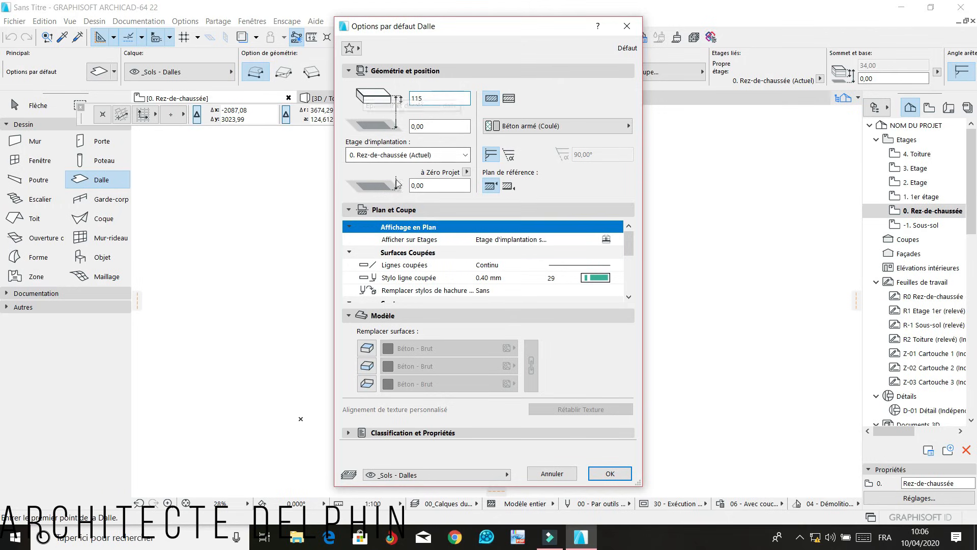
Override all three default slab surfaces with Béton - Brut and apply the slab settings
left_click(366, 348)
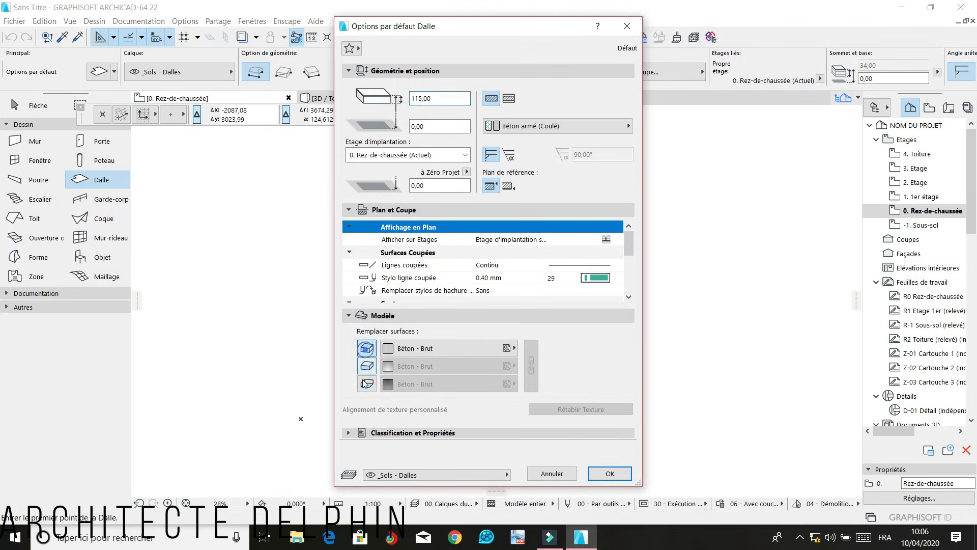
left_click(366, 366)
left_click(366, 383)
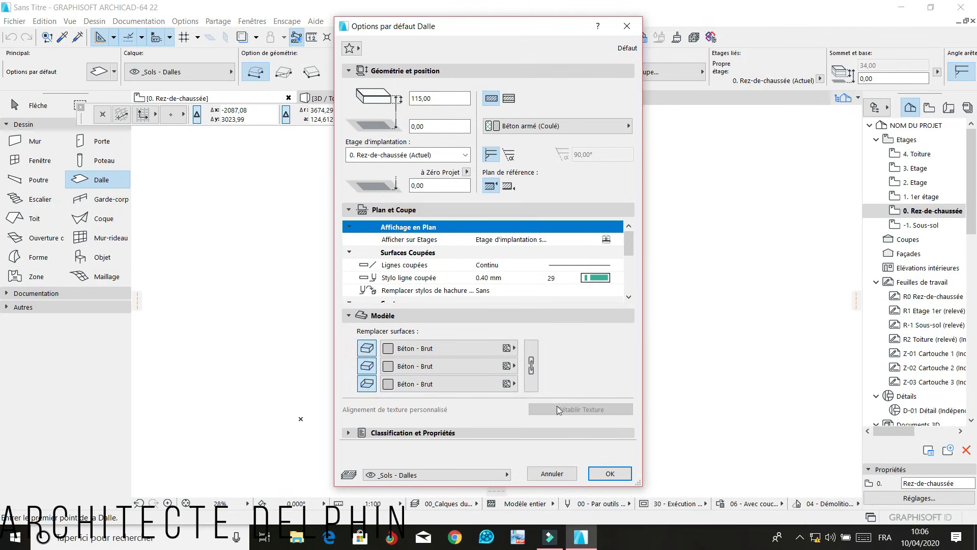
left_click(610, 472)
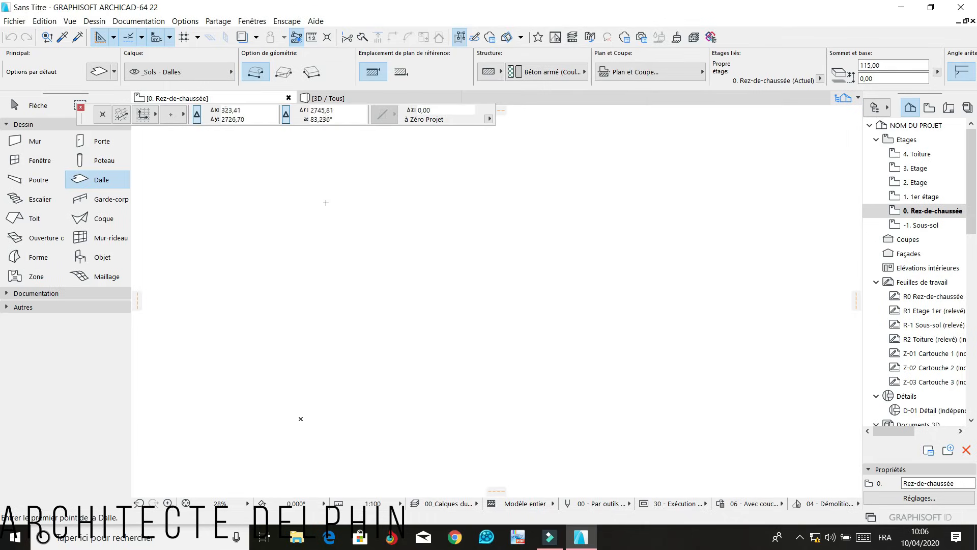
Draw a rectangular slab 1300 cm wide and 1500 cm deep on the Rez-de-chaussée plan
left_click(349, 180)
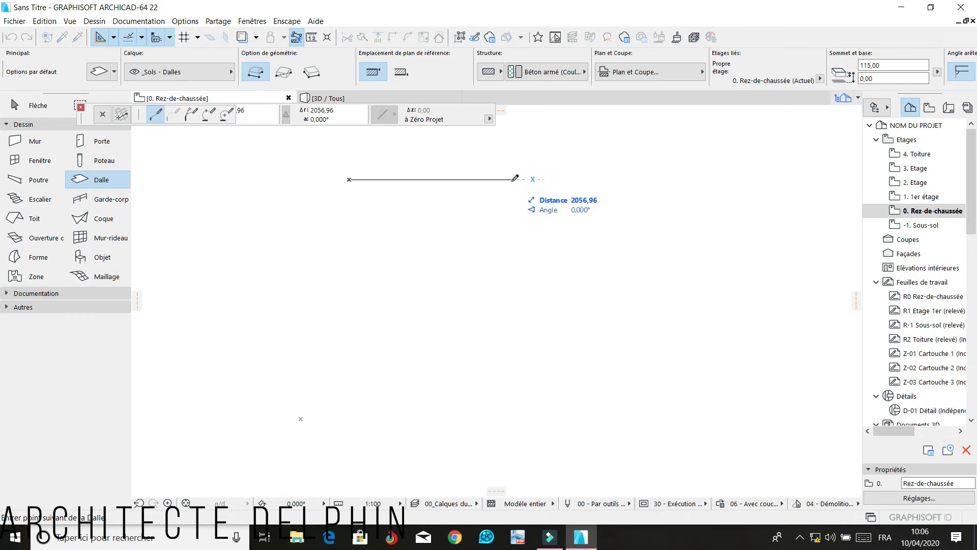
type("1300")
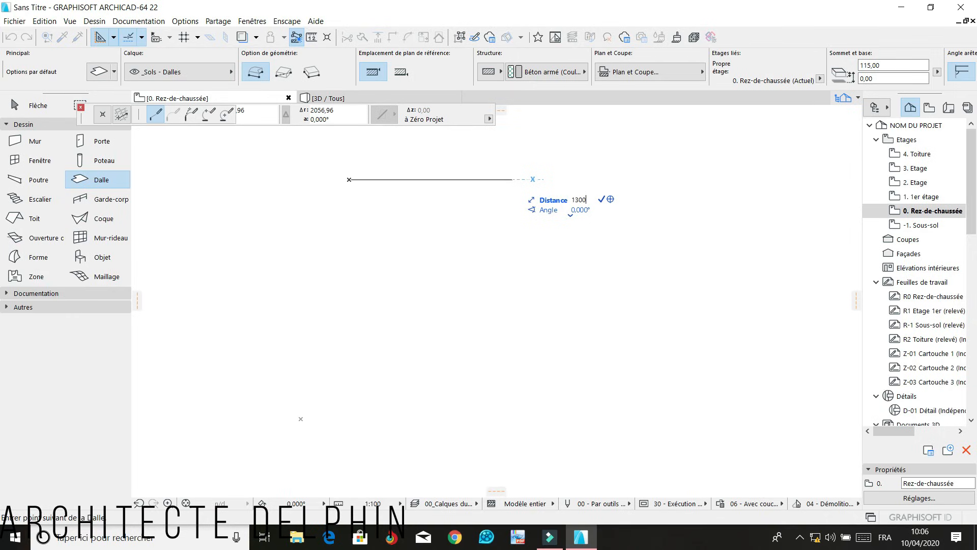
key("Return")
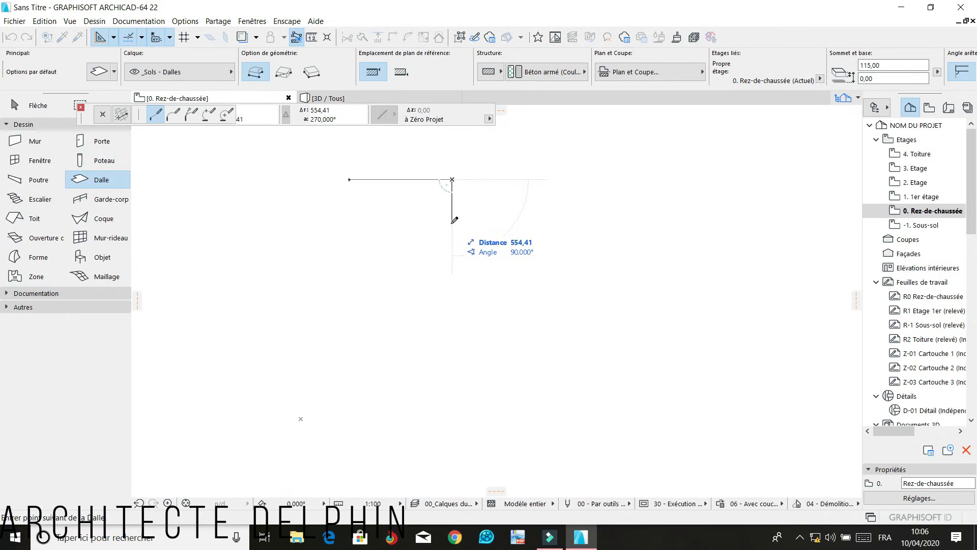
type("1500")
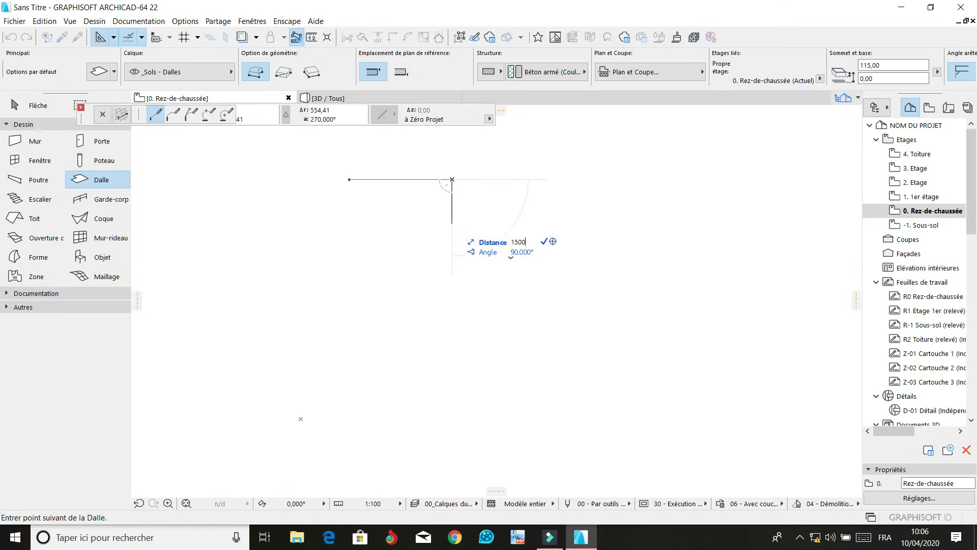
key("Return")
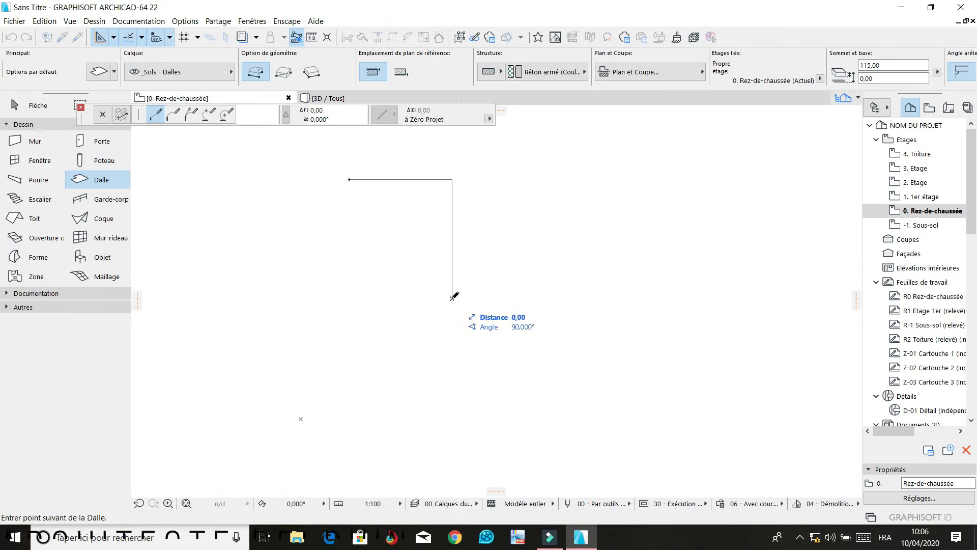
left_click(351, 295)
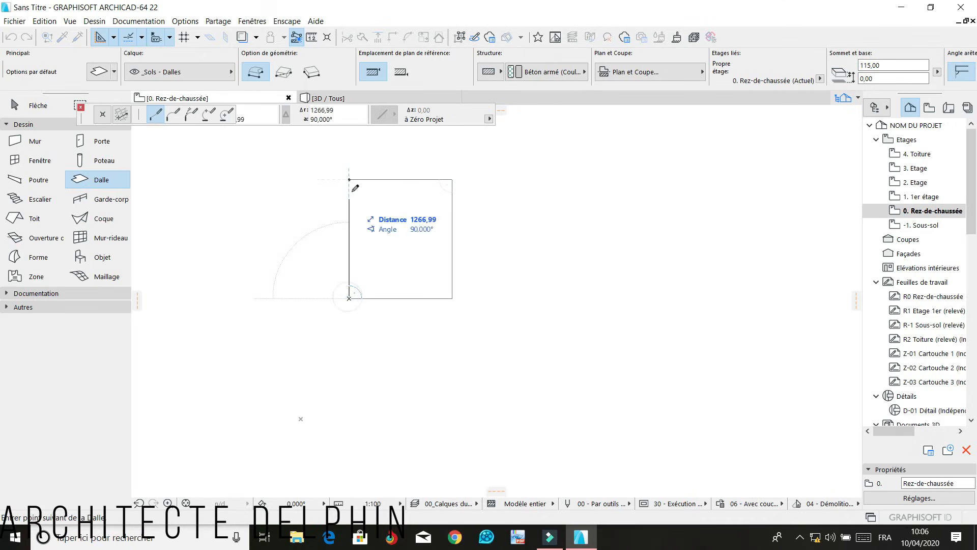
left_click(349, 179)
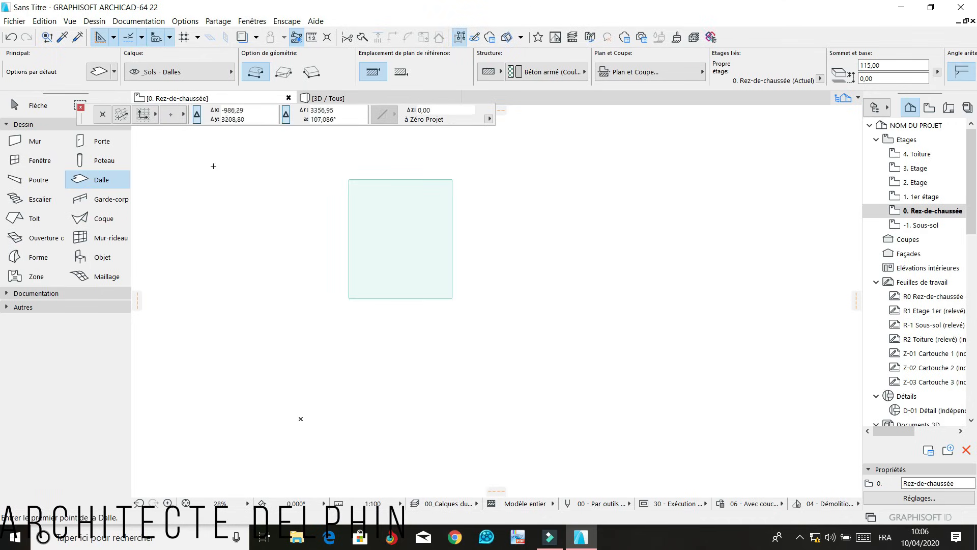
Draw a vertical wall 1500 cm long just inside the slab's left edge, spanning its full depth
left_click(33, 141)
scroll(331, 198, "up", 3)
left_click(372, 158)
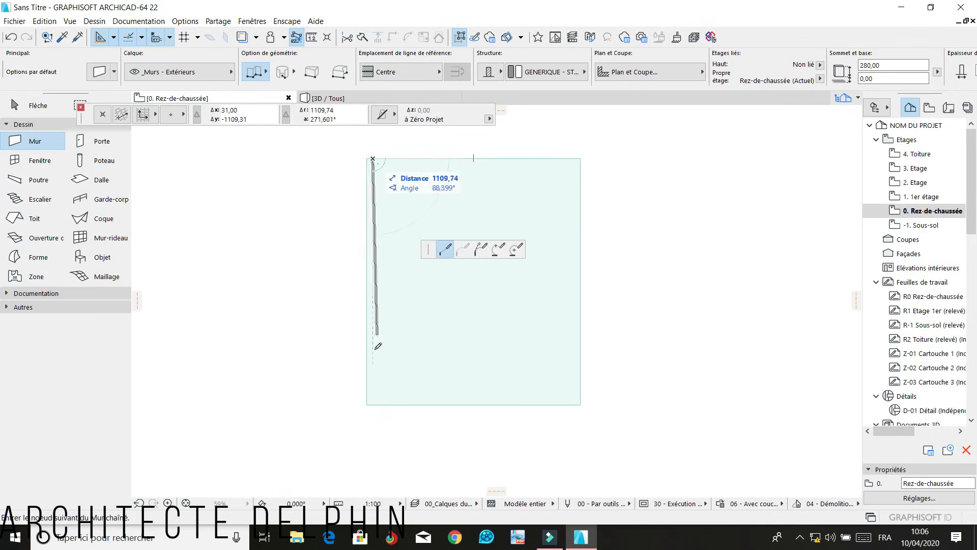
left_click(373, 406)
left_click(373, 406)
scroll(371, 404, "up", 3)
scroll(371, 404, "down", 3)
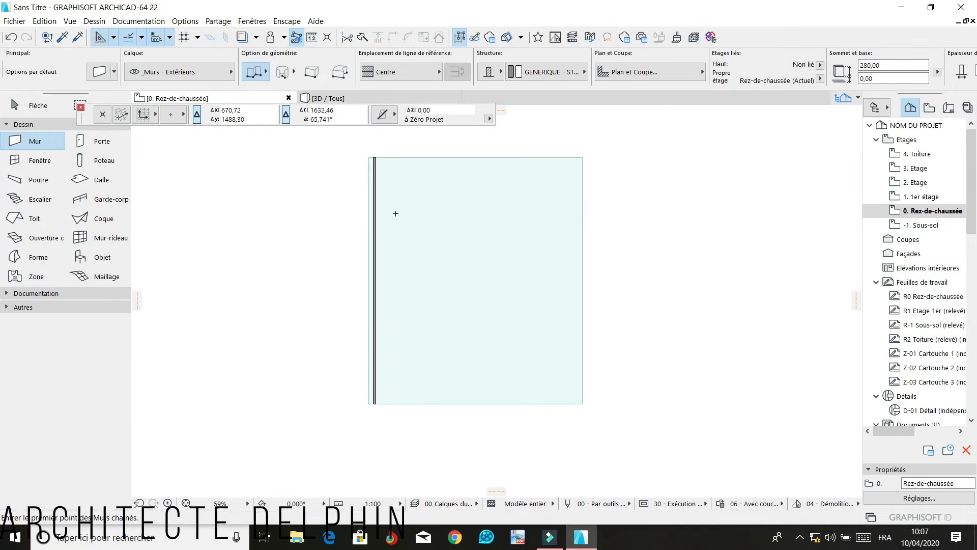
Copy the vertical wall 300 cm to the right along the slab's upper edge
scroll(376, 161, "up", 3)
left_click(376, 167, "shift")
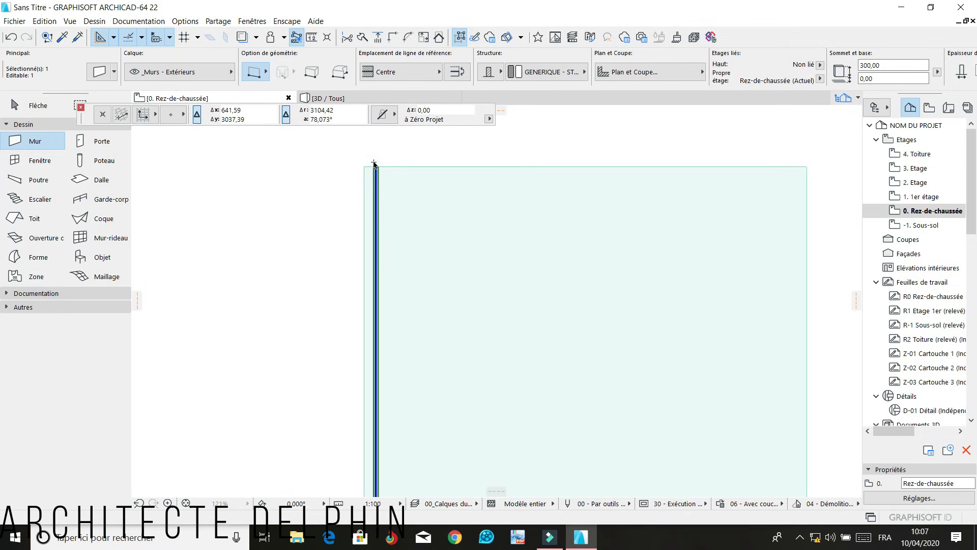
key("ctrl+d")
left_click(376, 167)
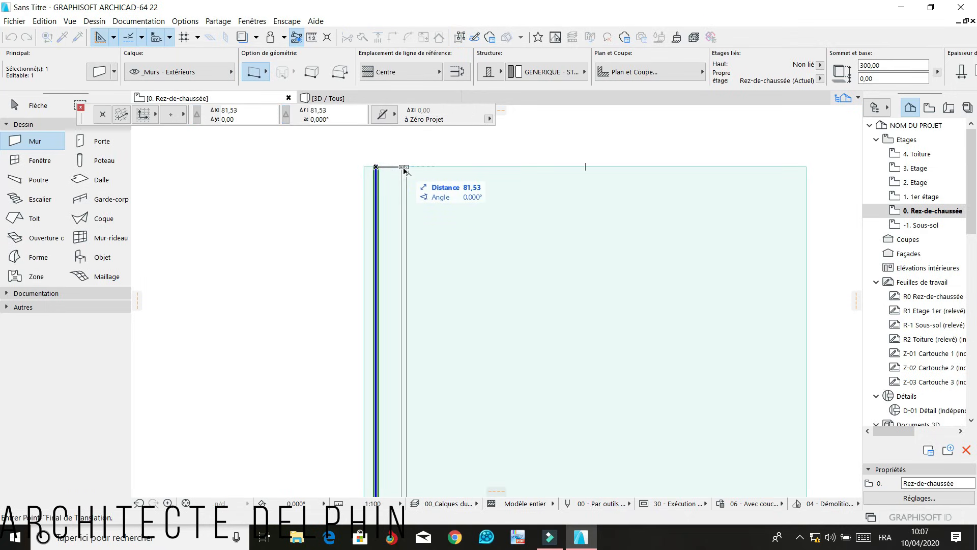
type("3")
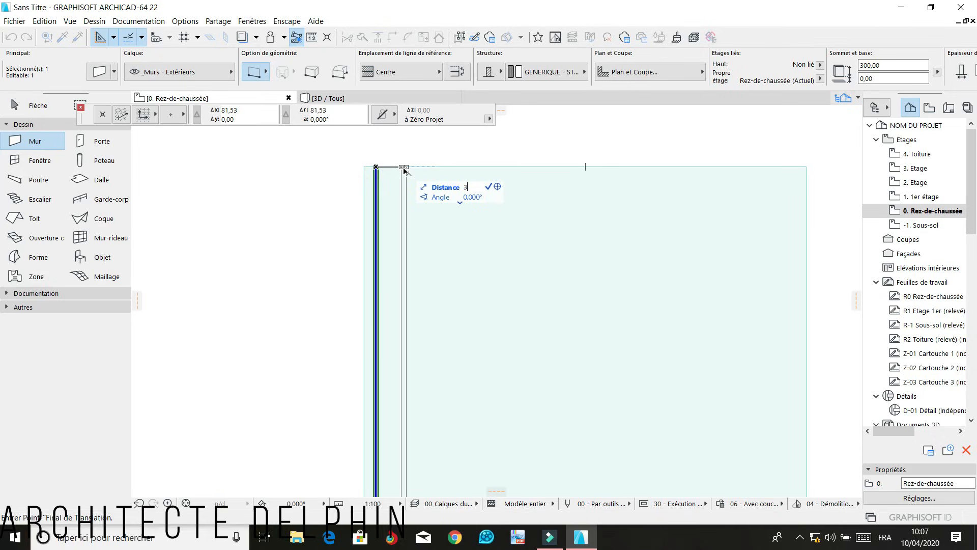
key("BackSpace")
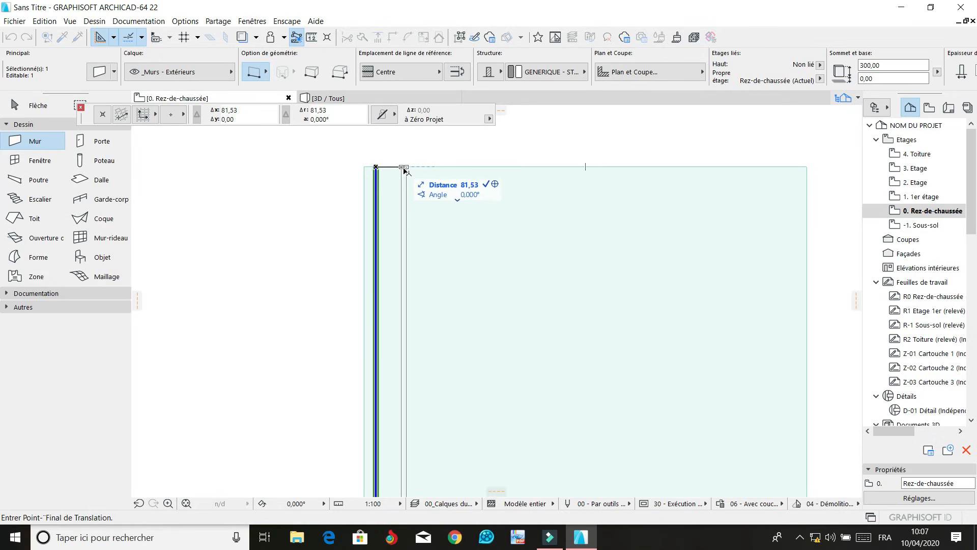
key("ctrl")
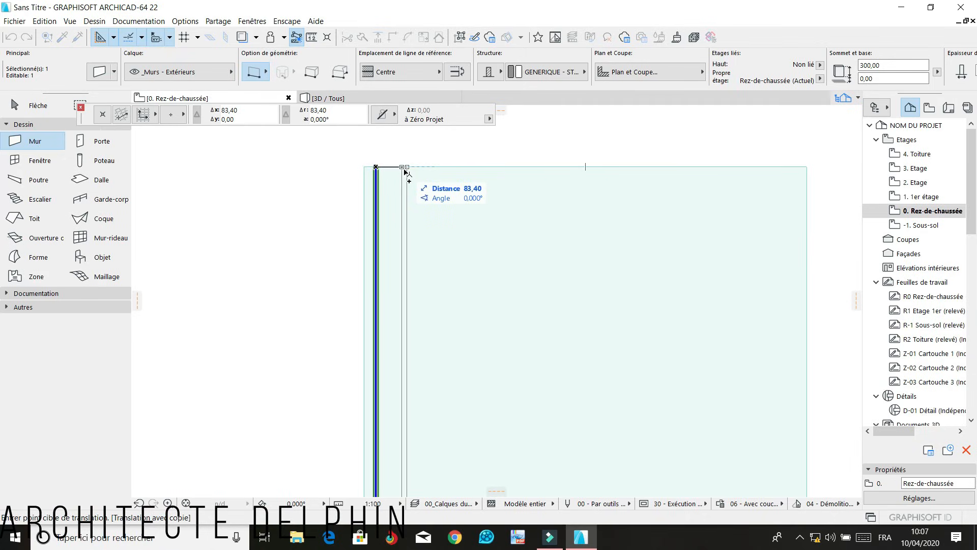
type("300")
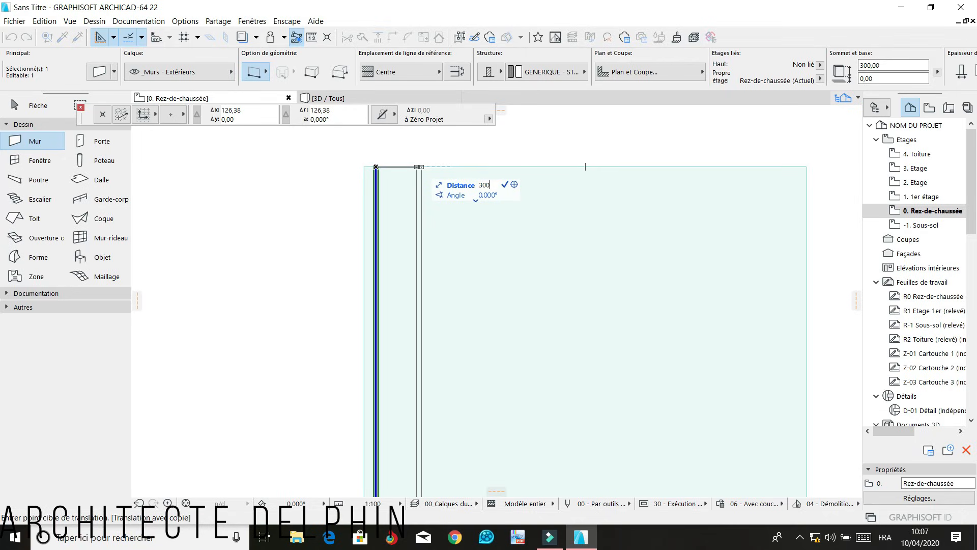
key("Return")
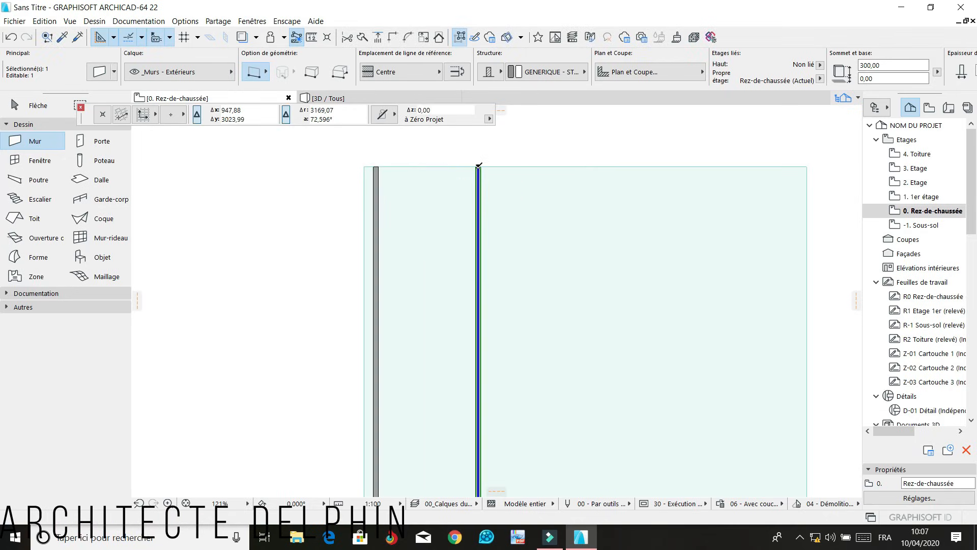
Copy the second vertical wall 900 cm to the right, near the slab's right edge, and clear the selection
left_click(478, 165)
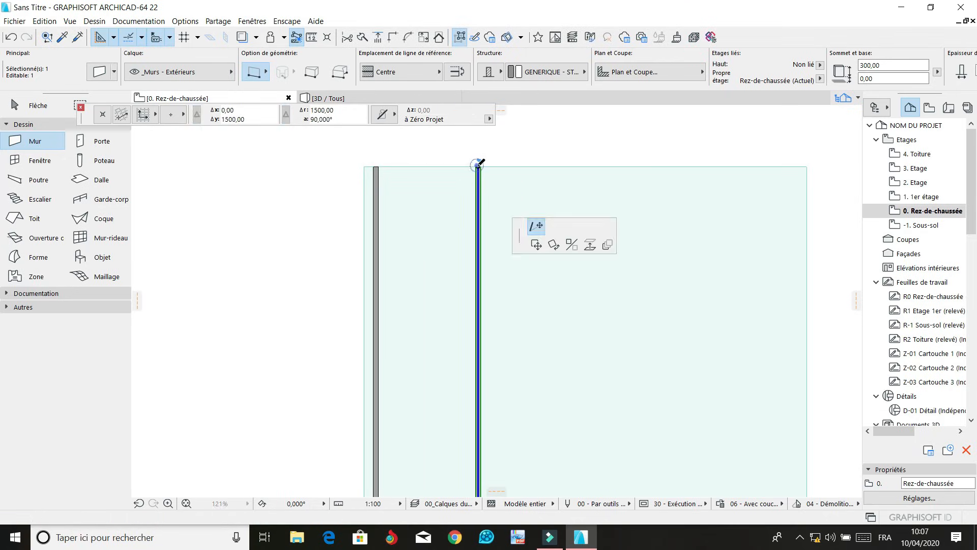
left_click(155, 132)
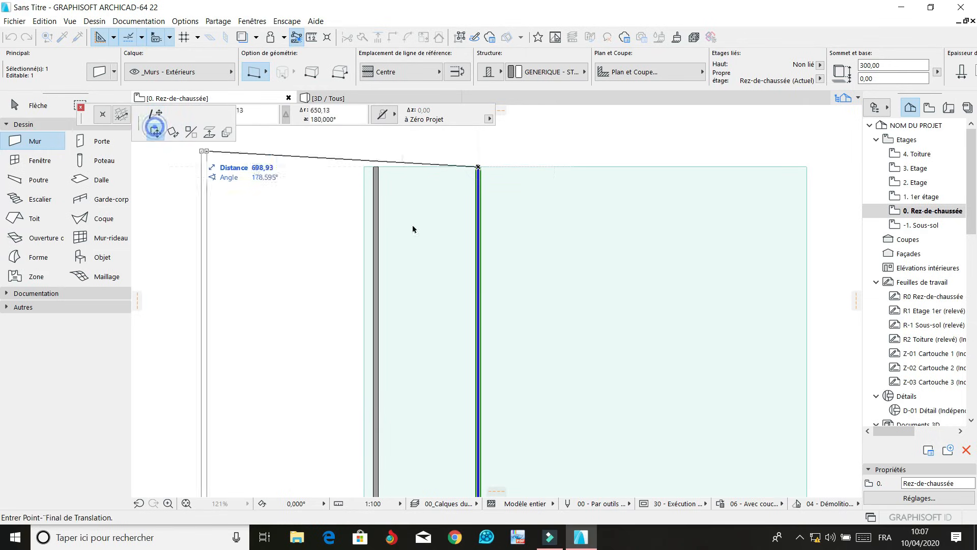
key("ctrl")
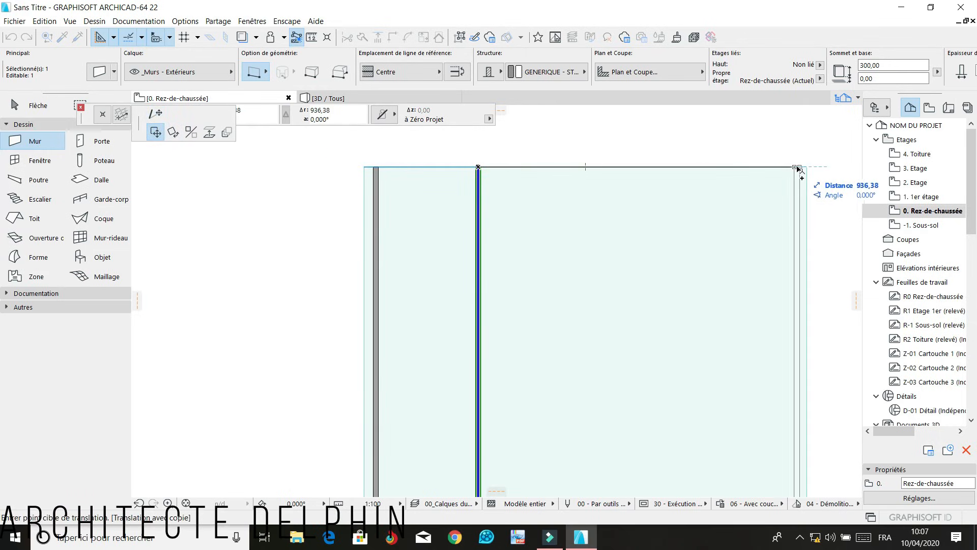
type("900")
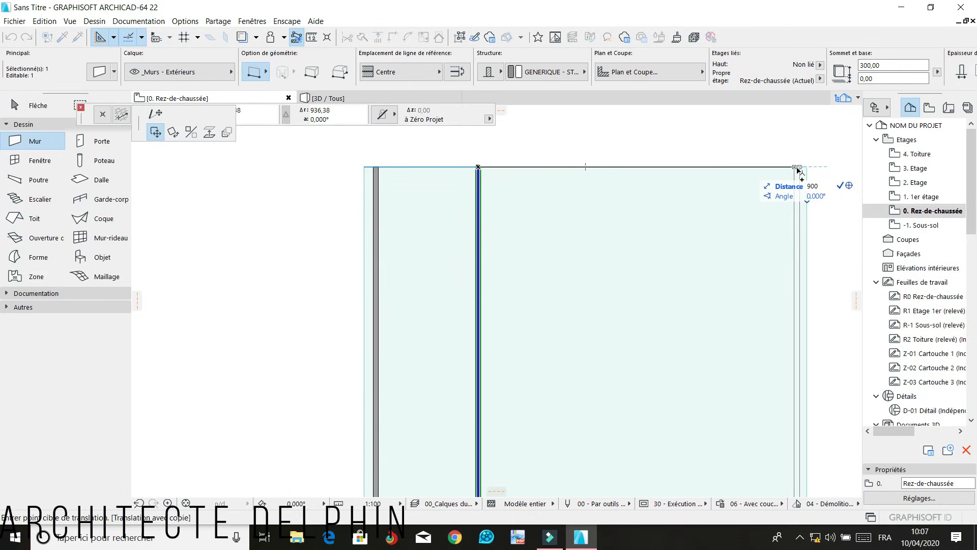
key("Return")
key("Escape")
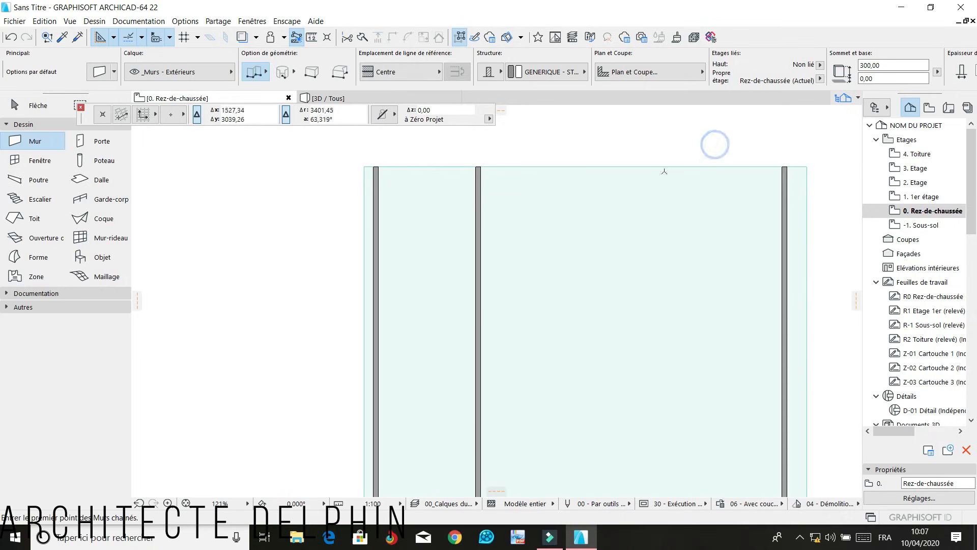
scroll(385, 167, "up", 3)
left_click(369, 168)
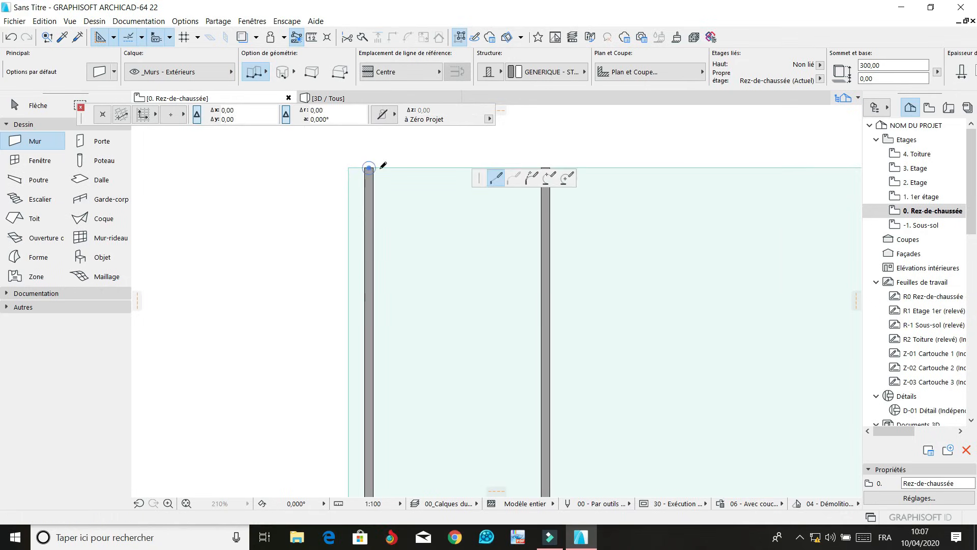
scroll(349, 170, "down", 3)
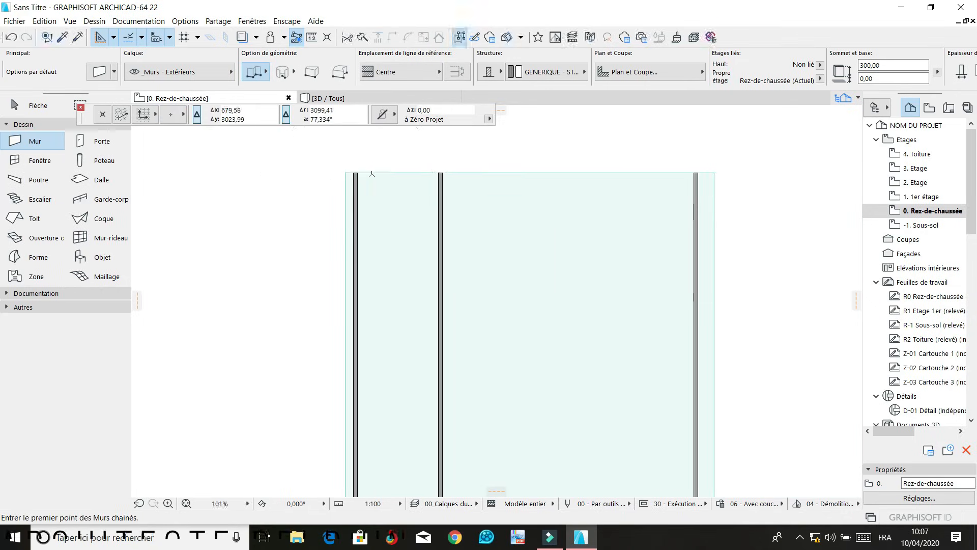
Draw a horizontal wall along the slab's upper edge, joining the upper ends of the second and third vertical walls
scroll(443, 173, "up", 3)
left_click(440, 173)
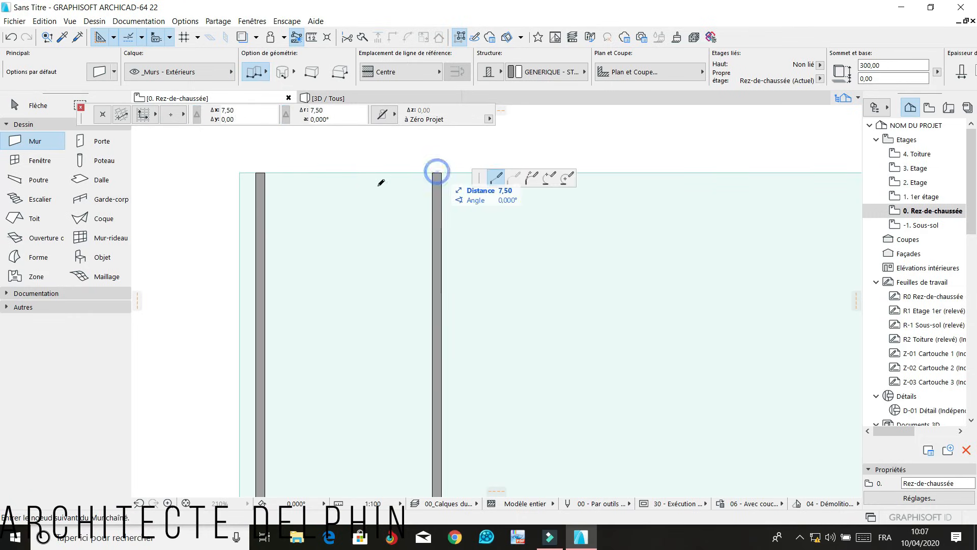
scroll(509, 198, "down", 2)
scroll(712, 201, "up", 2)
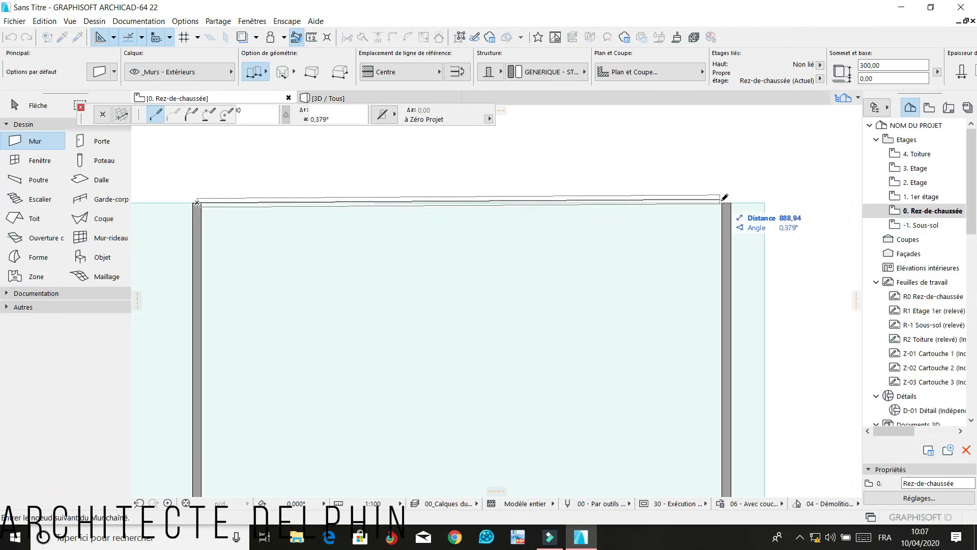
double_click(724, 198)
Draw a horizontal wall along the slab's lower edge to close the rectangle between the second and third vertical walls
scroll(580, 166, "down", 4)
scroll(549, 292, "down", 1)
scroll(506, 393, "up", 5)
scroll(430, 421, "up", 1)
left_click(432, 421)
scroll(382, 430, "down", 6)
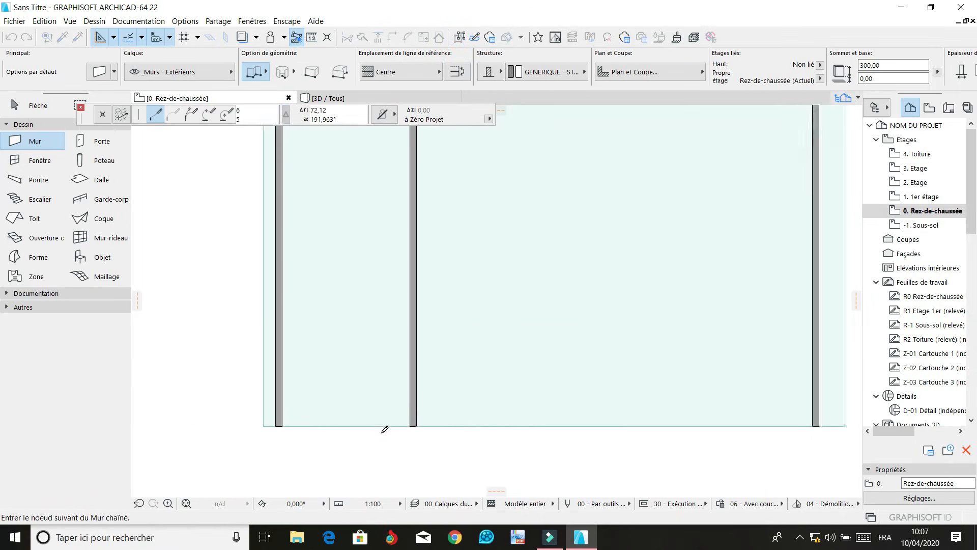
scroll(532, 434, "up", 4)
left_click(553, 422)
left_click(553, 421)
scroll(580, 413, "down", 6)
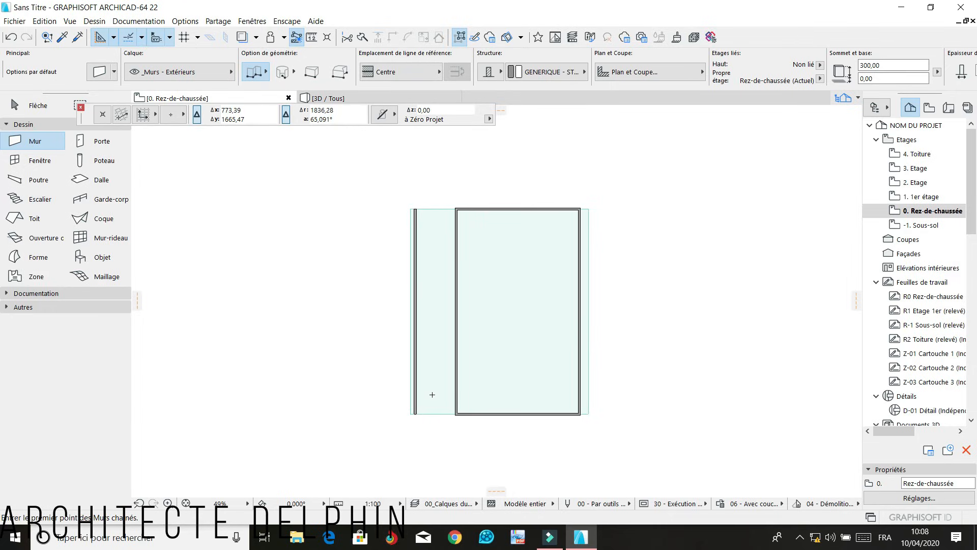
Set the default stair width to 150 cm, keeping the monolithic structure
scroll(440, 404, "up", 1)
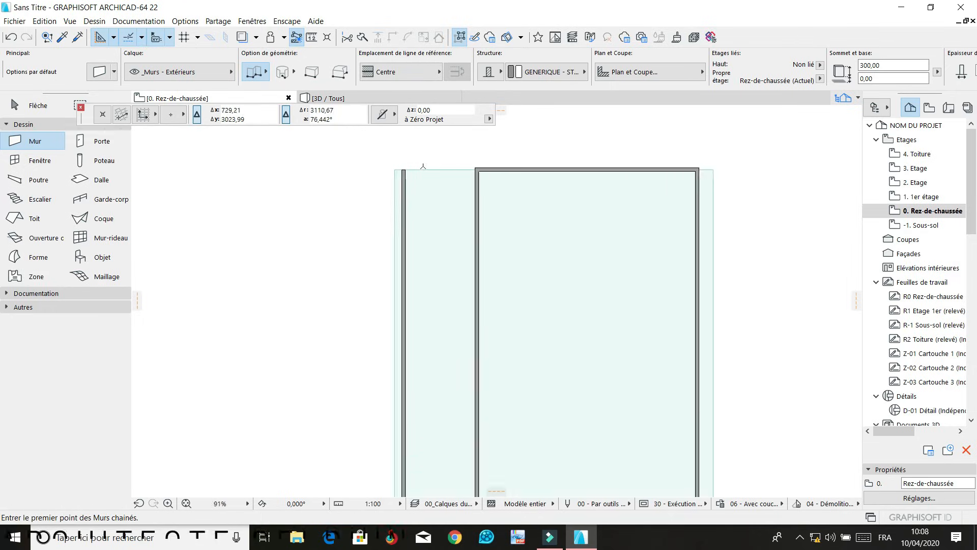
scroll(422, 173, "up", 3)
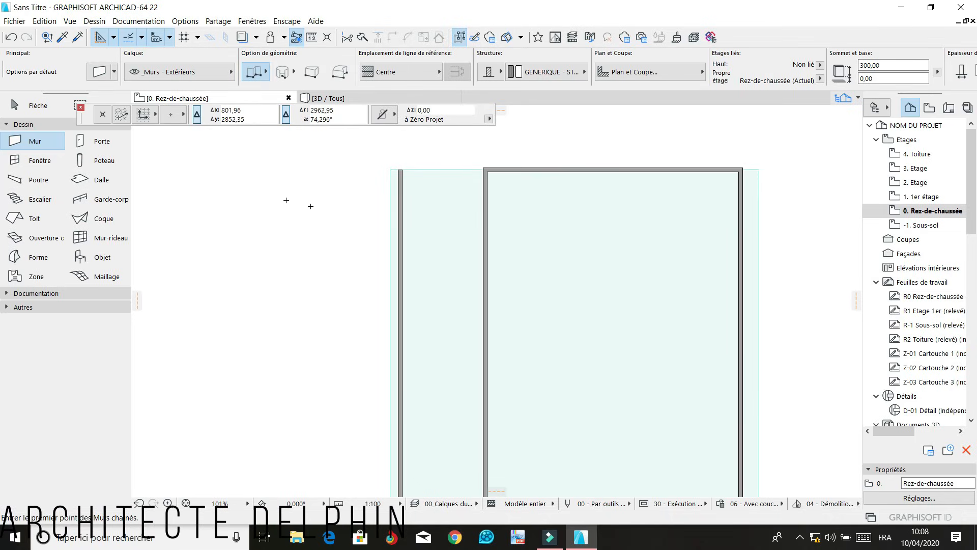
left_click(23, 201)
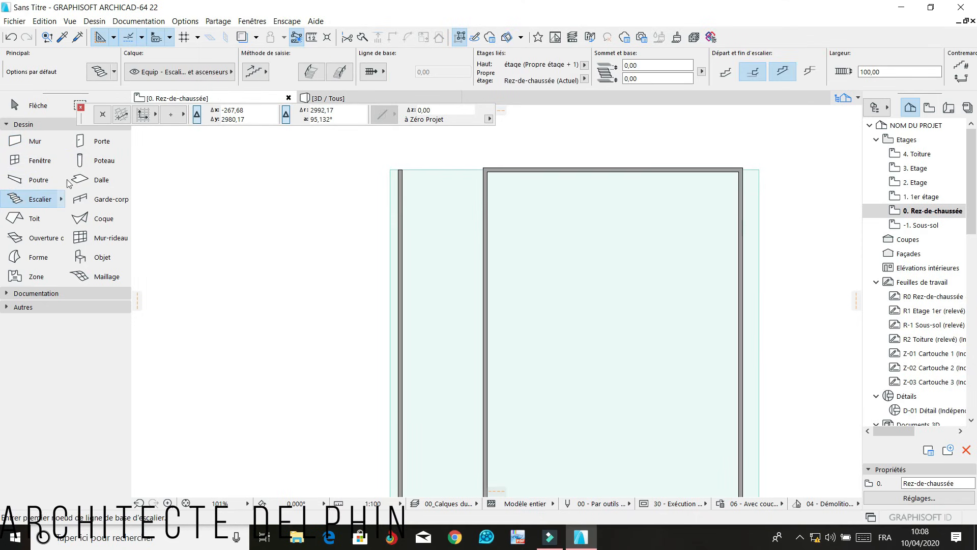
left_click(100, 71)
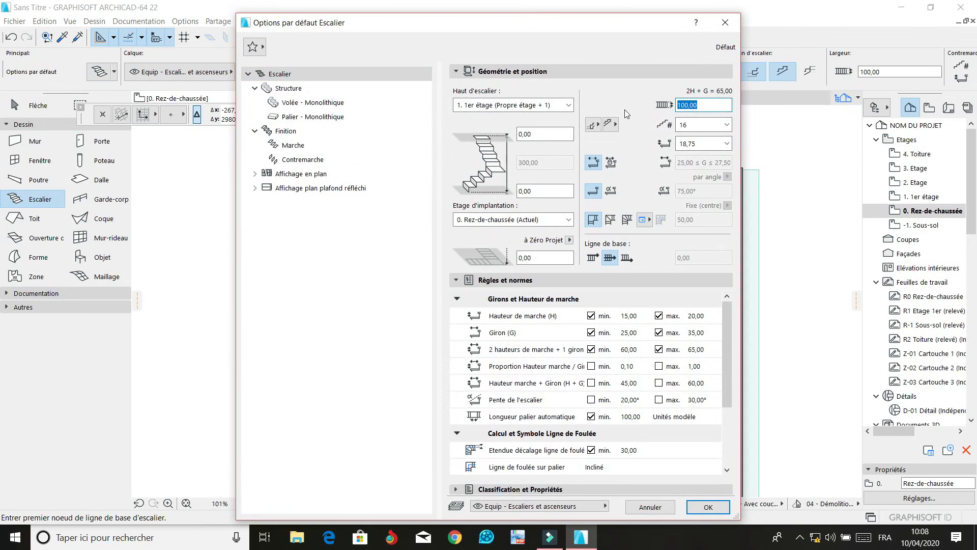
type("15")
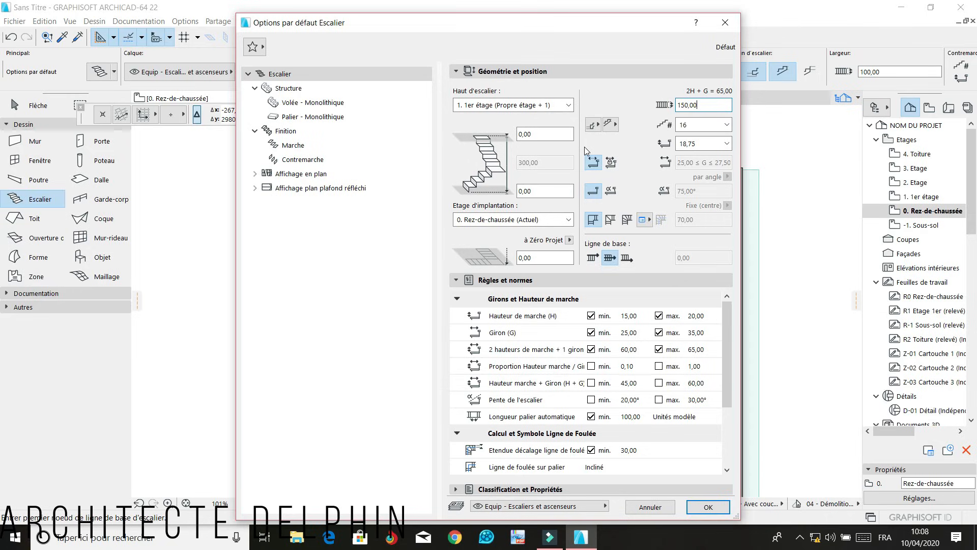
left_click(291, 92)
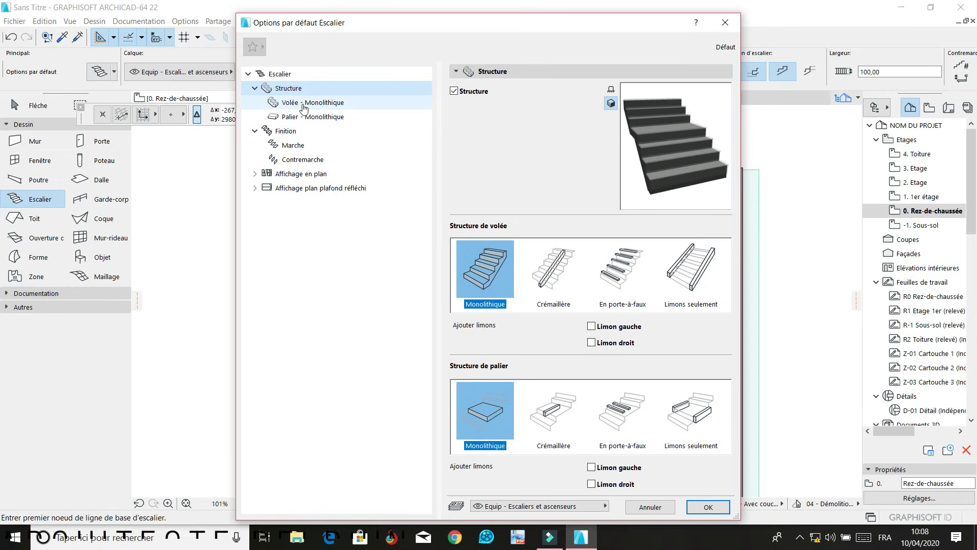
left_click(286, 76)
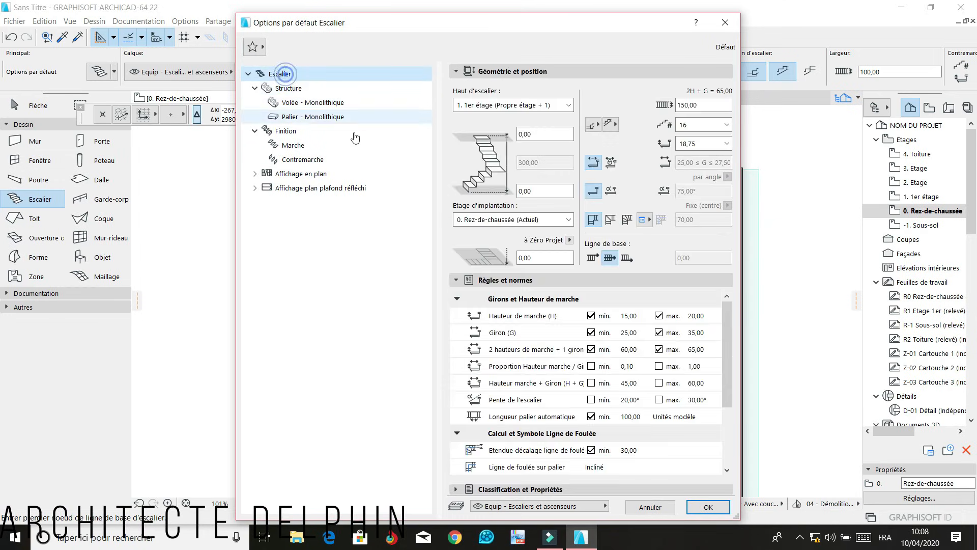
left_click(707, 507)
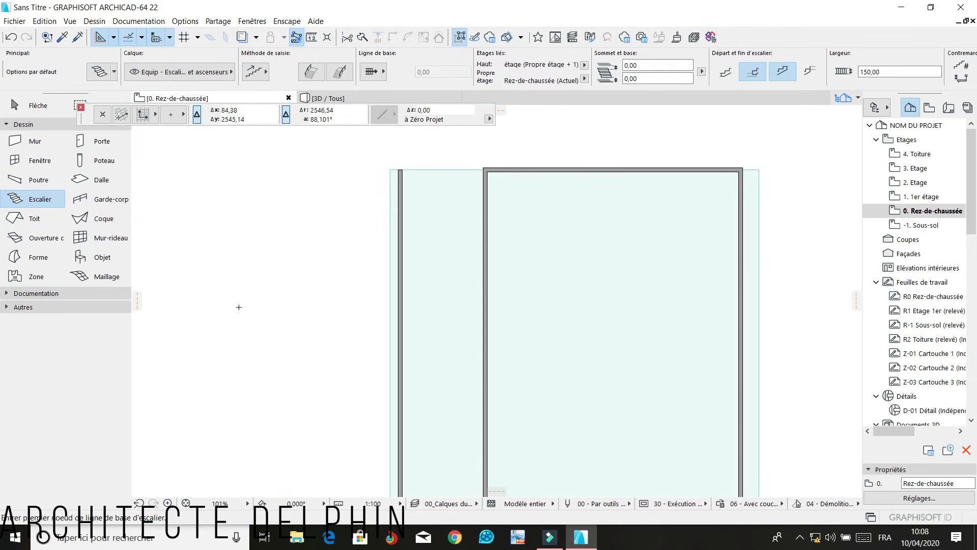
left_click(236, 325)
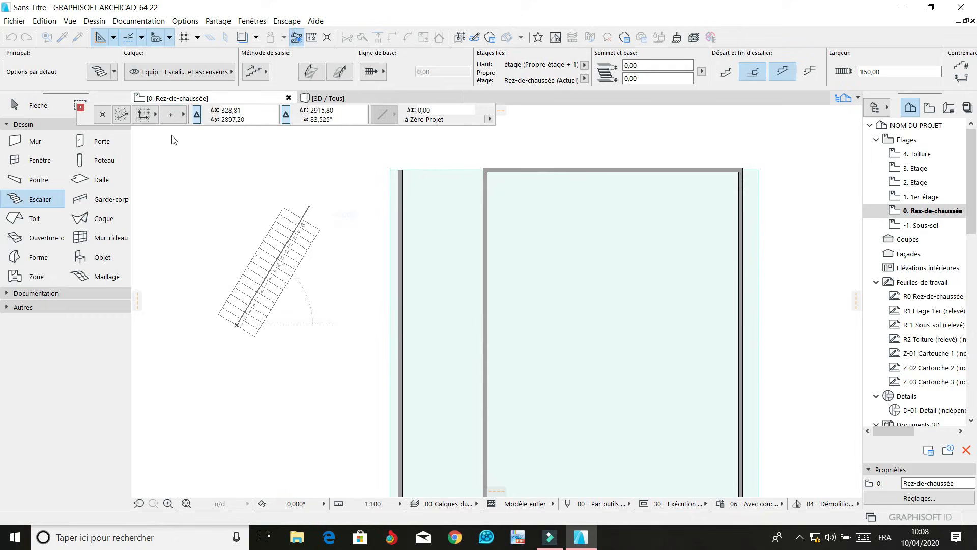
key("Escape")
left_click(245, 288)
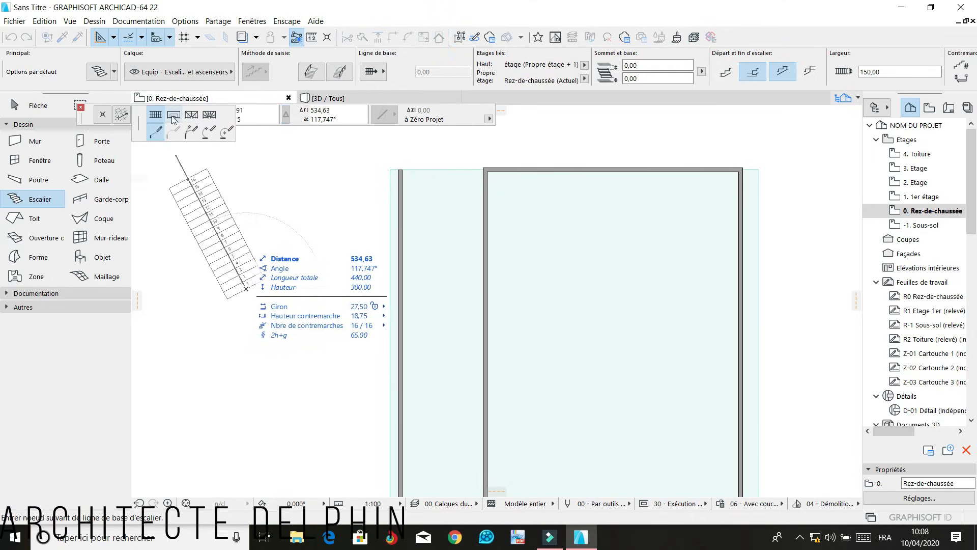
left_click(173, 114)
scroll(244, 209, "down", 5)
scroll(231, 168, "up", 4)
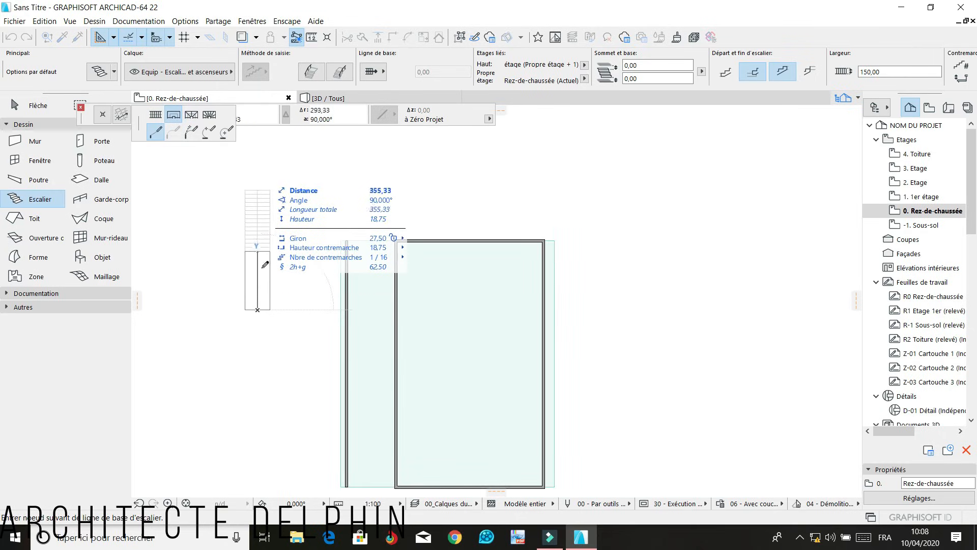
left_click(257, 297)
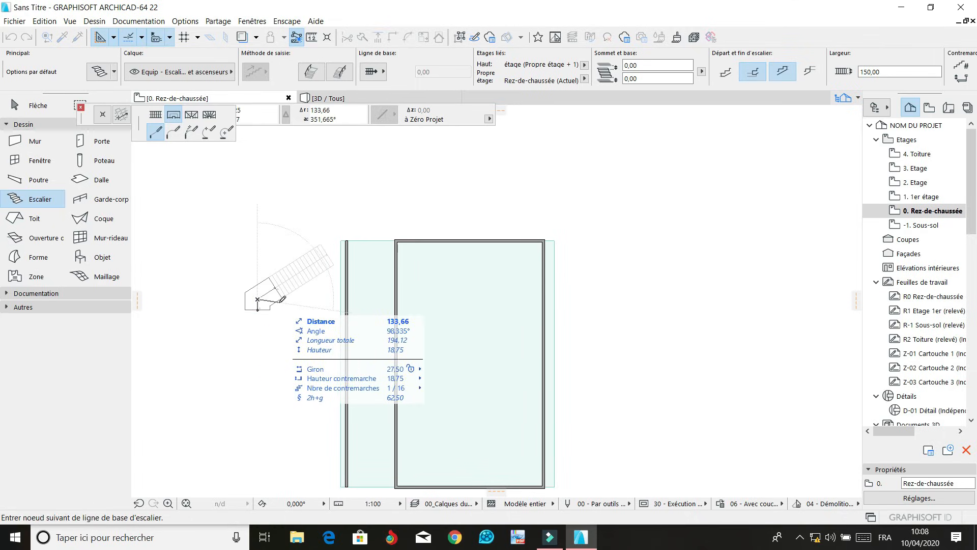
key("Escape")
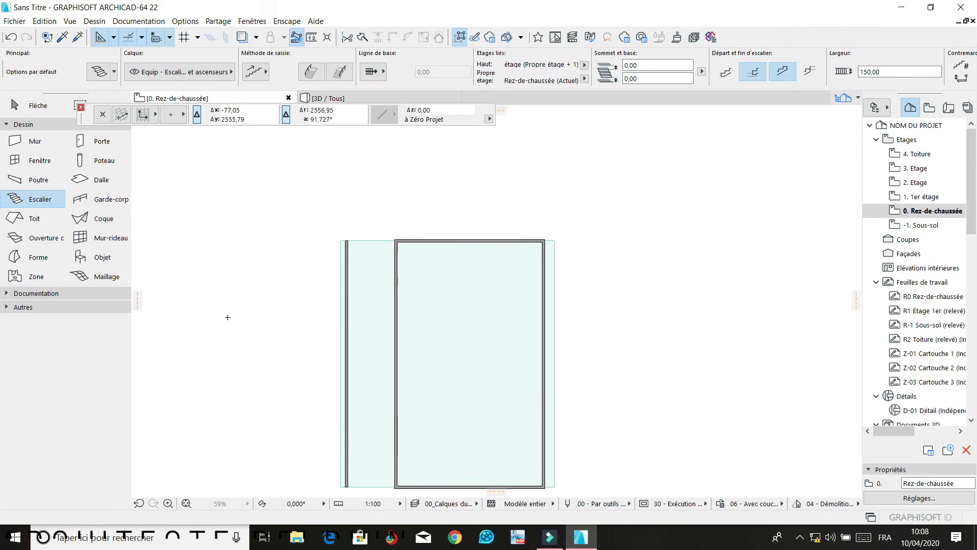
Try a straight vertical 16-riser stair about 415 cm long to the left of the slab, and undo it
left_click(228, 317)
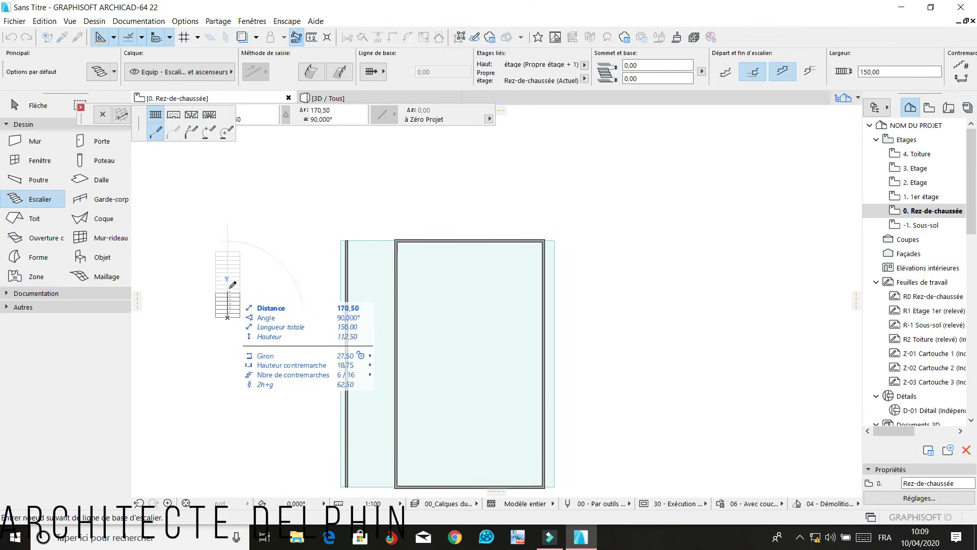
scroll(231, 245, "up", 3)
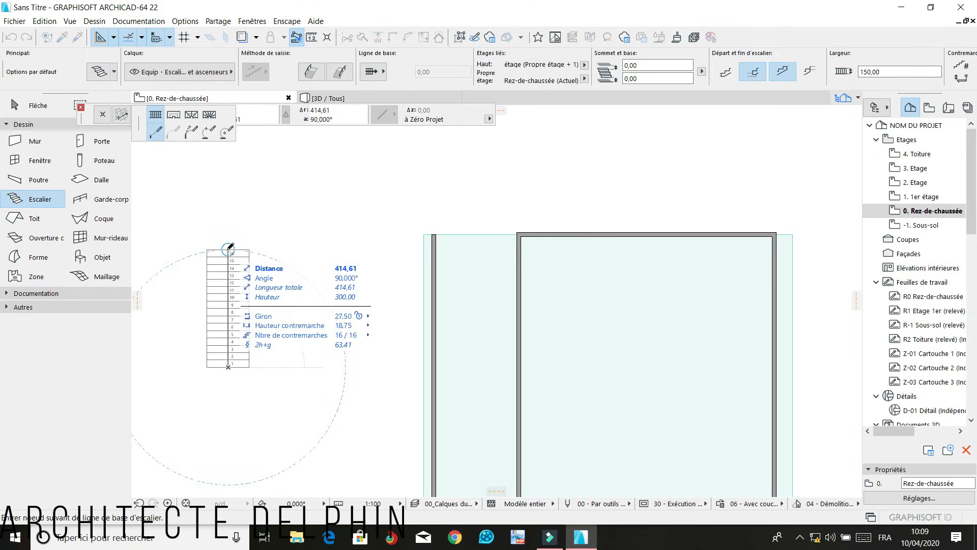
double_click(230, 246)
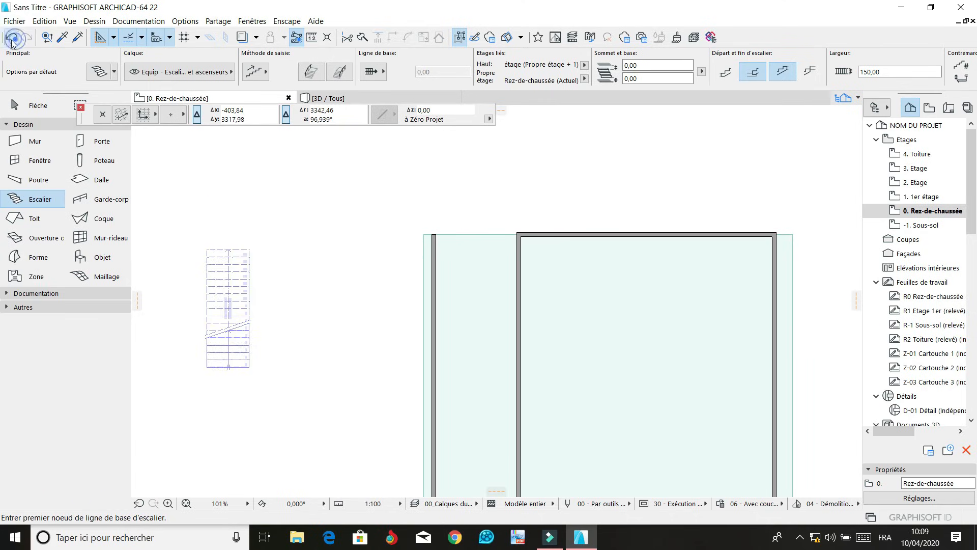
left_click(12, 40)
Try to lay out a U-shaped stair with landing segments left of the slab, about 608 cm up and 173 cm across
left_click(241, 344)
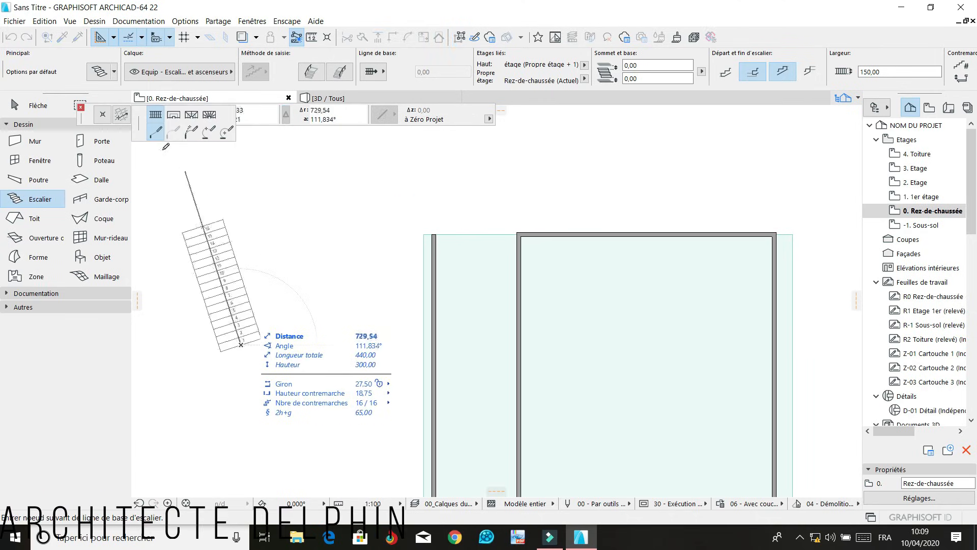
left_click(173, 115)
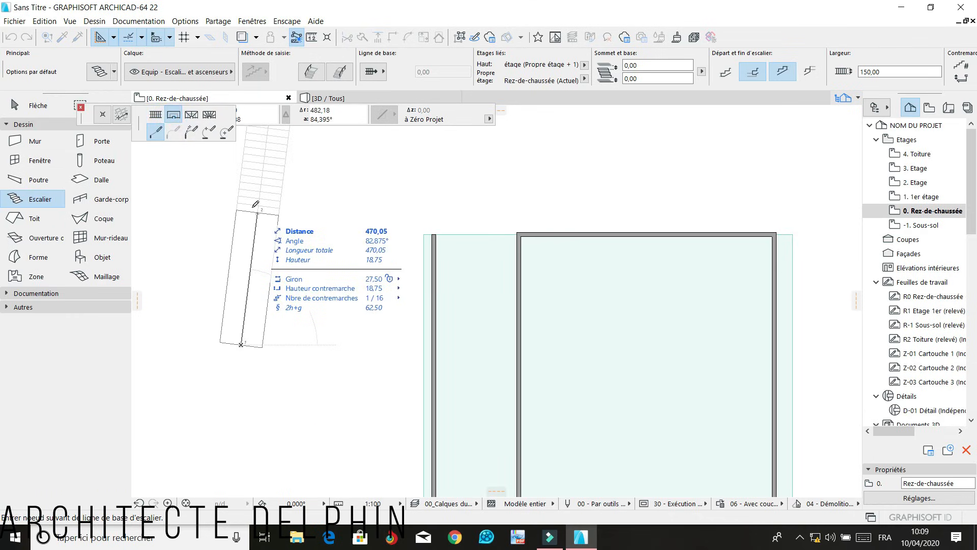
left_click(192, 116)
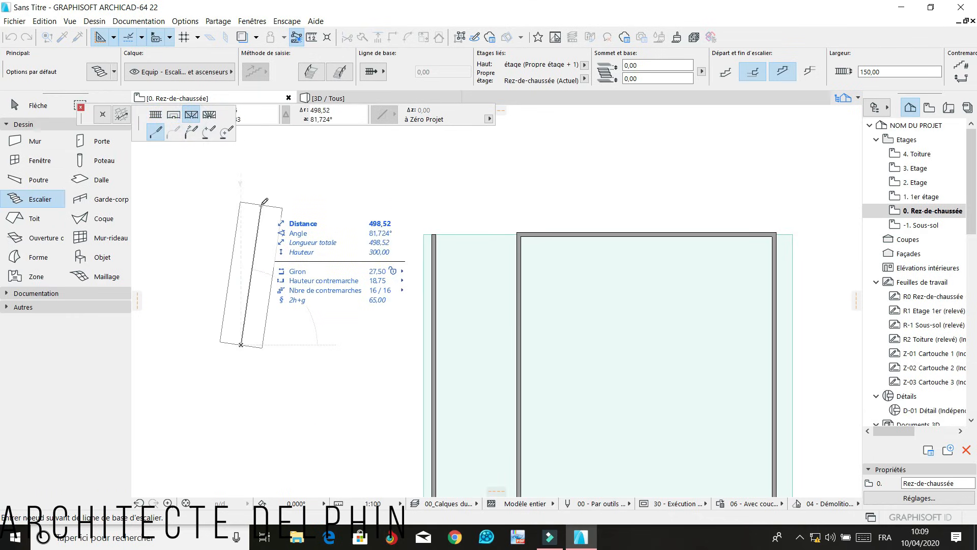
left_click(181, 119)
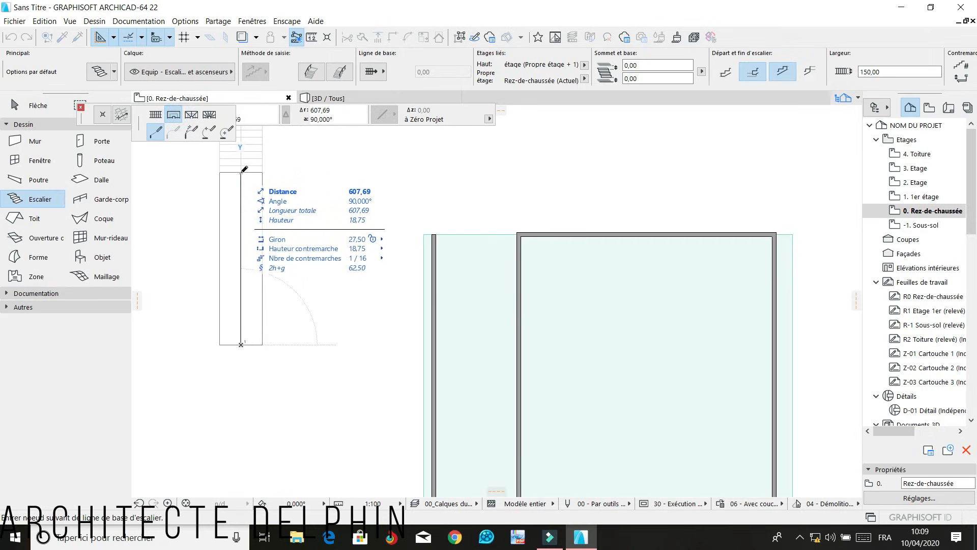
left_click(240, 172)
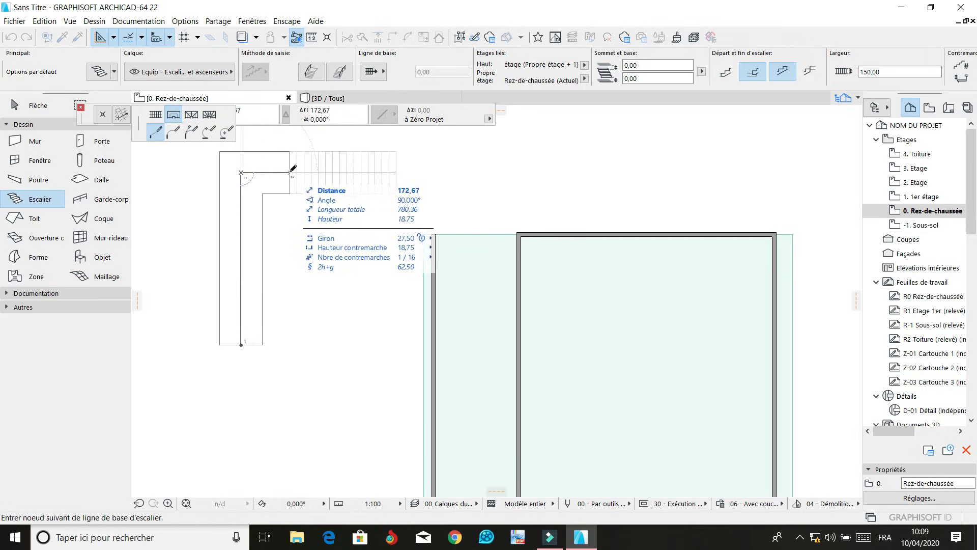
left_click(290, 173)
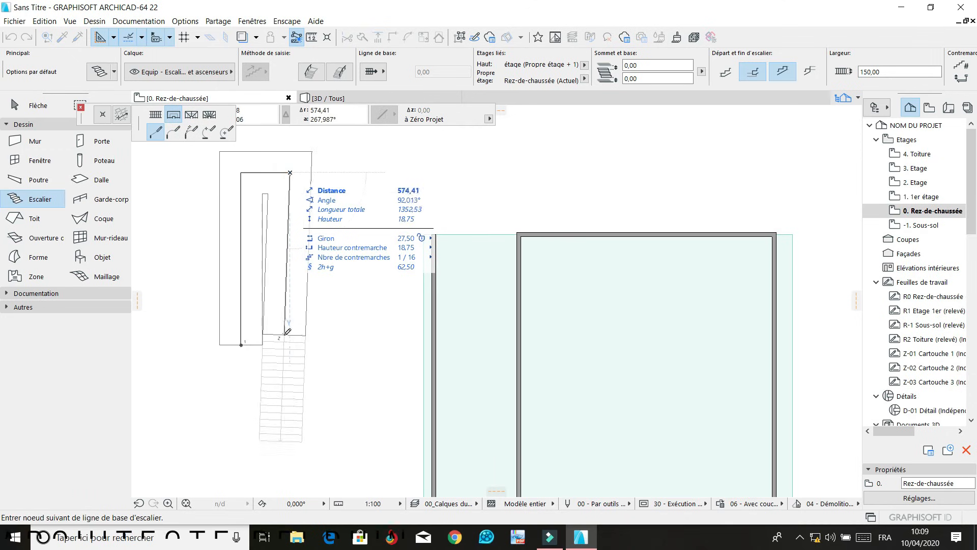
key("Escape")
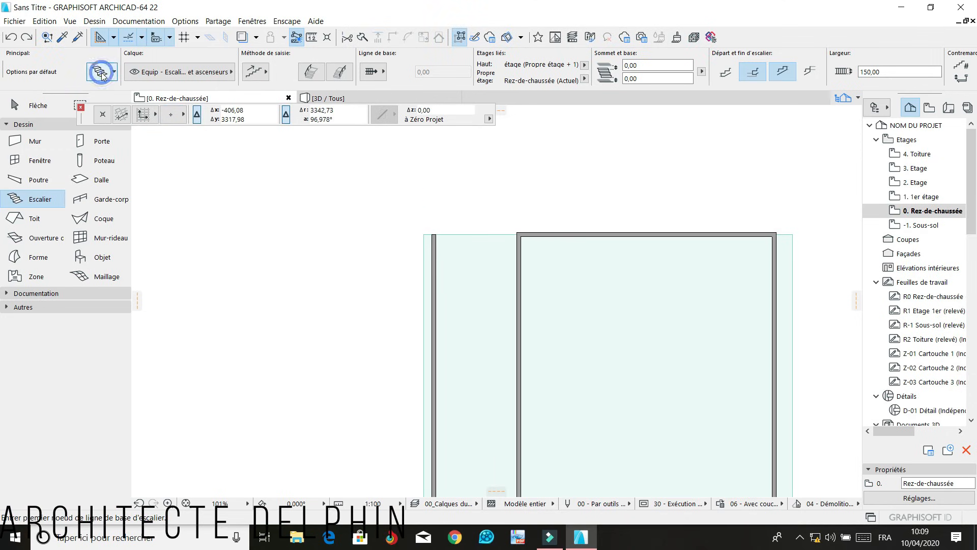
key("ctrl+t")
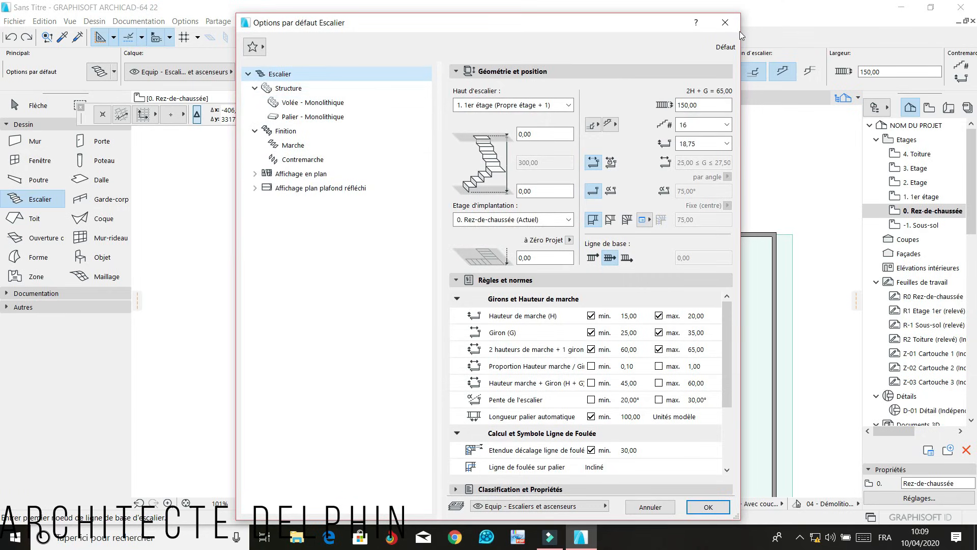
left_click(725, 23)
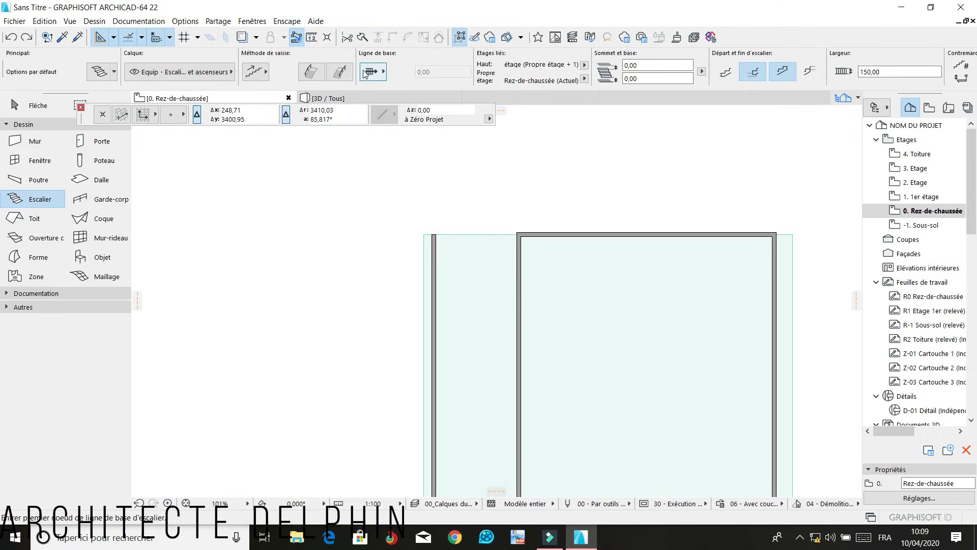
scroll(364, 76, "right", 3)
scroll(364, 74, "right", 3)
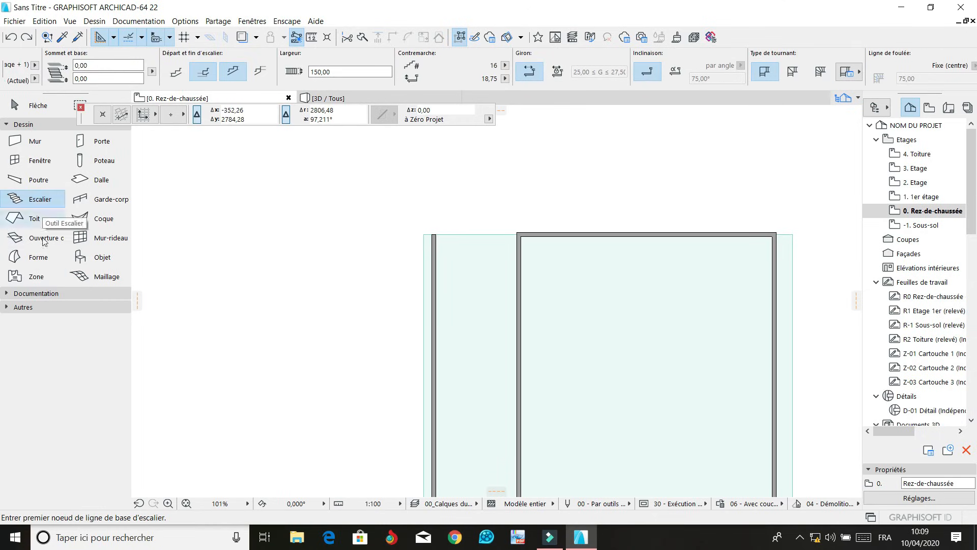
Draw a narrow inverted-U guide polyline about 25 cm wide, open at the bottom, to the left of the slab
left_click(20, 294)
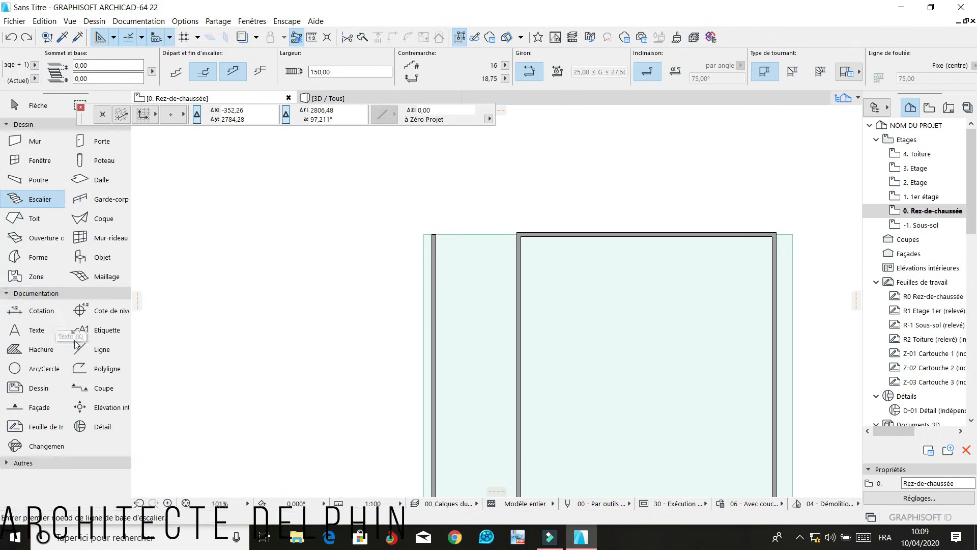
left_click(99, 349)
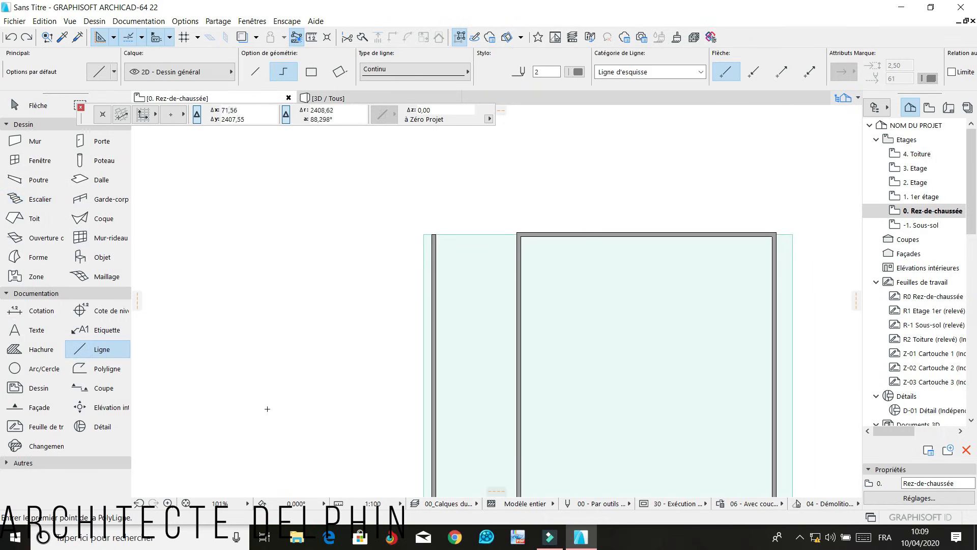
left_click(264, 384)
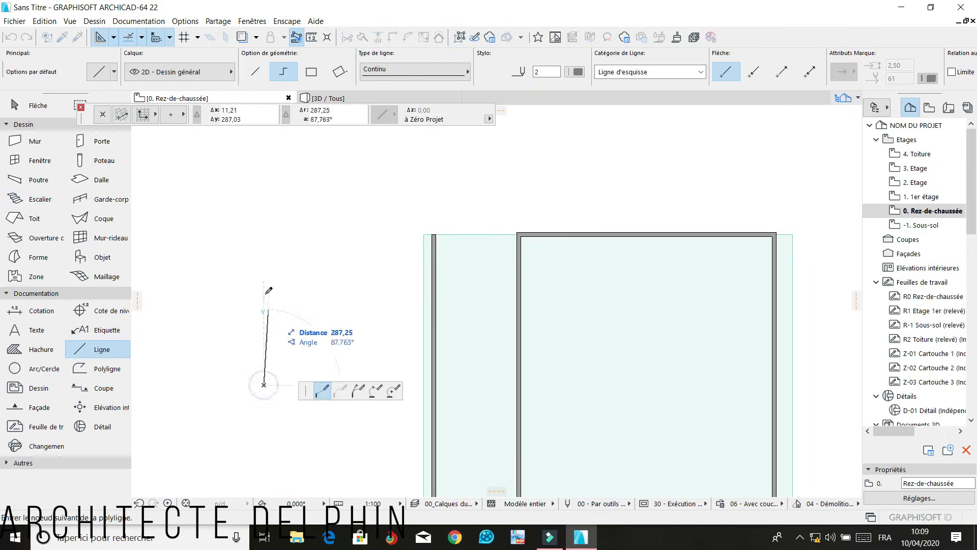
left_click(263, 257)
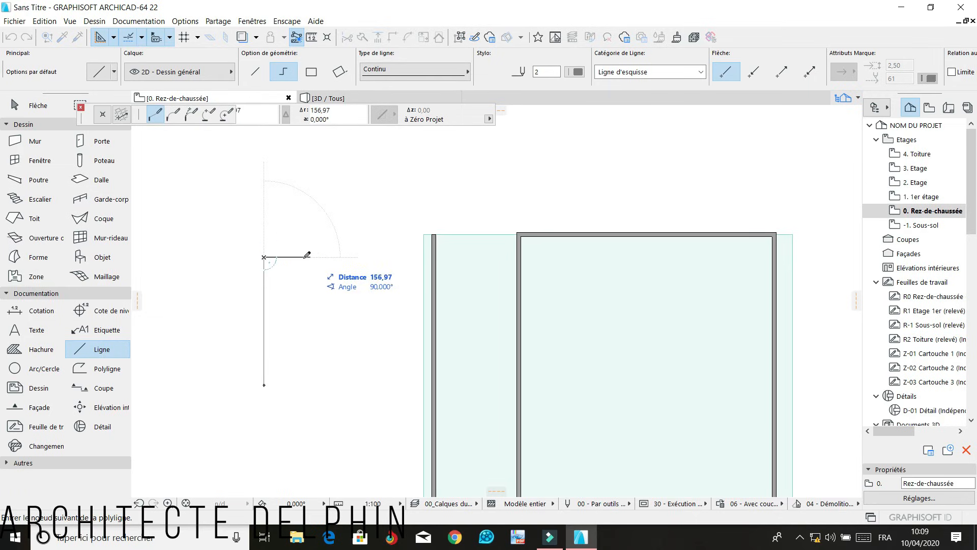
left_click(270, 257)
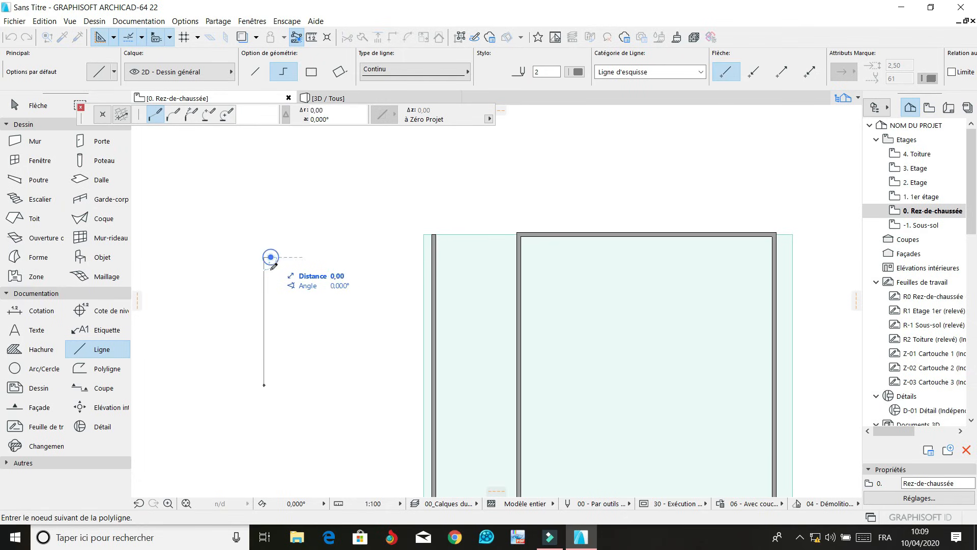
double_click(277, 380)
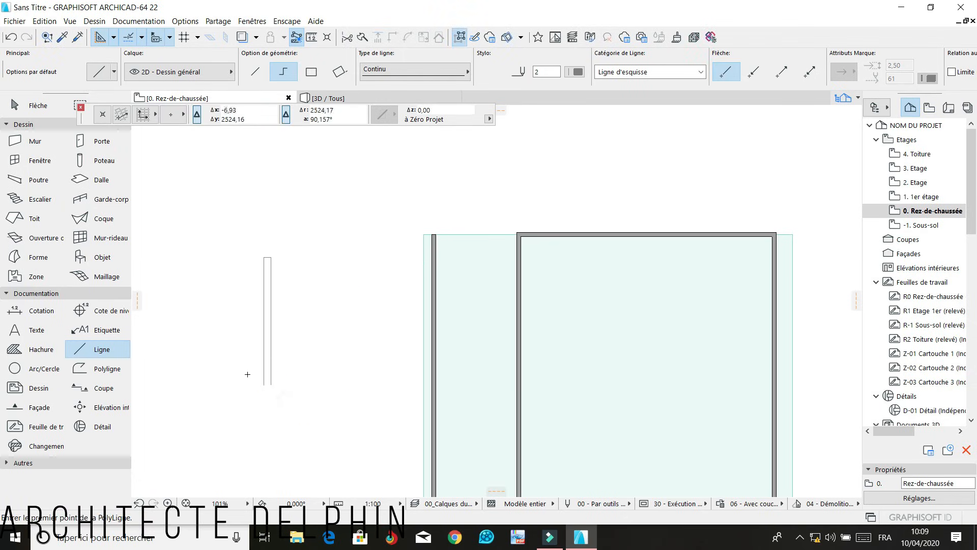
Start a new stair with its base line set along the right side of the flight
scroll(247, 375, "up", 3)
left_click(34, 201)
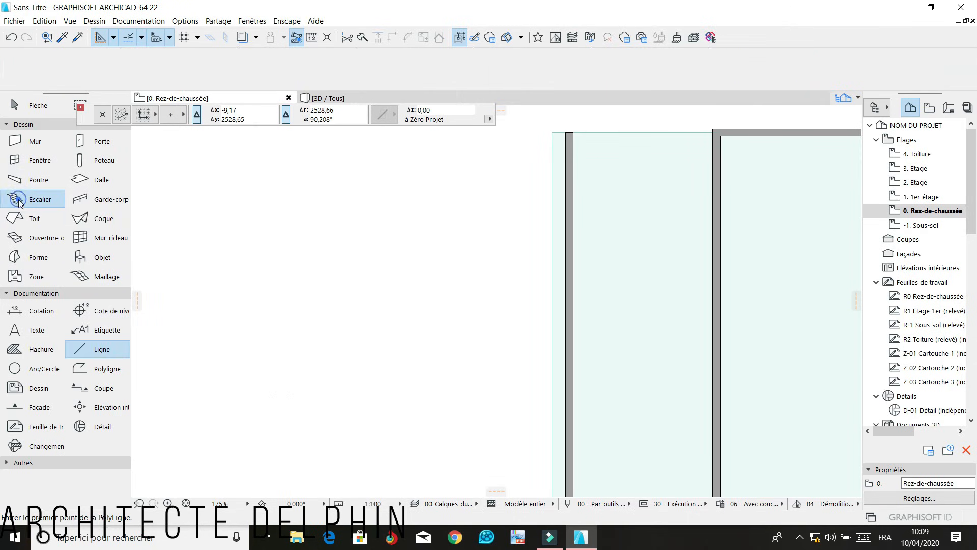
left_click(374, 72)
left_click(394, 70)
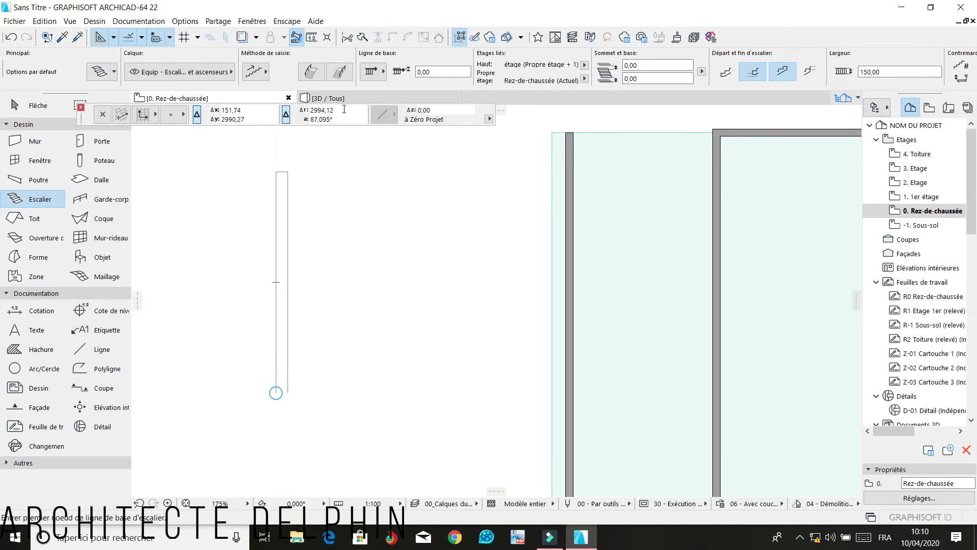
left_click(376, 73)
left_click(427, 75)
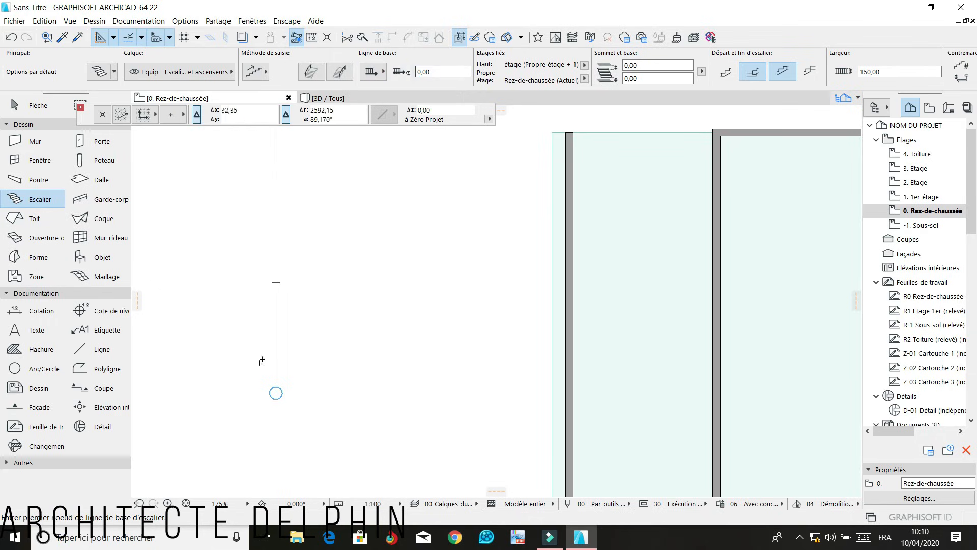
Draw a U-shaped stair along the guide: up about 250 cm from its lower-left end, across 25 cm, and down to its lower-right end
left_click(277, 388)
key("Escape")
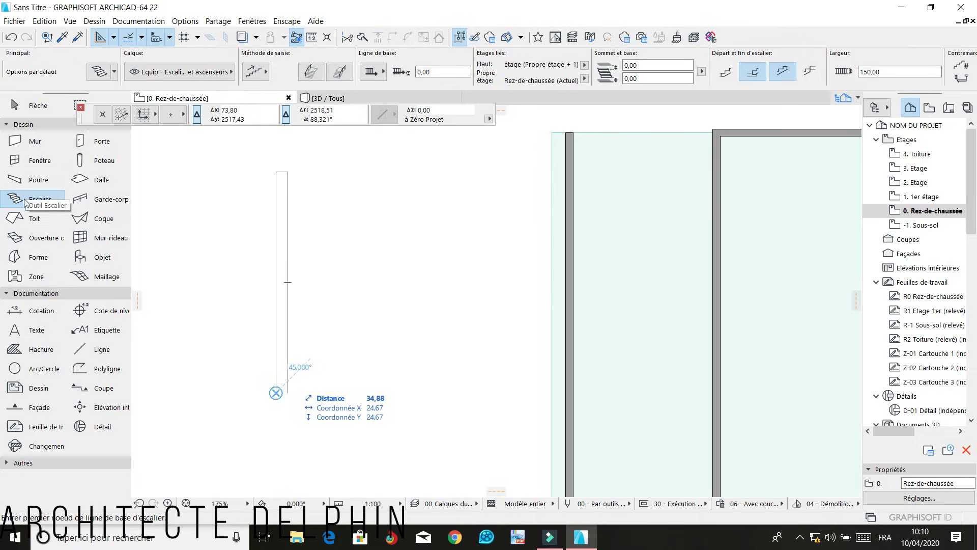
left_click(275, 391)
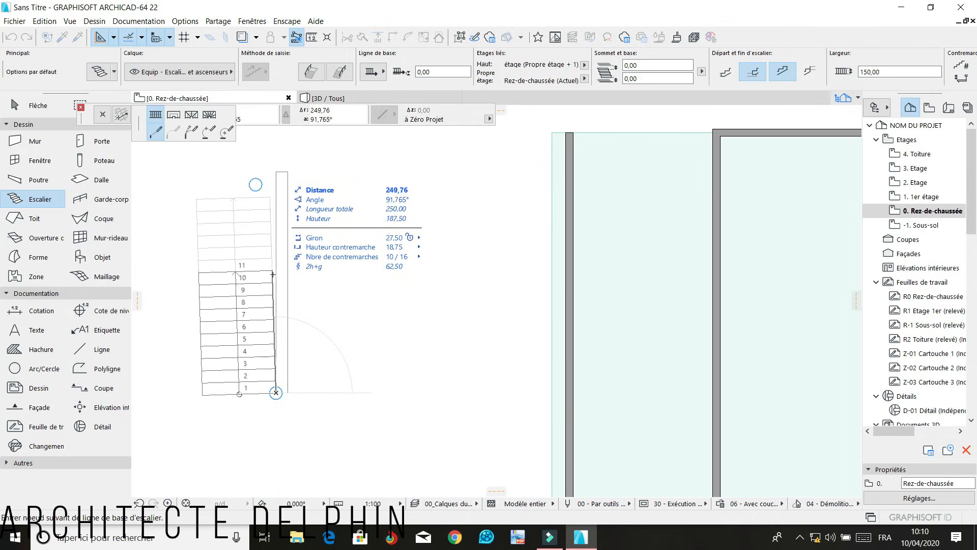
double_click(274, 278)
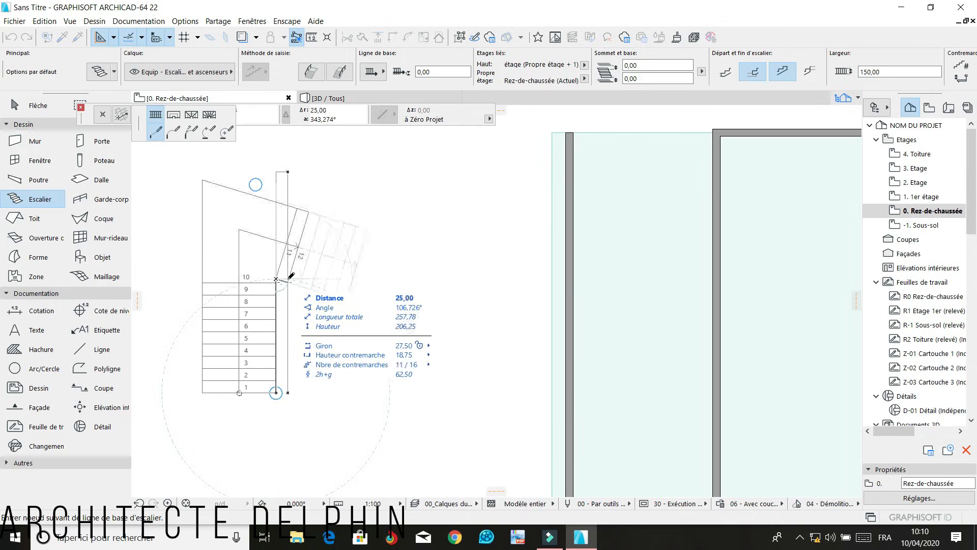
left_click(288, 278)
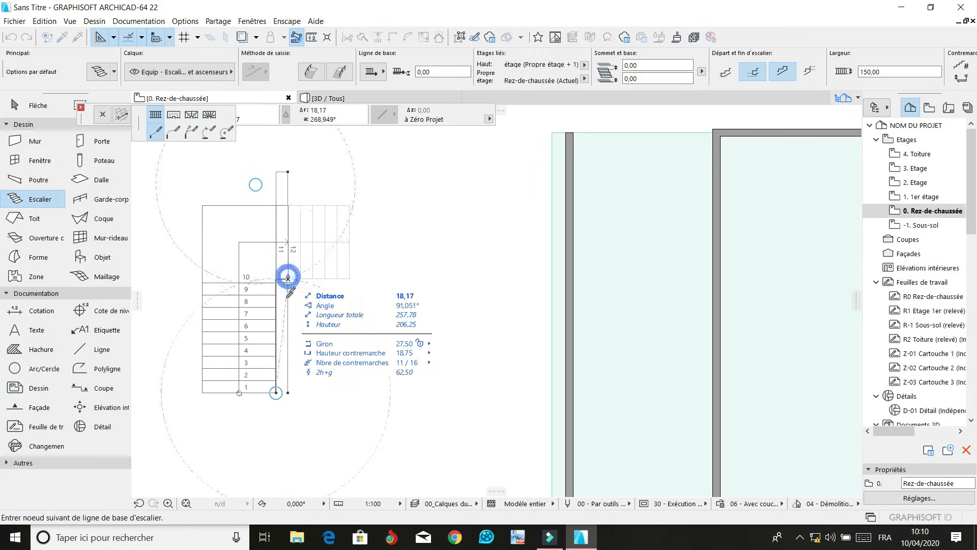
double_click(288, 390)
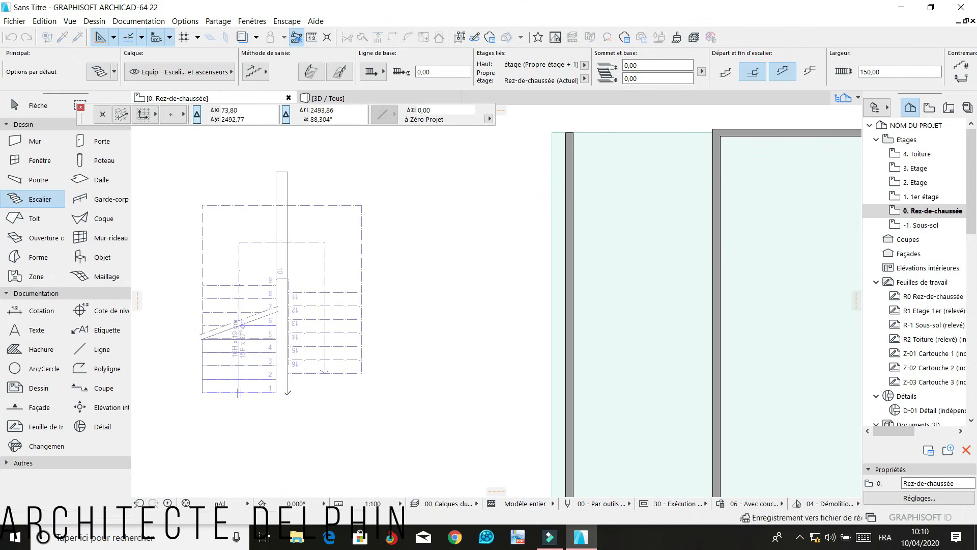
Select the U-shaped stair and try to move its second flight's end node down to the level of the first flight's start
left_click(322, 320, "shift")
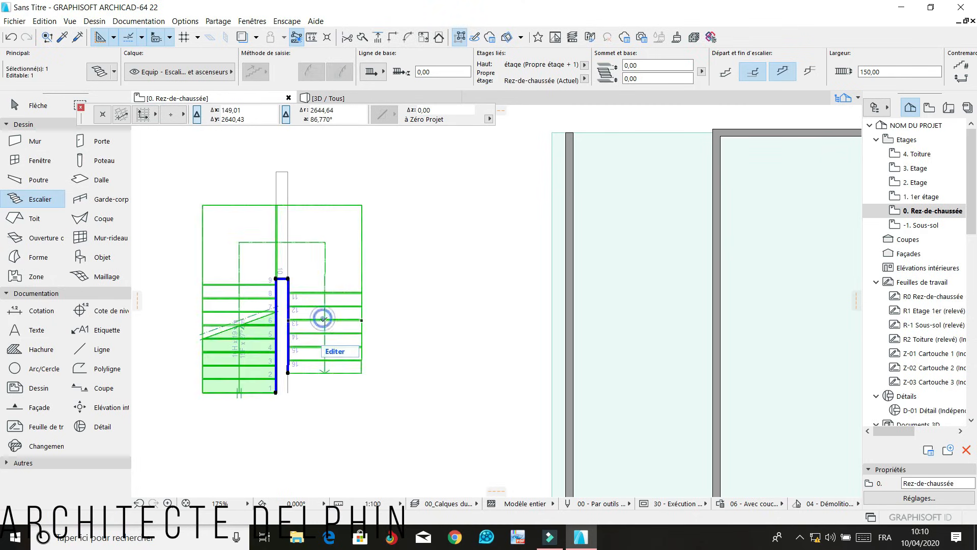
scroll(325, 308, "down", 4)
scroll(308, 350, "up", 3)
scroll(309, 350, "up", 2)
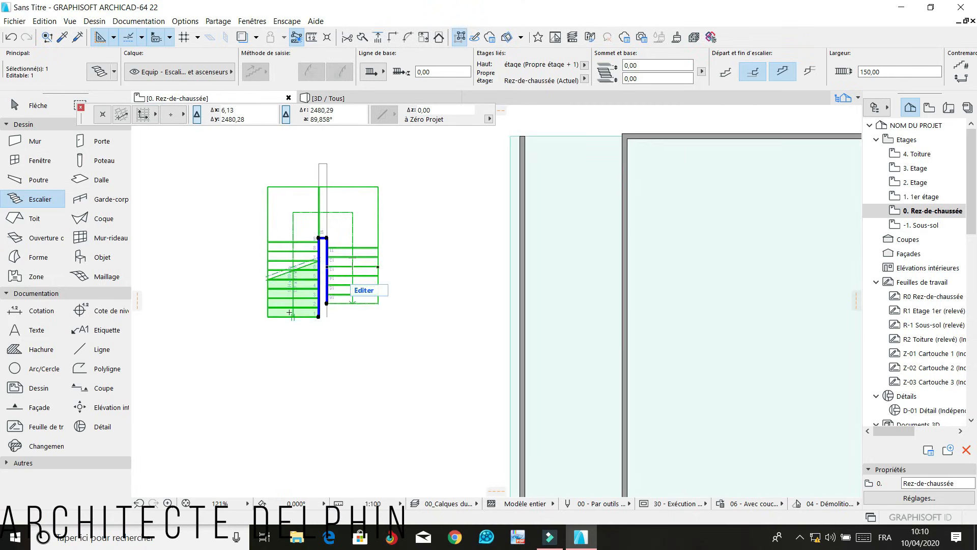
left_click(345, 301)
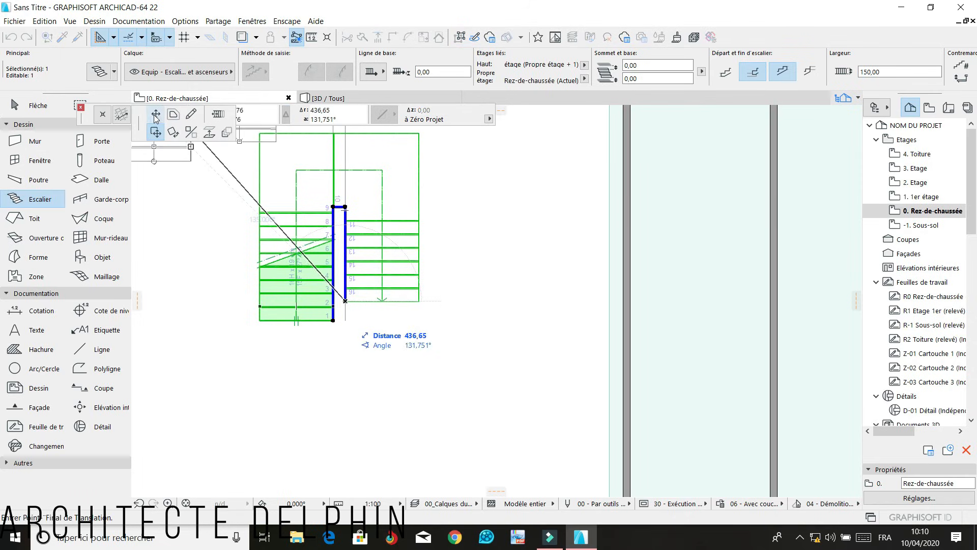
left_click(156, 115)
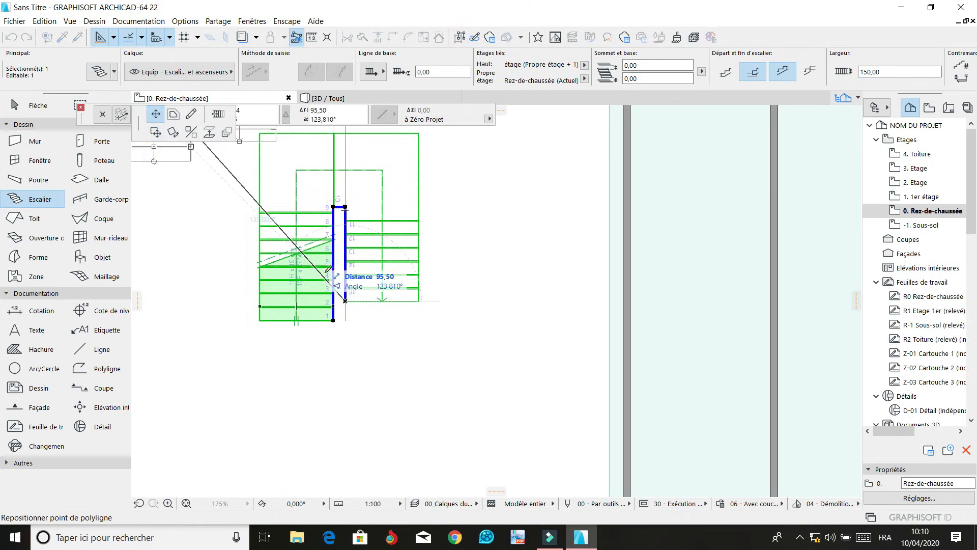
left_click(352, 322)
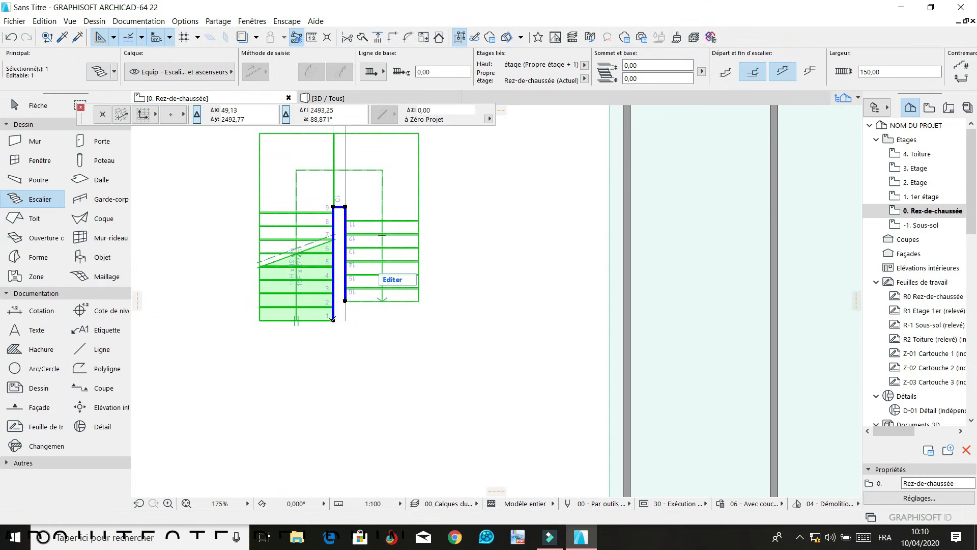
Shorten the first flight by moving its start node up about 40 cm, level with the second flight's end
left_click(333, 320)
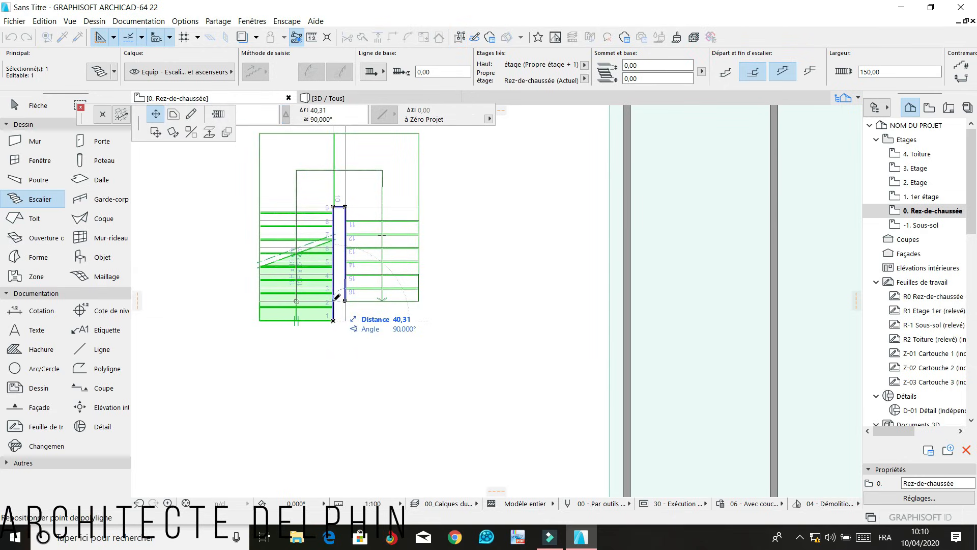
left_click(333, 301)
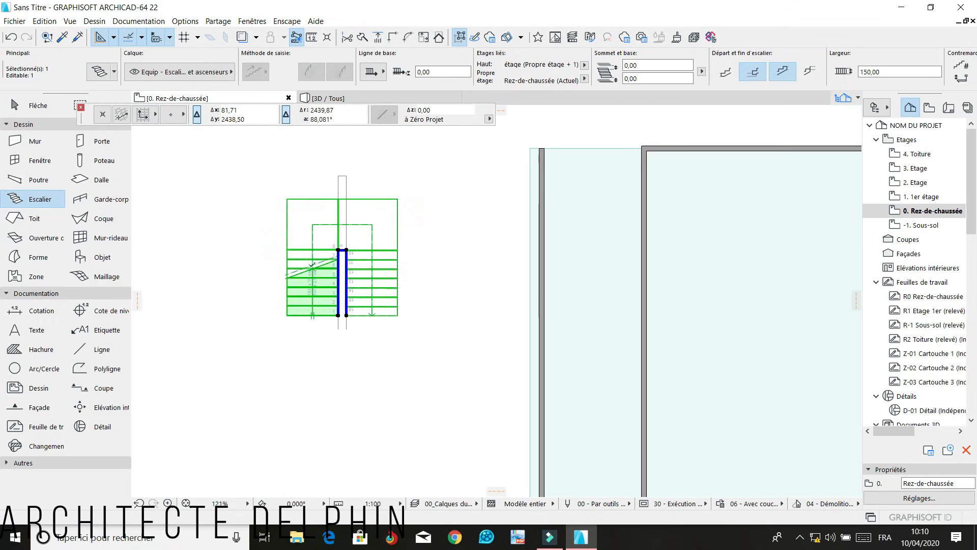
scroll(302, 264, "up", 1)
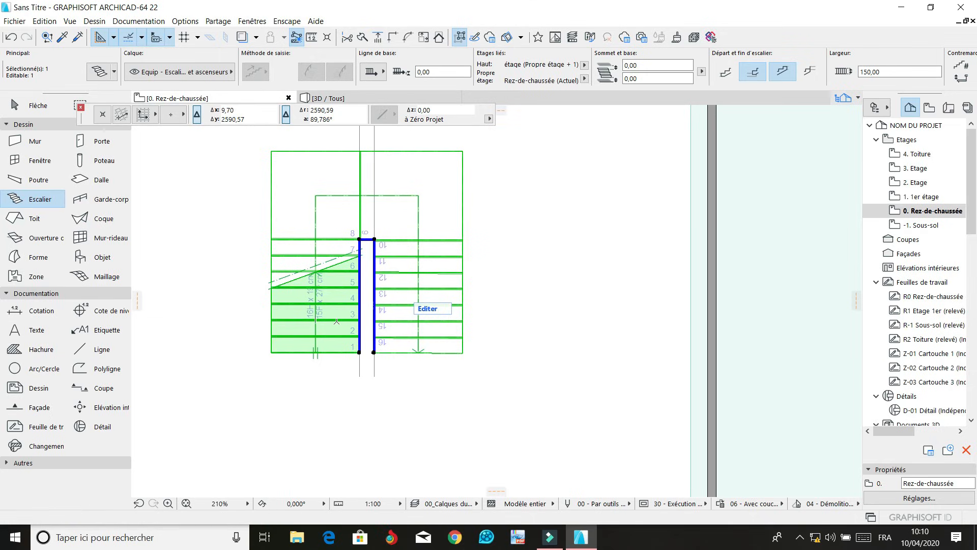
scroll(351, 333, "down", 5)
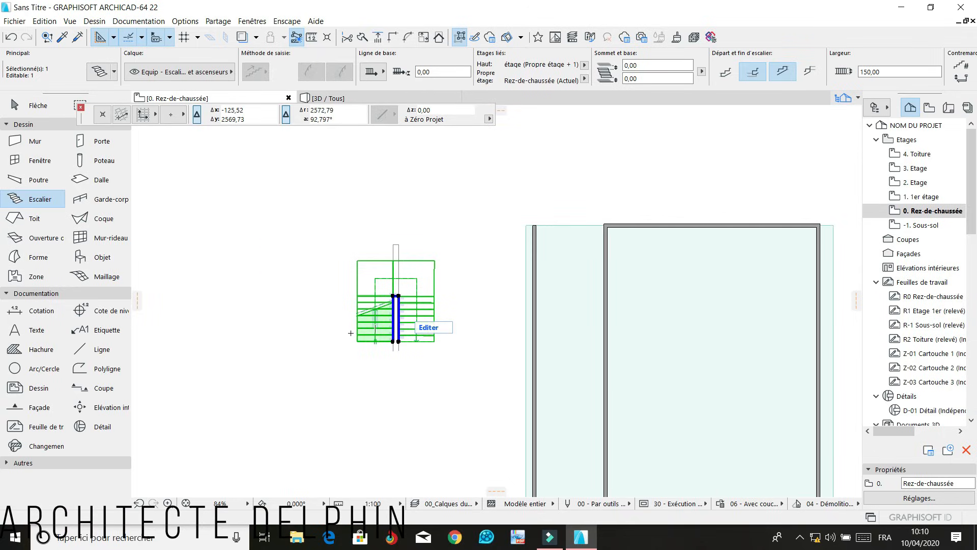
scroll(350, 332, "up", 2)
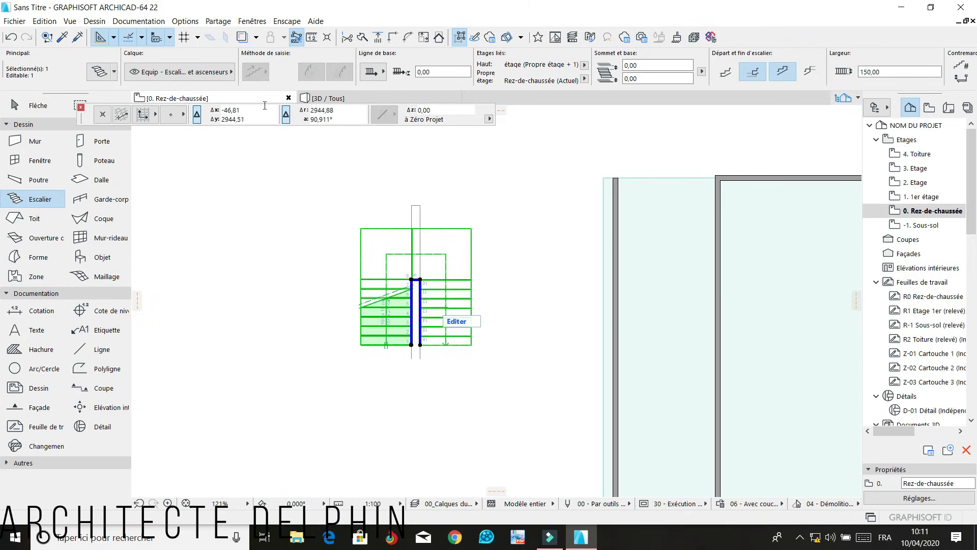
In the selected stair's settings, set its top to Non lié and the riser height to 15,00
double_click(377, 255)
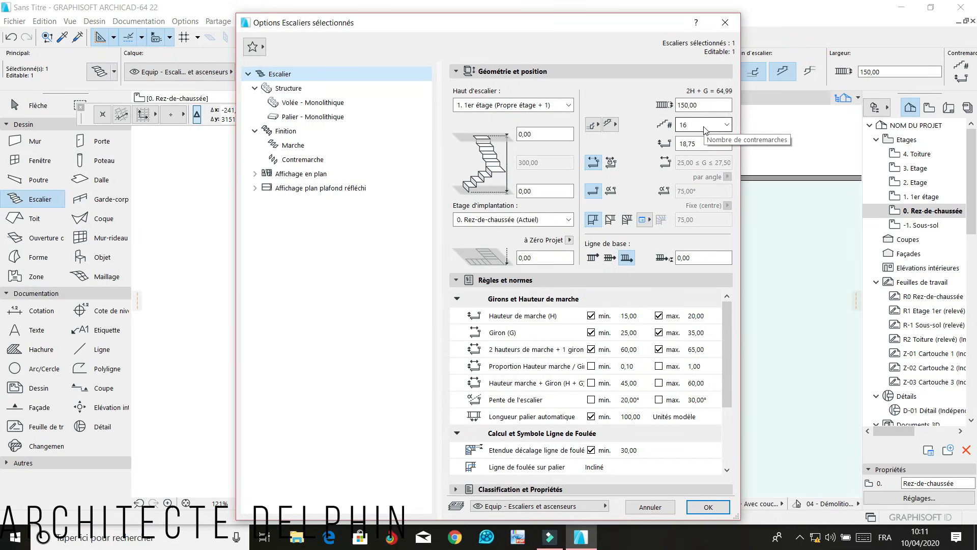
left_click(509, 106)
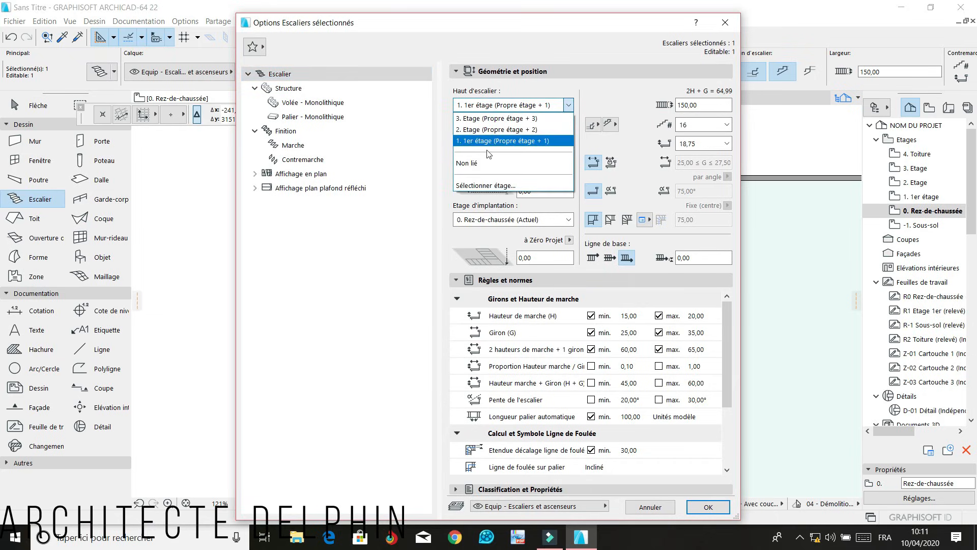
left_click(477, 163)
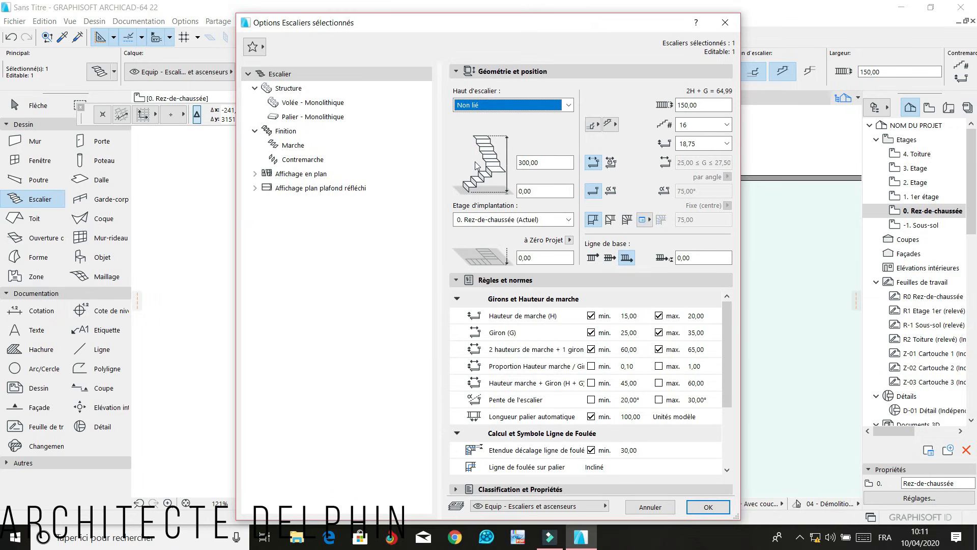
left_click(696, 147)
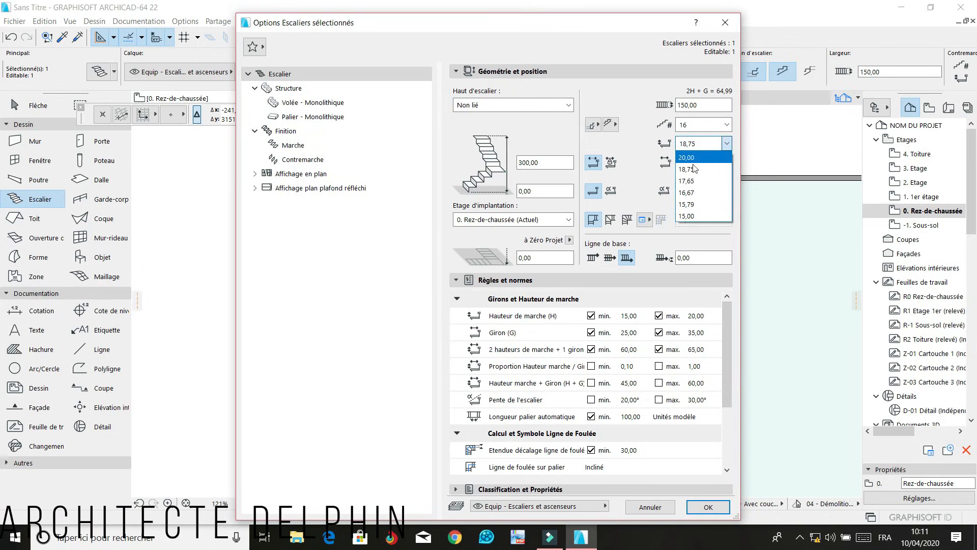
left_click(688, 216)
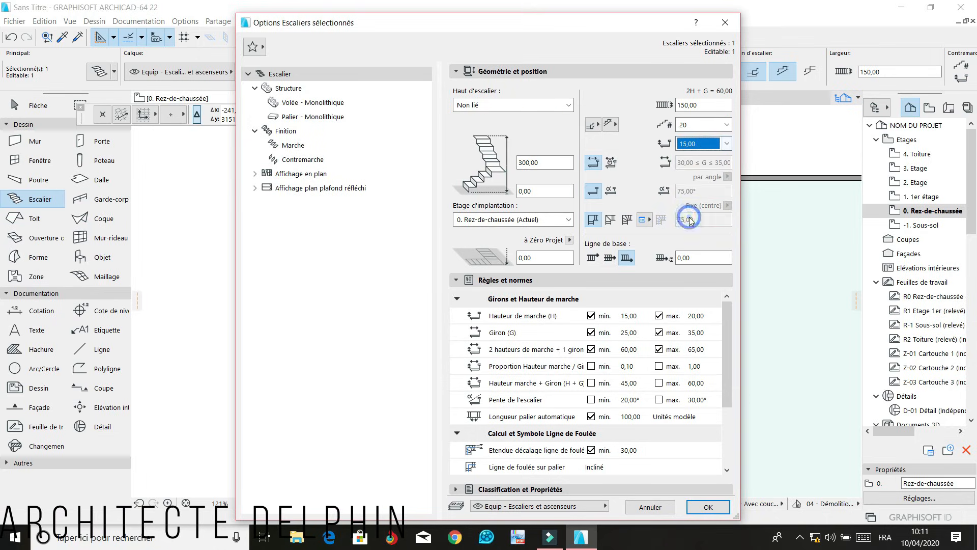
left_click(696, 144)
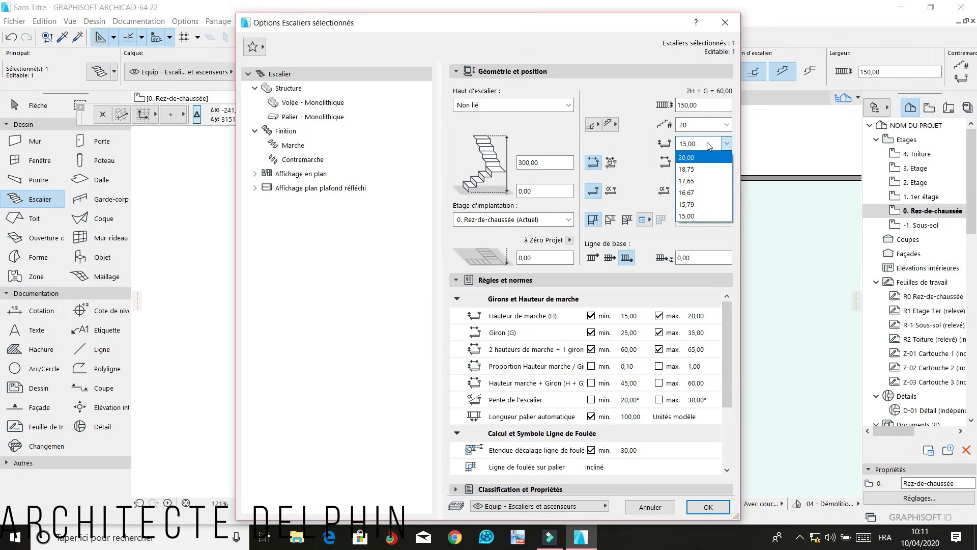
left_click(707, 143)
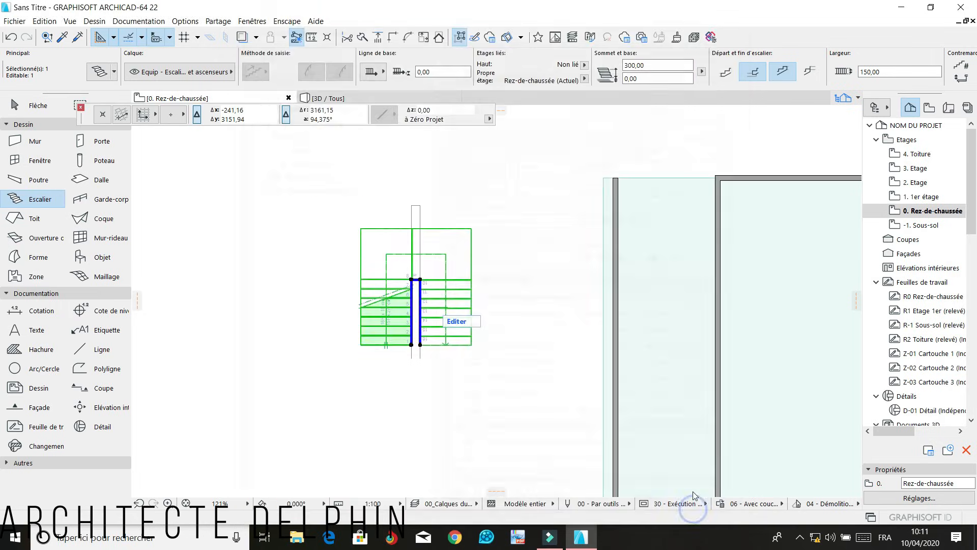
left_click(696, 507)
Lengthen the U-shaped stair's first flight by moving its start node down about 126 cm and another 31 cm, level with the second flight's end
scroll(412, 387, "up", 4)
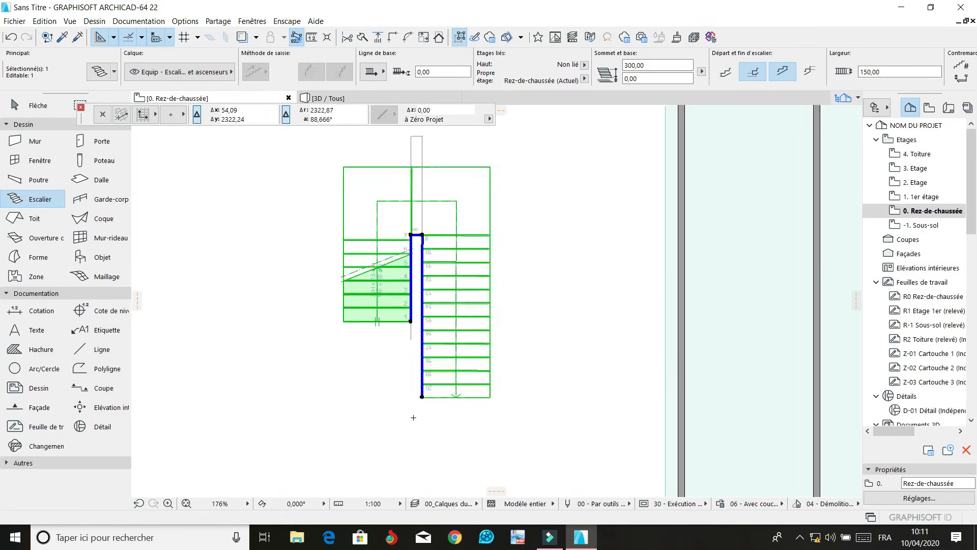
left_click(410, 292)
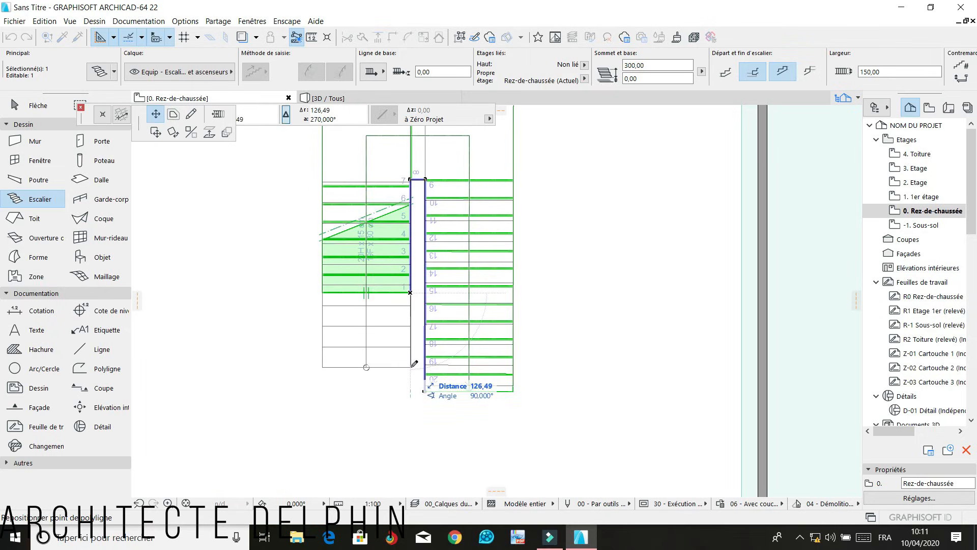
left_click(411, 366)
scroll(503, 366, "down", 2)
scroll(447, 391, "up", 2)
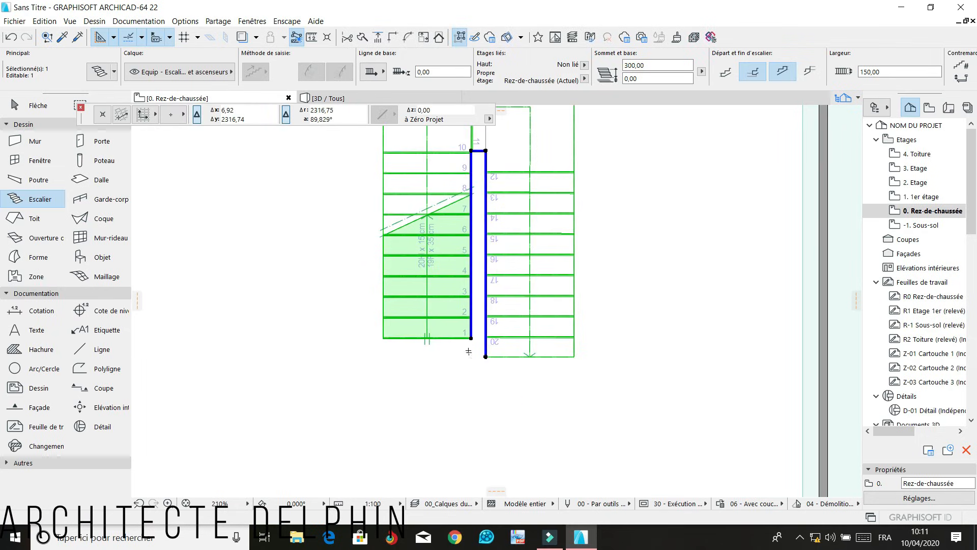
left_click(471, 338)
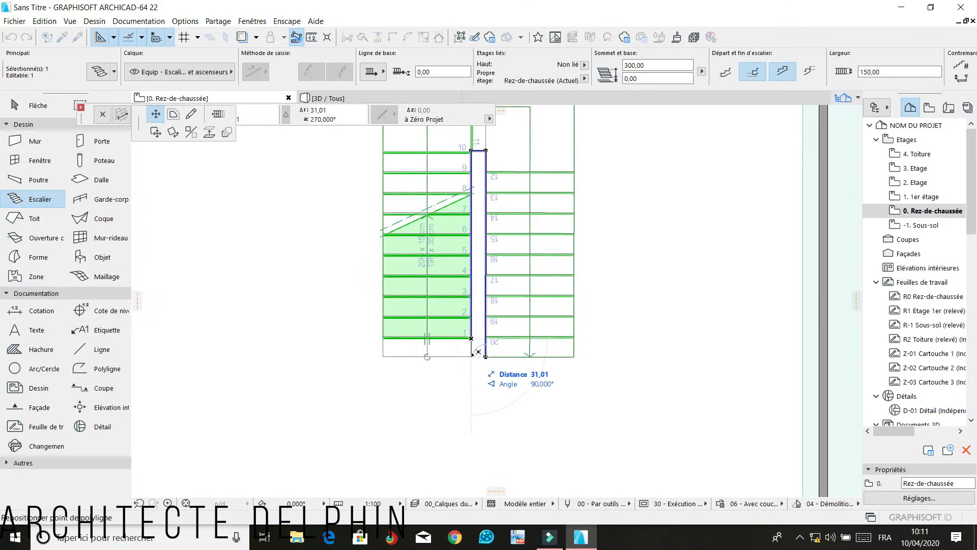
left_click(471, 356)
scroll(458, 331, "down", 4)
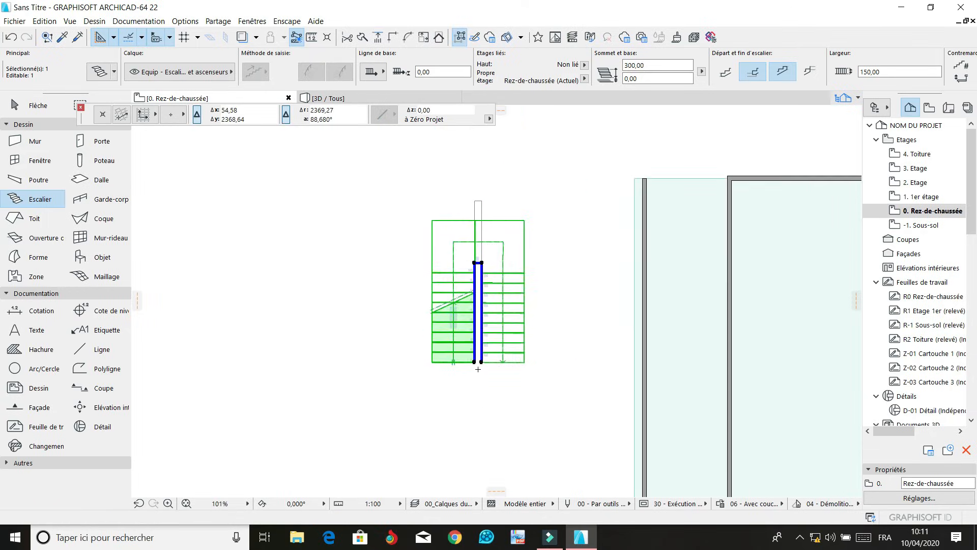
scroll(465, 353, "down", 1)
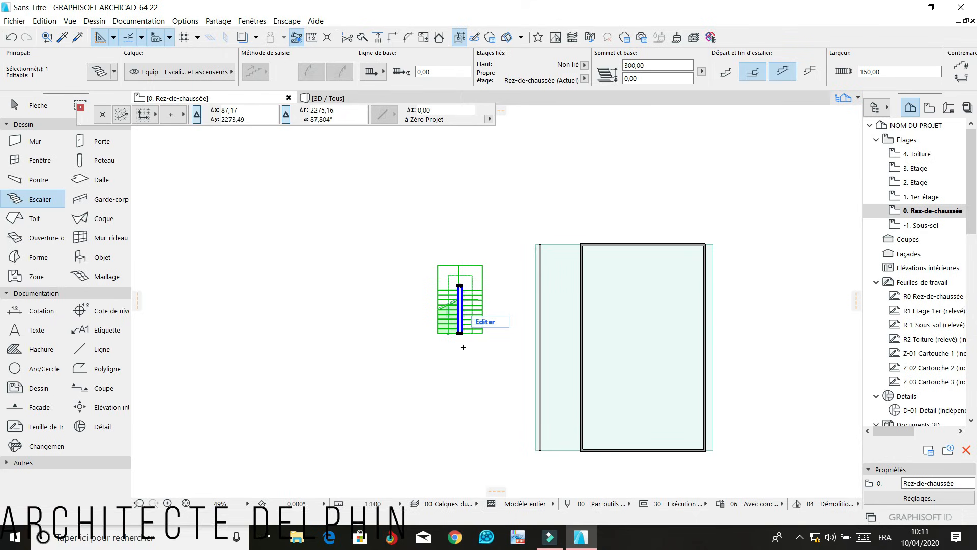
scroll(454, 328, "up", 3)
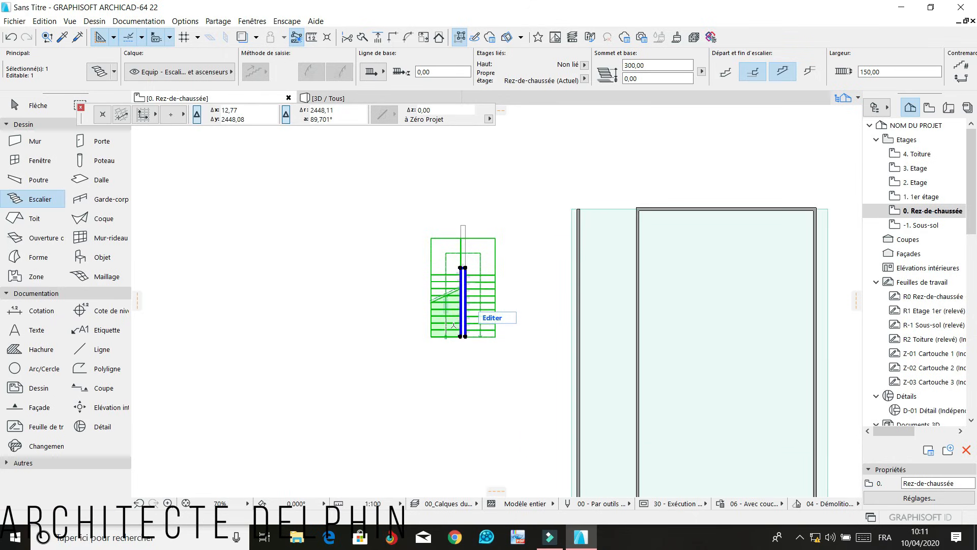
In the selected stair's settings, set the minimum riser height rule to 10,00 and the riser height to 12,50
left_click(98, 72)
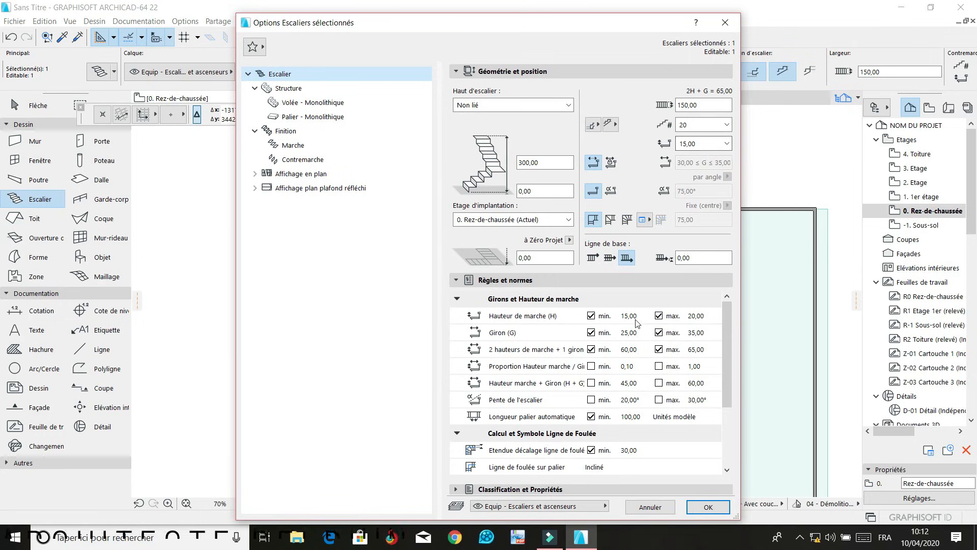
left_click(613, 316)
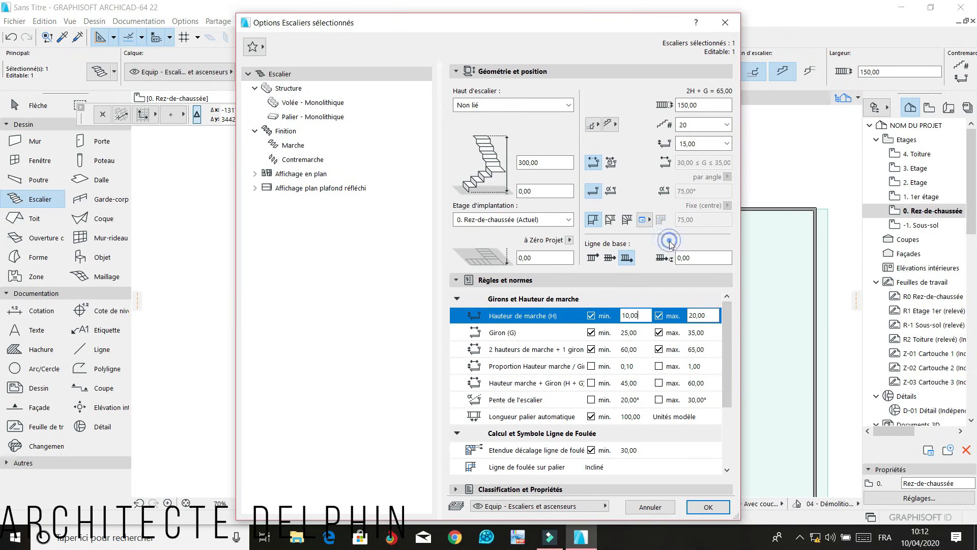
left_click(710, 145)
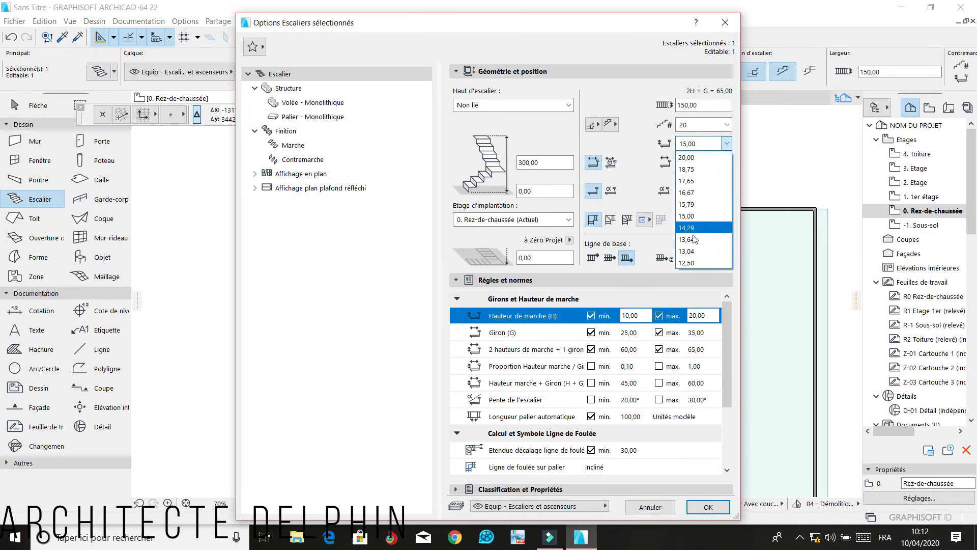
left_click(689, 262)
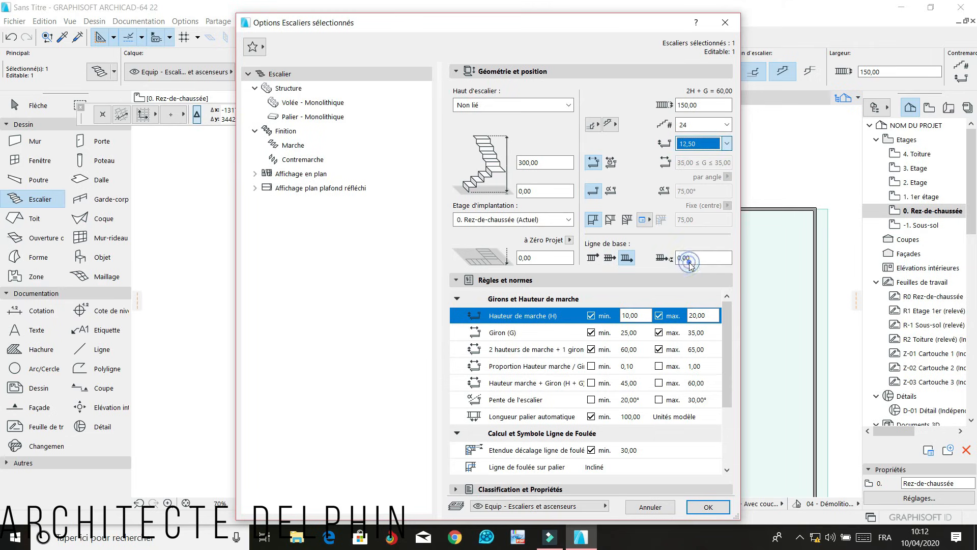
left_click(704, 506)
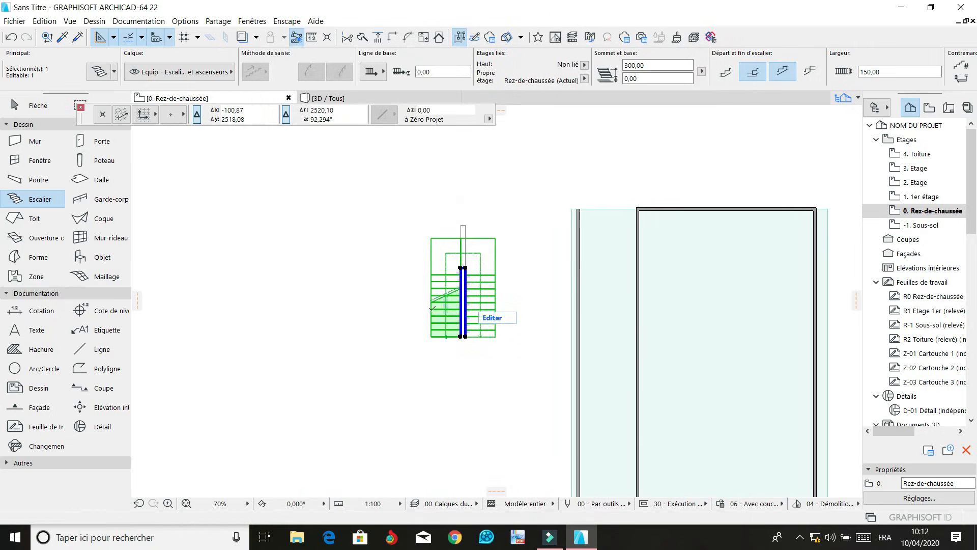
In the selected stair's settings again, try riser heights of 14,29 and 13,04, and apply 12,50
scroll(432, 307, "up", 3)
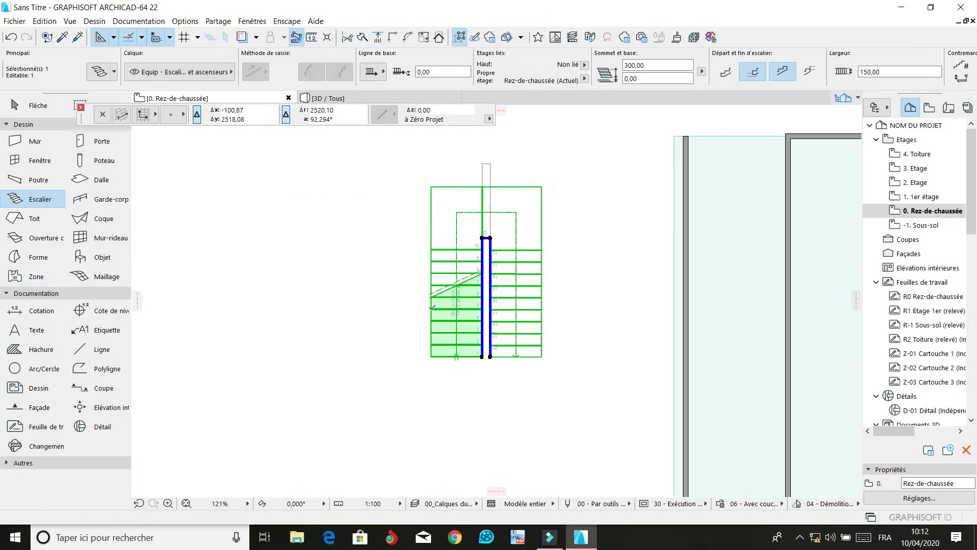
left_click(100, 74)
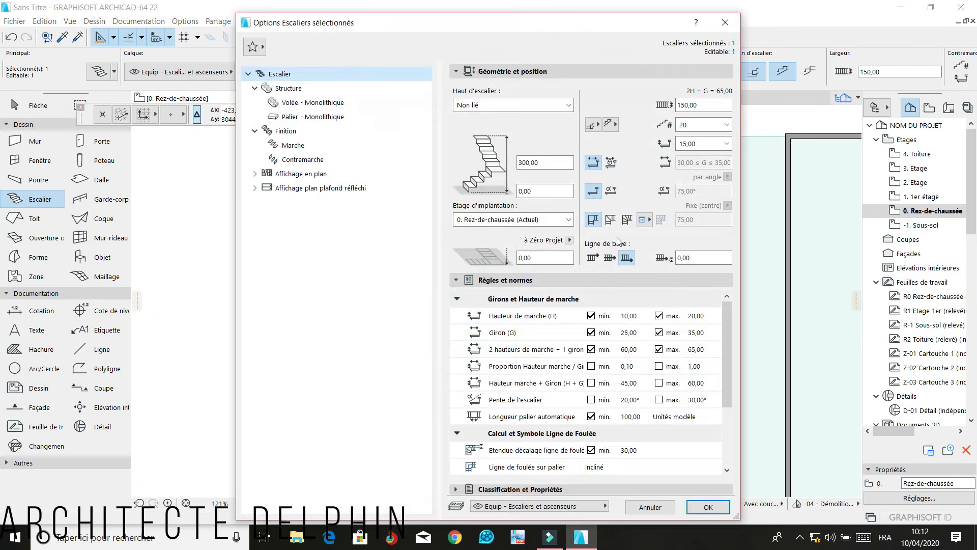
left_click(709, 144)
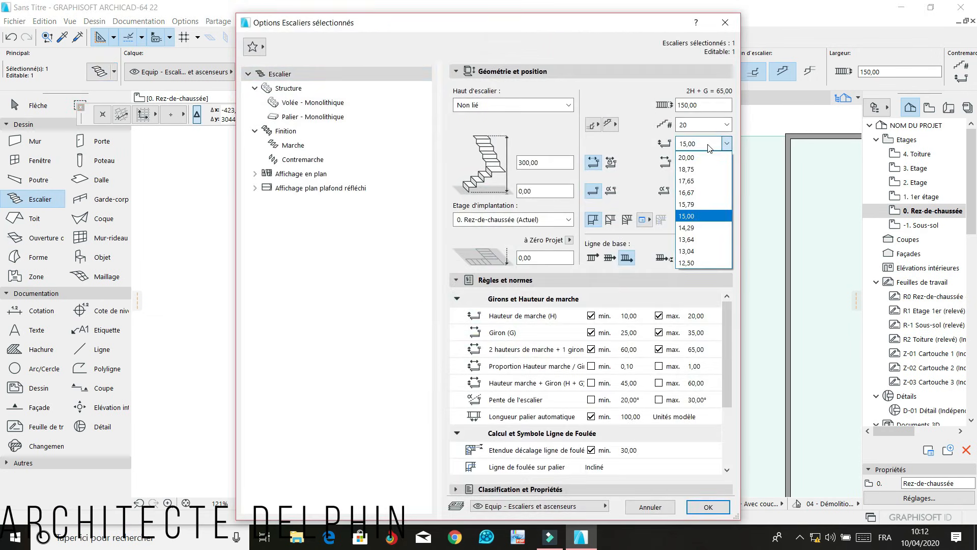
left_click(690, 227)
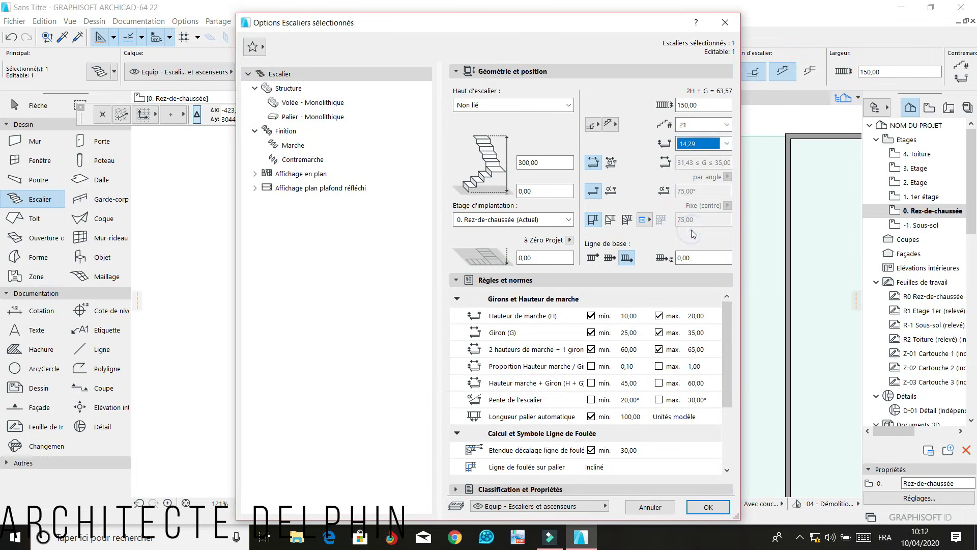
left_click(694, 143)
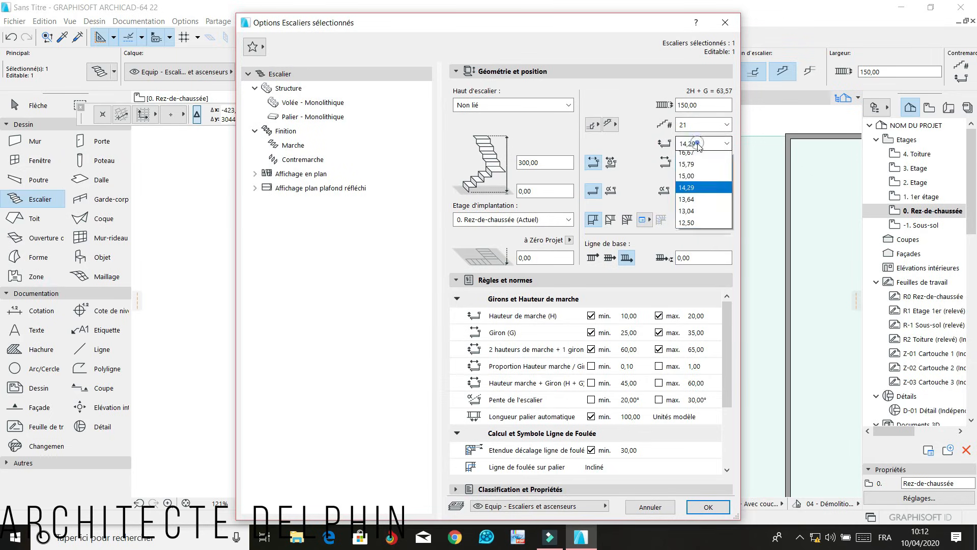
left_click(693, 248)
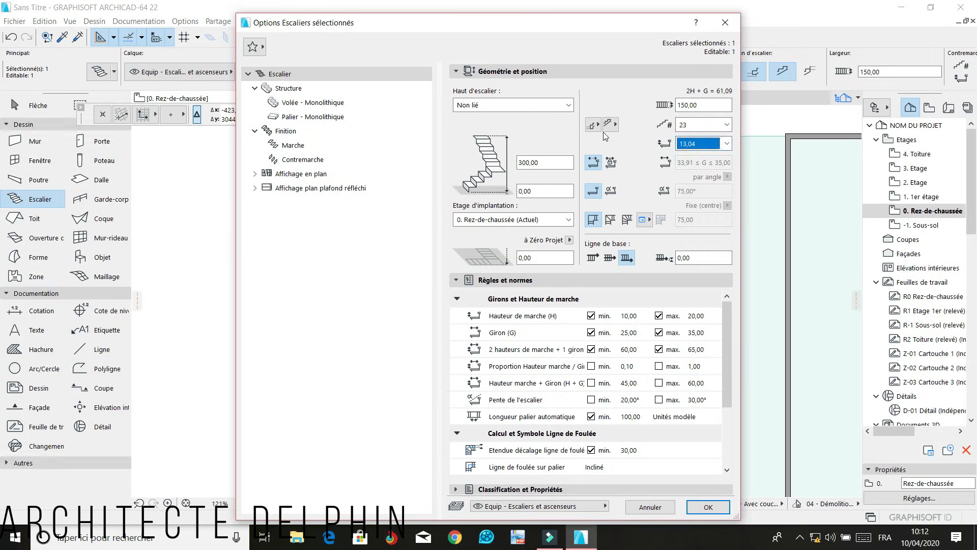
left_click(698, 143)
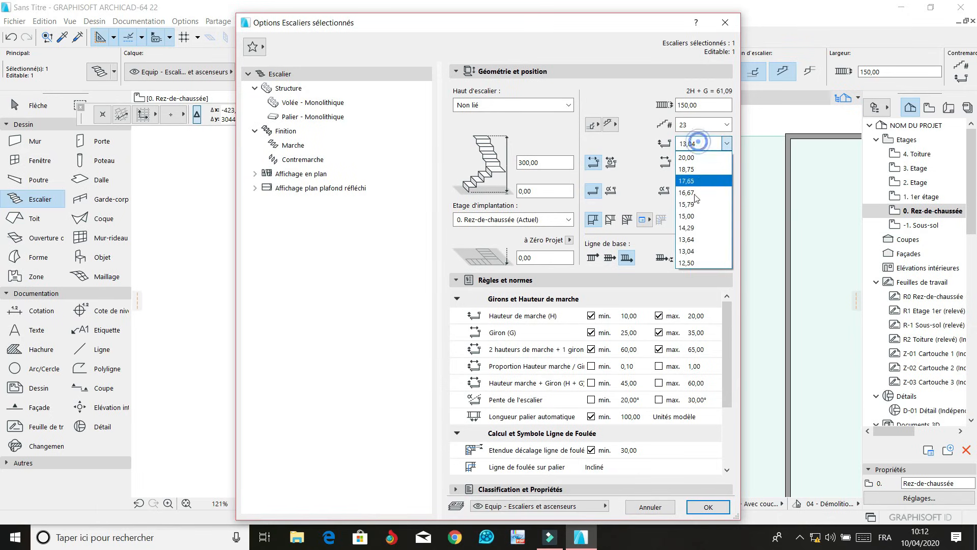
left_click(689, 263)
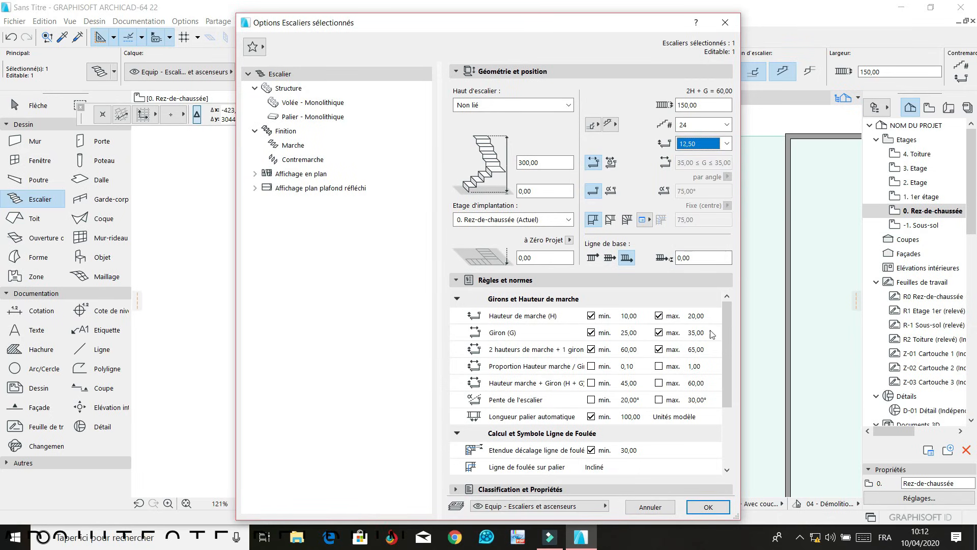
left_click(708, 506)
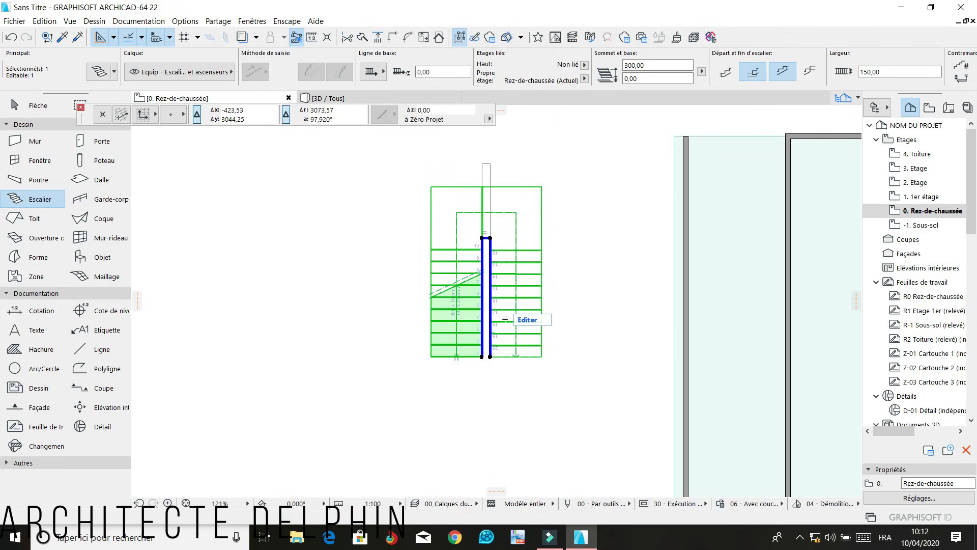
Move the first flight's start node down 105 cm and back up about 60 cm, nearly level with the second flight's end
scroll(487, 324, "up", 4)
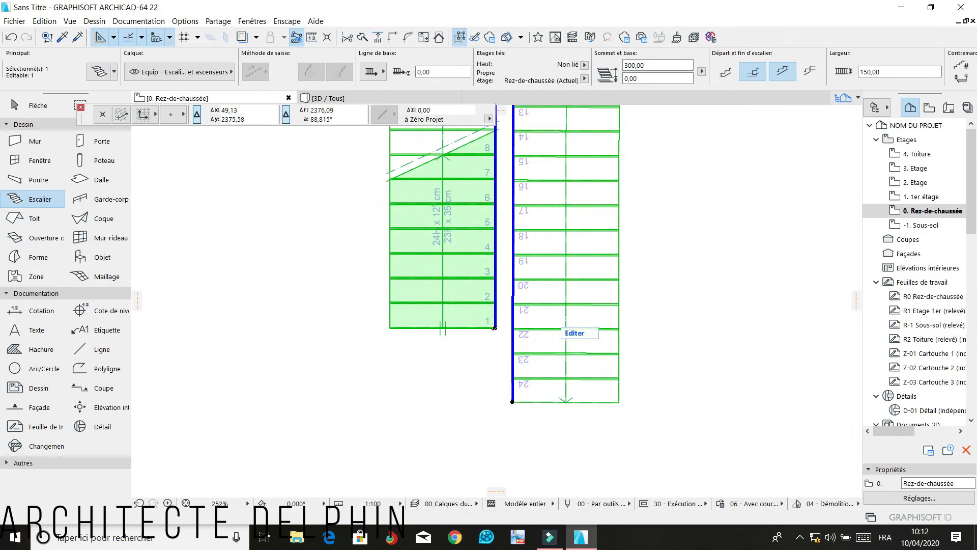
left_click(494, 328)
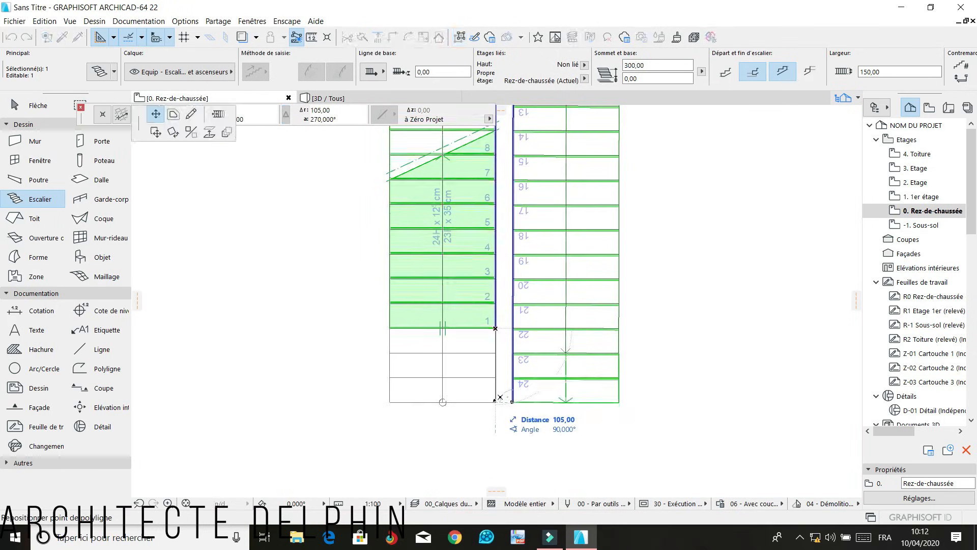
left_click(495, 402)
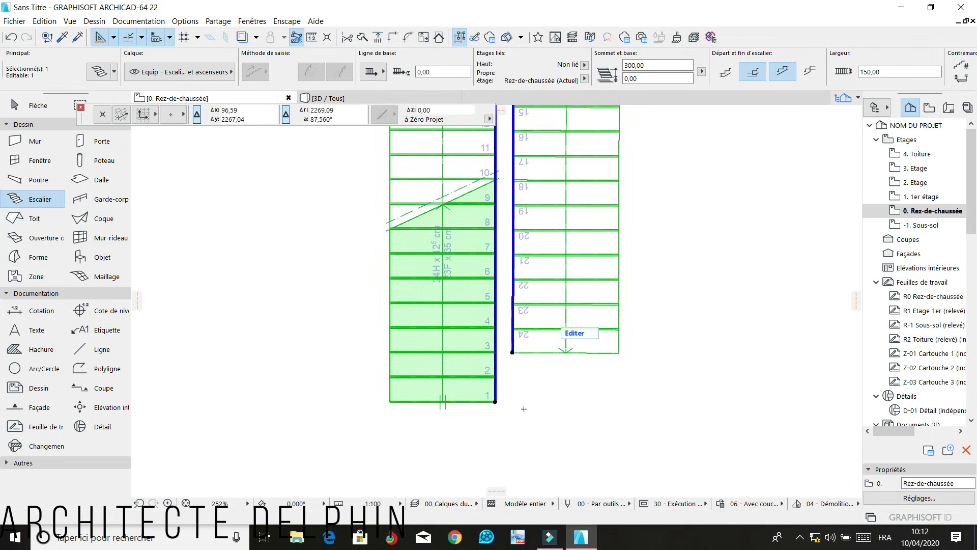
left_click(495, 402)
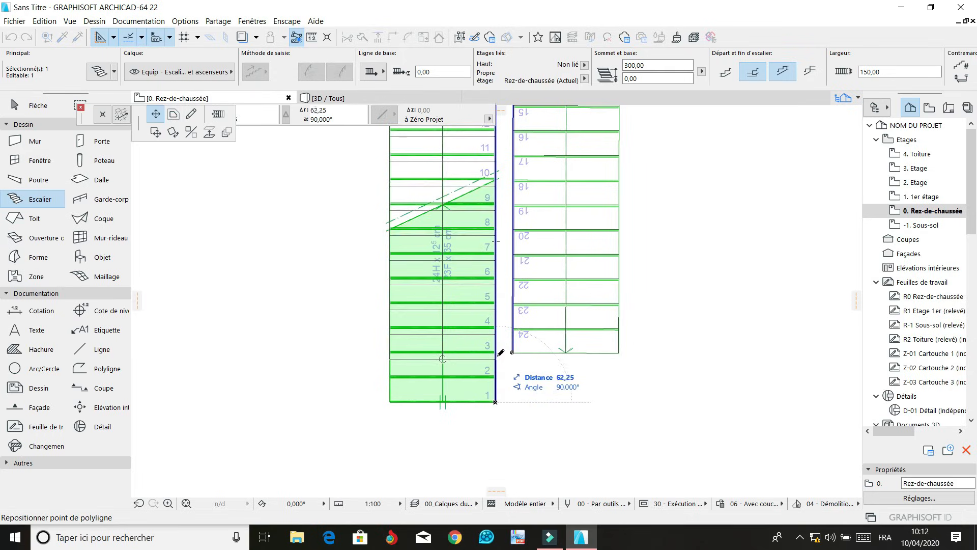
left_click(501, 357)
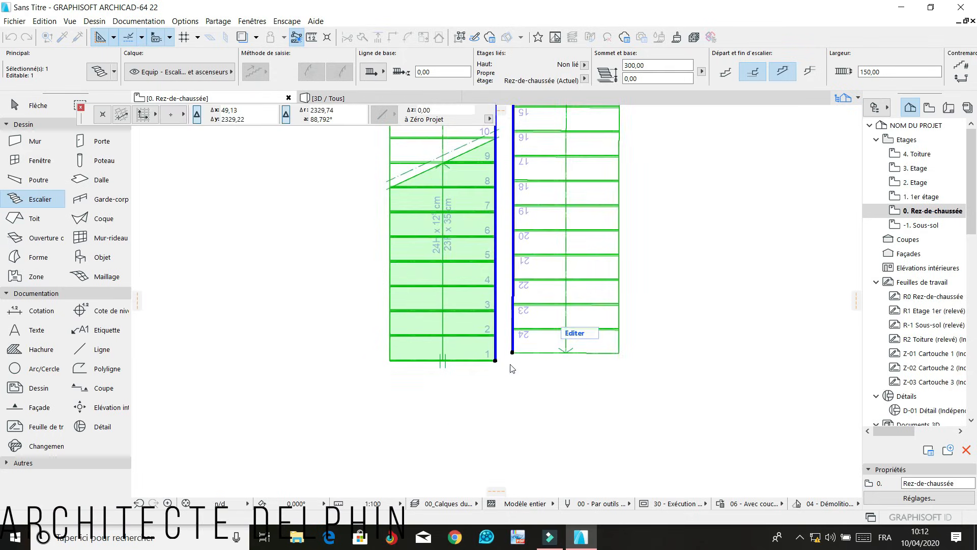
Move the stair horizontally by its upper-right corner onto the outer face of the enclosed room's left wall
scroll(540, 351, "down", 4)
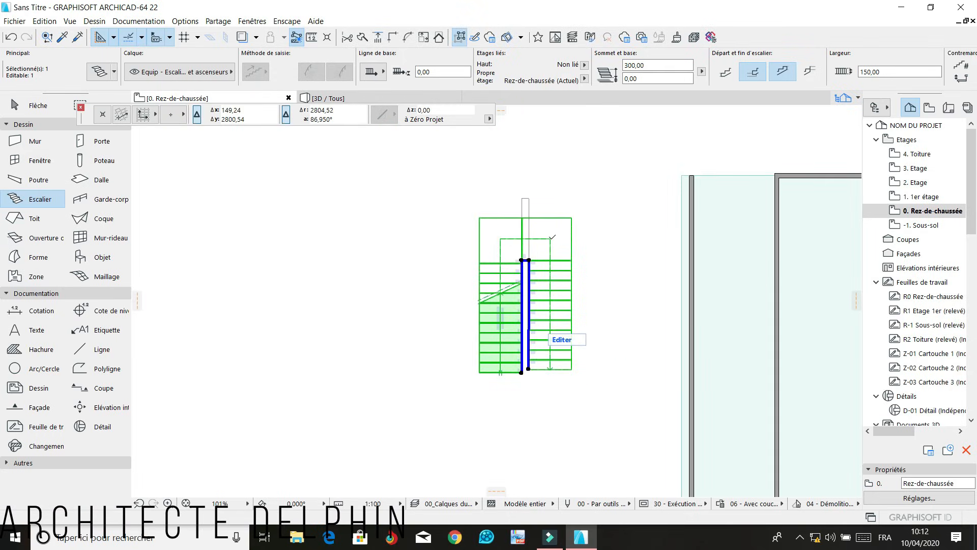
key("ctrl+d")
left_click(571, 218)
scroll(485, 278, "down", 4)
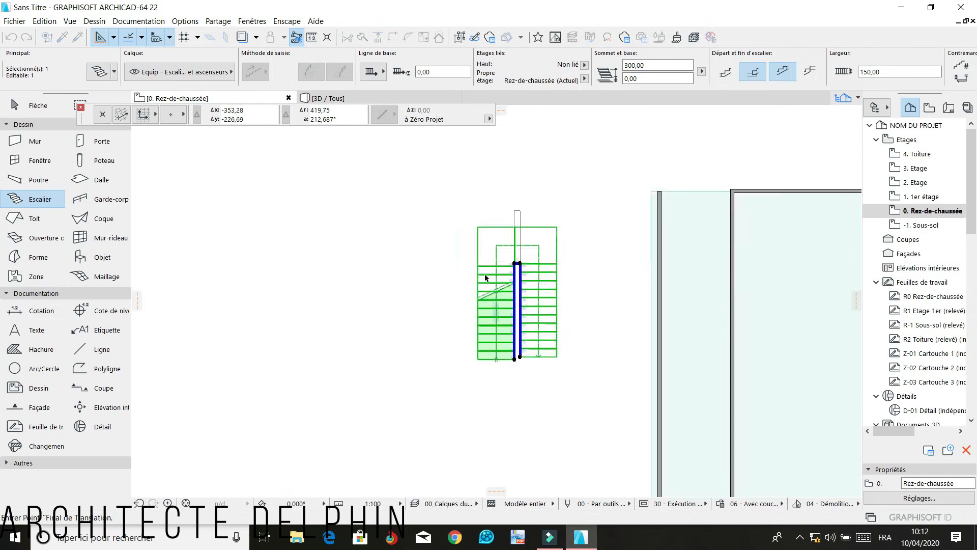
scroll(647, 224, "up", 5)
scroll(647, 231, "up", 2)
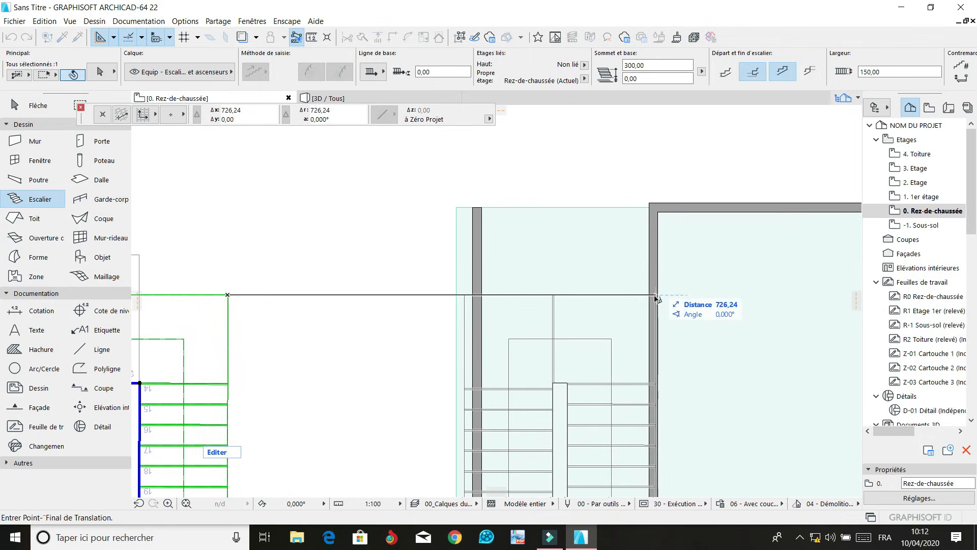
left_click(648, 294)
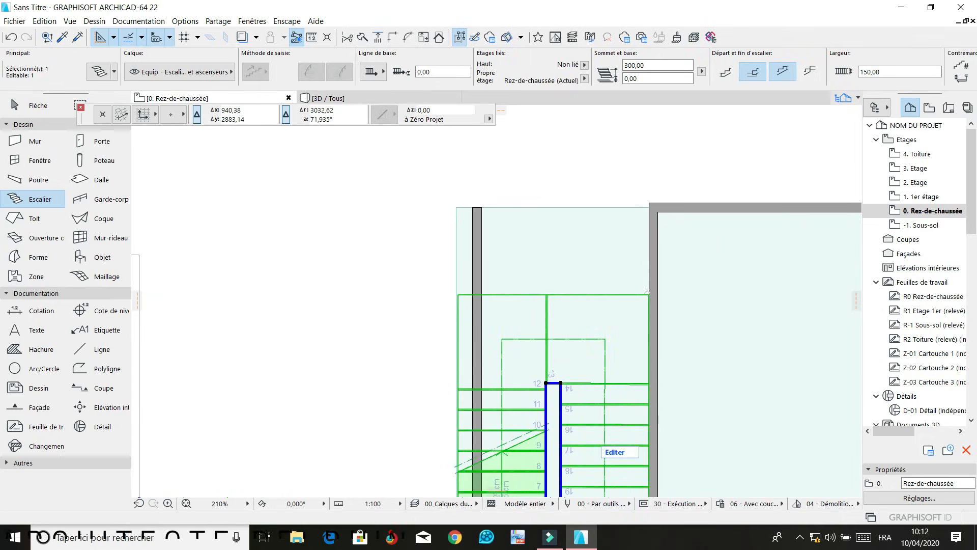
Move the stair up along that wall until its landing edge is level with the inner face of the room's upper wall, and deselect it
key("ctrl+d")
left_click(649, 294)
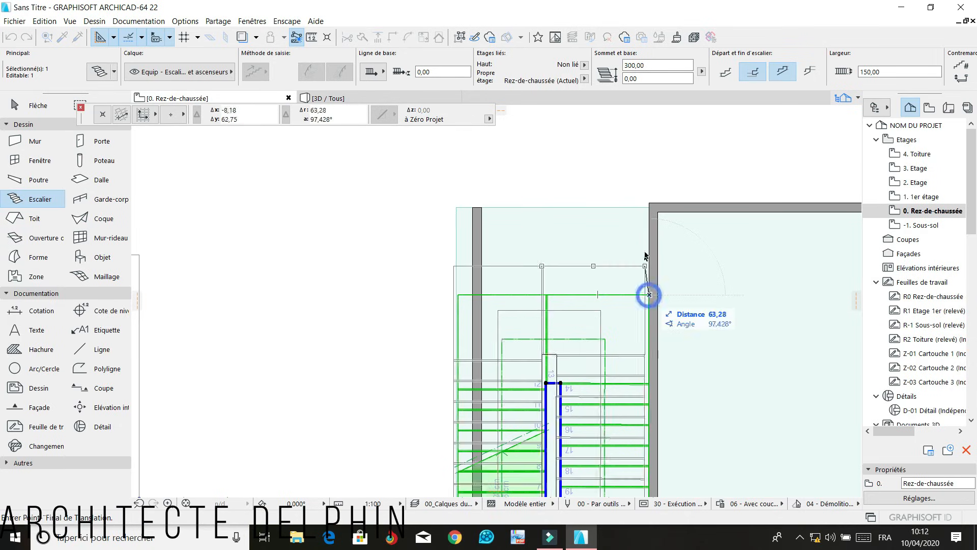
left_click(659, 215)
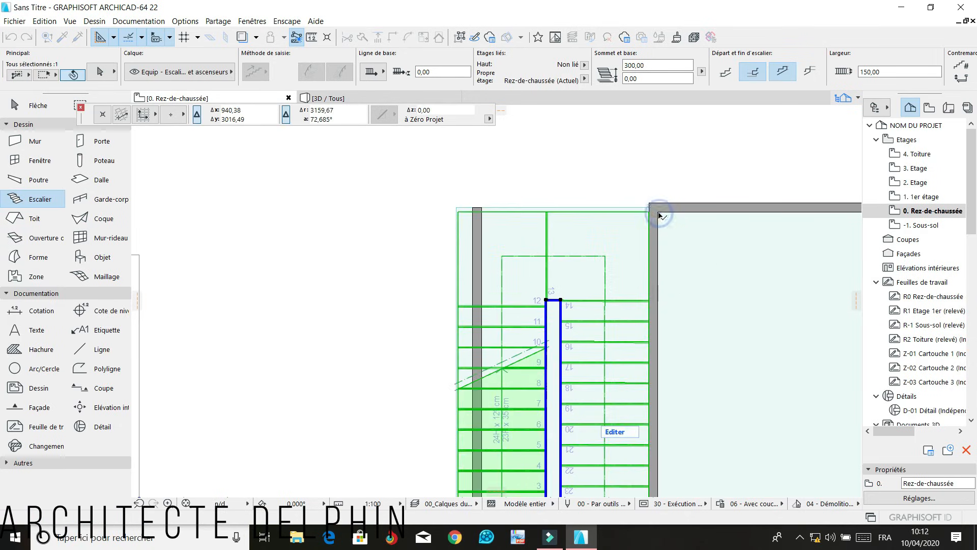
key("Escape")
Move the freestanding left wall horizontally so its inner face meets the outer edge of the stair, and deselect it
scroll(585, 165, "down", 5)
scroll(540, 200, "up", 5)
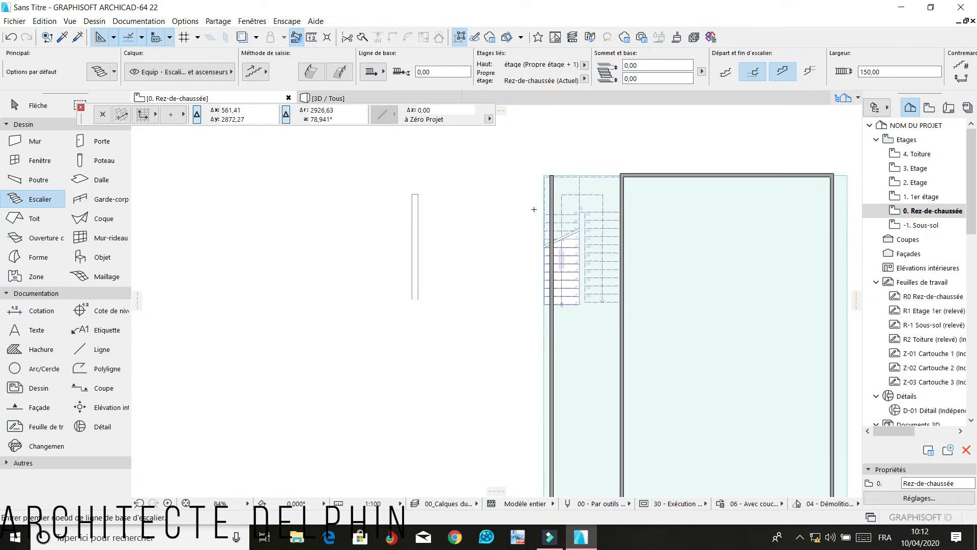
left_click(565, 149, "shift")
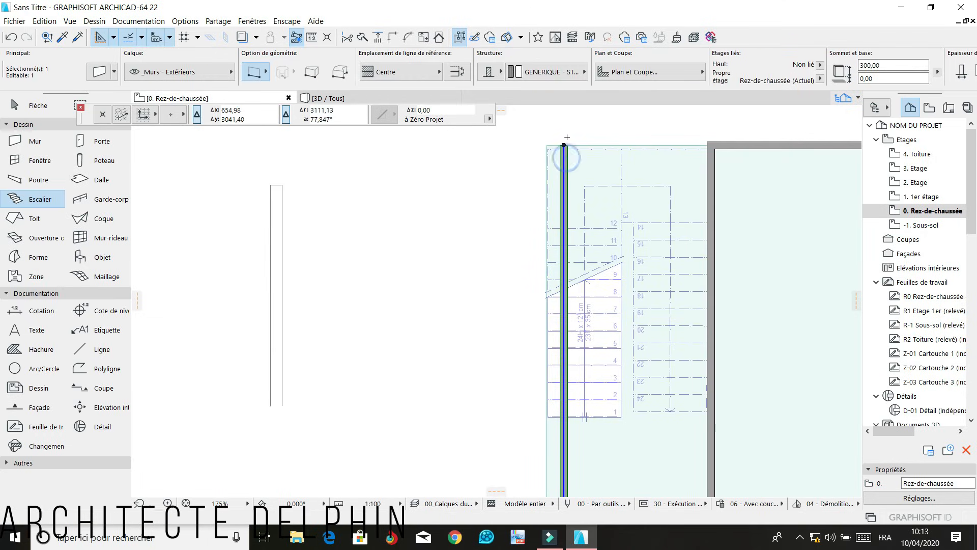
key("ctrl+d")
scroll(565, 139, "up", 3)
left_click(571, 158)
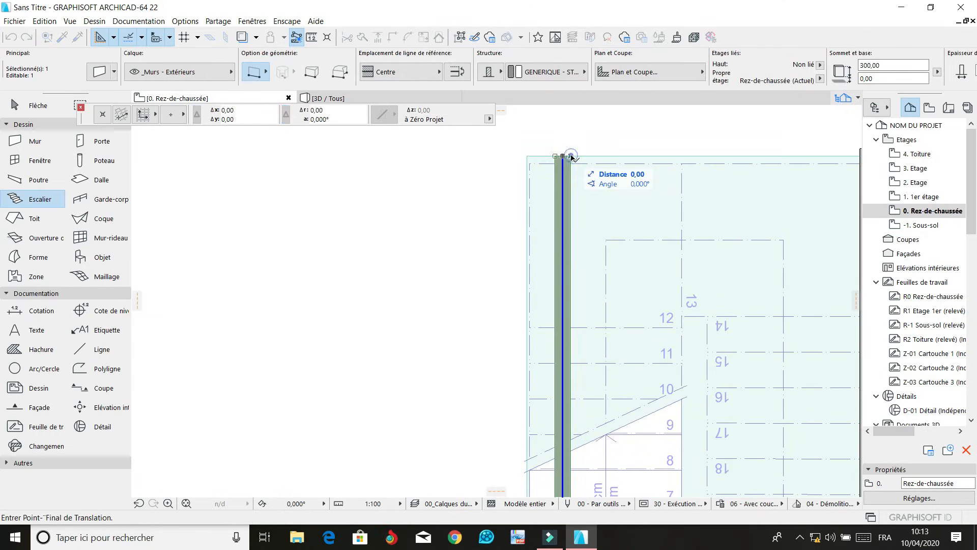
left_click(529, 164)
key("Escape")
scroll(471, 168, "down", 5)
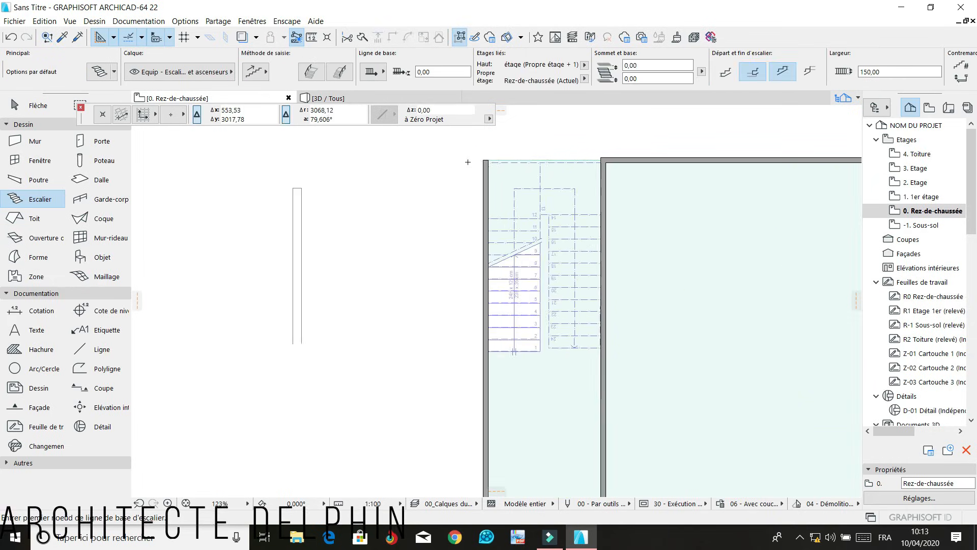
Shorten that left wall by moving its lower end up to about tread 10, leaving a length of about 236 cm
scroll(472, 168, "down", 3)
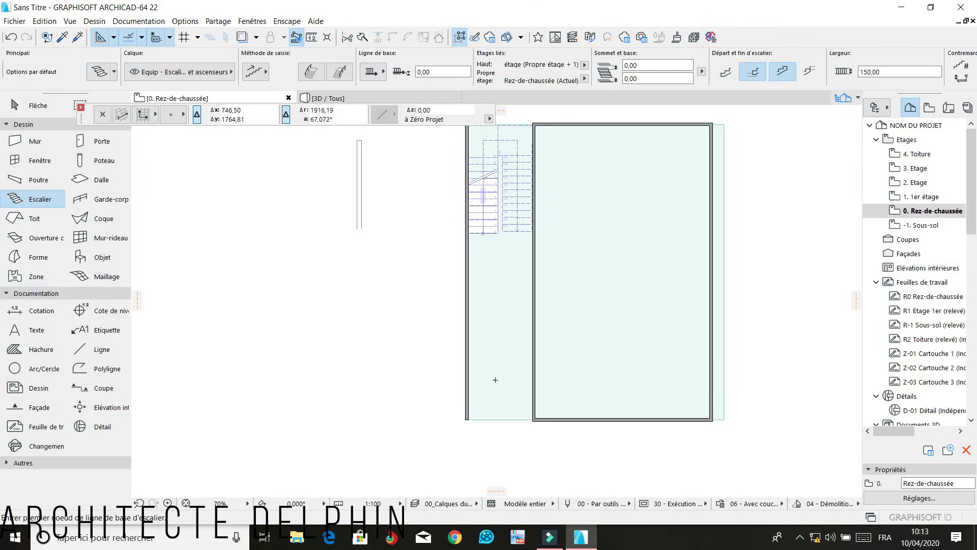
left_click(468, 394, "shift")
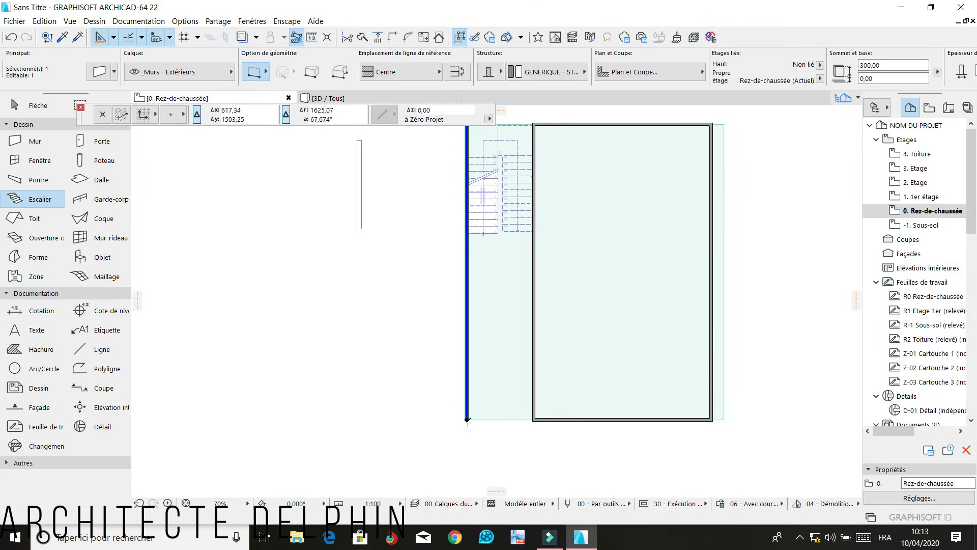
scroll(466, 418, "up", 4)
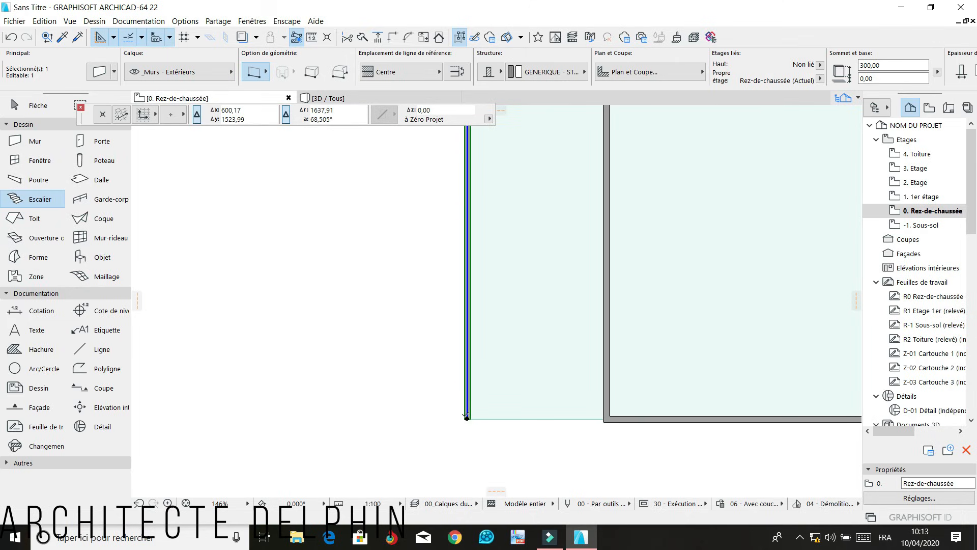
left_click(468, 418)
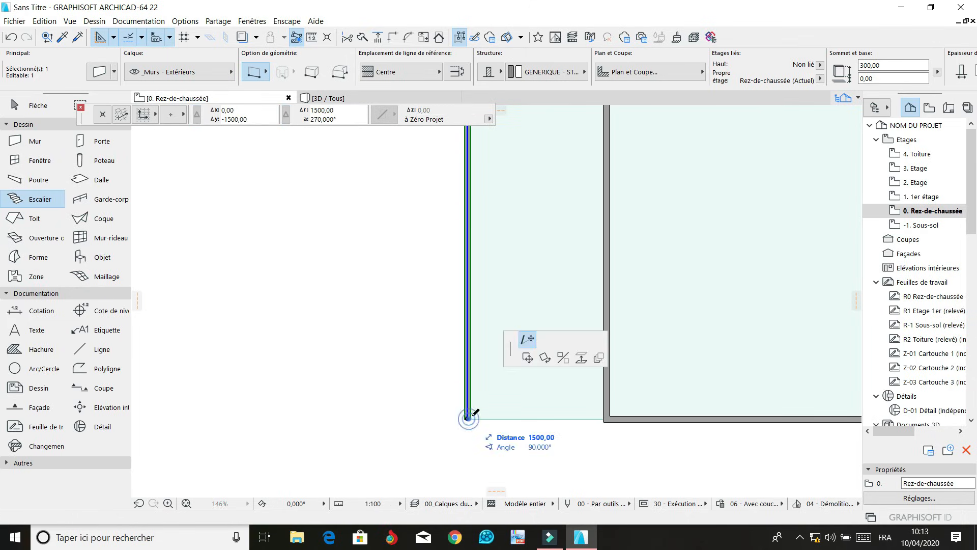
scroll(468, 412, "down", 3)
scroll(472, 156, "up", 3)
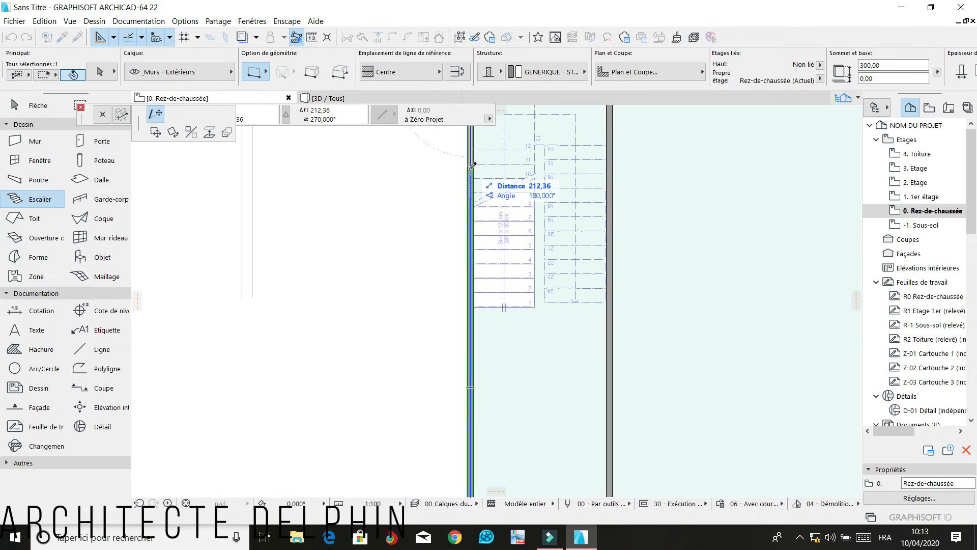
left_click(470, 175)
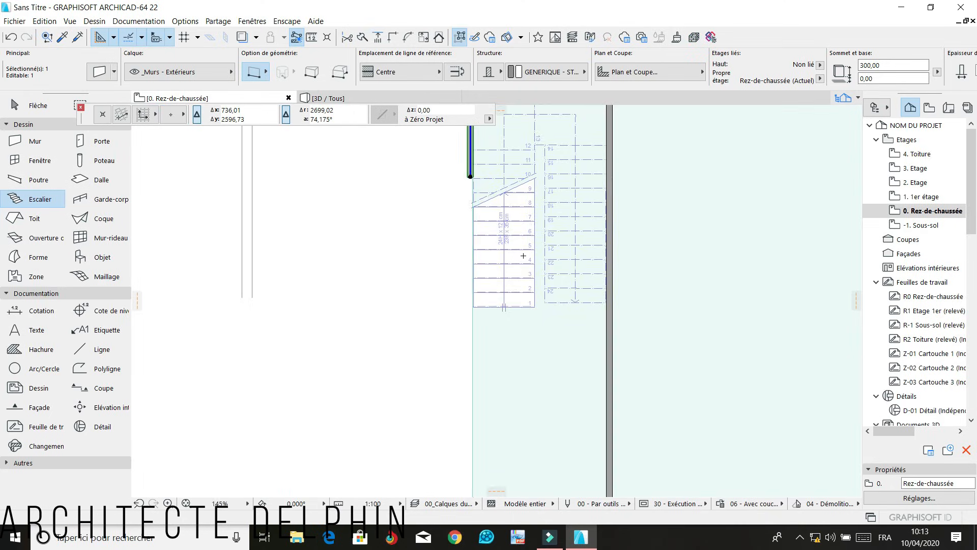
Extend the shortened wall's lower end down to where the stair's break line meets the first flight's outer edge
scroll(523, 256, "down", 5)
scroll(458, 212, "up", 6)
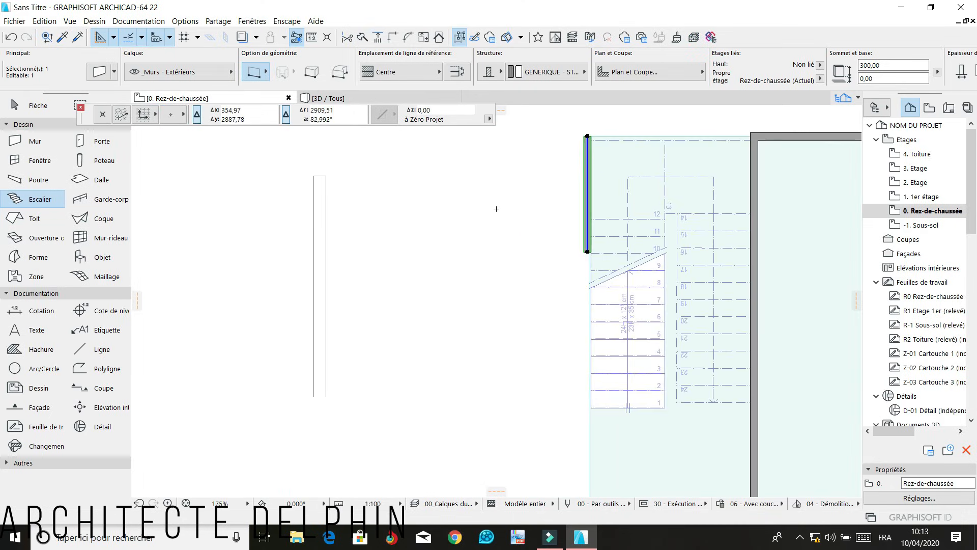
left_click(587, 250)
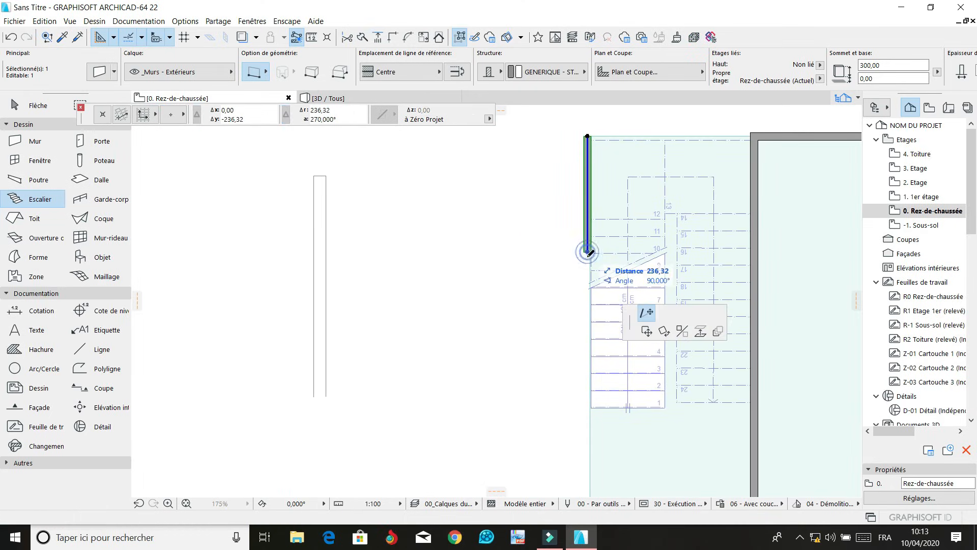
left_click(590, 282)
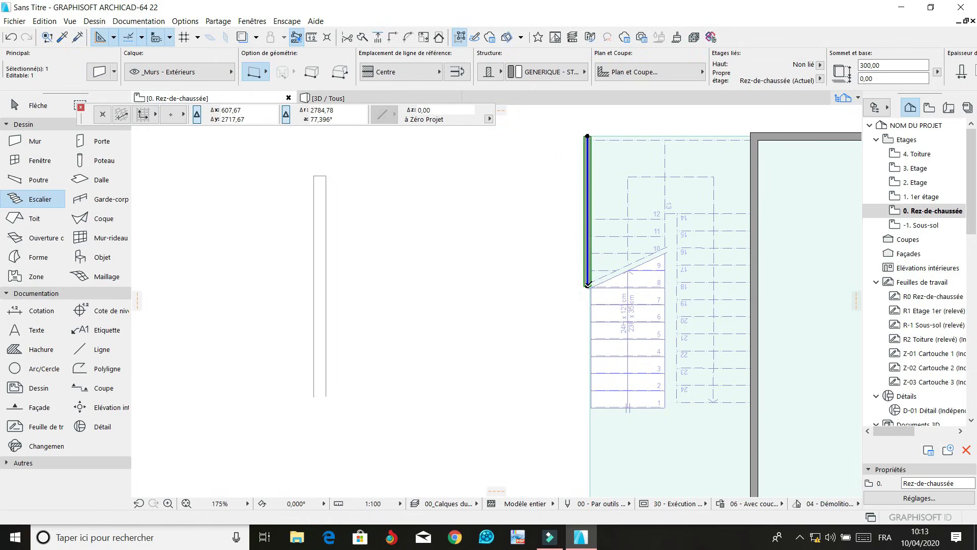
scroll(593, 279, "down", 4)
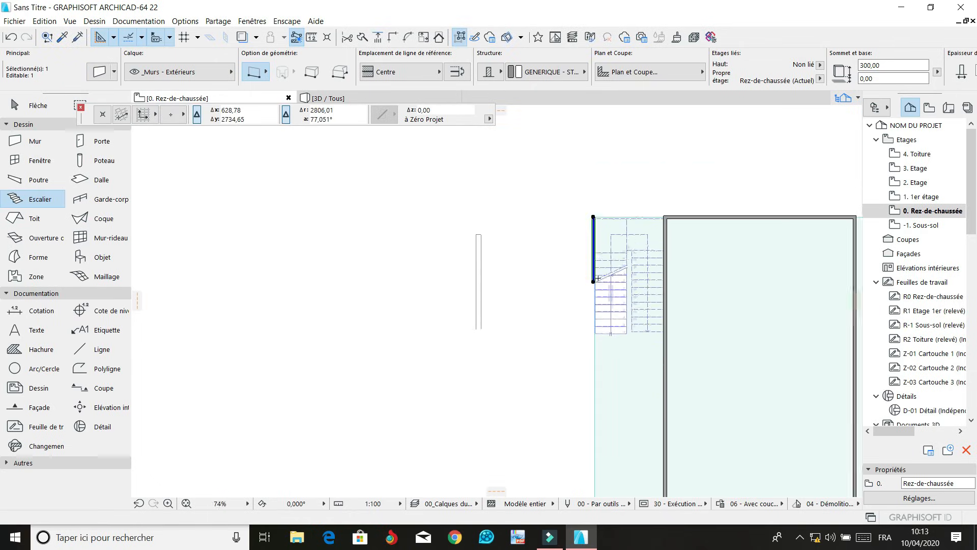
In the selected wall's settings, replace its linked surfaces with Bardage - Foncé and apply
left_click(113, 72)
left_click(100, 74)
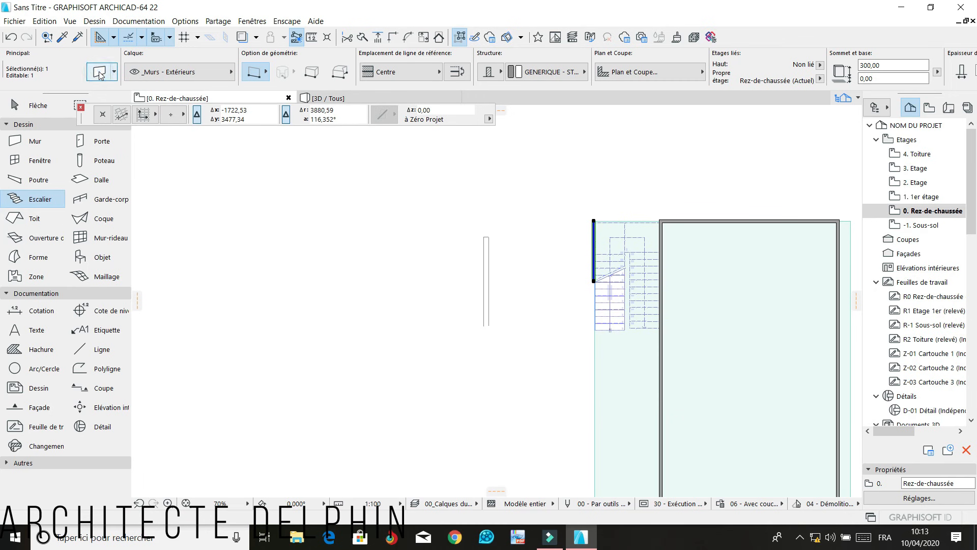
left_click(100, 73)
left_click(423, 339)
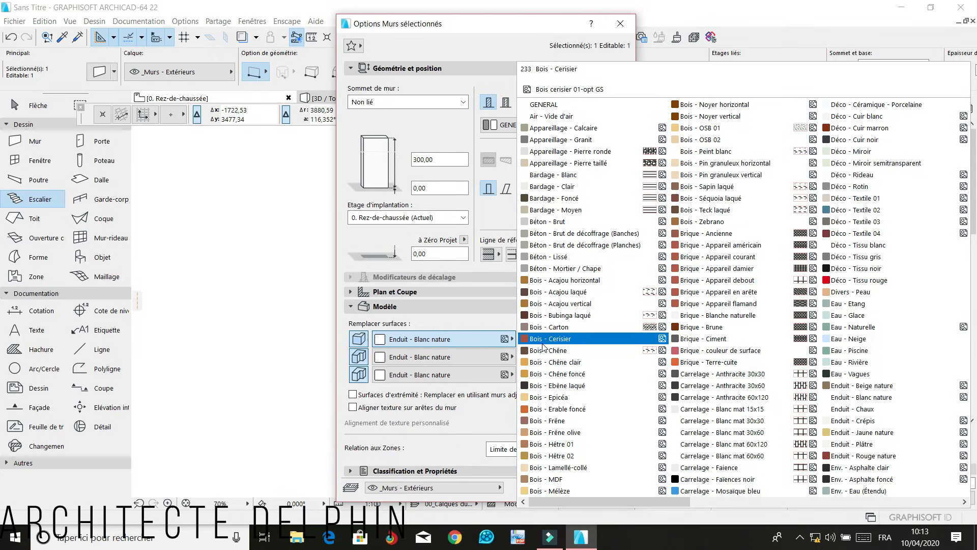
left_click(584, 199)
left_click(603, 488)
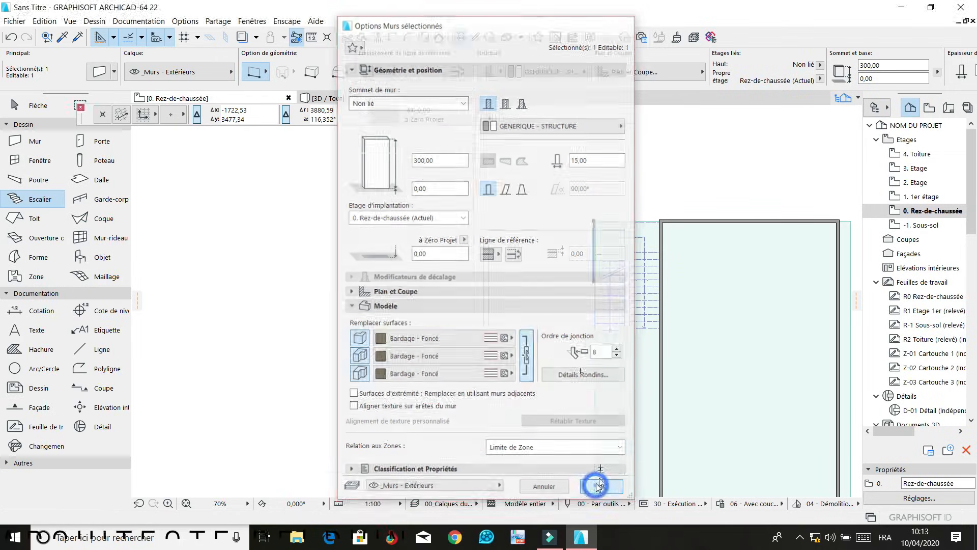
Deselect the wall and inspect the stair with its dark-clad side wall in the 3D view
scroll(569, 217, "up", 3)
scroll(569, 216, "up", 1)
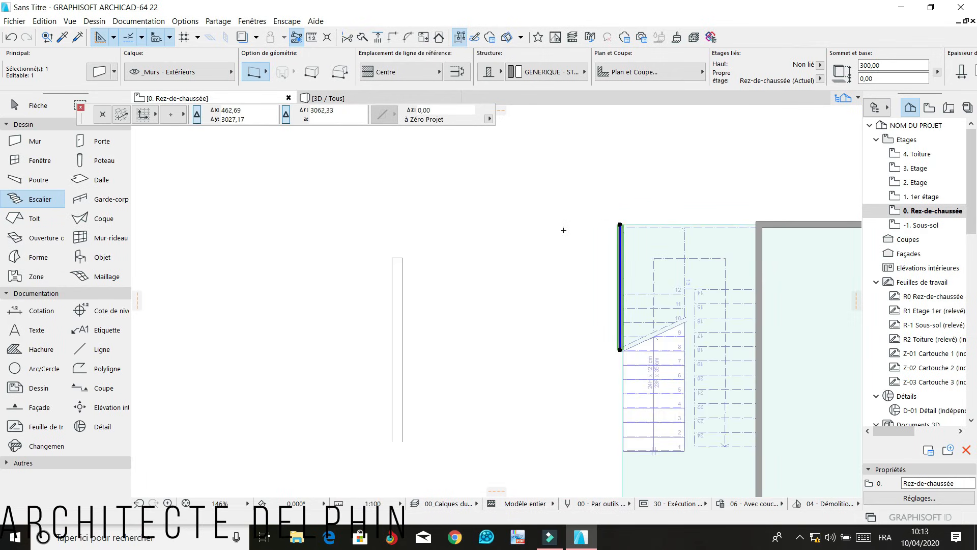
left_click(553, 177)
left_click(361, 98)
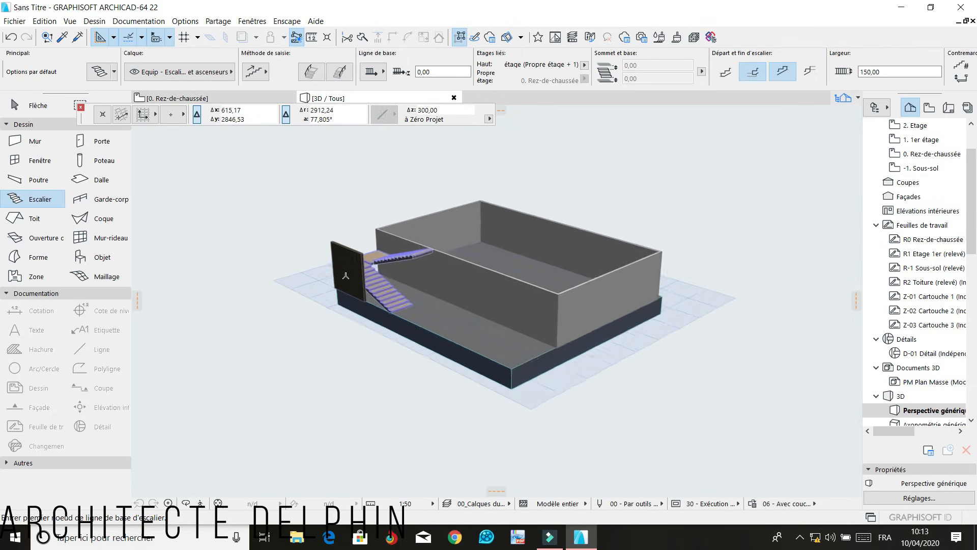
scroll(346, 275, "up", 10)
scroll(343, 261, "down", 10)
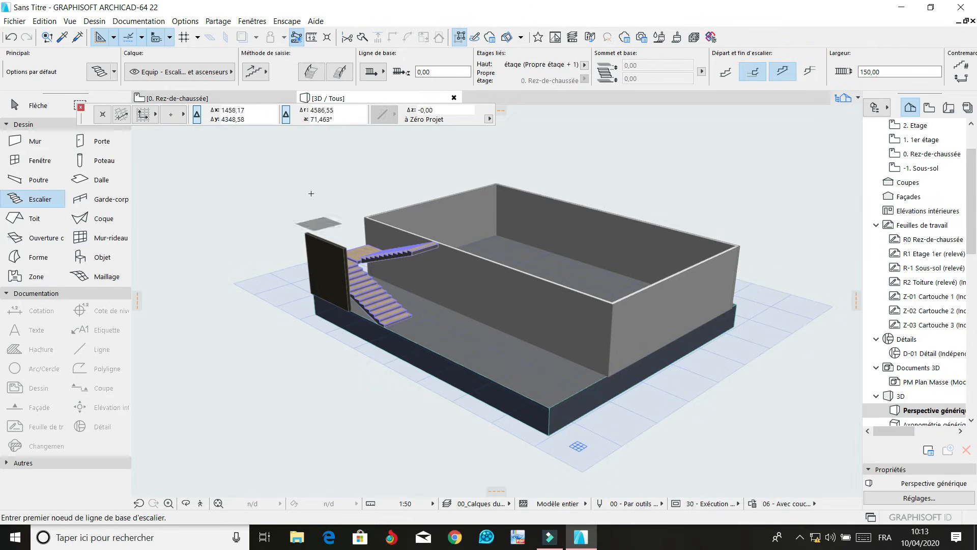
Return to the ground floor plan and delete the three loose 2D lines beside the building
left_click(260, 98)
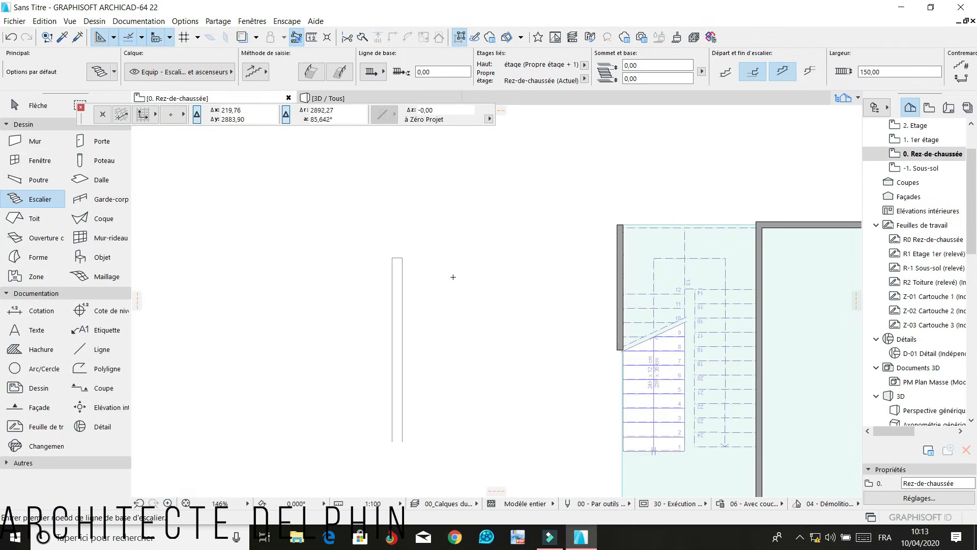
scroll(452, 276, "down", 5)
left_click_drag(388, 246, 460, 367, "shift")
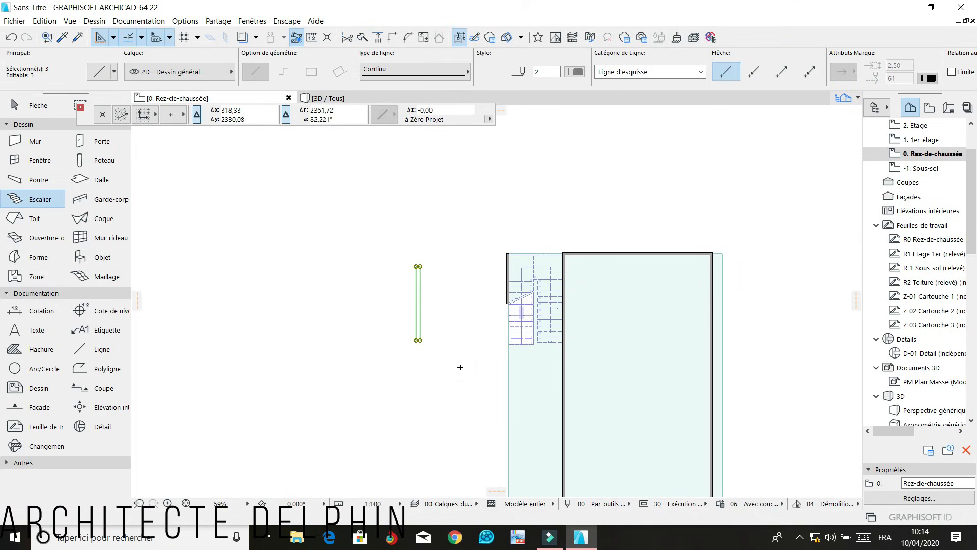
key("Delete")
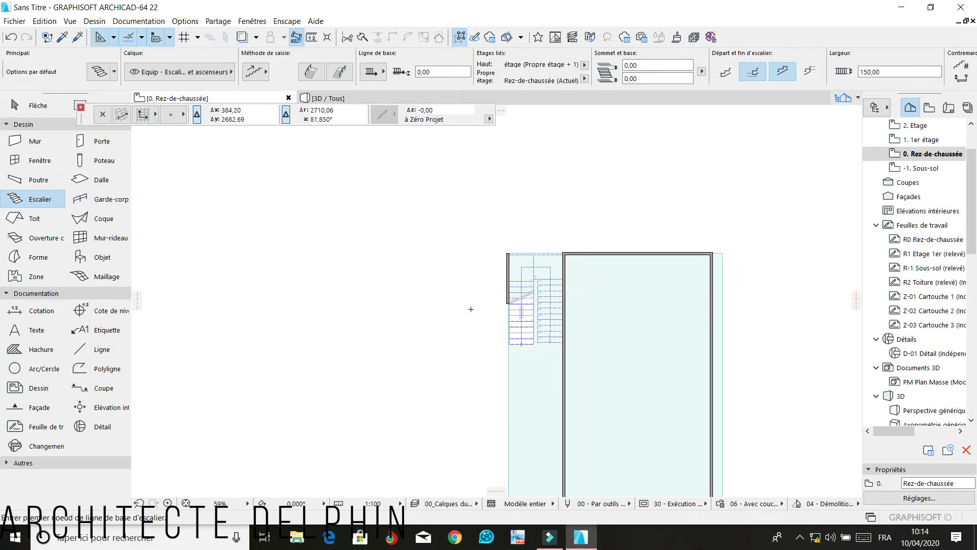
scroll(482, 306, "down", 4)
scroll(539, 413, "up", 5)
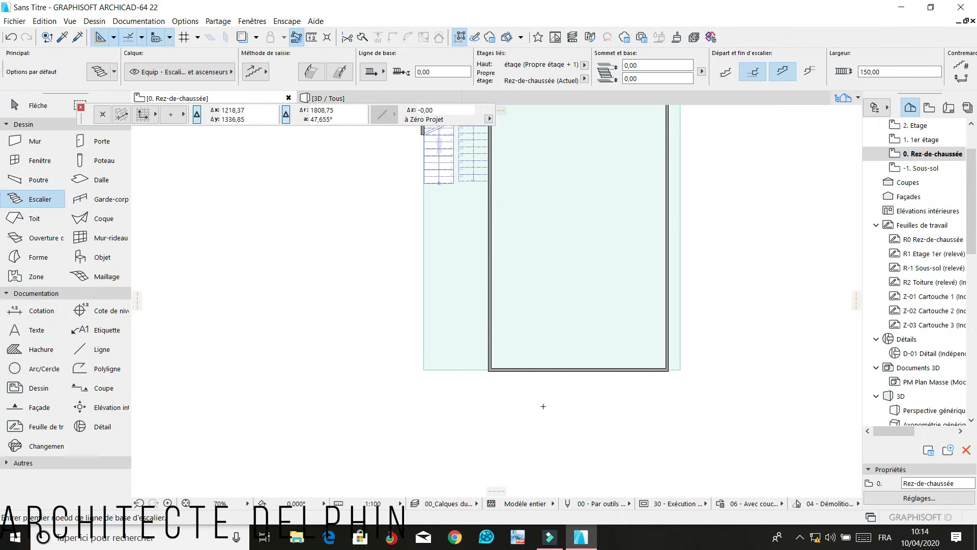
scroll(541, 403, "down", 2)
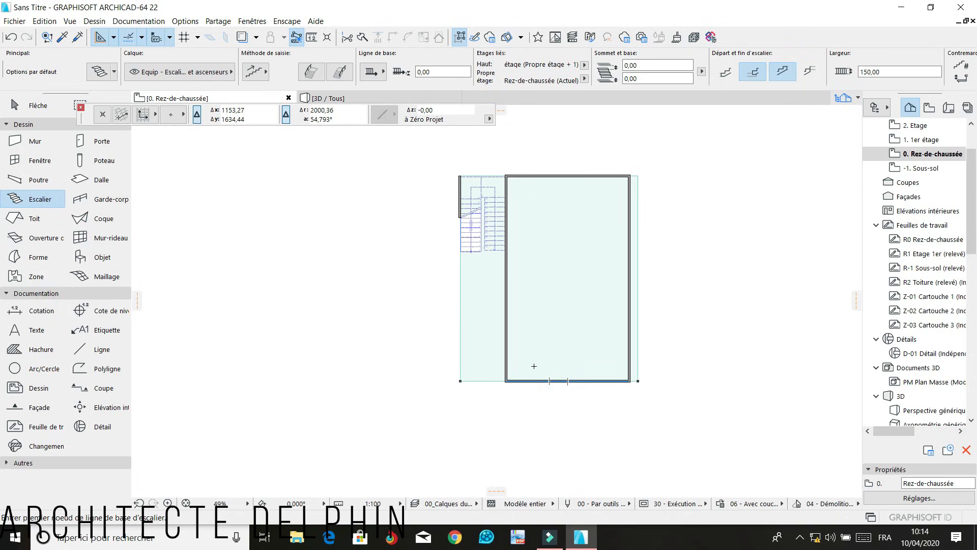
scroll(405, 192, "up", 2)
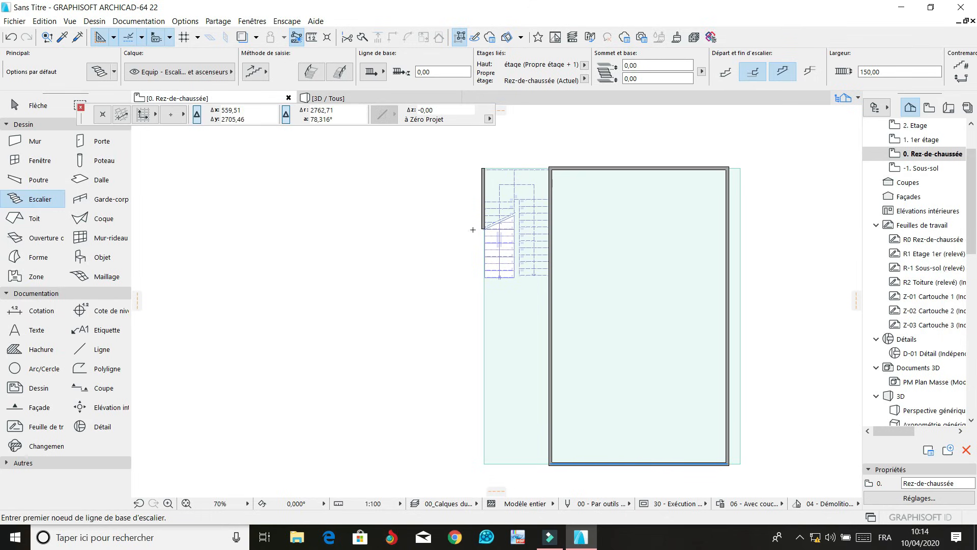
Pick up the short stair wall's parameters and change the default wall's surfaces to Déco - Rotin
scroll(473, 229, "up", 3)
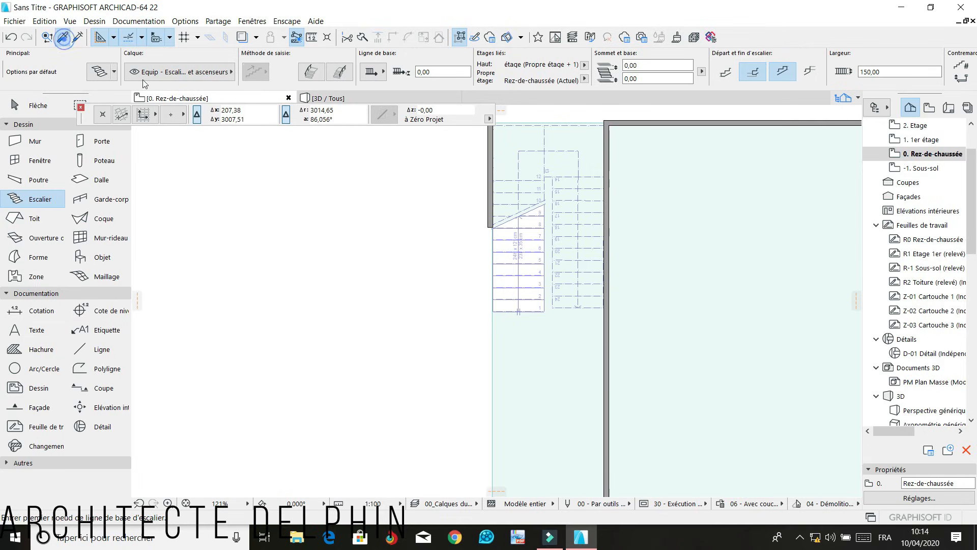
left_click(489, 212)
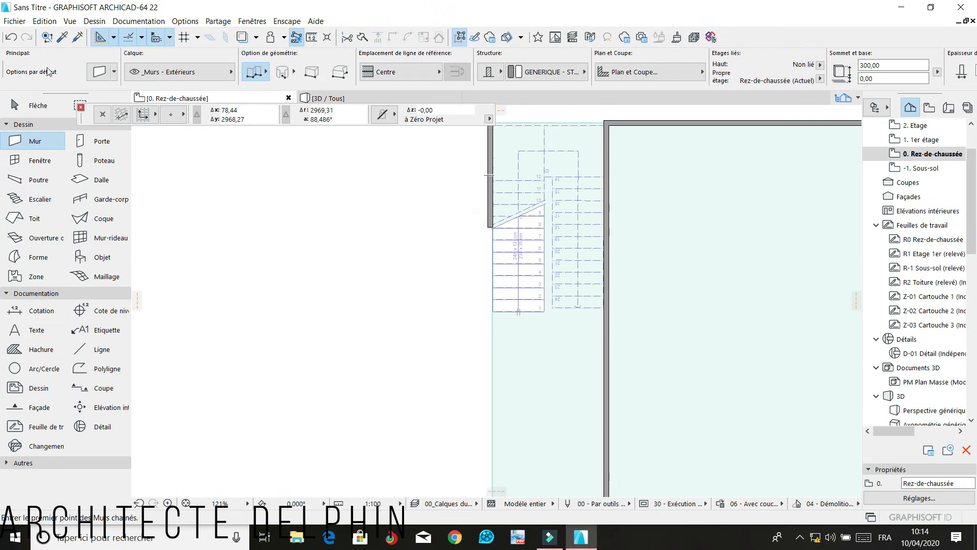
key("ctrl+t")
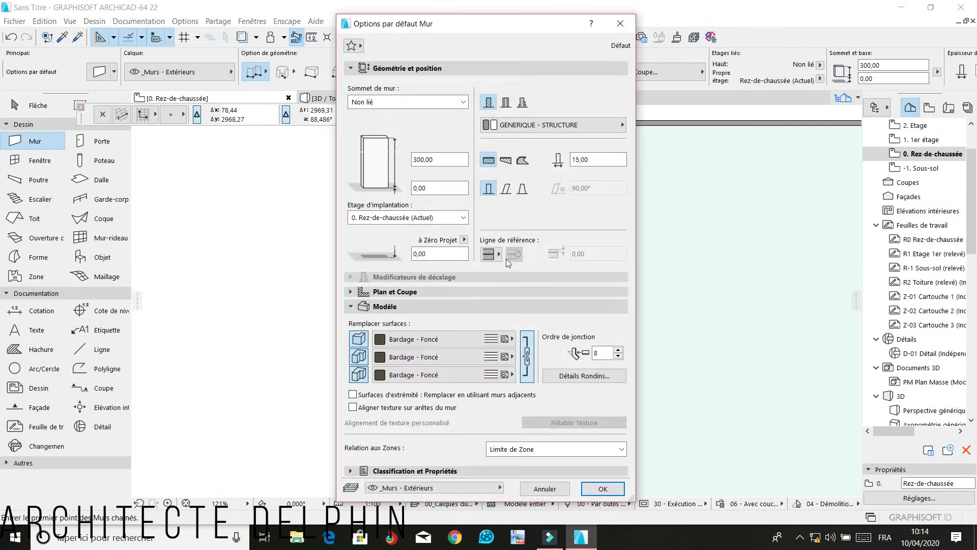
left_click(512, 340)
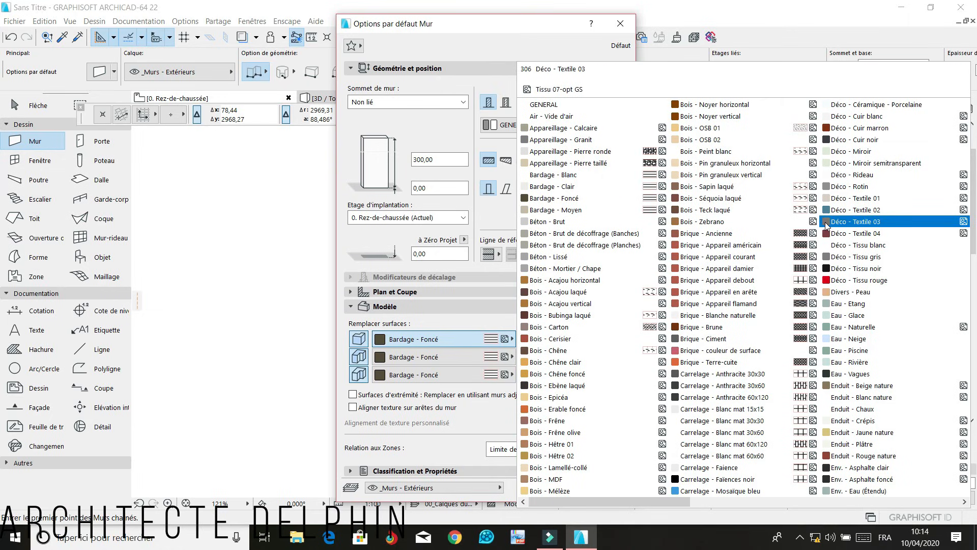
left_click(844, 186)
left_click(603, 488)
Draw a wall along the stair's outer side from the existing wall's end to the first tread, with the reference line at Face intérieure
scroll(502, 245, "up", 3)
scroll(501, 232, "up", 5)
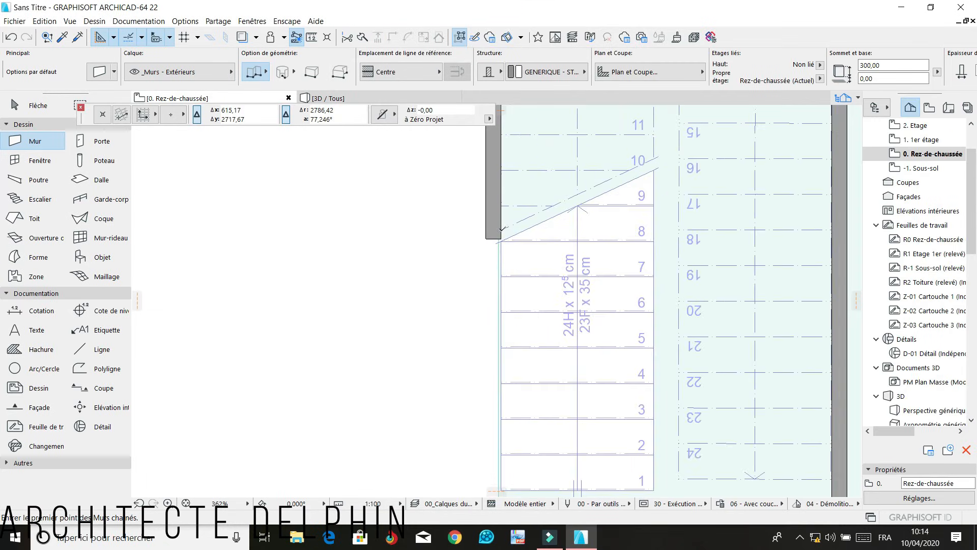
left_click(422, 69)
left_click(407, 72)
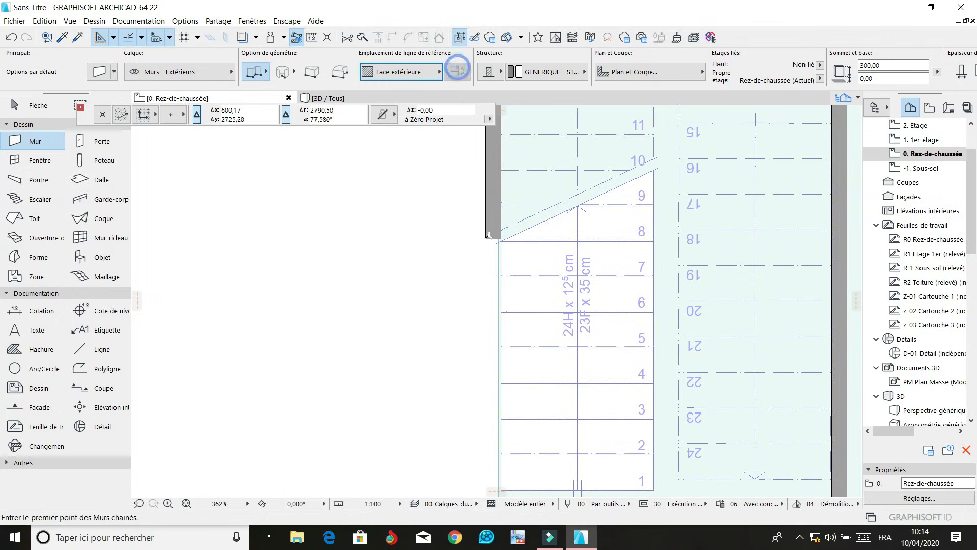
scroll(514, 242, "up", 5)
left_click(519, 240)
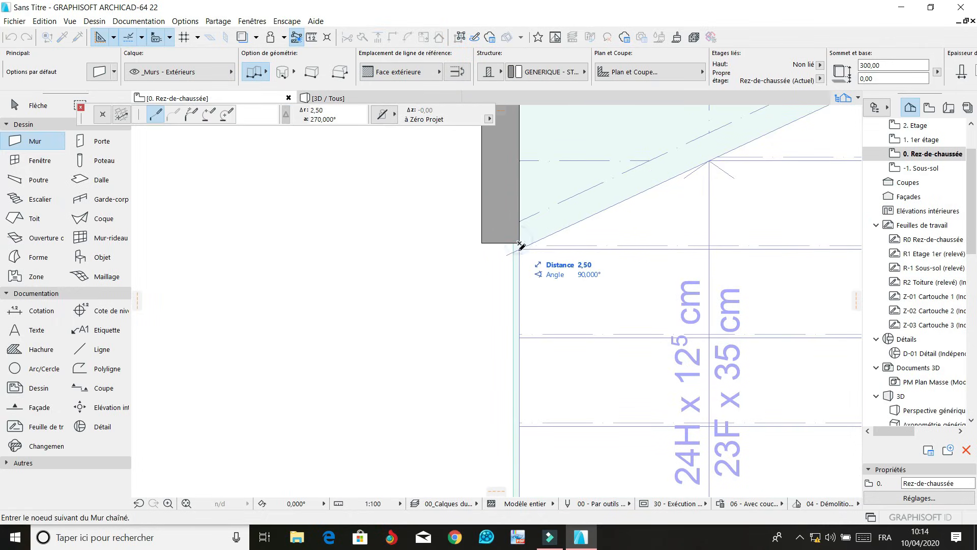
left_click(418, 73)
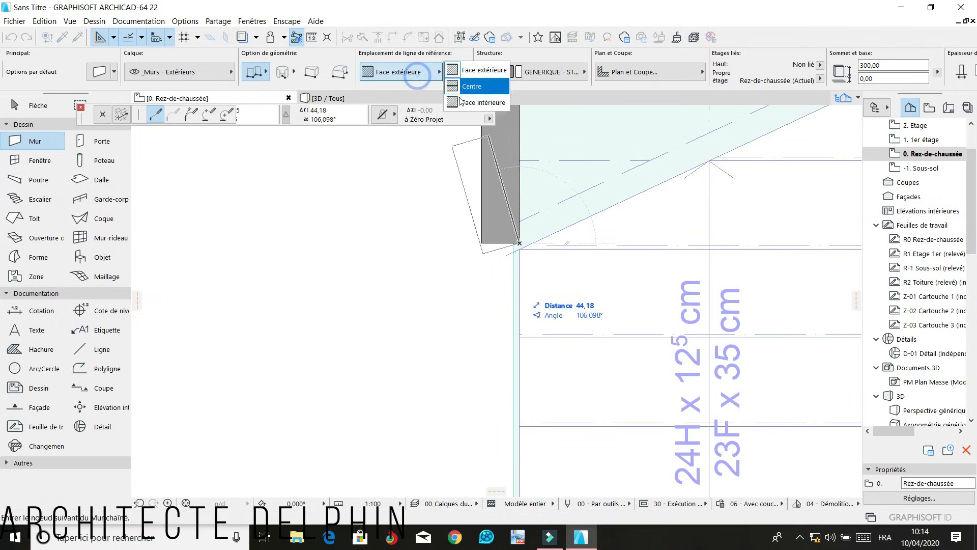
left_click(404, 98)
scroll(496, 247, "down", 5)
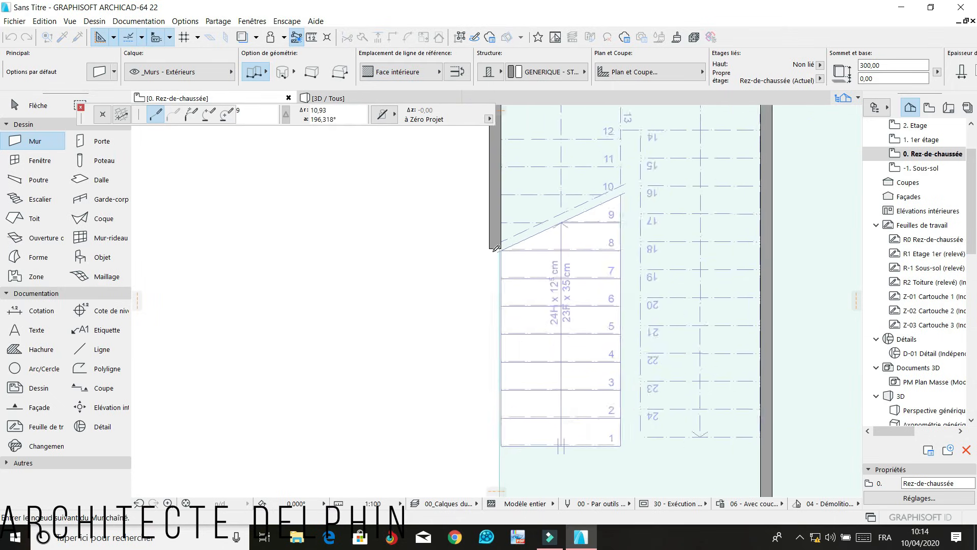
scroll(482, 427, "up", 3)
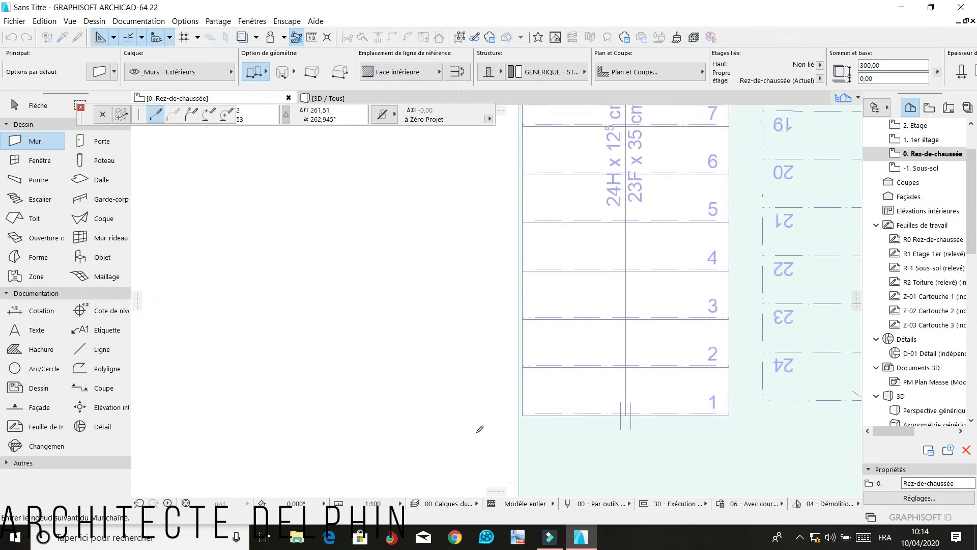
double_click(527, 410)
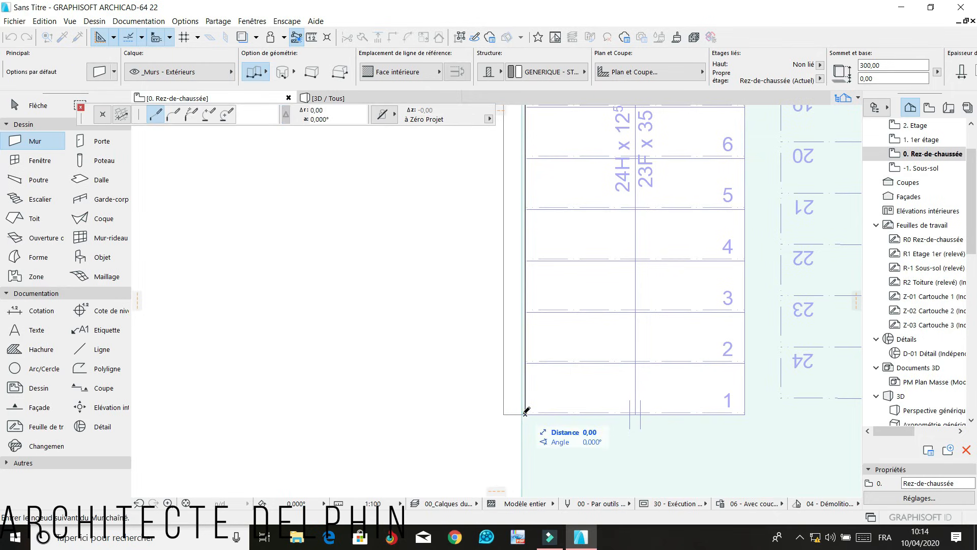
Inspect the two adjoining walls beside the stair in the 3D view and compare their surface finishes
scroll(508, 406, "down", 4)
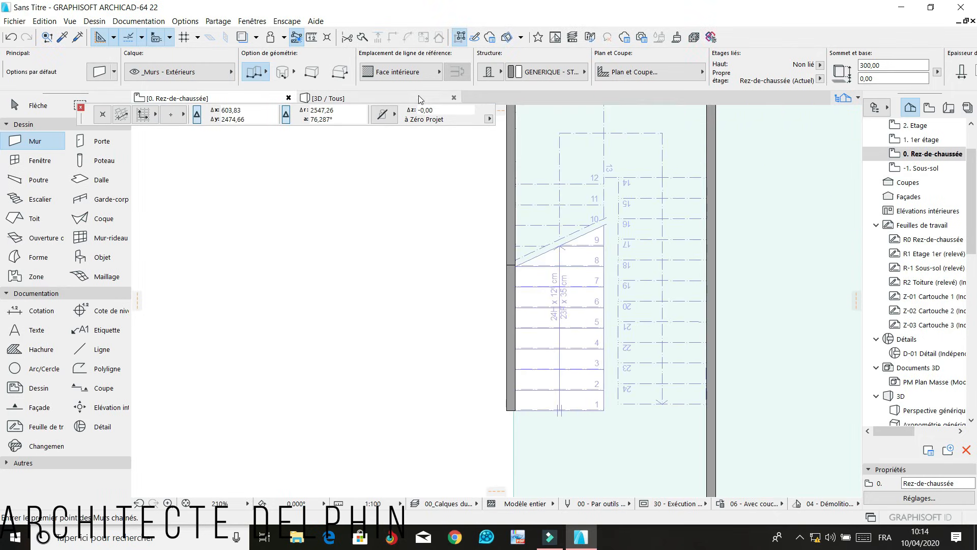
left_click(419, 98)
scroll(347, 281, "up", 5)
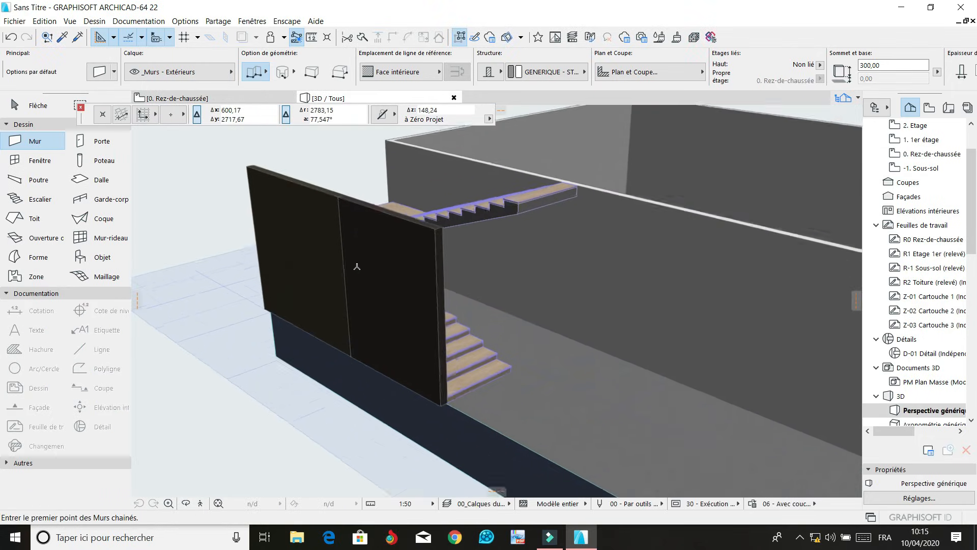
left_click(186, 502)
left_click_drag(344, 369, 481, 358)
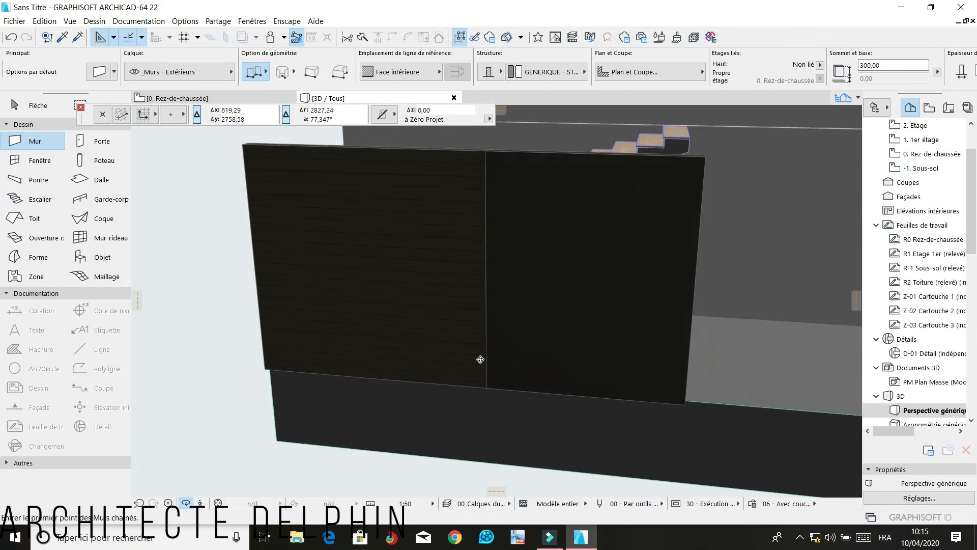
scroll(230, 357, "down", 3)
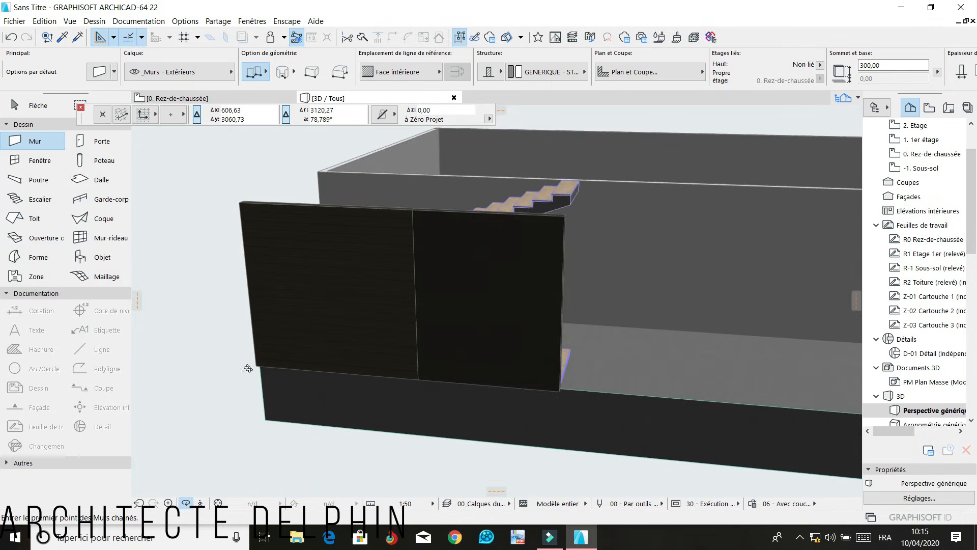
left_click(186, 503)
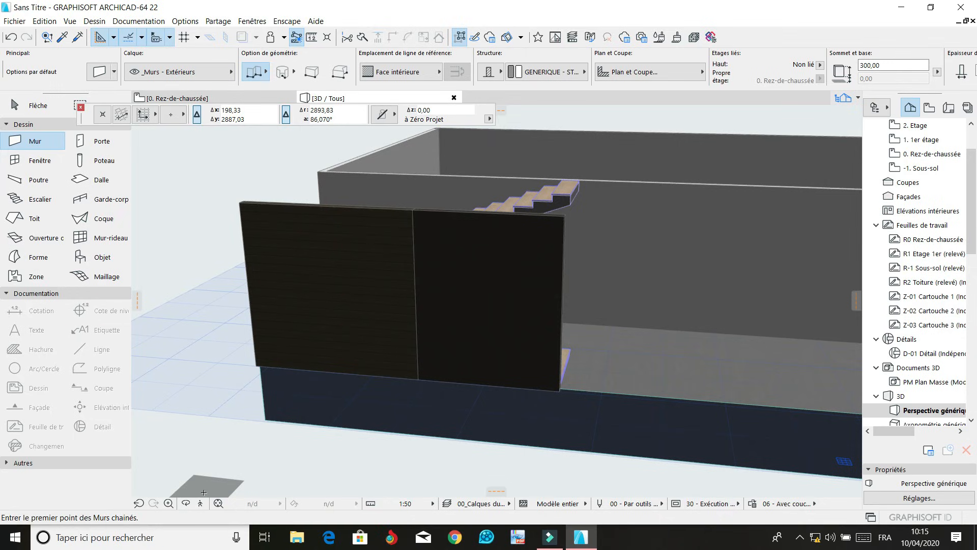
left_click(527, 365, "shift")
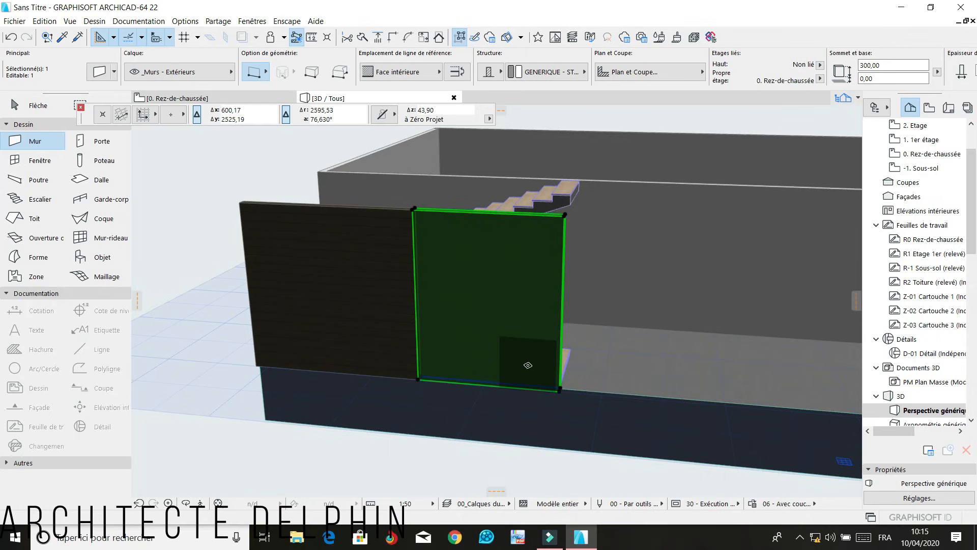
key("Escape")
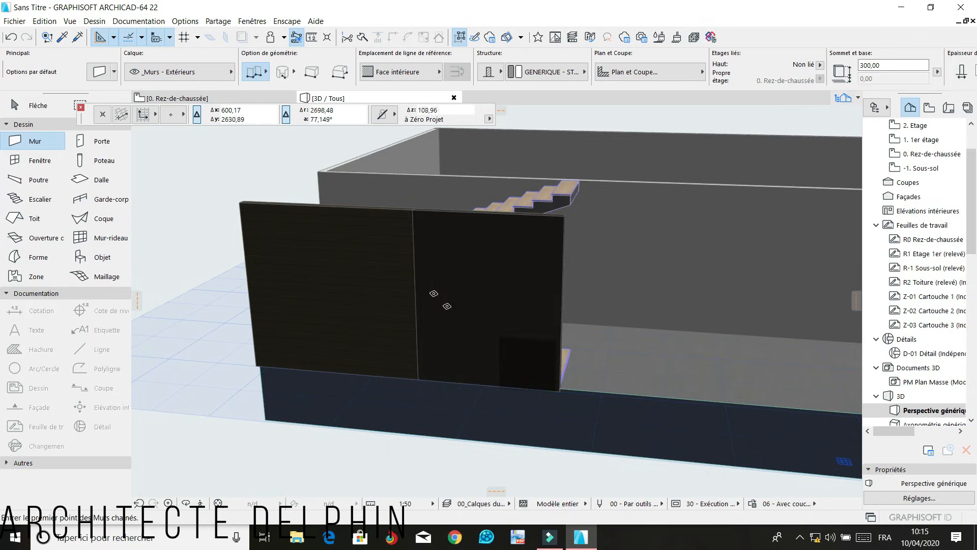
scroll(456, 317, "down", 1)
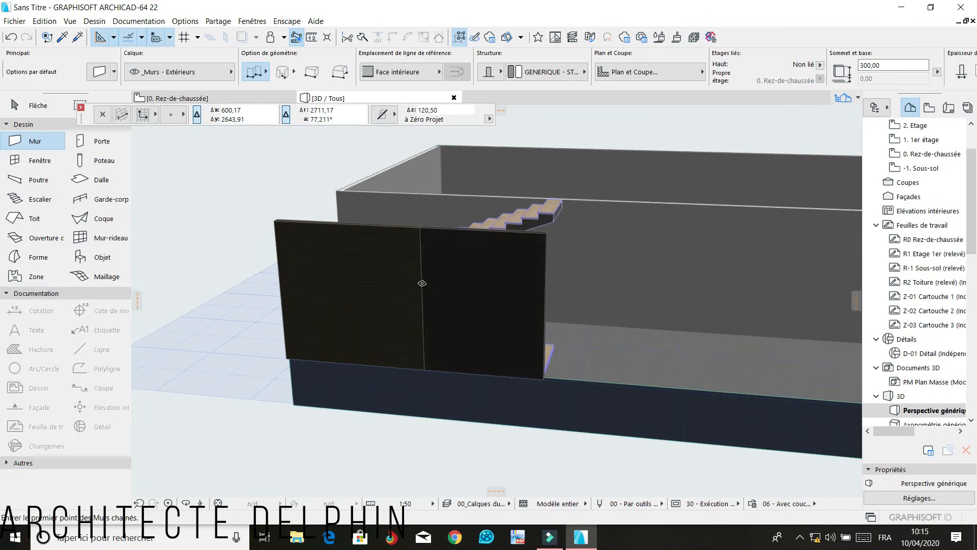
Return to the ground floor plan and move the building's lower wall 200 cm inward from its corner
left_click(173, 98)
scroll(581, 442, "down", 5)
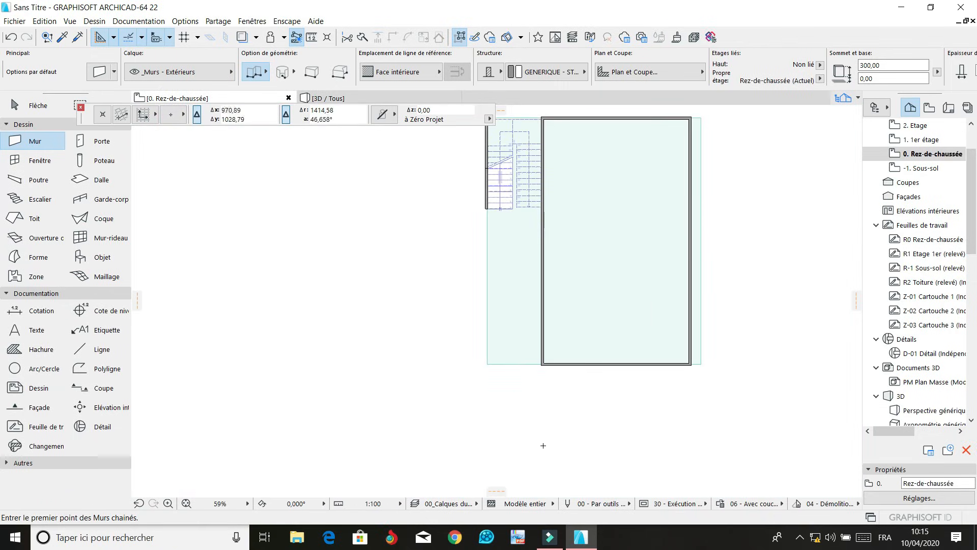
scroll(543, 445, "up", 4)
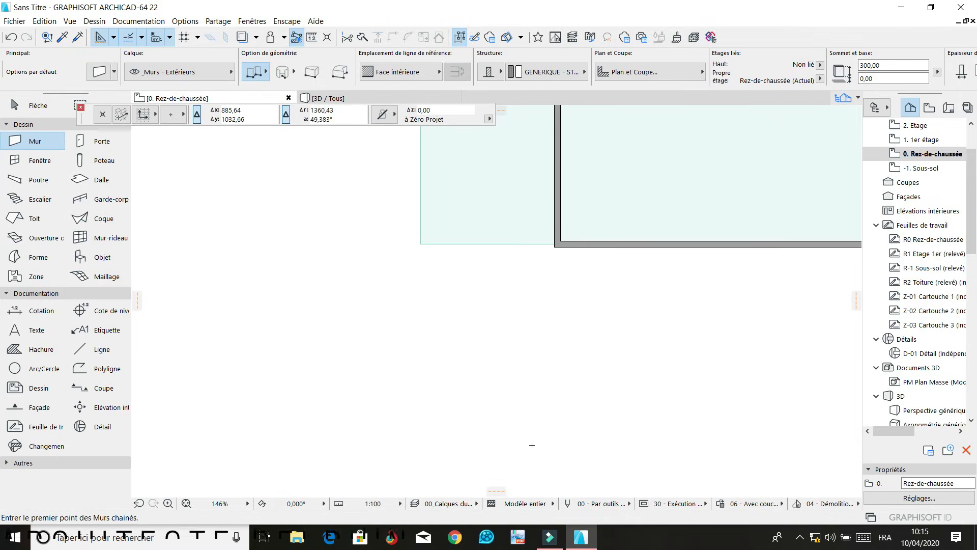
scroll(592, 448, "down", 4)
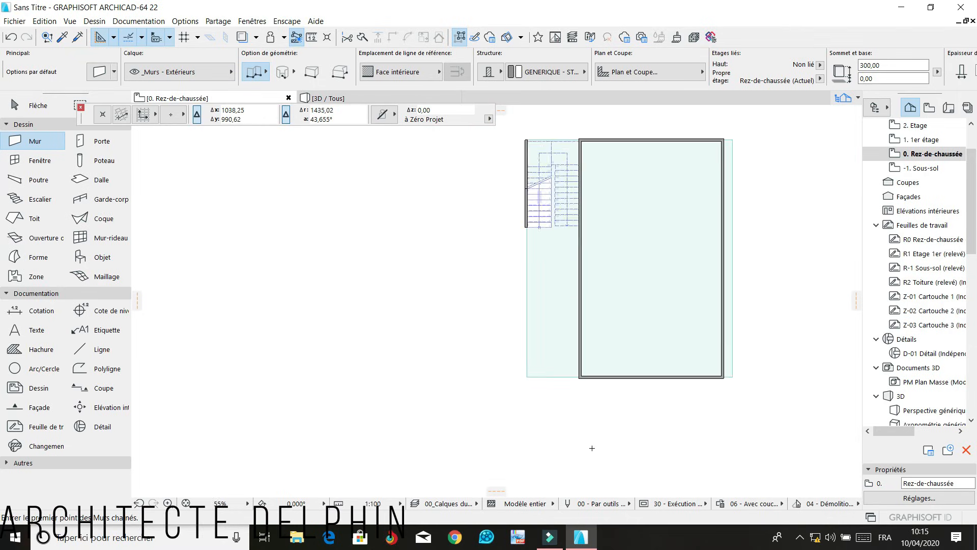
scroll(592, 448, "down", 2)
scroll(580, 420, "up", 2)
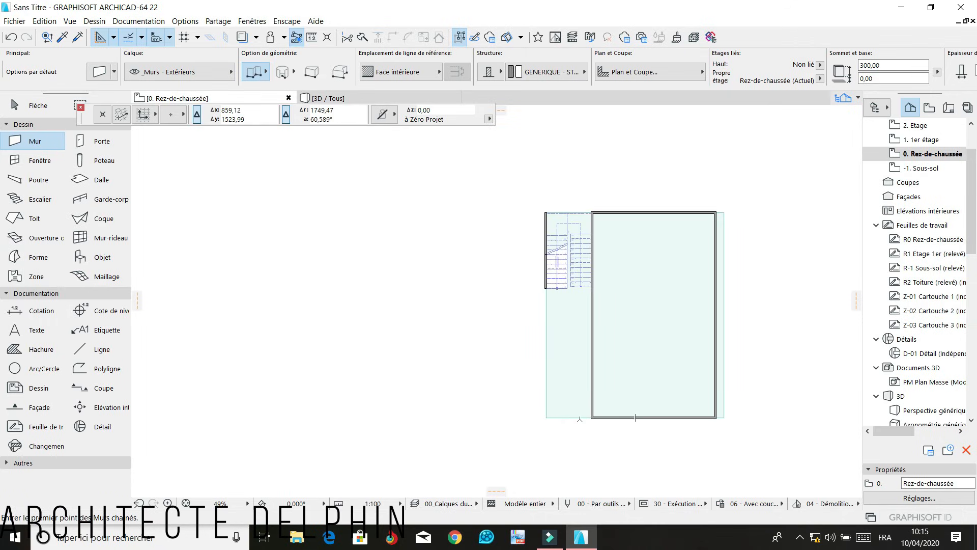
scroll(582, 424, "up", 4)
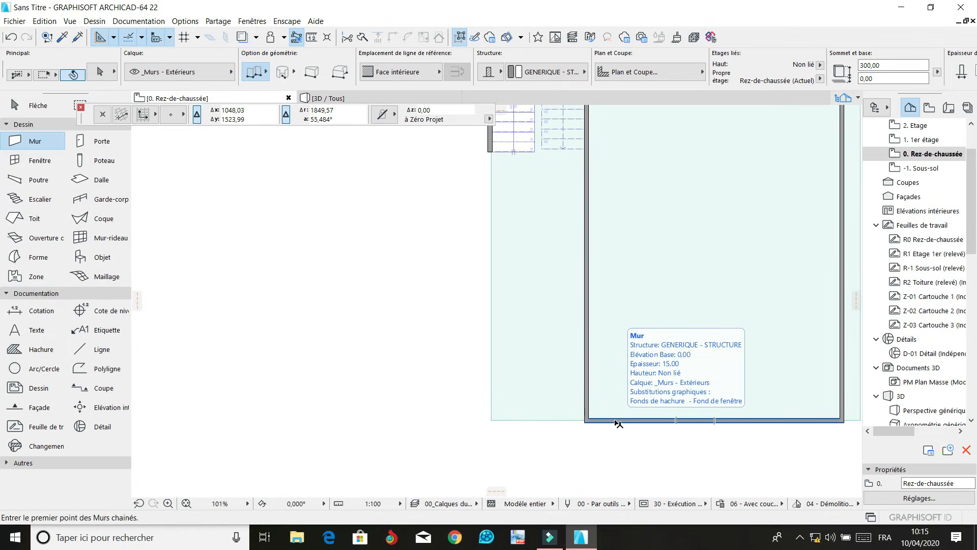
left_click(616, 421, "shift")
key("ctrl+d")
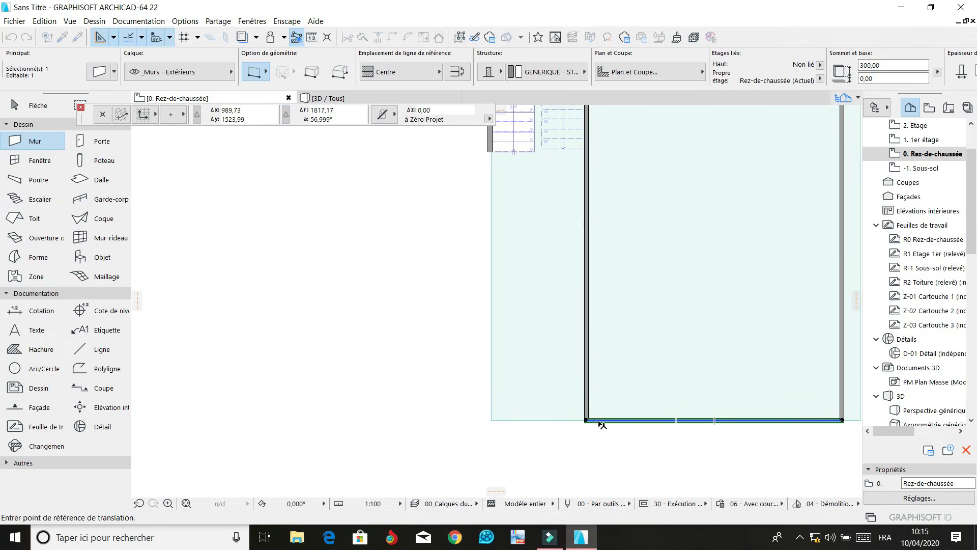
left_click(587, 420)
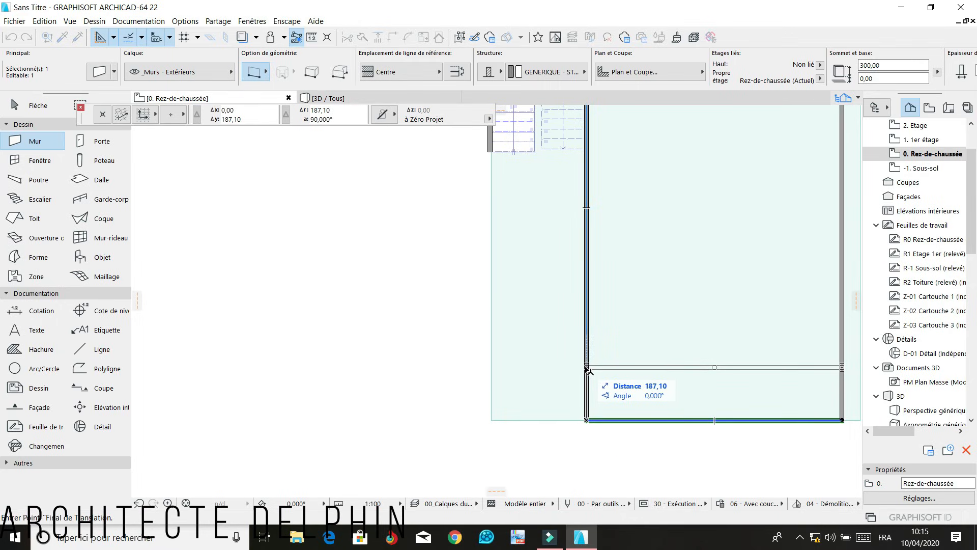
type("2")
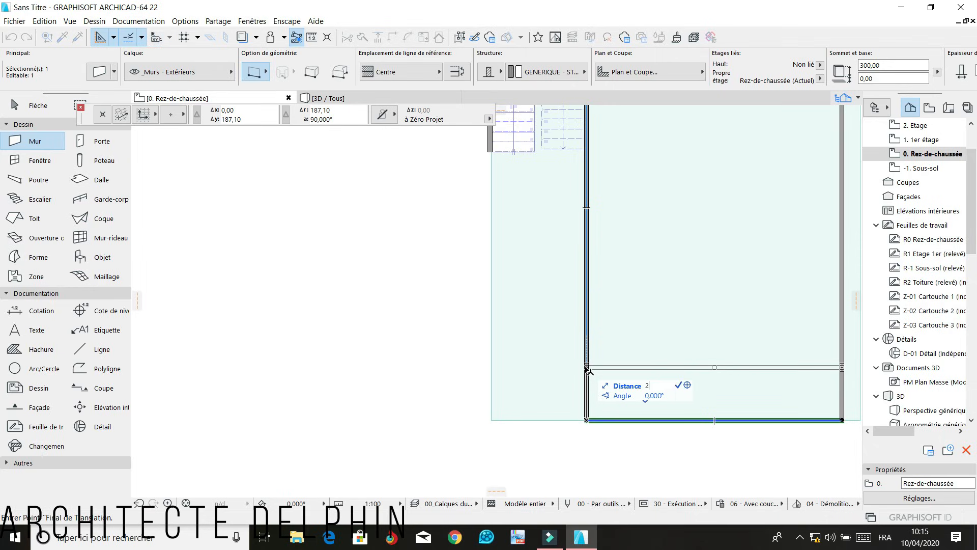
type("00")
key("Return")
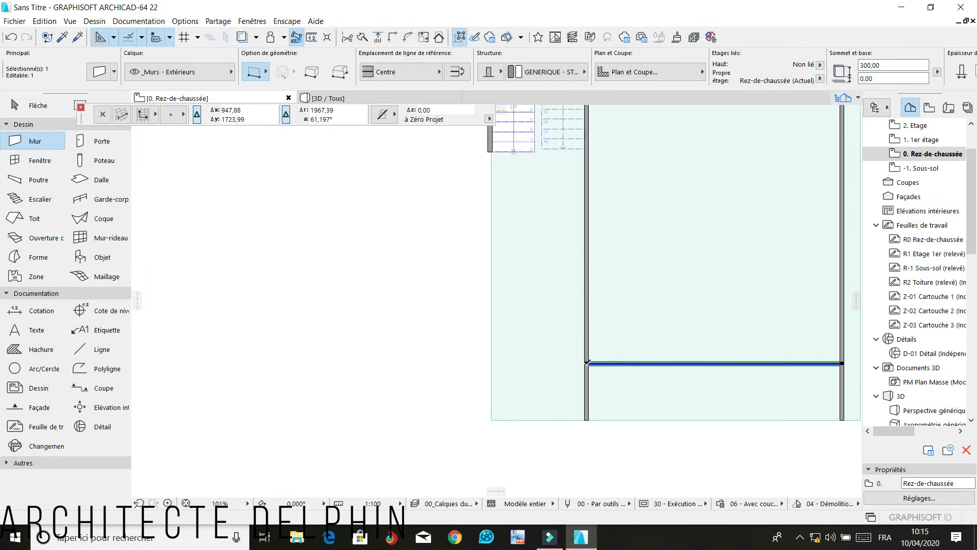
key("Escape")
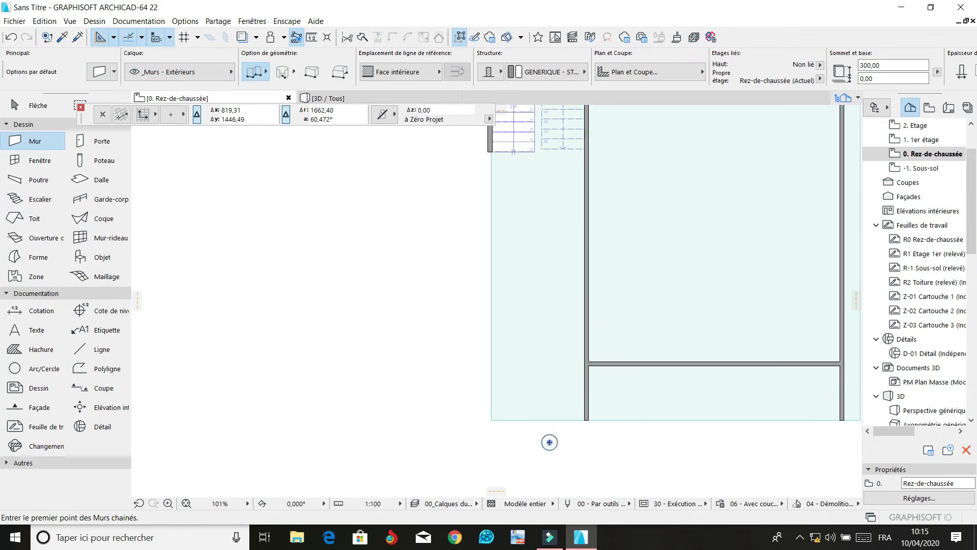
Trim off the ends of both side walls that project past the moved lower wall
left_click(588, 389, "ctrl")
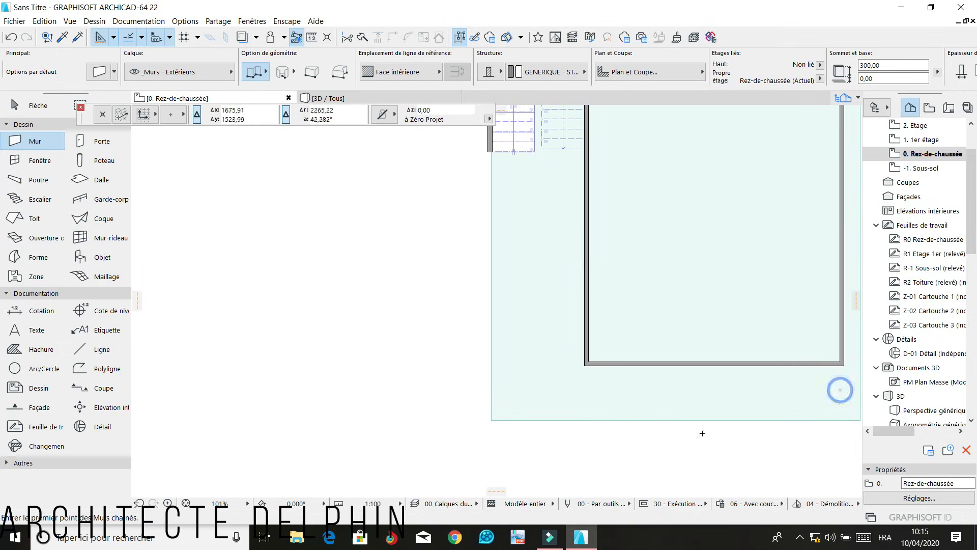
scroll(660, 396, "down", 4)
scroll(660, 397, "up", 4)
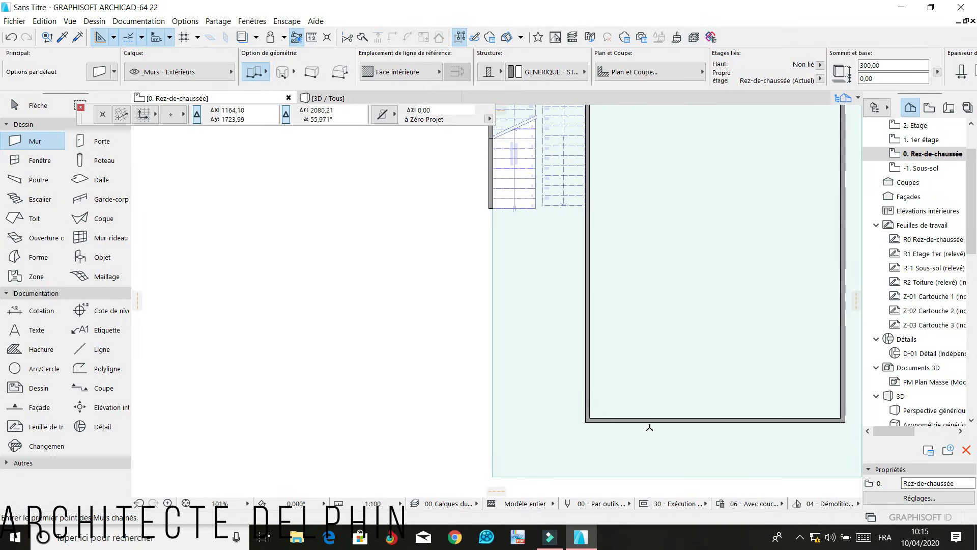
Choose Porte double à galandage 22 from the Portes coulissantes 22 folder as the default door
scroll(638, 413, "down", 3)
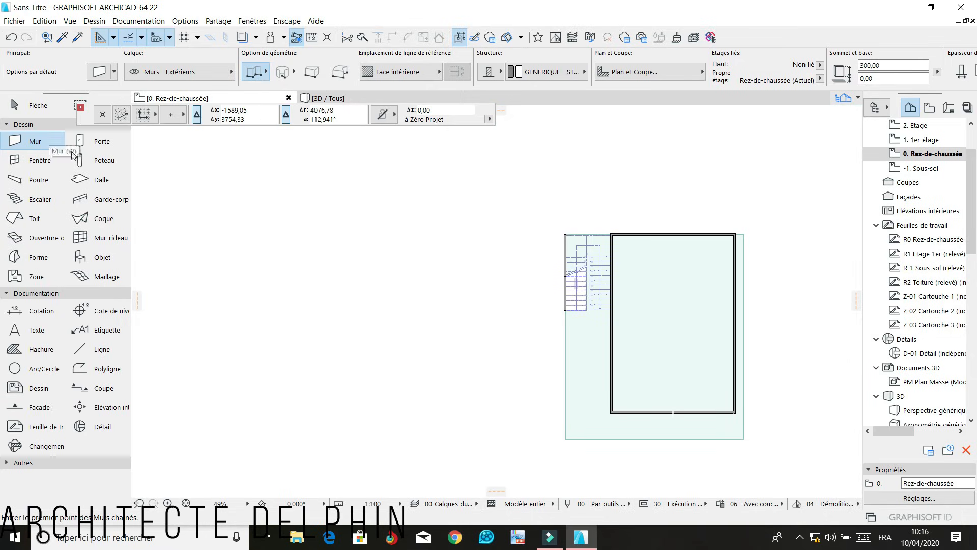
left_click(99, 142)
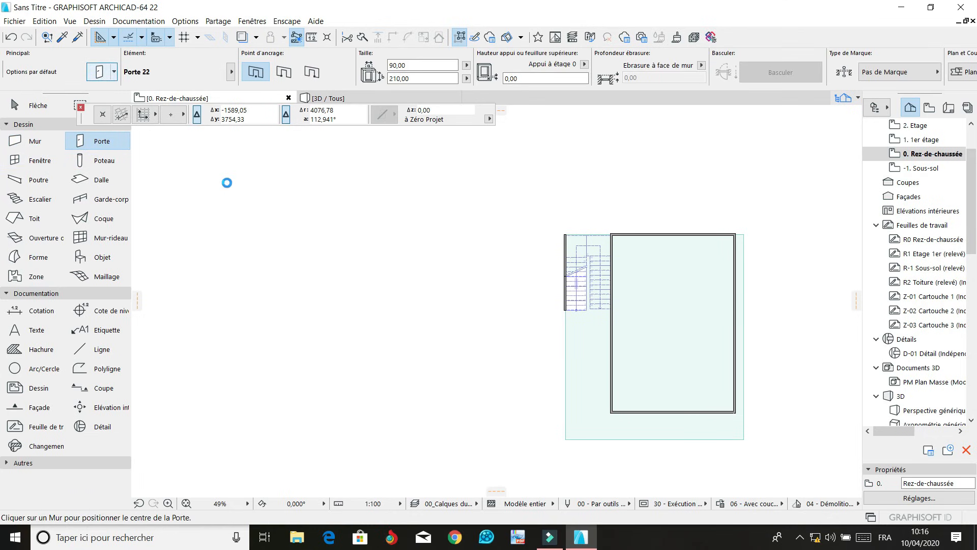
scroll(336, 339, "down", 5)
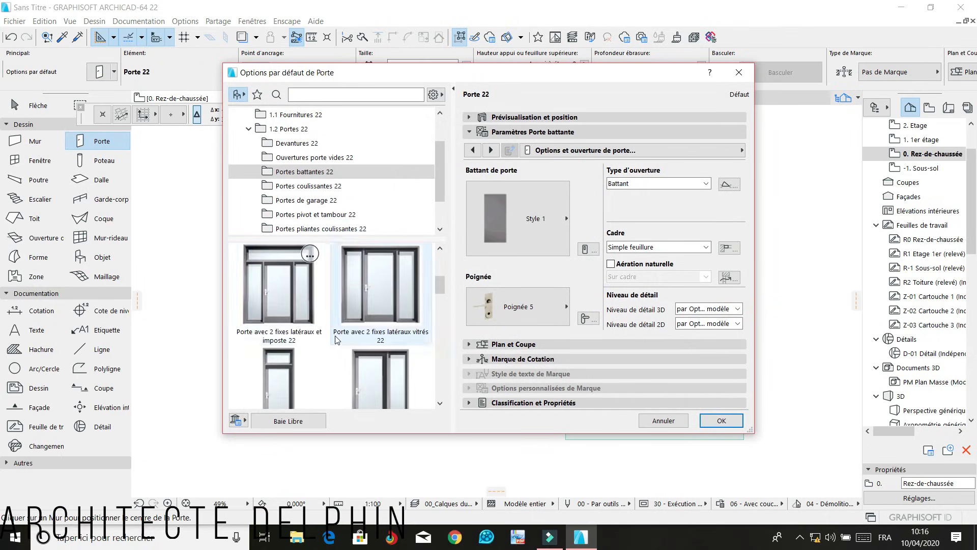
scroll(336, 339, "down", 4)
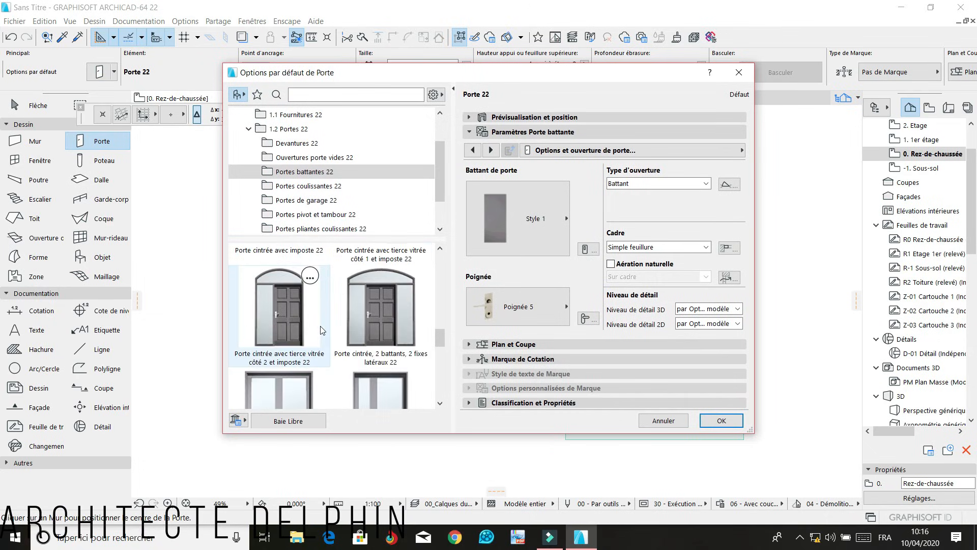
scroll(322, 331, "down", 2)
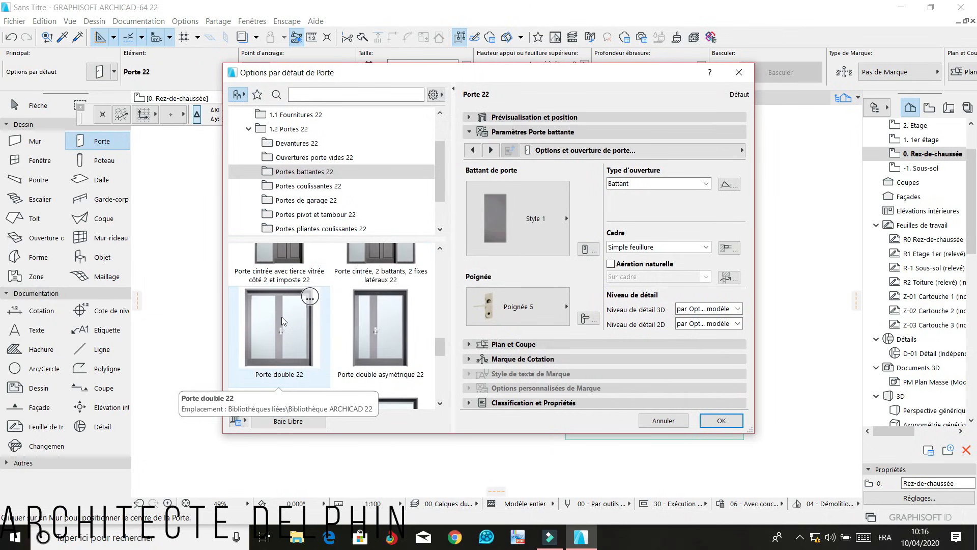
left_click(305, 186)
scroll(322, 296, "down", 1)
scroll(320, 297, "down", 3)
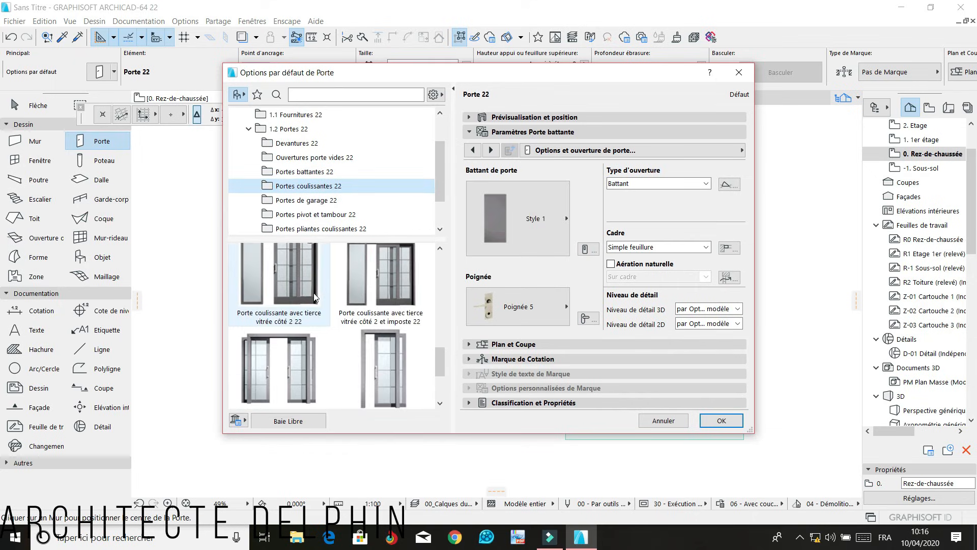
scroll(315, 296, "down", 1)
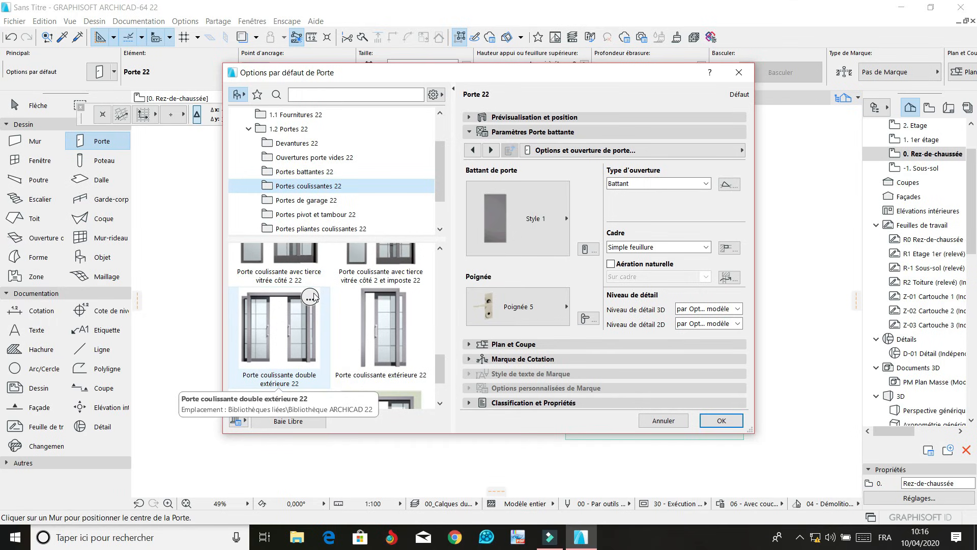
scroll(314, 297, "down", 1)
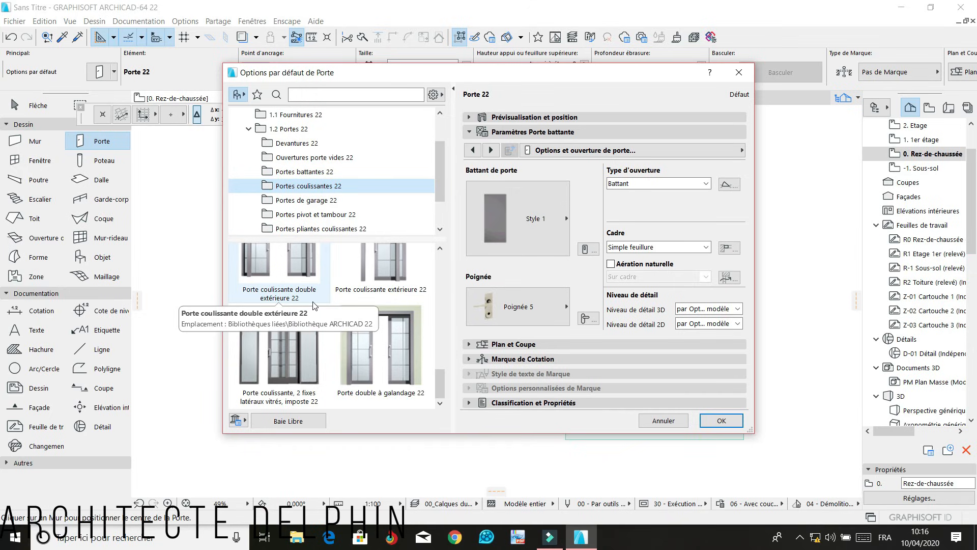
left_click(372, 350)
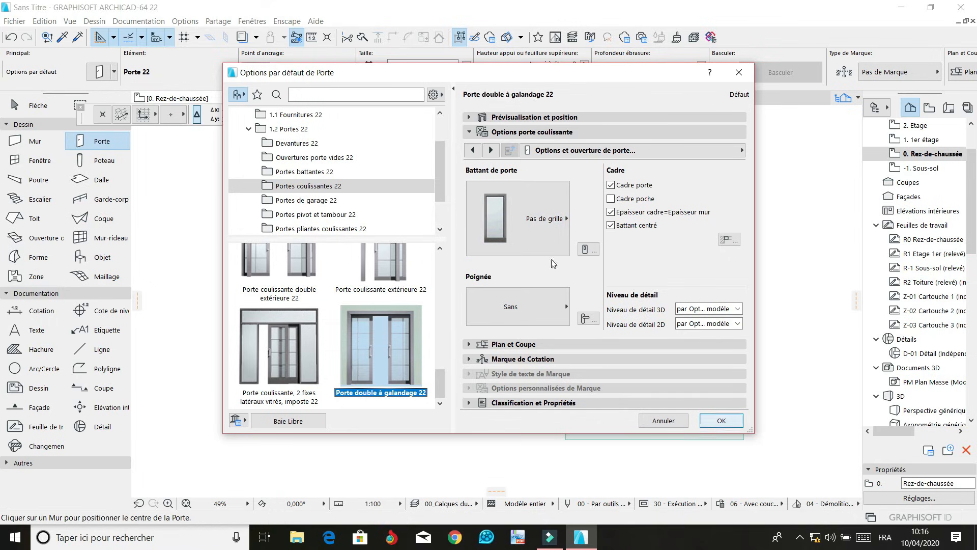
Set the default pocket door's width to 200 cm and accept the door settings
left_click(514, 117)
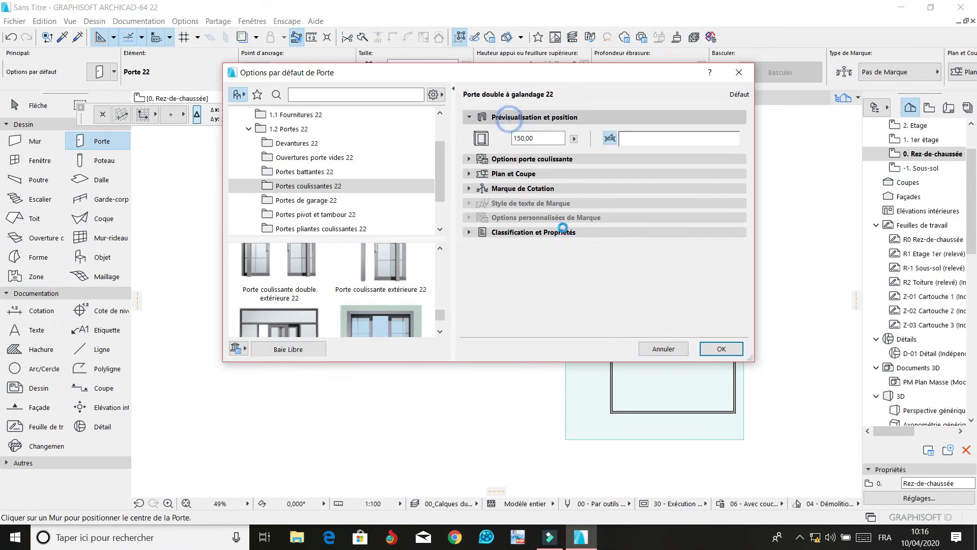
key("shift+Tab")
key("shift+Tab")
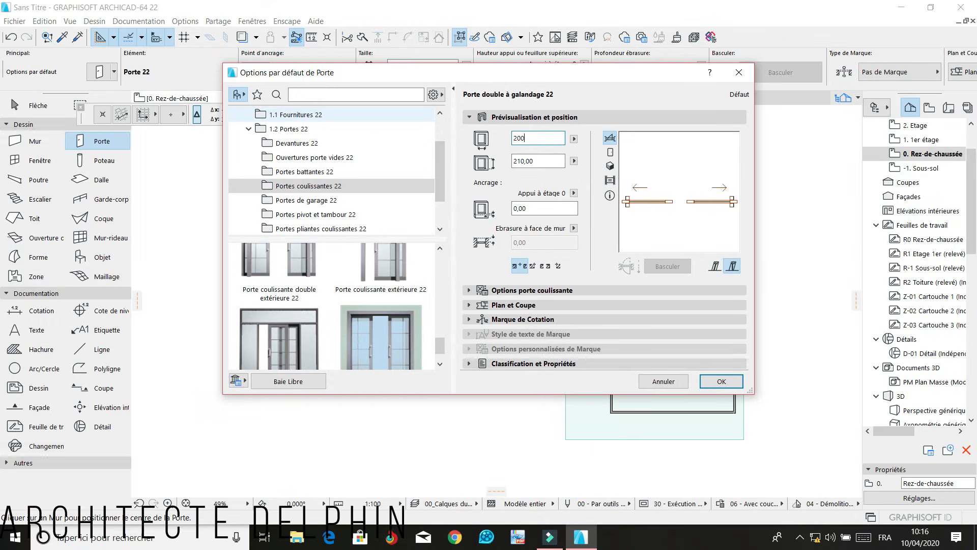
left_click(721, 381)
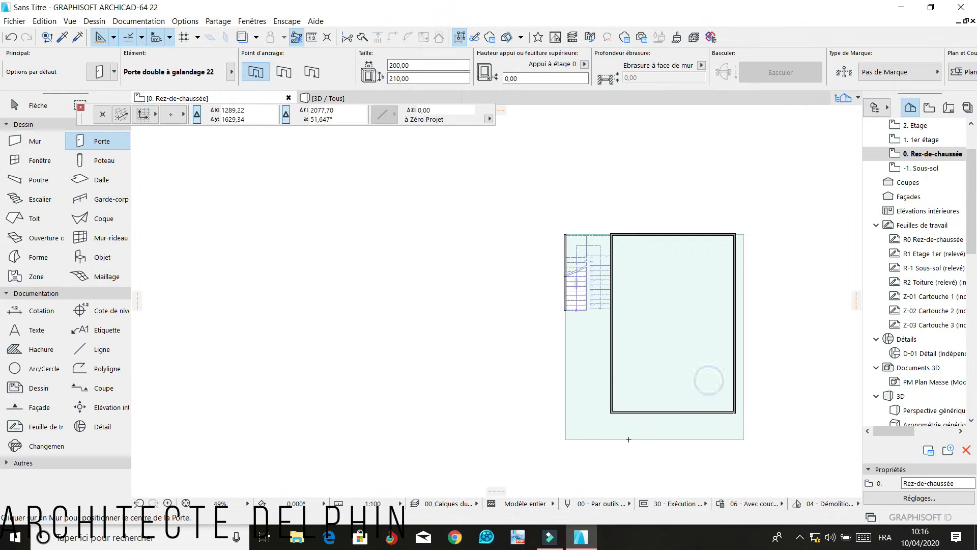
Set the pocket door's width to 300 cm and place it in the building's lower wall, slightly toward the stair side
scroll(644, 396, "up", 3)
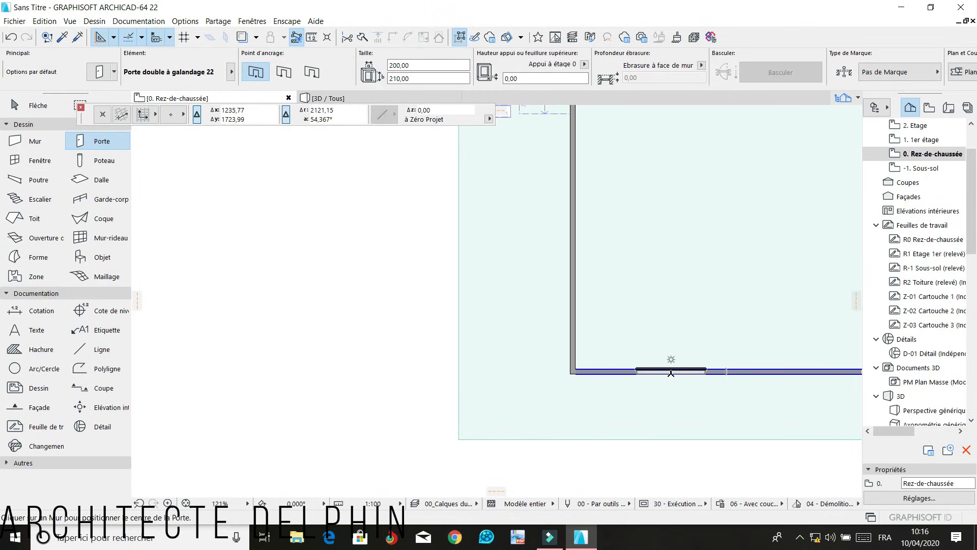
scroll(671, 373, "down", 3)
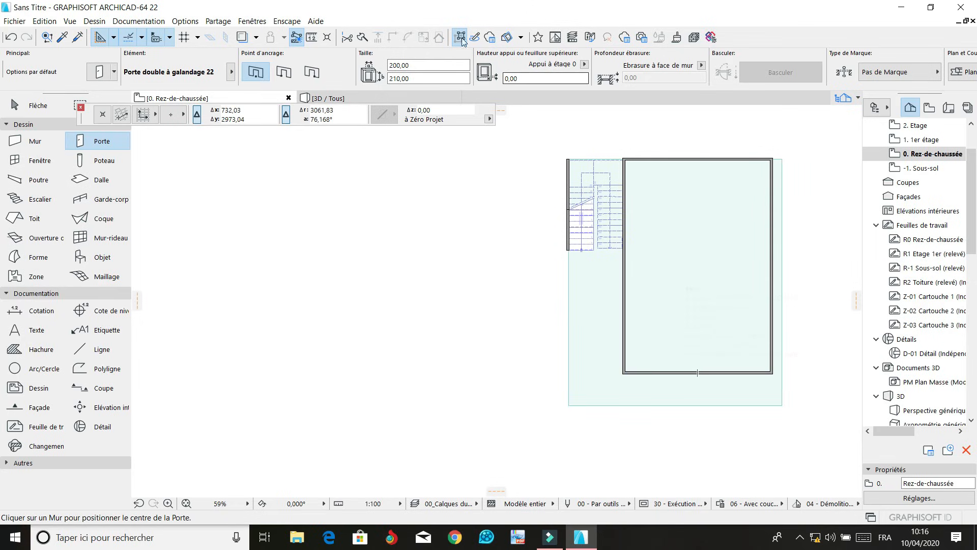
double_click(415, 62)
type("300")
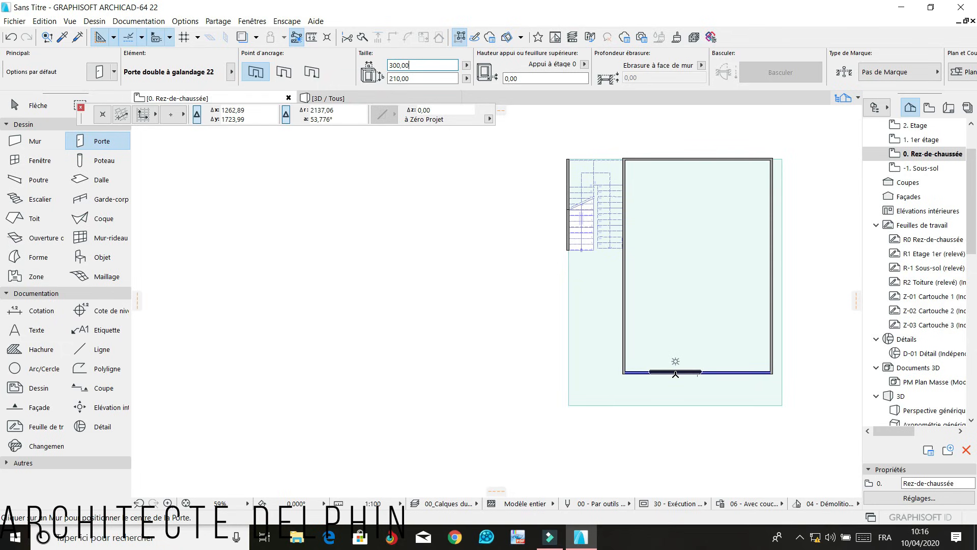
left_click(678, 373)
left_click(722, 382)
scroll(776, 377, "up", 5)
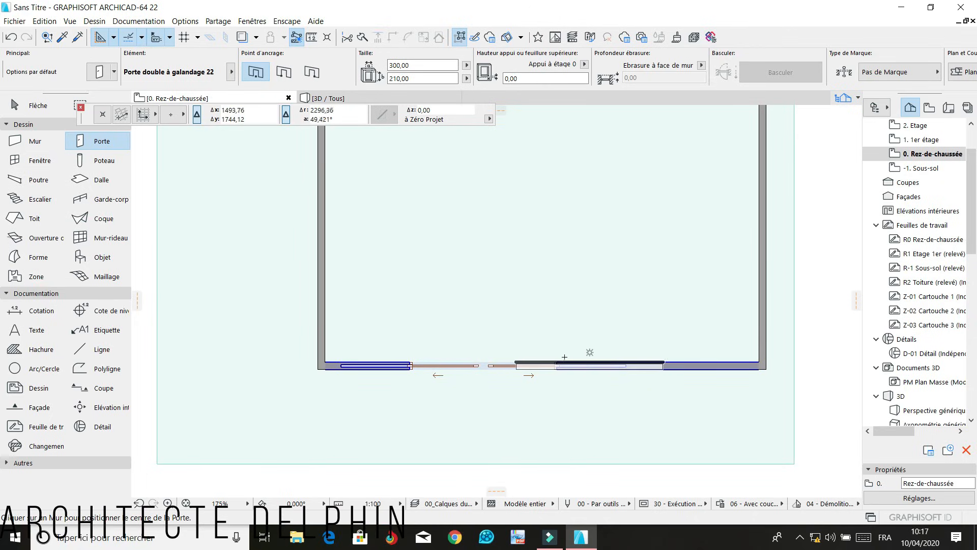
left_click(508, 350)
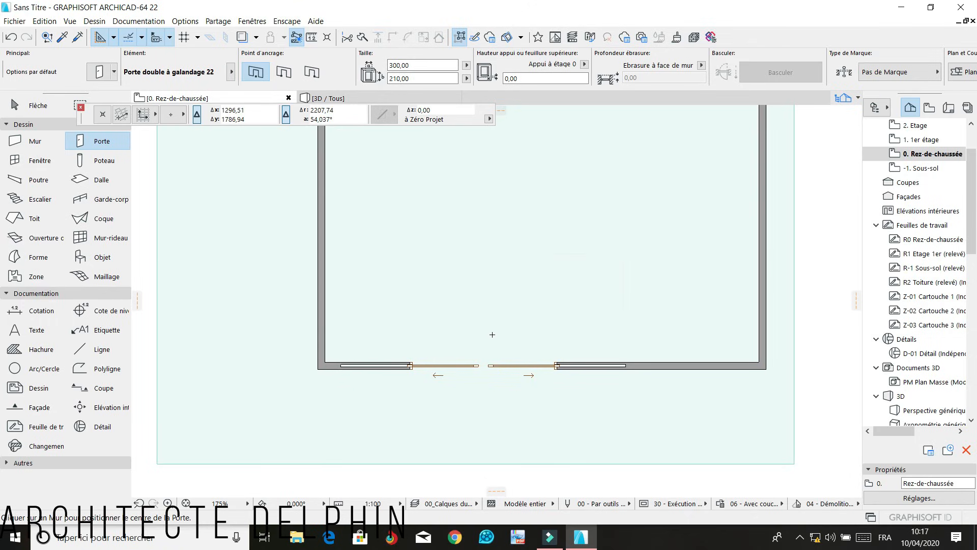
Set the width of the placed pocket door to 250 cm
left_click(554, 365, "shift")
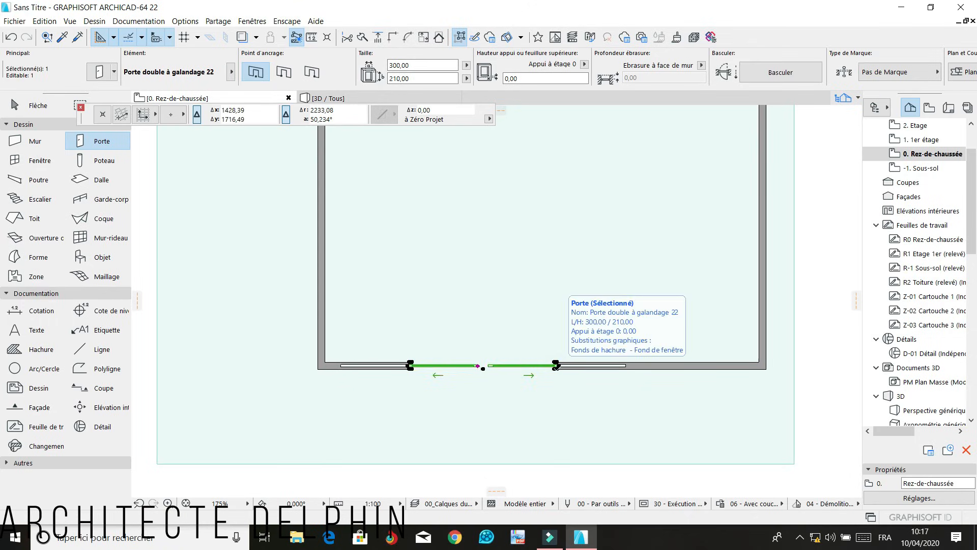
left_click(404, 66)
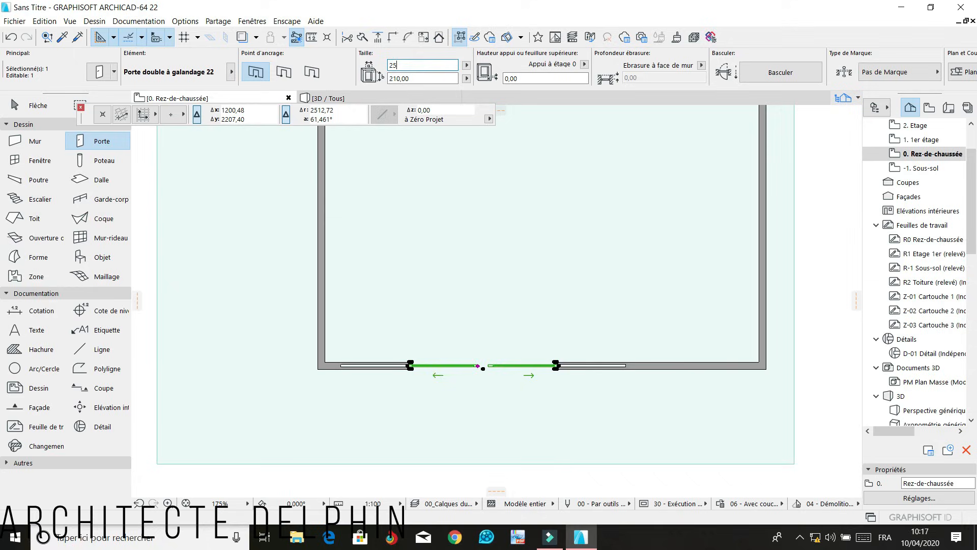
key("Return")
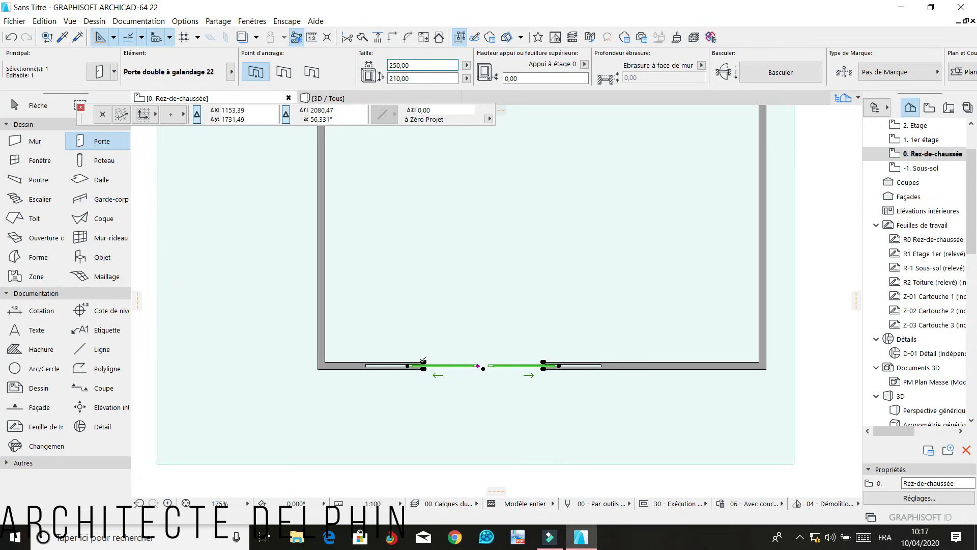
Move the pocket door along the lower wall so its pocket end meets the inner face of the stair-side wall
key("ctrl+d")
scroll(392, 368, "up", 4)
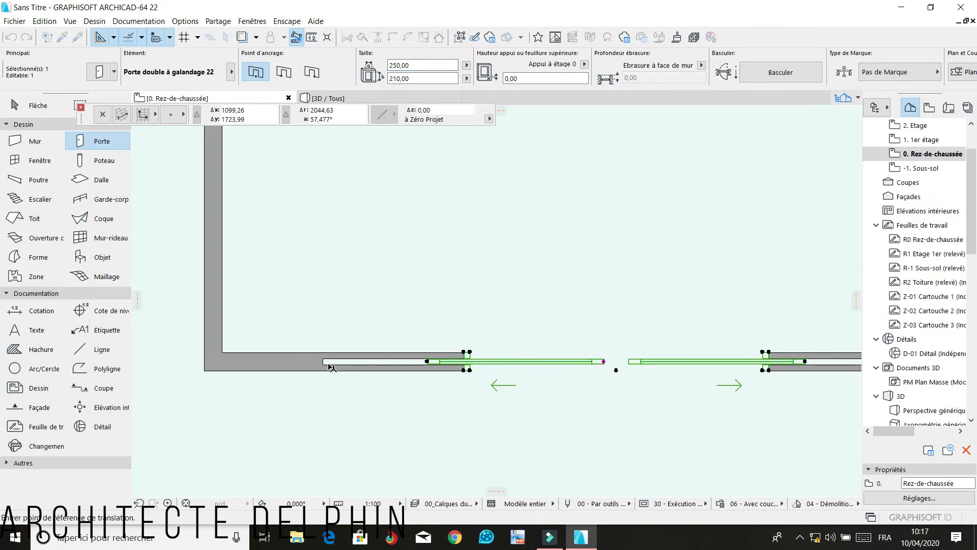
left_click(323, 365)
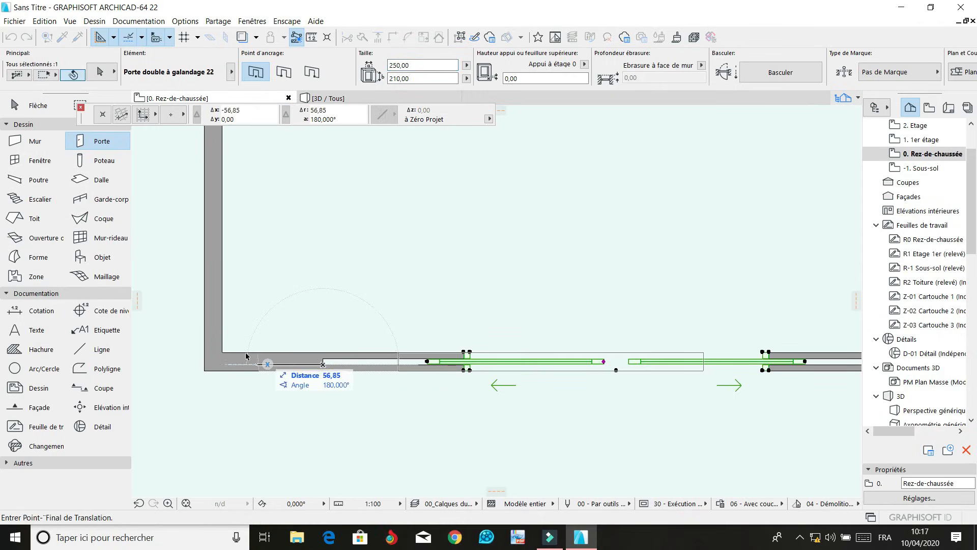
left_click(223, 352)
scroll(417, 342, "down", 3)
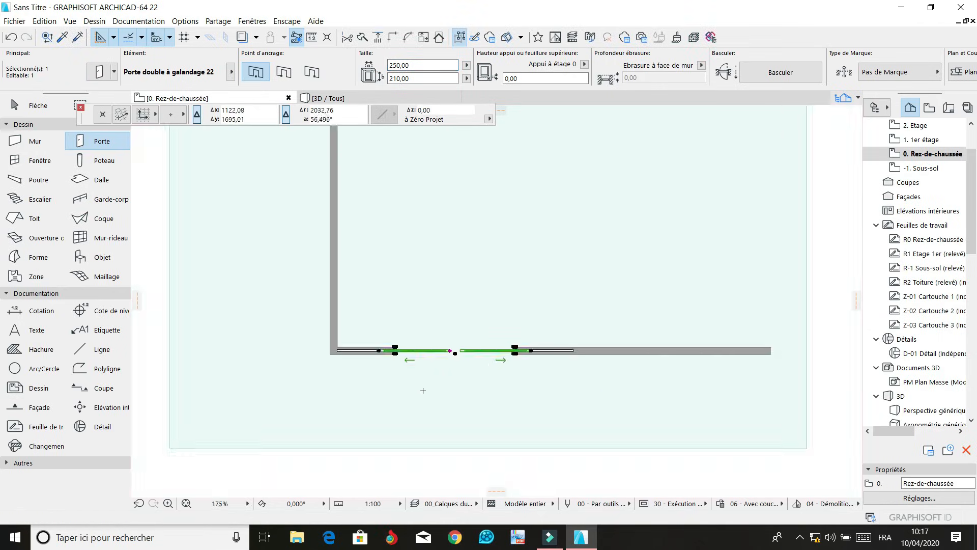
key("Escape")
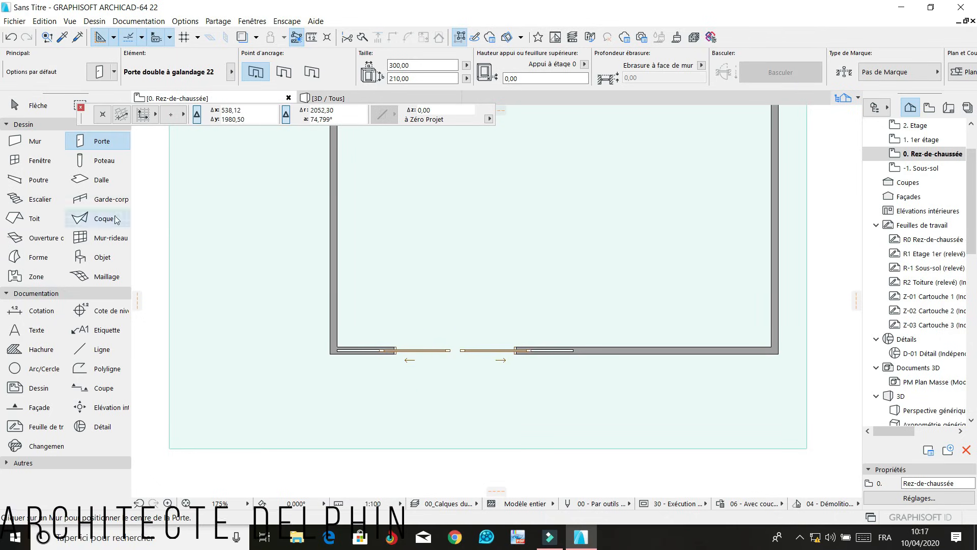
Configure the default Fenêtre 22 window with width 300 cm, height 180 cm and a sill 30 cm above floor 0
left_click(24, 164)
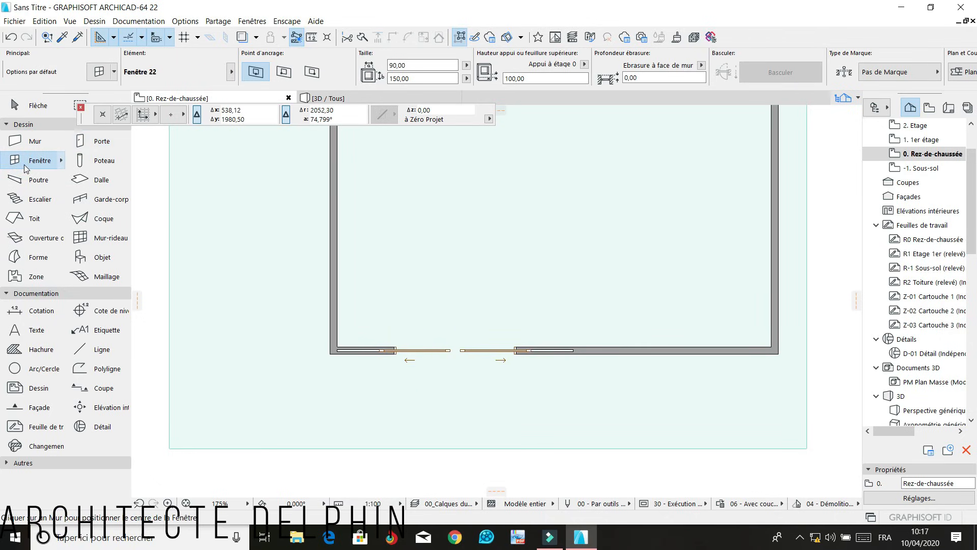
left_click(101, 72)
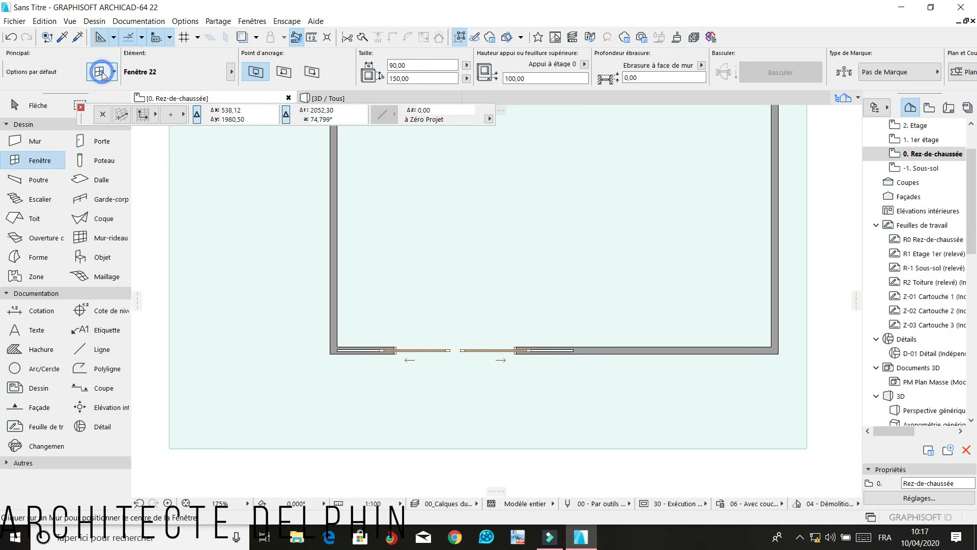
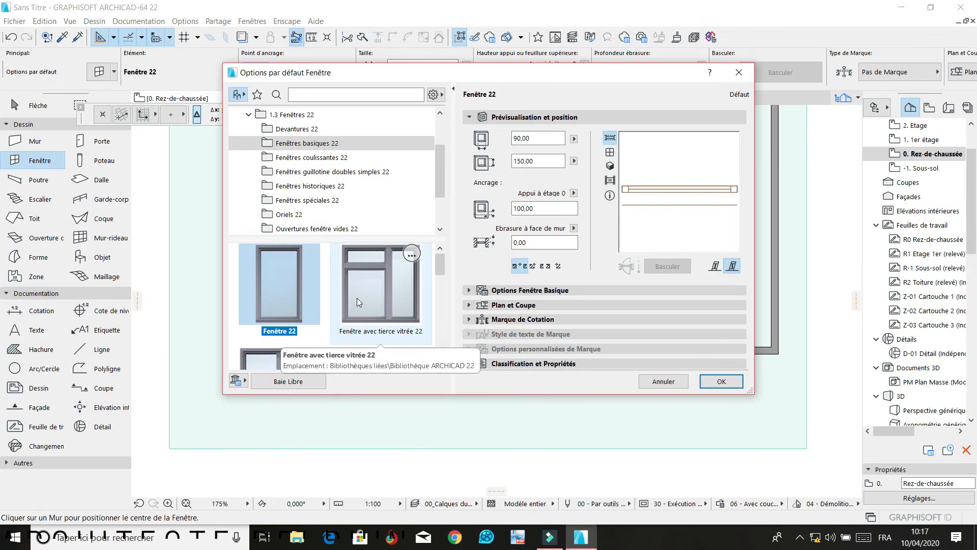
double_click(534, 137)
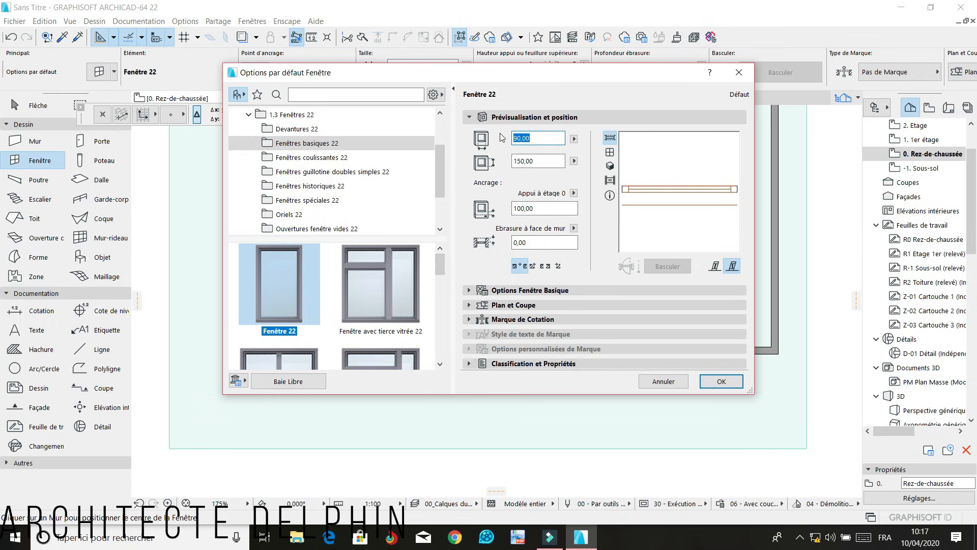
type("210")
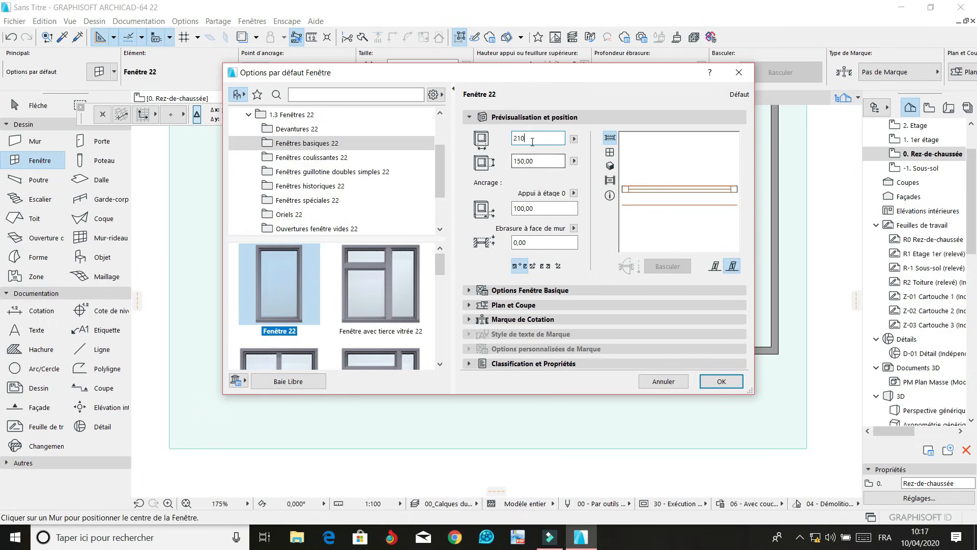
left_click_drag(537, 138, 491, 122)
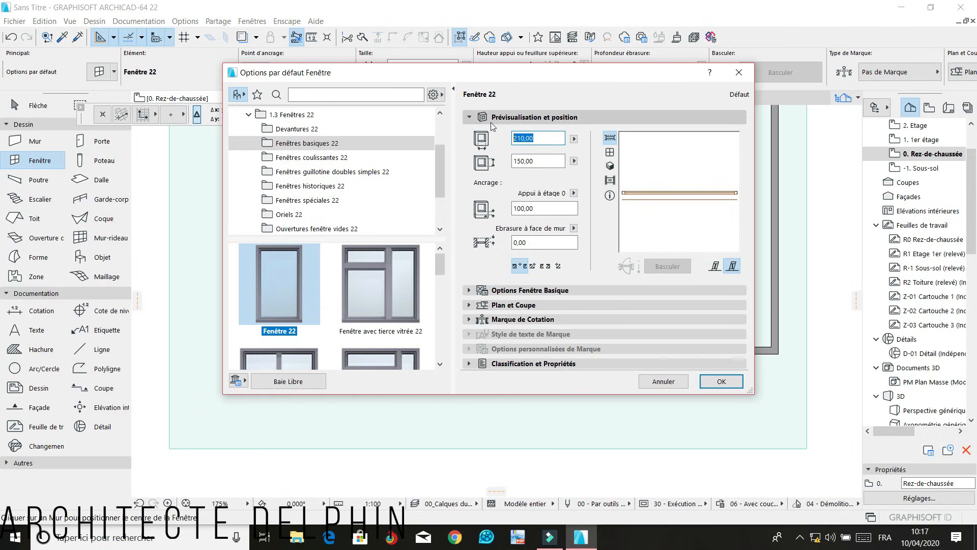
type("300")
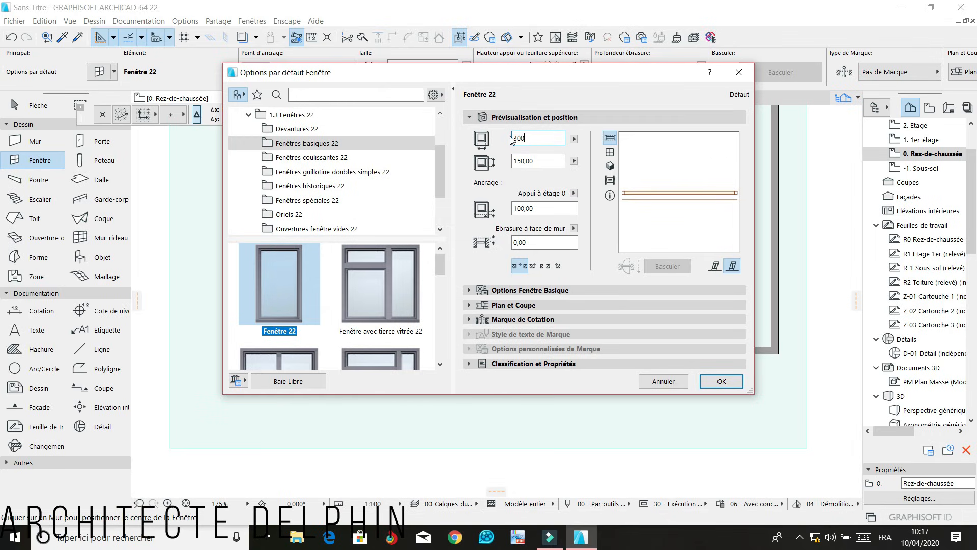
key("Tab")
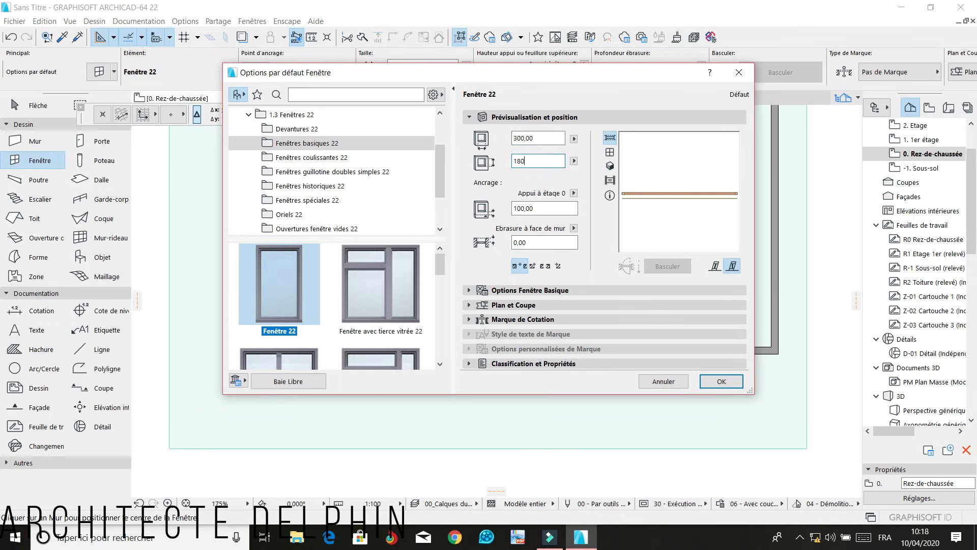
left_click_drag(539, 210, 517, 209)
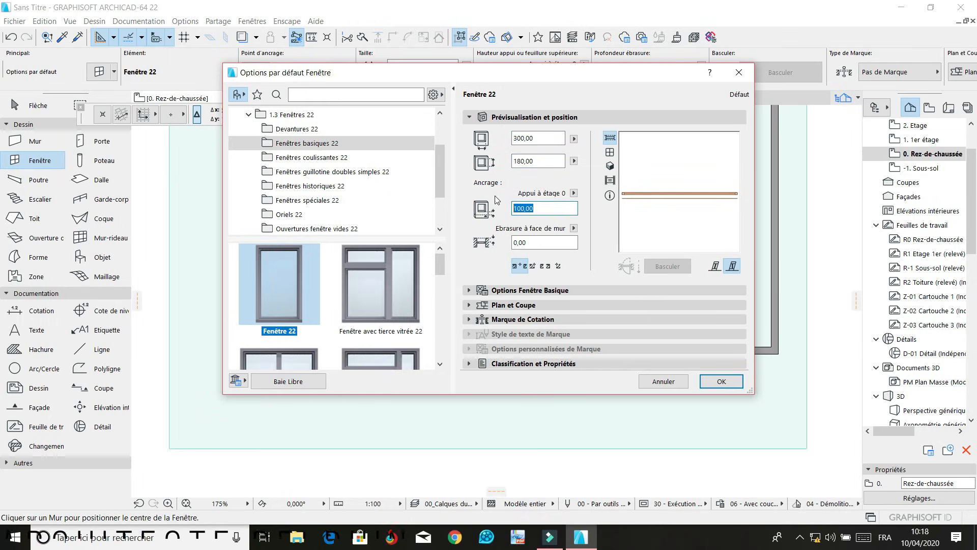
type("30")
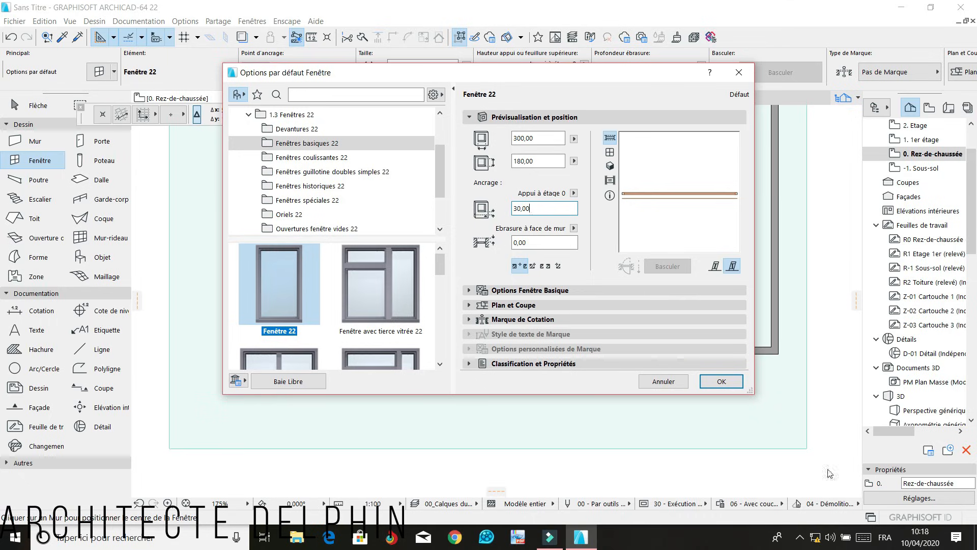
left_click(738, 385)
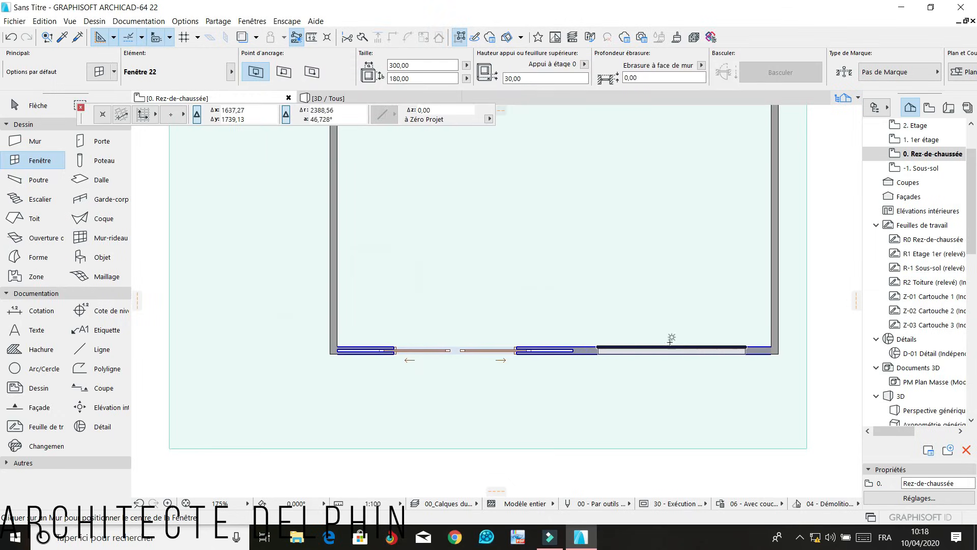
Place the 300 by 180 cm Fenêtre 22 window in the lower wall, between the pocket door and the wall's far corner
left_click(657, 342)
left_click(644, 384)
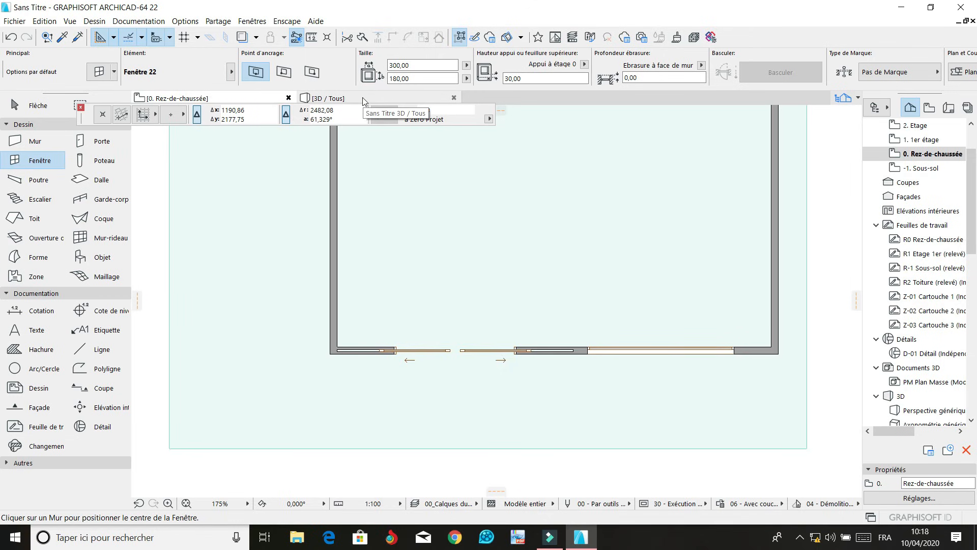
In the 3D view, set the placed window's sill height to 10 cm and its height to 200 cm
left_click(361, 98)
scroll(345, 307, "down", 4)
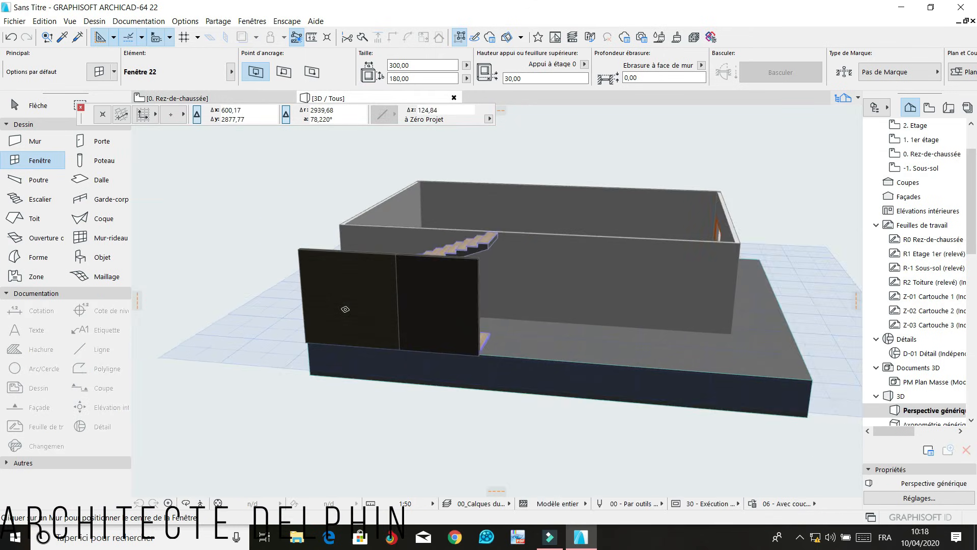
left_click(186, 503)
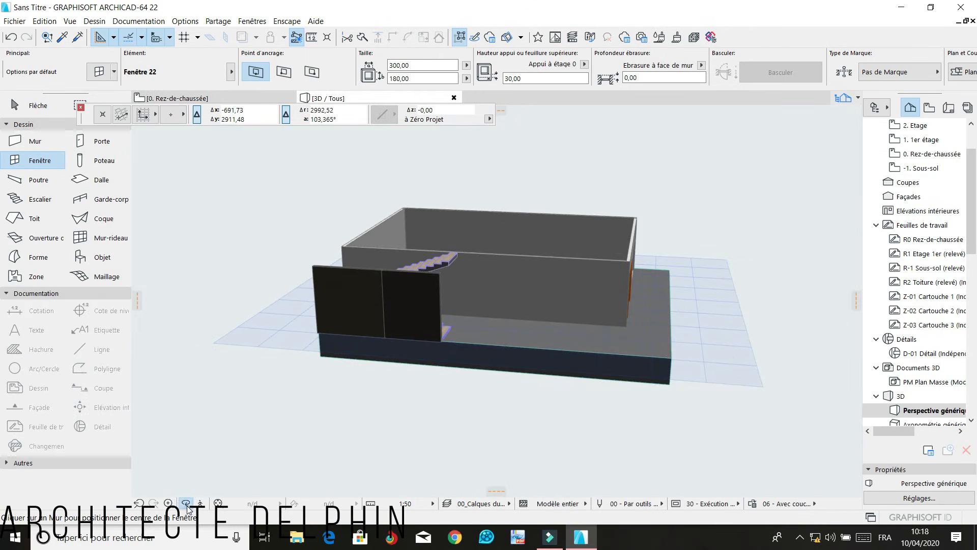
left_click_drag(662, 359, 307, 325)
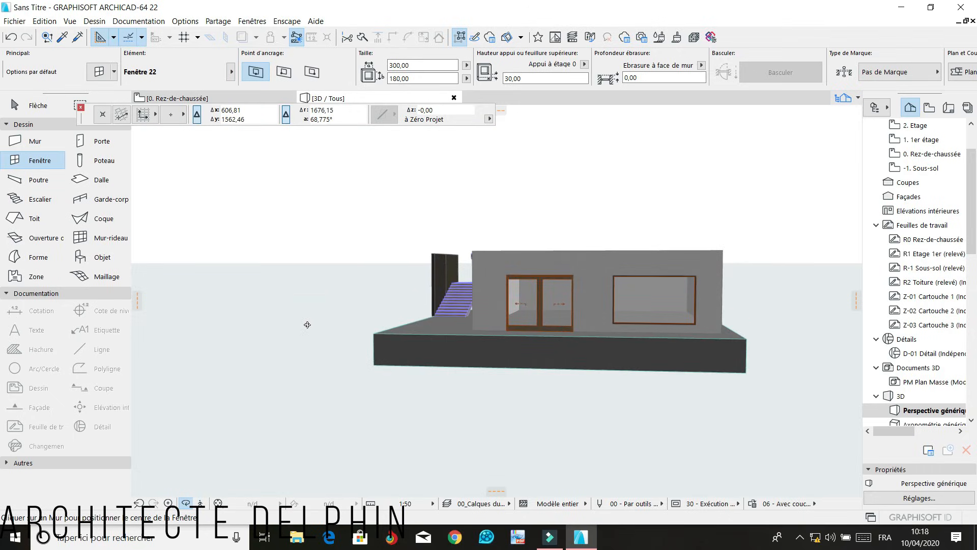
scroll(680, 323, "up", 2)
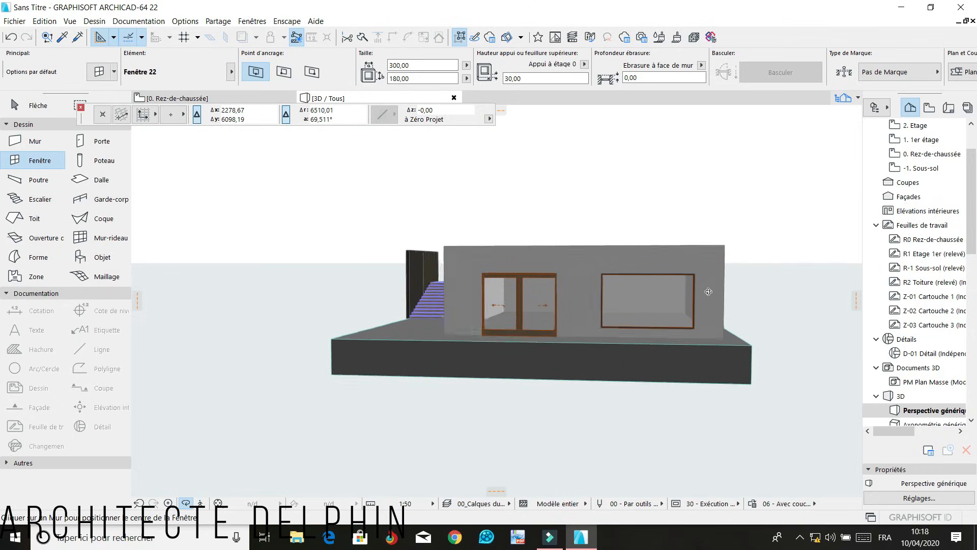
scroll(680, 323, "up", 1)
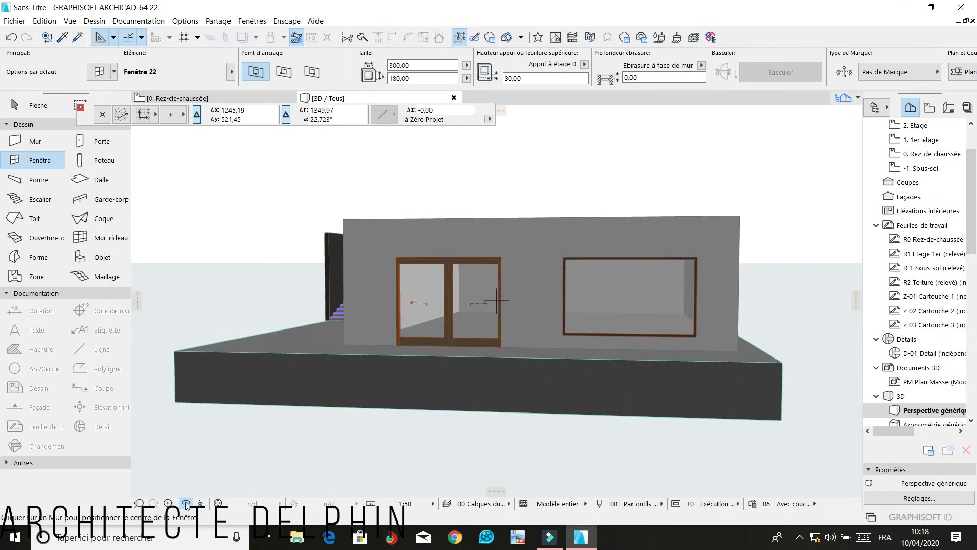
left_click(698, 340)
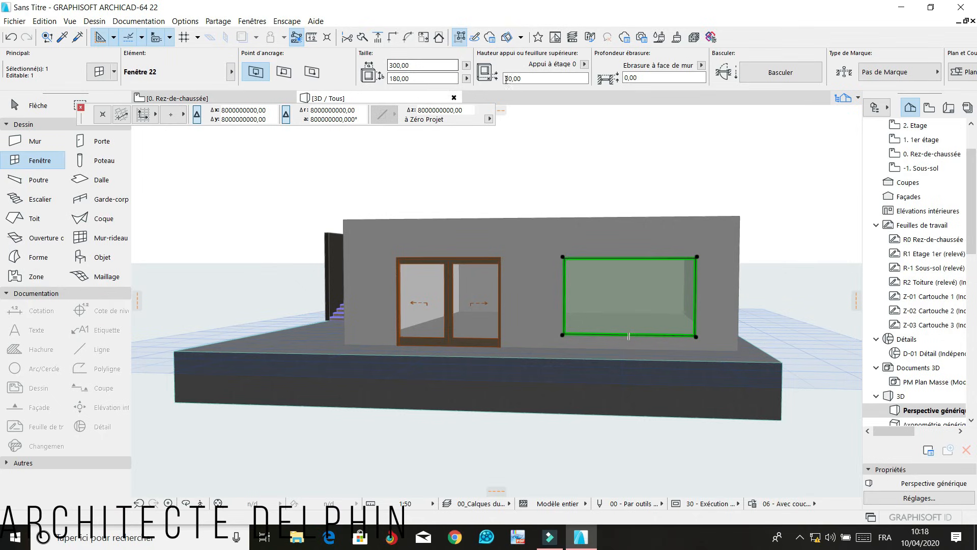
left_click(528, 81)
type("10")
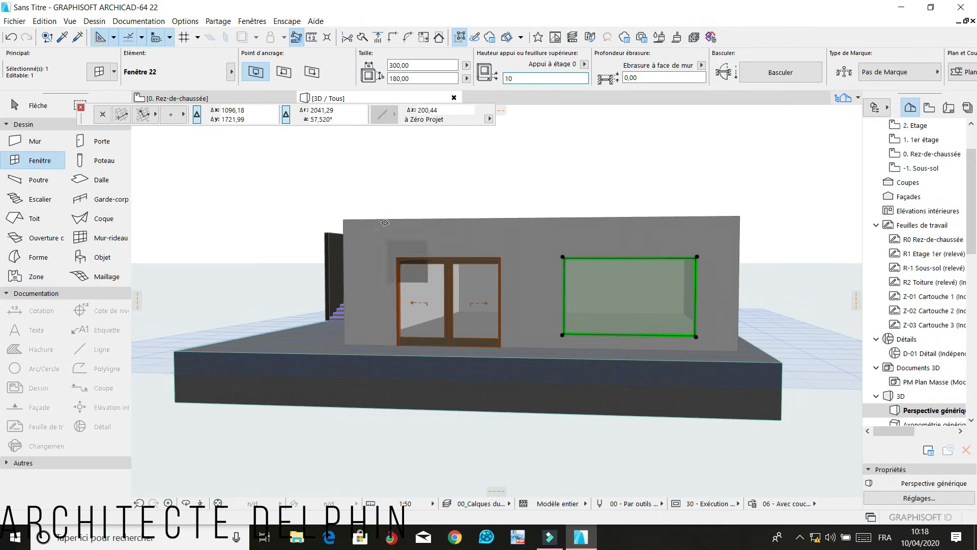
type("200")
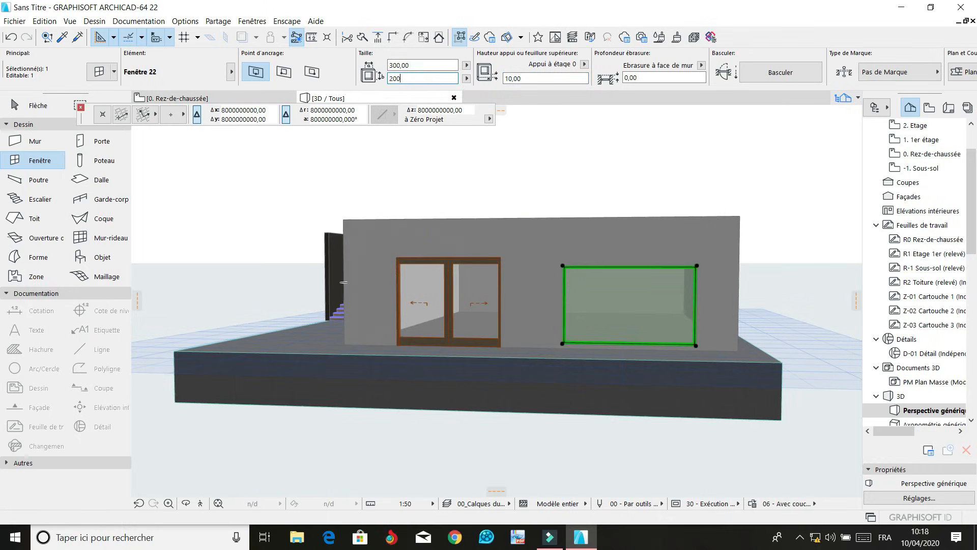
right_click(351, 229)
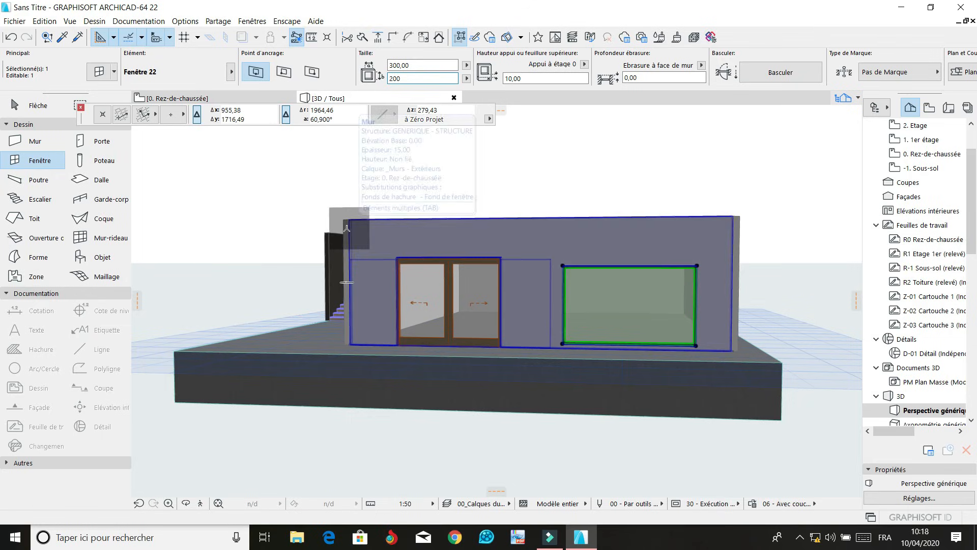
key("Escape")
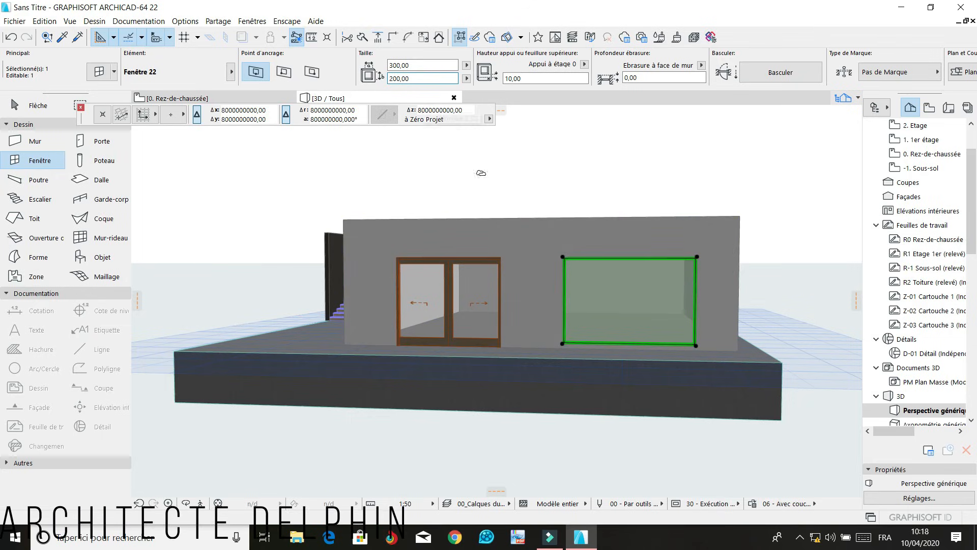
Examine the facade with the pocket door and window in 3D, and review the stair and lower wall on the ground-floor plan
scroll(688, 281, "down", 2)
left_click(688, 280)
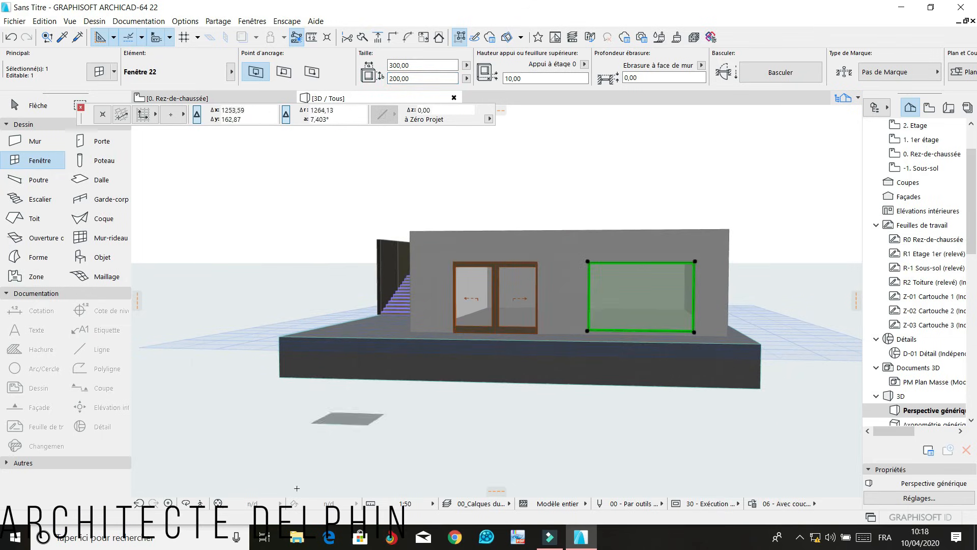
left_click(189, 503)
left_click_drag(293, 351, 383, 401)
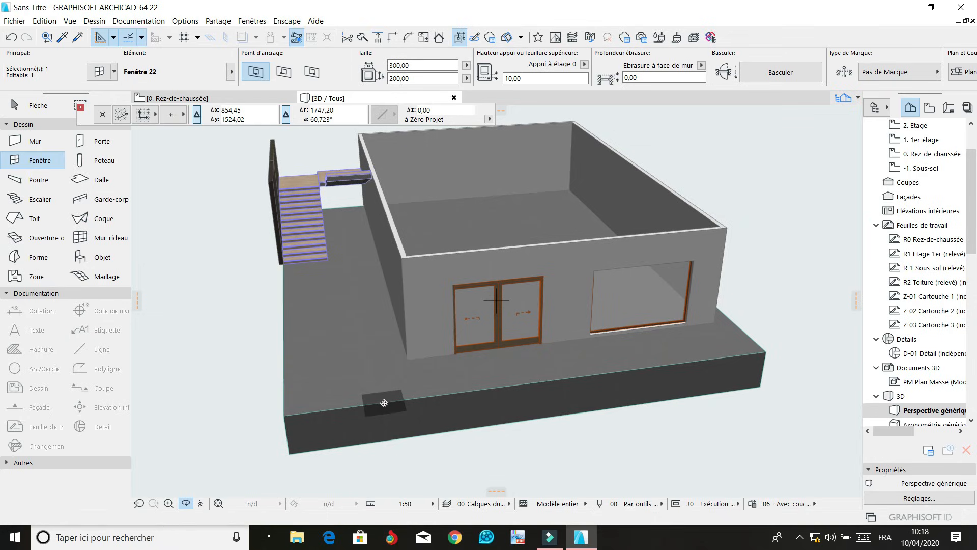
left_click(242, 98)
scroll(436, 294, "down", 5)
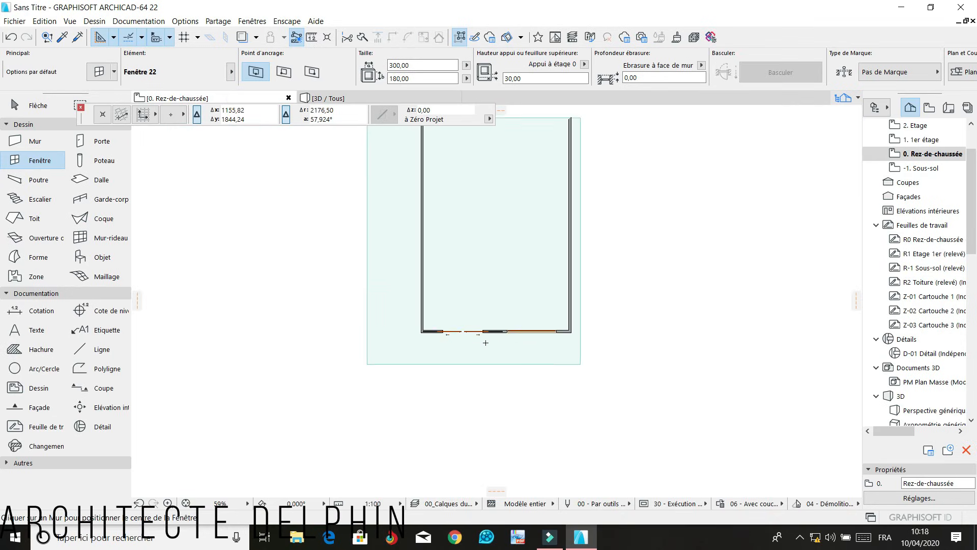
scroll(368, 216, "up", 3)
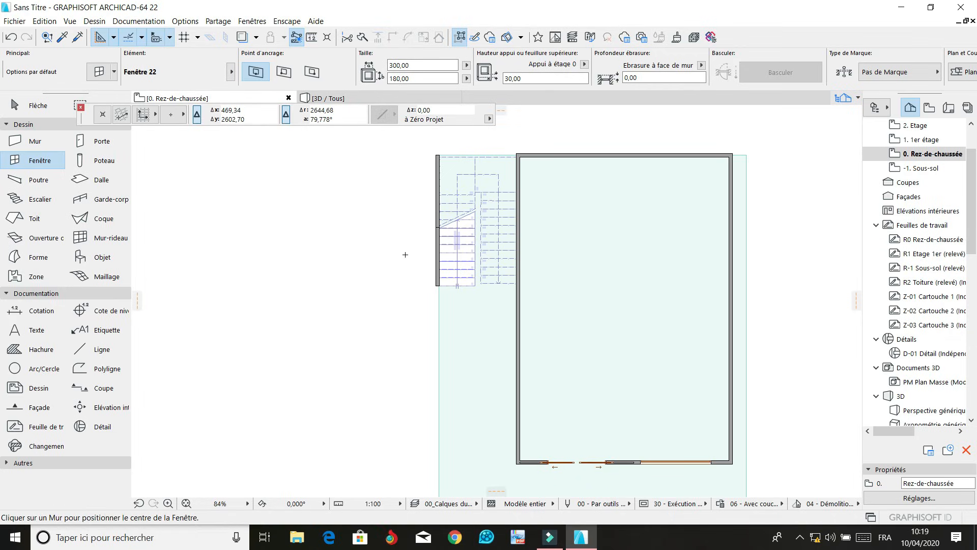
scroll(440, 242, "down", 3)
scroll(459, 376, "up", 3)
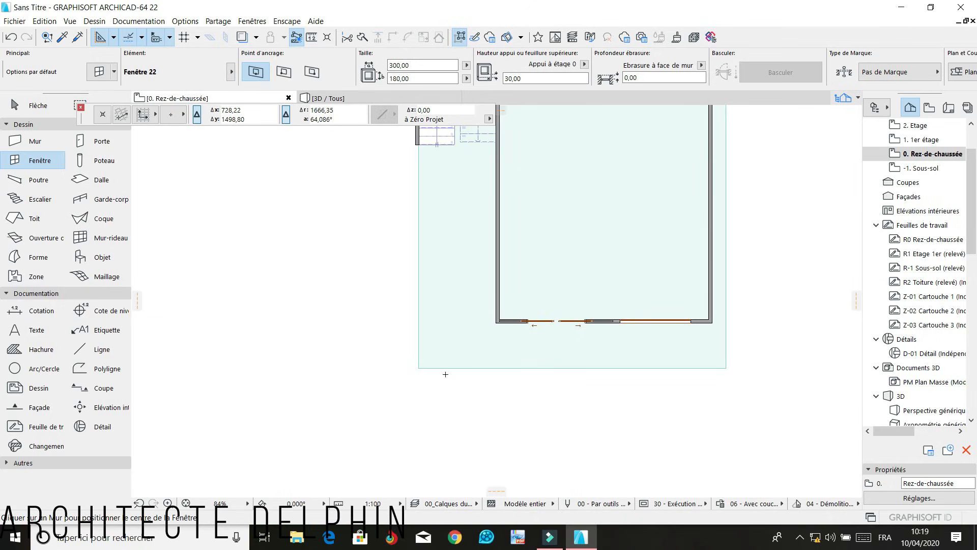
scroll(464, 382, "down", 3)
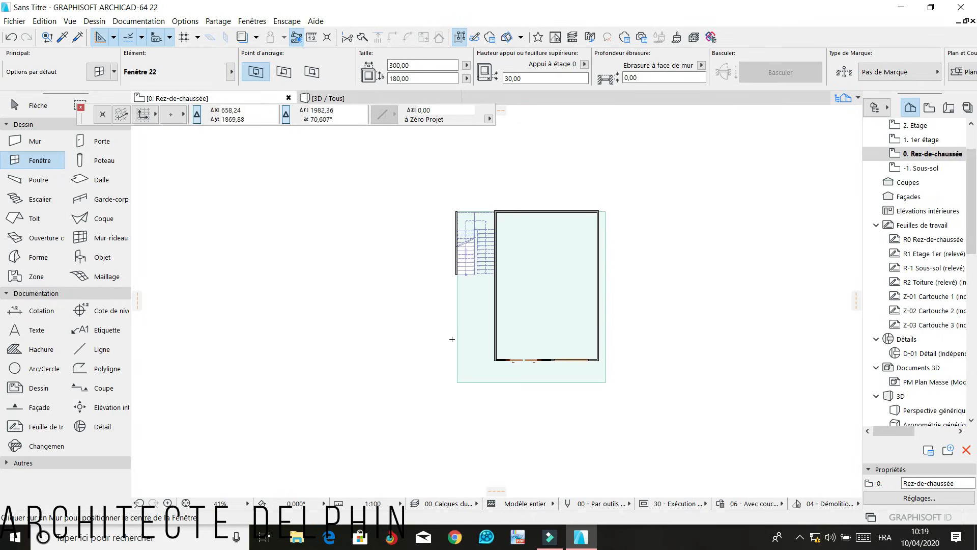
scroll(493, 289, "up", 3)
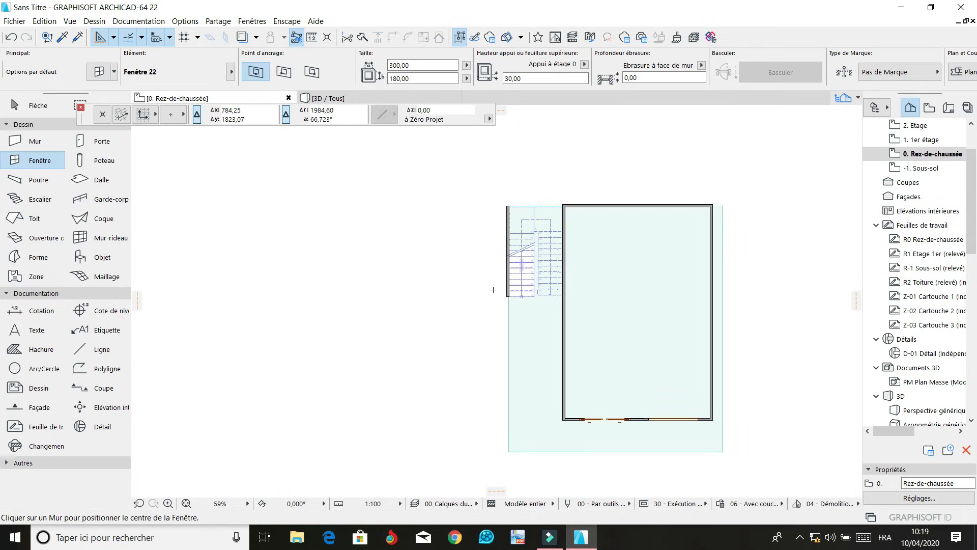
scroll(555, 412, "up", 2)
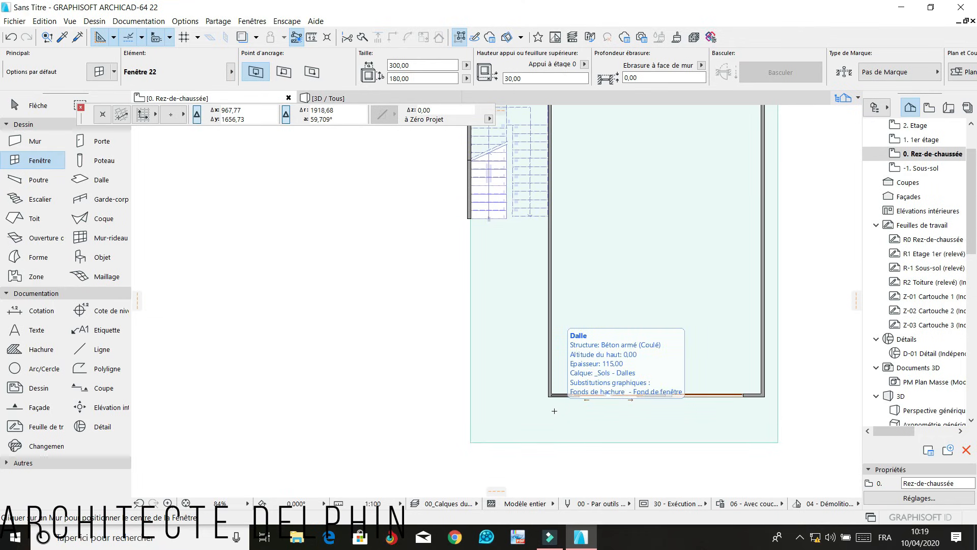
left_click(578, 403)
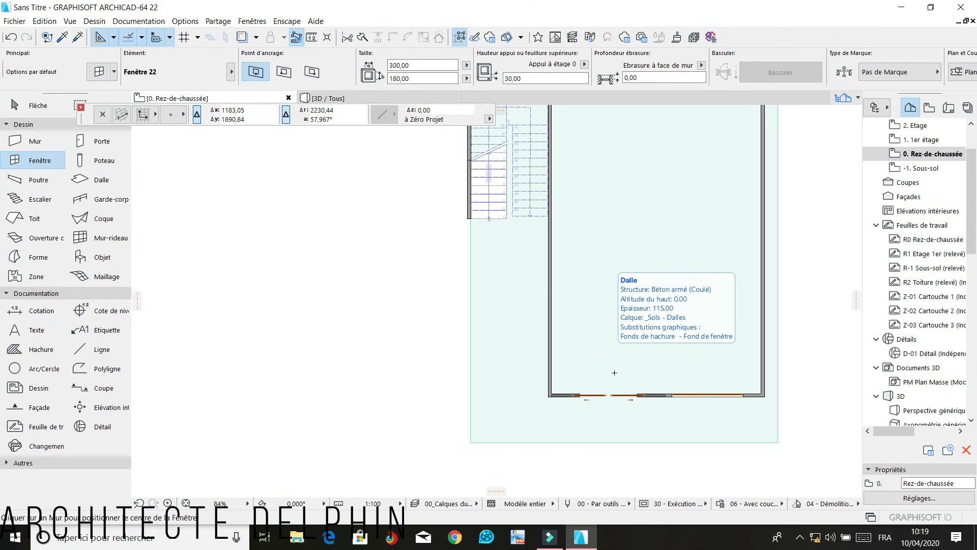
Move the exterior wall on the staircase-free side outward by 100, starting from its rear corner
scroll(641, 416, "down", 2)
scroll(641, 416, "down", 1)
scroll(710, 225, "up", 3)
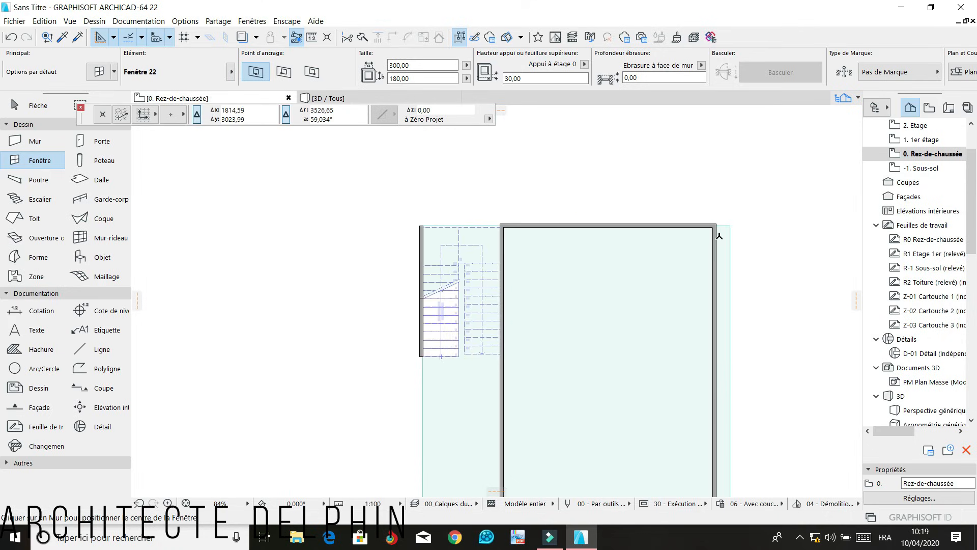
left_click(714, 240)
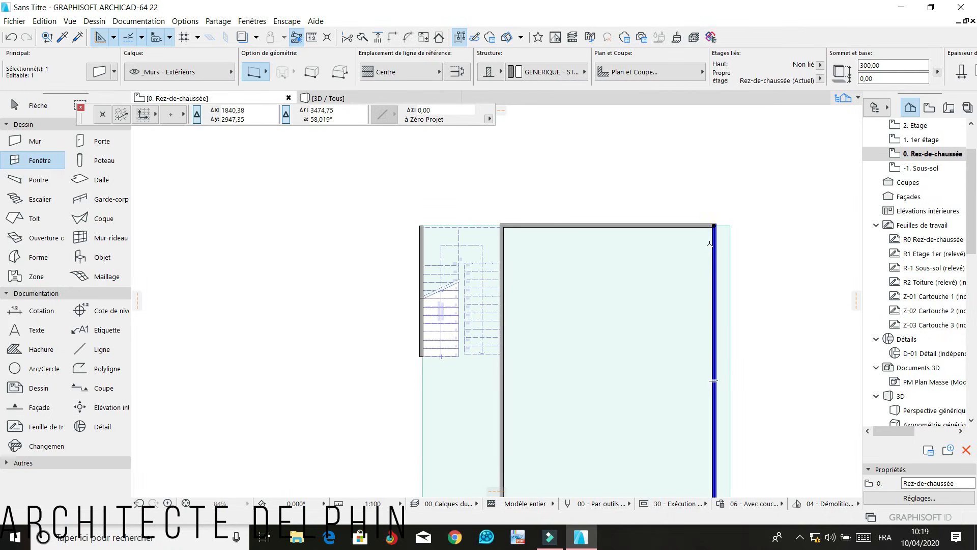
key("ctrl+d")
scroll(713, 221, "up", 4)
left_click(717, 231)
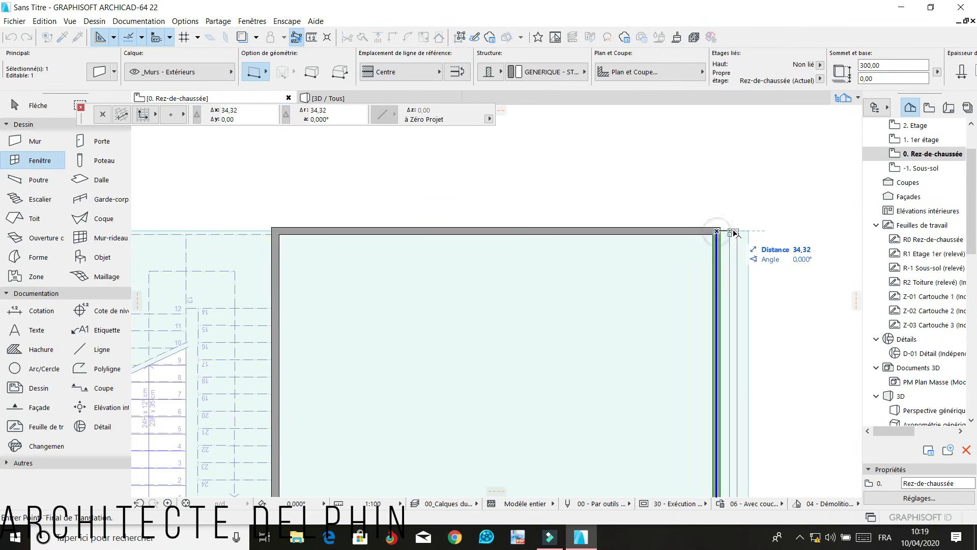
type("10")
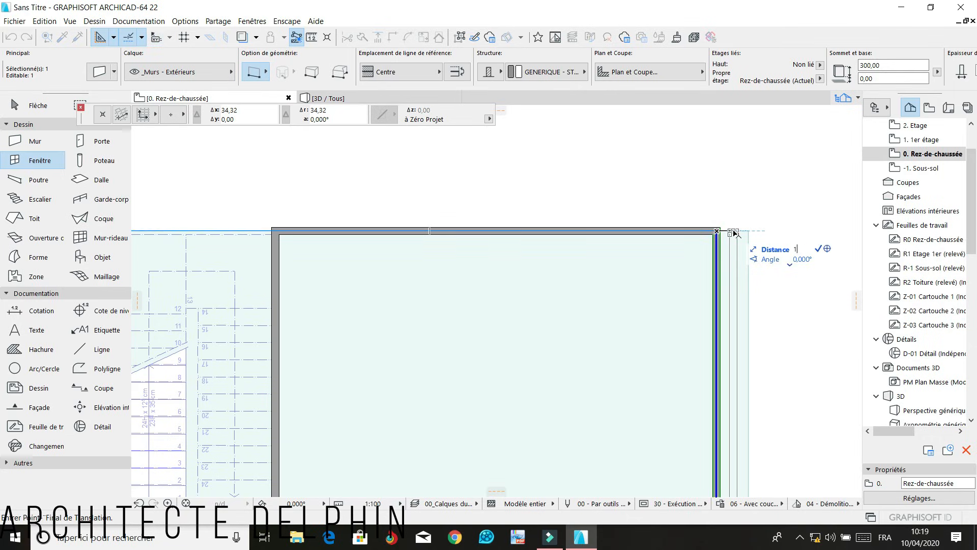
key("Return")
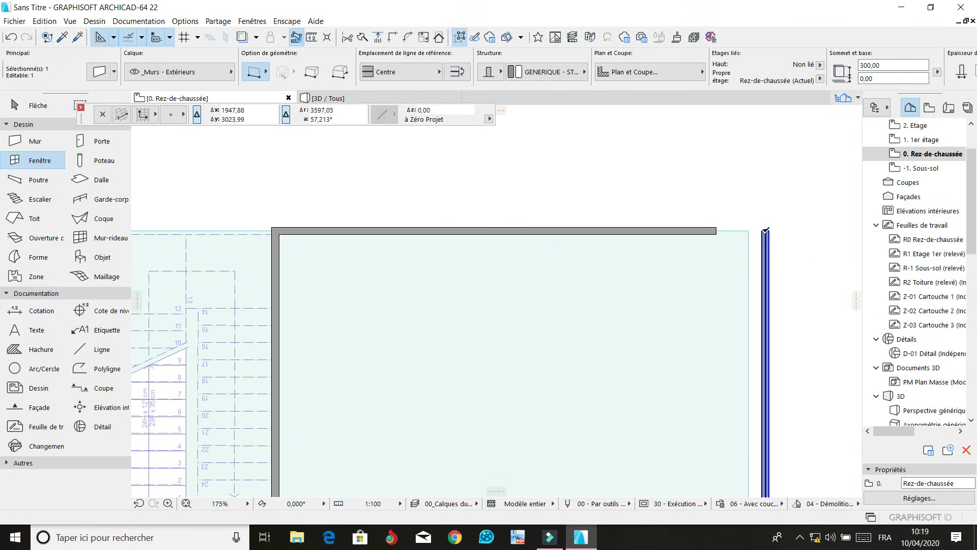
Select the moved exterior wall together with the rear and front walls and intersect them to close both corners
key("Escape")
left_click(712, 231, "shift")
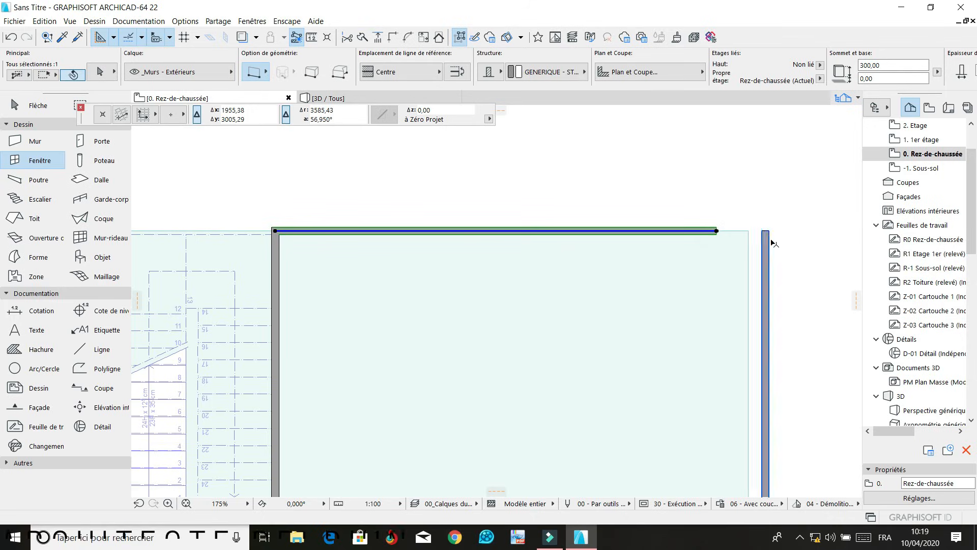
left_click(765, 298, "shift")
scroll(718, 195, "down", 5)
scroll(735, 445, "up", 5)
left_click(683, 378, "shift")
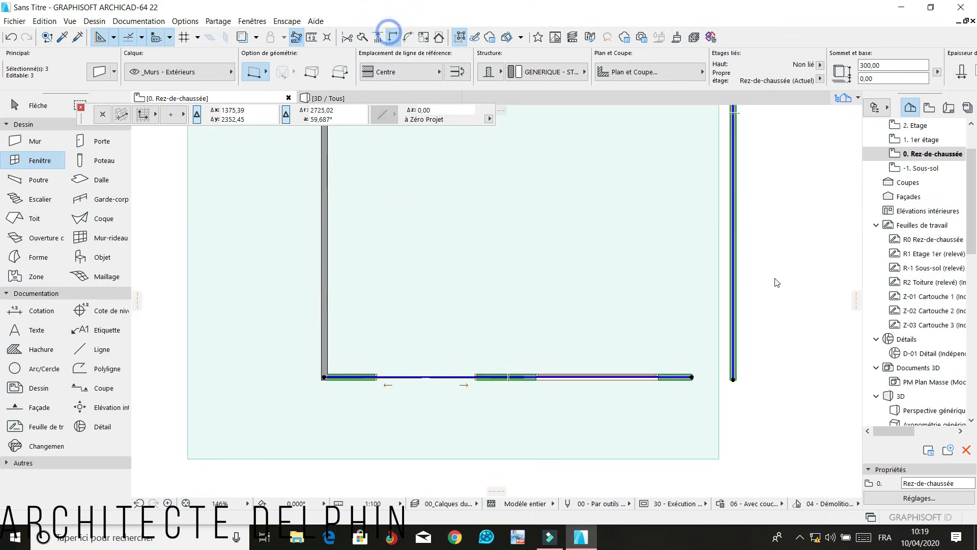
Offset the slab's edge beside the moved wall outward so the slab extends beyond the wall
left_click(691, 295)
left_click(717, 287)
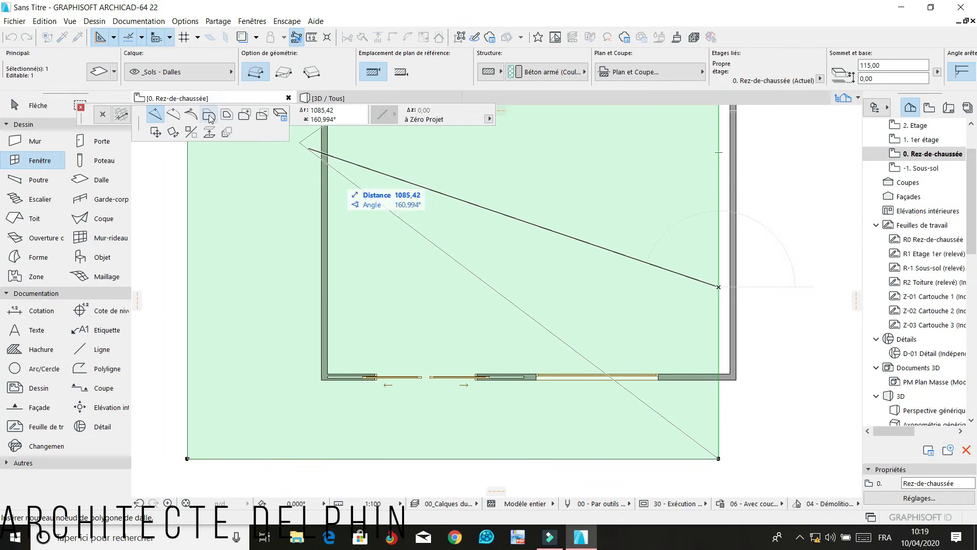
left_click(210, 116)
left_click(748, 288)
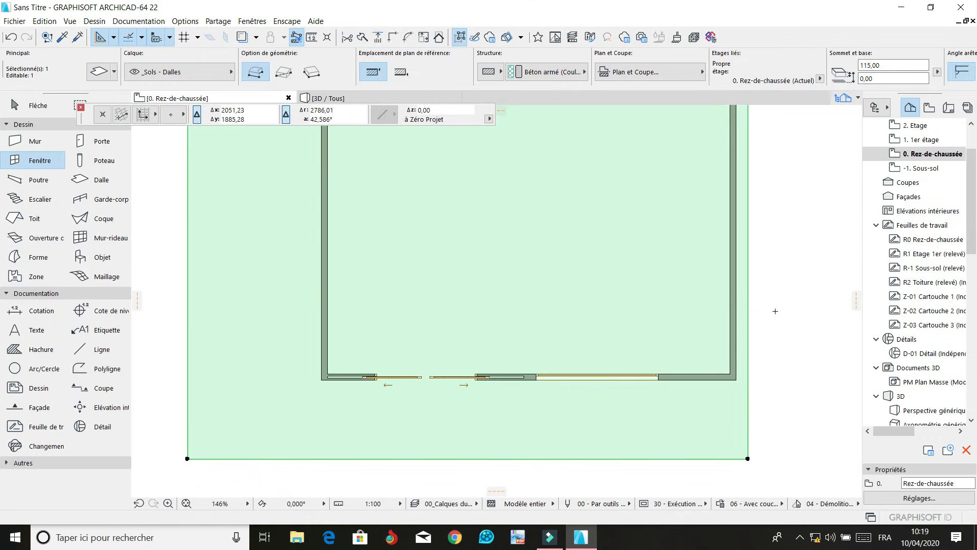
Move the front wall's window along the wall, away from the double pocket door
key("Escape")
left_click(655, 379, "shift")
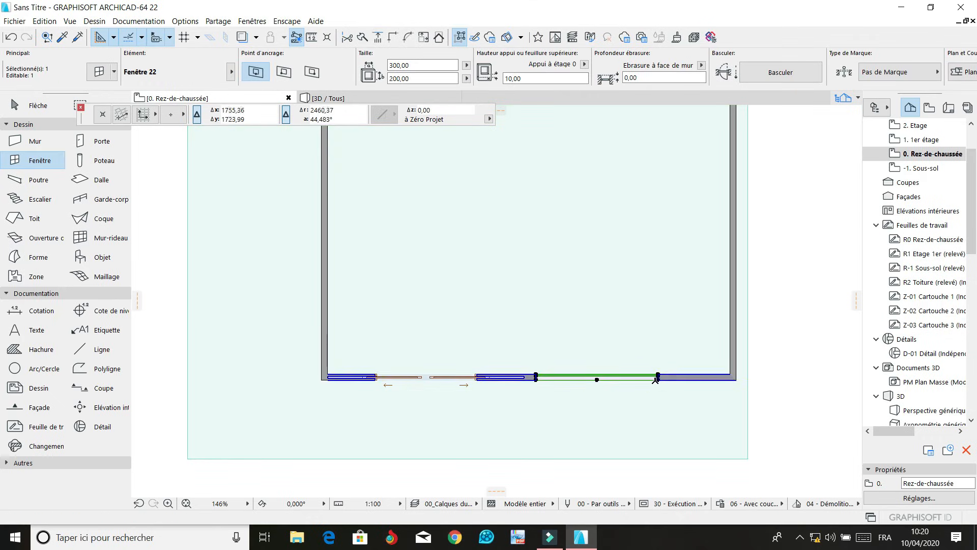
left_click(657, 377)
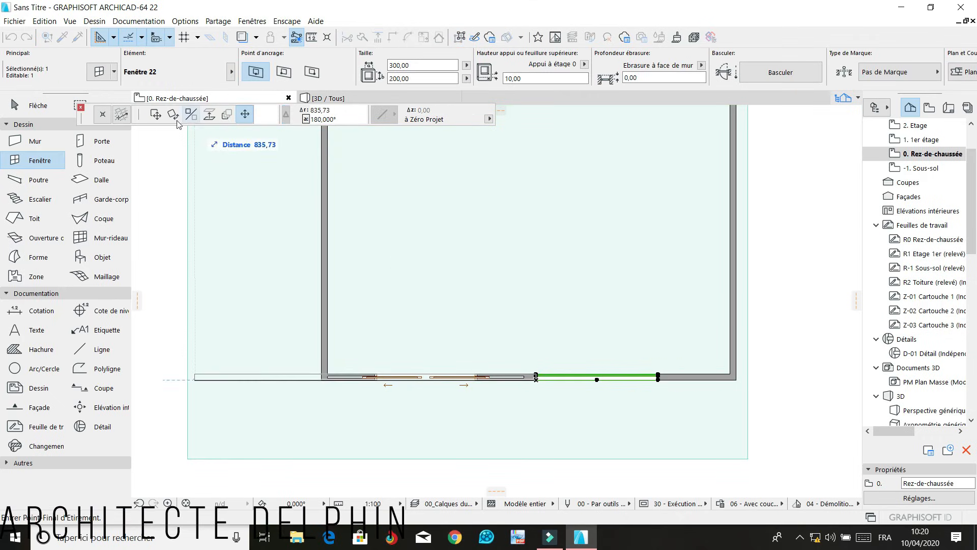
left_click(155, 114)
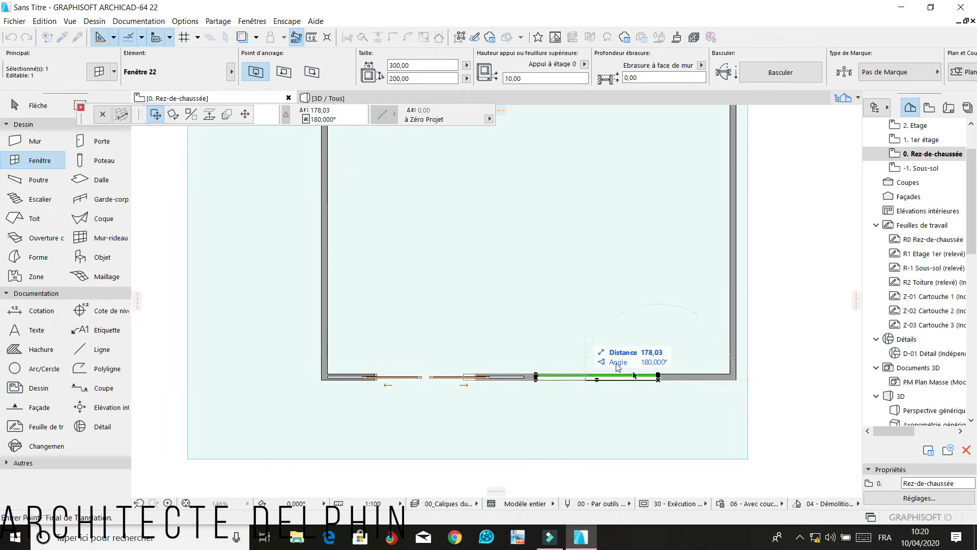
left_click(685, 386)
left_click(781, 323)
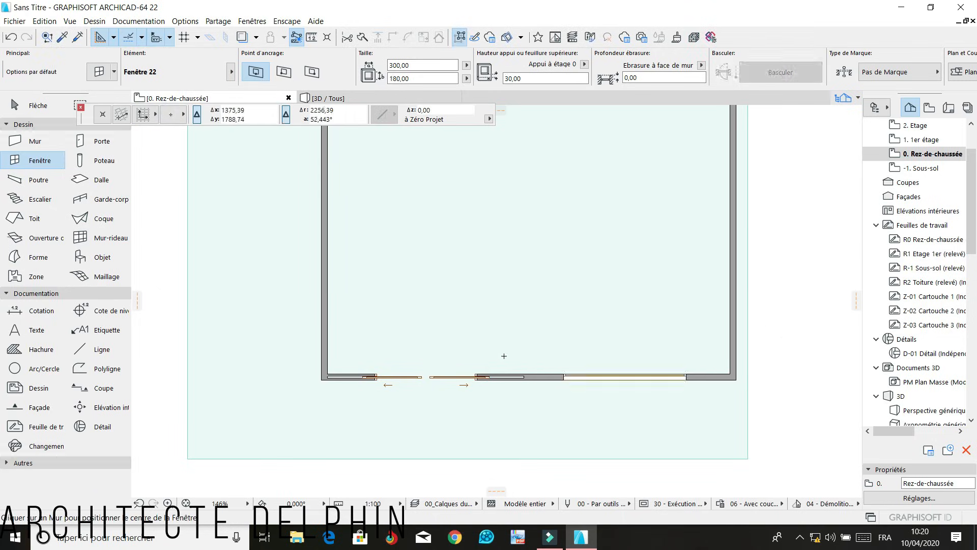
Set the width of the front wall's double pocket door to 280
left_click(474, 377, "shift")
left_click(394, 64)
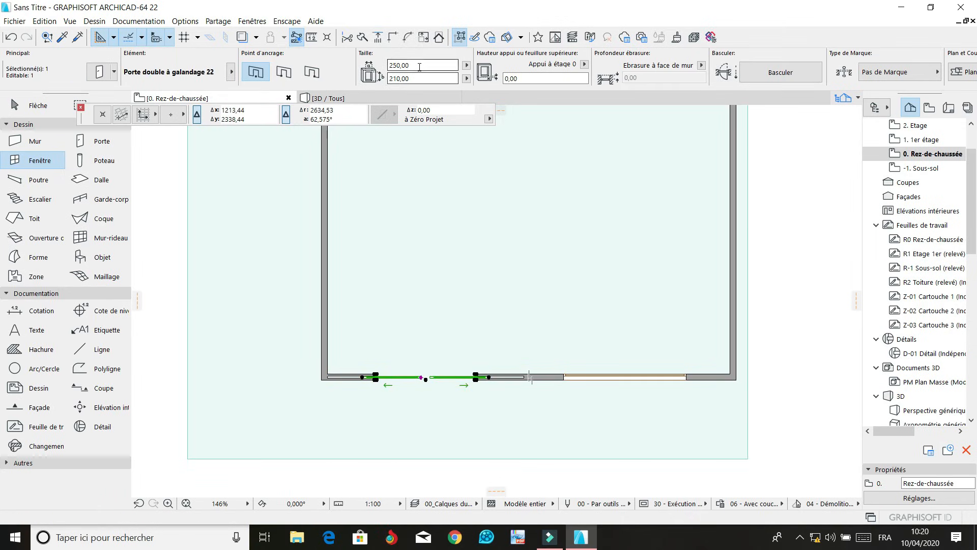
type("20")
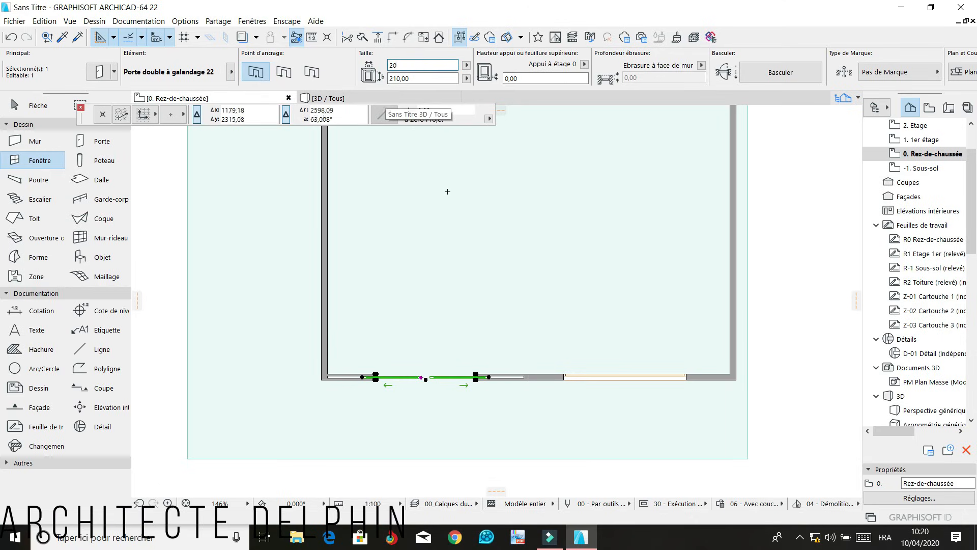
key("Return")
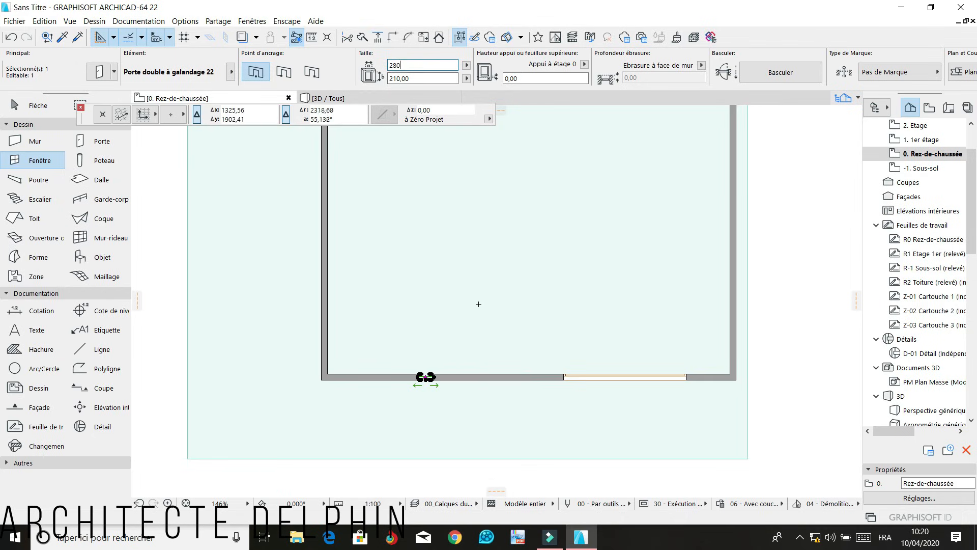
key("Return")
Move the double pocket door along the front wall so its projecting pocket starts at the corner wall's inner face
scroll(354, 377, "up", 4)
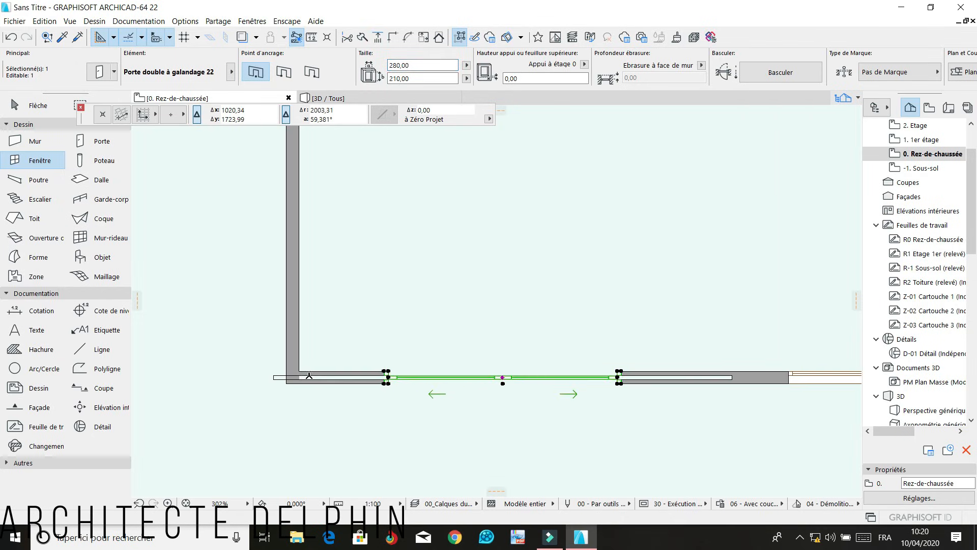
key("ctrl+d")
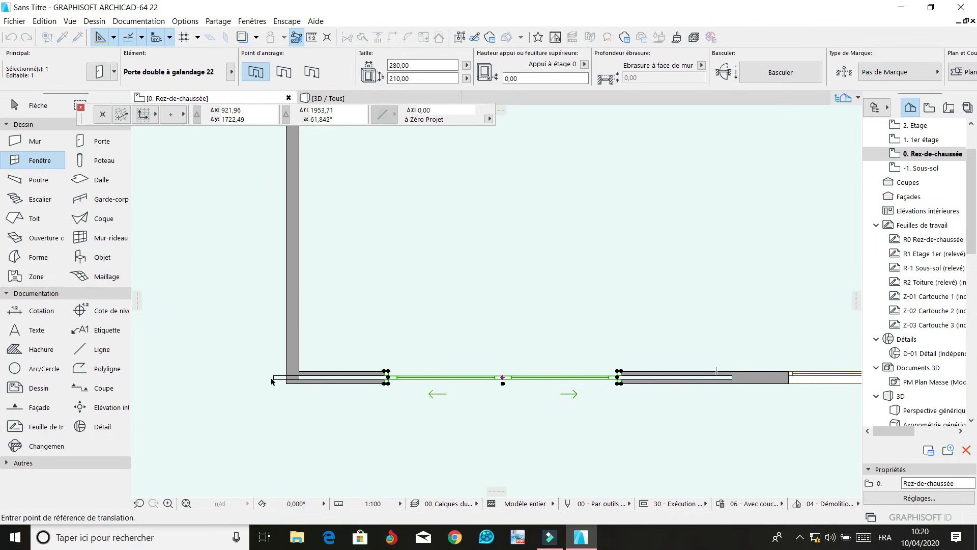
left_click(274, 380)
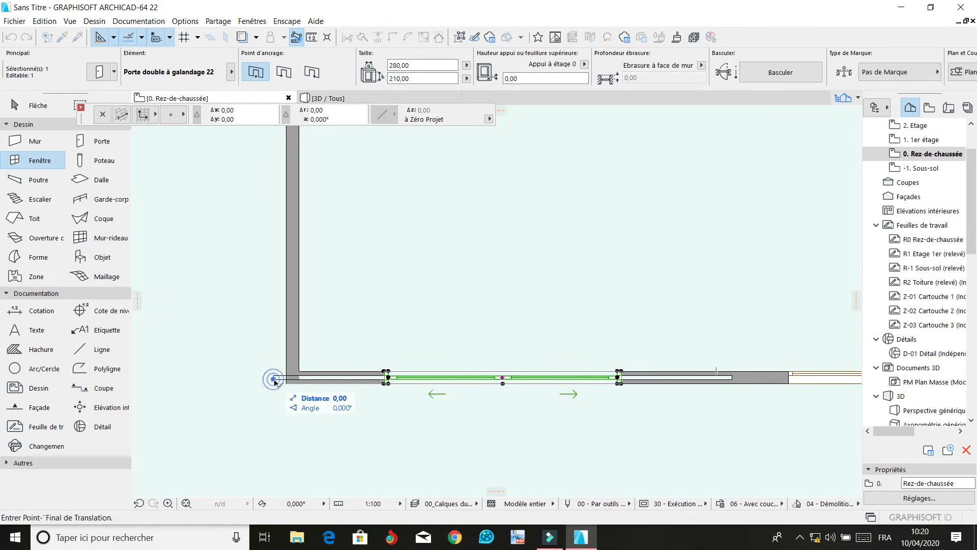
left_click(301, 374)
scroll(393, 367, "down", 6)
left_click(220, 314)
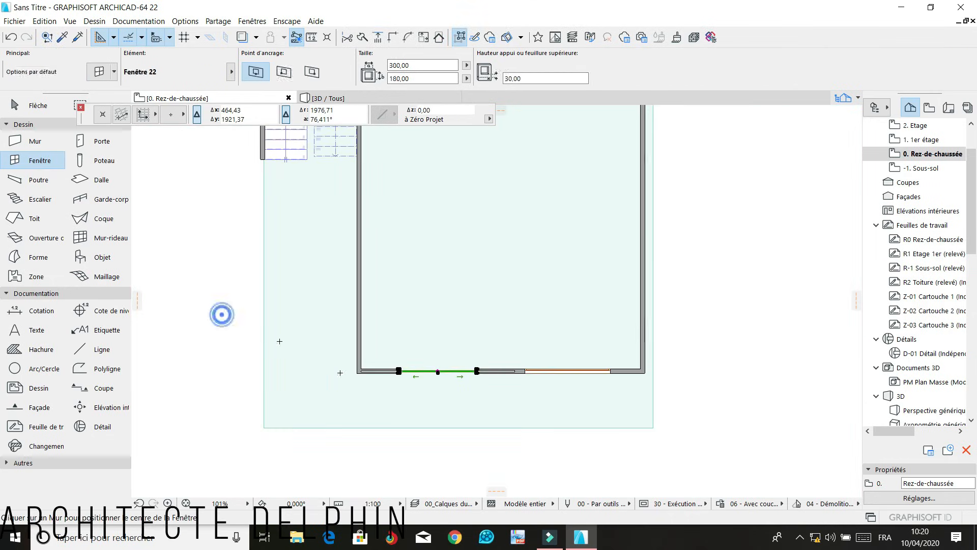
scroll(651, 413, "down", 3)
scroll(650, 413, "down", 2)
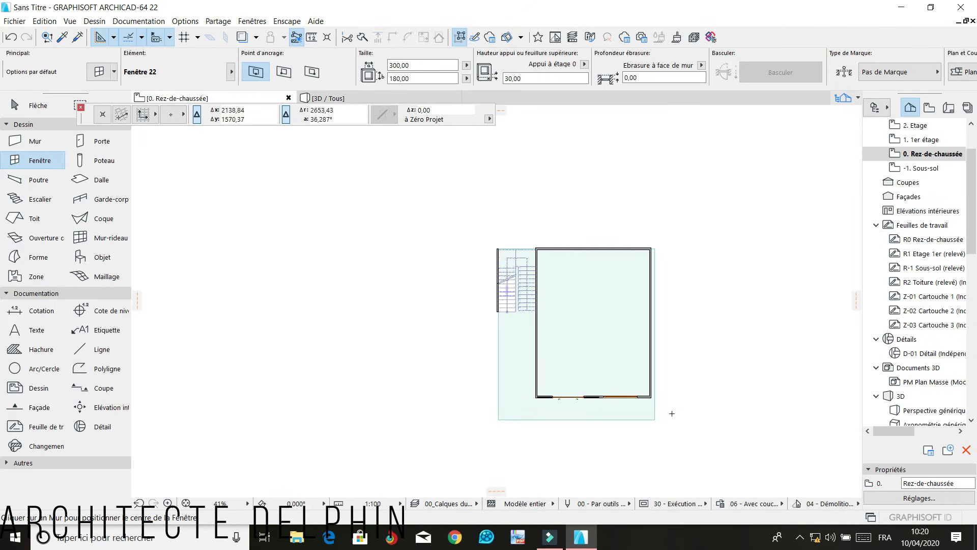
scroll(585, 428, "up", 4)
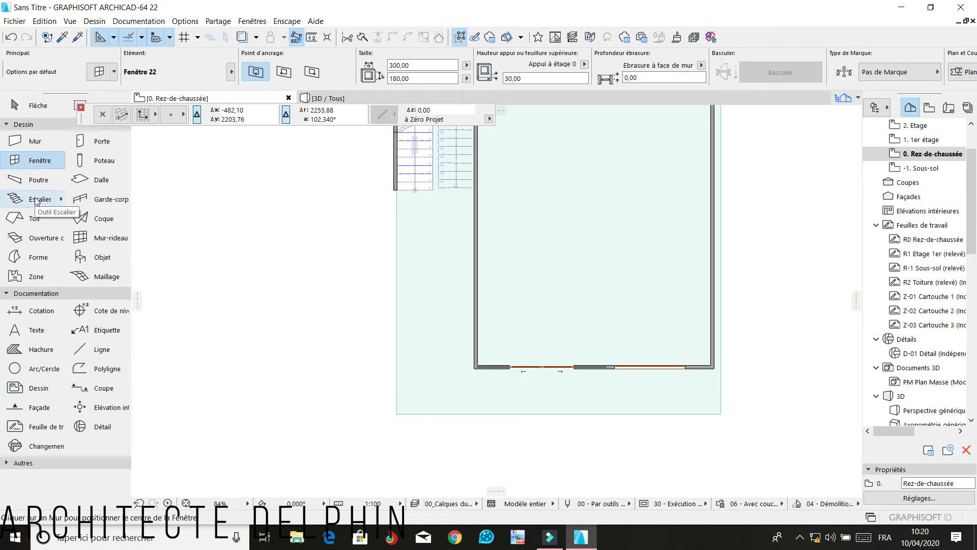
left_click(36, 199)
scroll(454, 449, "up", 3)
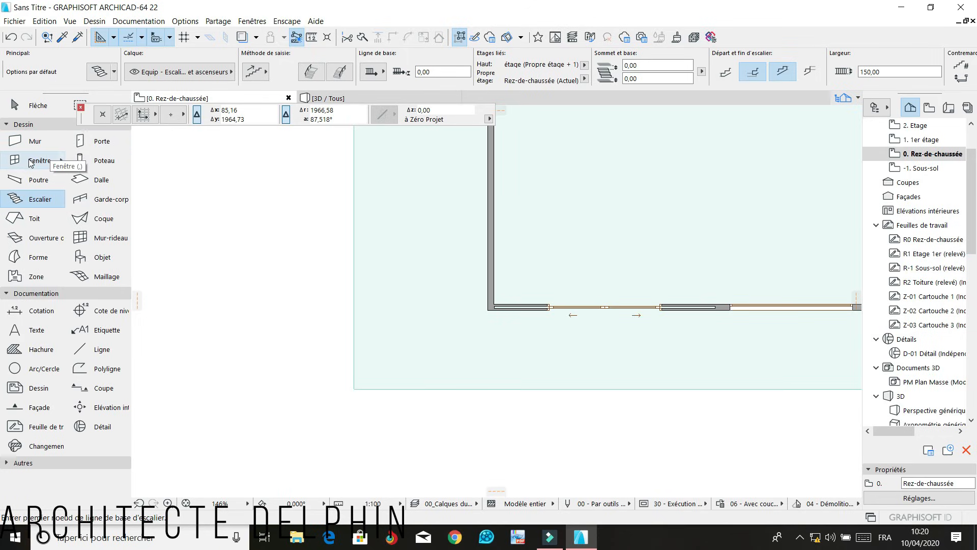
Draw a rectangular slab of 460 by 30 against the outer edge of the main slab, in front of the double door
left_click(101, 179)
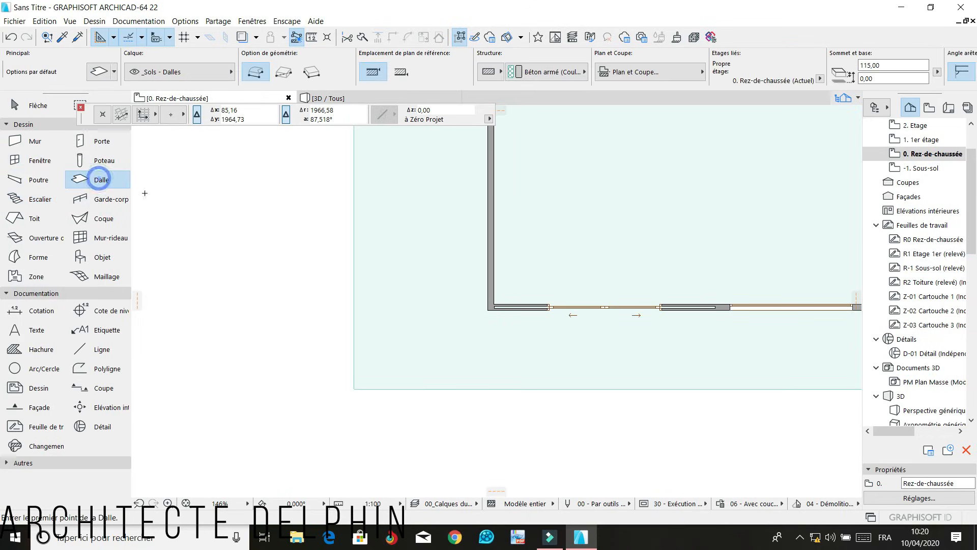
scroll(413, 340, "down", 4)
scroll(264, 319, "up", 4)
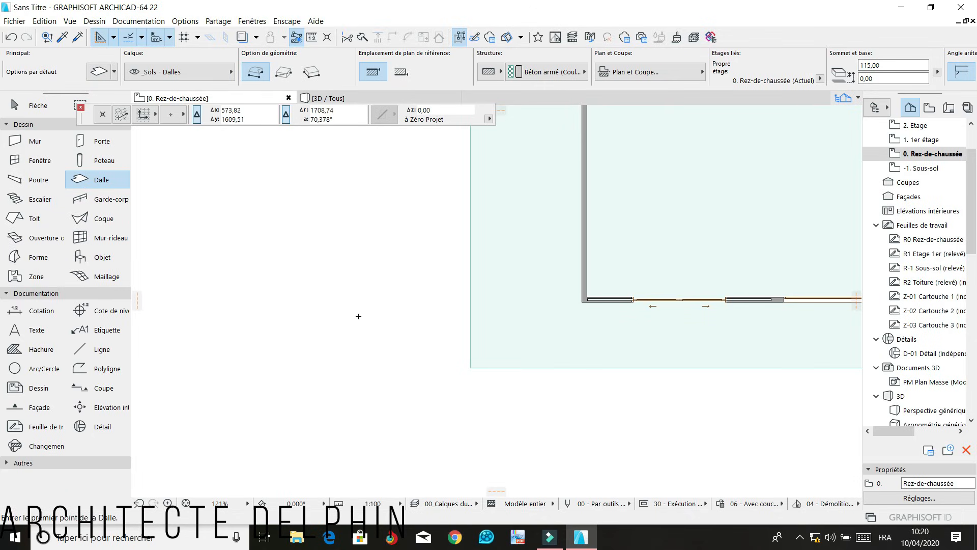
scroll(358, 316, "down", 3)
left_click(426, 340)
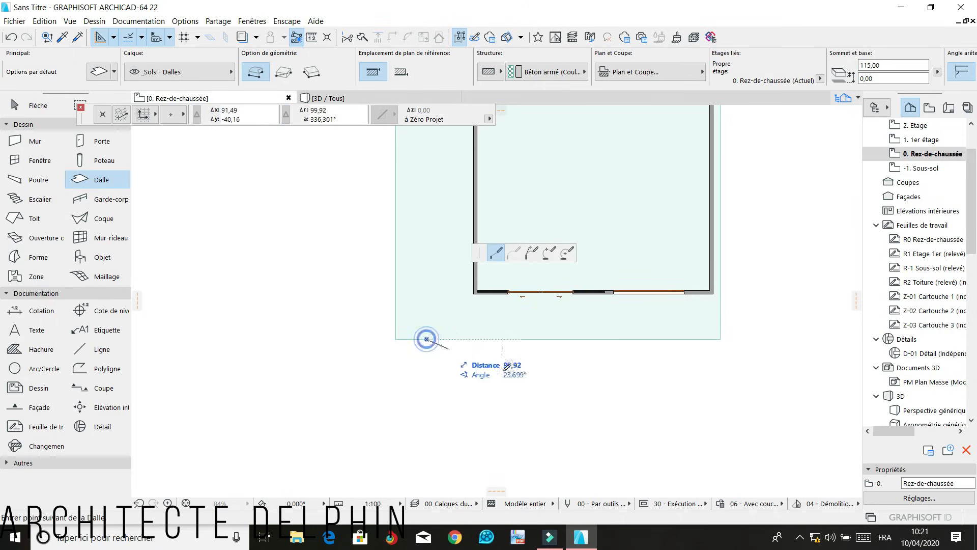
left_click(283, 72)
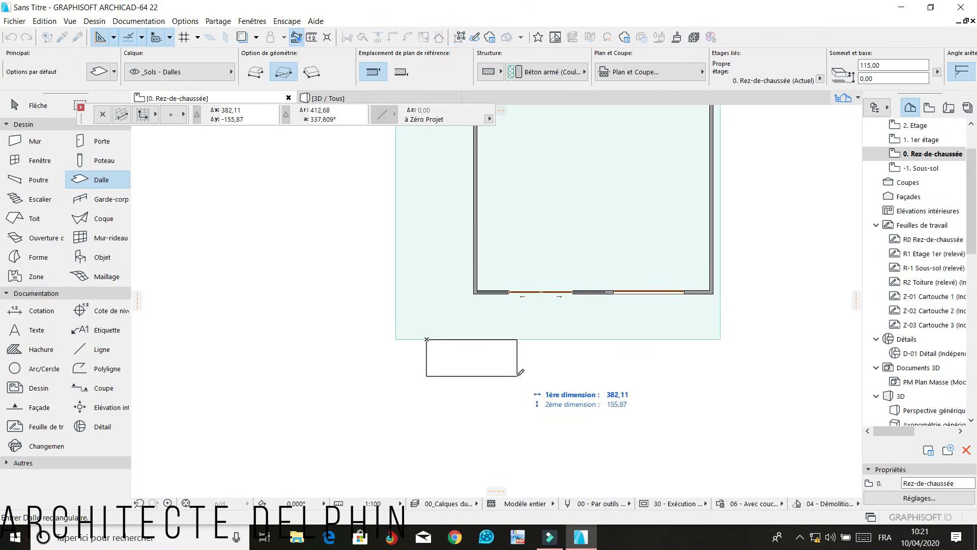
key("Tab")
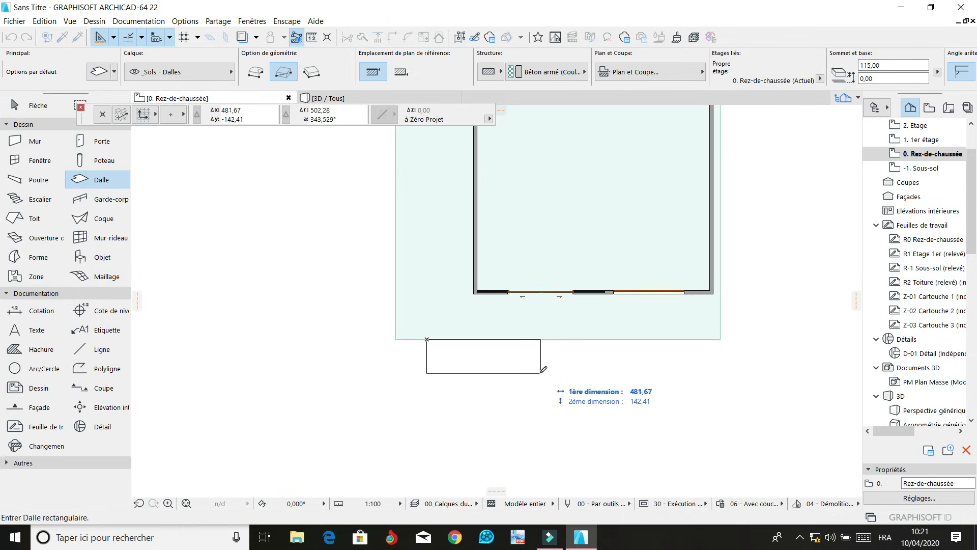
key("Tab")
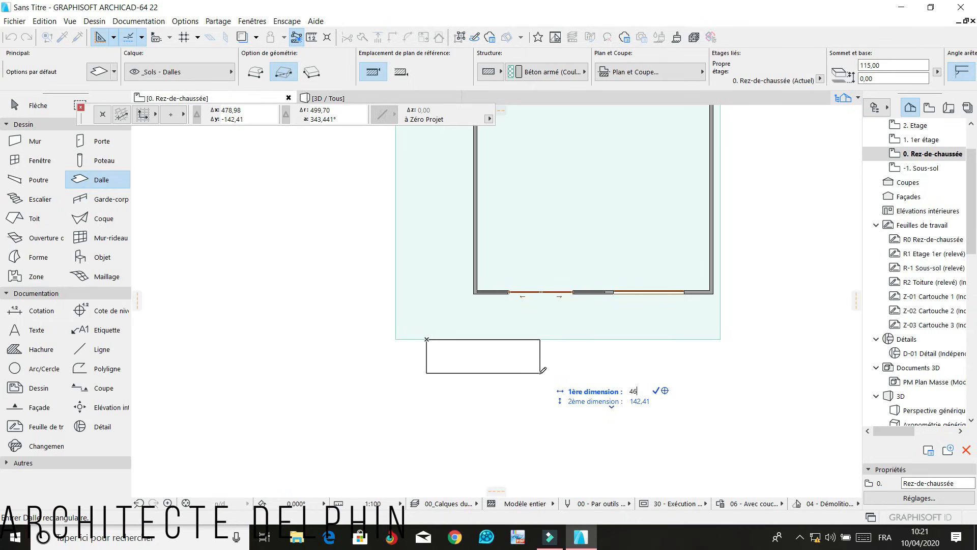
key("Tab")
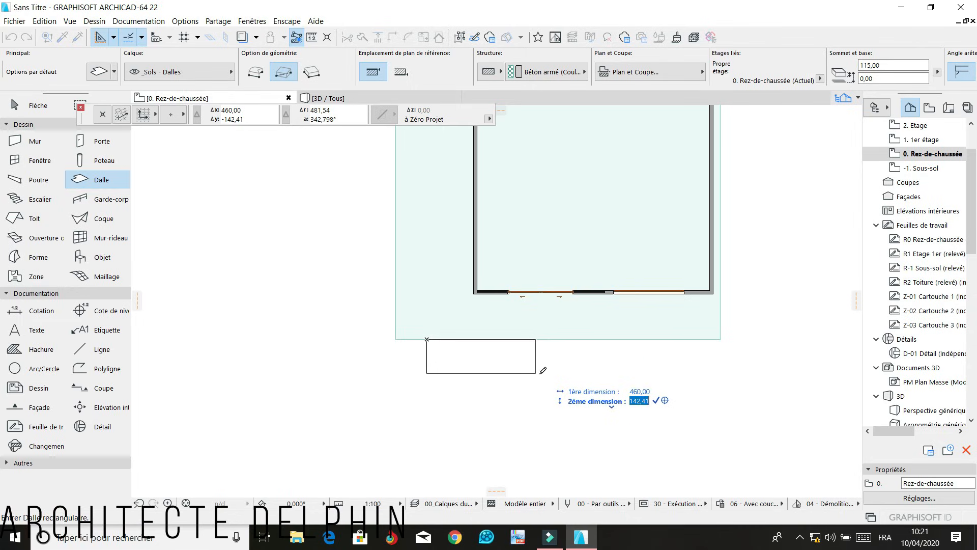
type("30")
key("Return")
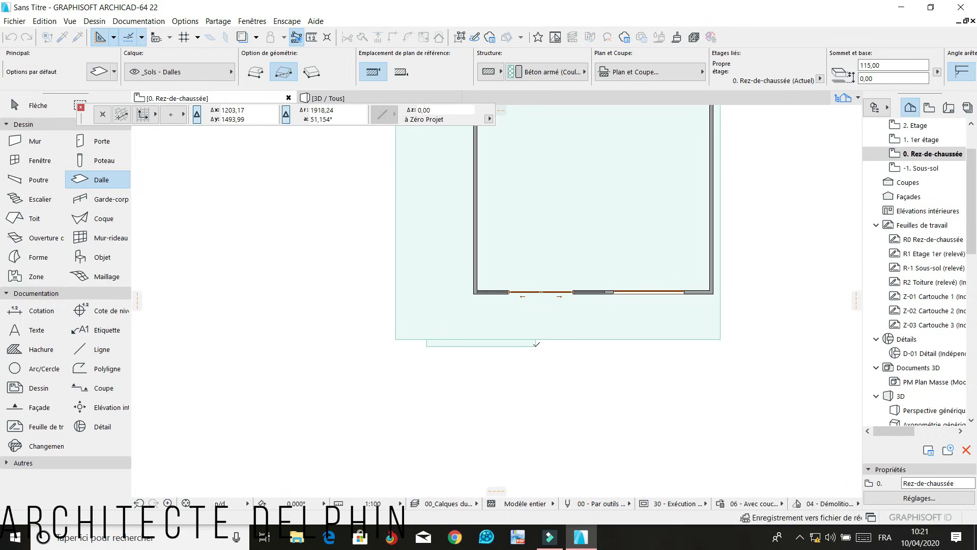
Make six copies of the narrow 460 by 30 slab, each offset 30 outward from the previous one
scroll(491, 349, "up", 4)
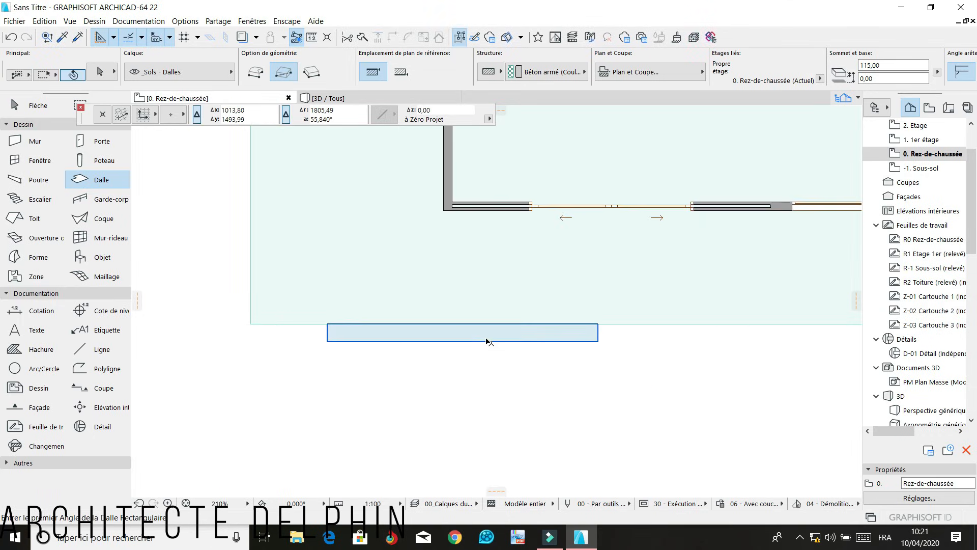
left_click(487, 337, "shift")
right_click(175, 177)
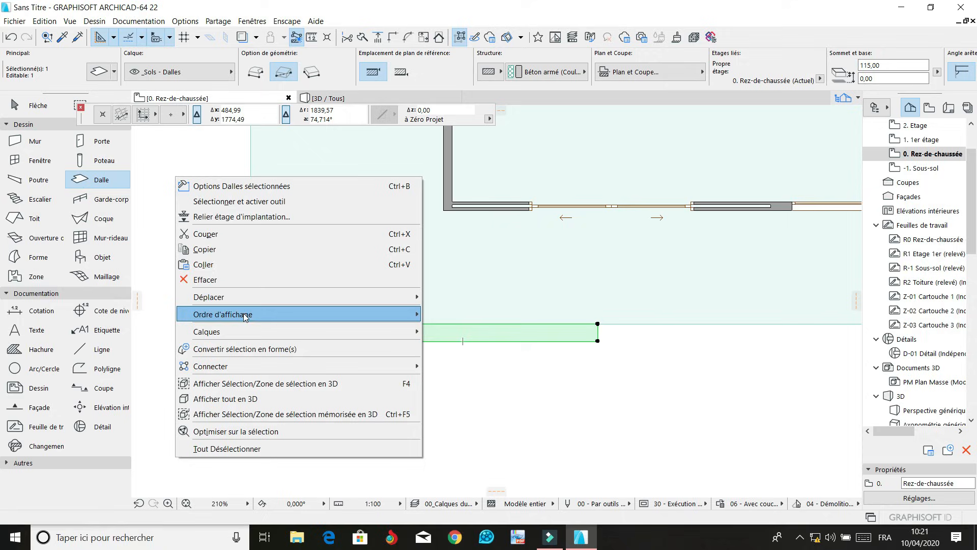
mouse_move(255, 300)
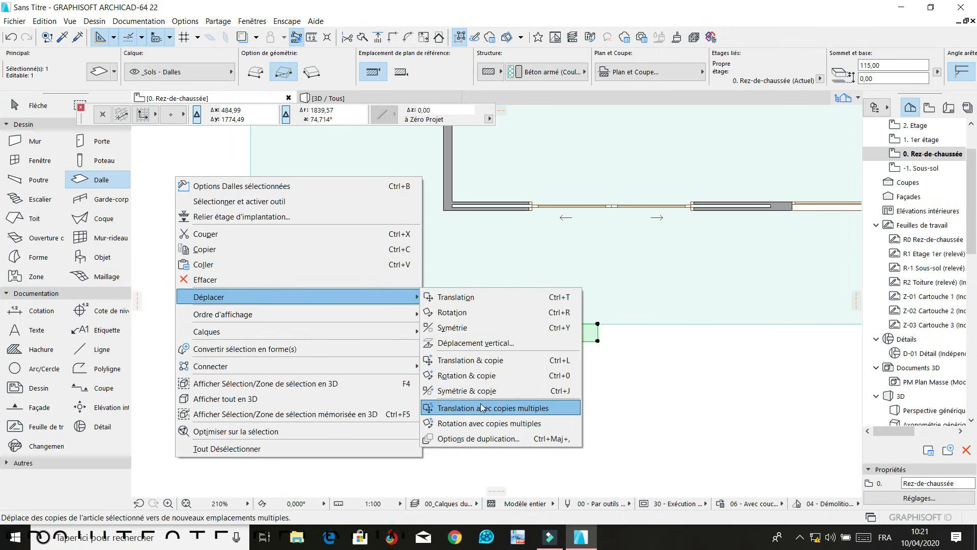
left_click(489, 406)
left_click(327, 324)
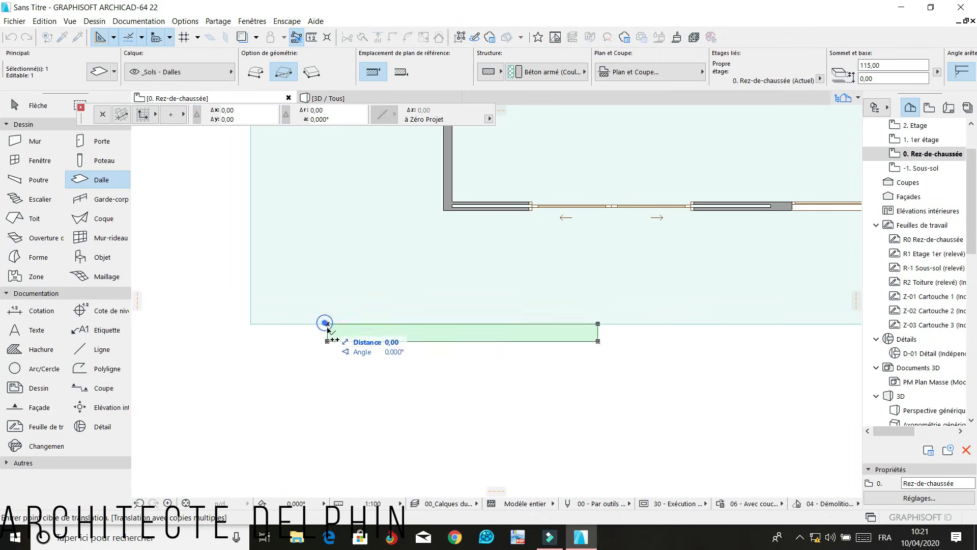
left_click(327, 359)
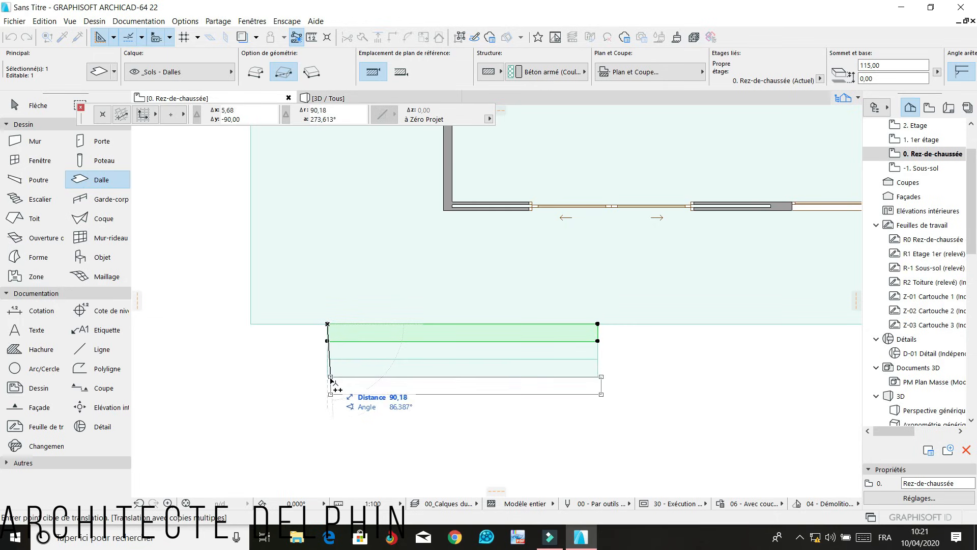
left_click(327, 377)
left_click(327, 394)
left_click(327, 412)
left_click(327, 430)
scroll(508, 337, "down", 3)
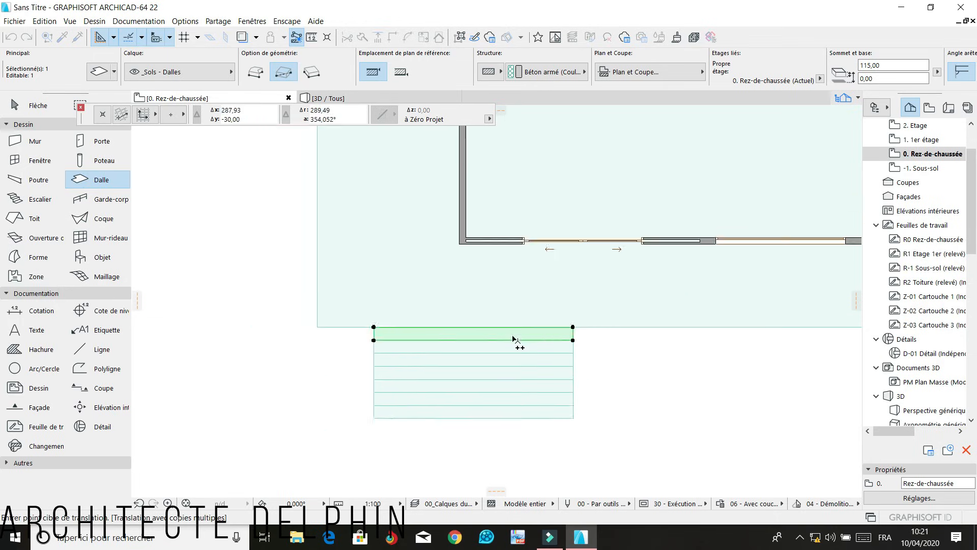
key("Escape")
scroll(577, 352, "up", 2)
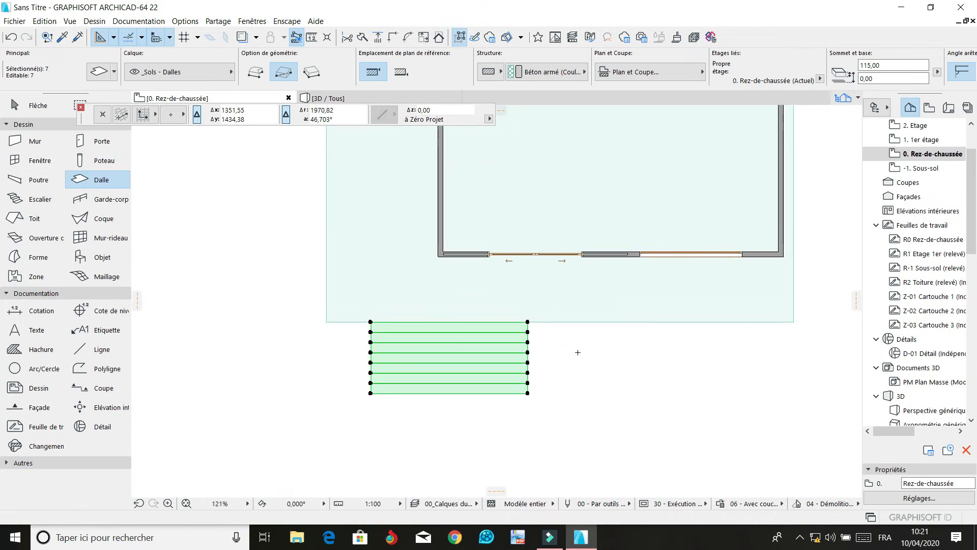
key("Escape")
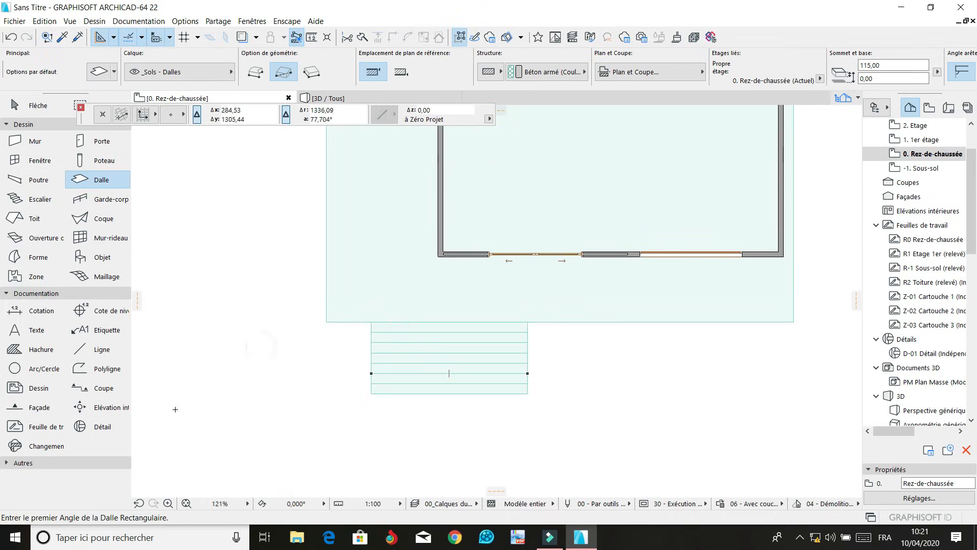
Place a vertical façade line beside the row of narrow slabs, looking toward them, and open its façade view
left_click(40, 407)
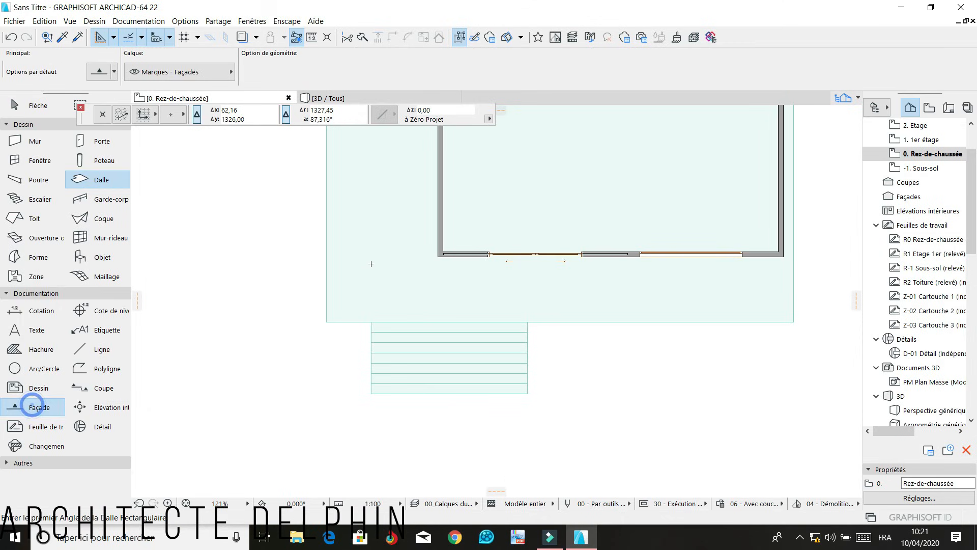
left_click(301, 210)
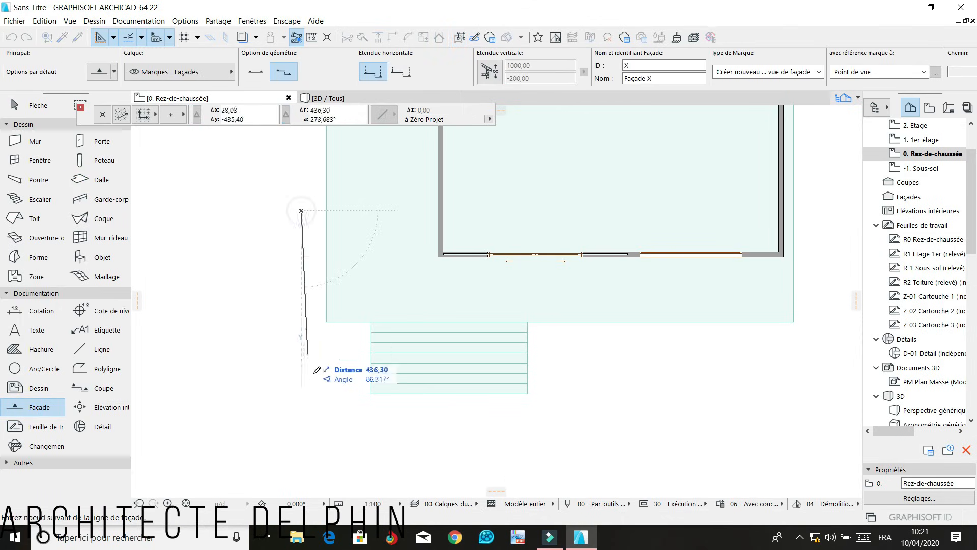
left_click(301, 408)
right_click(337, 413)
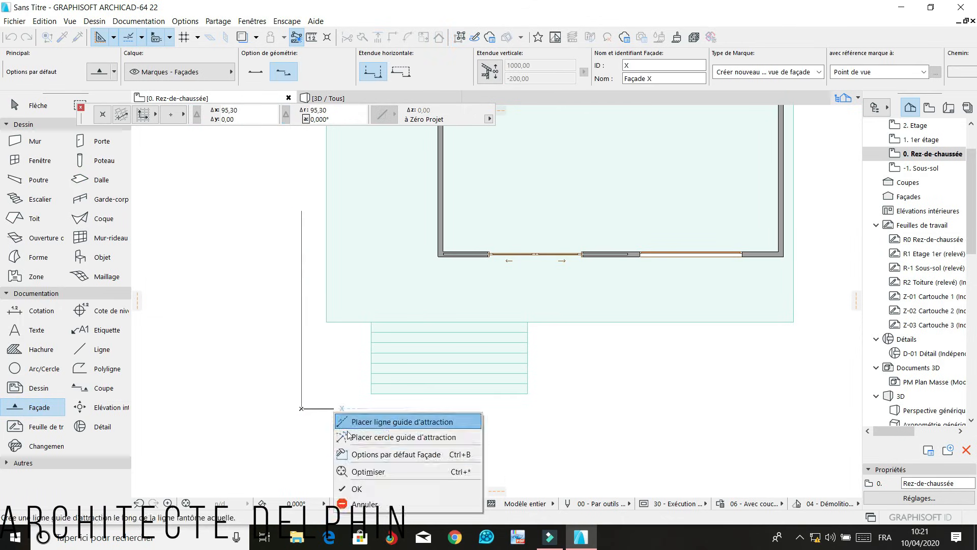
left_click(362, 489)
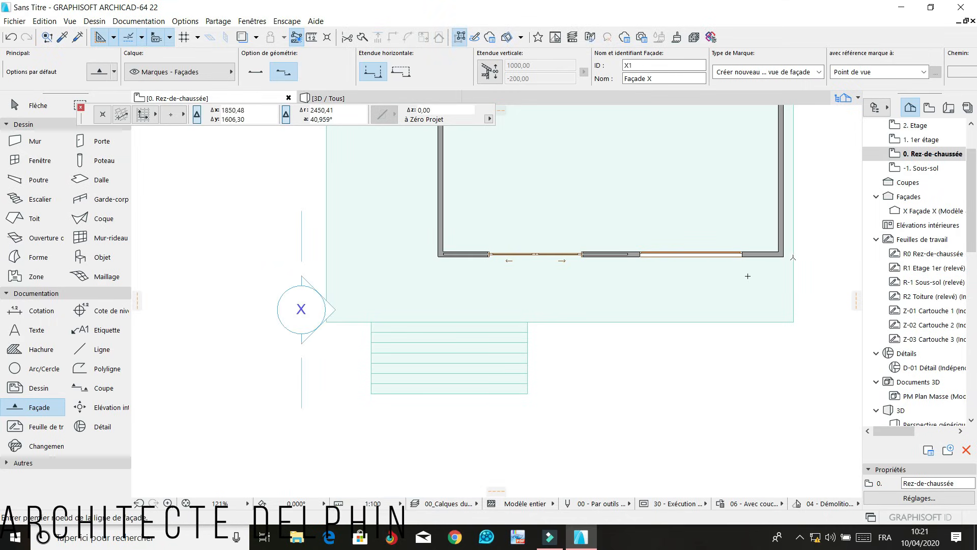
left_click(946, 212)
double_click(946, 212)
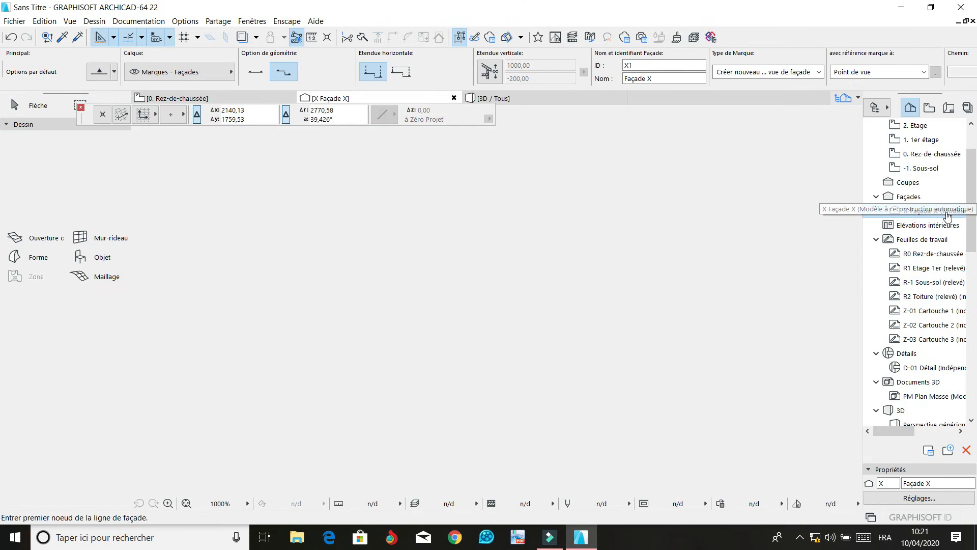
Set the thickness of the narrow slab adjoining the main slab to 100, lowering its upper edge
scroll(574, 437, "up", 4)
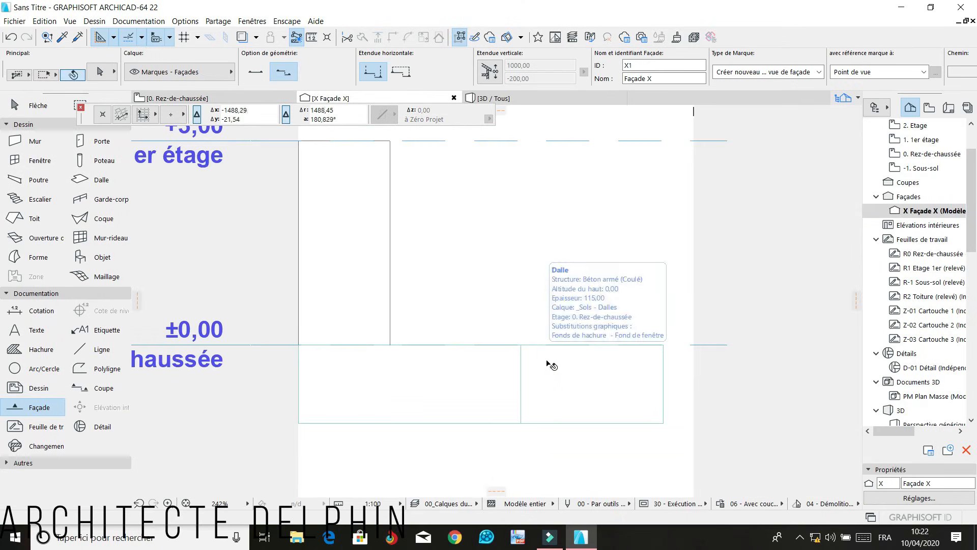
left_click(535, 357)
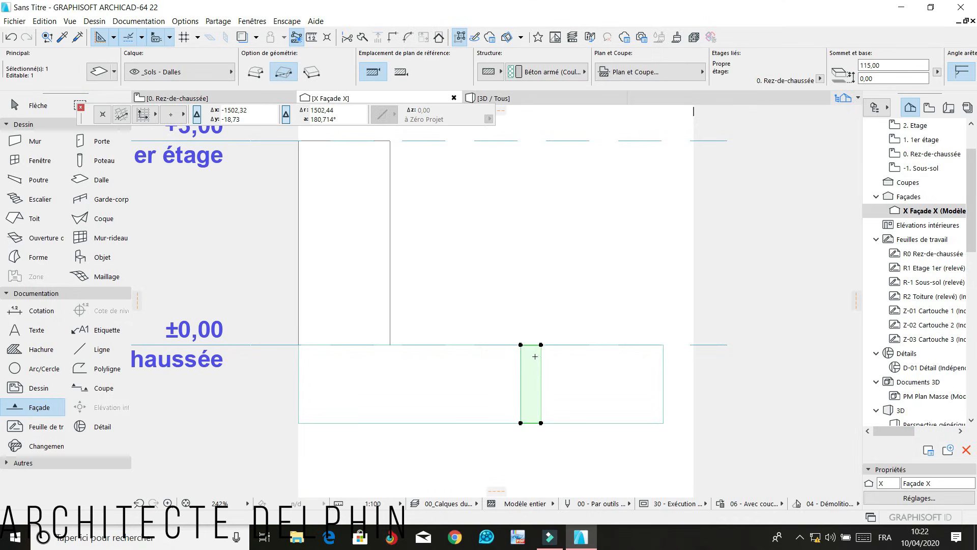
scroll(529, 393, "up", 2)
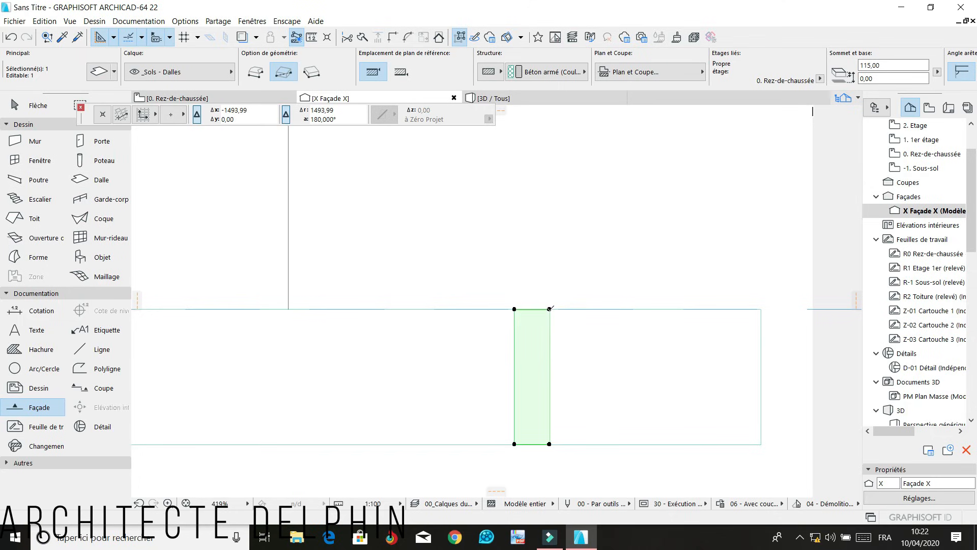
left_click(549, 308)
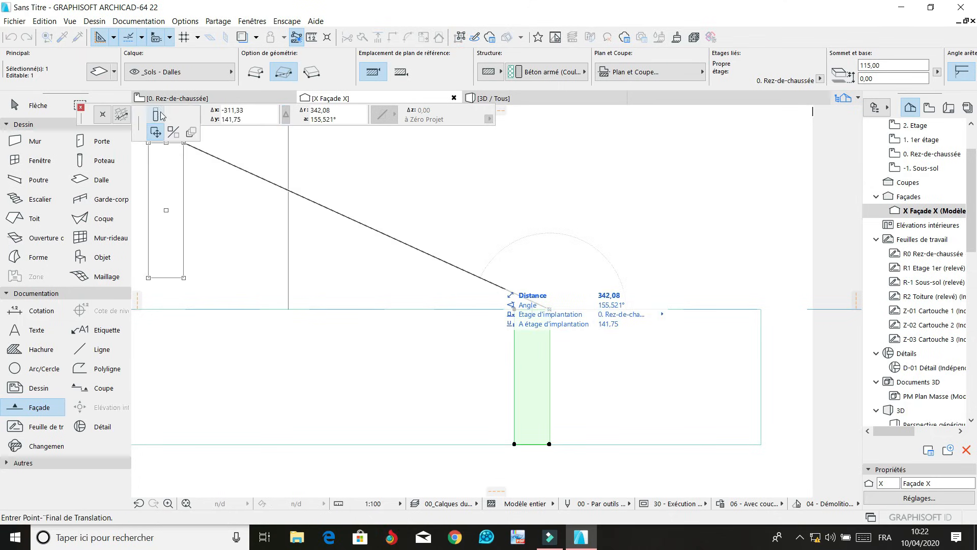
left_click(156, 115)
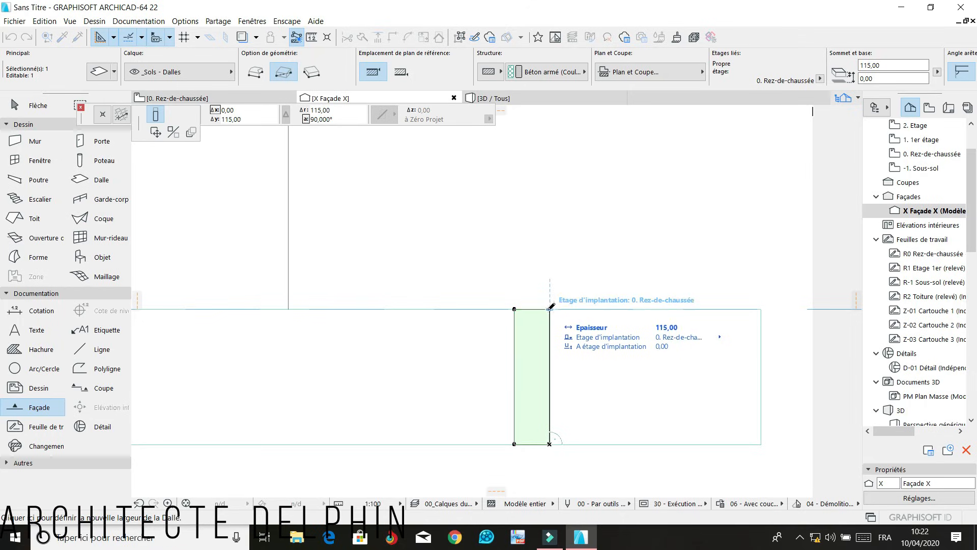
type("1")
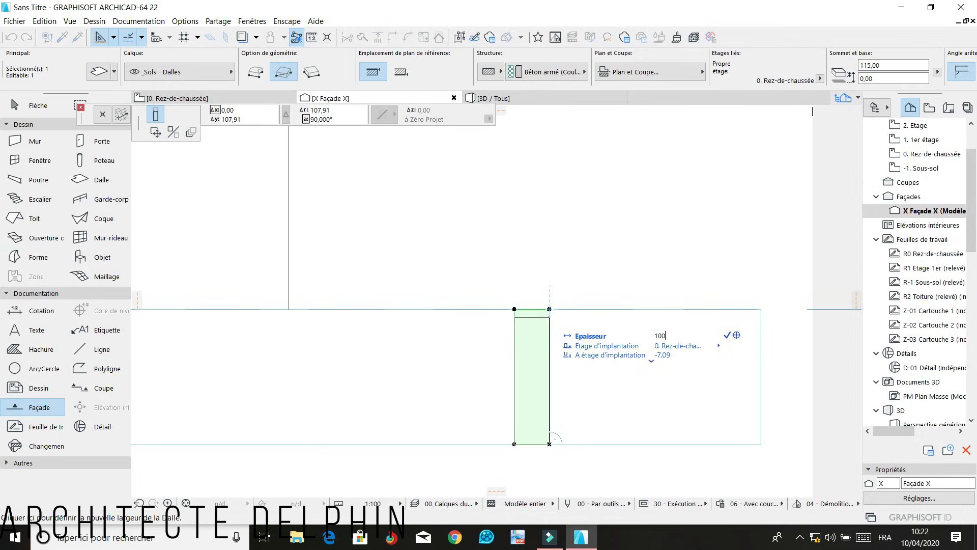
key("Return")
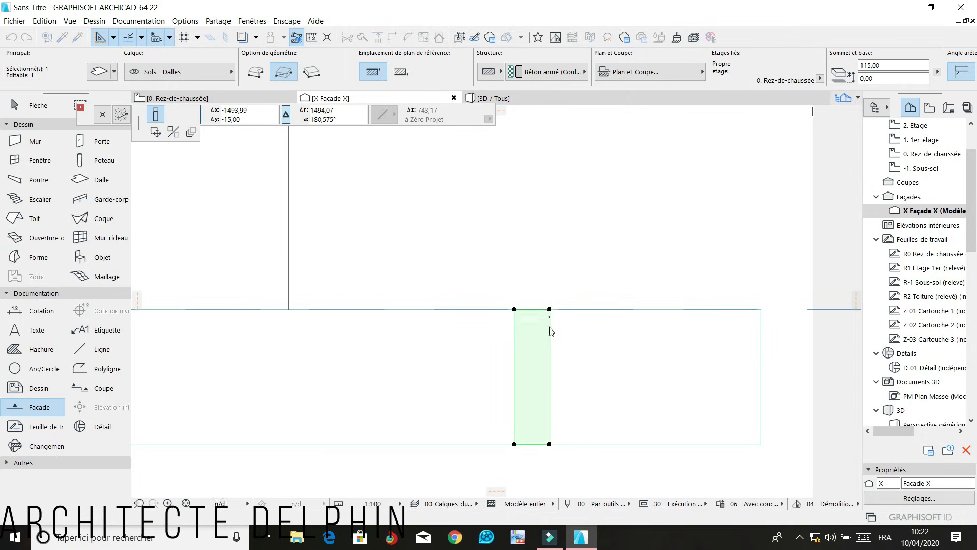
left_click(562, 283)
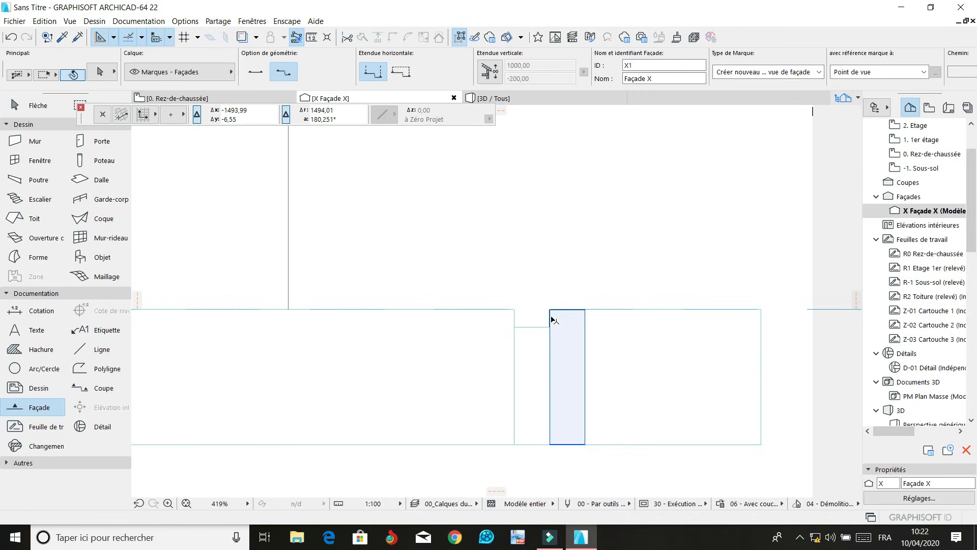
Lower the second step slab's upper edge to the level of the first step
left_click(550, 316, "shift")
left_click(585, 309)
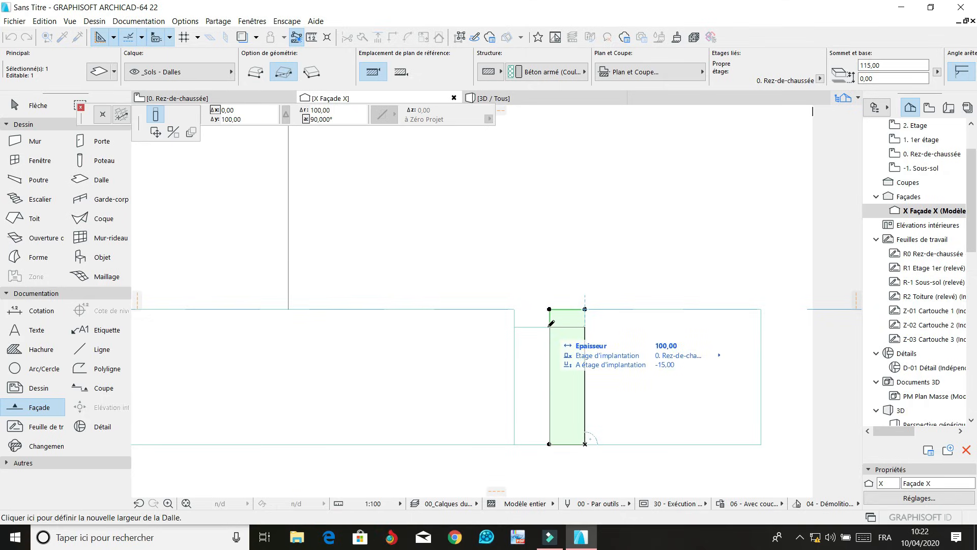
left_click(585, 327)
Set the second step slab's thickness to 75
left_click(585, 327)
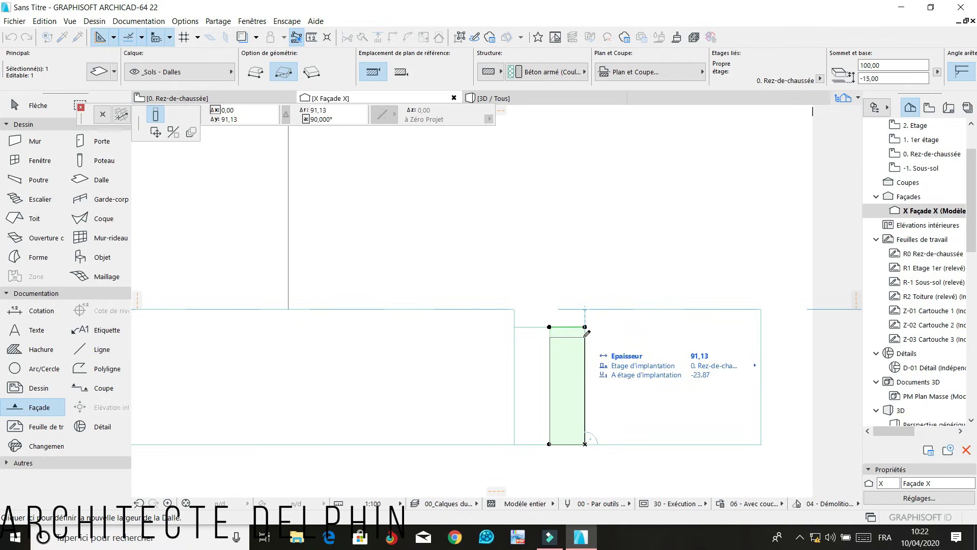
type("75")
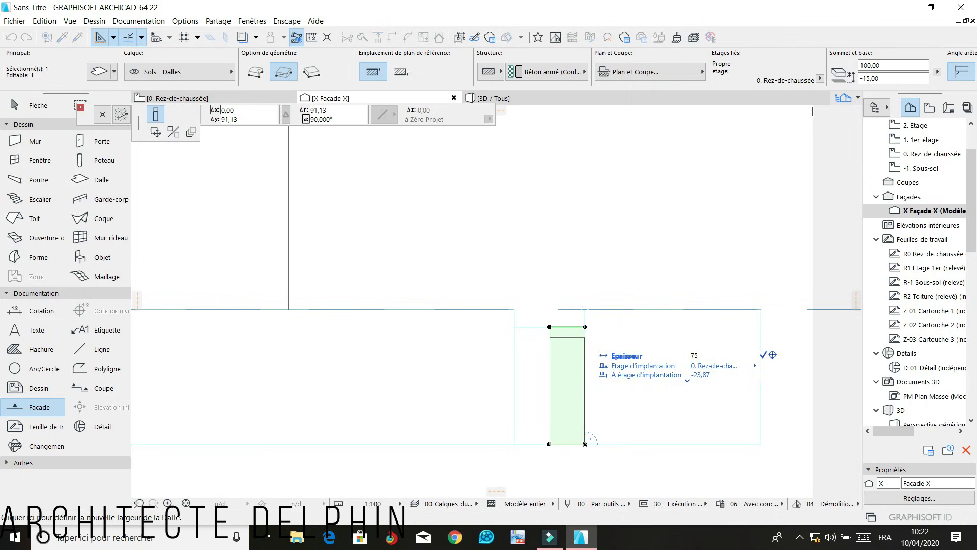
key("Return")
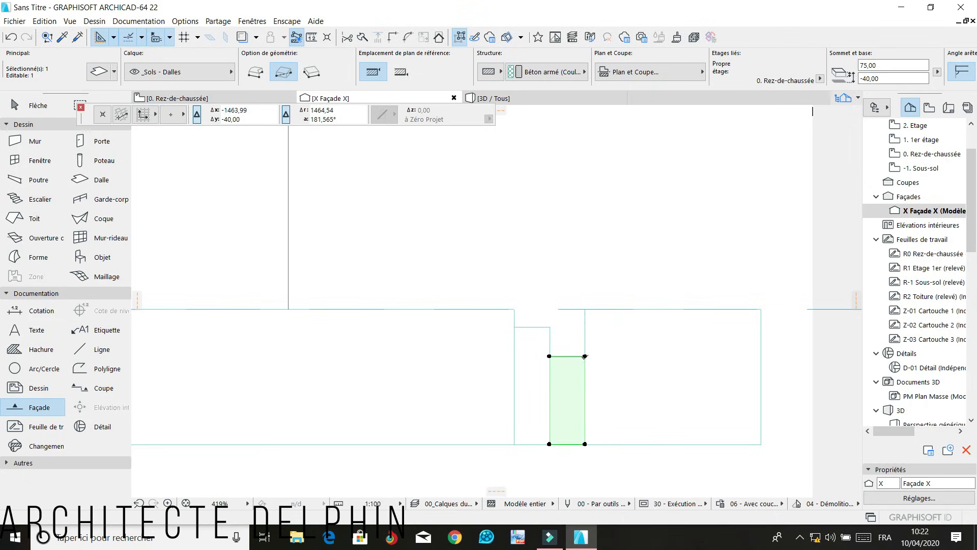
Set the second step slab's thickness to 85 and deselect it
left_click(585, 355)
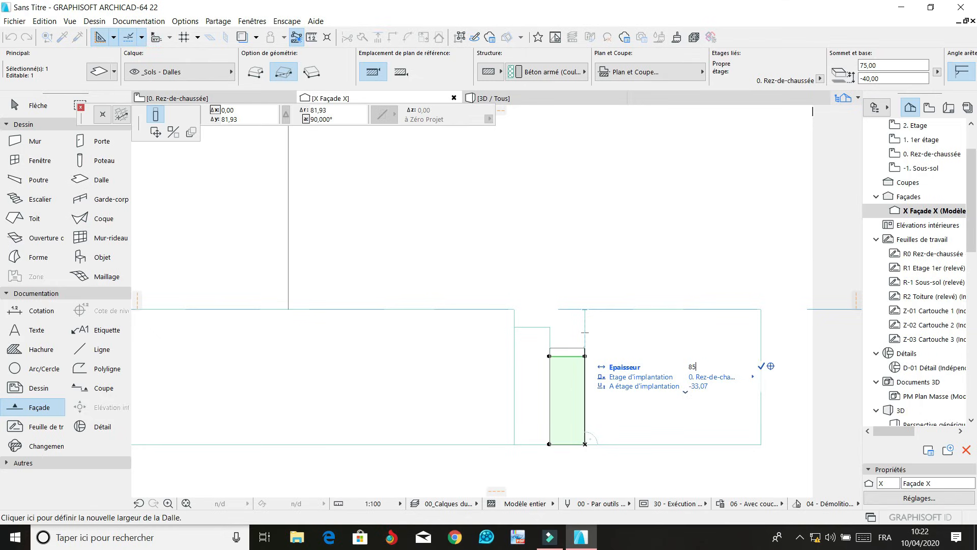
left_click(584, 344)
left_click(537, 293)
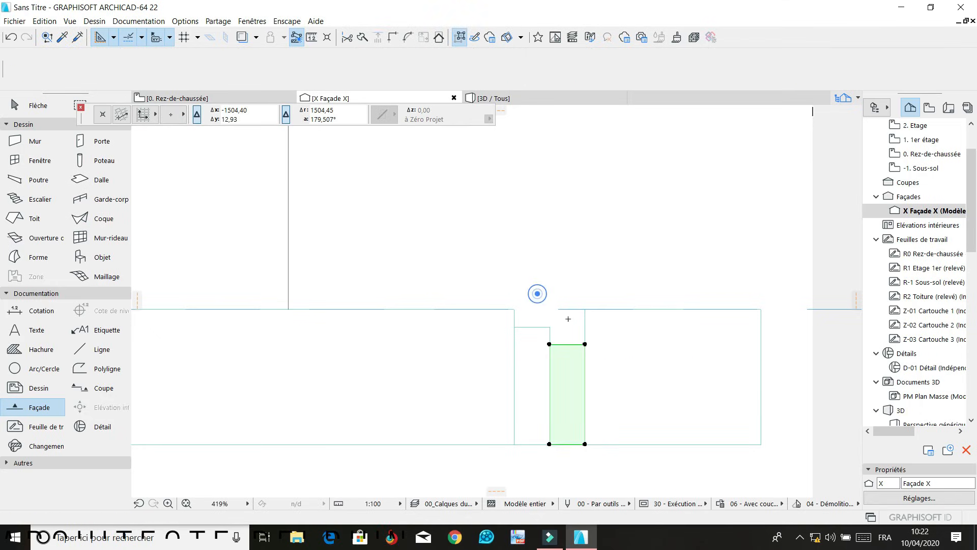
Lower the third step slab's upper edge to the second step's level, then reduce its thickness to 70
left_click(590, 332, "shift")
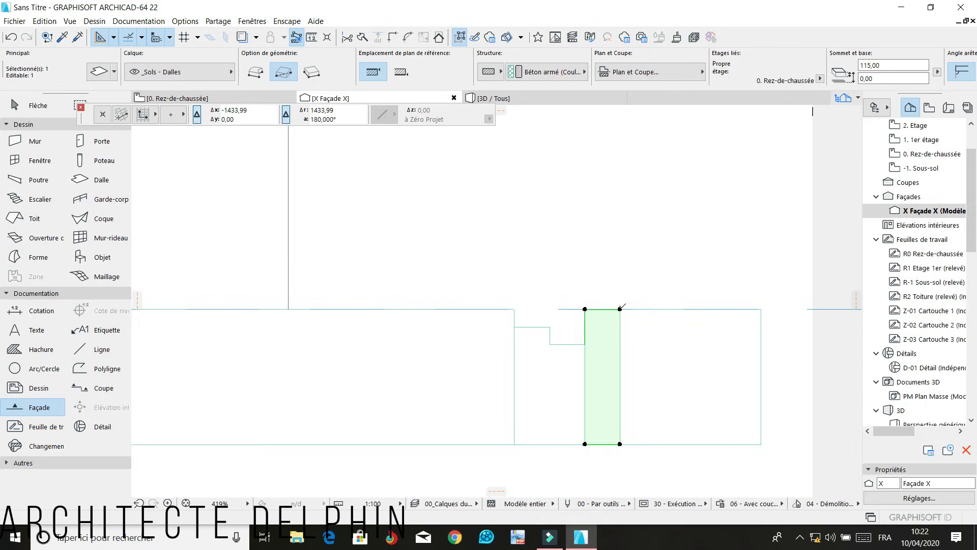
left_click(585, 346)
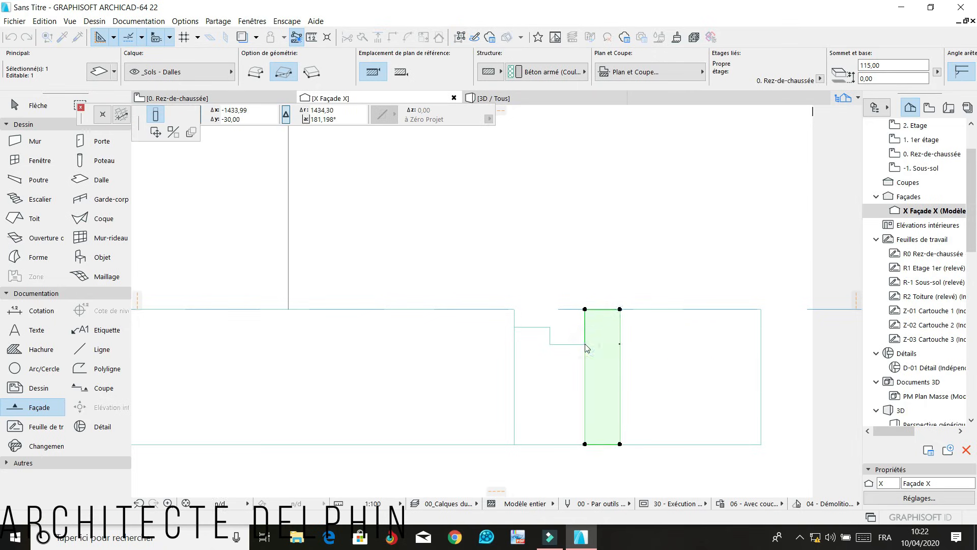
left_click(586, 348)
left_click(620, 345)
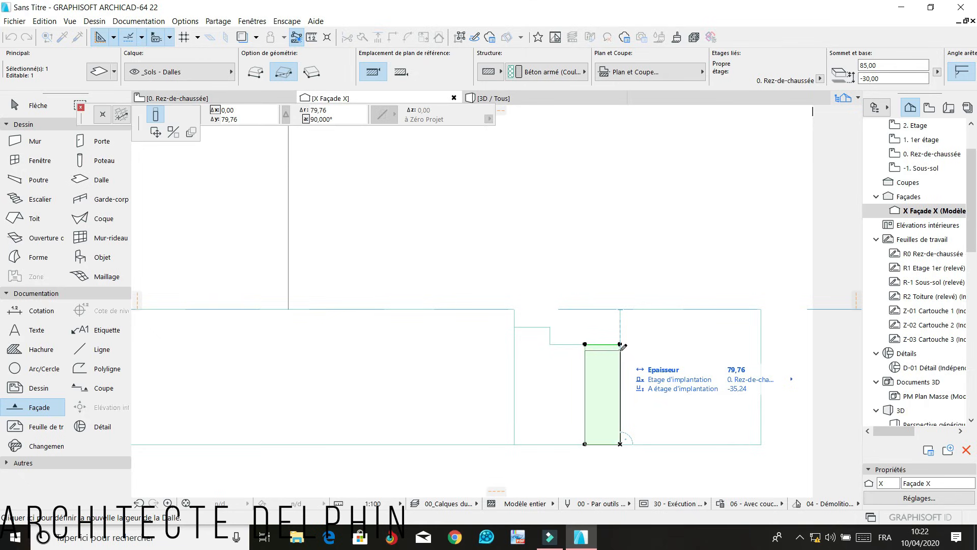
type("70")
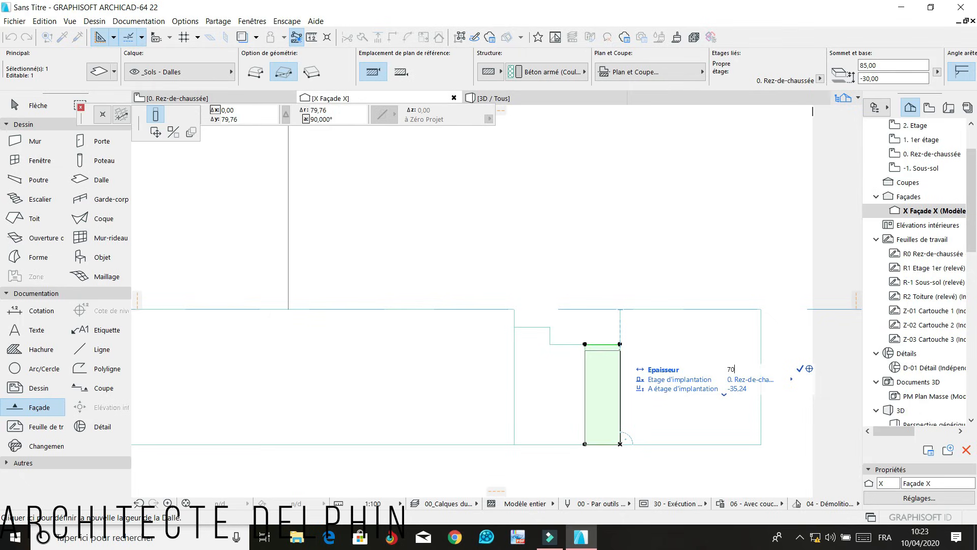
key("Return")
left_click(621, 361)
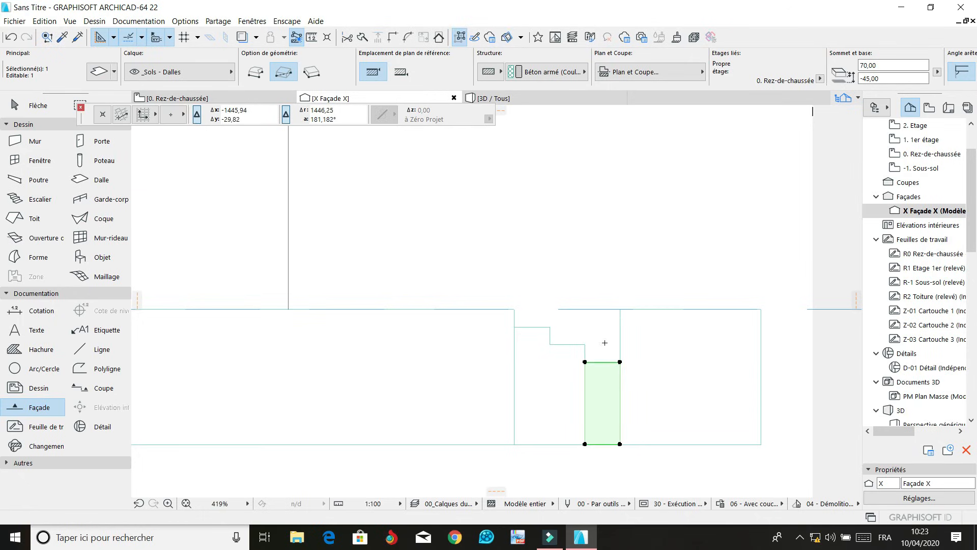
key("Escape")
Lower the fourth step slab's upper edge to the level of the third step
left_click(626, 310, "shift")
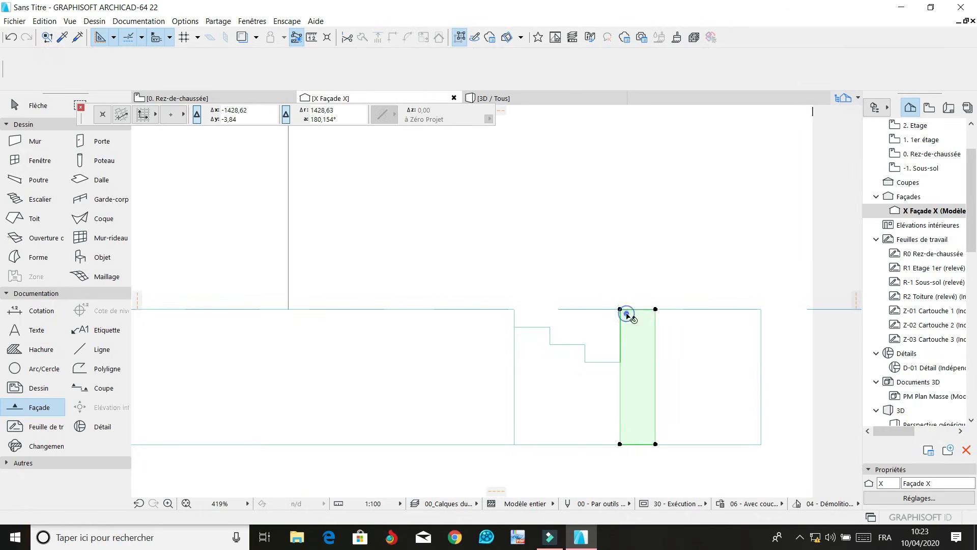
left_click(655, 308)
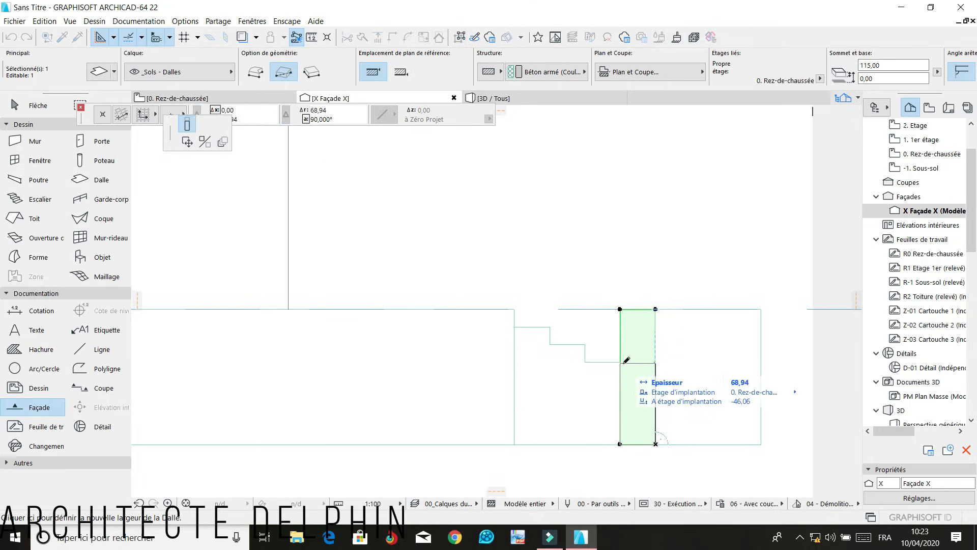
left_click(656, 361)
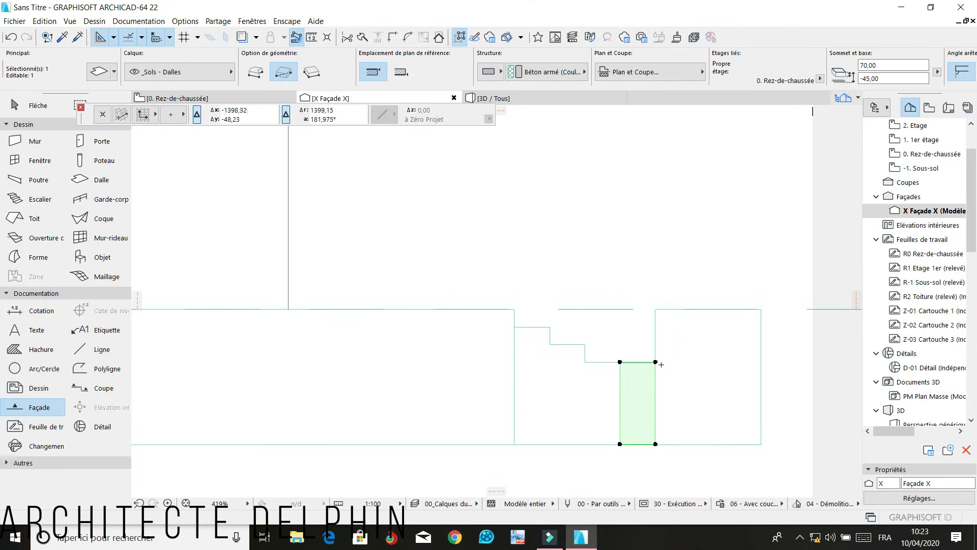
Reduce the fourth step slab's thickness to 55 and deselect it
left_click(656, 362)
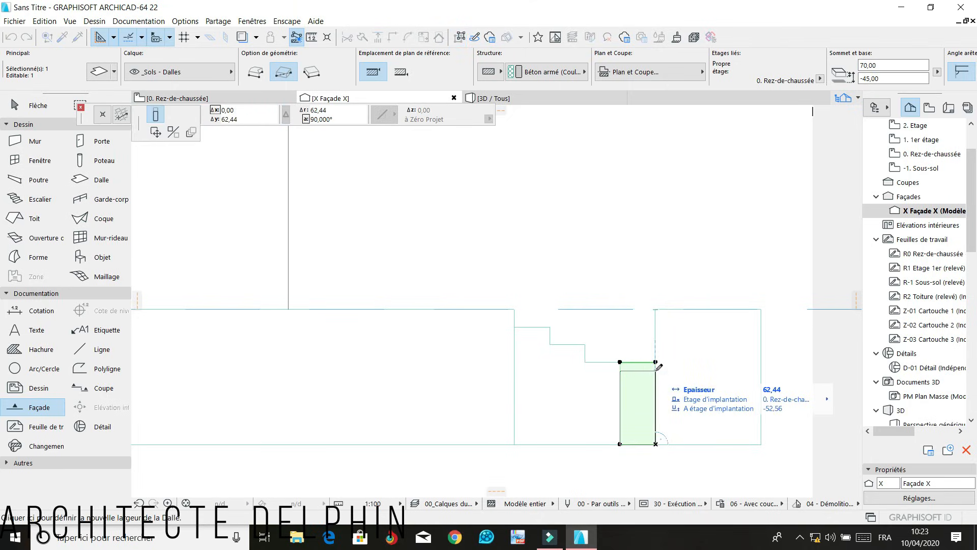
left_click(655, 380)
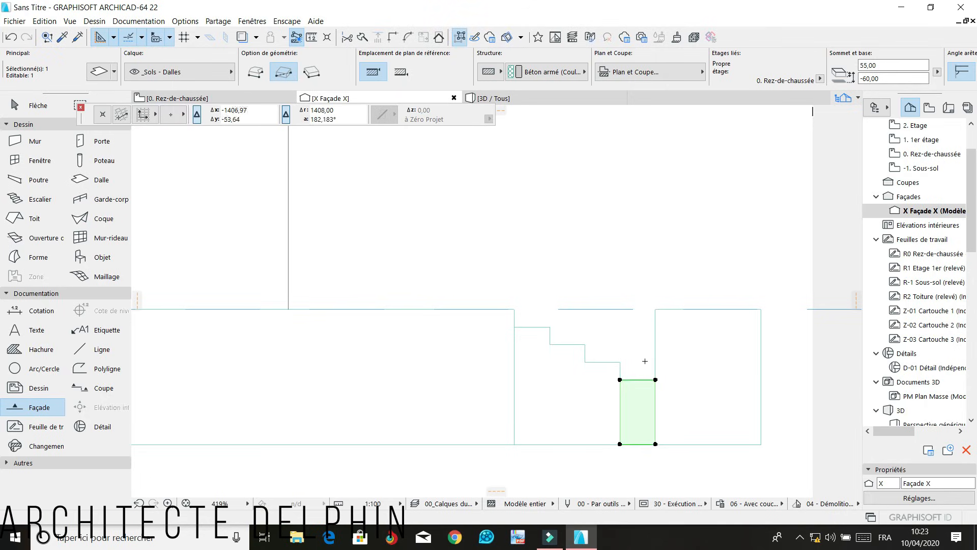
left_click(631, 340)
Lower the fifth step slab's upper edge to the level of the fourth step
left_click(670, 341, "shift")
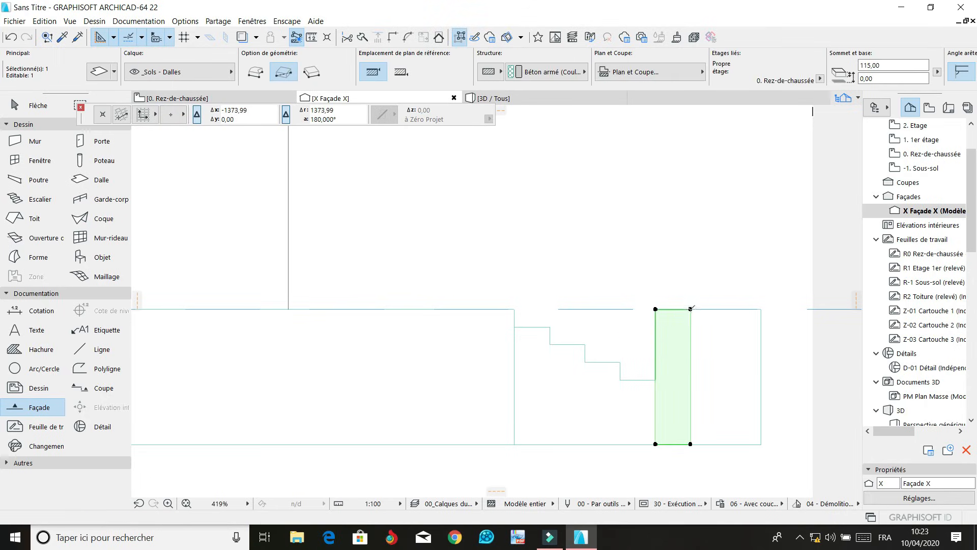
left_click(691, 309)
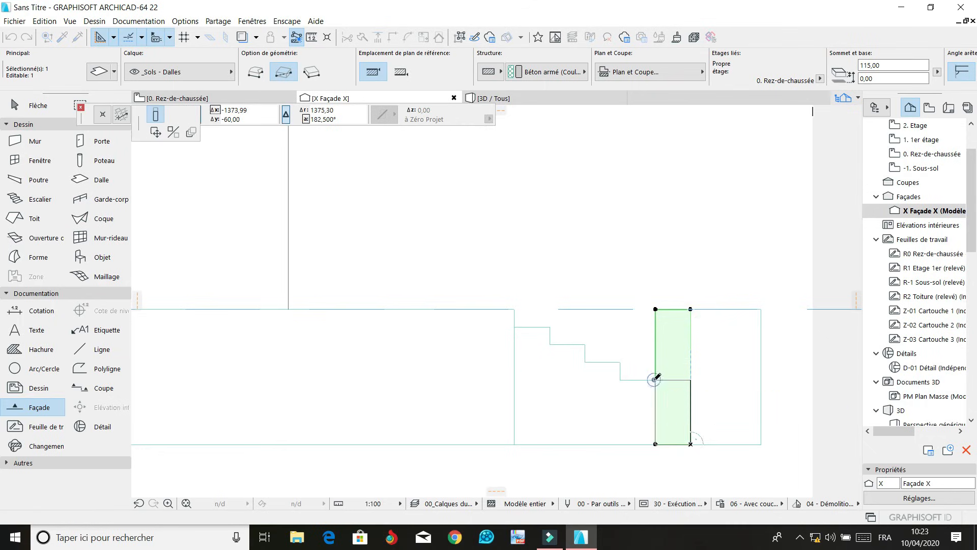
left_click(672, 382)
Set the fifth step slab's thickness to 35, correct it to 40, and deselect the slab
left_click(690, 380)
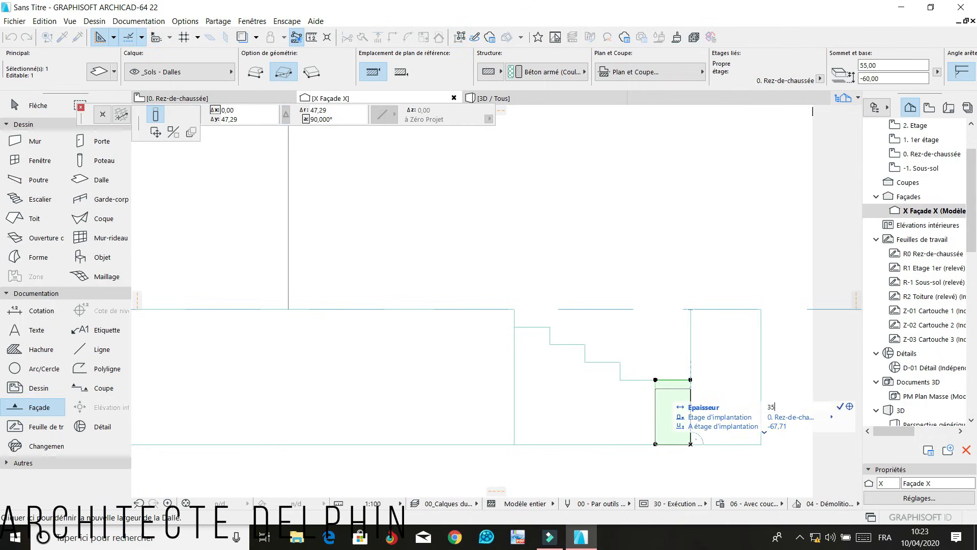
left_click(692, 407)
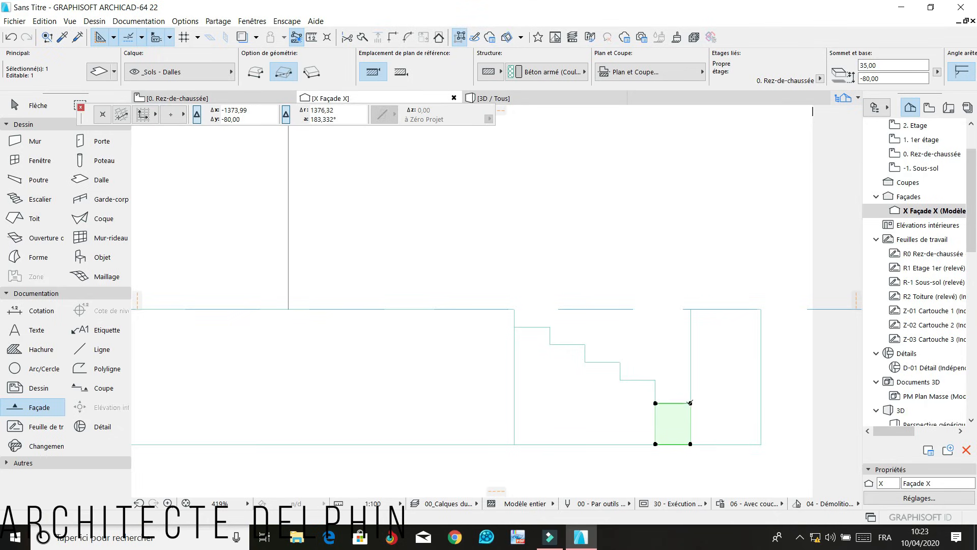
left_click(690, 403)
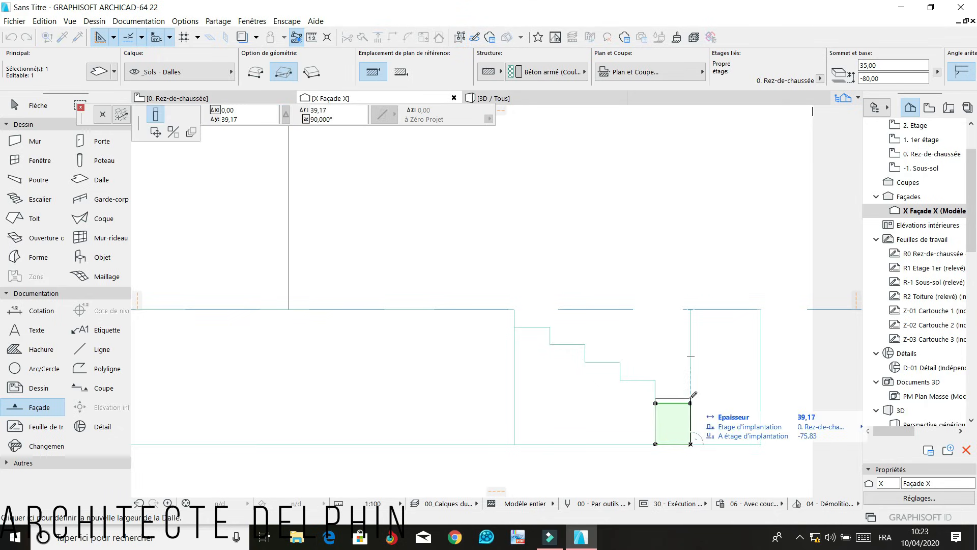
type("40")
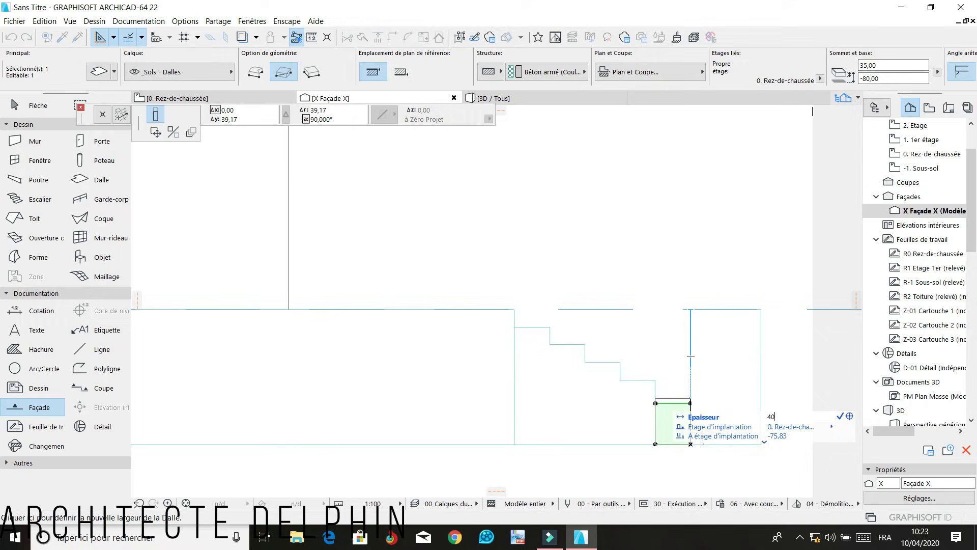
key("Return")
left_click(675, 379)
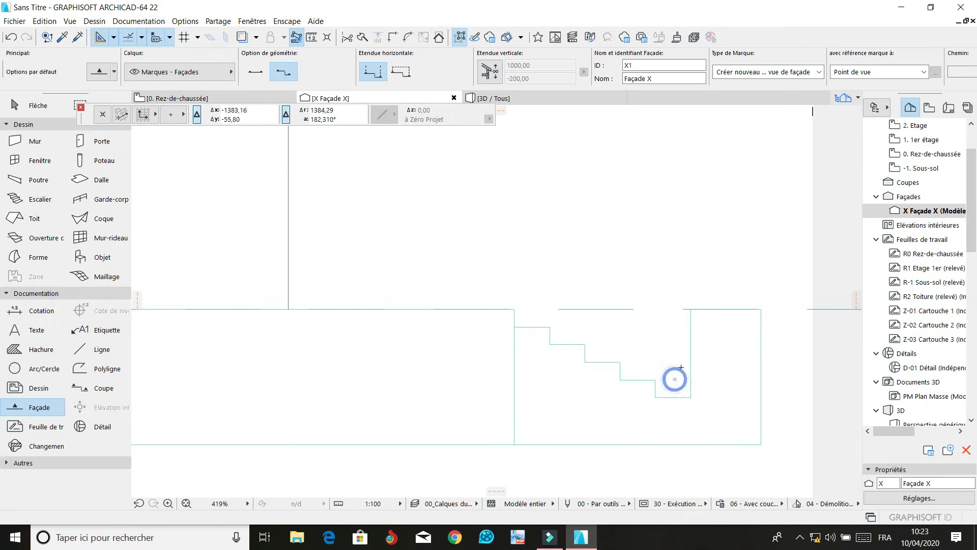
Lower the sixth step slab's upper edge to the fifth step's level, then reduce its thickness to 25
left_click(698, 330)
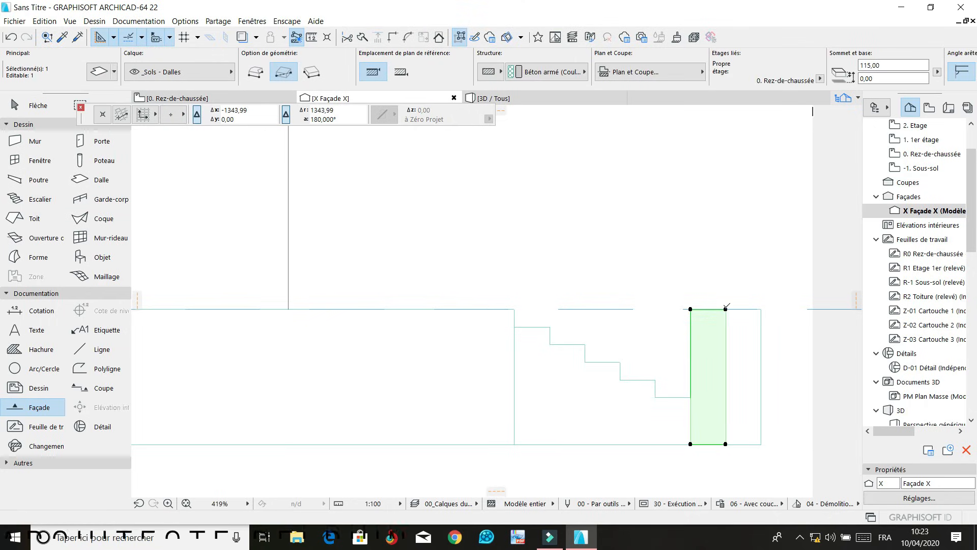
left_click(725, 309)
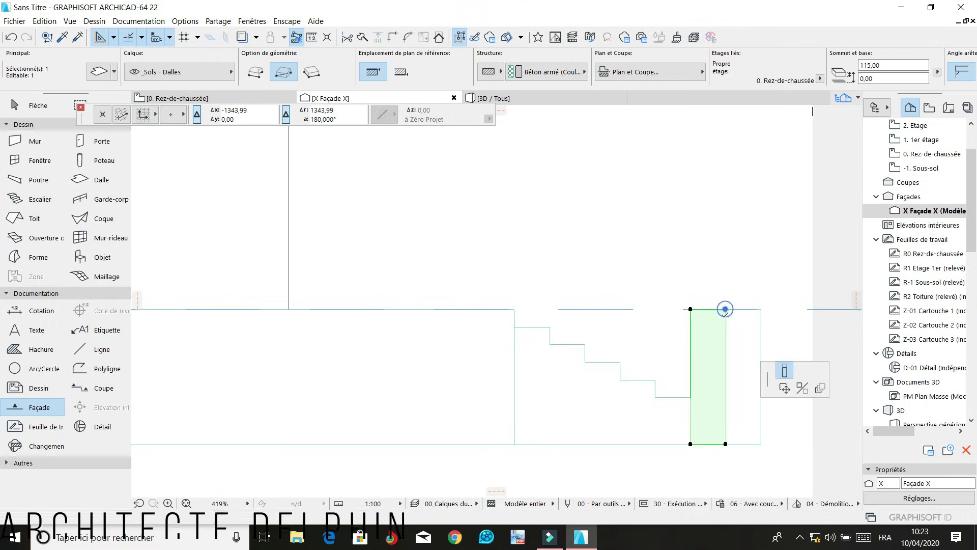
left_click(691, 398)
left_click(726, 396)
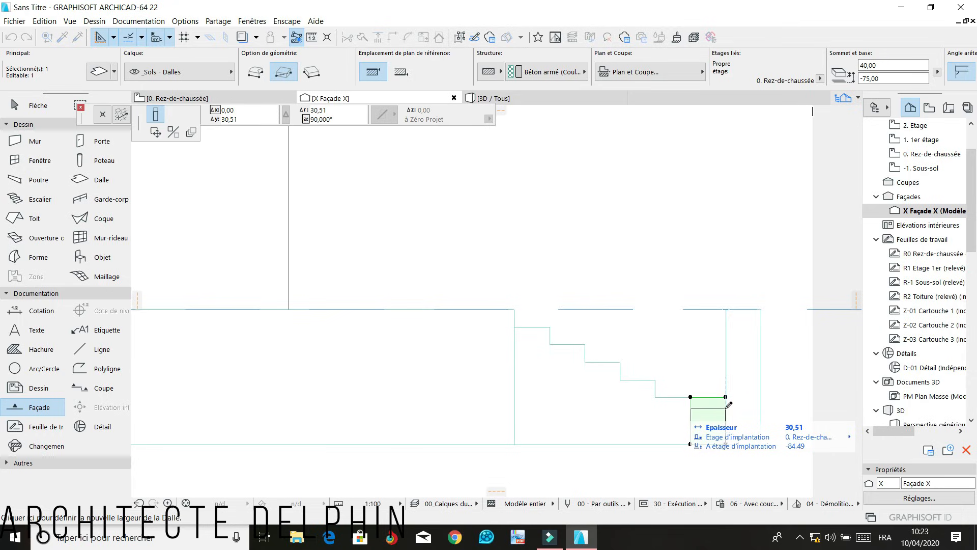
type("25")
key("Return")
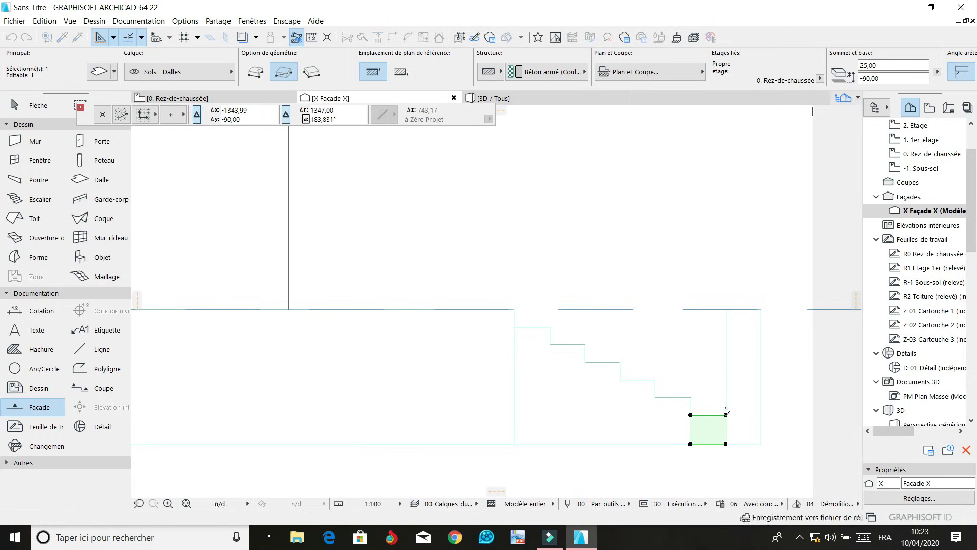
key("Escape")
Lower the seventh step slab's upper edge to the sixth step's level, then reduce its thickness to 10
left_click(731, 358, "shift")
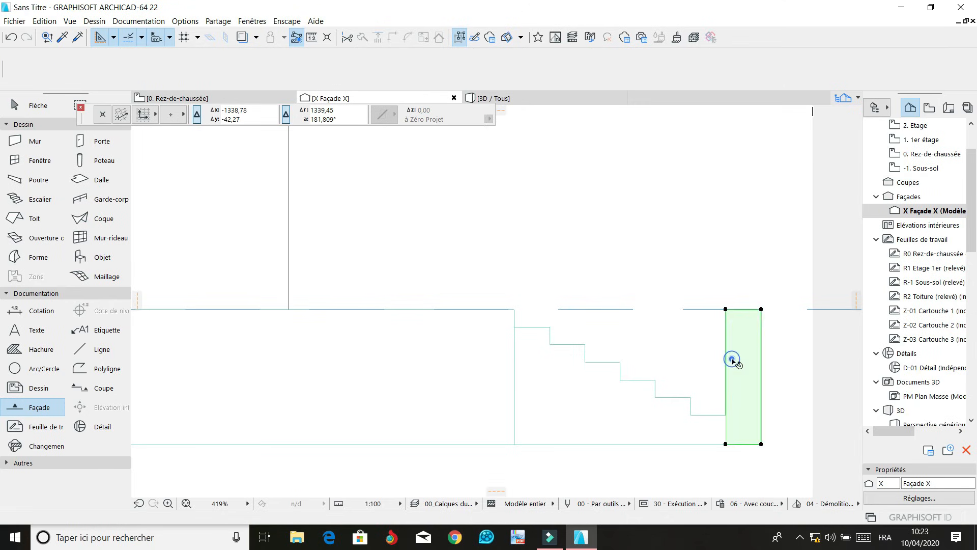
left_click(730, 308)
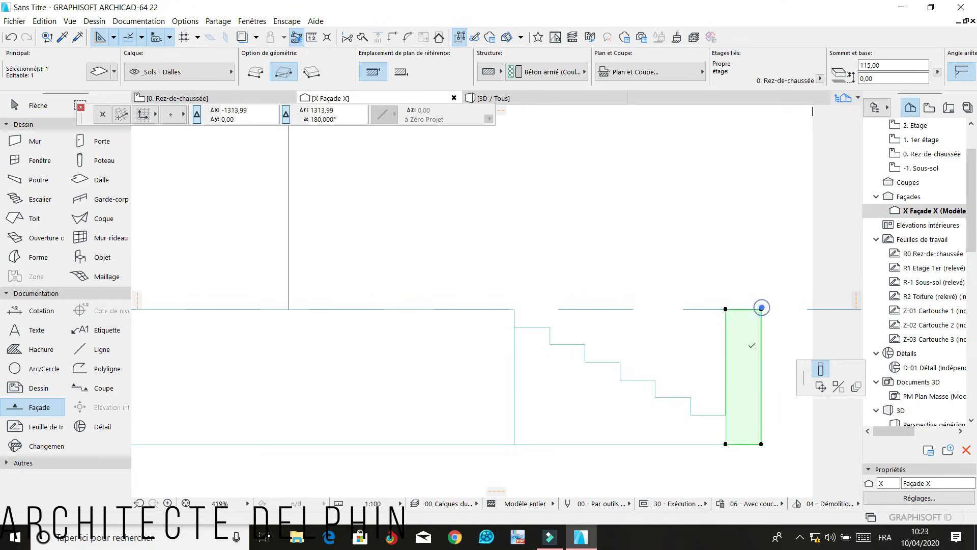
left_click(728, 415)
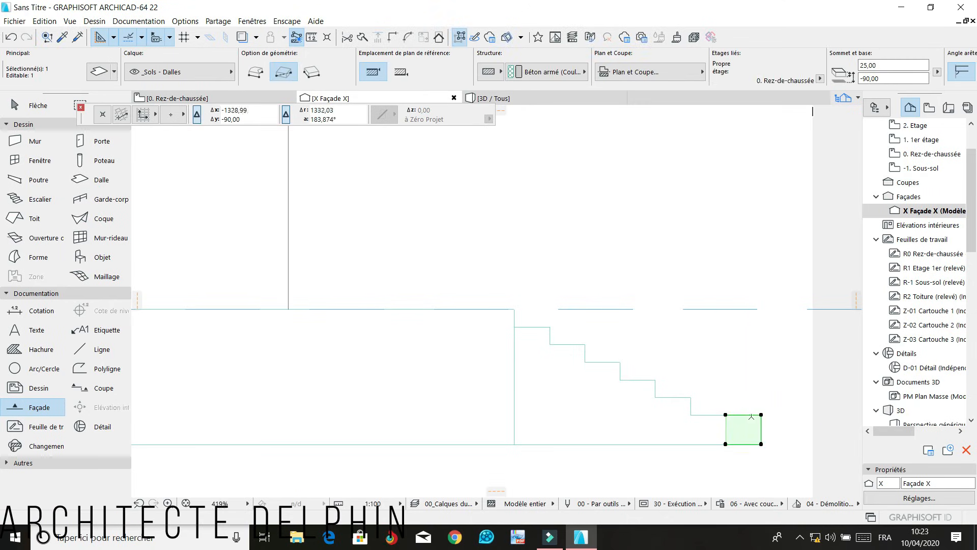
left_click(761, 414)
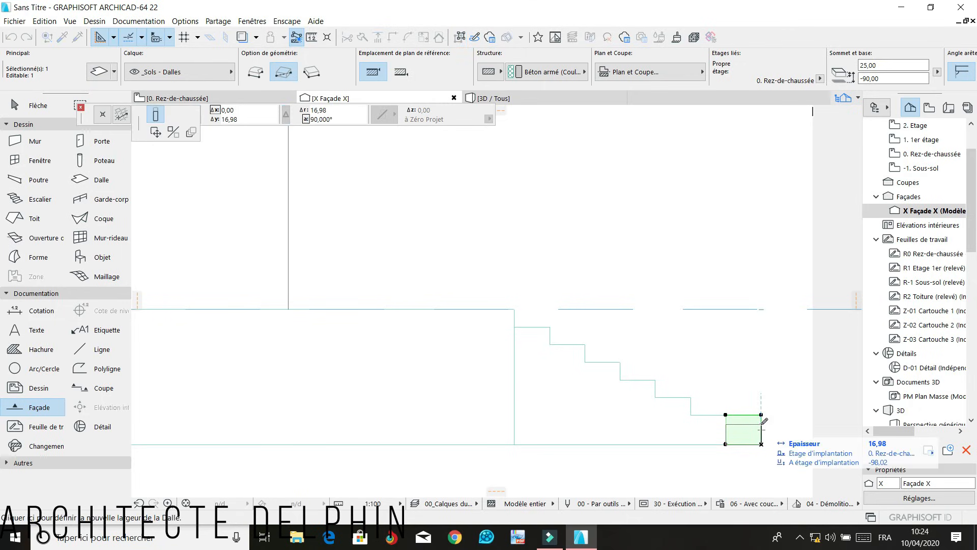
left_click(761, 432)
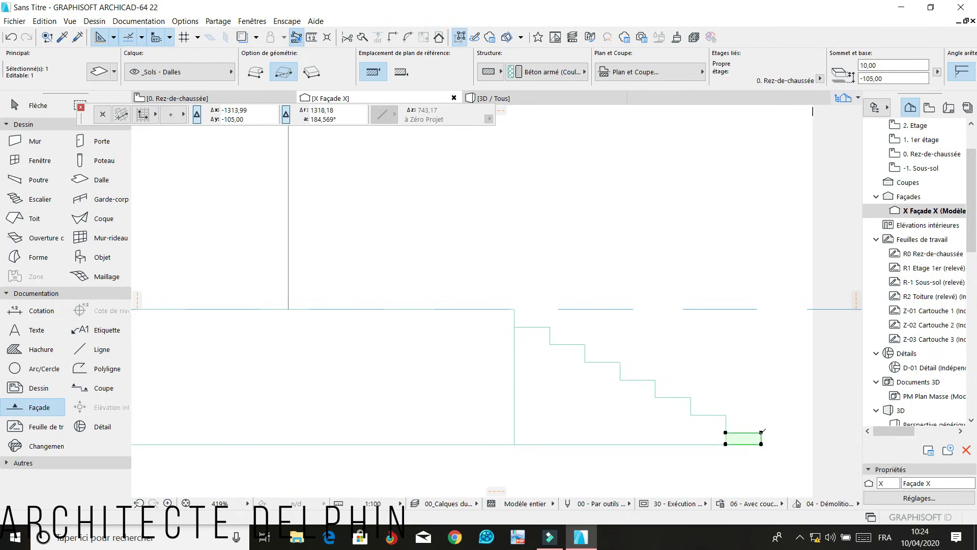
key("Escape")
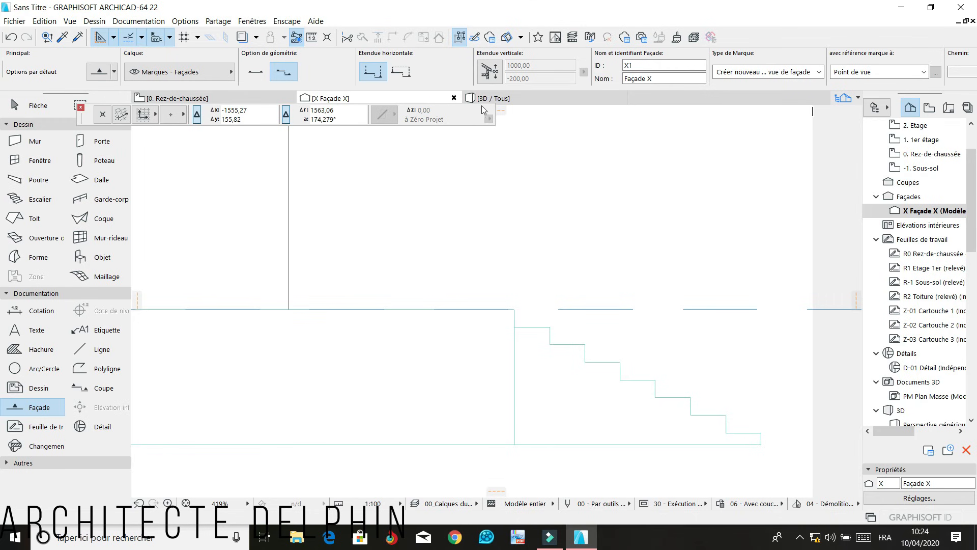
Inspect the steps in 3D, then move all seven step slabs about 34 along the terrace edge towards the façade marker in the ground-floor plan
left_click(486, 99)
left_click_drag(484, 374, 558, 386)
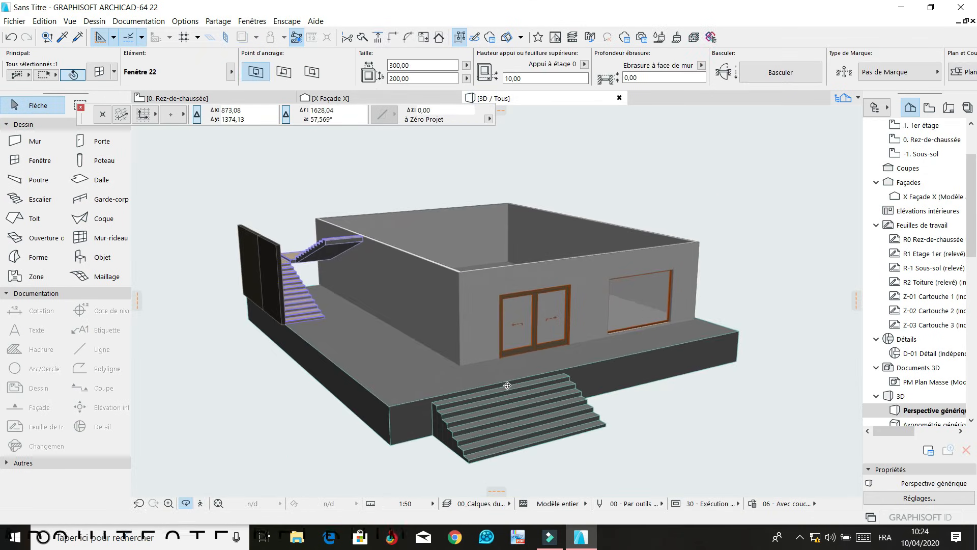
left_click(167, 100)
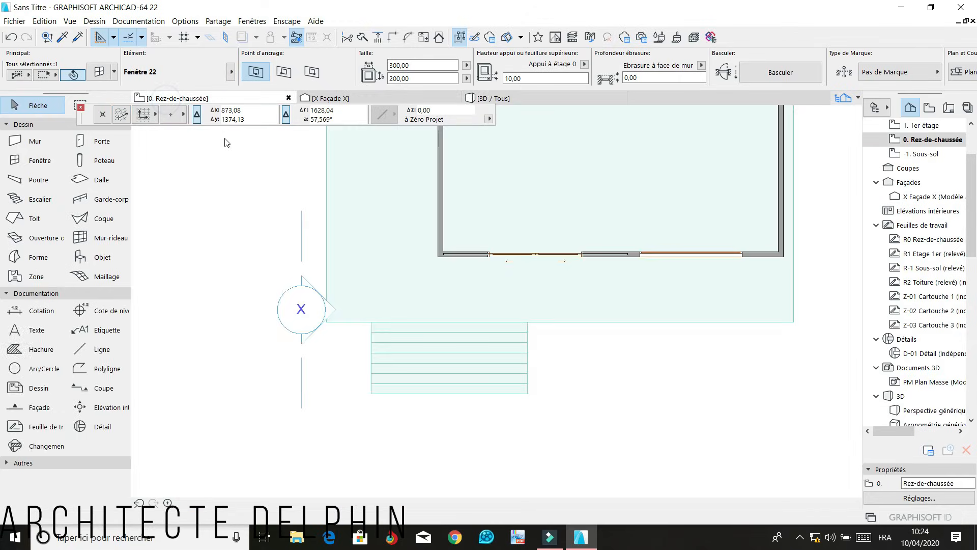
left_click_drag(348, 315, 548, 421)
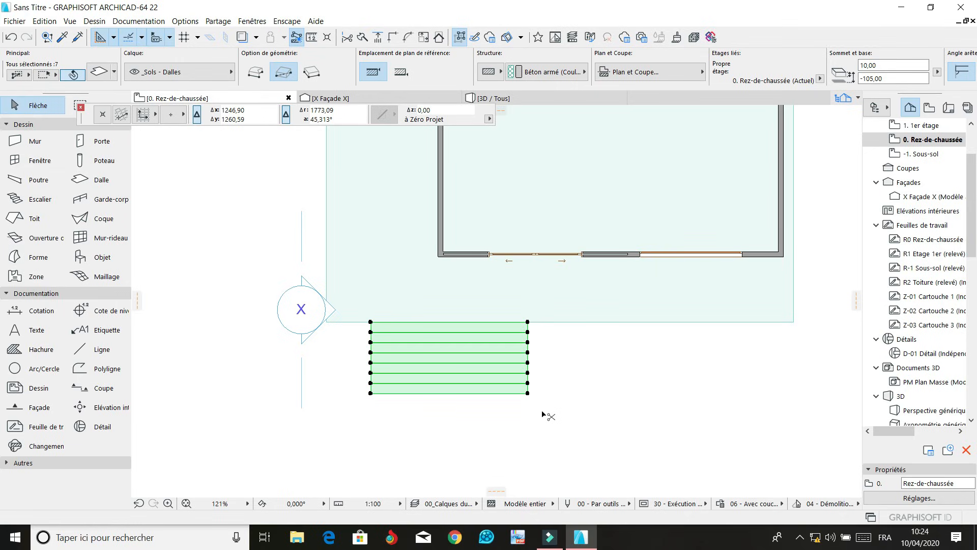
key("ctrl+d")
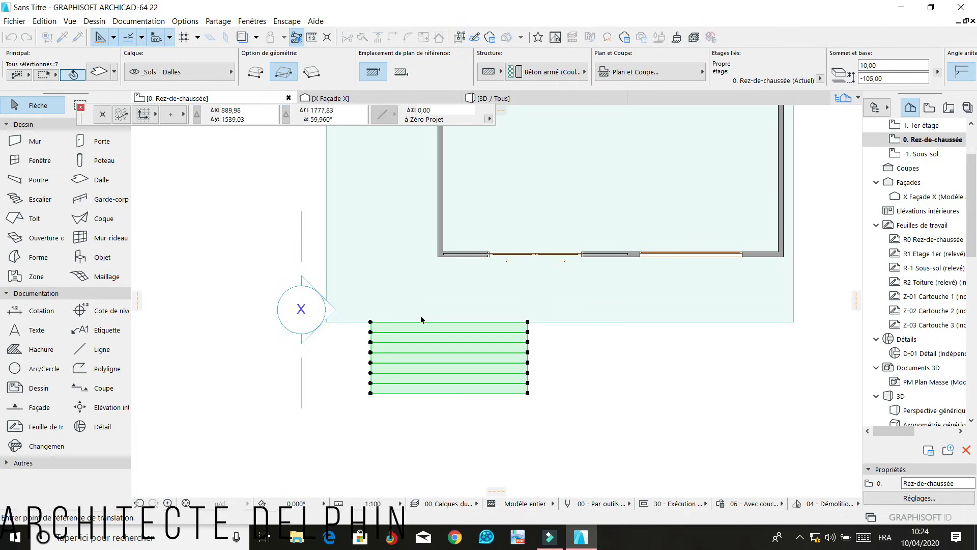
left_click(371, 322)
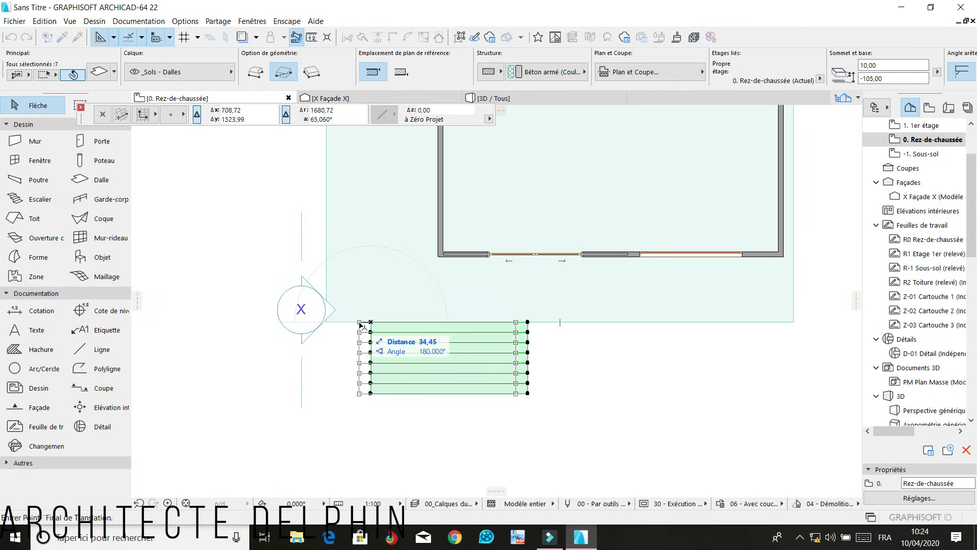
left_click(359, 322)
Mirror a copy of the seven step slabs about the perpendicular axis through the terrace front edge's midpoint, and check both flights in 3D
left_click(359, 322, "ctrl")
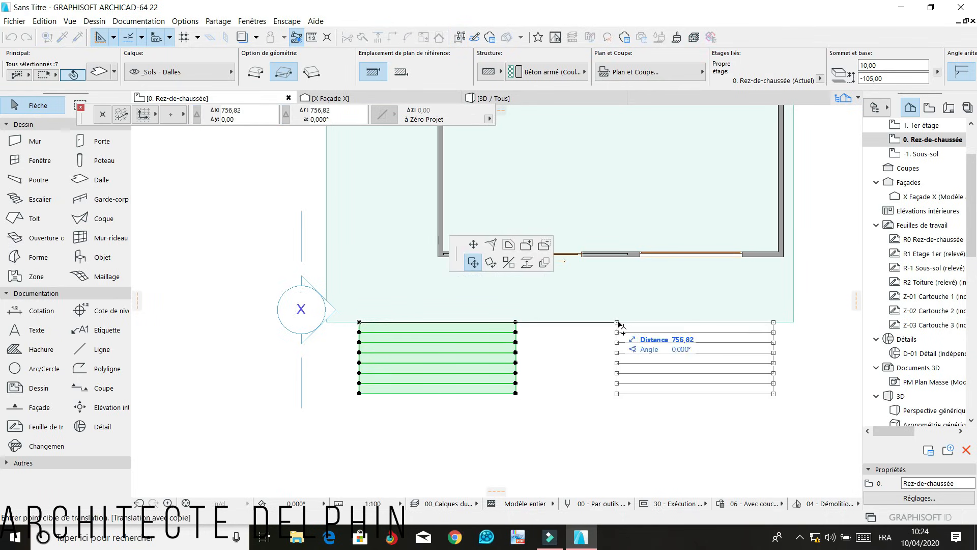
key("Escape")
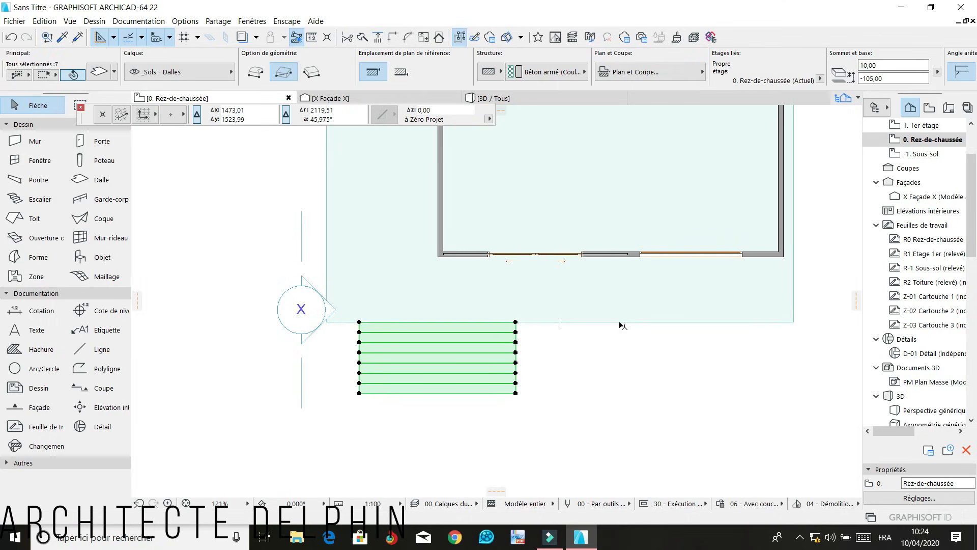
key("ctrl+m")
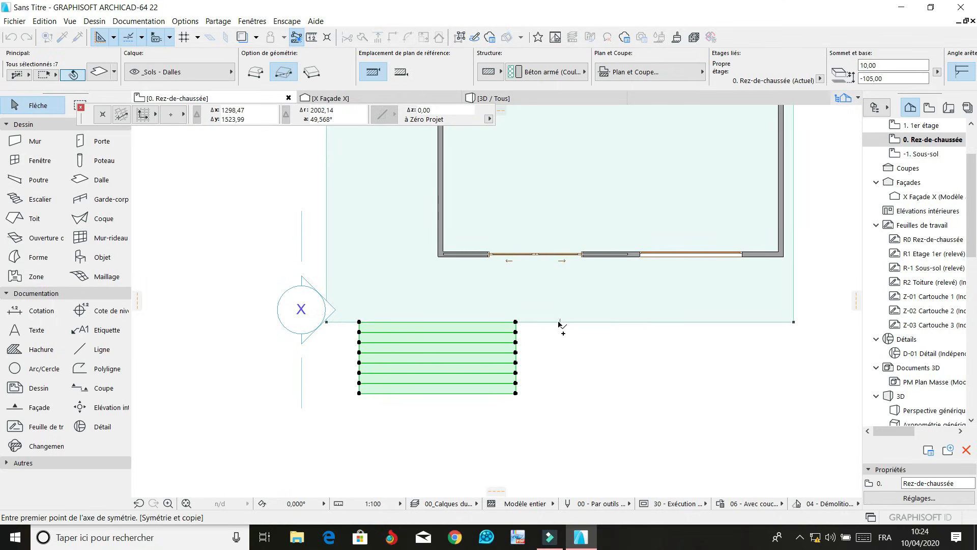
left_click(560, 322)
left_click(561, 346)
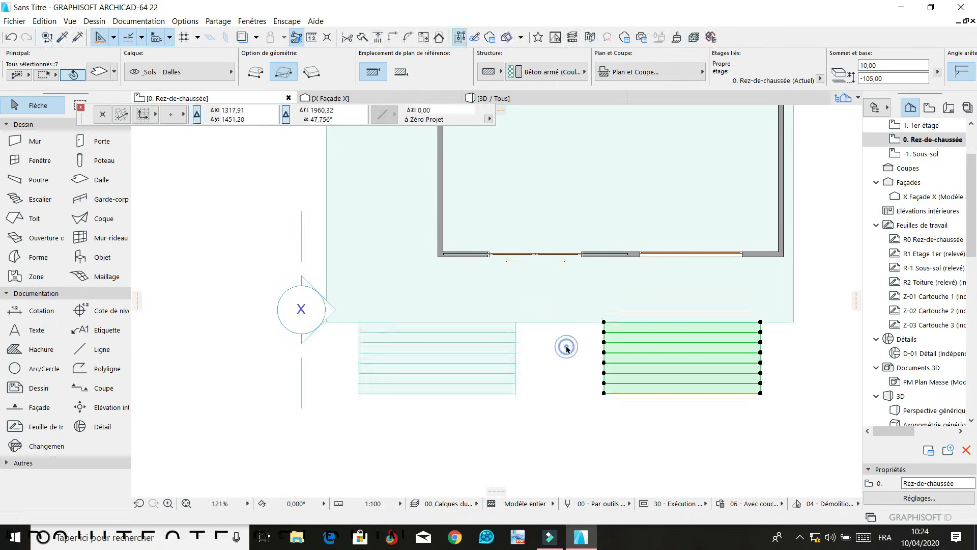
left_click(575, 373)
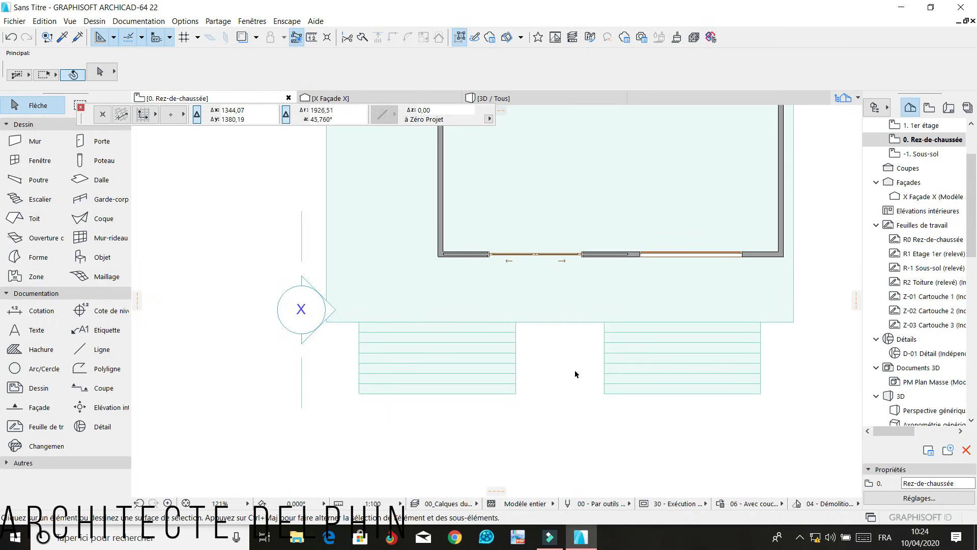
scroll(575, 374, "down", 4)
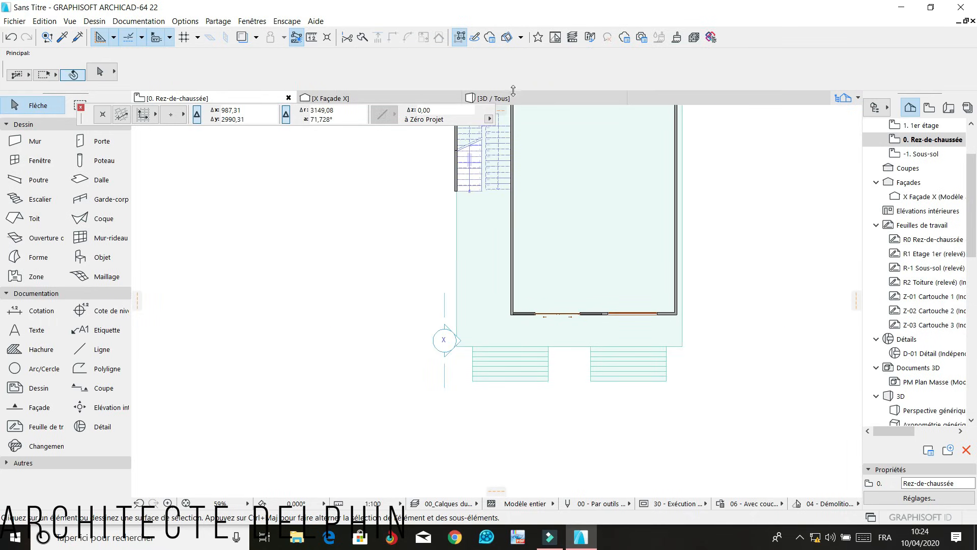
left_click(517, 95)
mouse_move(583, 349)
middle_mouse_down("shift")
mouse_move(551, 326)
mouse_move(591, 337)
middle_mouse_up("shift")
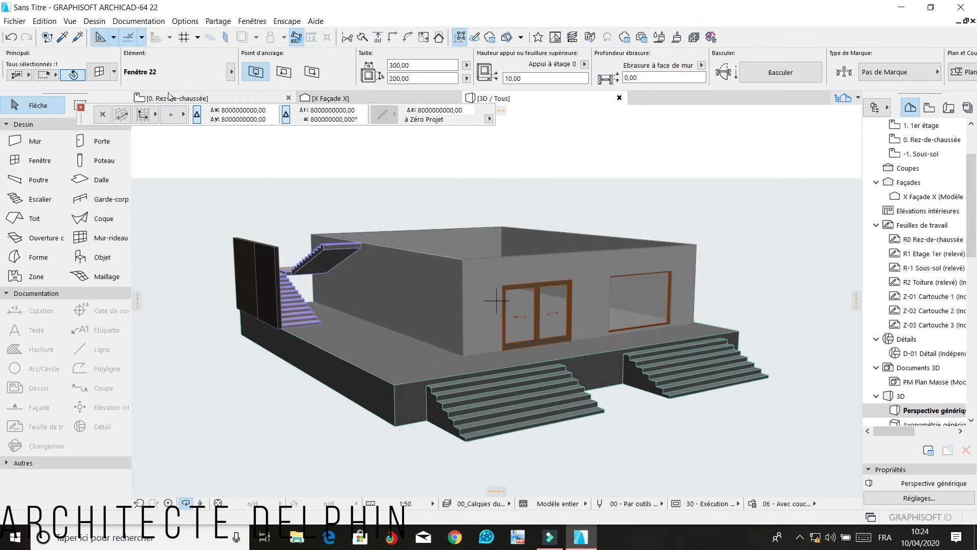
In the X façade view, draw a sloped line along the step noses, from the lowest step's outer upper corner to the terrace's upper corner
left_click(177, 97)
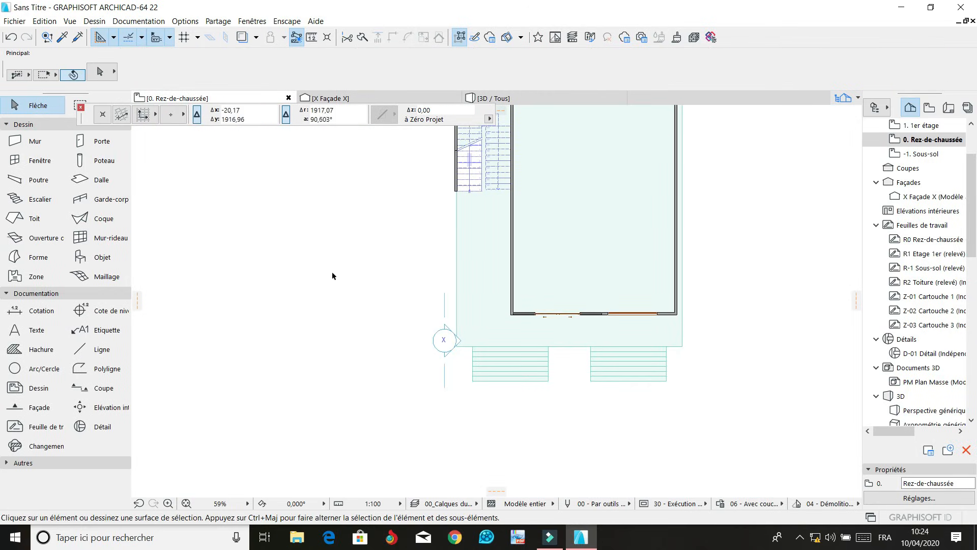
scroll(487, 419, "up", 4)
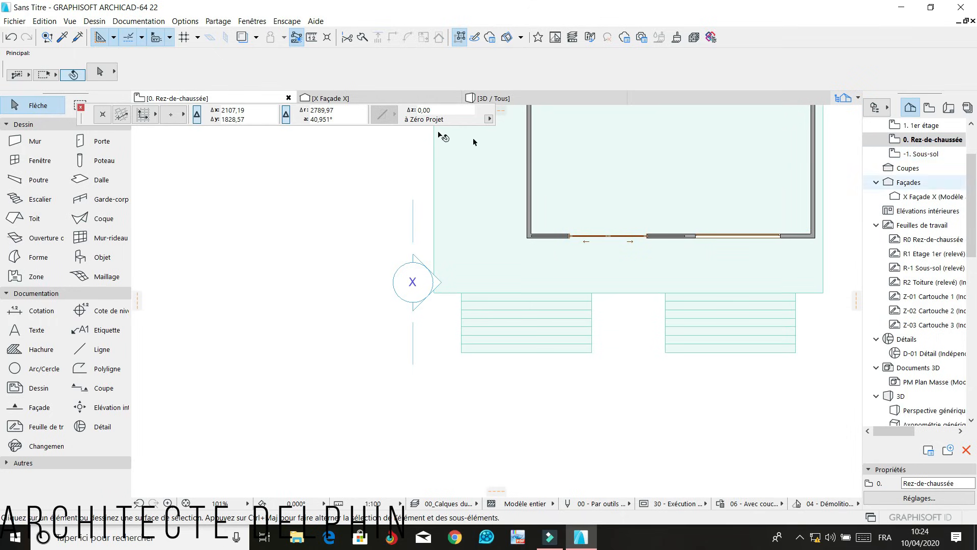
left_click(396, 100)
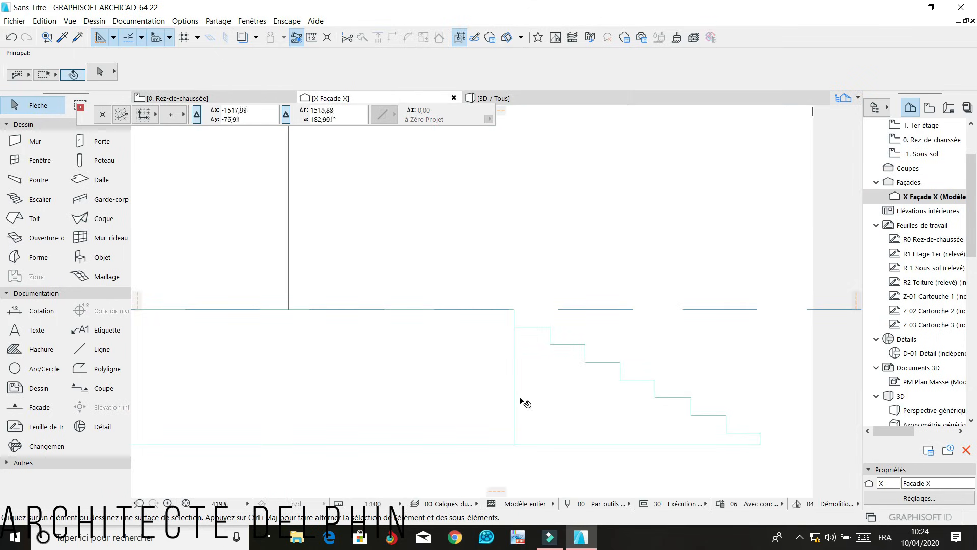
left_click(95, 352)
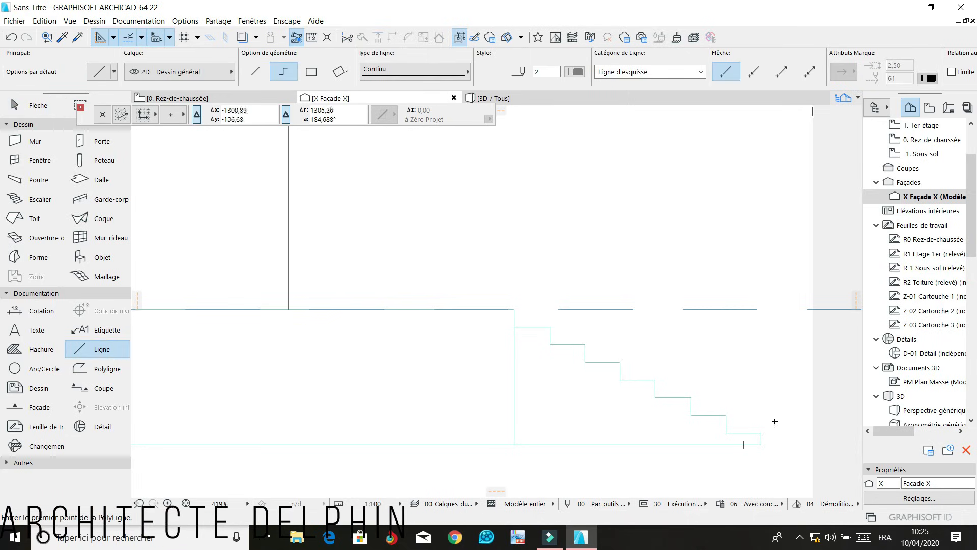
scroll(761, 443, "up", 1)
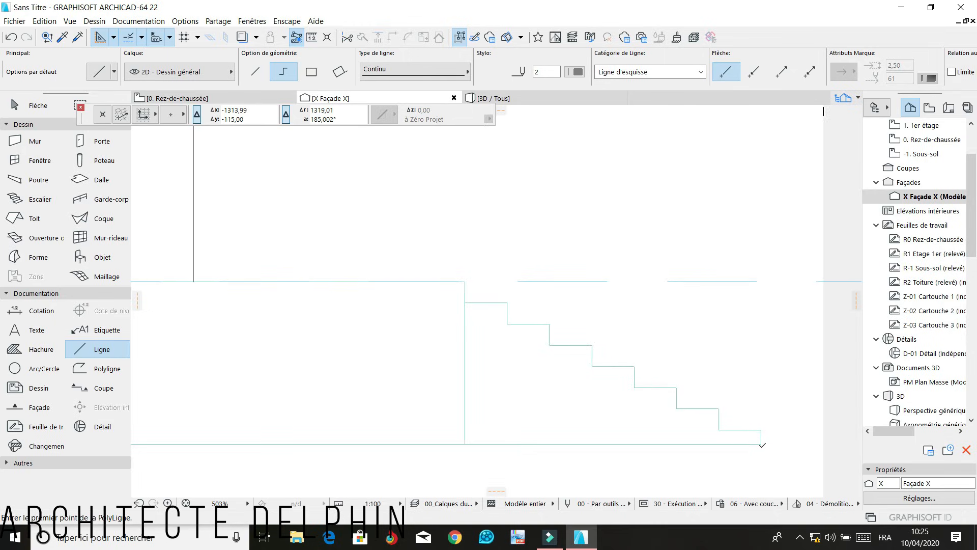
left_click(760, 443)
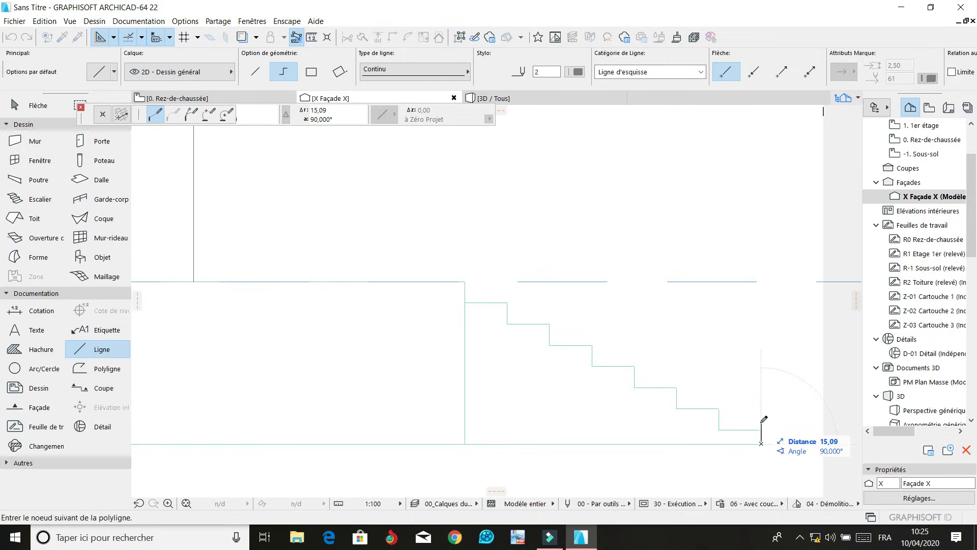
double_click(760, 430)
left_click(761, 429)
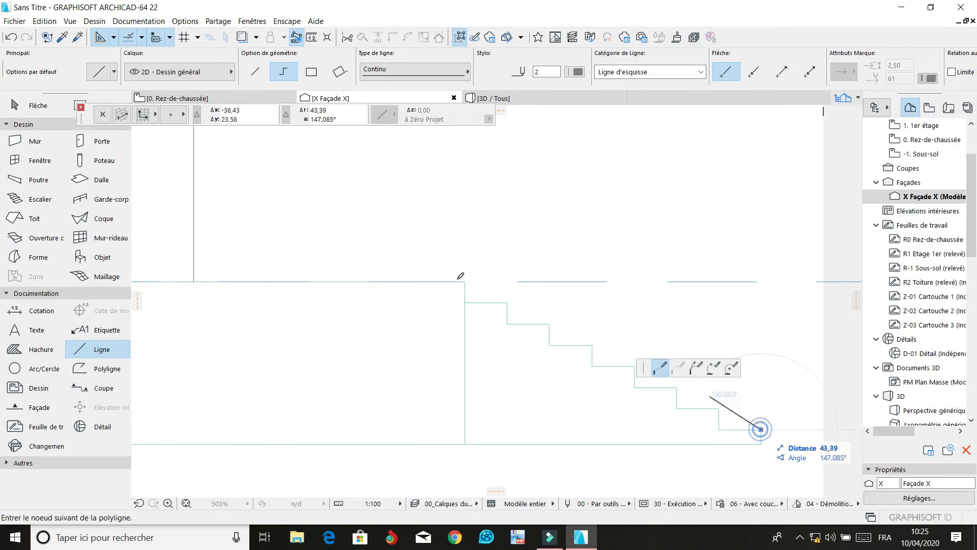
double_click(466, 280)
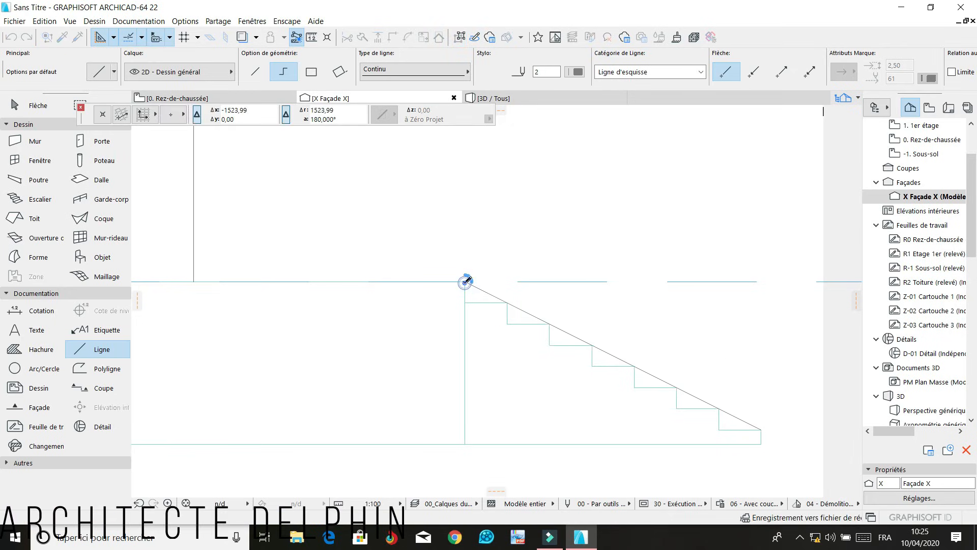
Move the sloped line vertically upwards by 20
left_click(728, 414)
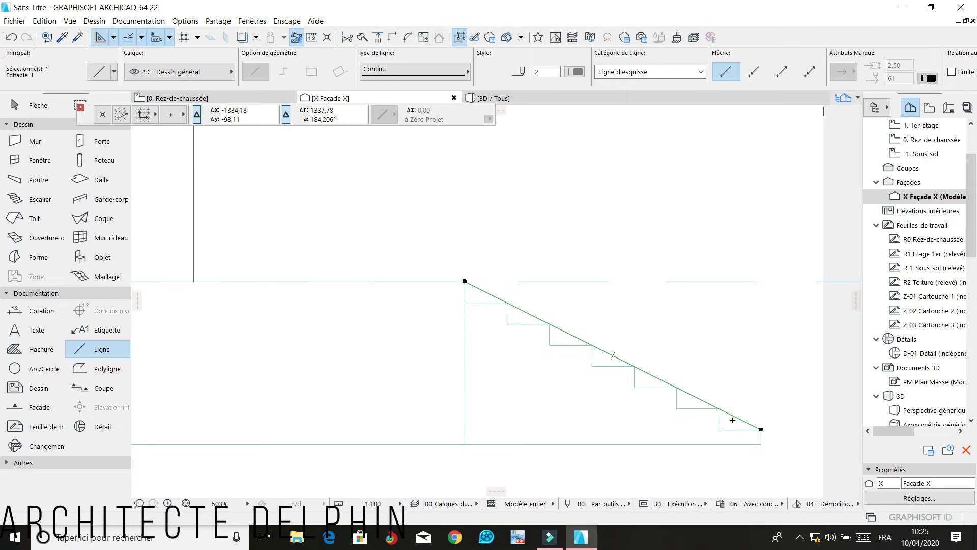
key("ctrl+d")
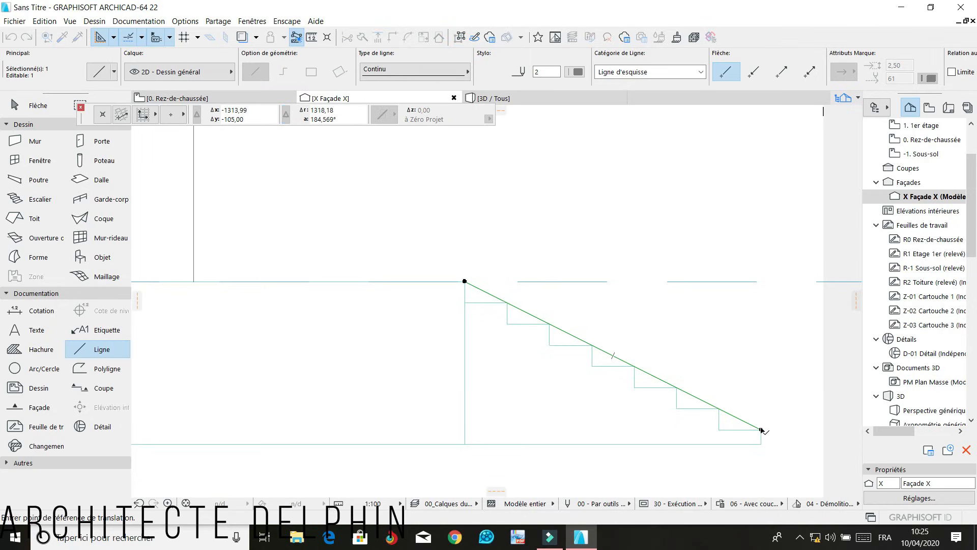
left_click(762, 430)
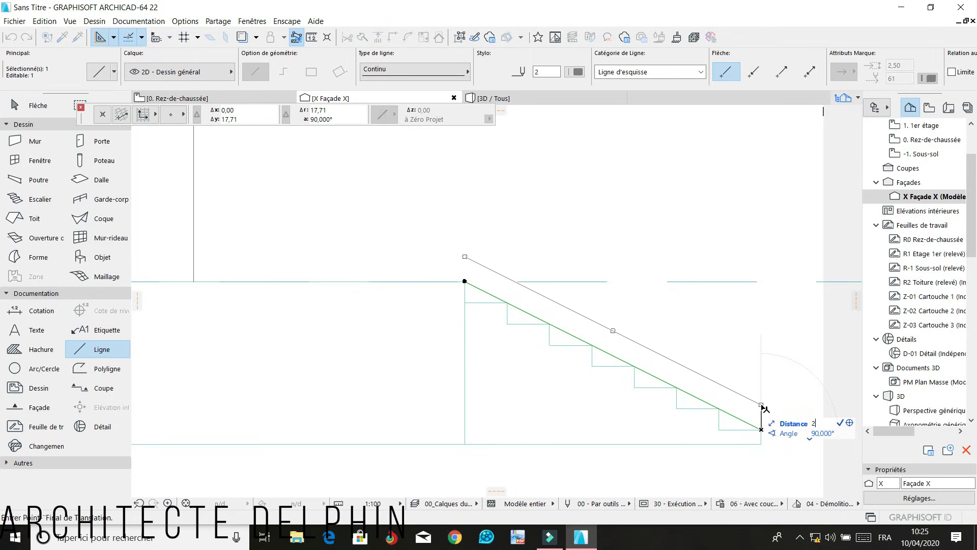
type("20")
key("Return")
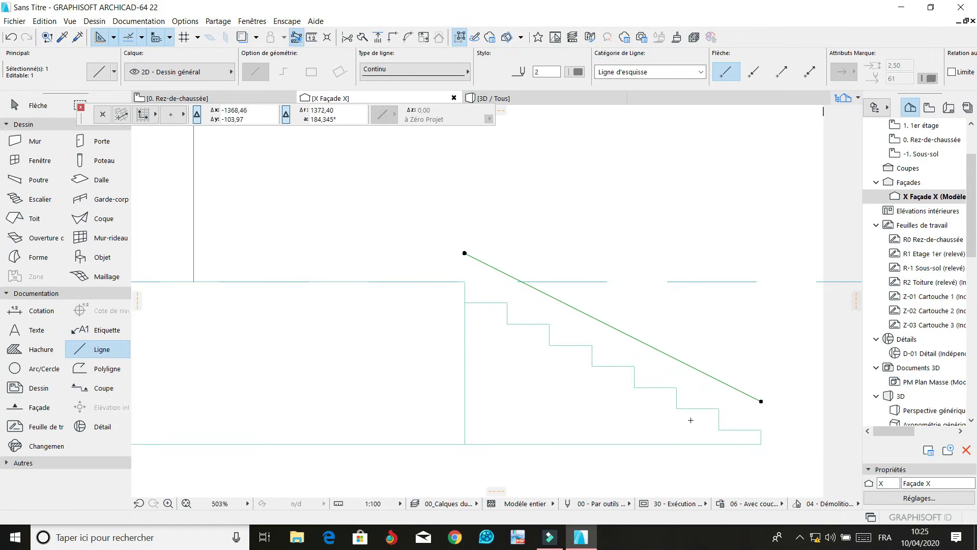
key("Escape")
Close the stair side-wall outline with a vertical front edge, a 40-long horizontal top line, a vertical back edge and a base line
left_click(762, 399)
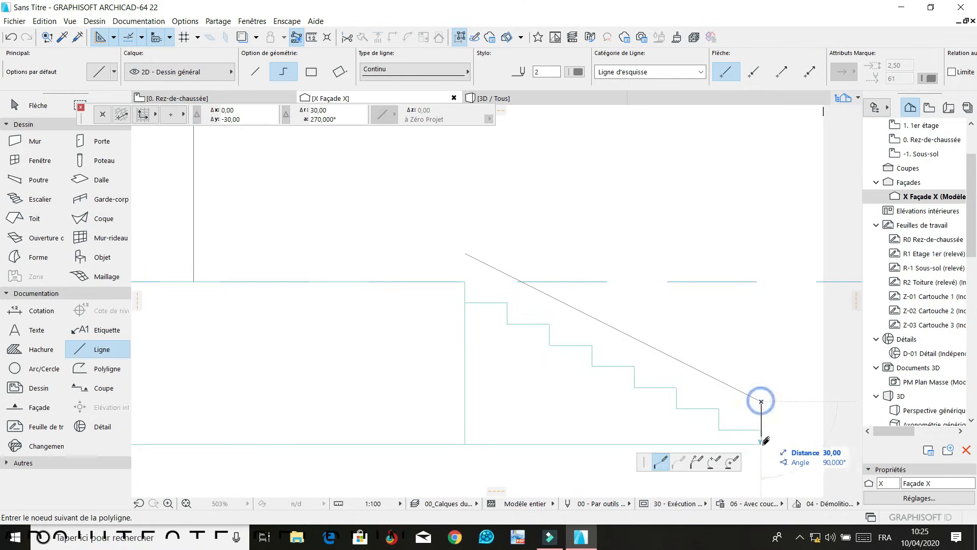
double_click(760, 443)
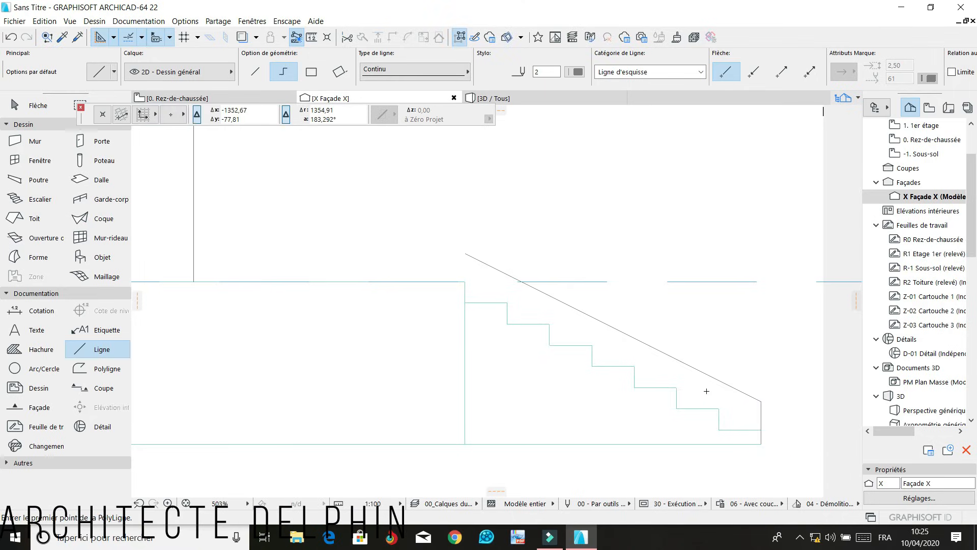
left_click(465, 253)
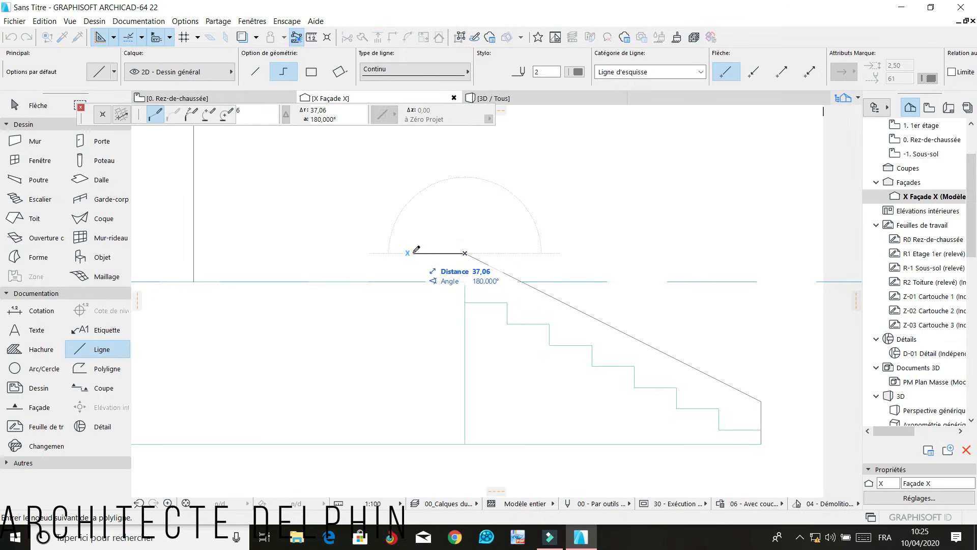
type("4")
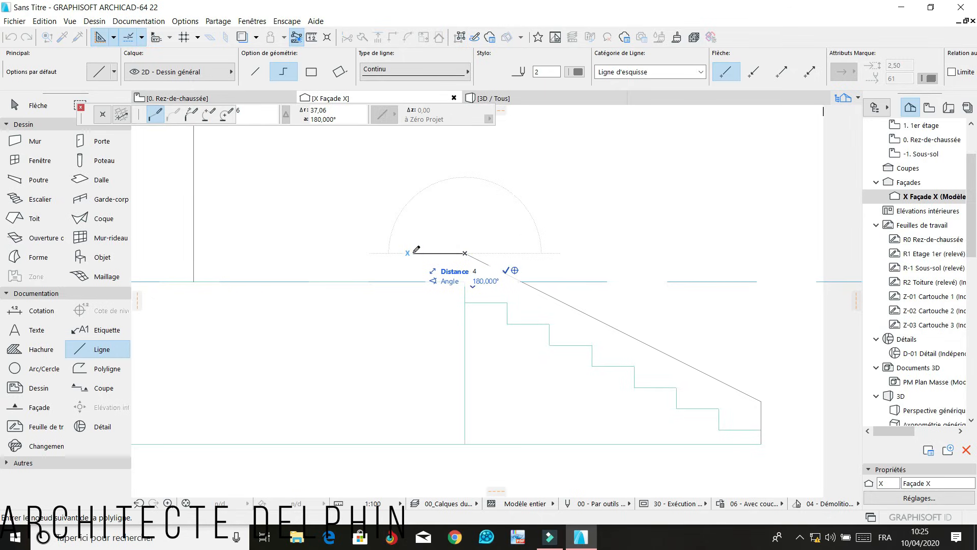
type("0")
key("Return")
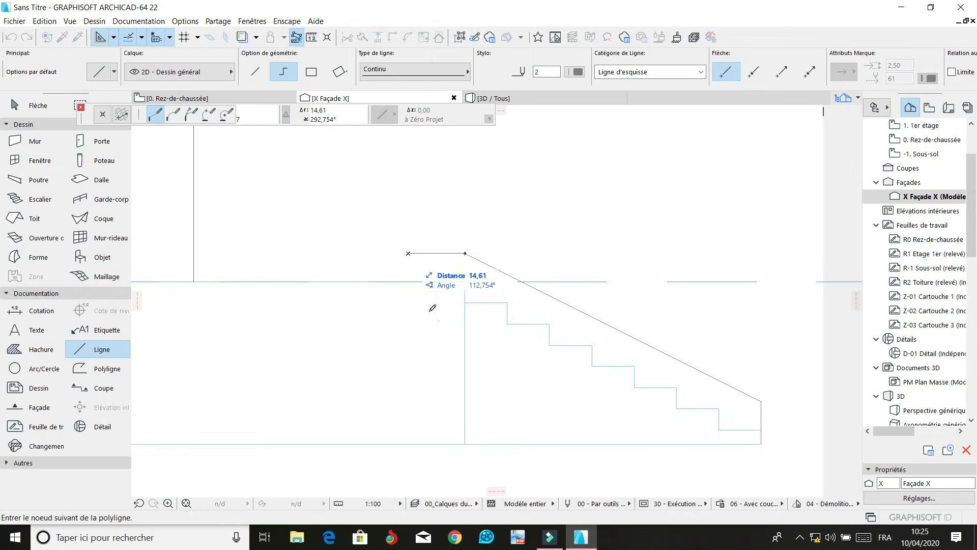
left_click(408, 444)
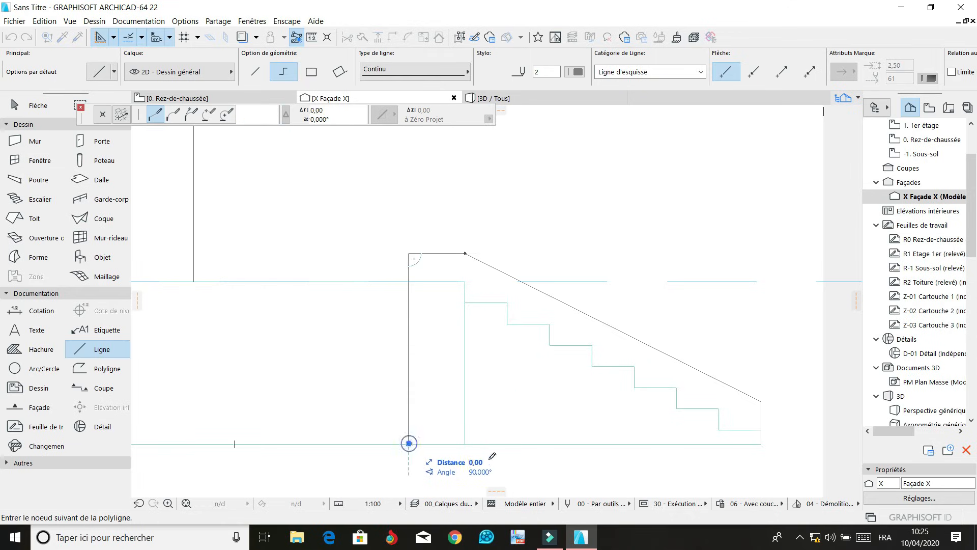
left_click(761, 443)
left_click(760, 443)
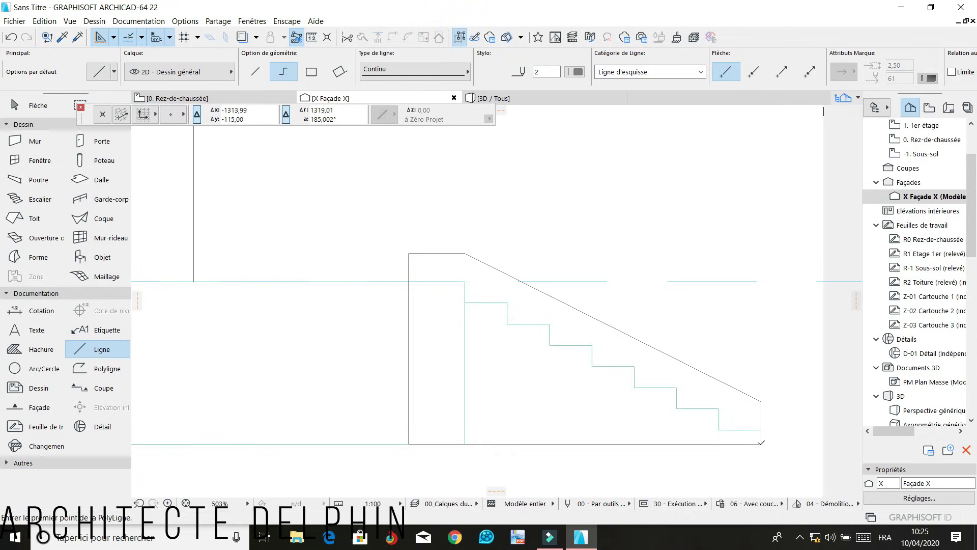
Draw a 10-long vertical line upwards from the sloped line's lower end, and select the outline's horizontal and sloped top lines
scroll(751, 421, "up", 2)
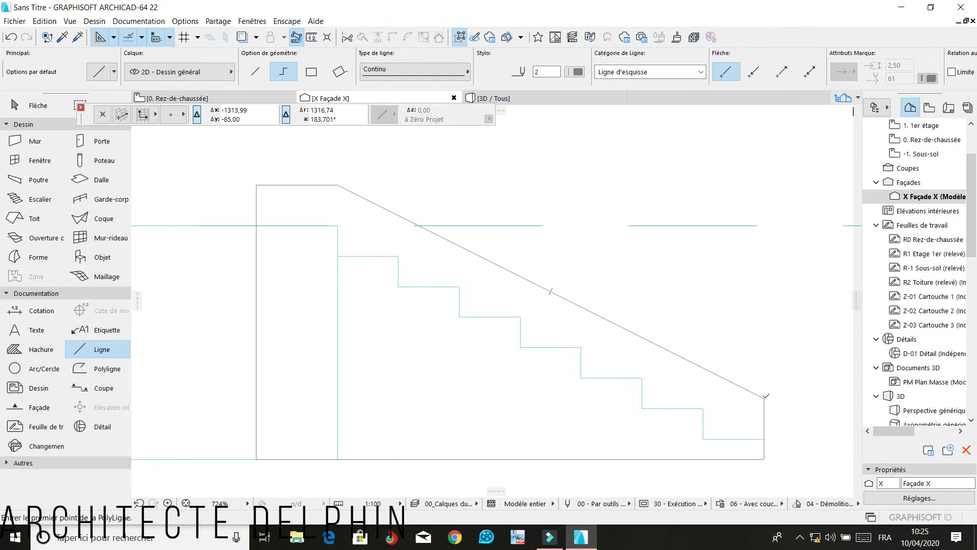
left_click(764, 397)
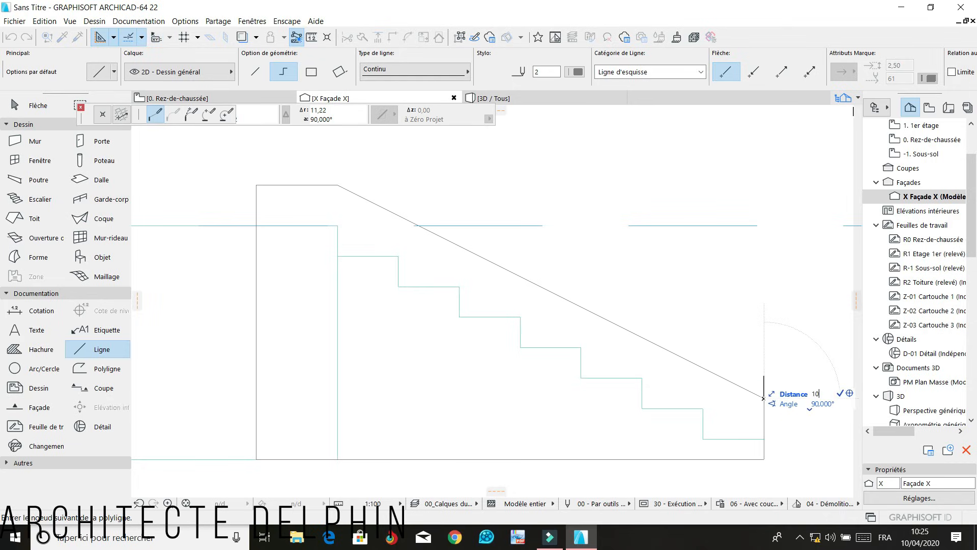
left_click(764, 378)
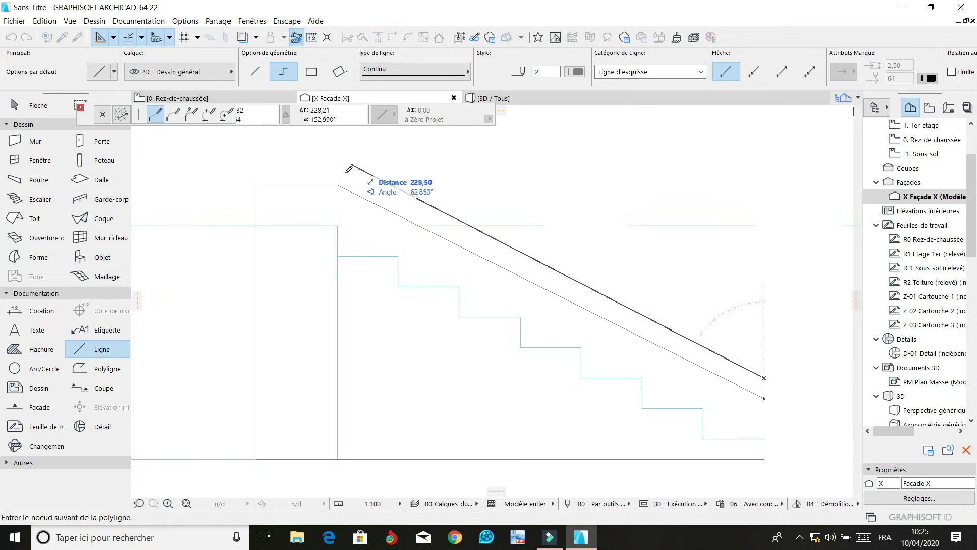
right_click(473, 195)
left_click(546, 290)
left_click_drag(324, 173, 385, 221, "shift")
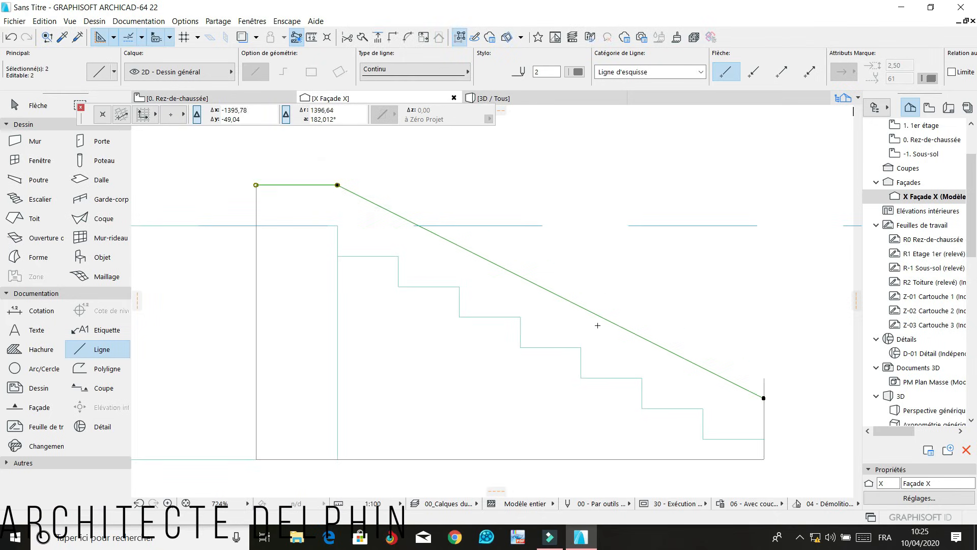
Try offsetting the two top lines outwards to the short vertical line's upper end, then undo the offset
left_click(764, 398)
left_click(174, 113)
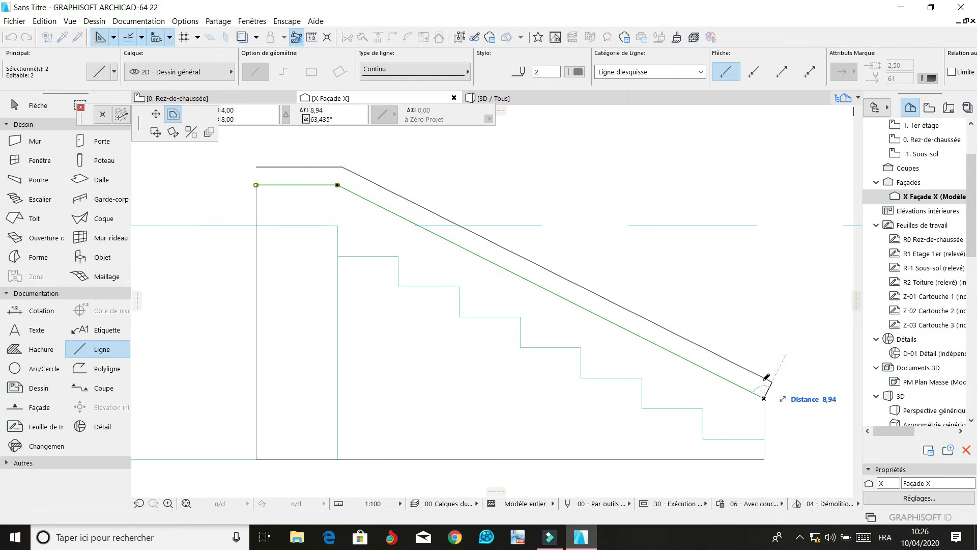
left_click(766, 377)
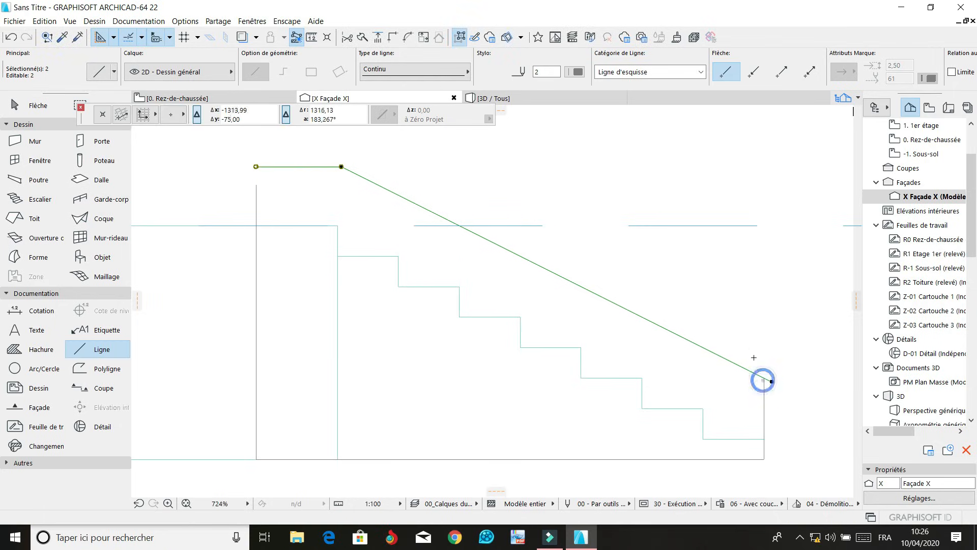
left_click(10, 37)
Offset a copy of the two top lines outwards to the short vertical line's upper end, and undo the mistaken trim of that line
left_click(763, 398)
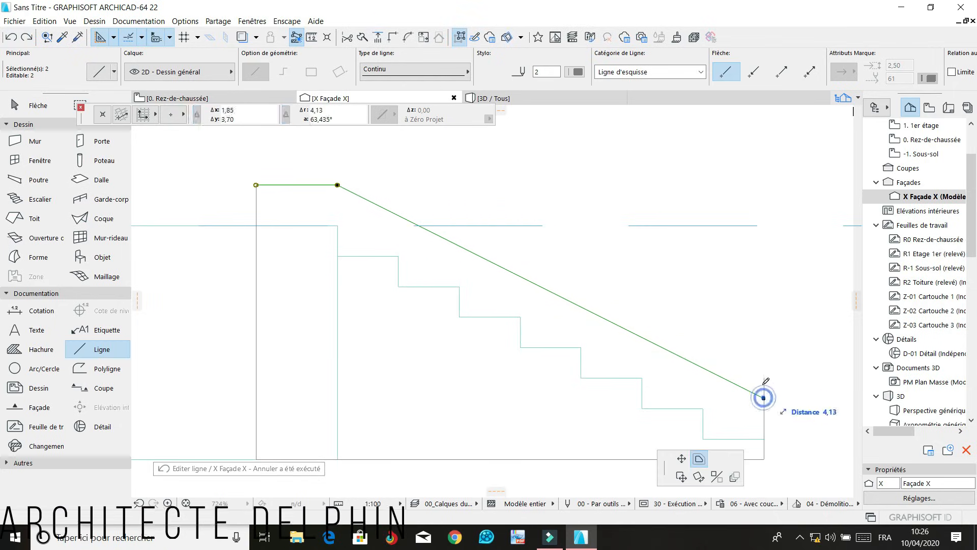
left_click(764, 379, "ctrl")
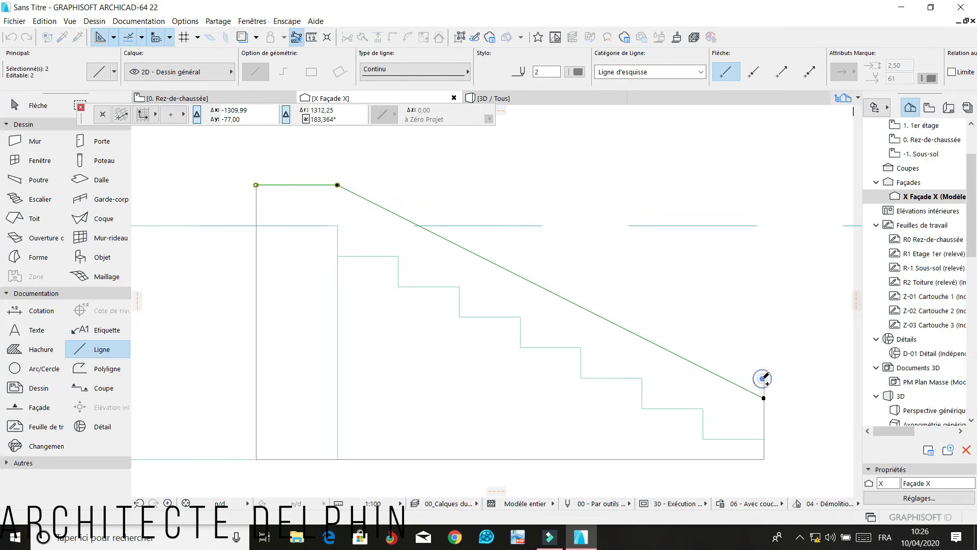
key("Escape")
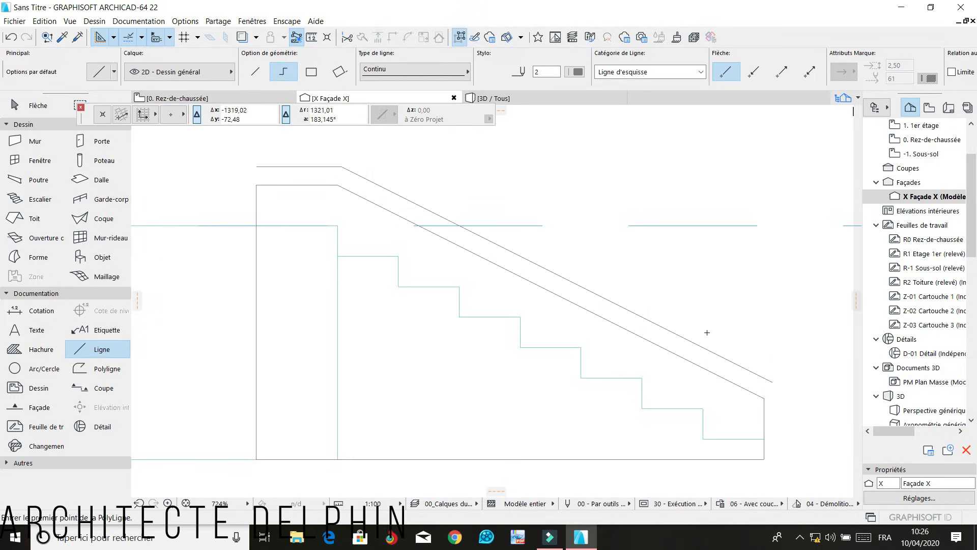
left_click(13, 38)
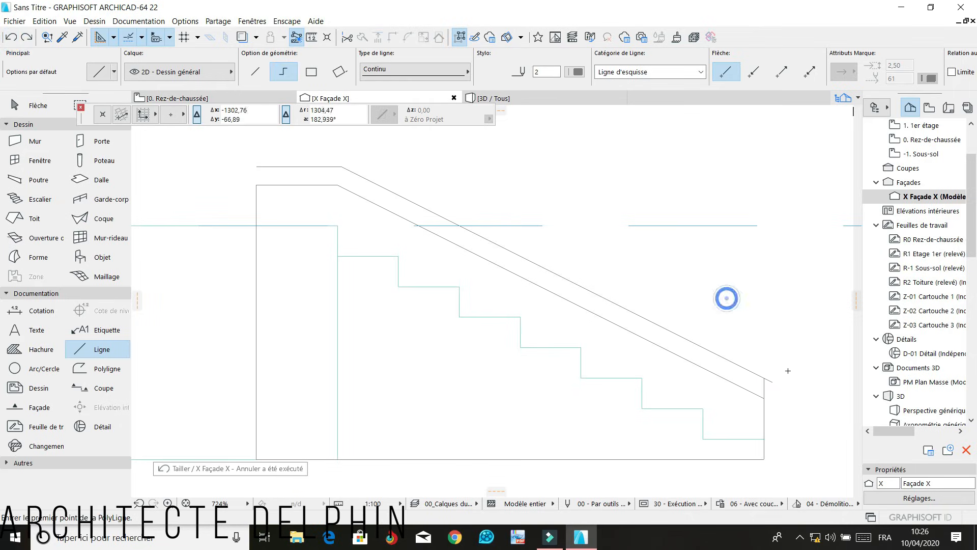
Trim the upper sloped line's overhang past the front edge, and close the band's back end with a short vertical line
left_click(773, 381)
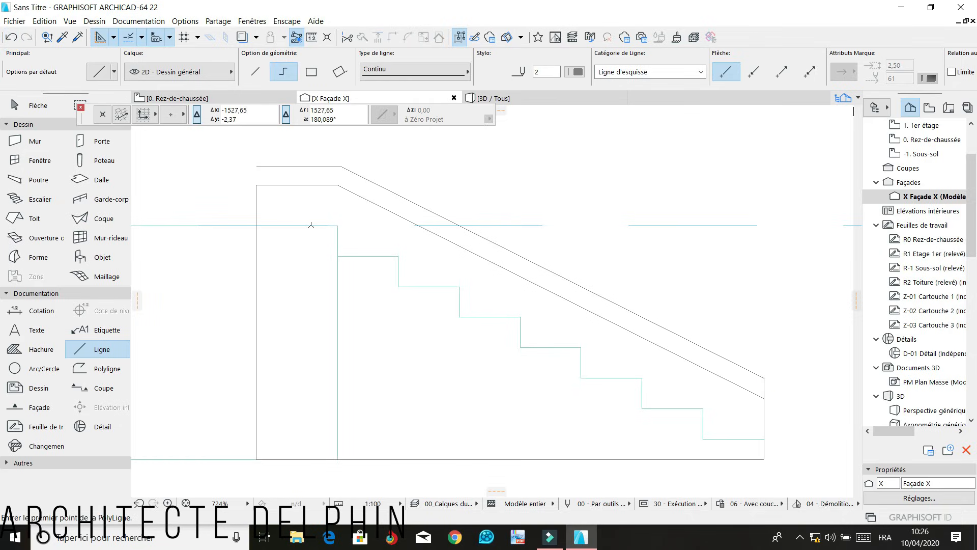
left_click(256, 185)
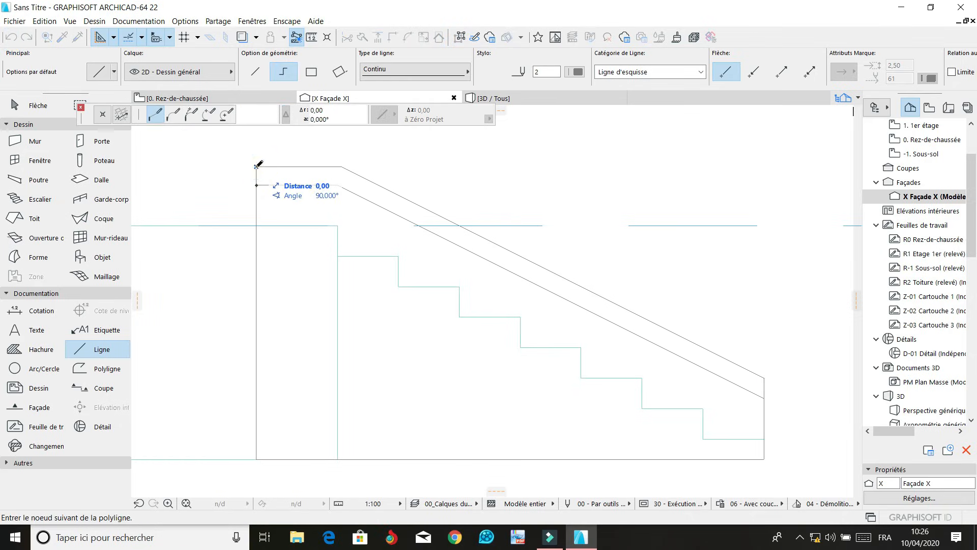
double_click(257, 165)
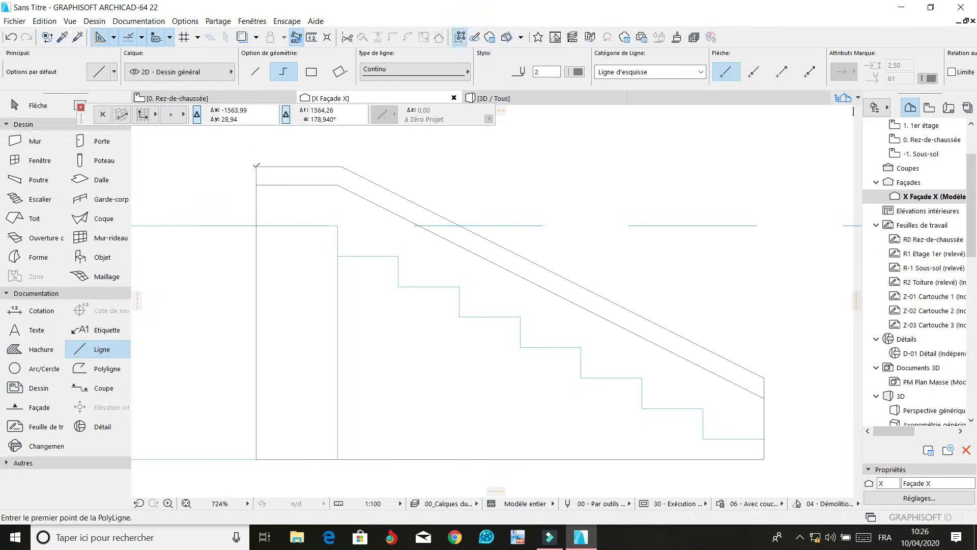
Move the band's horizontal and sloped top lines vertically upwards by 100
left_click(755, 374)
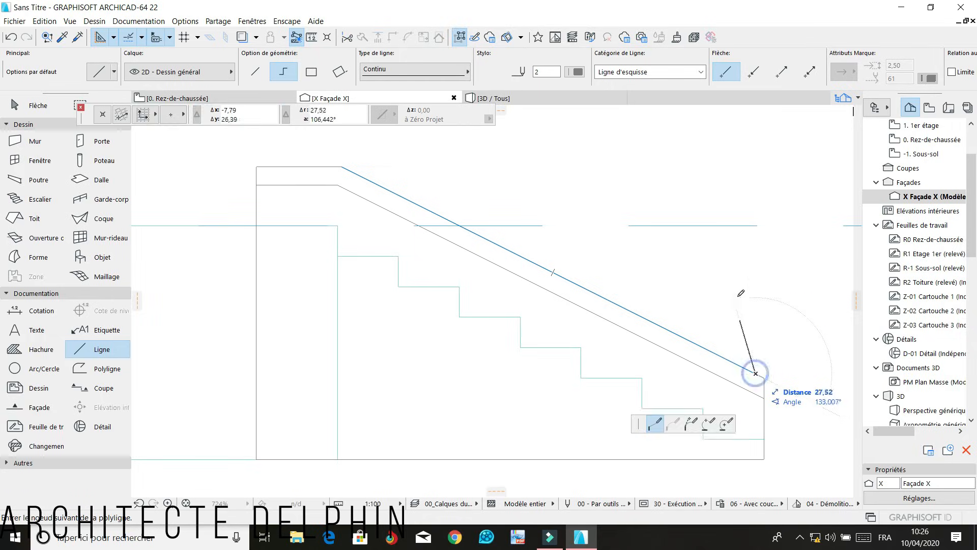
key("Escape")
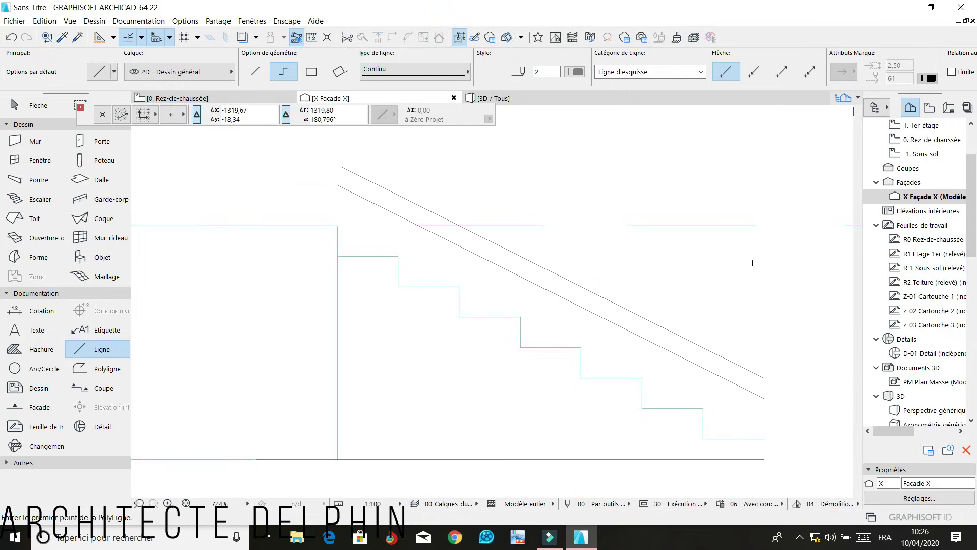
left_click_drag(322, 147, 363, 175, "shift")
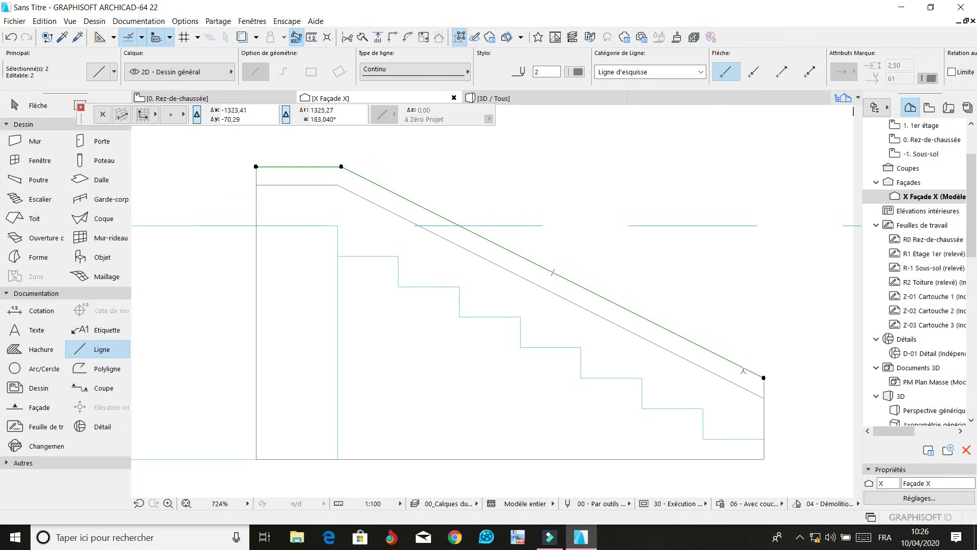
key("ctrl+d")
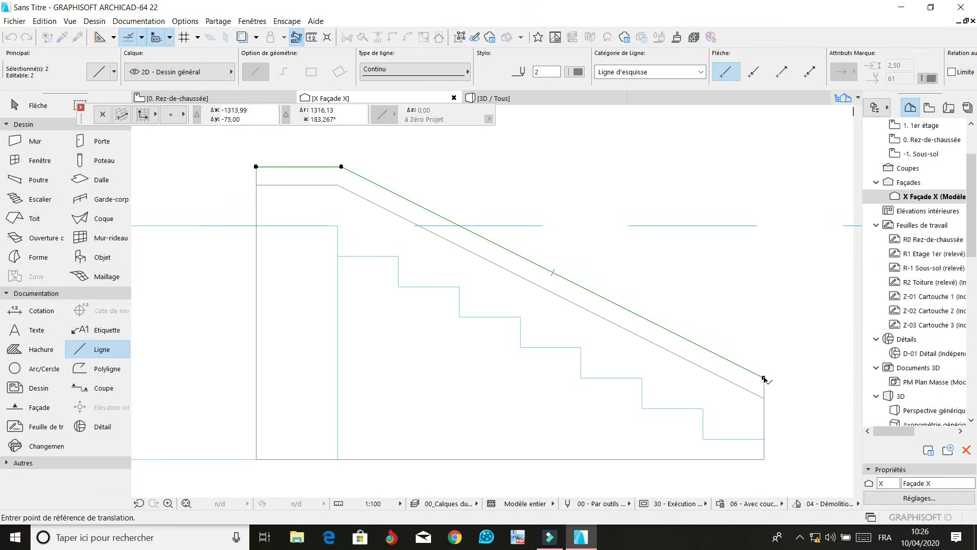
left_click(764, 379)
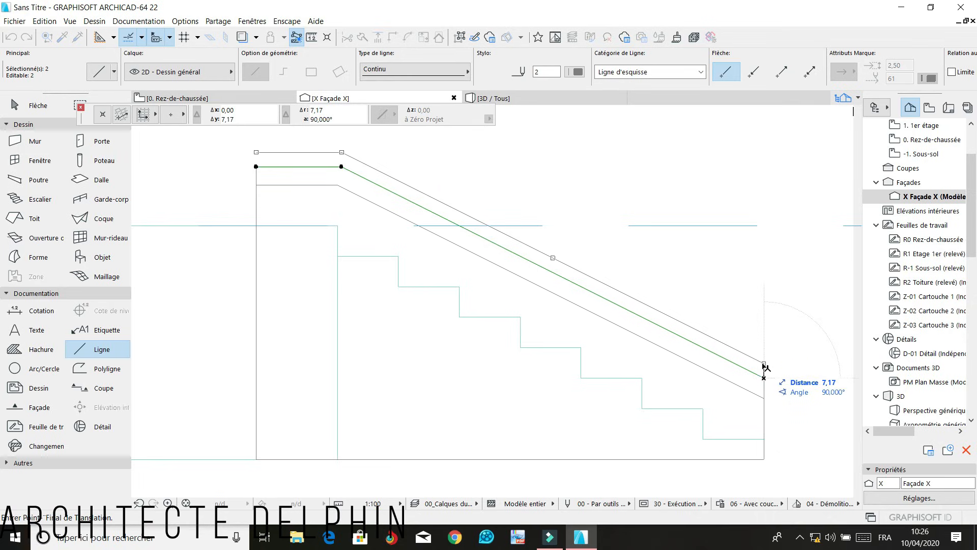
type("100")
key("Return")
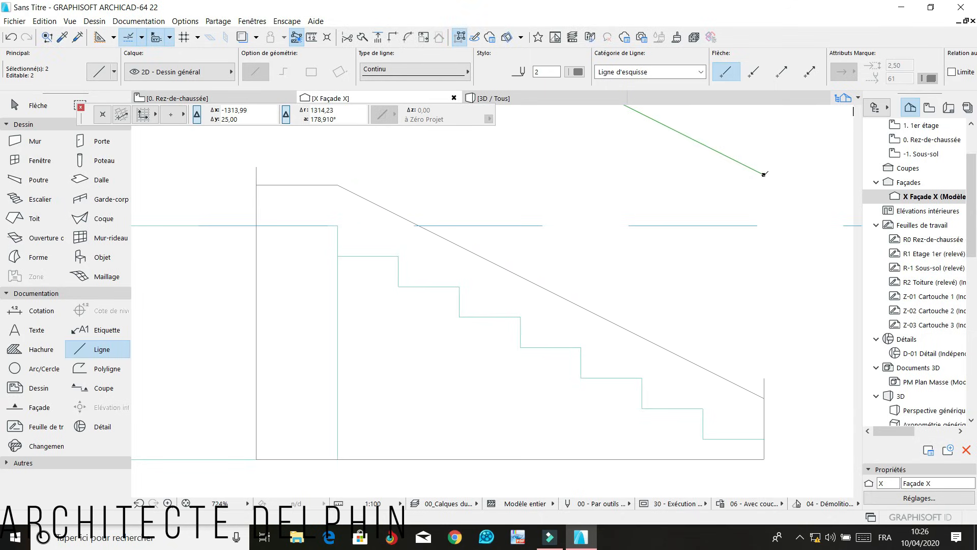
Try moving the two raised lines down by 80, then undo the move
scroll(710, 213, "down", 4)
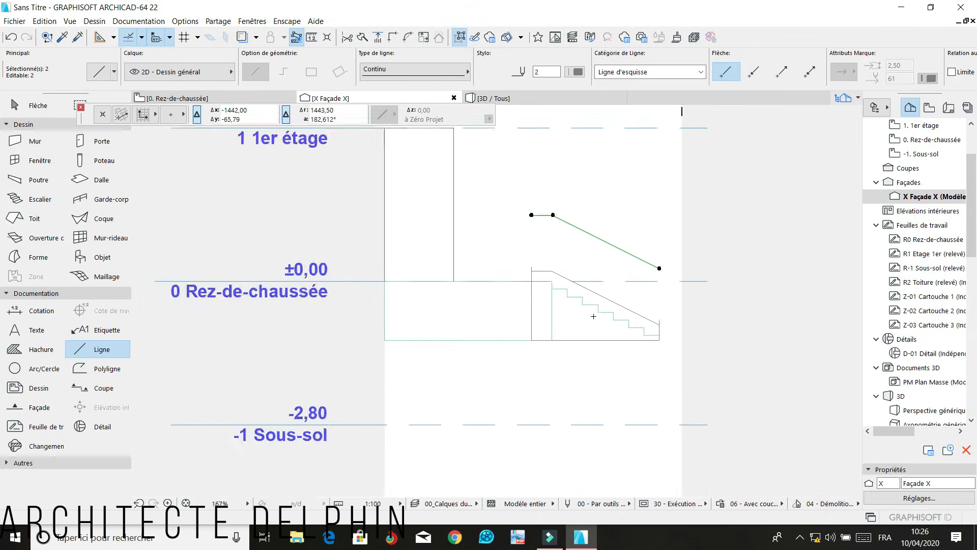
scroll(603, 247, "down", 4)
scroll(603, 246, "up", 4)
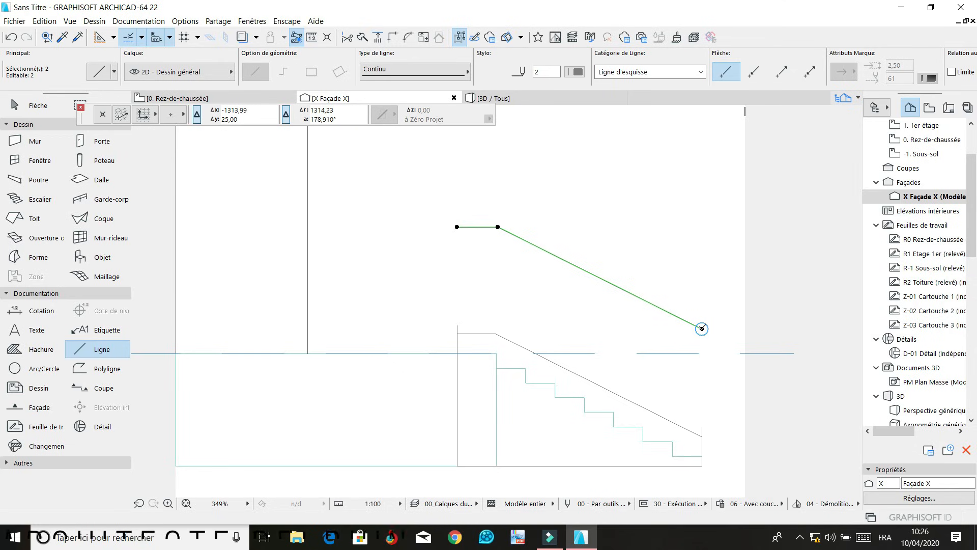
left_click(701, 329)
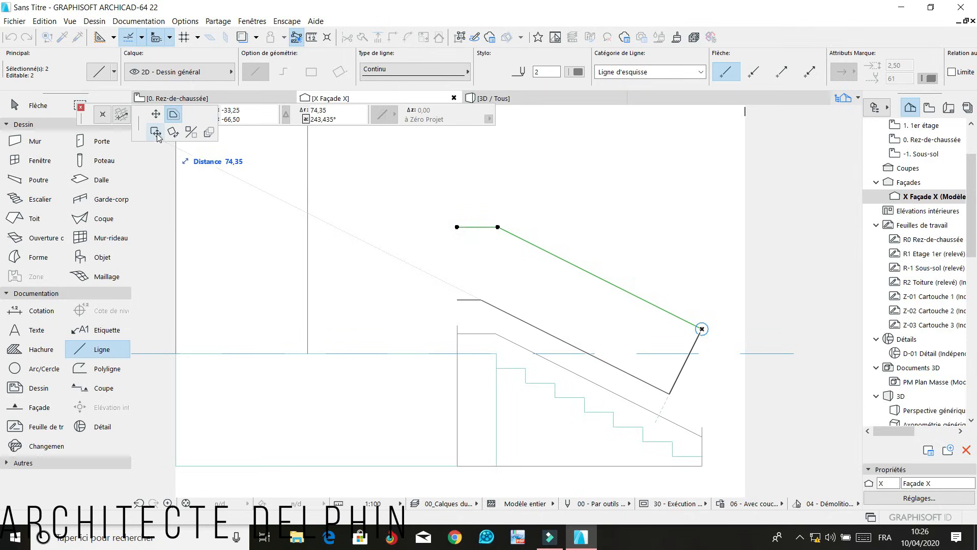
left_click(155, 132)
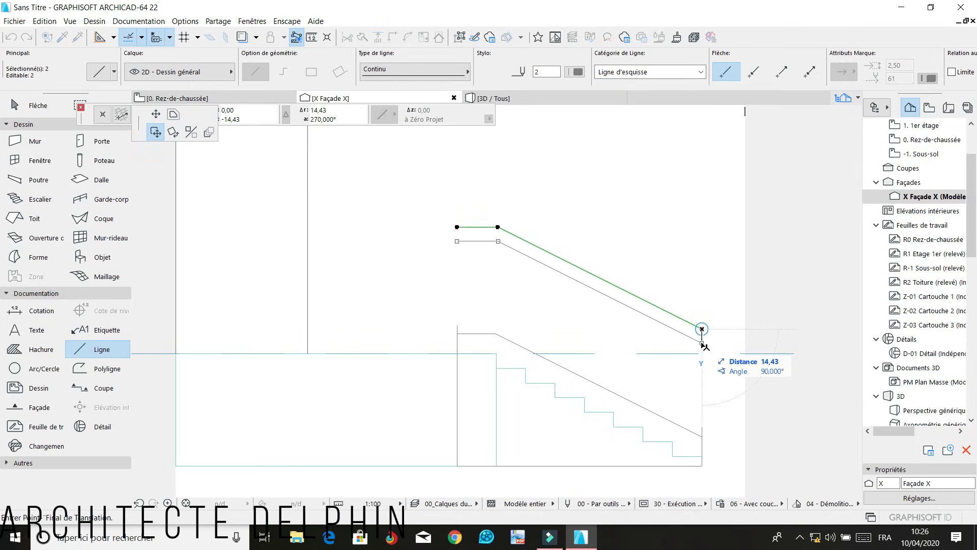
type("80")
key("Return")
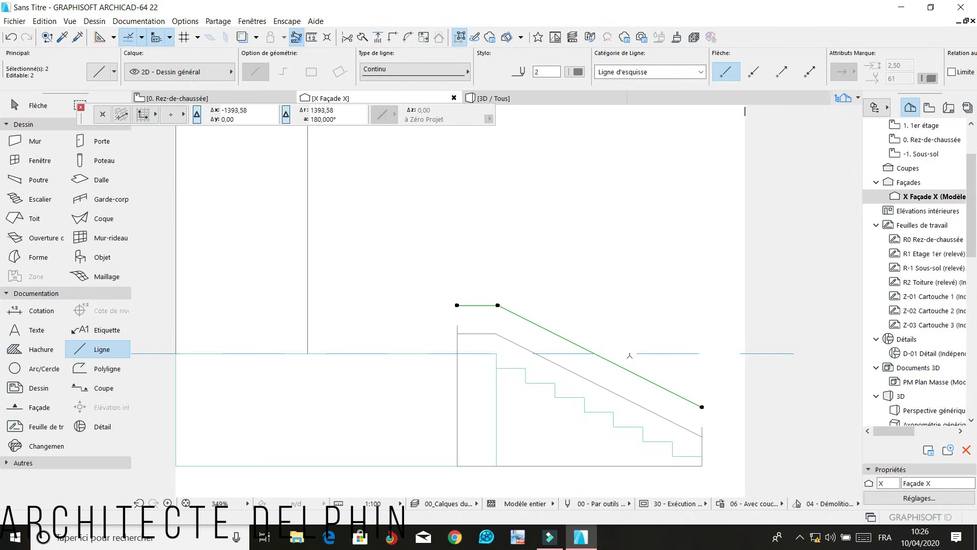
left_click(12, 38)
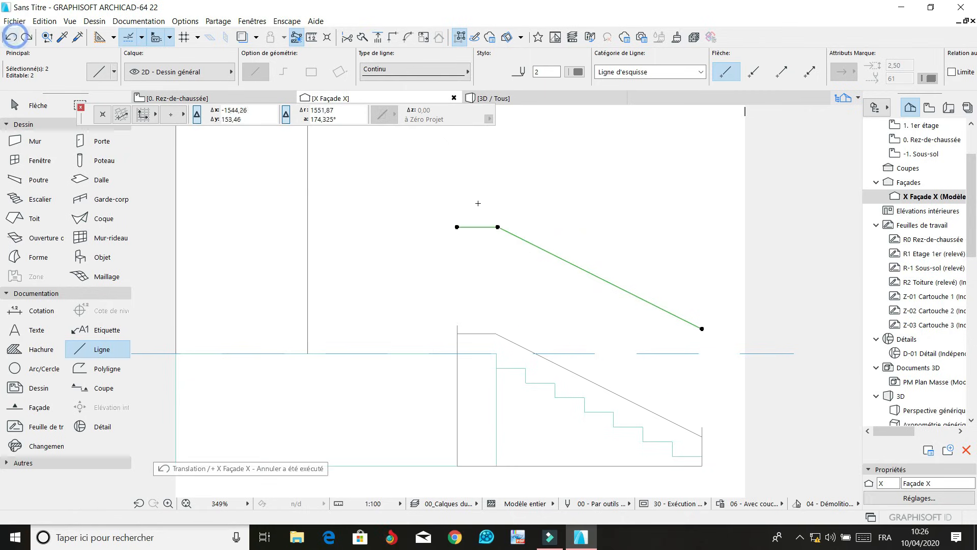
Move the two raised lines vertically downwards by 20 and deselect them
left_click(702, 326)
type("20")
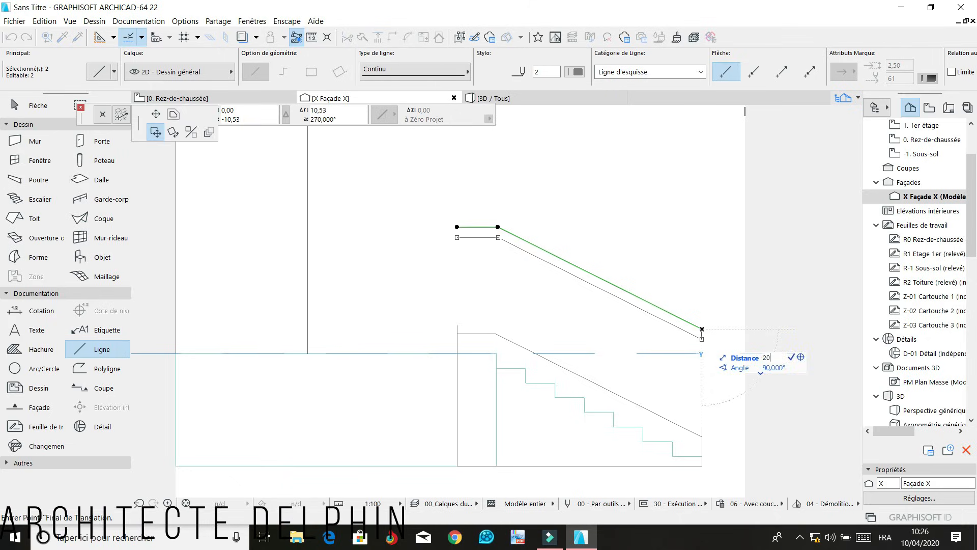
key("Return")
left_click(663, 266)
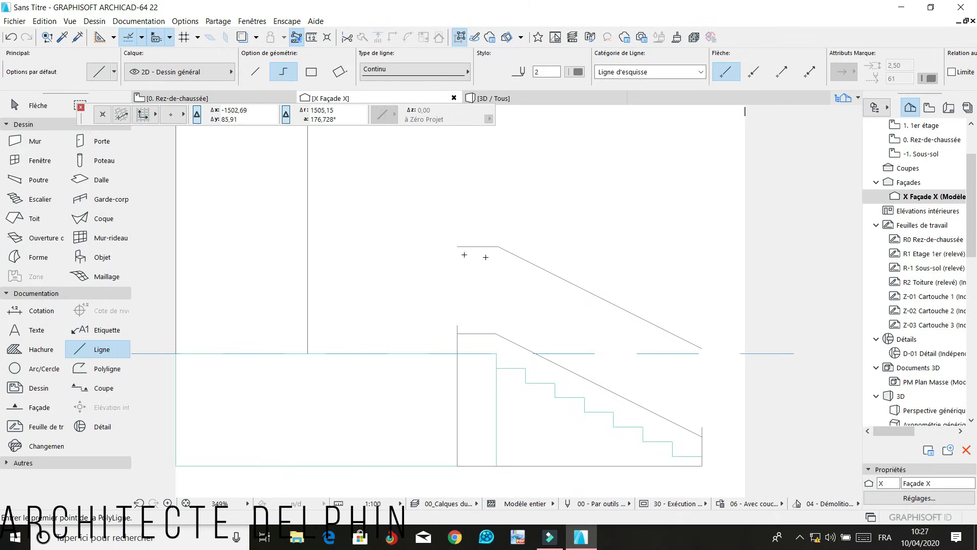
Copy the side wall's horizontal and sloped top lines up to the upper end of the back vertical line
key("shift")
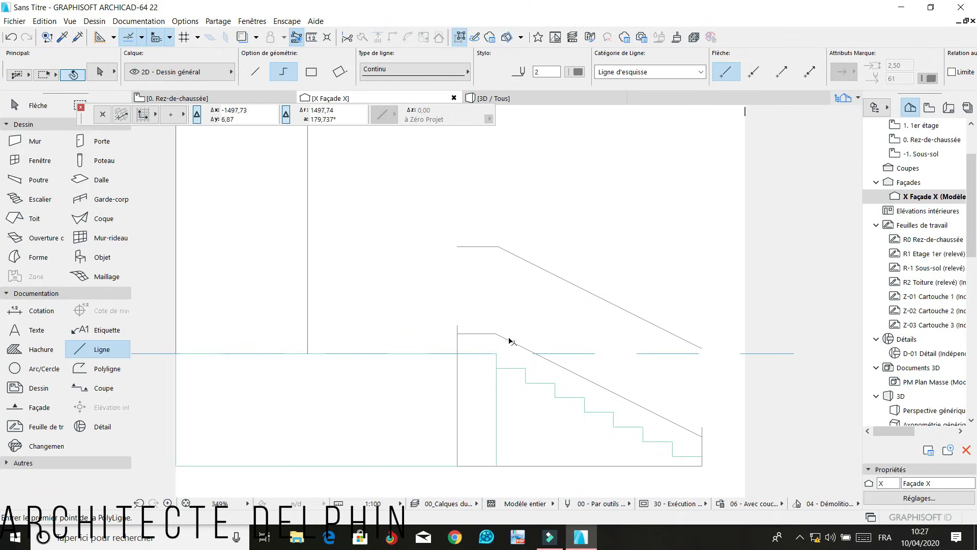
left_click(490, 330, "shift")
scroll(442, 330, "up", 3)
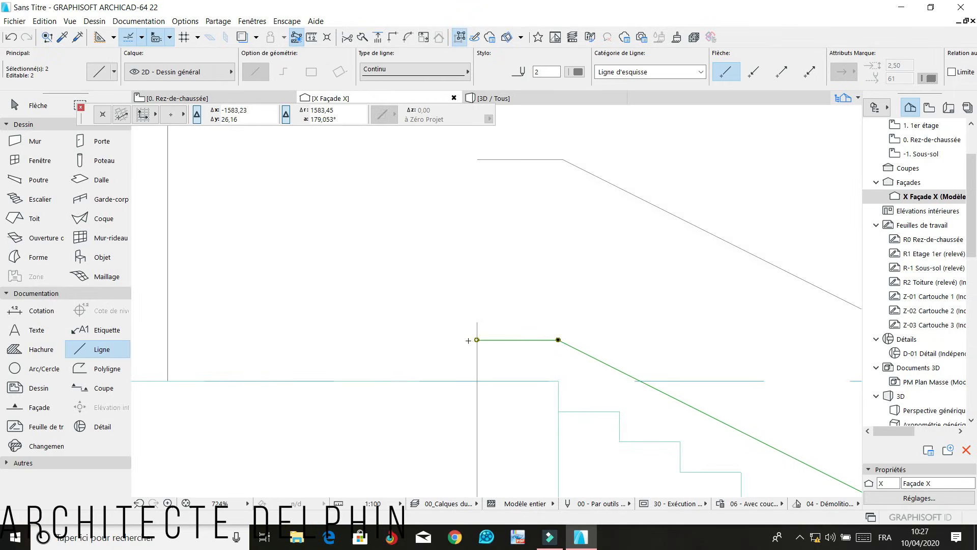
left_click(477, 339)
left_click(477, 323, "ctrl")
left_click(465, 297)
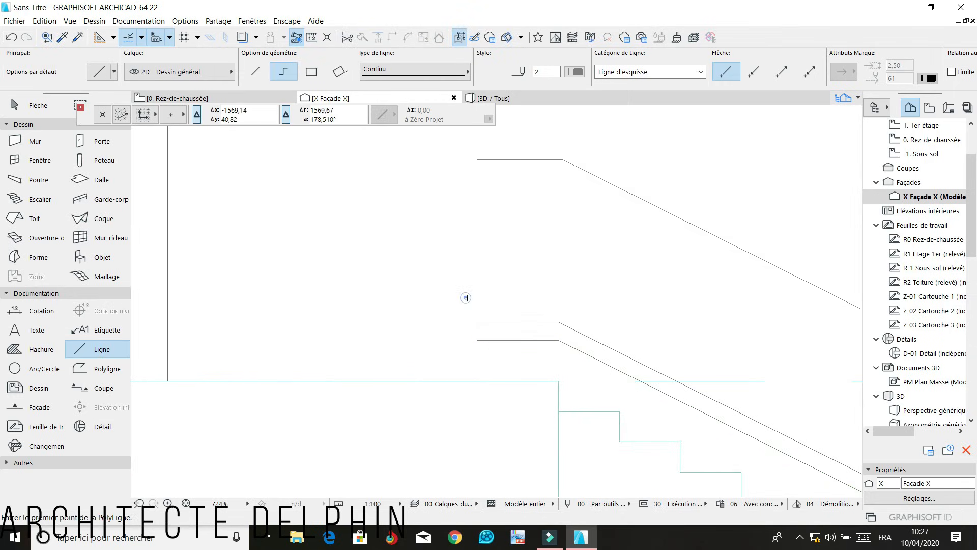
Move the two upper railing lines up by 10, and place a copy of them 10 below to form a handrail band
scroll(469, 301, "down", 6)
scroll(647, 336, "up", 2)
left_click_drag(391, 201, 467, 250, "shift")
key("ctrl+d")
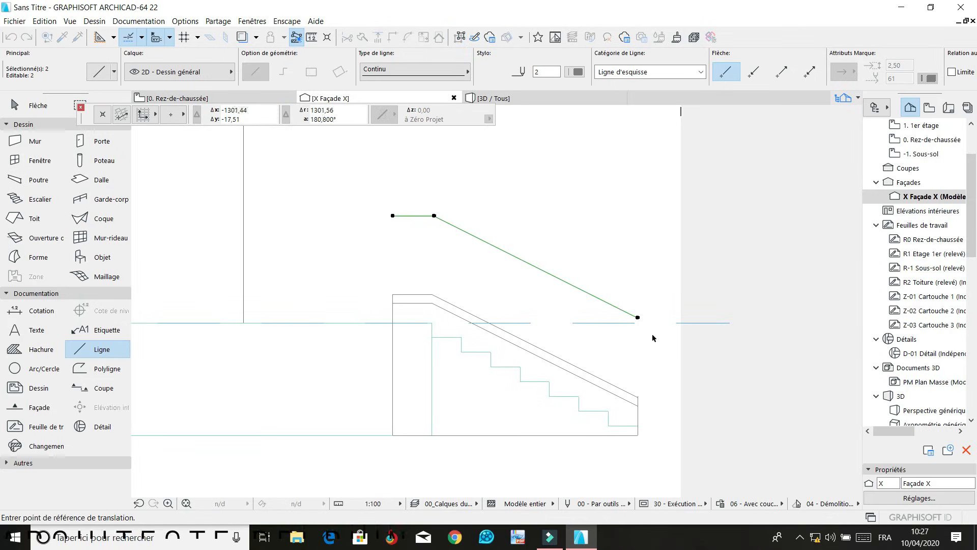
left_click(637, 318)
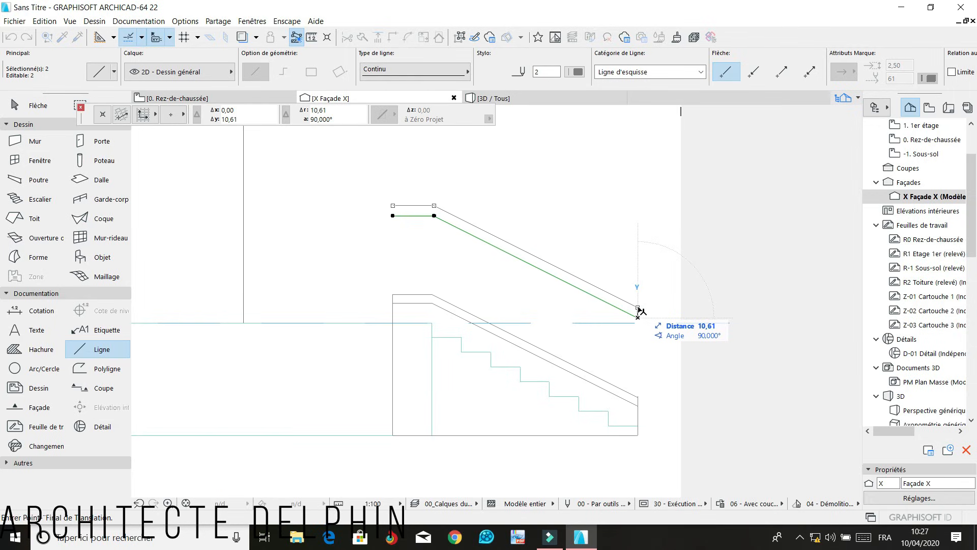
type("10")
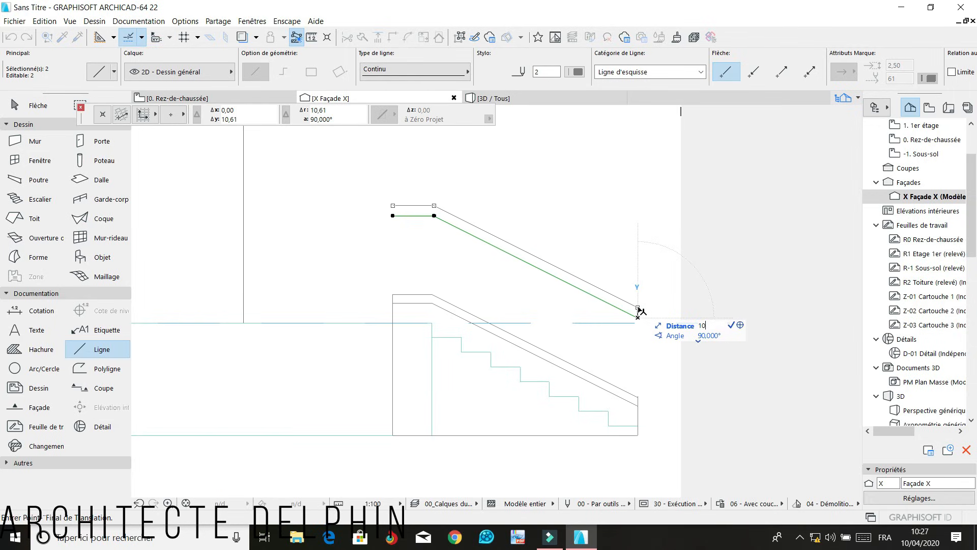
key("Return")
left_click(637, 307)
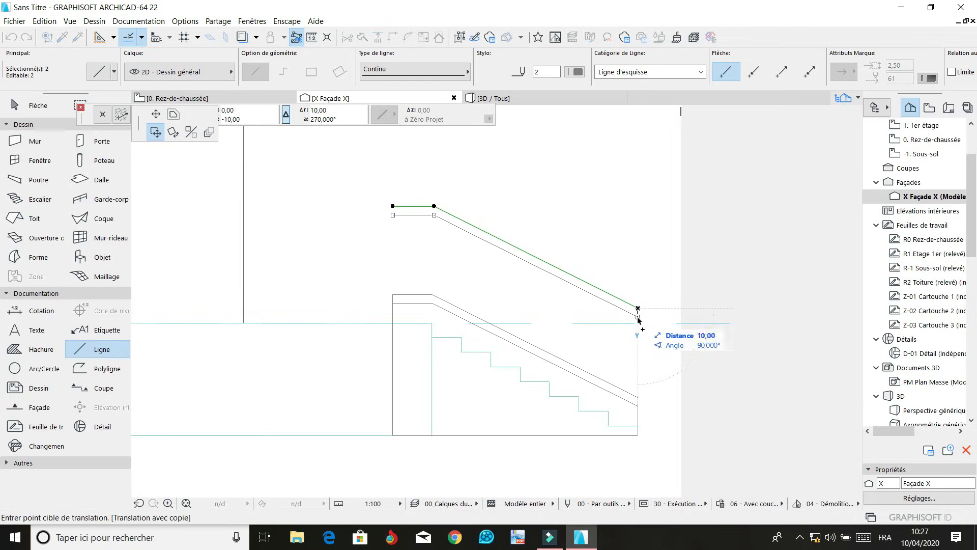
left_click(637, 316)
key("Escape")
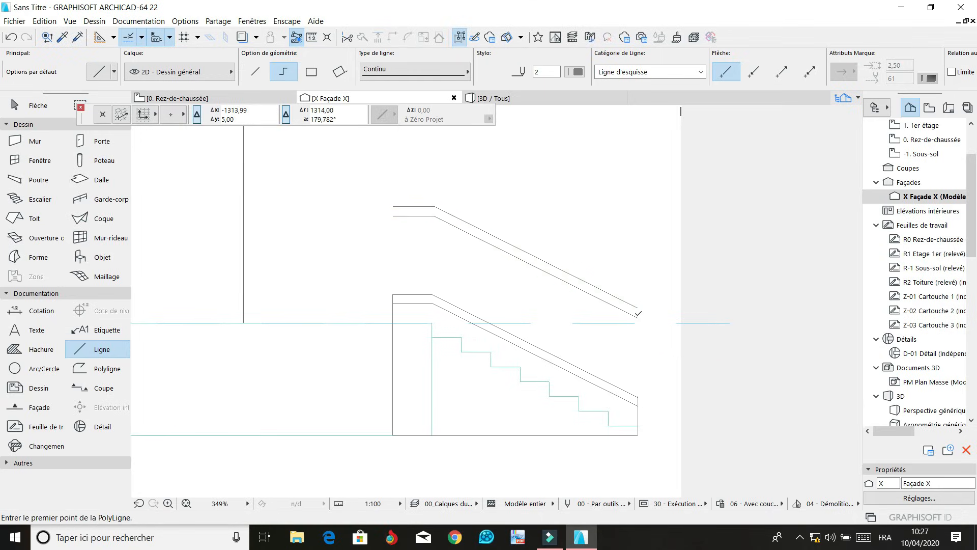
Connect the handrail band to the lower band with a vertical line at the front end and another at the back end
left_click(638, 308)
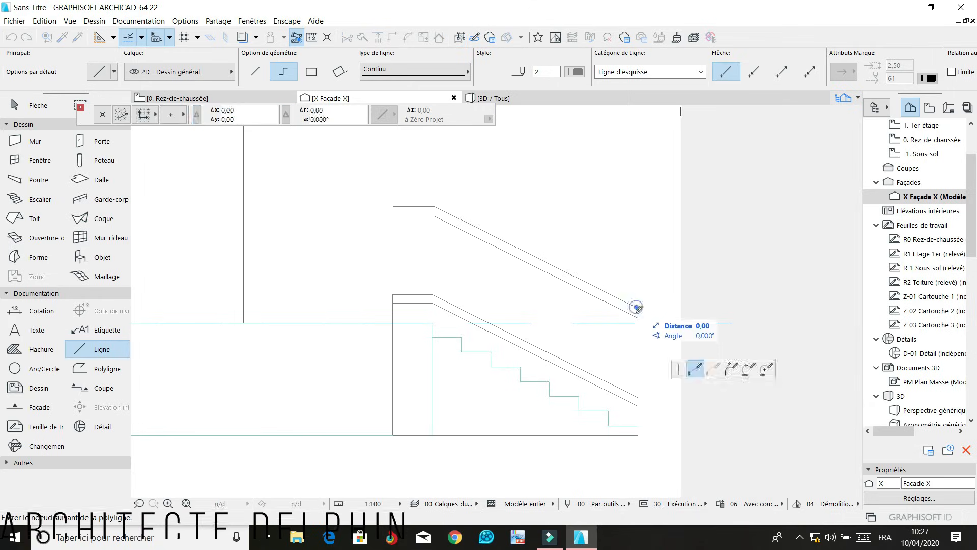
double_click(638, 396)
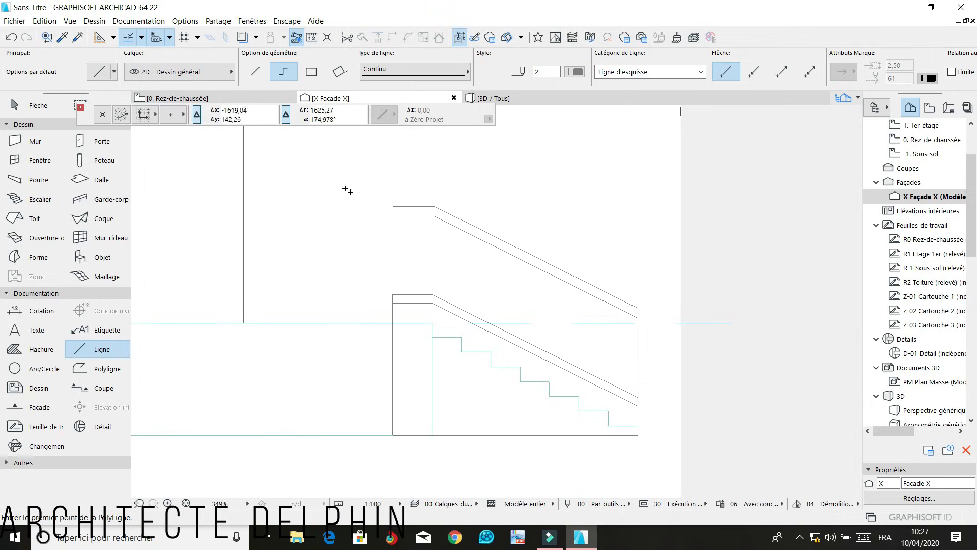
left_click(393, 206)
double_click(392, 294)
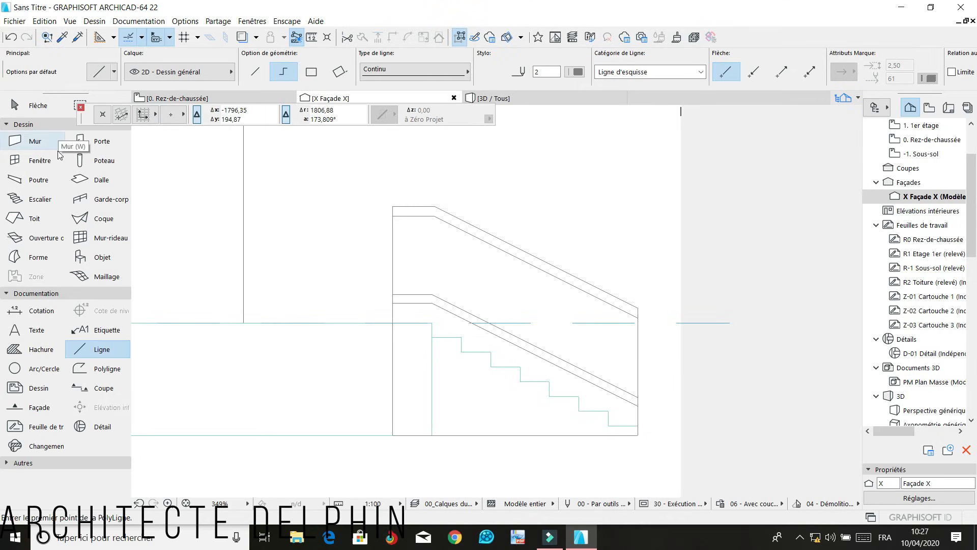
Set the default surface override of the Morph tool (Forme) to Peinture - Blanc brillant
left_click(29, 256)
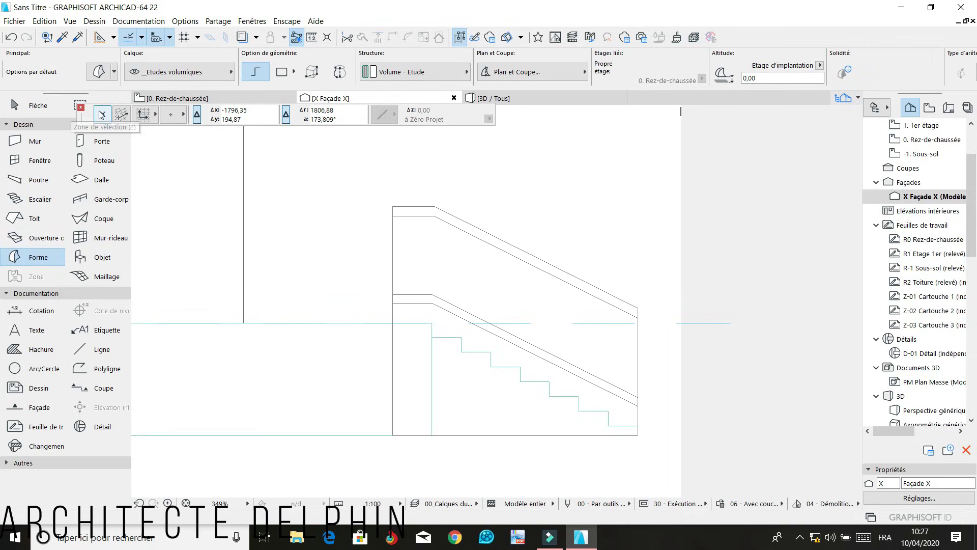
left_click(98, 72)
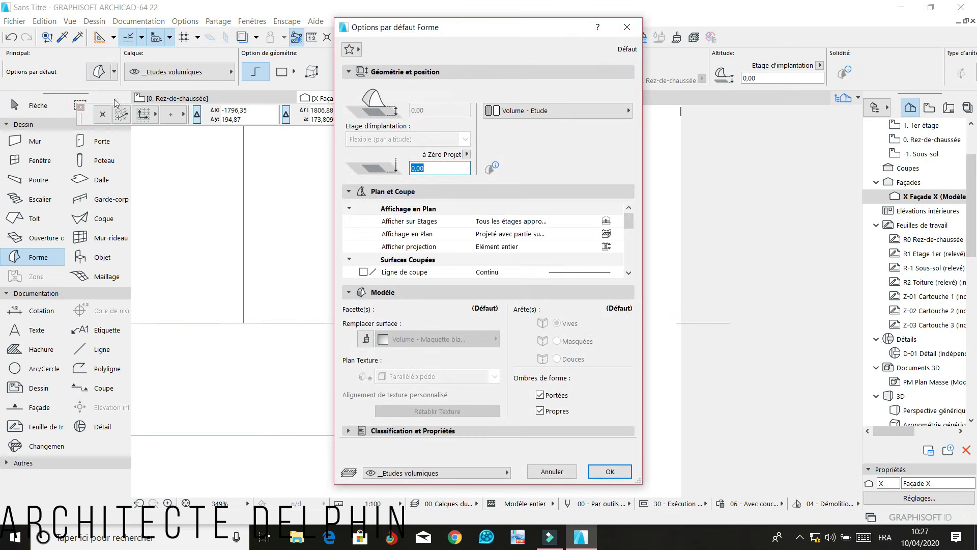
left_click(366, 339)
left_click(398, 343)
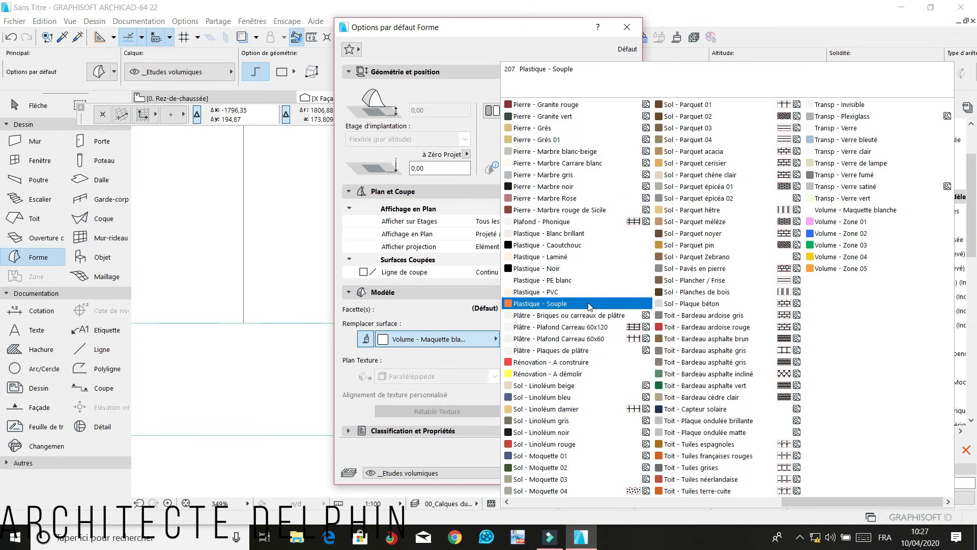
scroll(590, 321, "up", 3)
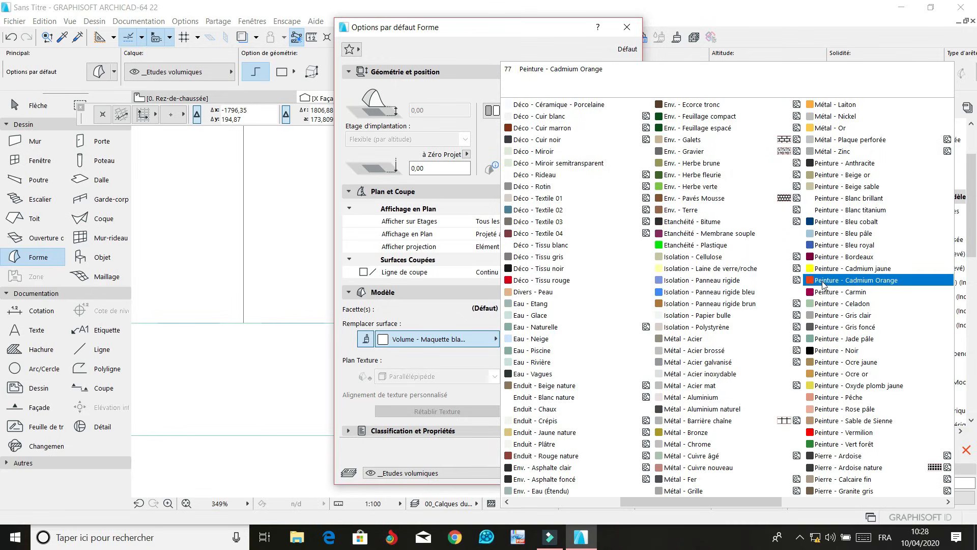
left_click(837, 203)
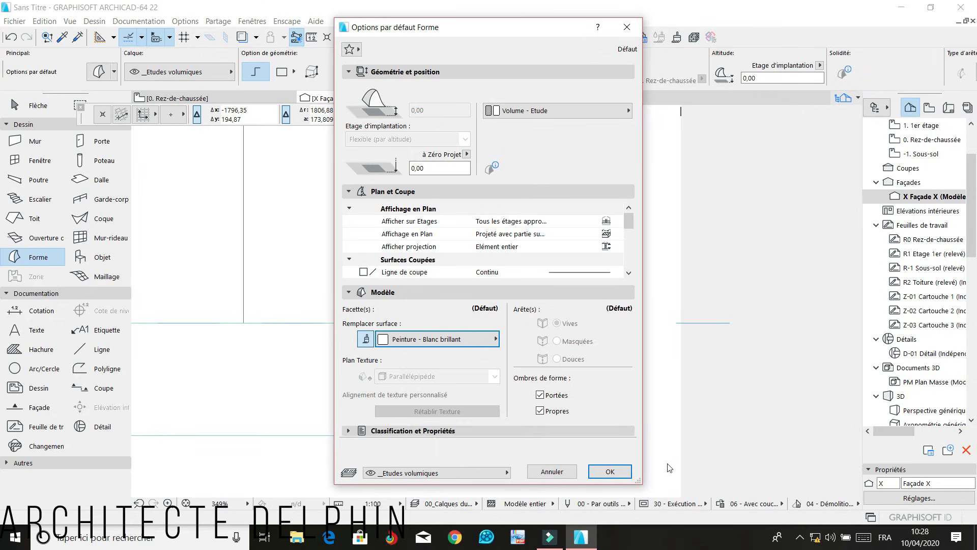
left_click(609, 471)
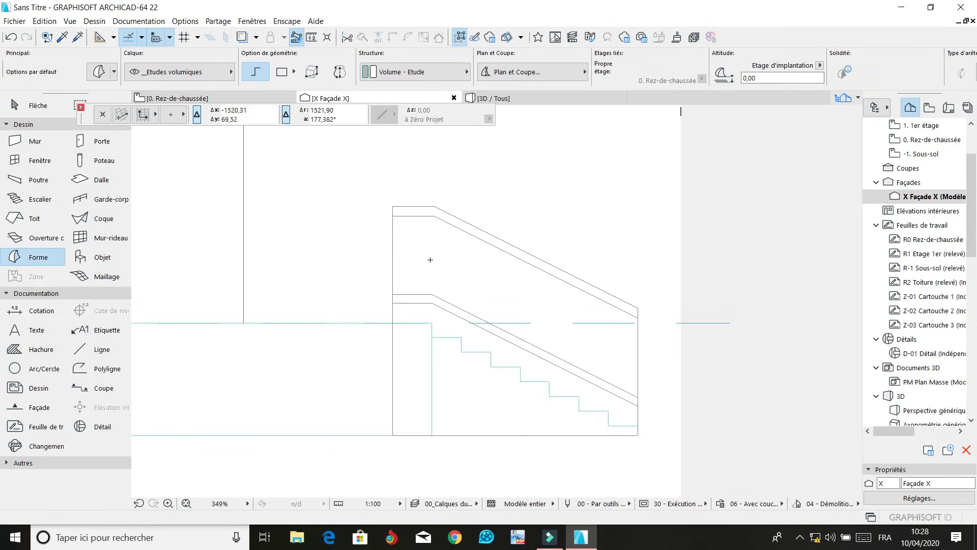
Trace the side wall's outline as a closed morph, from the lower railing line down to the base line
scroll(437, 310, "up", 4)
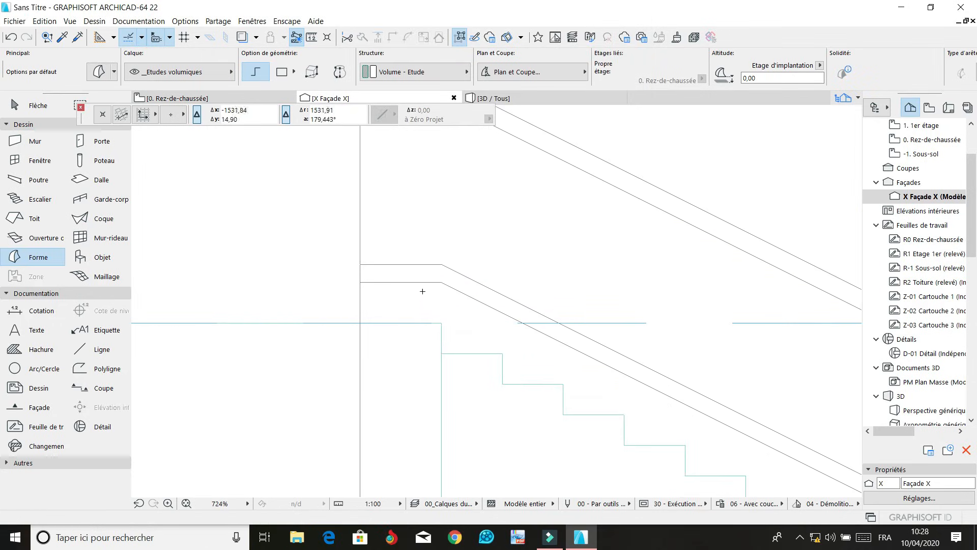
scroll(361, 279, "down", 4)
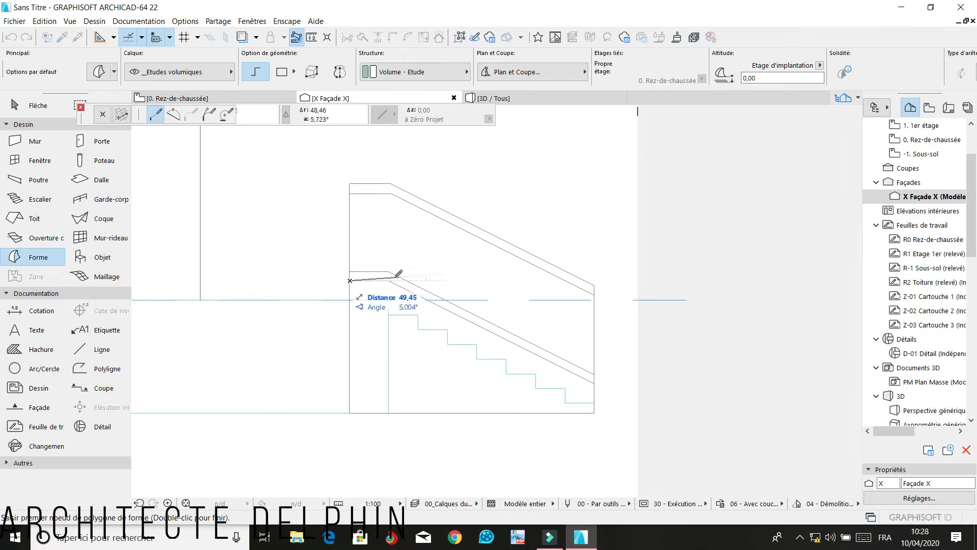
left_click(389, 280)
left_click(593, 382)
key("Escape")
left_click(594, 413)
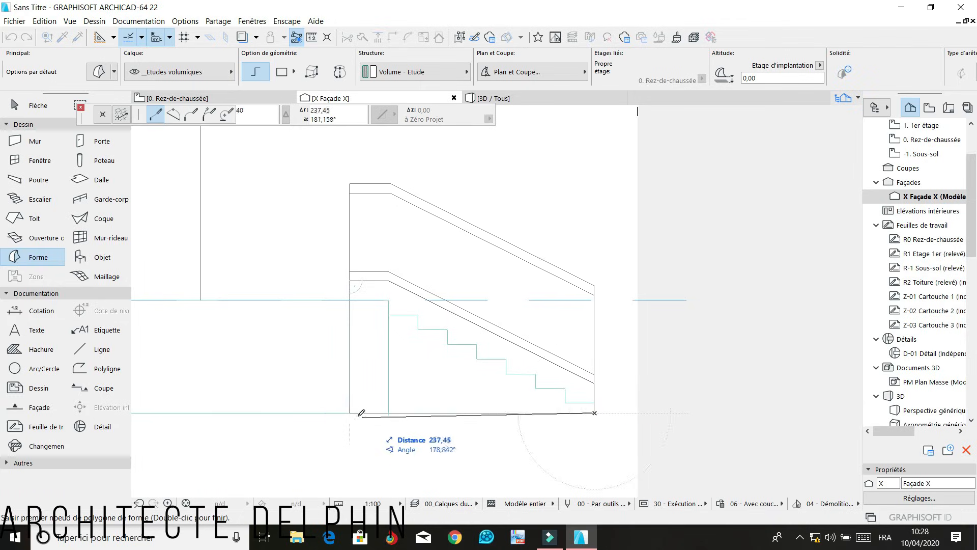
left_click(350, 412)
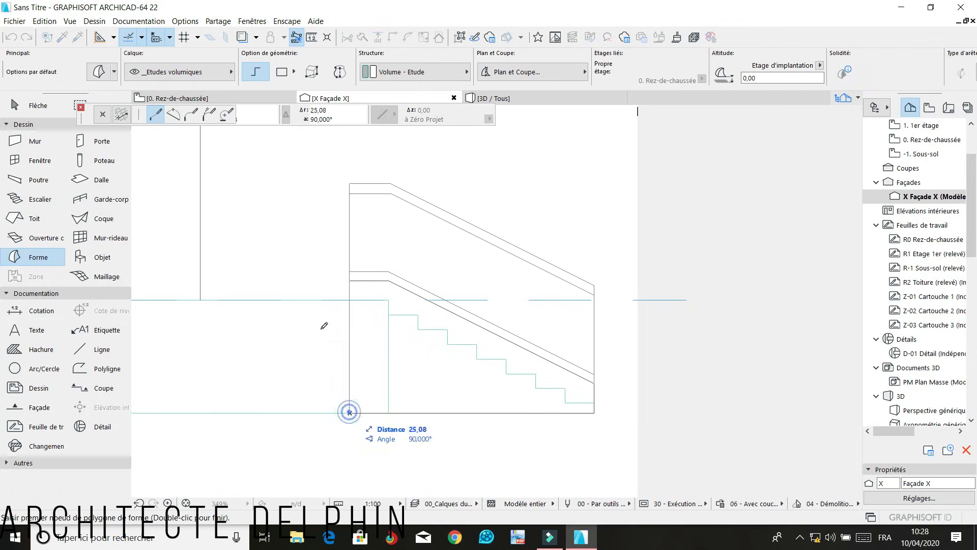
double_click(350, 281)
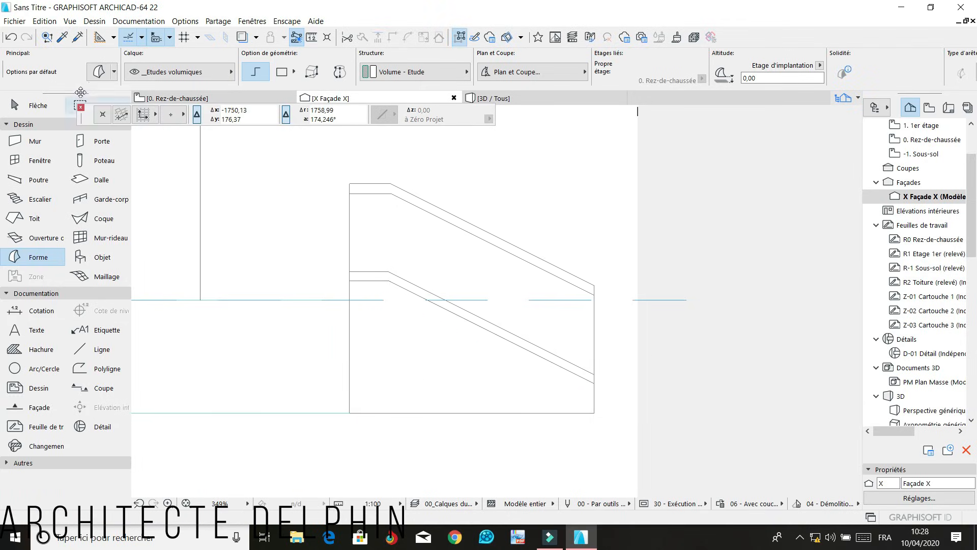
Set the default surface override of the Morph tool to Peinture - Gris clair
left_click(98, 72)
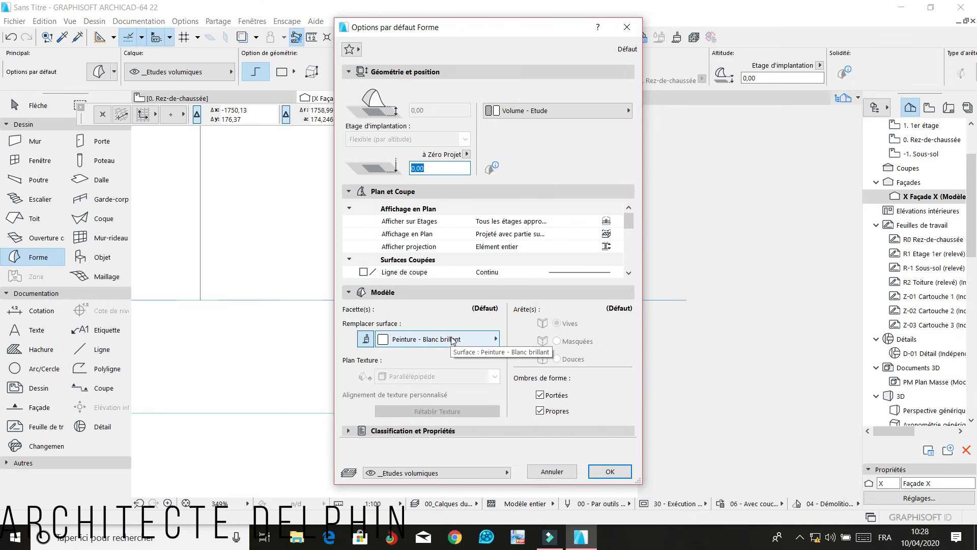
left_click(453, 340)
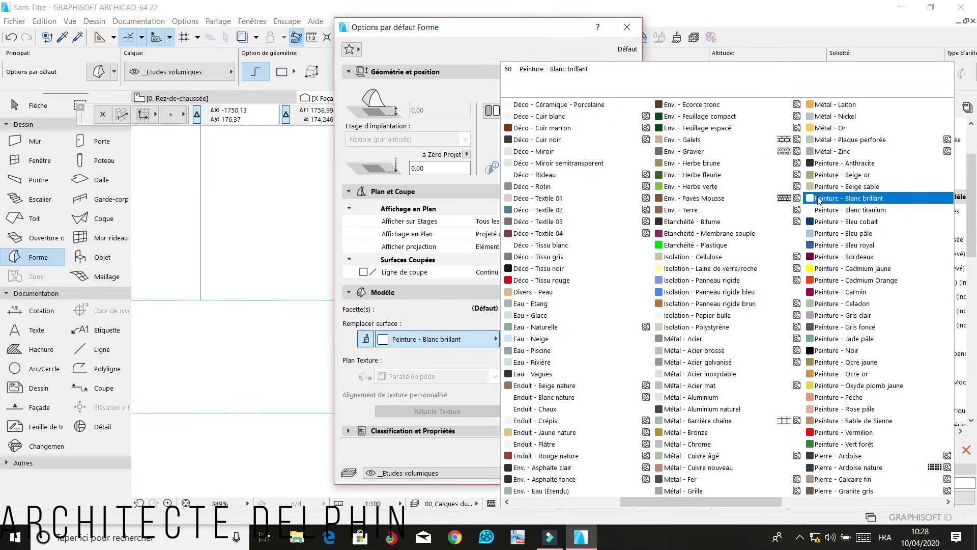
left_click(836, 317)
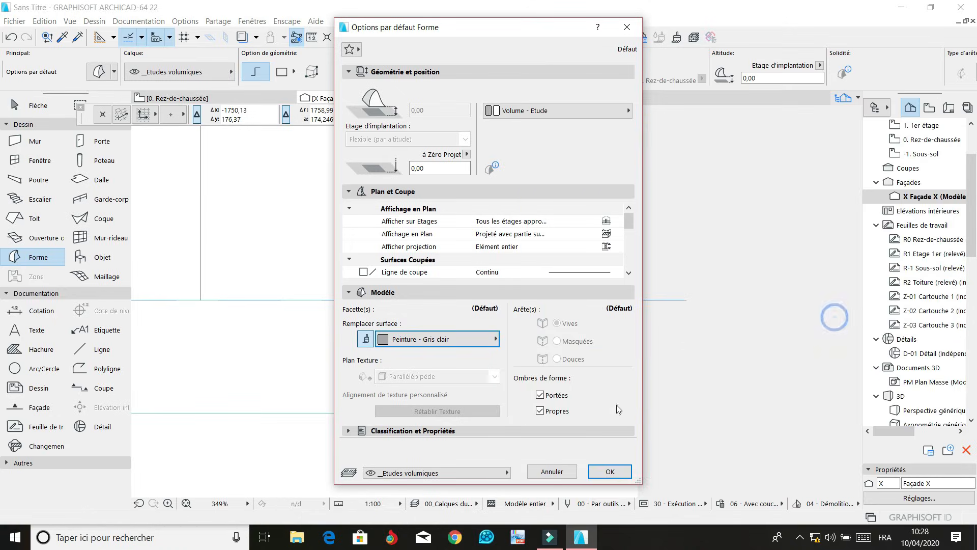
left_click(610, 472)
Trace the narrow lower band between the two lower railing lines as a closed morph
scroll(597, 372, "up", 3)
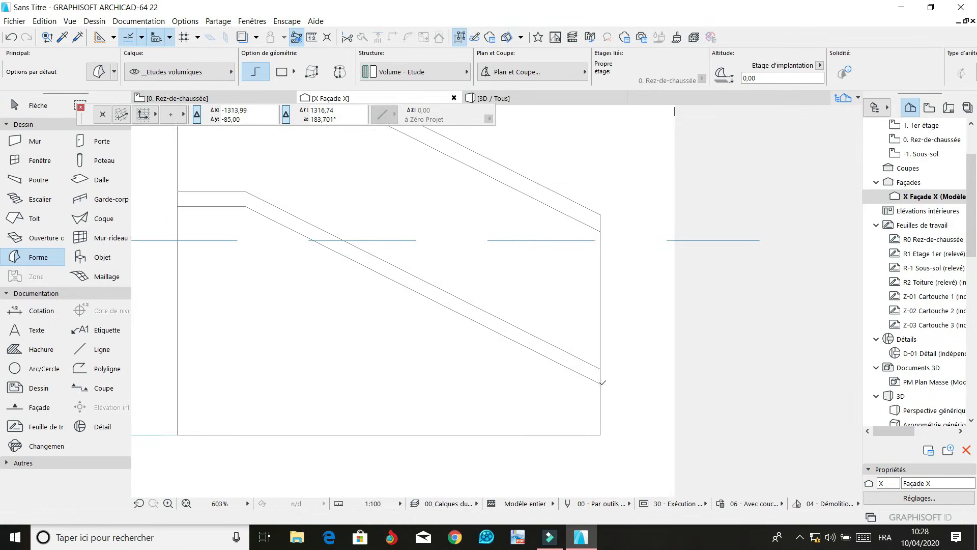
left_click(600, 383)
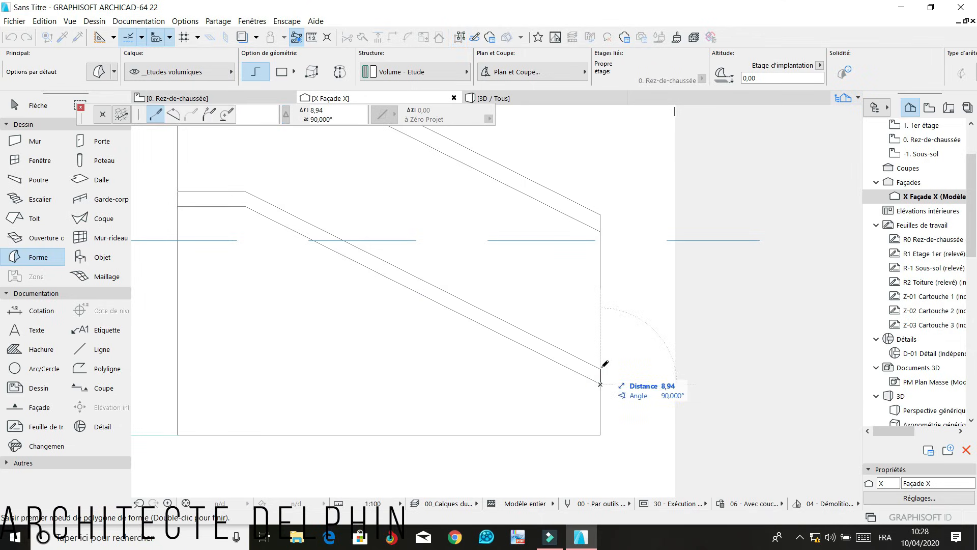
scroll(513, 321, "down", 3)
scroll(324, 231, "up", 4)
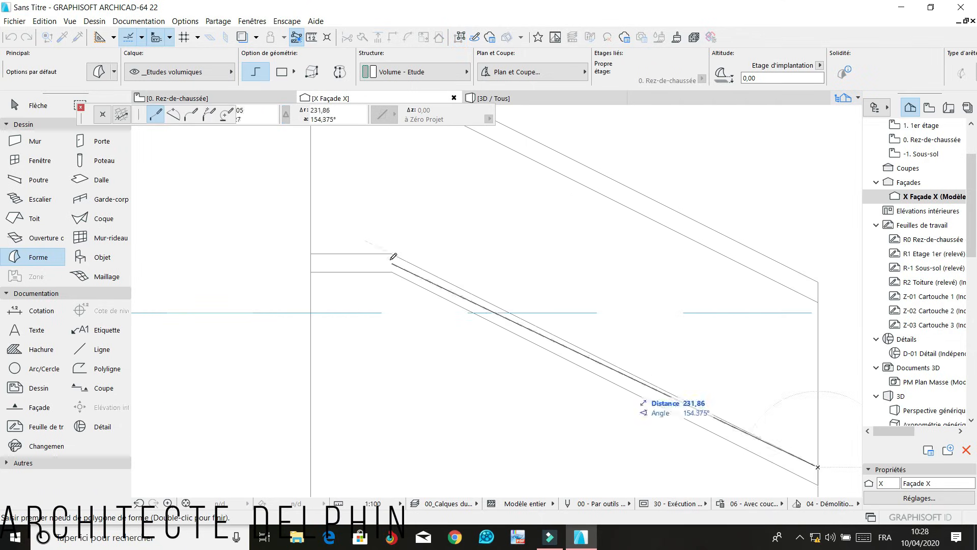
left_click(392, 254)
left_click(310, 253)
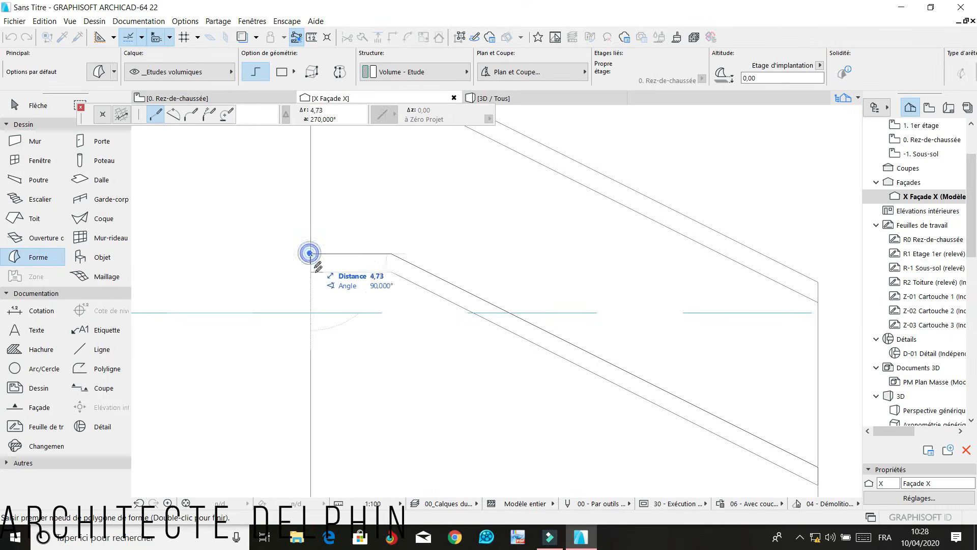
left_click(310, 272)
scroll(311, 272, "down", 3)
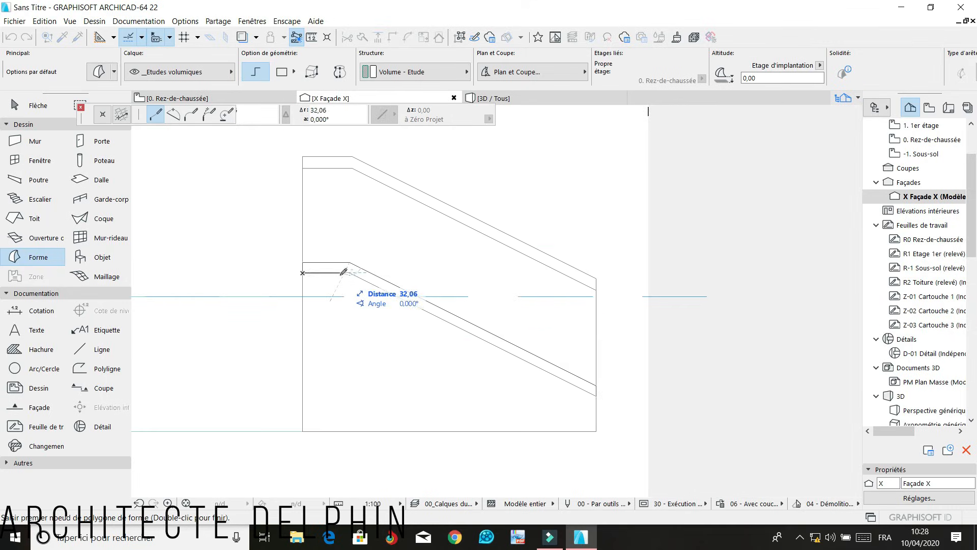
left_click(349, 273)
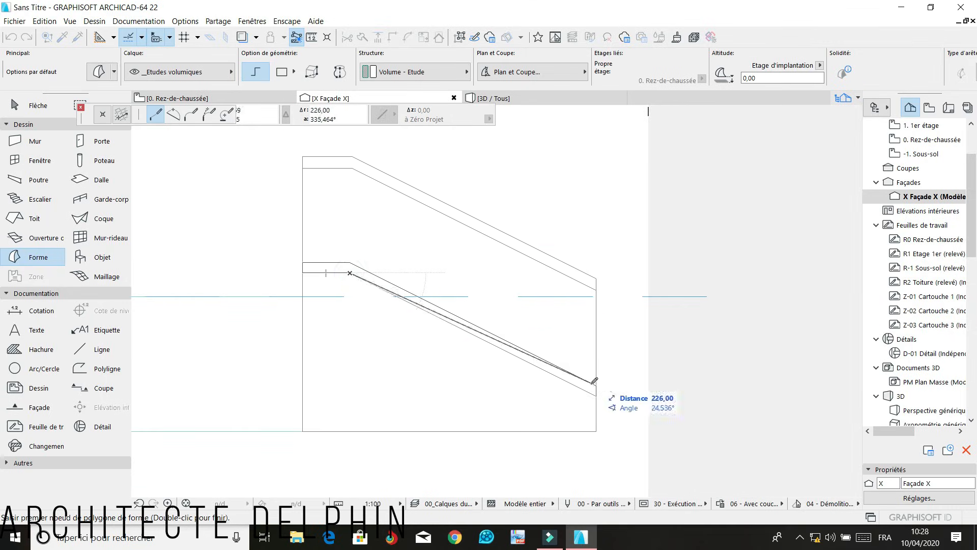
left_click(598, 395)
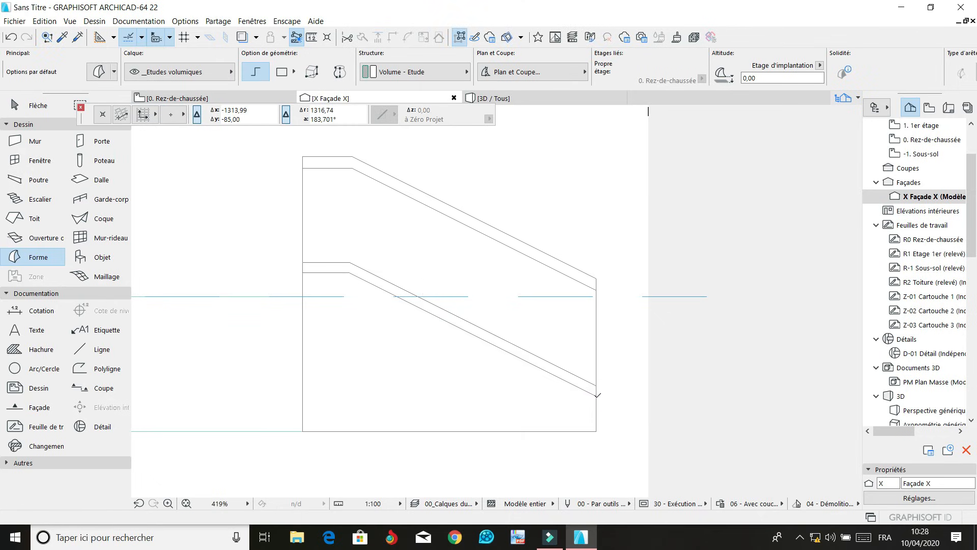
Set the default surface override of the Morph tool to Transp - Verre satiné
left_click(98, 71)
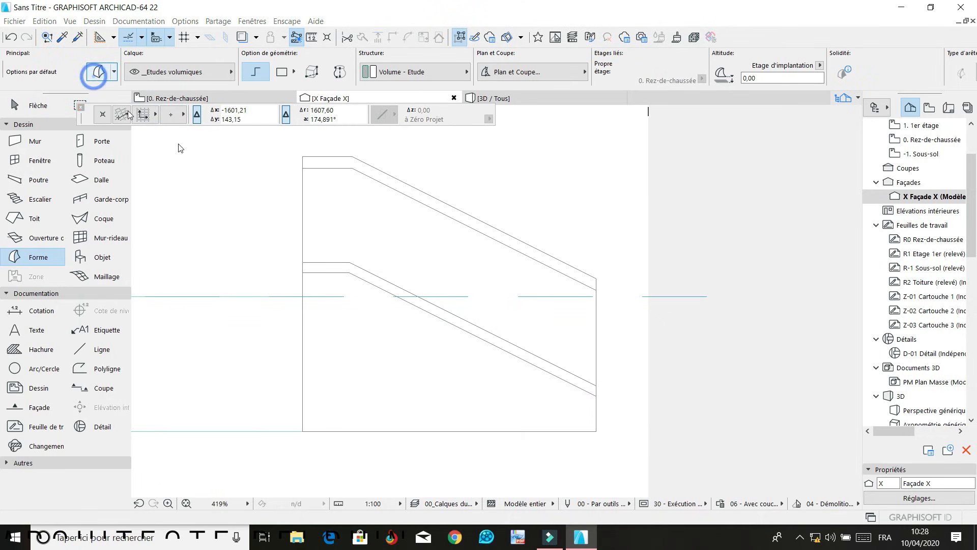
left_click(433, 338)
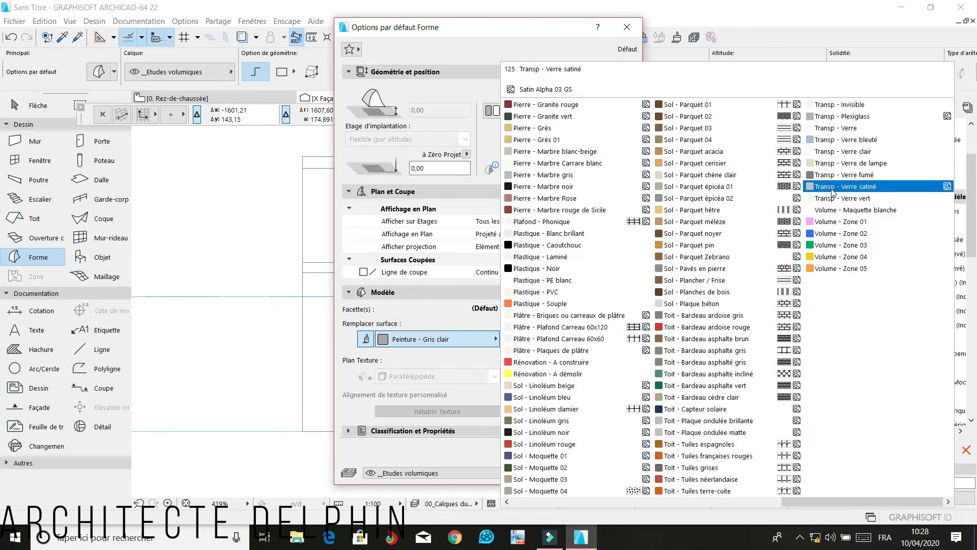
left_click(832, 192)
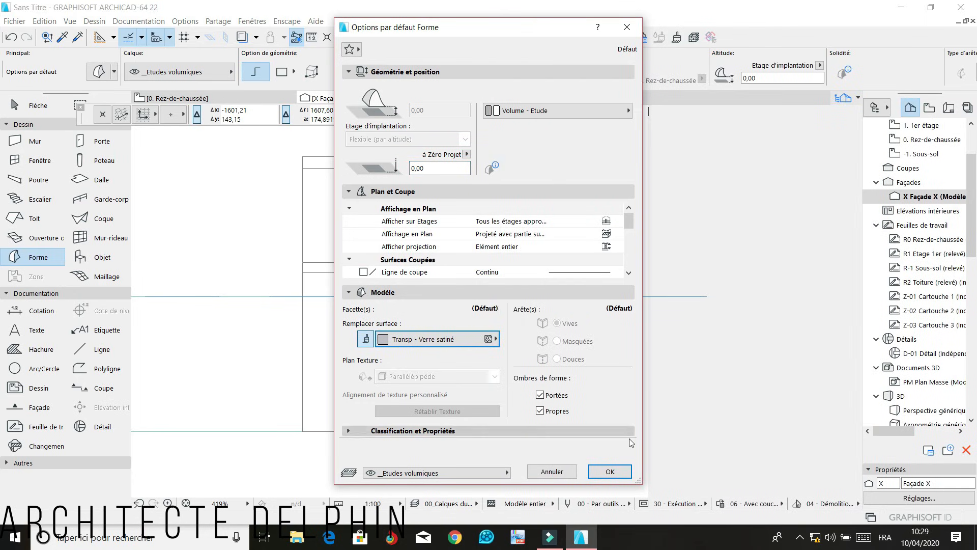
left_click(609, 470)
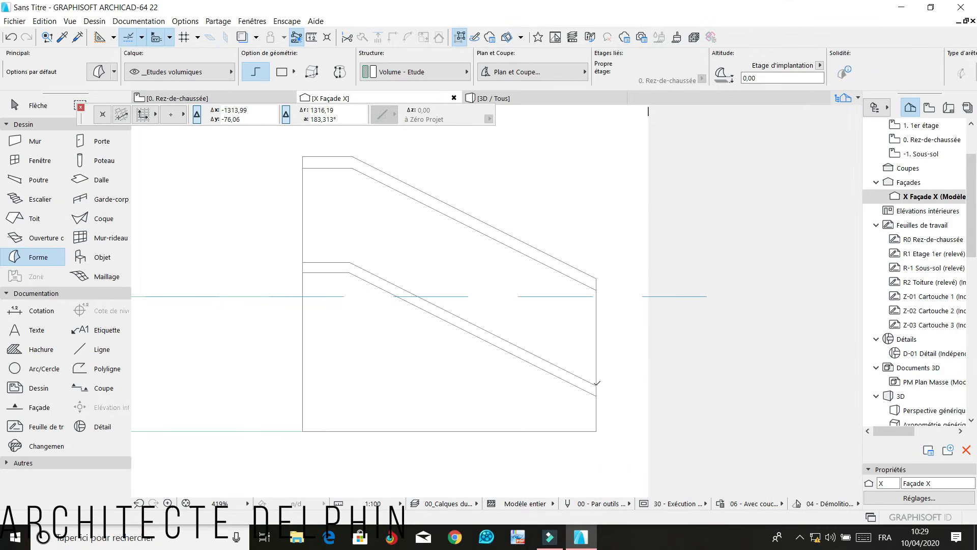
Trace the glass panel between the lower band and the handrail band as a closed morph
left_click(596, 385)
left_click(597, 289)
left_click(355, 167)
left_click(303, 168)
left_click(303, 263)
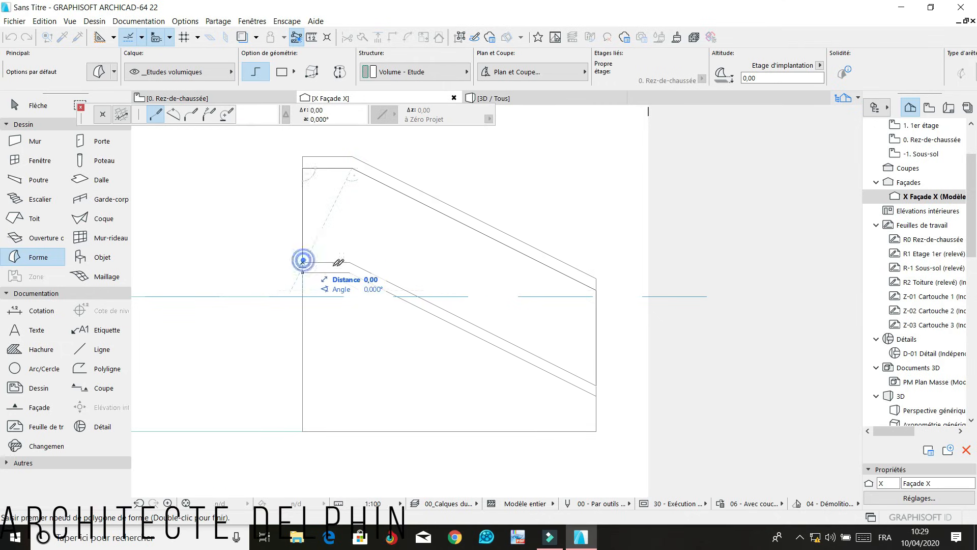
left_click(350, 262)
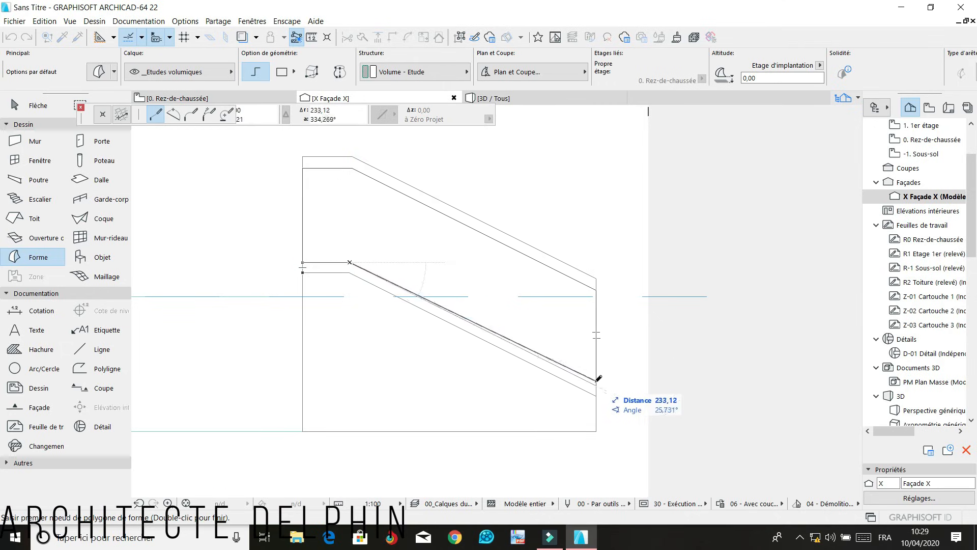
double_click(595, 385)
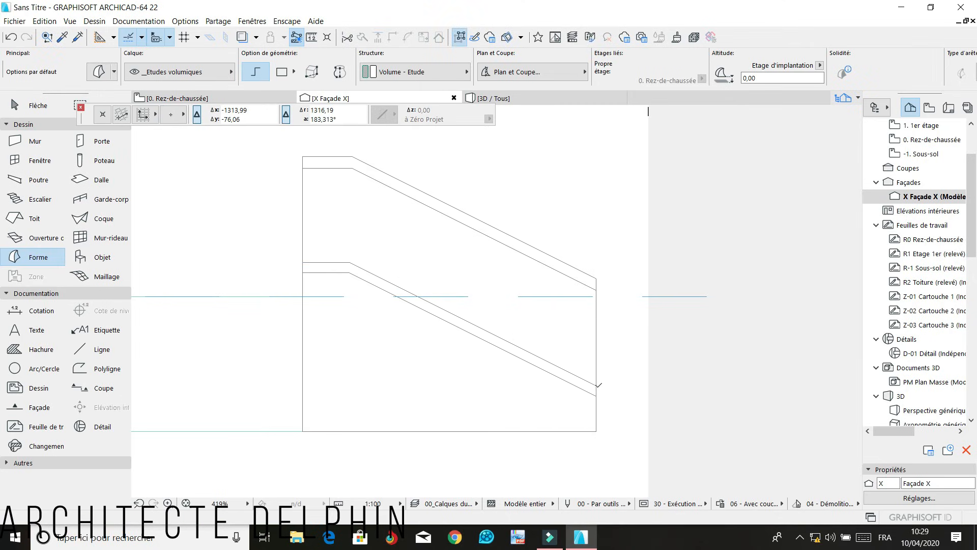
Trace the handrail band along the top of the profile as a closed morph, keeping the current default surface
left_click(101, 75)
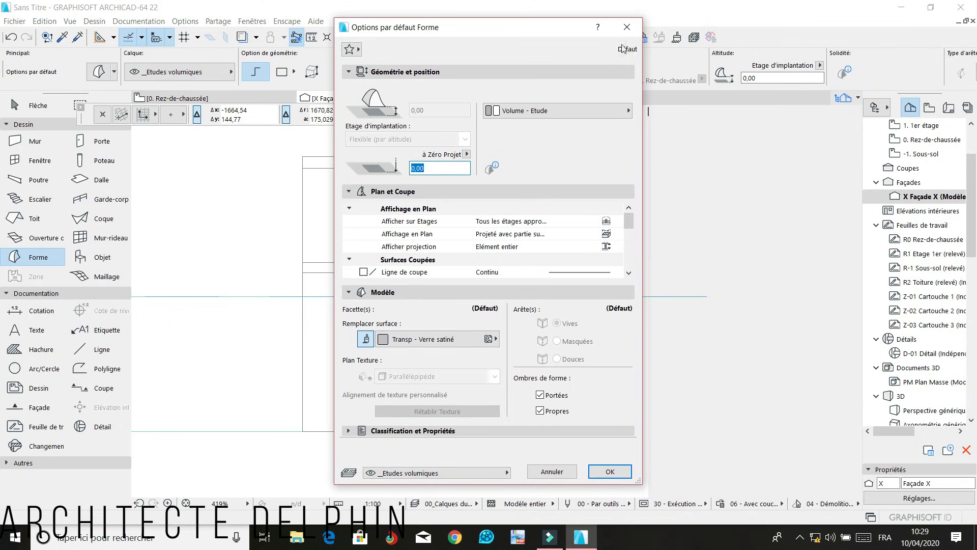
left_click(627, 27)
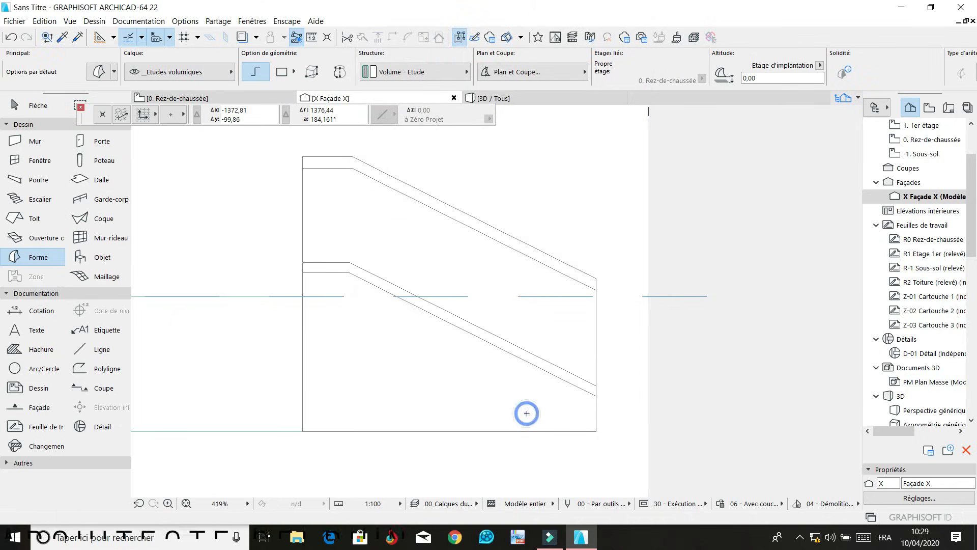
left_click(597, 289)
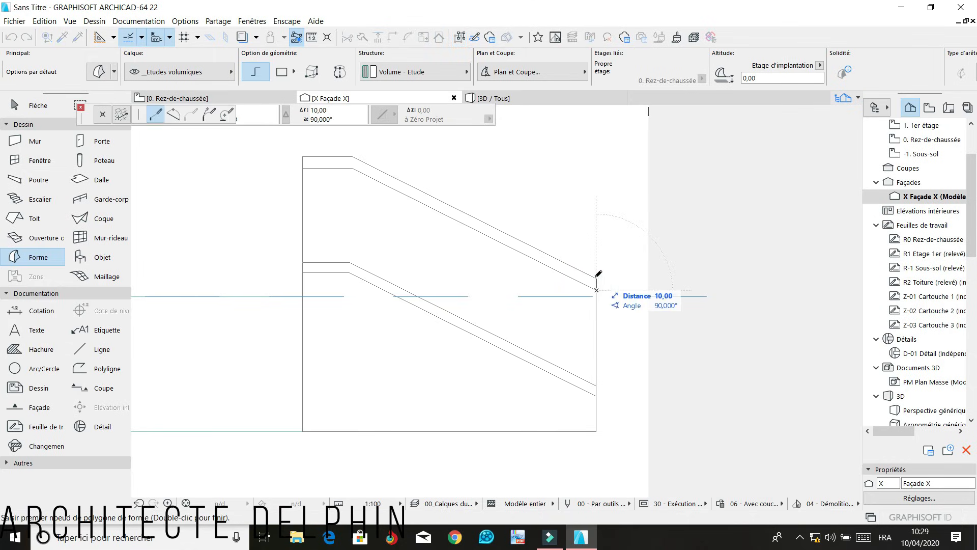
left_click(595, 278)
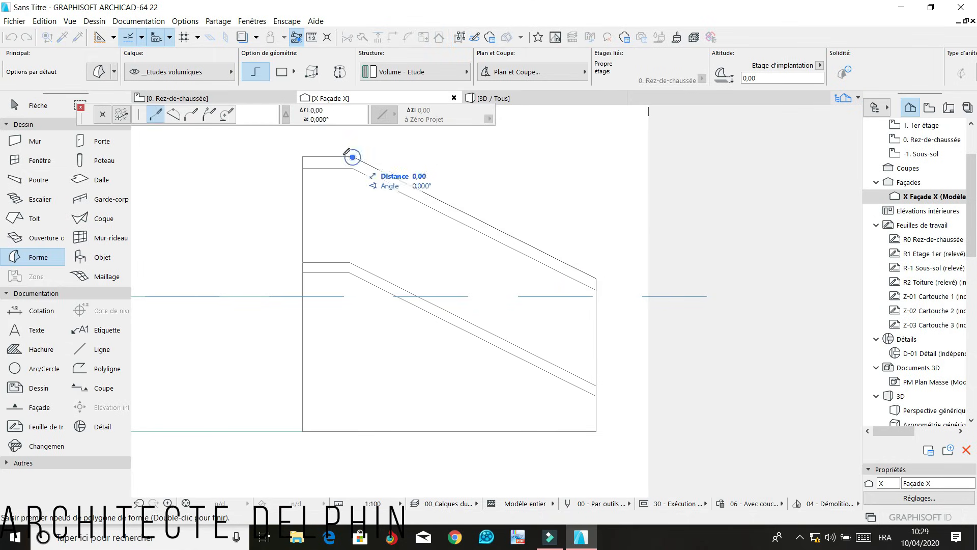
left_click(303, 168)
left_click(352, 167)
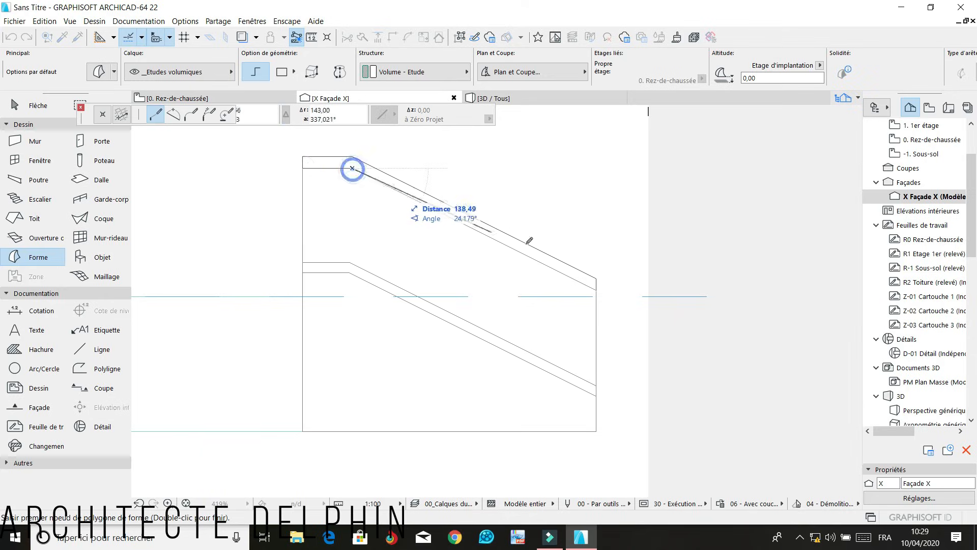
double_click(596, 289)
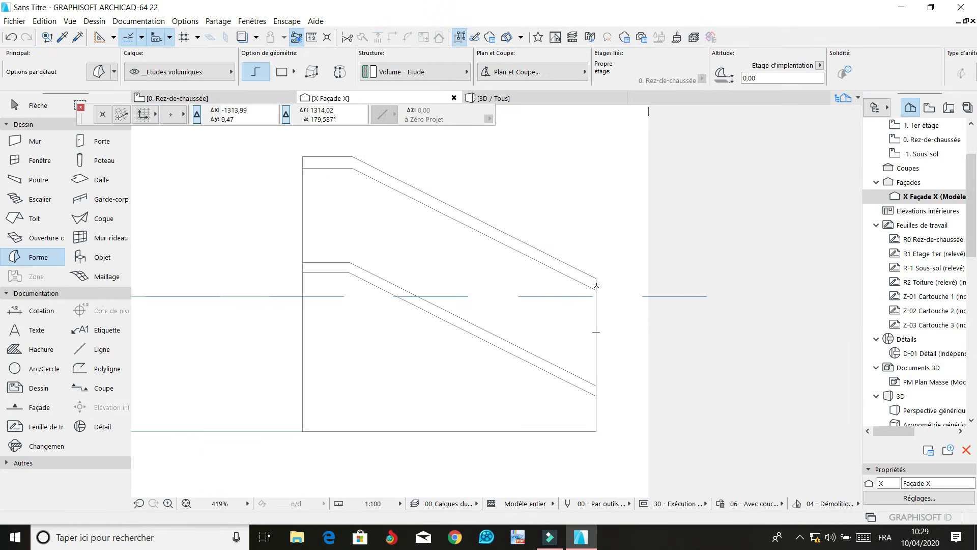
In the ground-floor plan, move the railing morphs from the façade marker to the nearest stair's upper outer corner, and open the 3D view
left_click(254, 97)
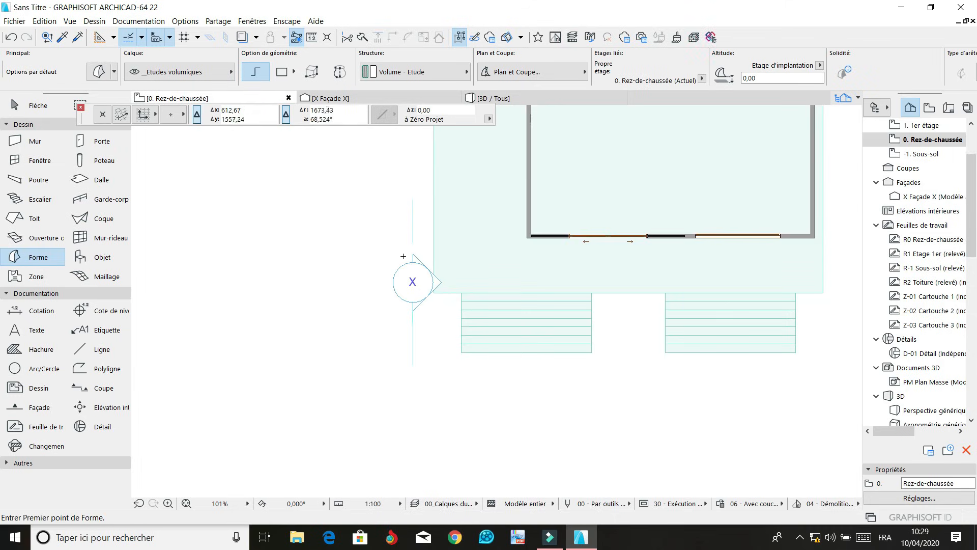
left_click_drag(383, 204, 438, 387)
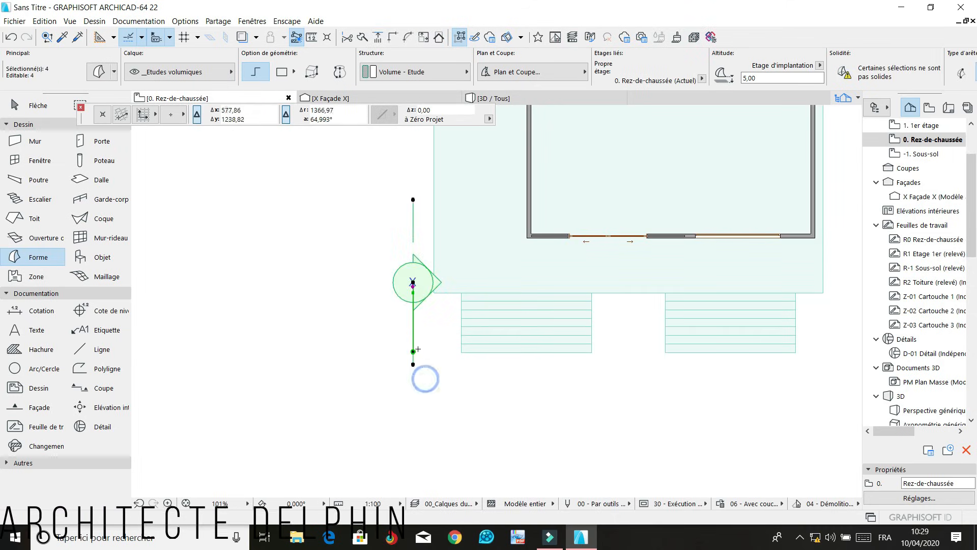
left_click(397, 285, "shift")
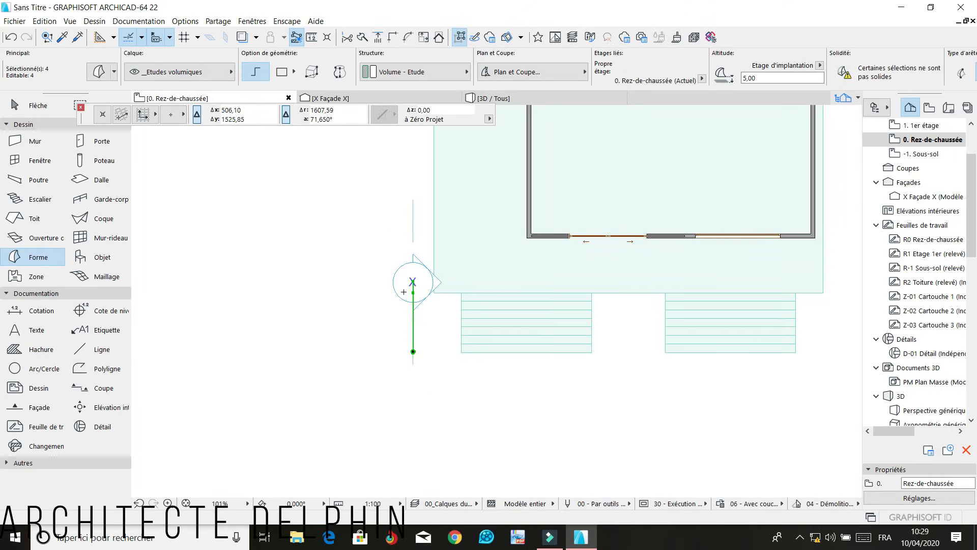
key("ctrl+d")
scroll(407, 288, "up", 3)
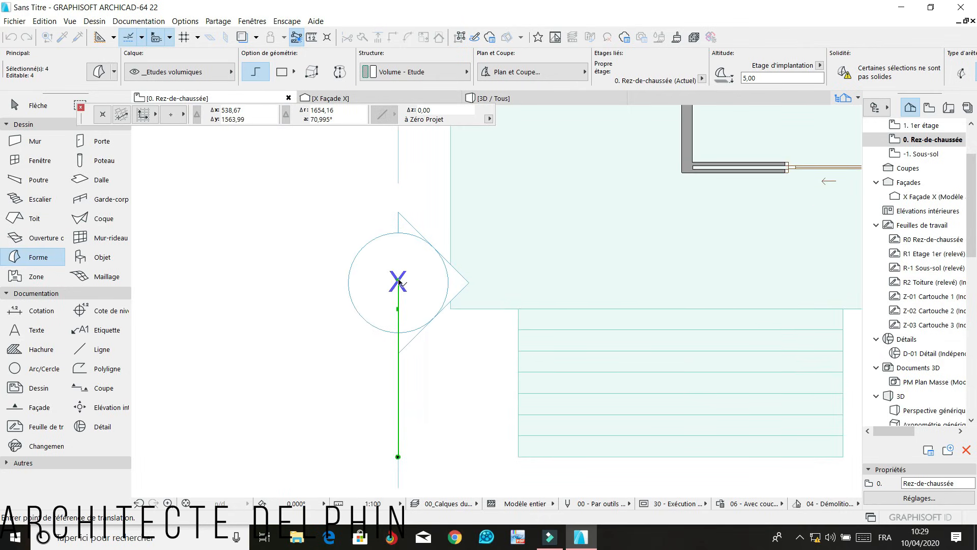
left_click(399, 282)
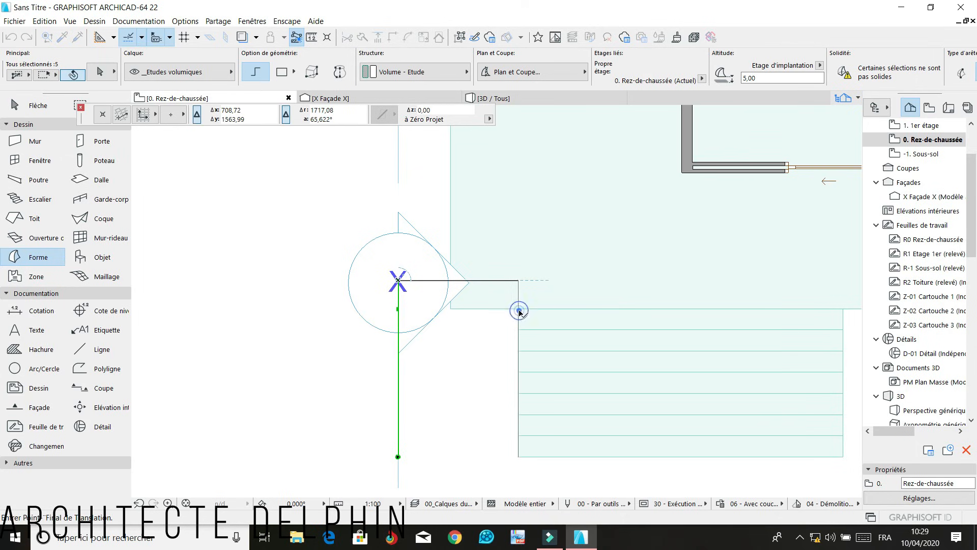
left_click(518, 309)
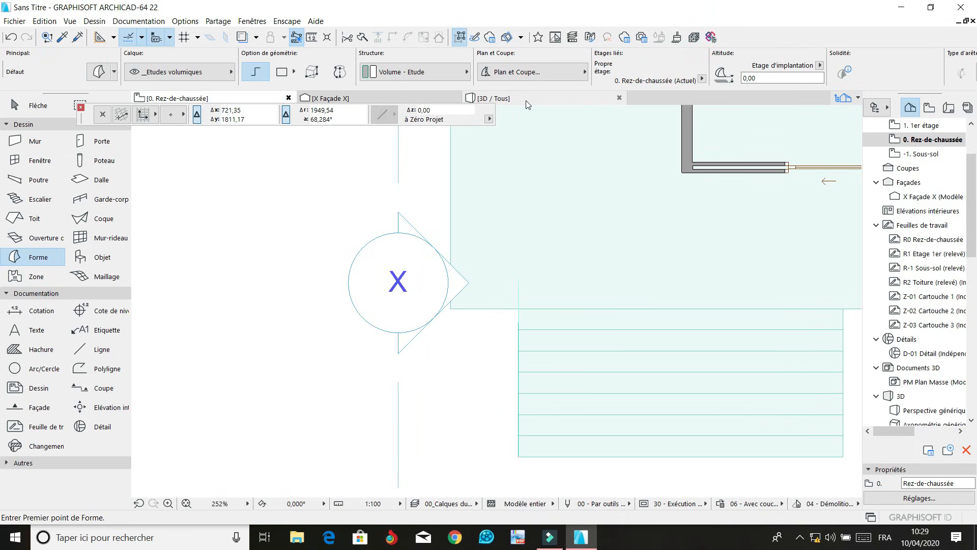
left_click(494, 99)
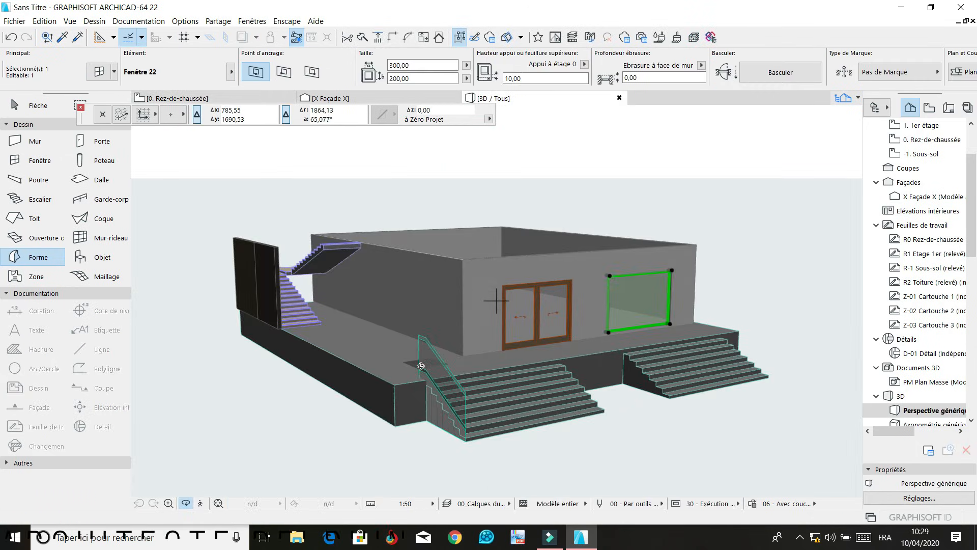
Extrude the side wall morph of the nearest stair 15 cm outward, away from the steps
scroll(421, 366, "up", 5)
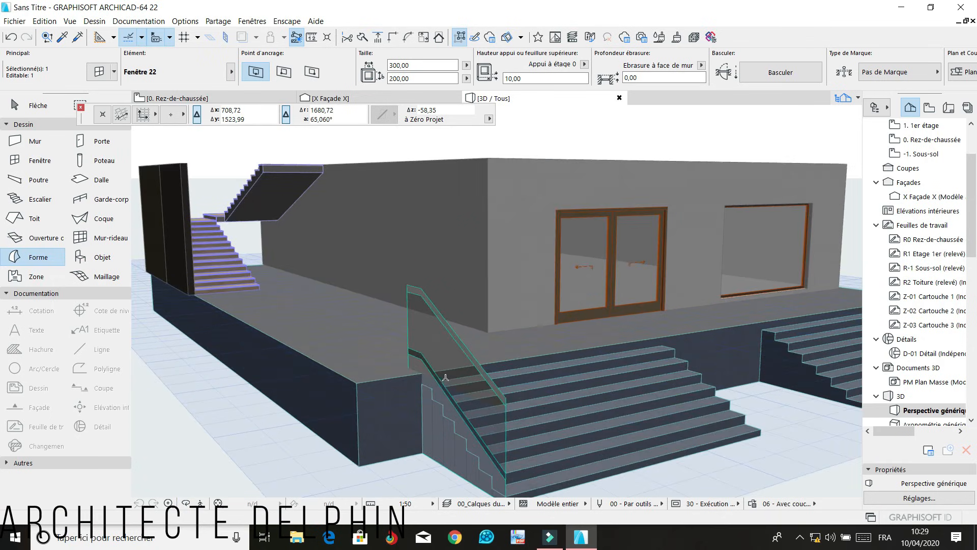
key("Escape")
scroll(466, 477, "up", 1)
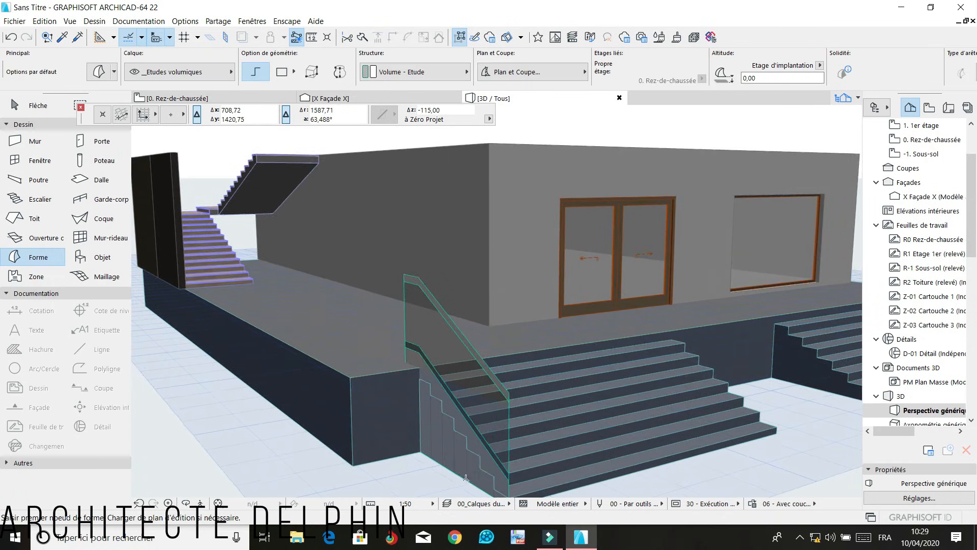
scroll(478, 437, "up", 1)
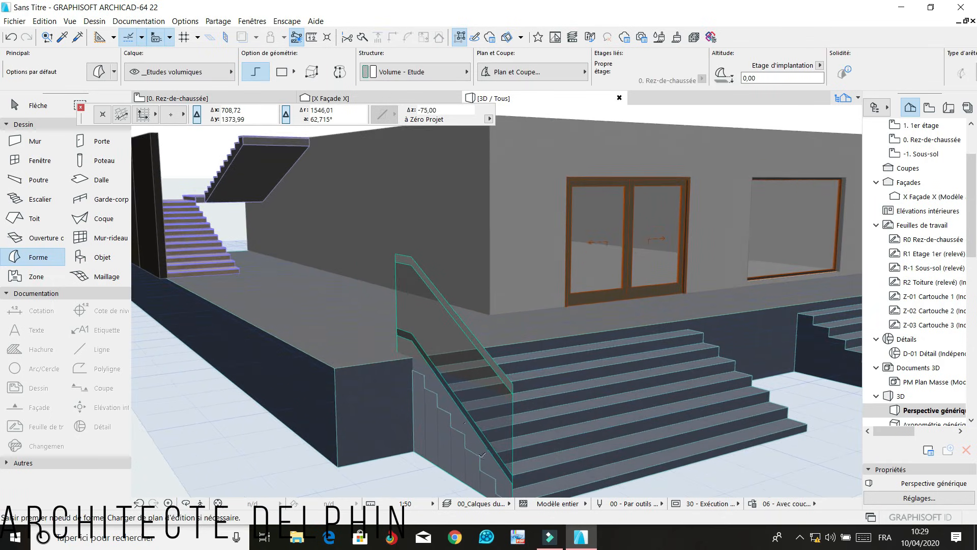
left_click(459, 422)
left_click(458, 420)
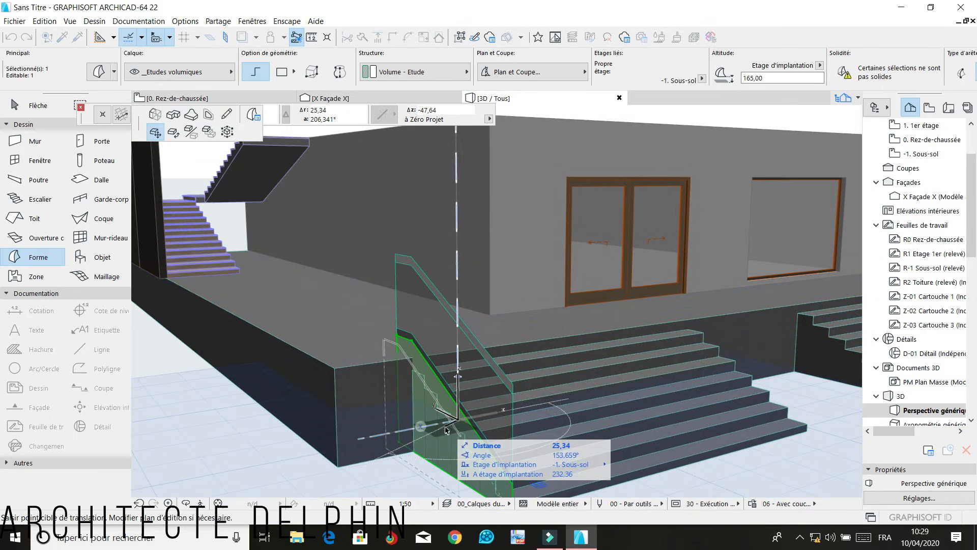
left_click(156, 114)
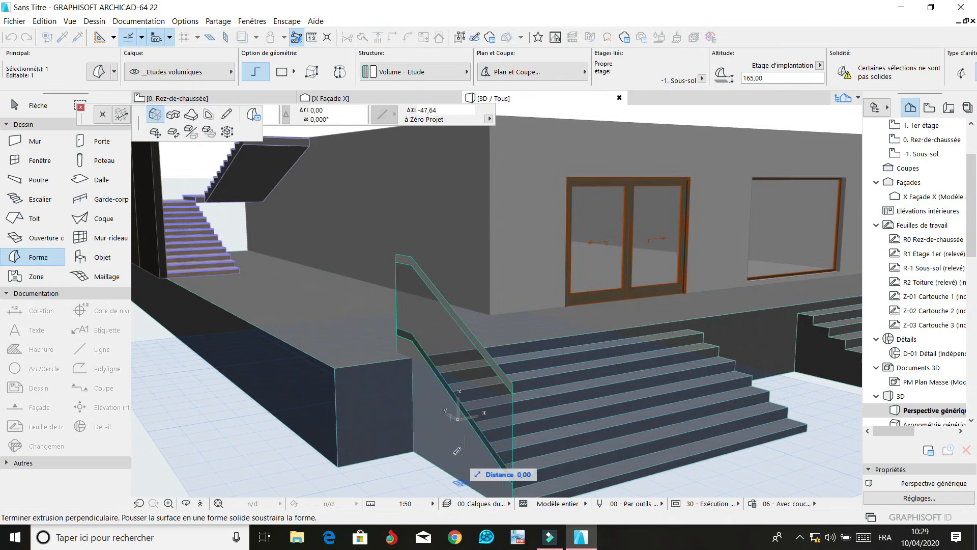
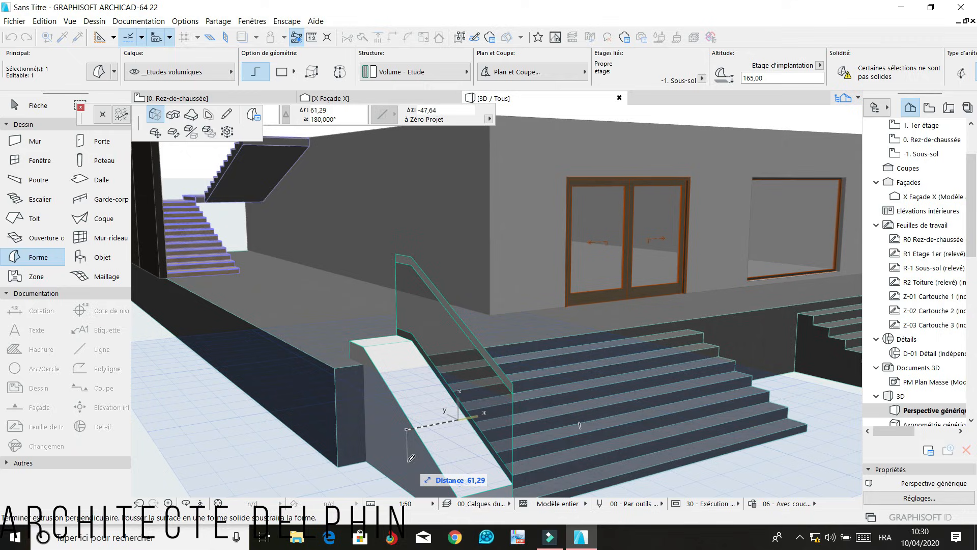
key("Return")
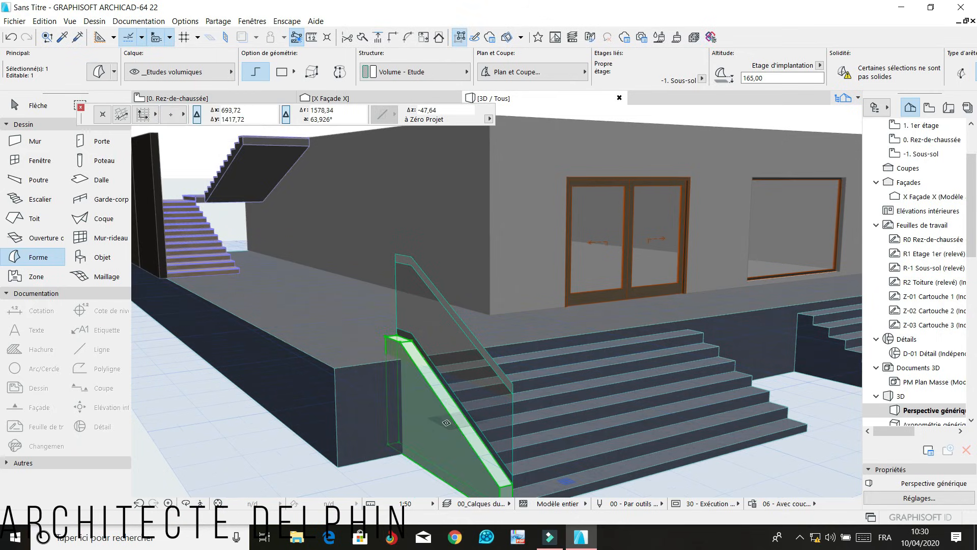
key("Escape")
Extrude the lower band on top of the stair's side wall outward to match the wall's 15 cm thickness
scroll(501, 412, "up", 4)
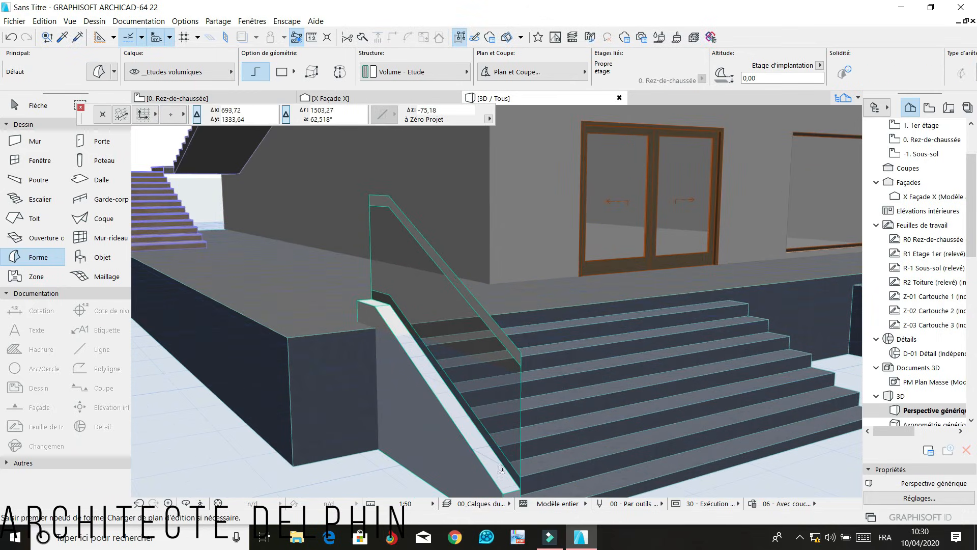
left_click(501, 411)
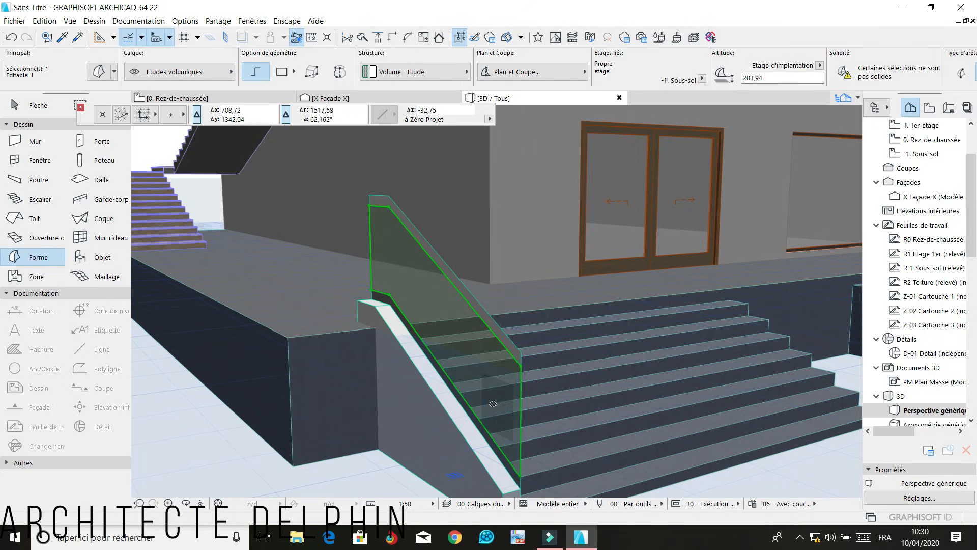
scroll(522, 486, "up", 1)
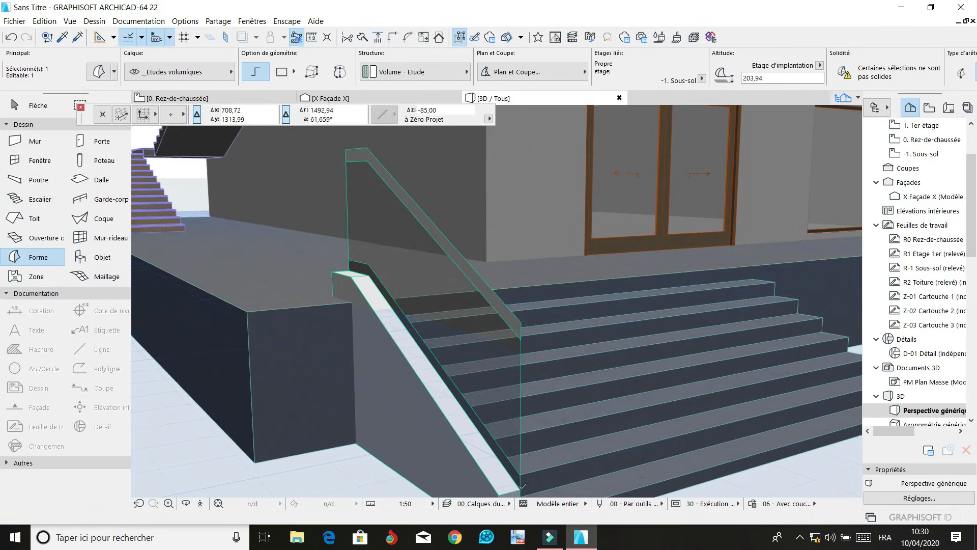
key("Escape")
scroll(502, 479, "up", 1)
scroll(501, 479, "up", 1)
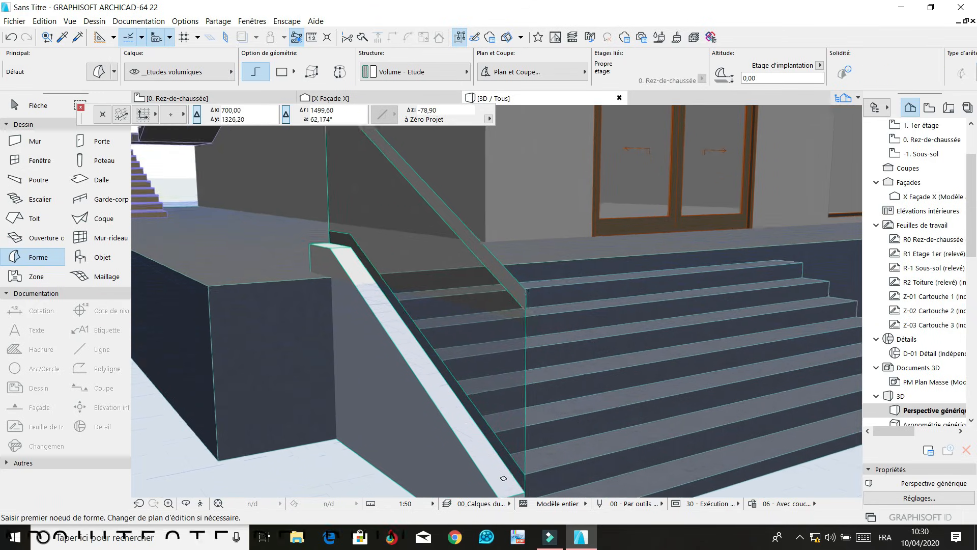
key("shift")
left_click(504, 459)
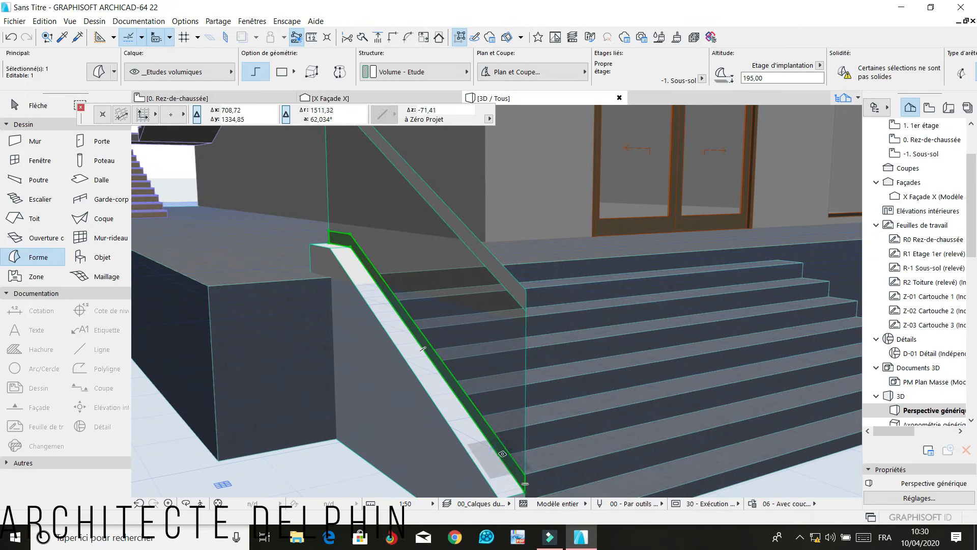
left_click(503, 454)
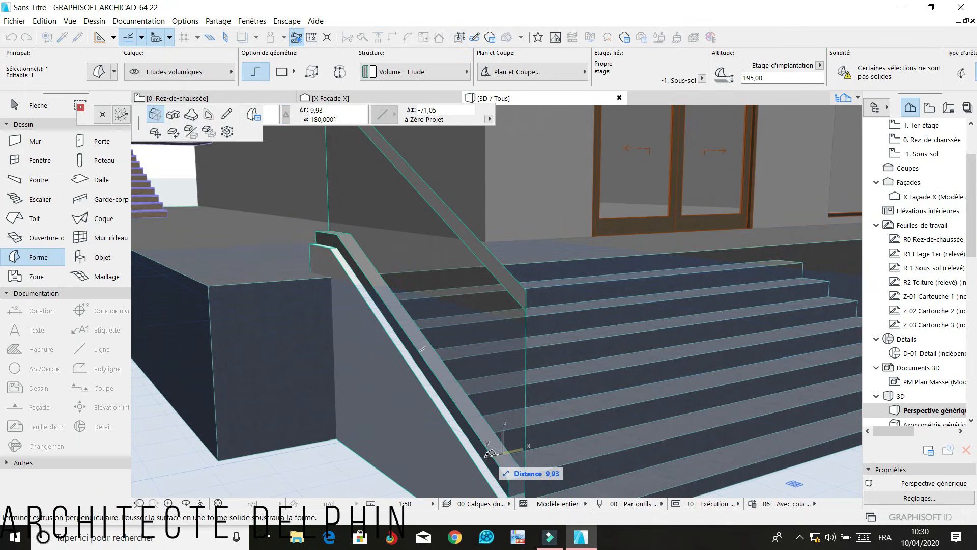
key("Return")
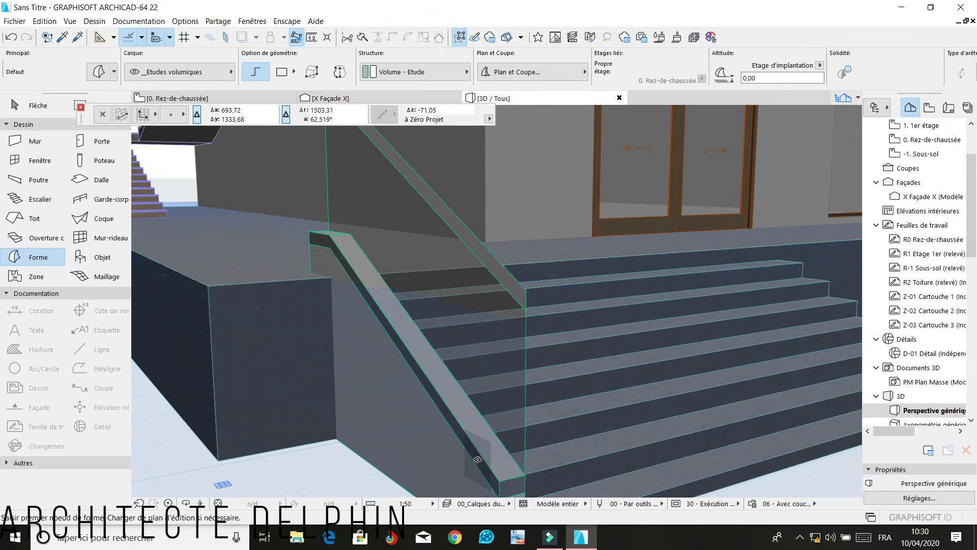
Move the glass panel and handrail together 7.5 cm outward to the middle of the lower band
left_click(518, 288)
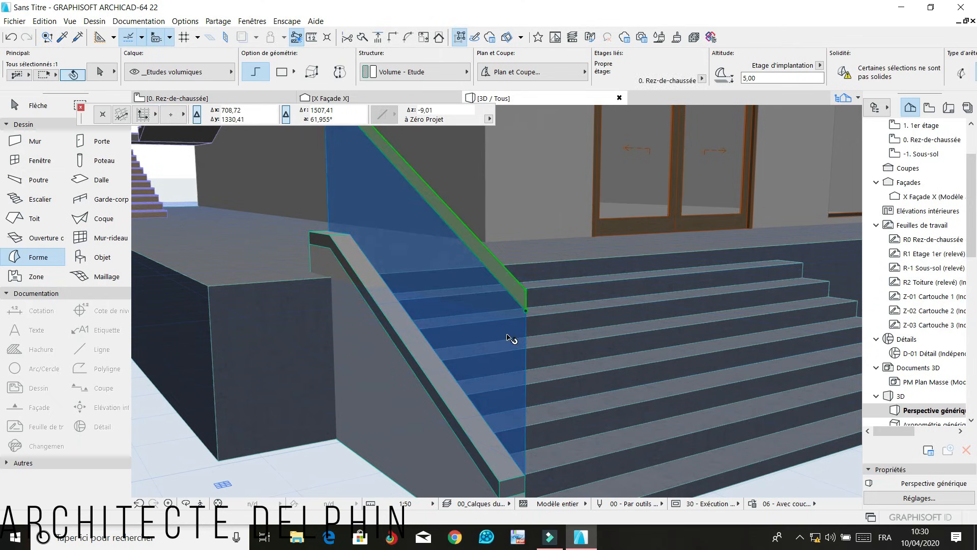
left_click(507, 344, "shift")
key("ctrl+d")
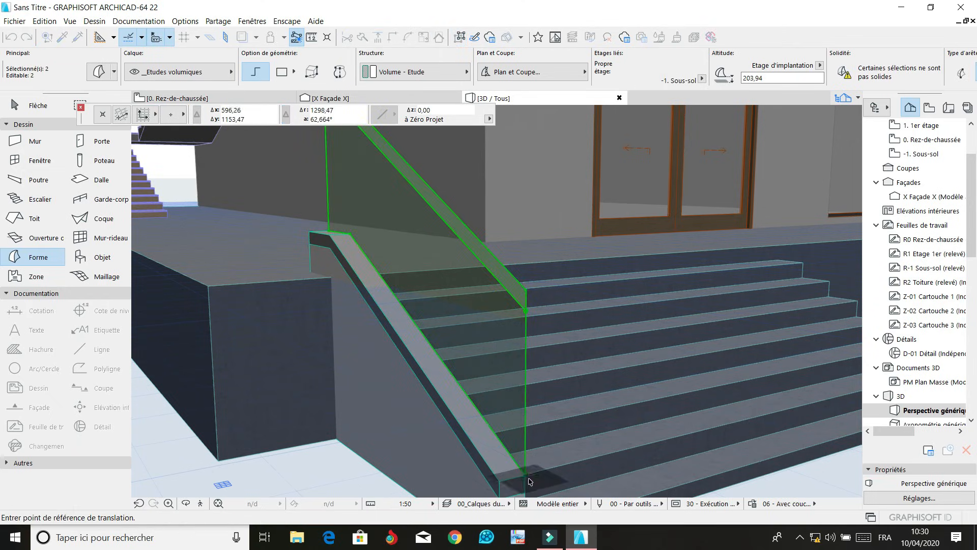
left_click(526, 476)
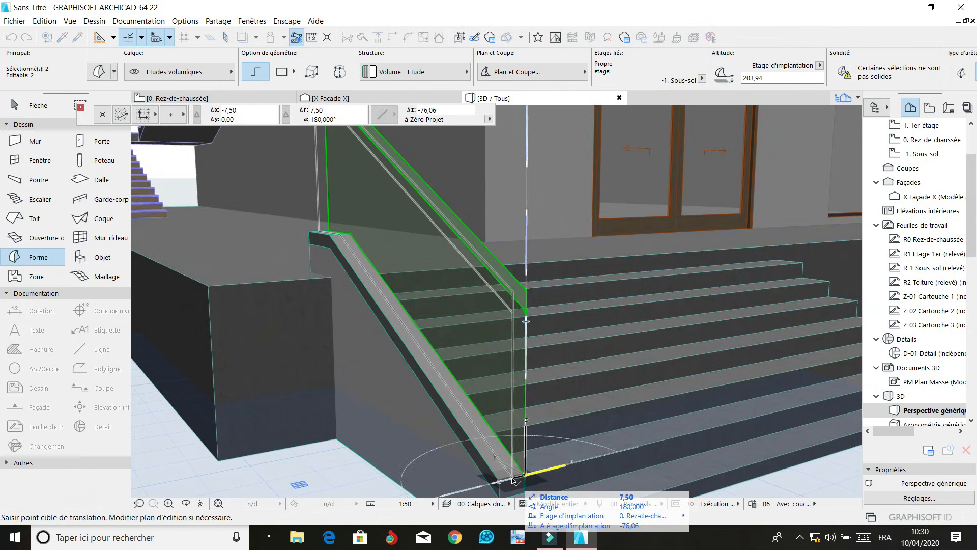
left_click(512, 479)
key("Escape")
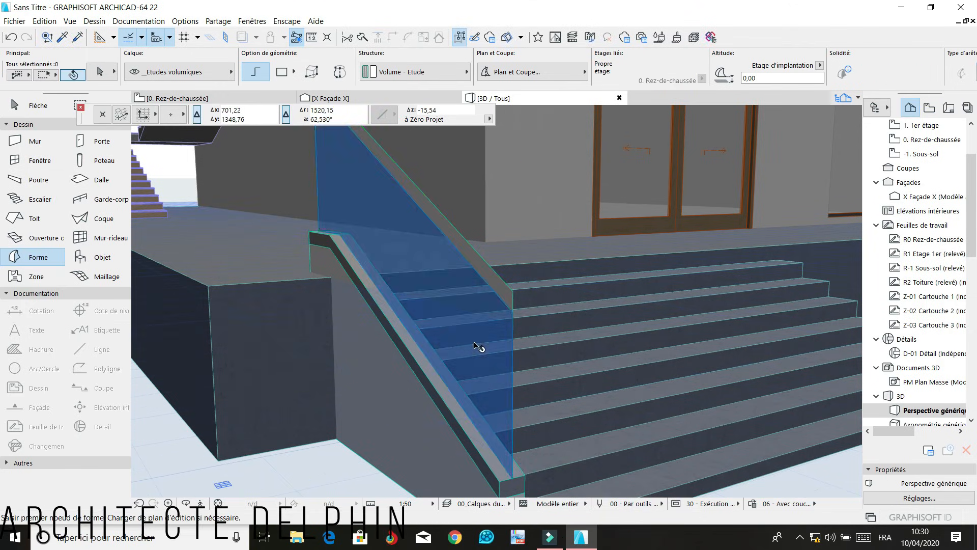
Extrude the glass panel morph slightly outward to give it a thin thickness
left_click(476, 344)
left_click(479, 336)
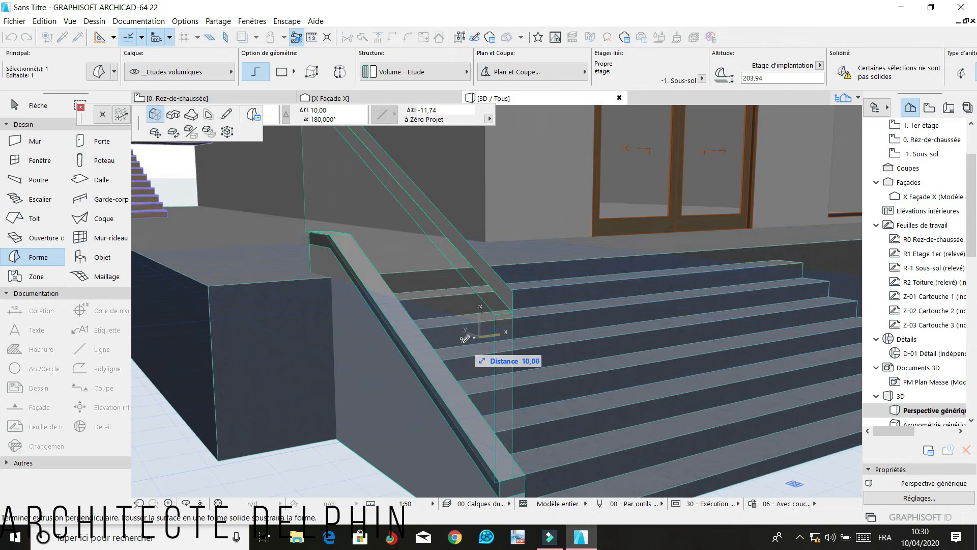
key("Return")
key("Escape")
Move the handrail morph 1 cm toward the steps so it overhangs the glass panel
scroll(508, 297, "up", 2)
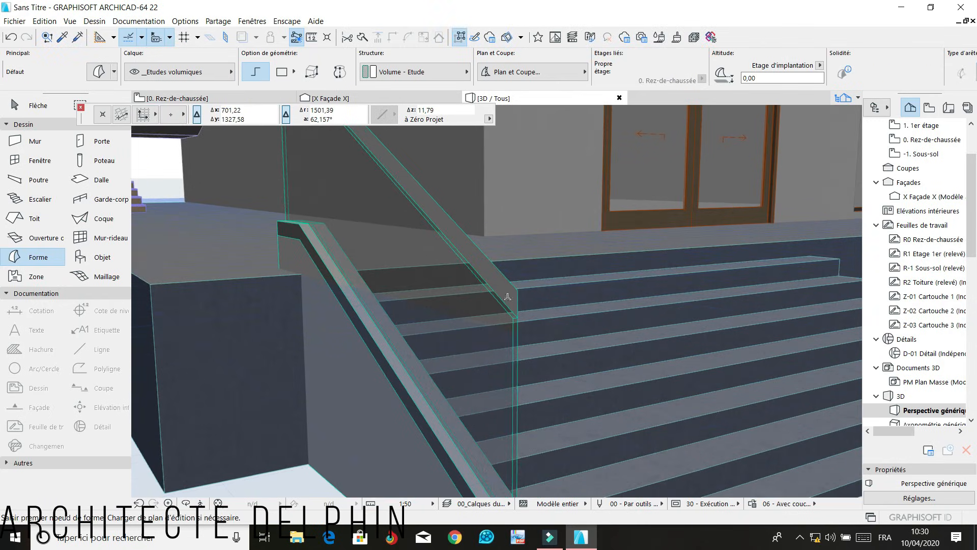
left_click(513, 299, "shift")
left_click(515, 306, "shift")
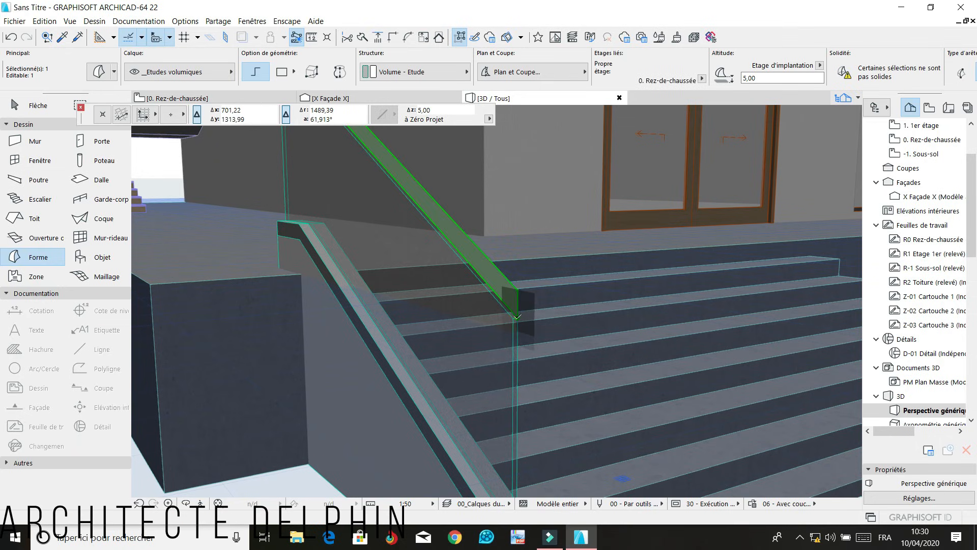
left_click(517, 316)
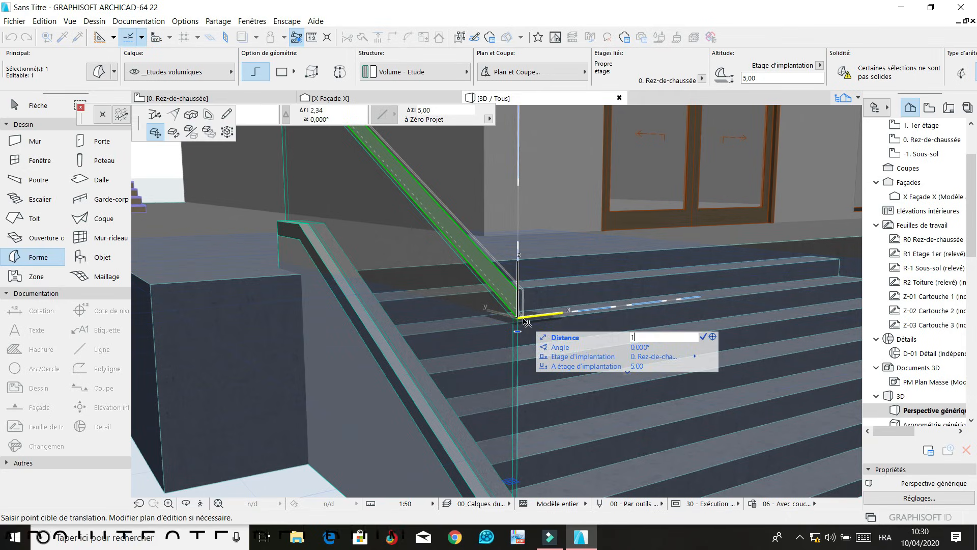
left_click(520, 316)
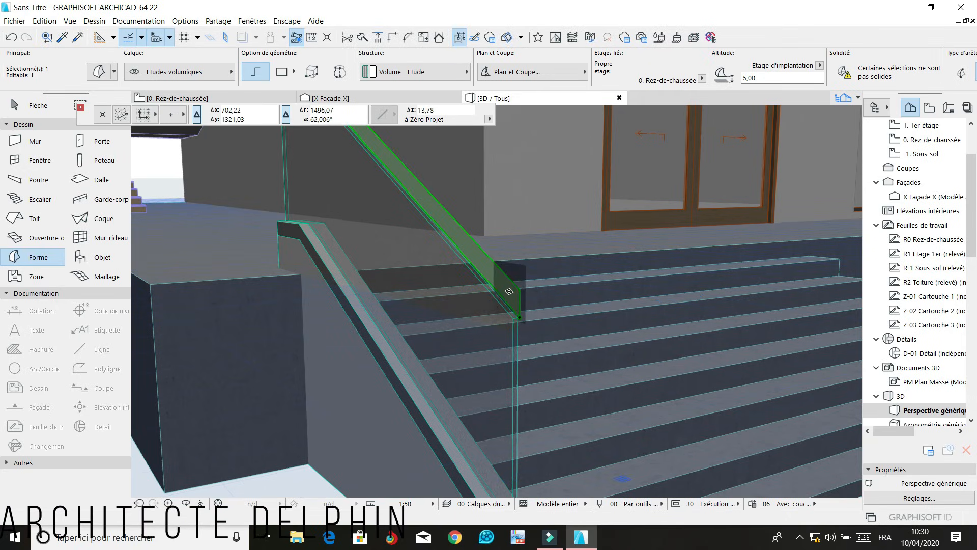
Extrude the handrail morph 4 cm outward over the glass panel
left_click(509, 292)
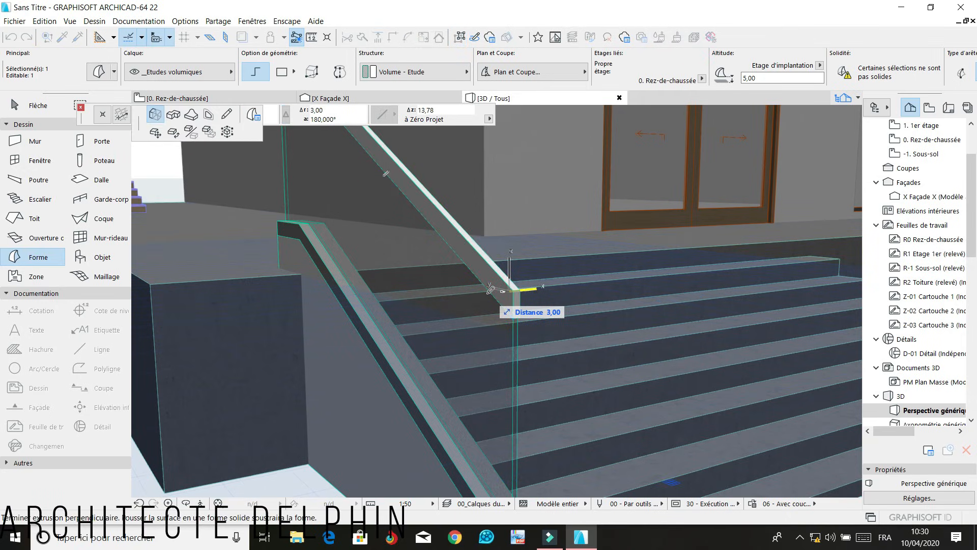
key("Return")
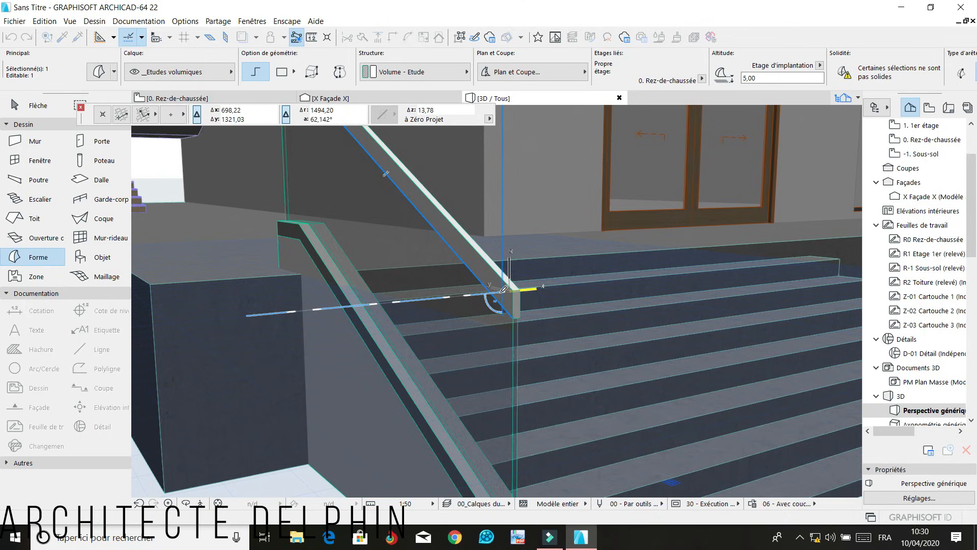
key("Escape")
Examine the railing and both entrance stairs from several angles in the 3D view
scroll(548, 372, "down", 1)
scroll(548, 373, "down", 5)
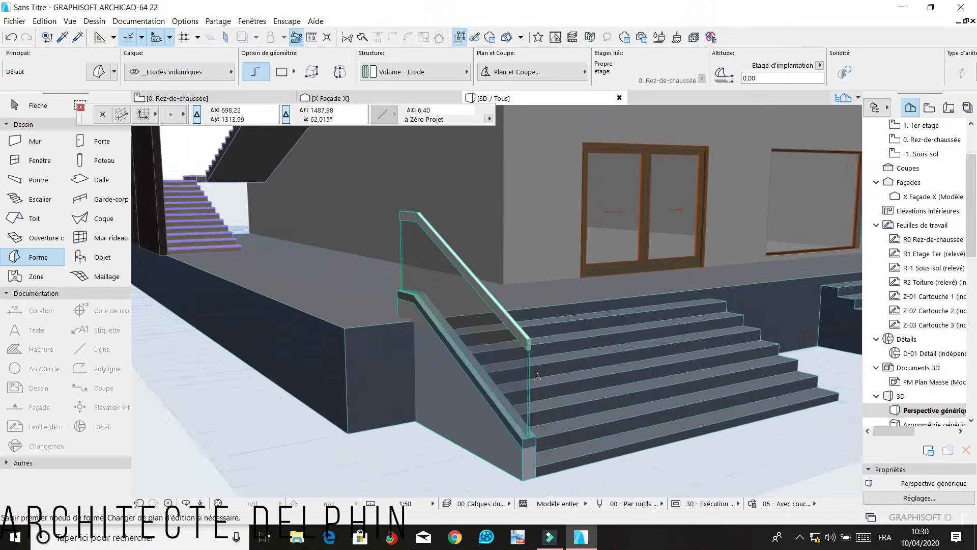
left_click(187, 507)
left_click_drag(248, 433, 327, 420)
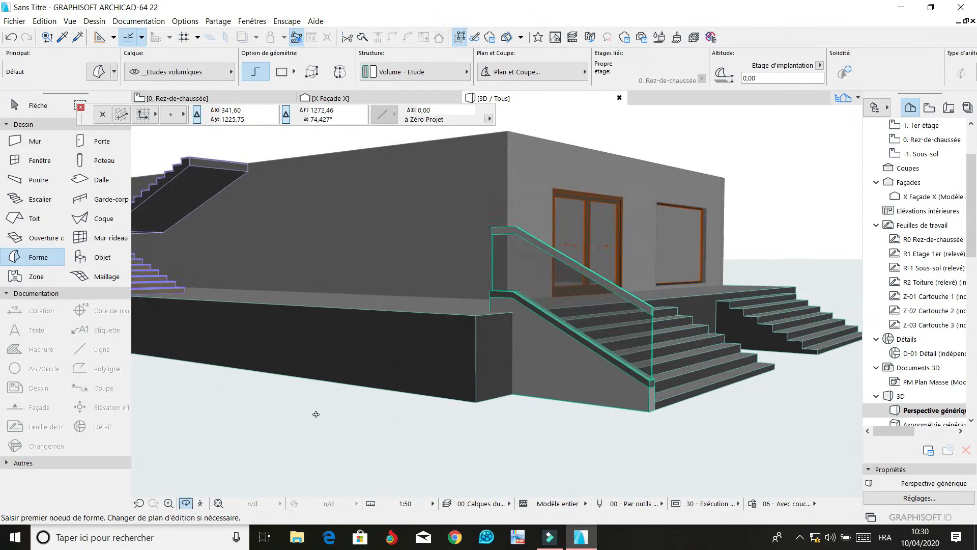
scroll(305, 406, "down", 5)
left_click_drag(459, 400, 425, 426)
scroll(382, 411, "up", 3)
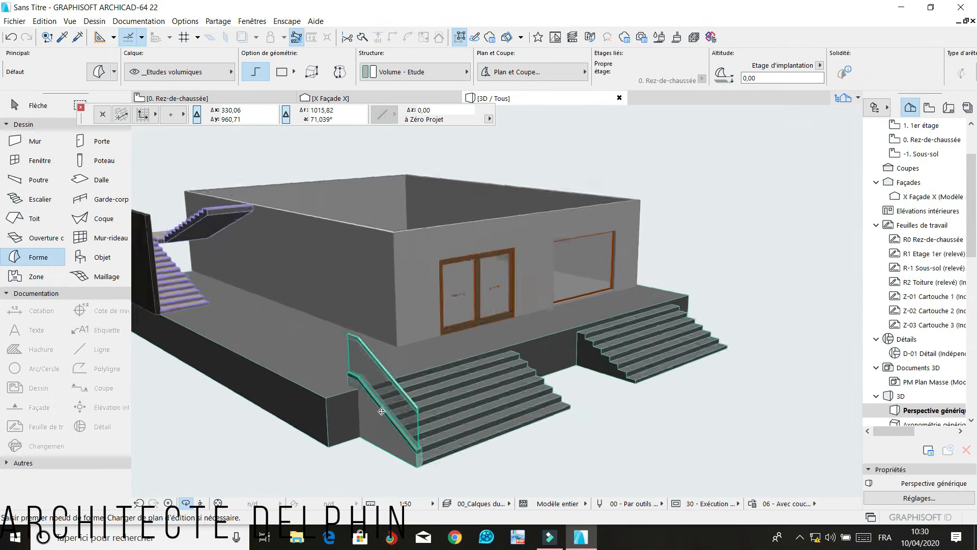
scroll(393, 400, "up", 3)
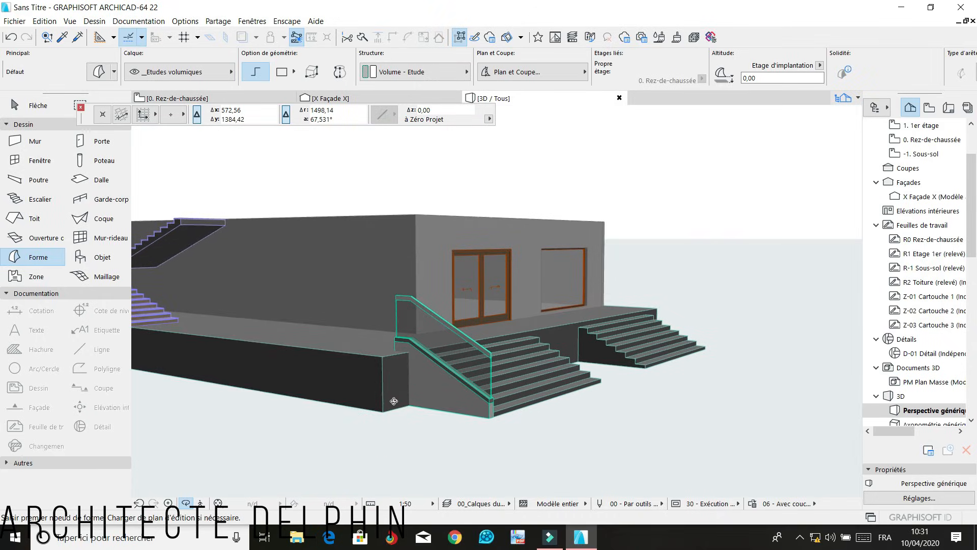
left_click_drag(393, 400, 364, 406)
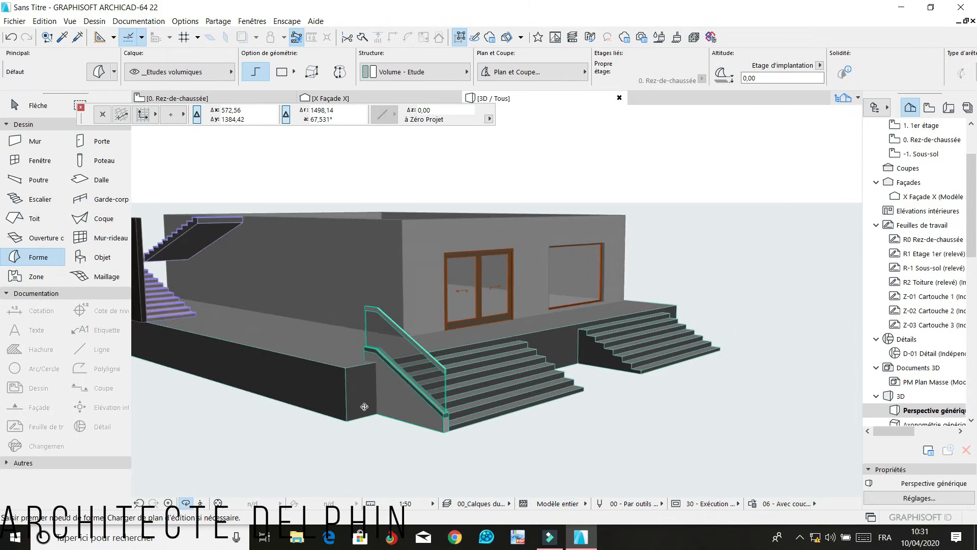
On the ground-floor plan, mirror a copy of the side wall, glass panel and handrail morphs about the first stair's centre line
left_click(175, 98)
scroll(491, 360, "up", 5)
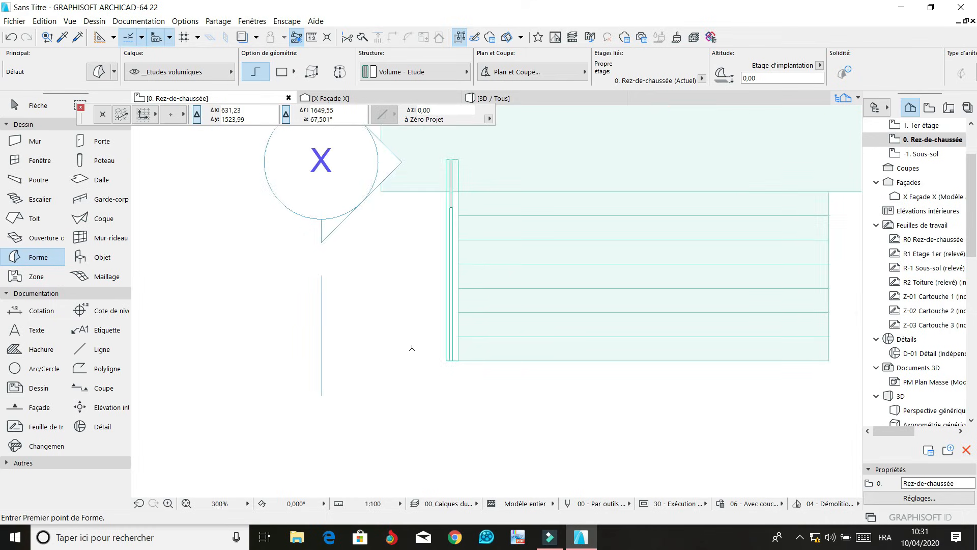
scroll(411, 347, "up", 3)
left_click(439, 316, "shift")
left_click(490, 396, "shift")
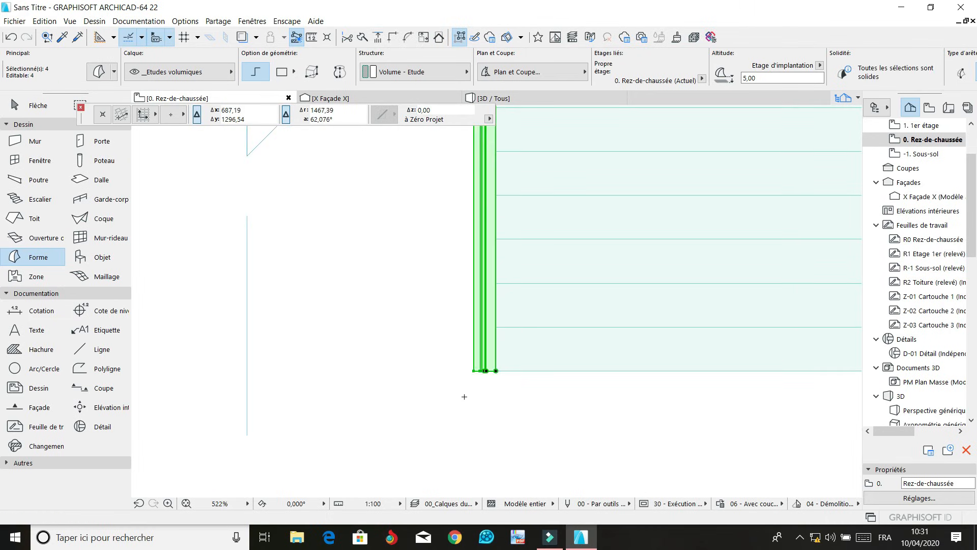
scroll(463, 394, "down", 4)
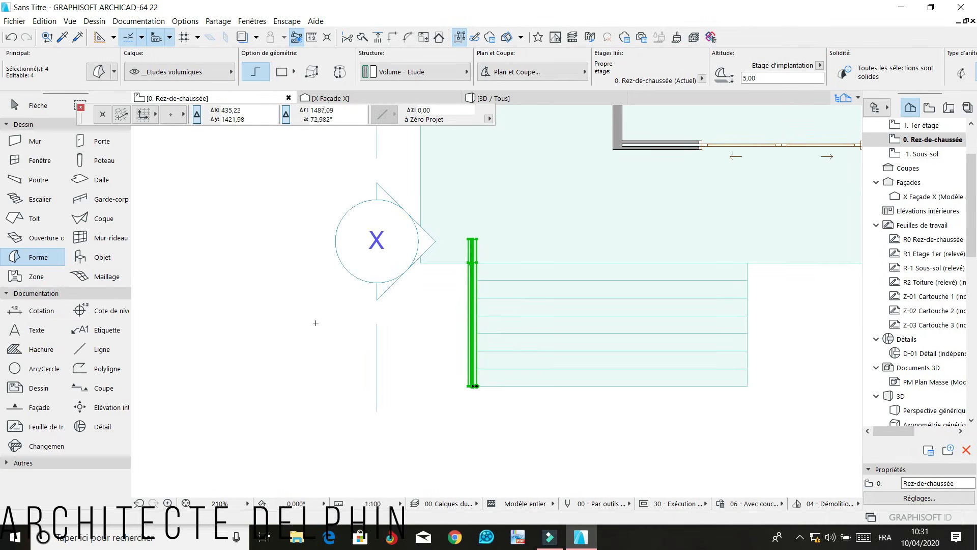
key("Escape")
key("ctrl+a")
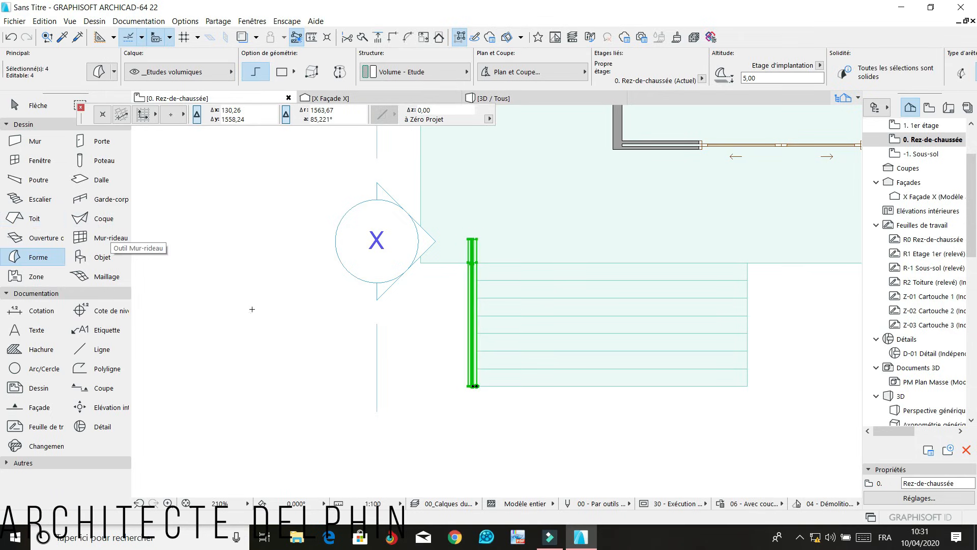
scroll(436, 386, "up", 4)
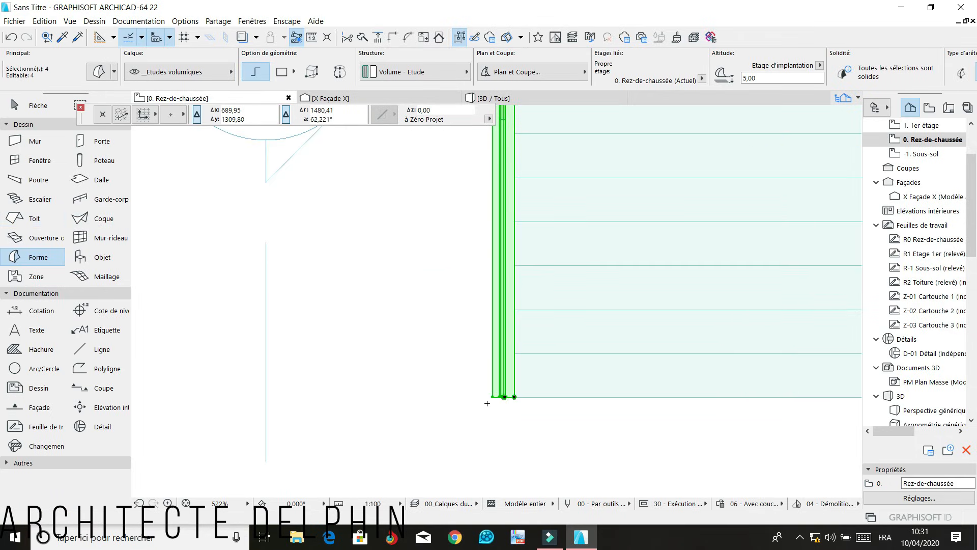
key("ctrl+alt+m")
scroll(489, 402, "down", 4)
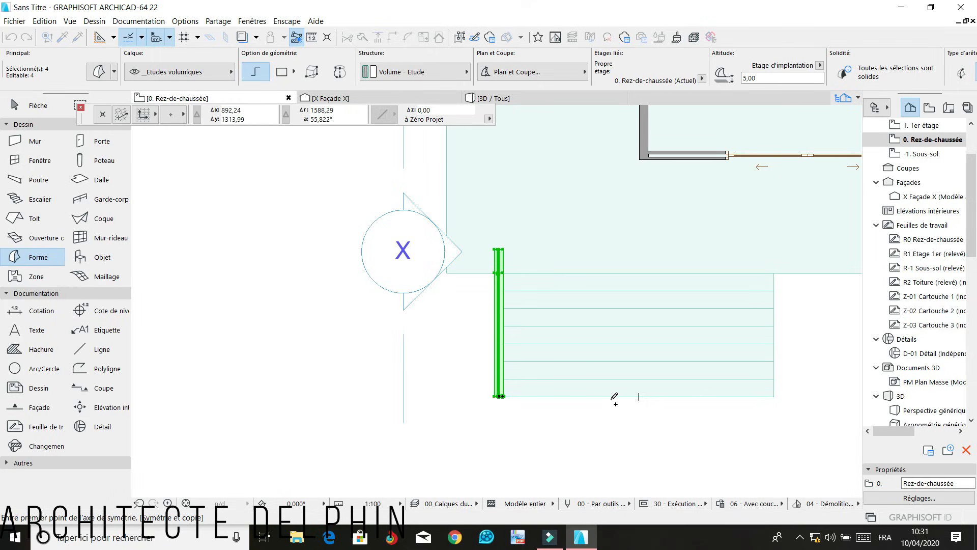
left_click(638, 396)
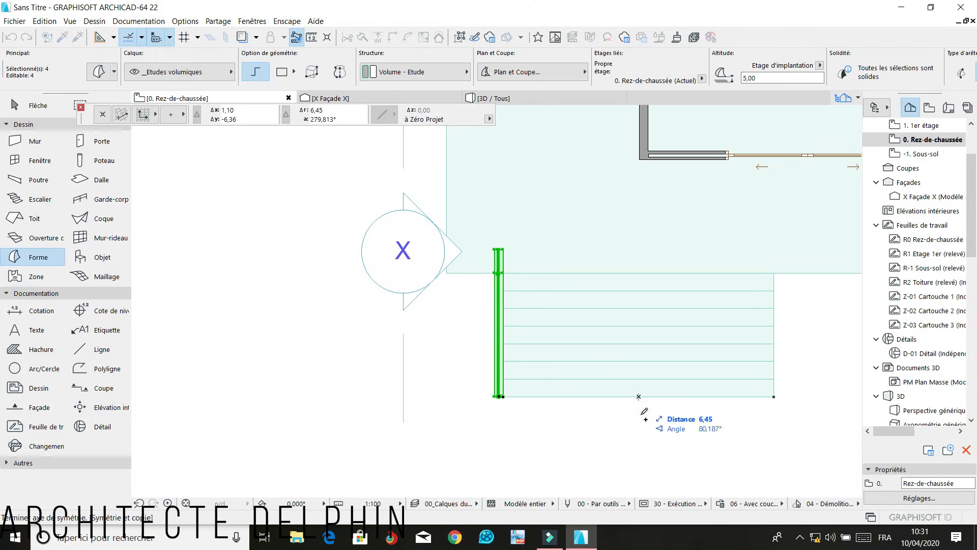
left_click(639, 409)
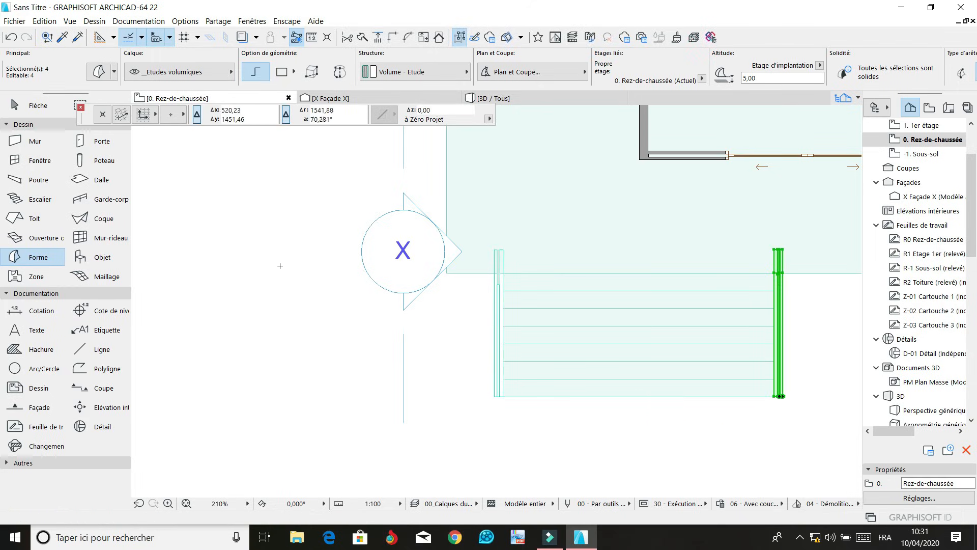
Mirror copies of both railing sets onto the second entrance stair, using the midpoint of the terrace's front edge as the axis
key("ctrl+a")
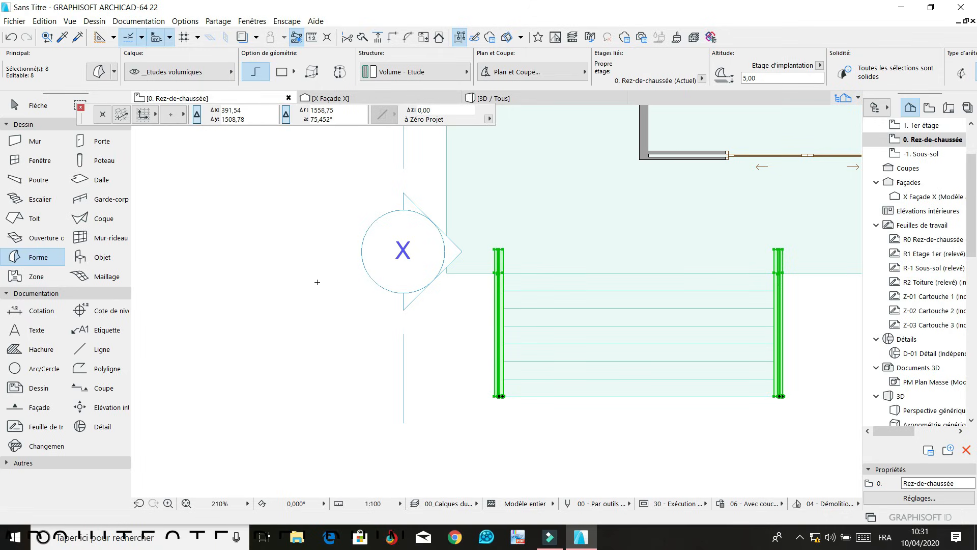
key("ctrl+d")
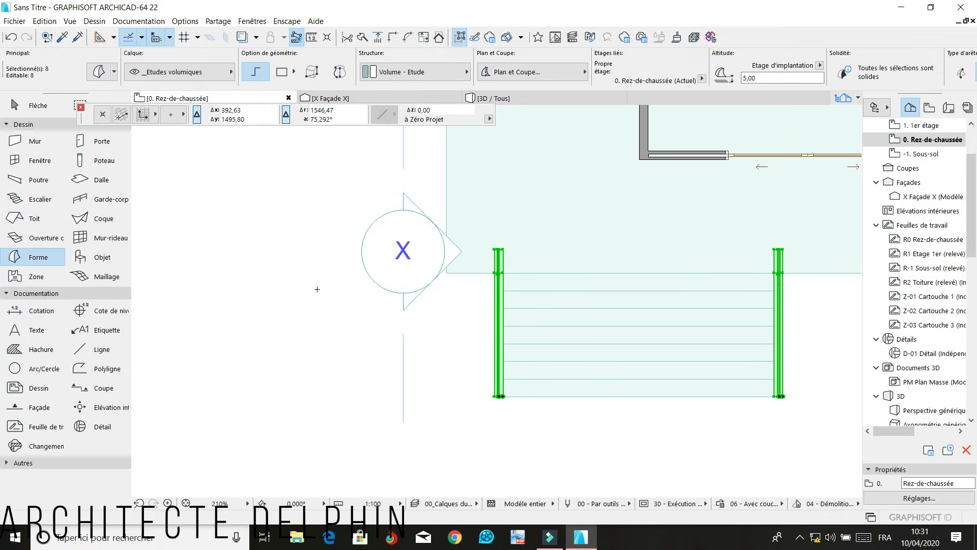
key("ctrl+shift+m")
scroll(325, 297, "down", 4)
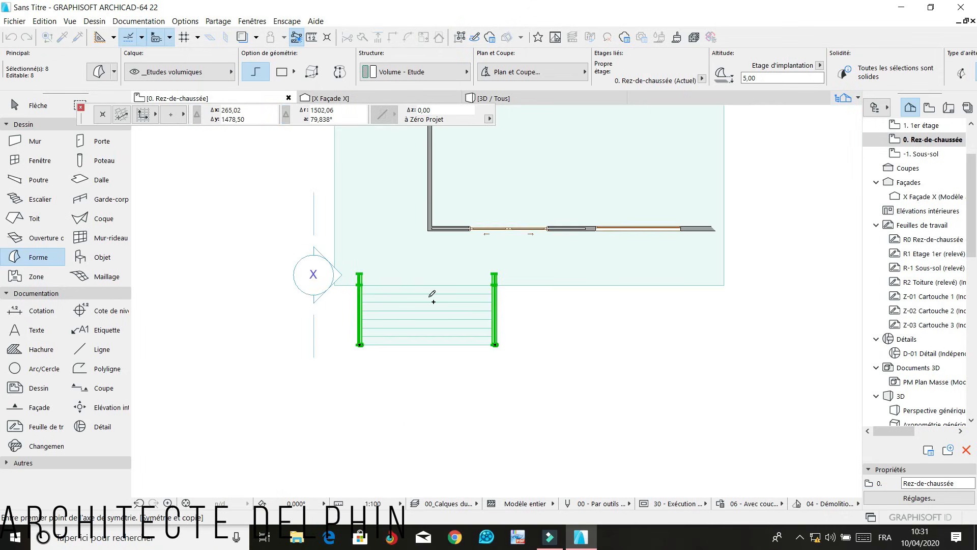
left_click(529, 285)
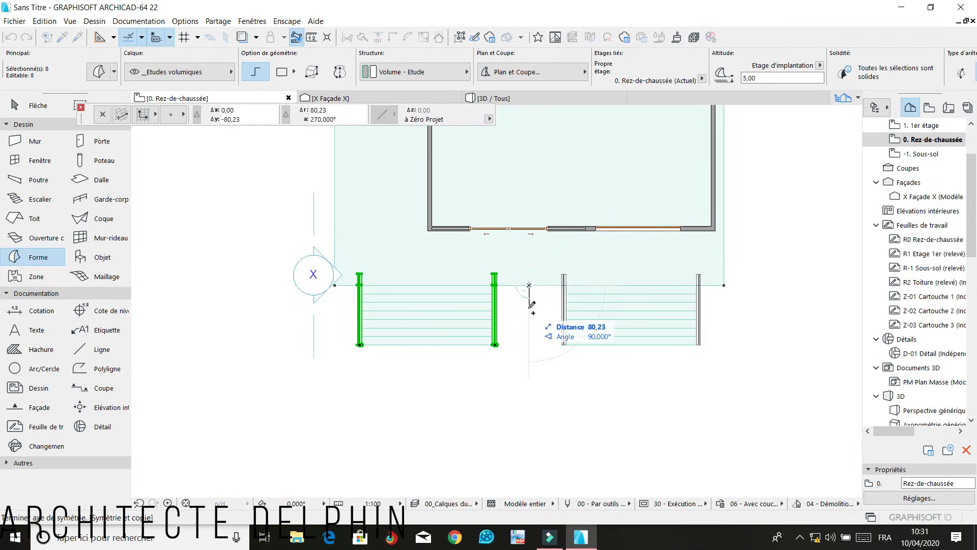
left_click(524, 324)
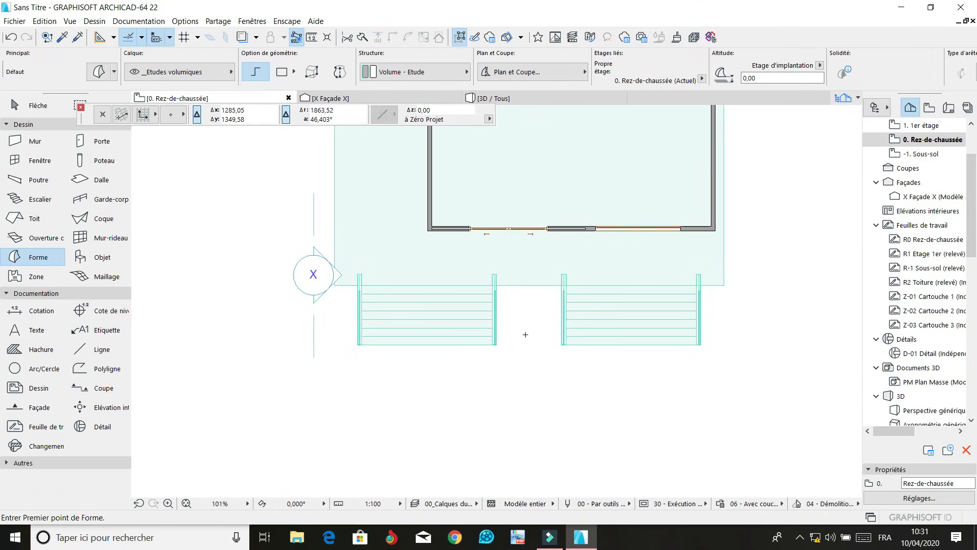
Examine the mirrored railings in the 3D view, closing in on the one beside the gap between the two stairs
left_click(490, 98)
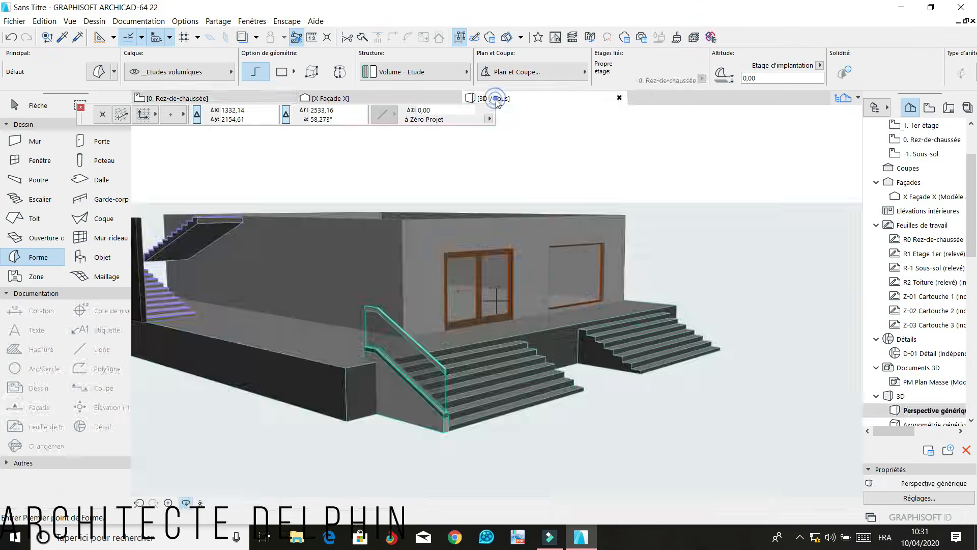
scroll(565, 295, "up", 2)
left_click_drag(572, 316, 426, 347)
left_click_drag(563, 320, 518, 329)
scroll(537, 308, "up", 8)
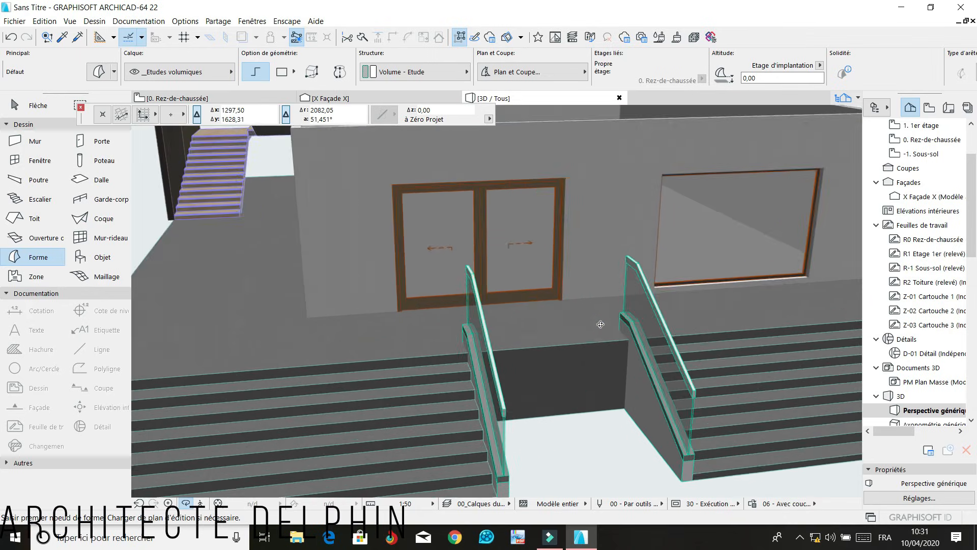
scroll(416, 334, "up", 5)
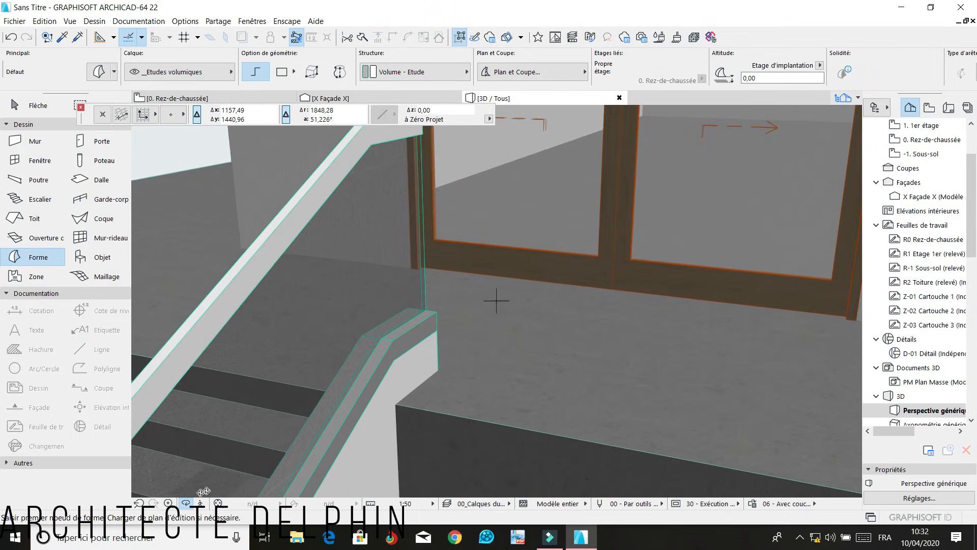
Offset the vertical edge at the side wall's upper end inward to divide the wall's outer face
left_click(435, 349)
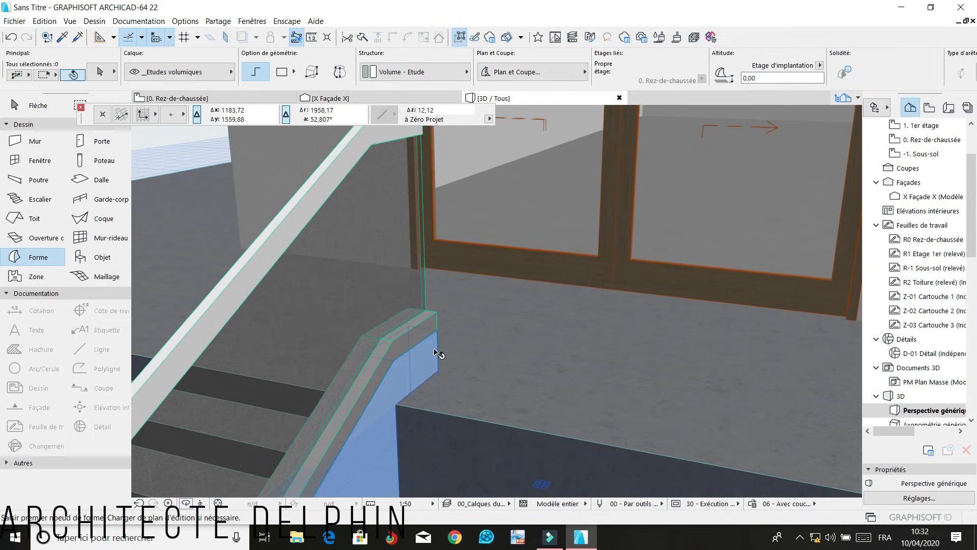
left_click(436, 351)
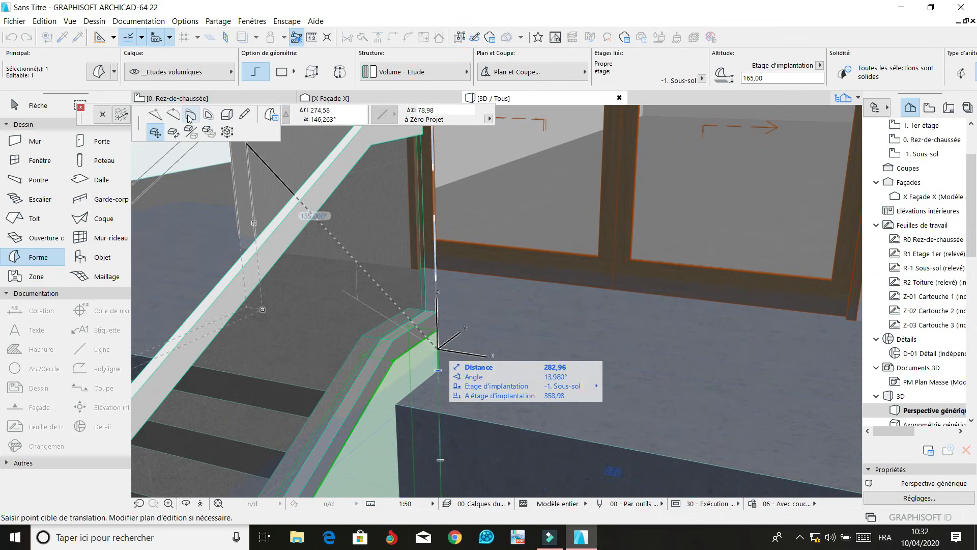
left_click(190, 115)
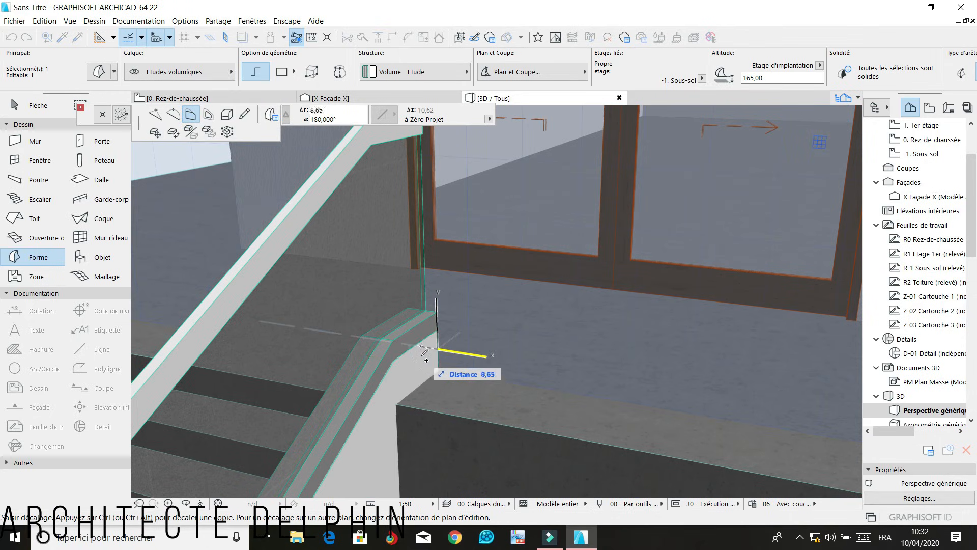
left_click(427, 355)
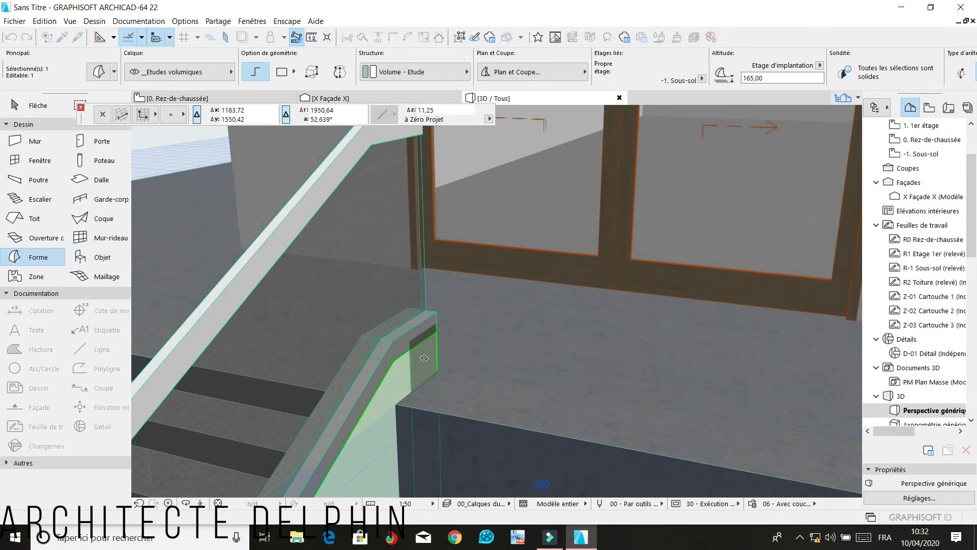
left_click(186, 503)
left_click_drag(526, 367, 344, 386)
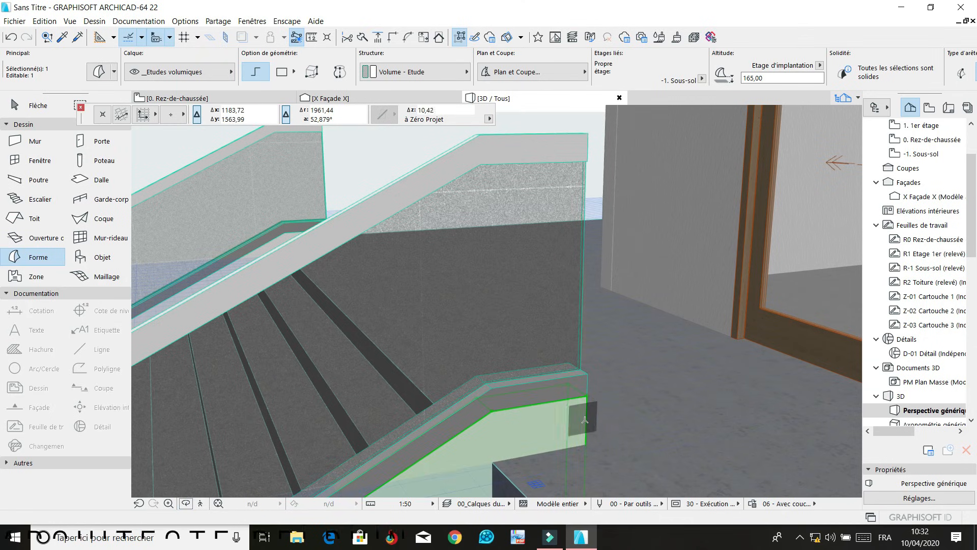
left_click(585, 420)
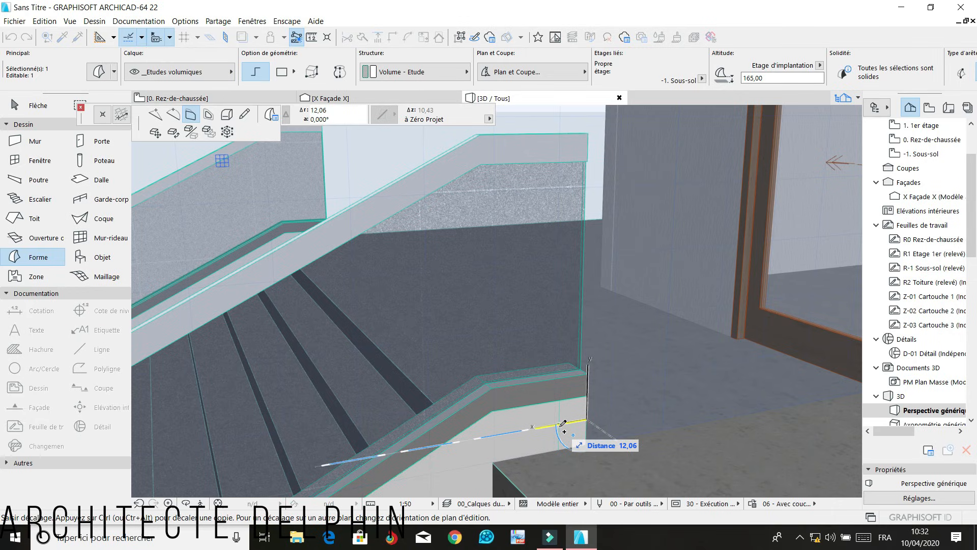
key("Return")
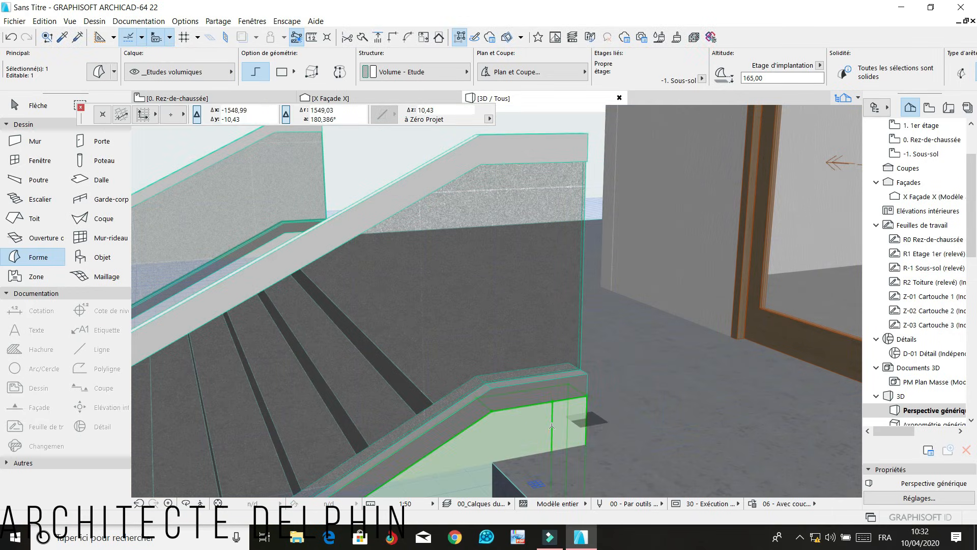
key("Escape")
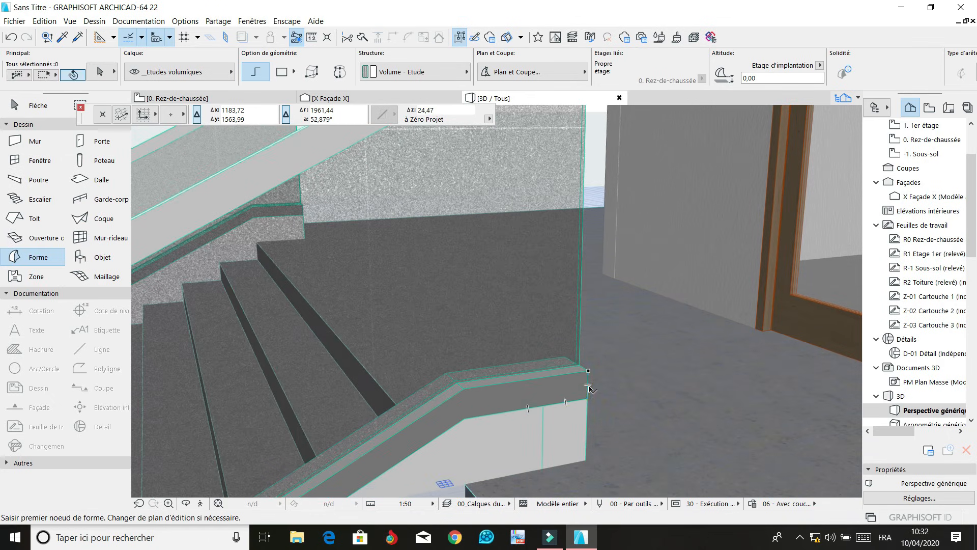
Offset the upper end edge of the coping on the side wall 15 cm inward, in line with the wall's dividing edge
left_click(588, 386)
left_click(588, 386)
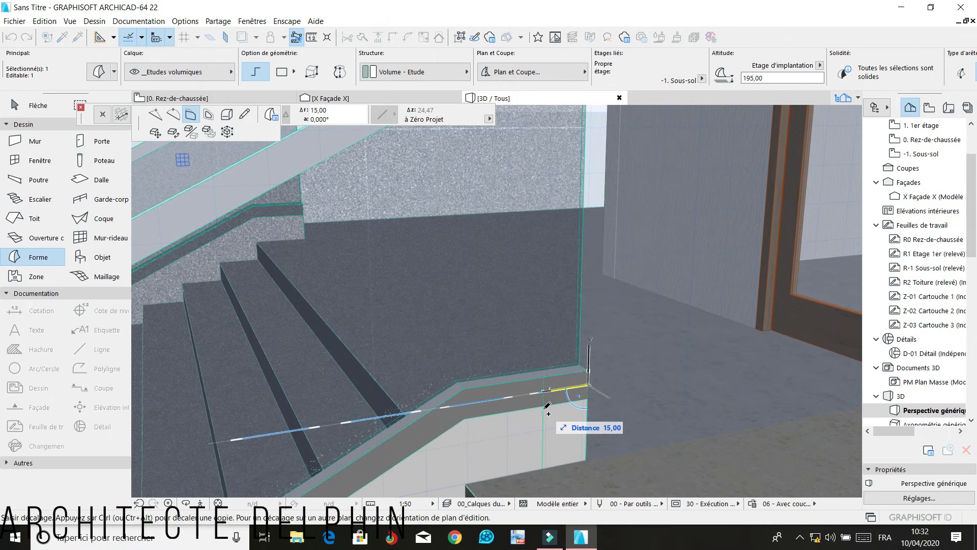
key("Return")
key("Escape")
scroll(548, 416, "down", 1)
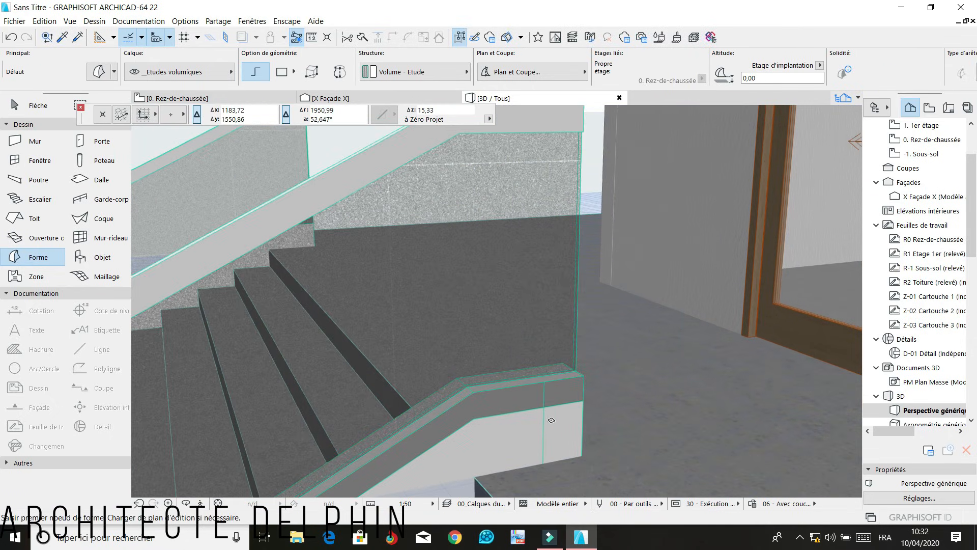
Offset the vertical edge at the glass panel's upper end slightly inward to mark a narrow strip
scroll(580, 350, "up", 2)
left_click(574, 358)
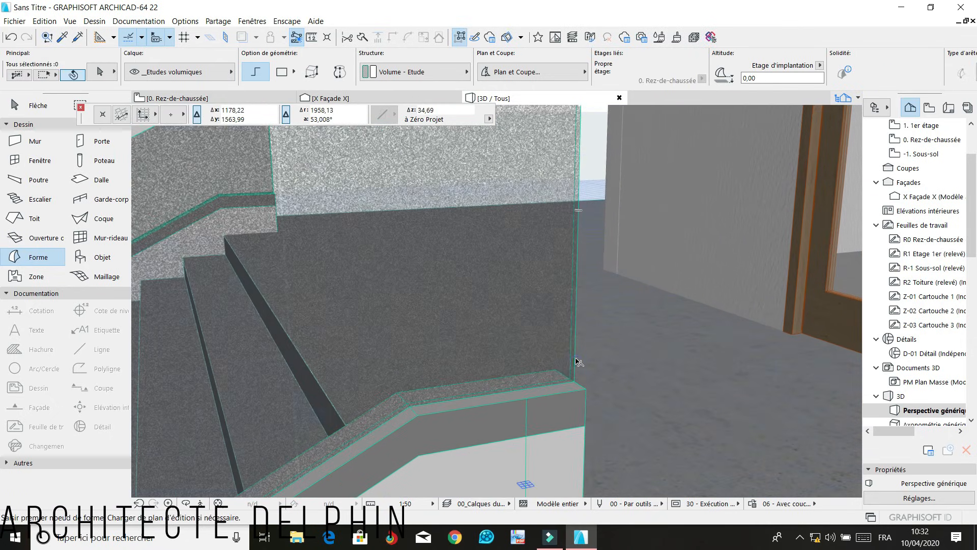
left_click(575, 362)
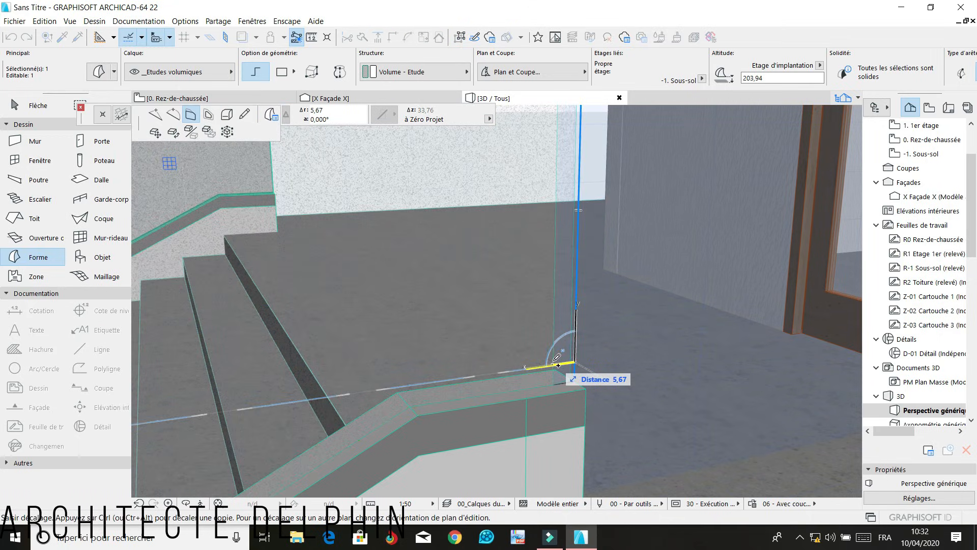
left_click(558, 365)
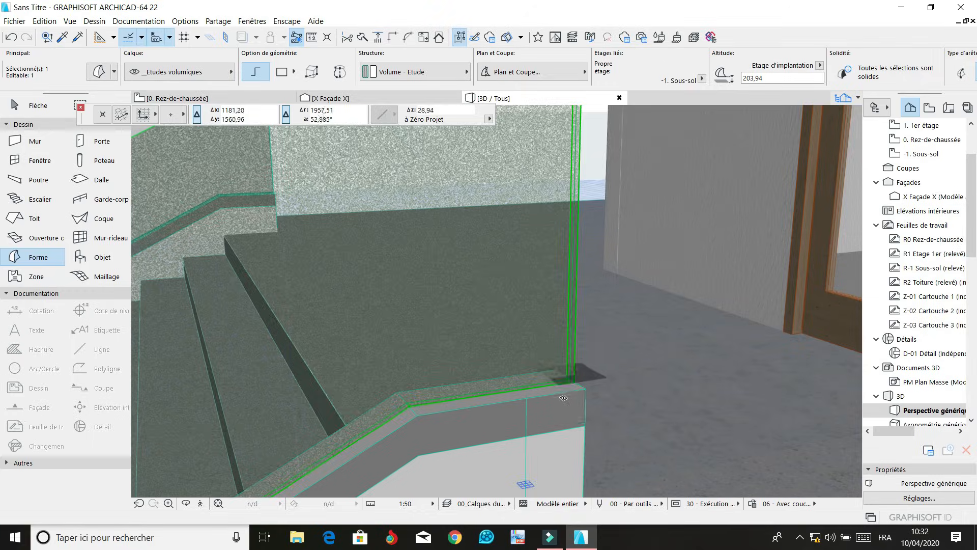
scroll(563, 397, "down", 3)
scroll(569, 191, "up", 3)
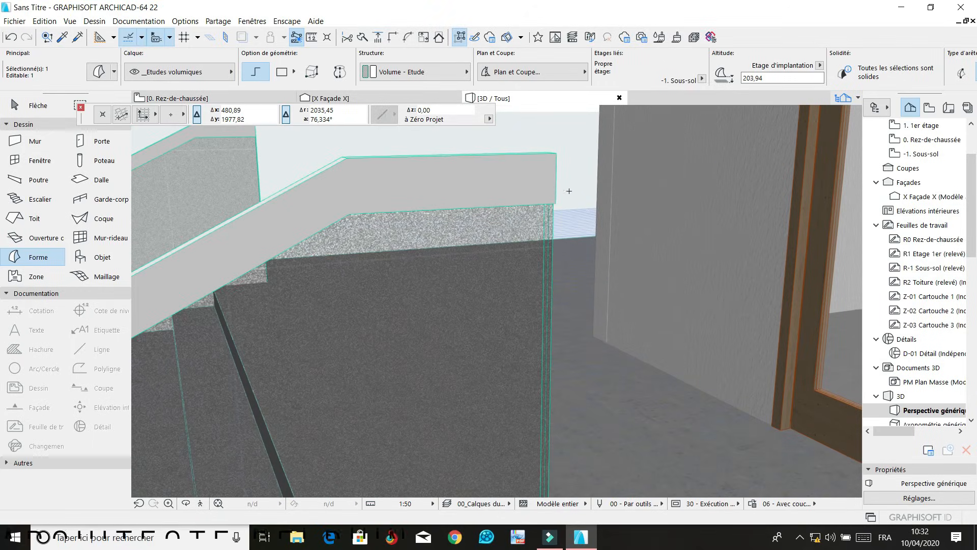
key("Escape")
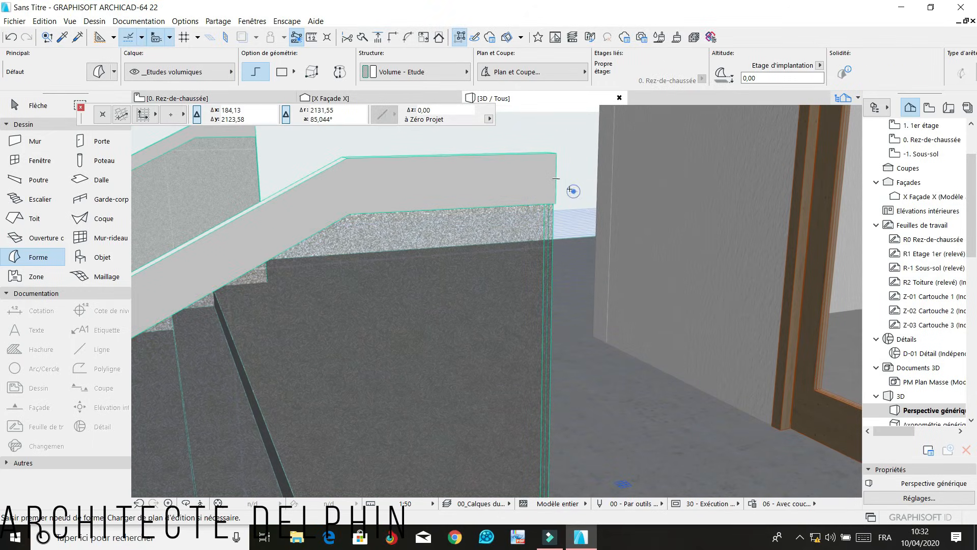
Offset the end edge of the handrail's upper level section inward to divide off a short end face
left_click(555, 179)
left_click(556, 183)
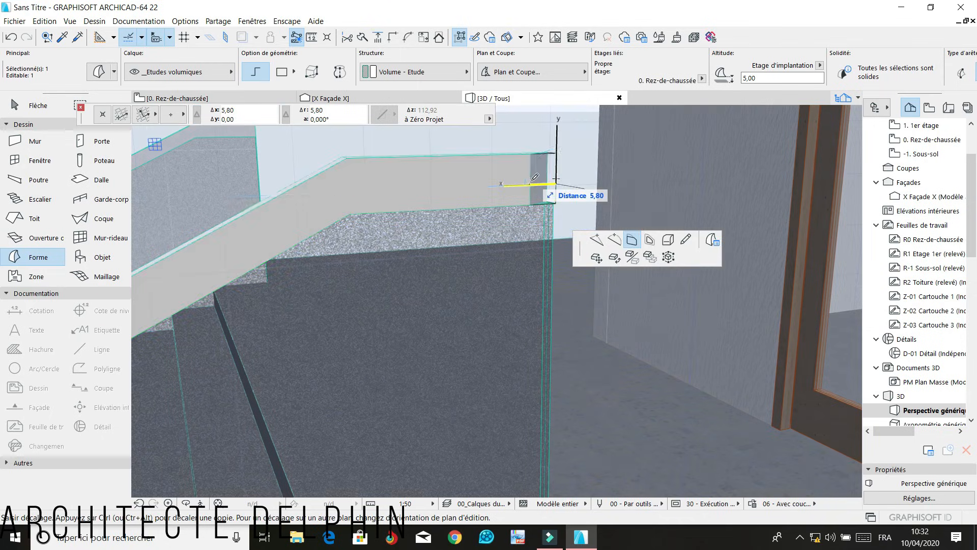
key("Return")
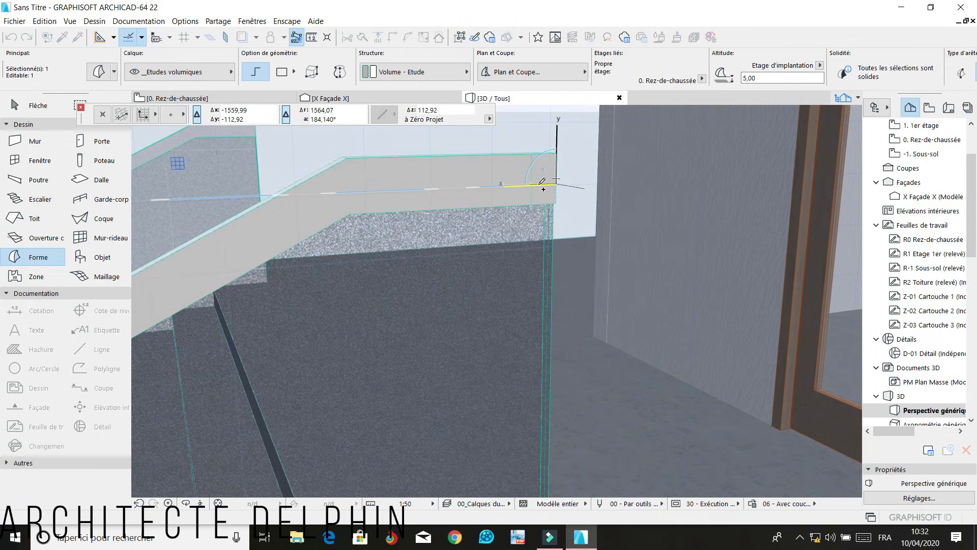
scroll(538, 184, "down", 3)
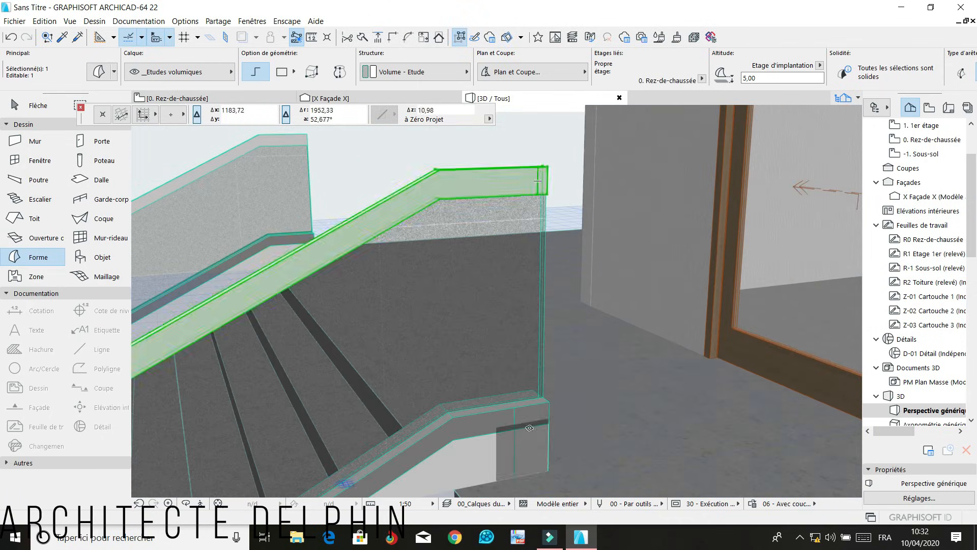
scroll(553, 265, "down", 3)
key("Escape")
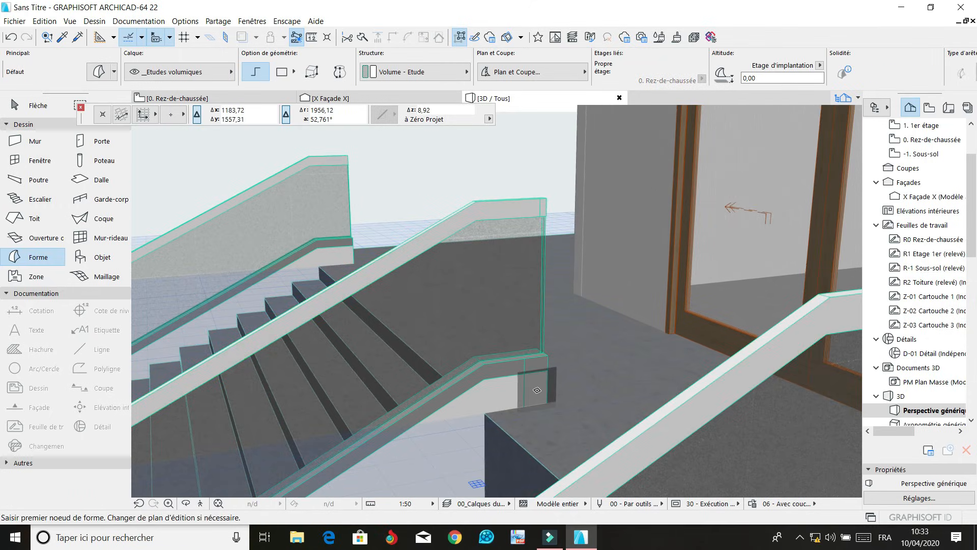
Extrude the divided end face of the side wall across the landing until it meets the opposite stair's side wall
left_click(186, 503)
left_click_drag(325, 433, 423, 423)
scroll(588, 442, "up", 5)
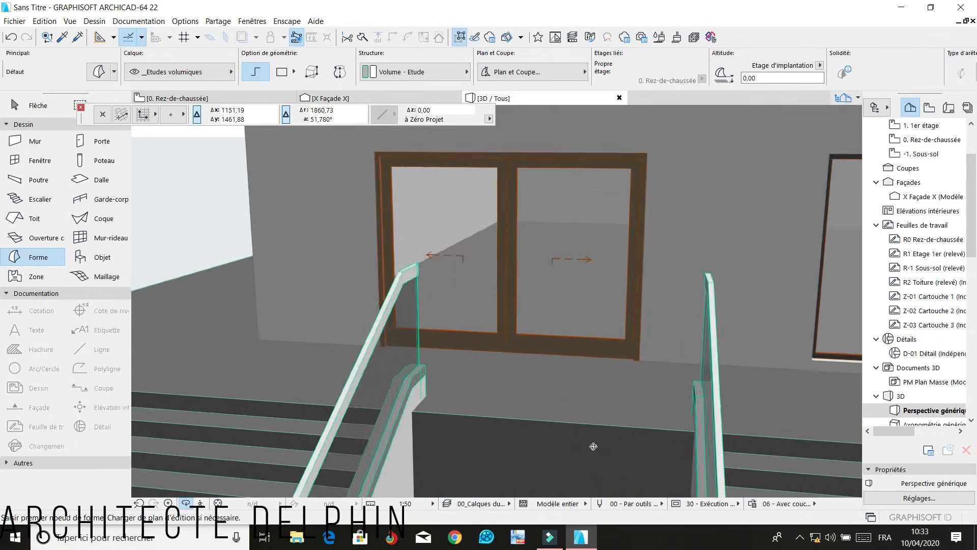
left_click(186, 504)
left_click(359, 370)
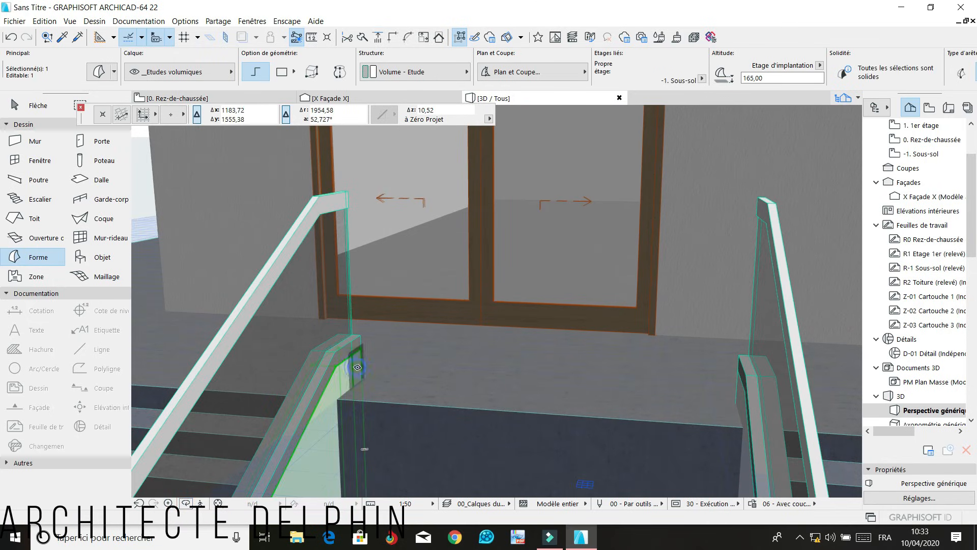
left_click(357, 367)
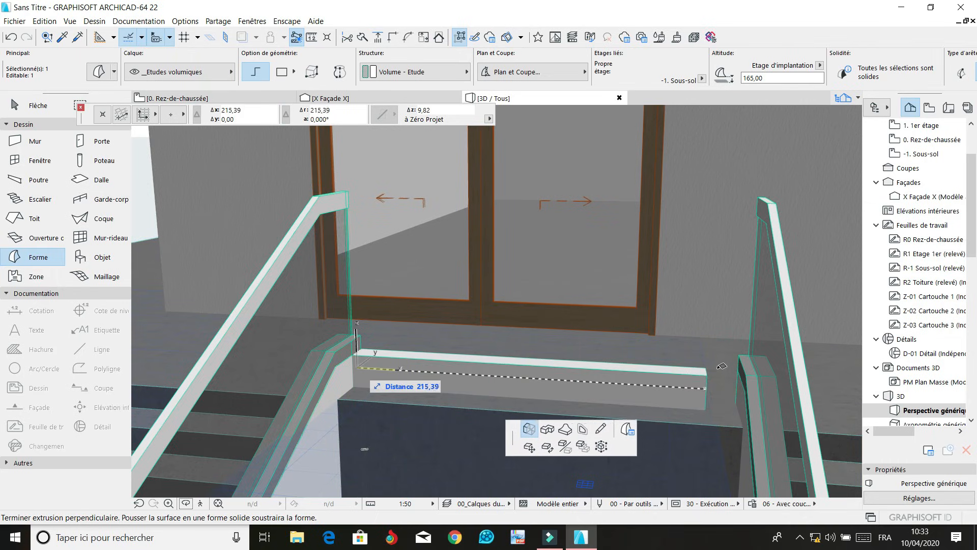
left_click(741, 370)
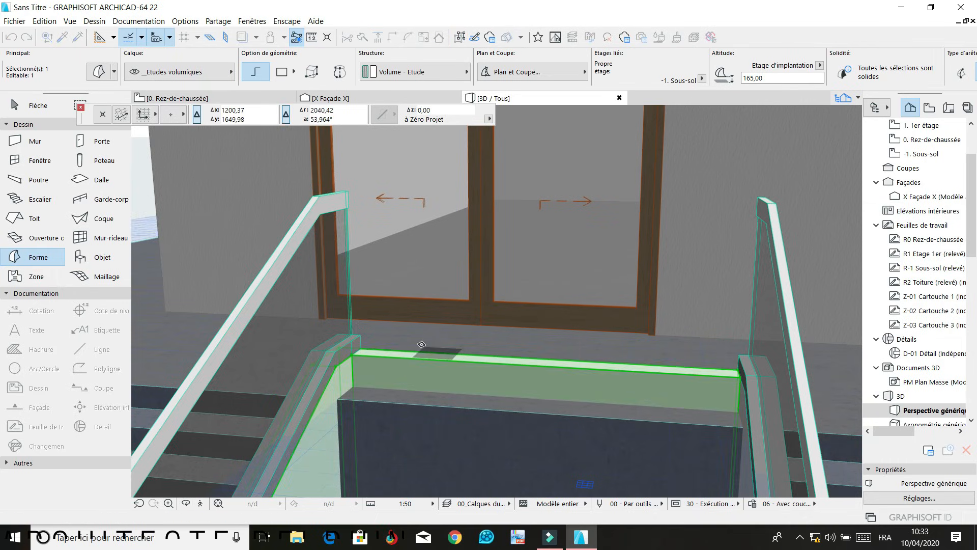
Extrude the divided end face of the side wall's coping across the landing to the opposite coping
left_click(356, 344)
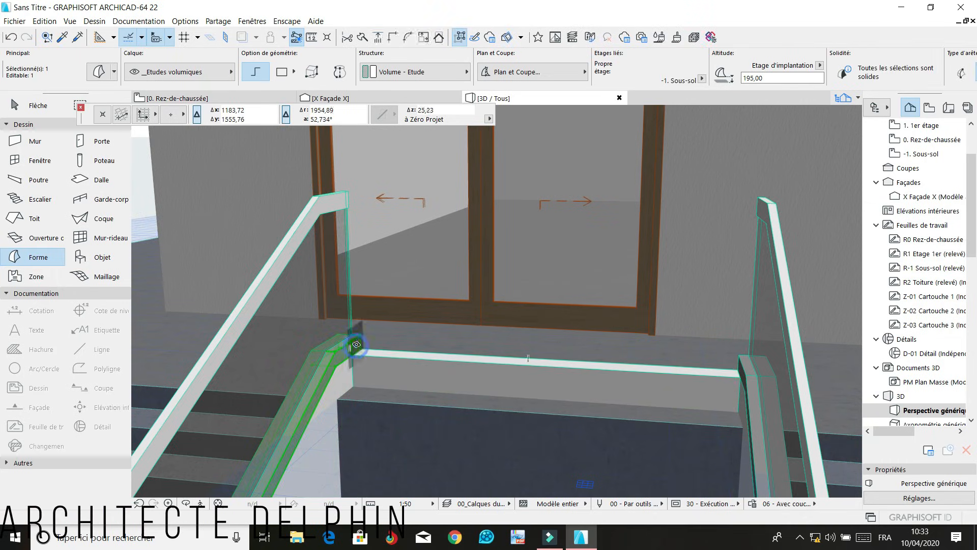
left_click(357, 344)
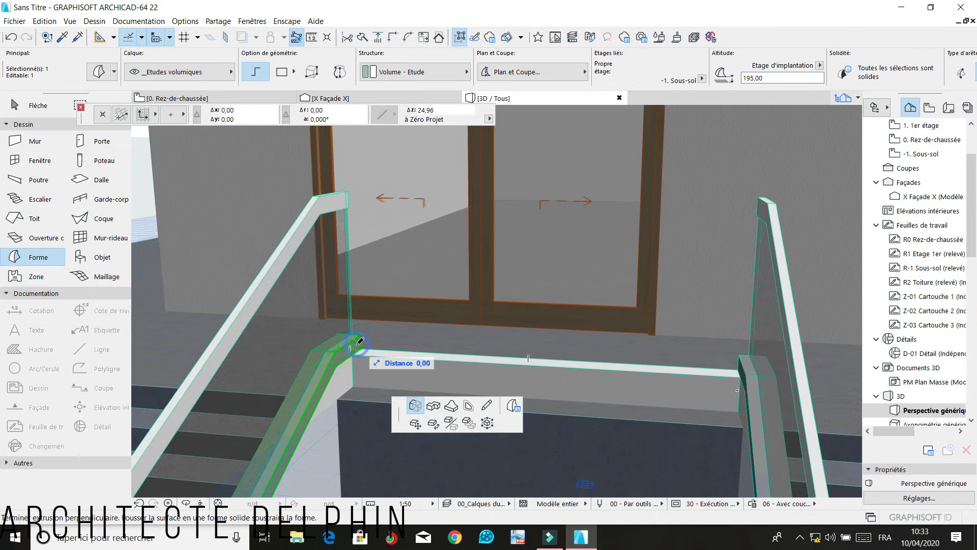
left_click(741, 351)
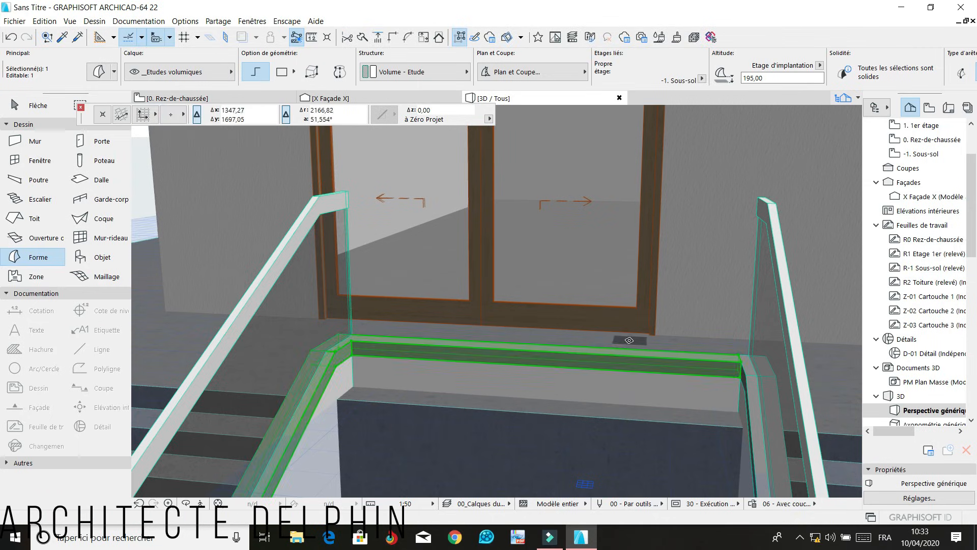
key("Escape")
Select the railing's glass panel at the narrow strip marked along its upper end
scroll(382, 209, "up", 2)
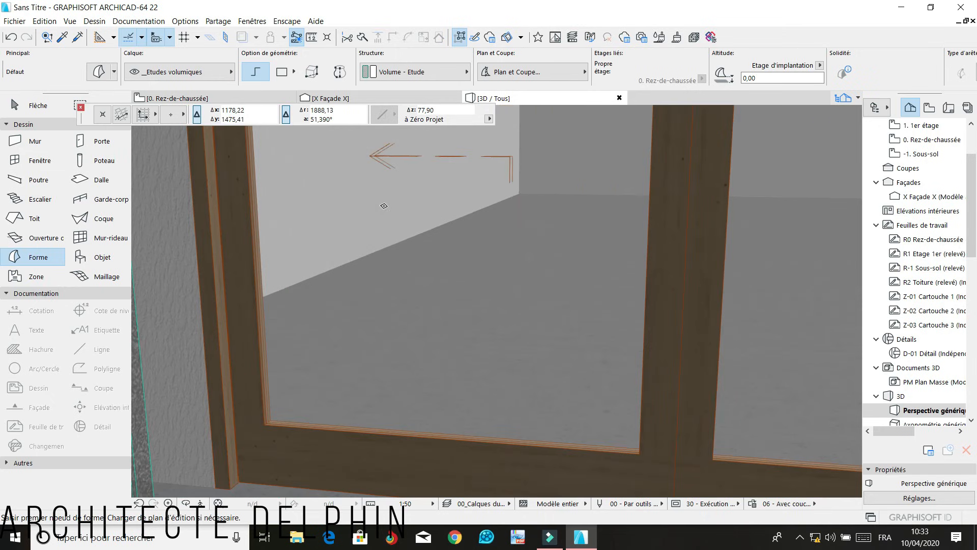
scroll(372, 223, "down", 1)
scroll(248, 267, "up", 1)
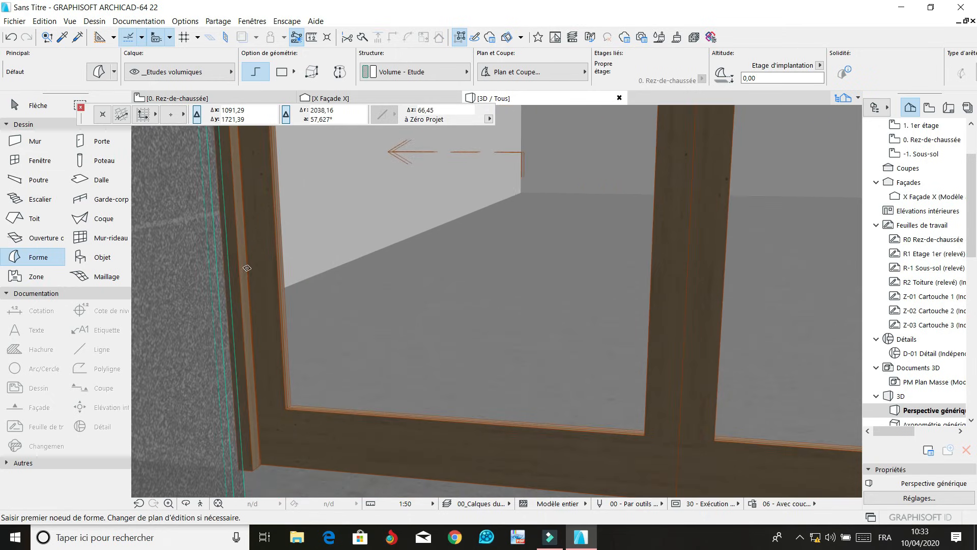
scroll(230, 280, "up", 3)
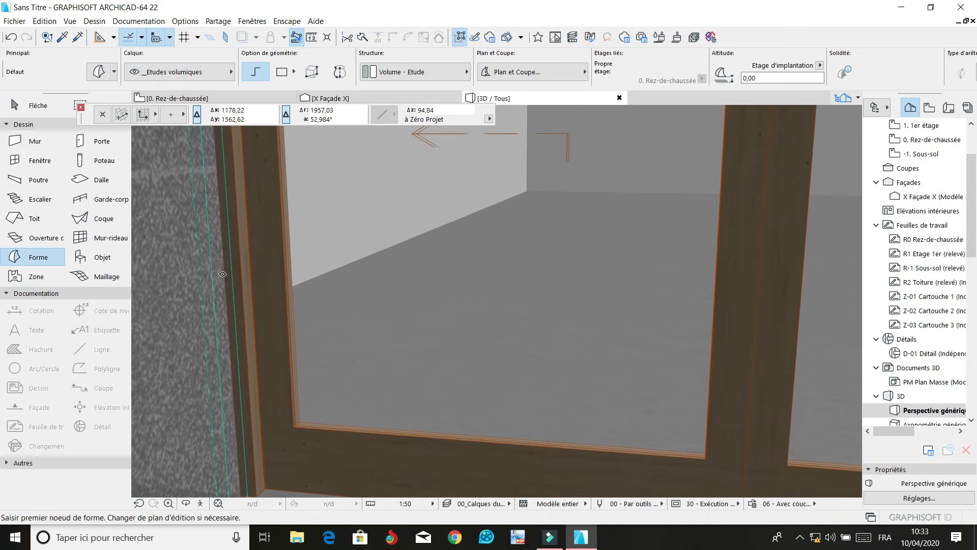
left_click(227, 284, "shift")
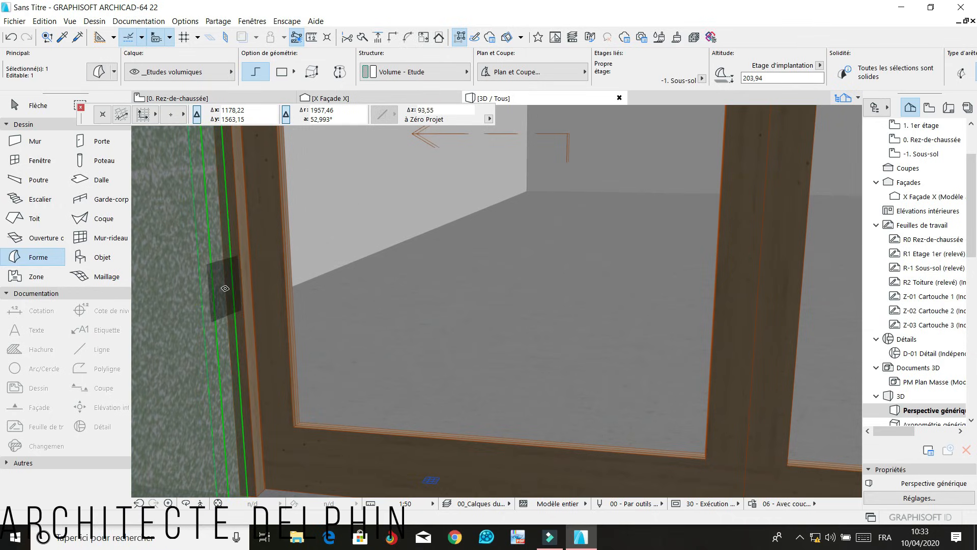
Extrude the end face of the glass railing panel across the gap between the stairs to the opposite railing
left_click(222, 291)
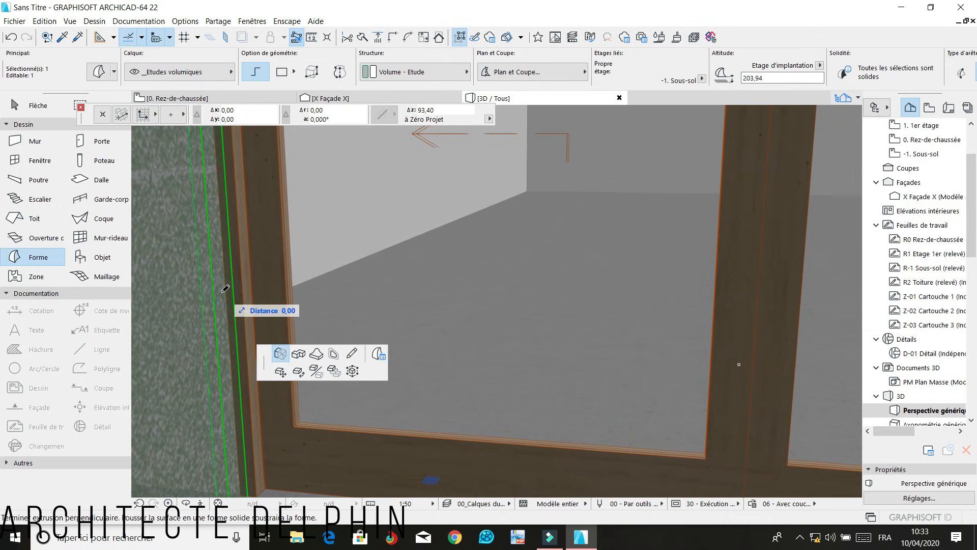
scroll(270, 287, "down", 2)
scroll(275, 283, "down", 3)
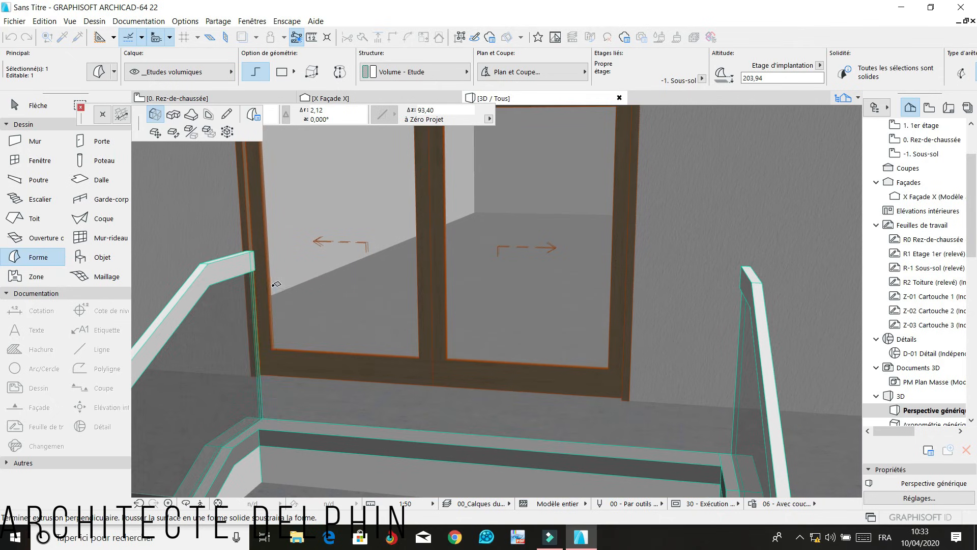
left_click(732, 451)
scroll(271, 267, "up", 3)
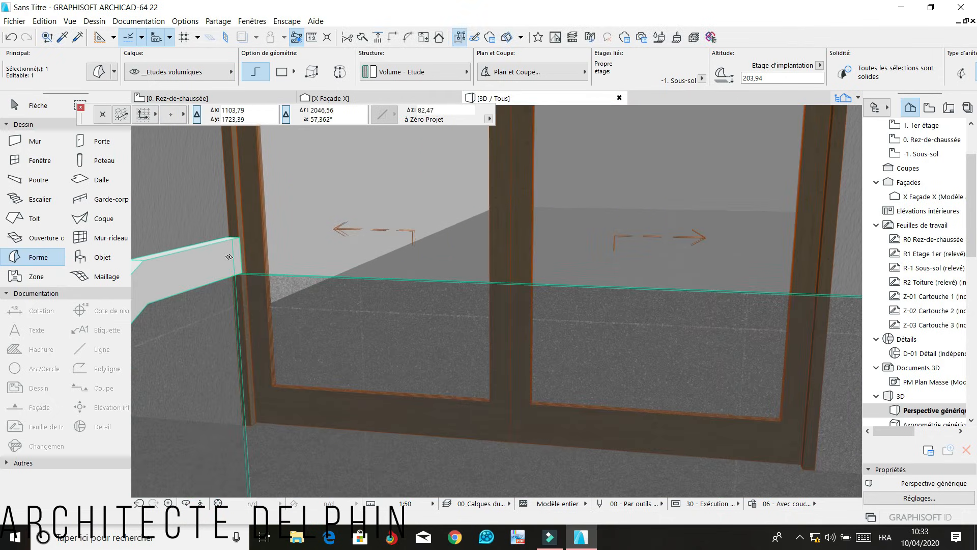
key("Escape")
Extrude the end face of the upper handrail across the gap to join the handrail of the opposite staircase
scroll(237, 256, "up", 1)
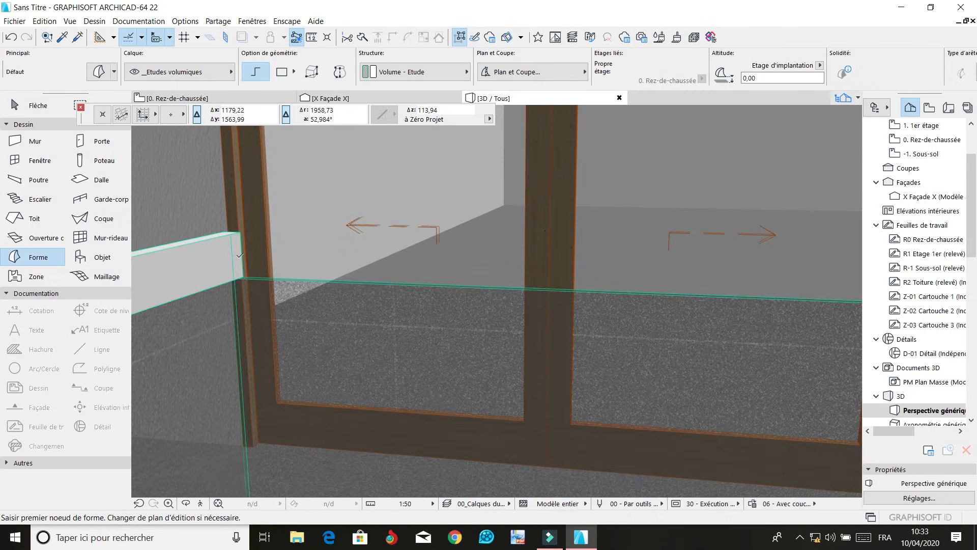
left_click(238, 257, "shift")
left_click(237, 256)
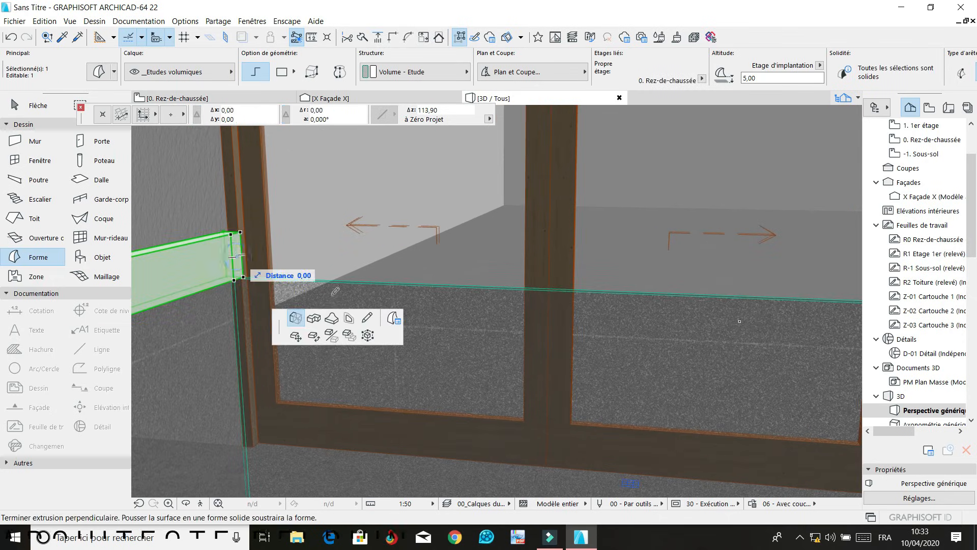
scroll(305, 270, "down", 2)
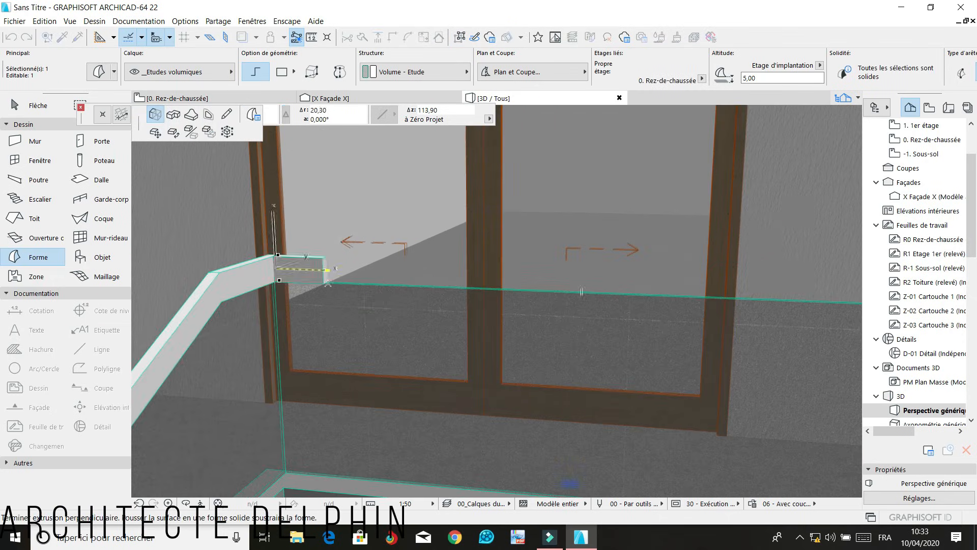
scroll(328, 280, "down", 2)
left_click(756, 276)
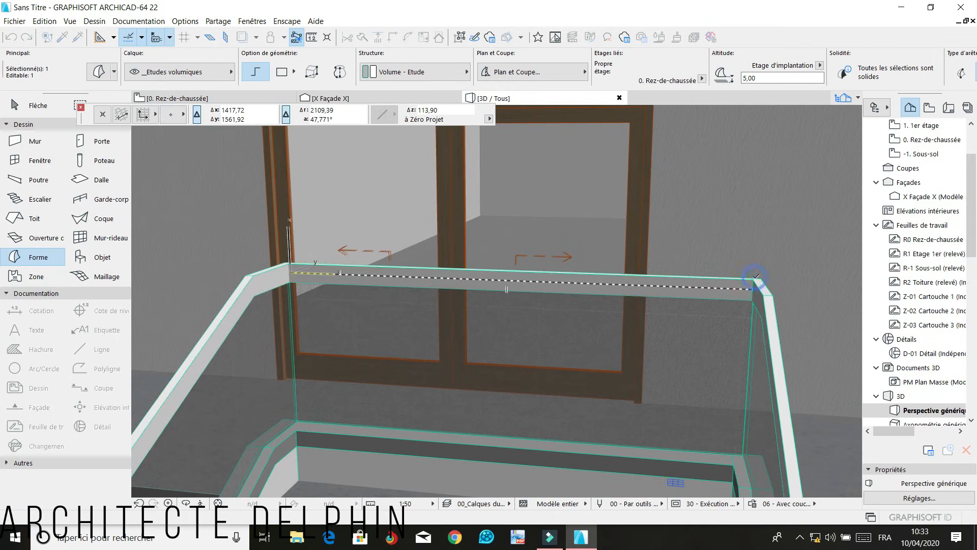
scroll(682, 254, "down", 2)
key("Escape")
Examine the connected railings, entrance stairs and side staircase from several angles in 3D
scroll(676, 257, "down", 5)
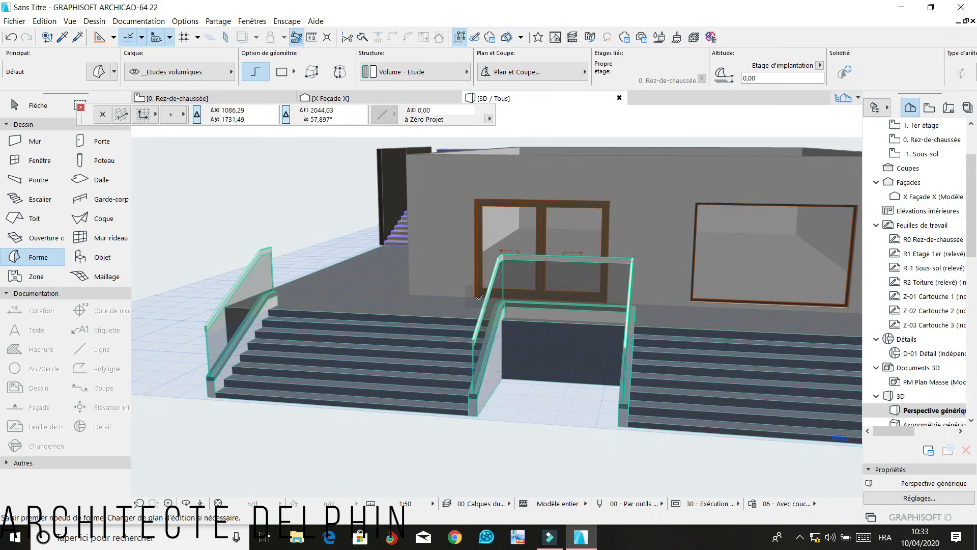
left_click(186, 503)
left_click_drag(197, 408, 344, 407)
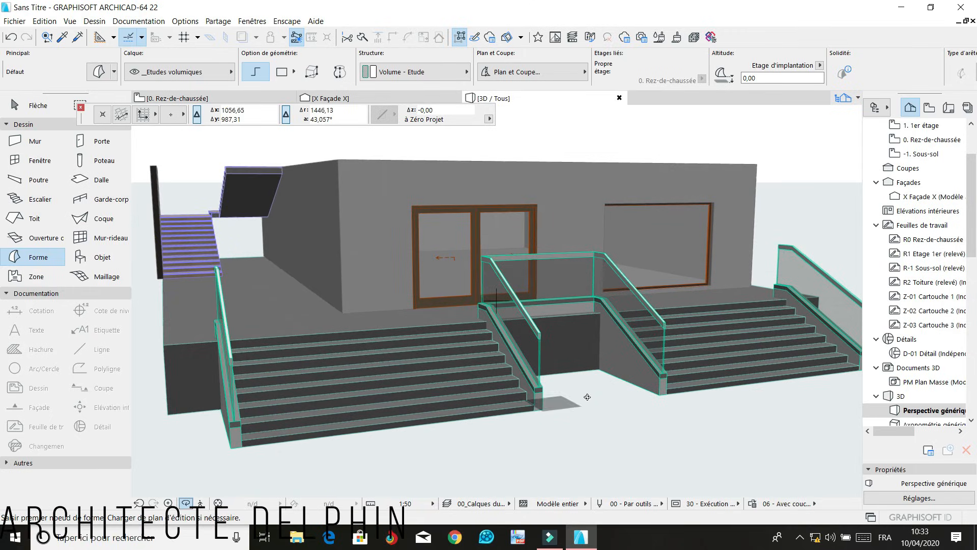
scroll(612, 404, "down", 2)
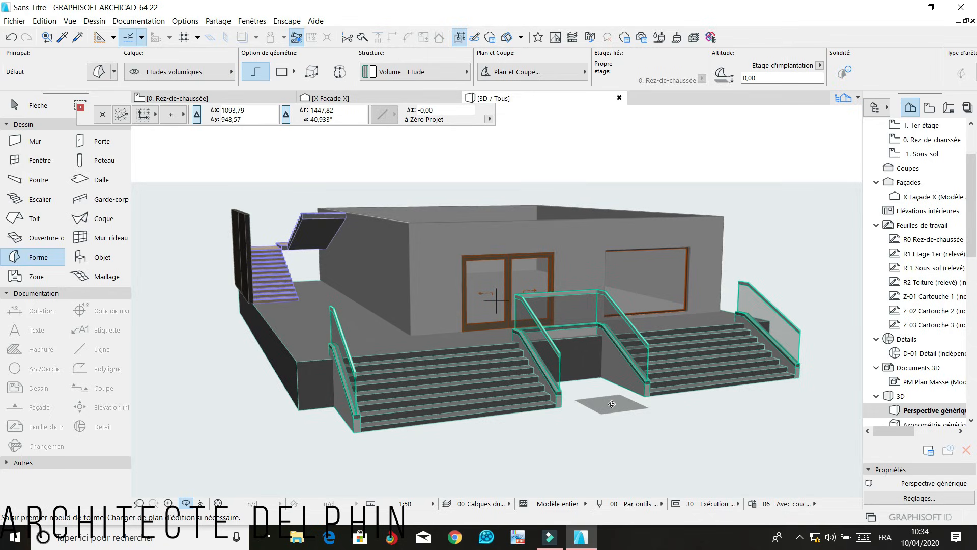
left_click_drag(611, 404, 541, 398)
scroll(555, 402, "down", 5)
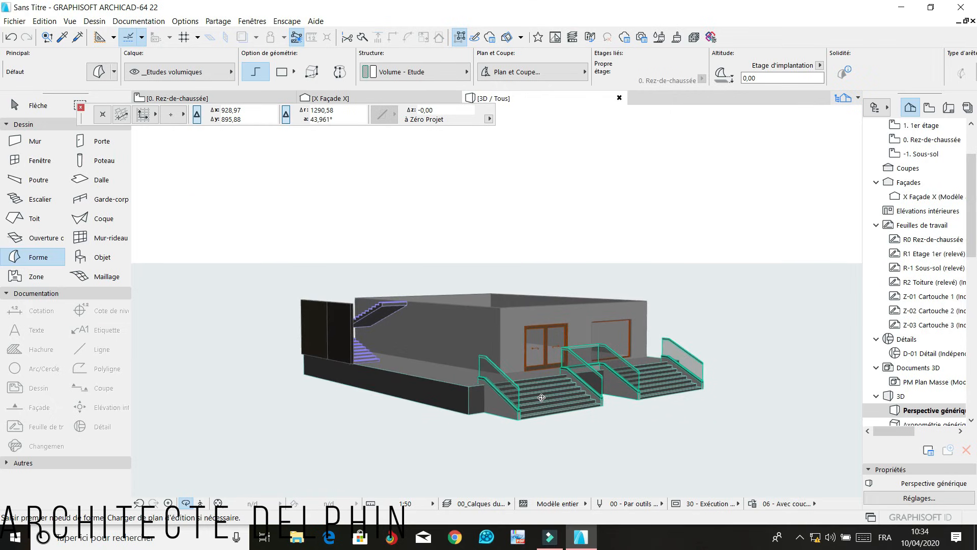
scroll(378, 362, "up", 2)
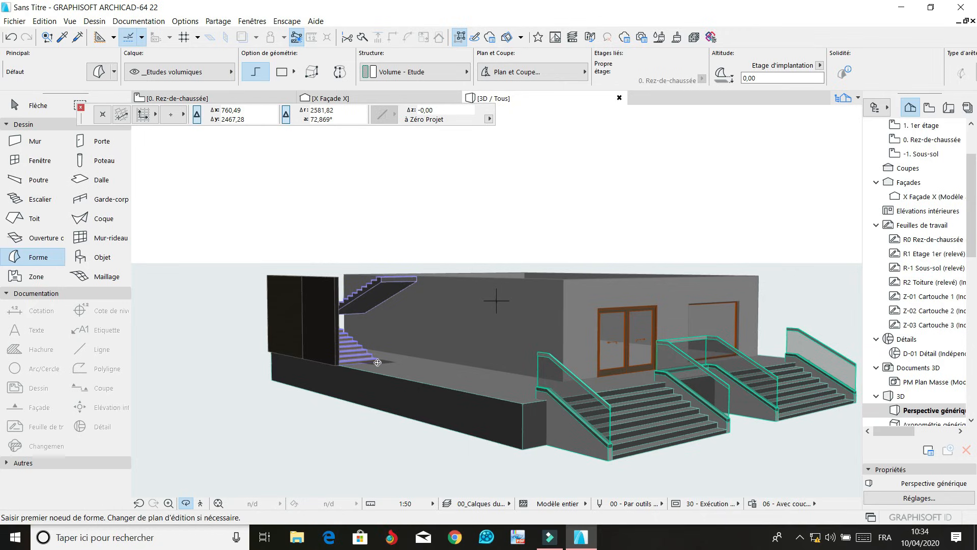
left_click_drag(391, 404, 335, 411)
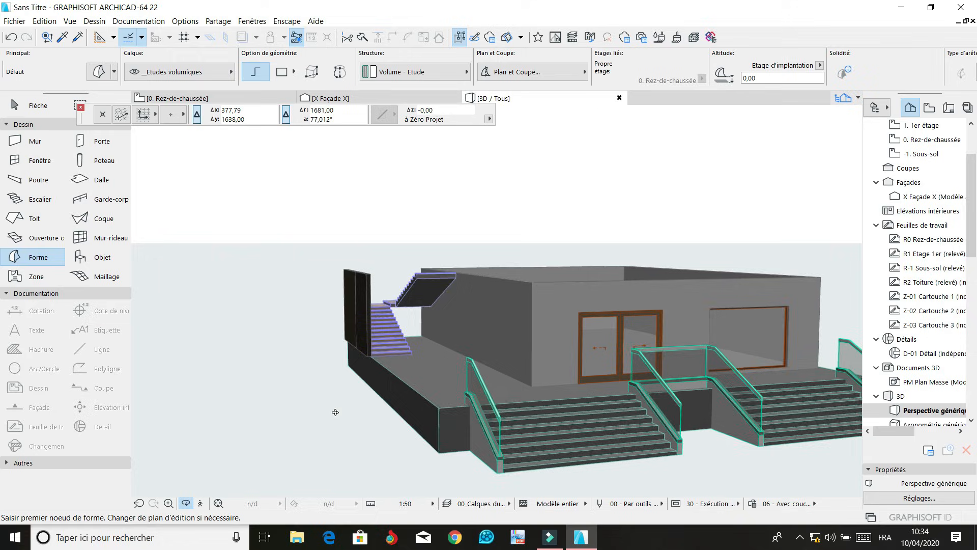
scroll(322, 398, "down", 2)
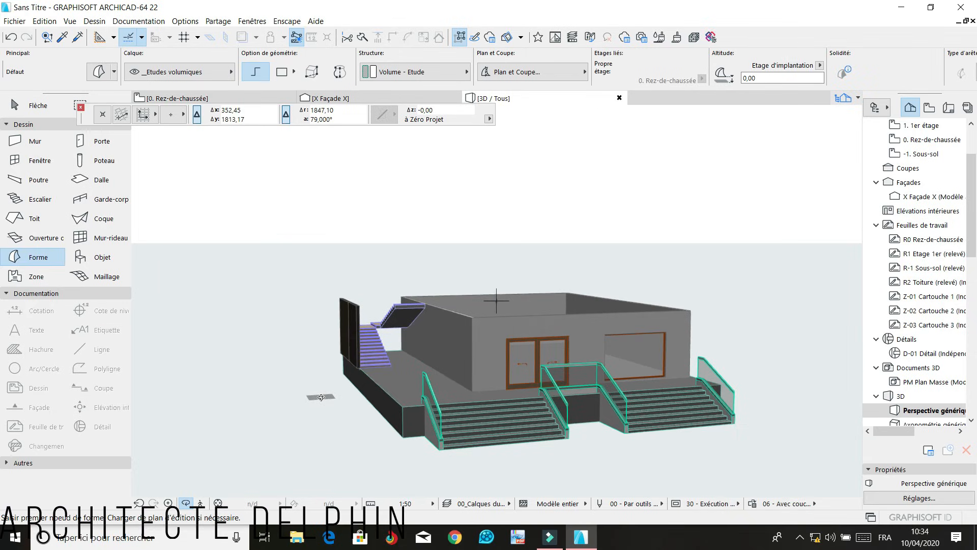
left_click_drag(322, 397, 369, 396)
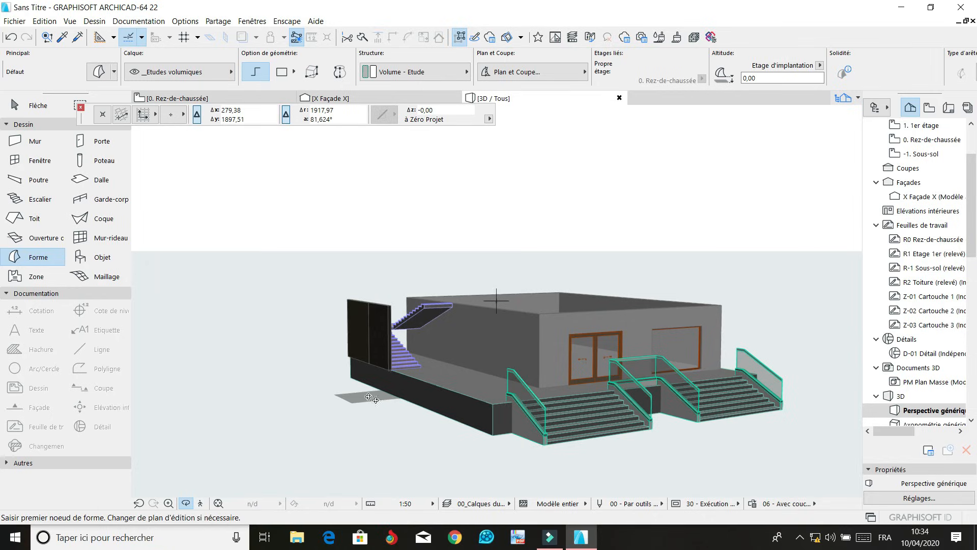
Pick up the settings of the exterior wall beside the side staircase on the ground floor plan
left_click(180, 100)
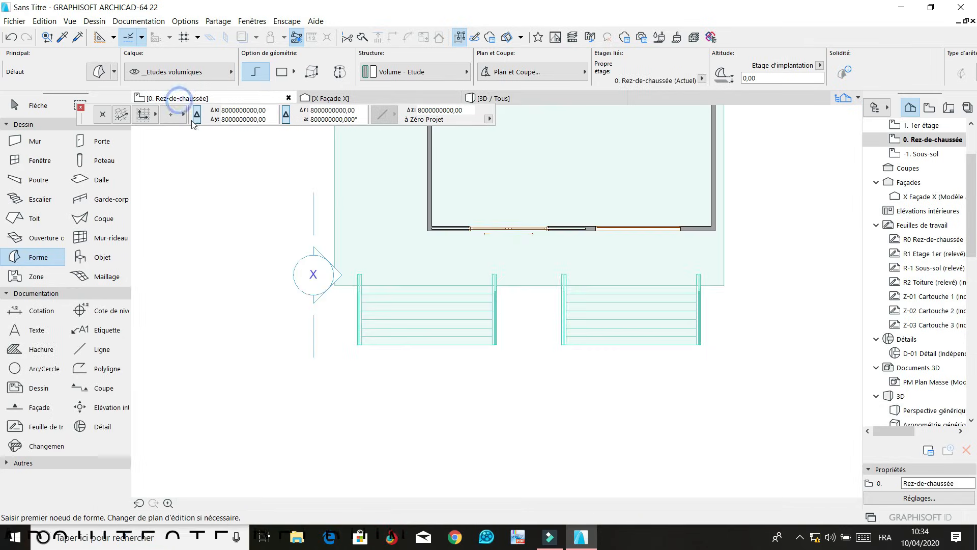
scroll(442, 467, "down", 3)
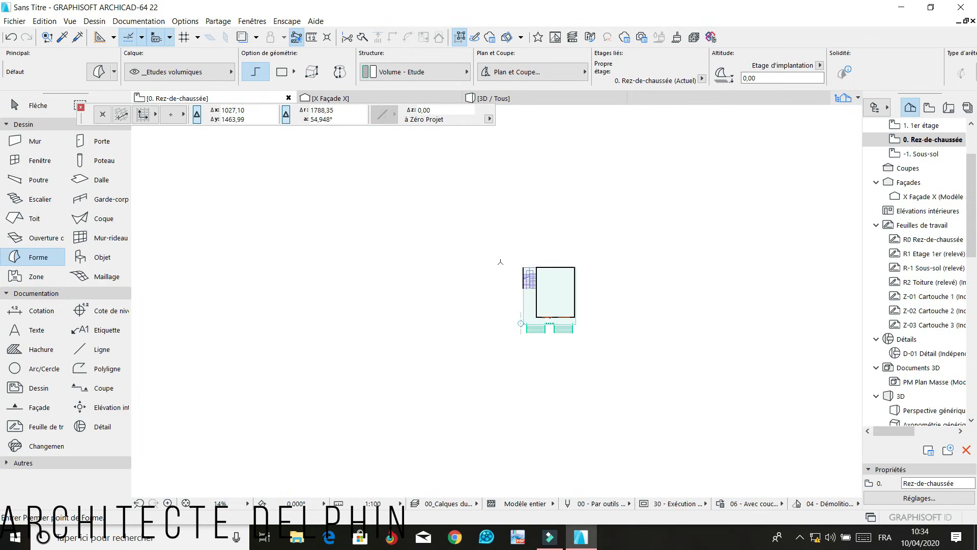
scroll(538, 326, "up", 4)
scroll(509, 328, "down", 3)
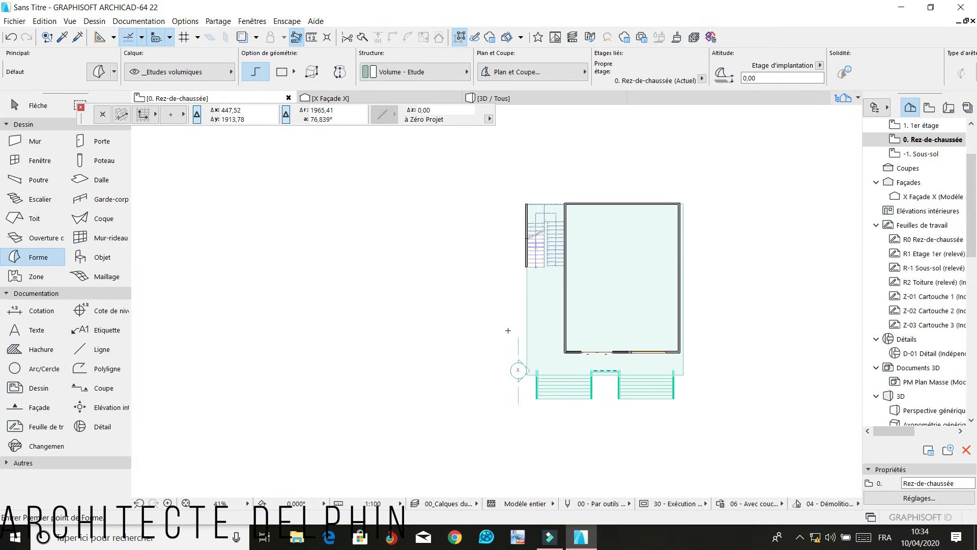
scroll(527, 258, "up", 3)
scroll(526, 258, "down", 2)
scroll(526, 258, "up", 2)
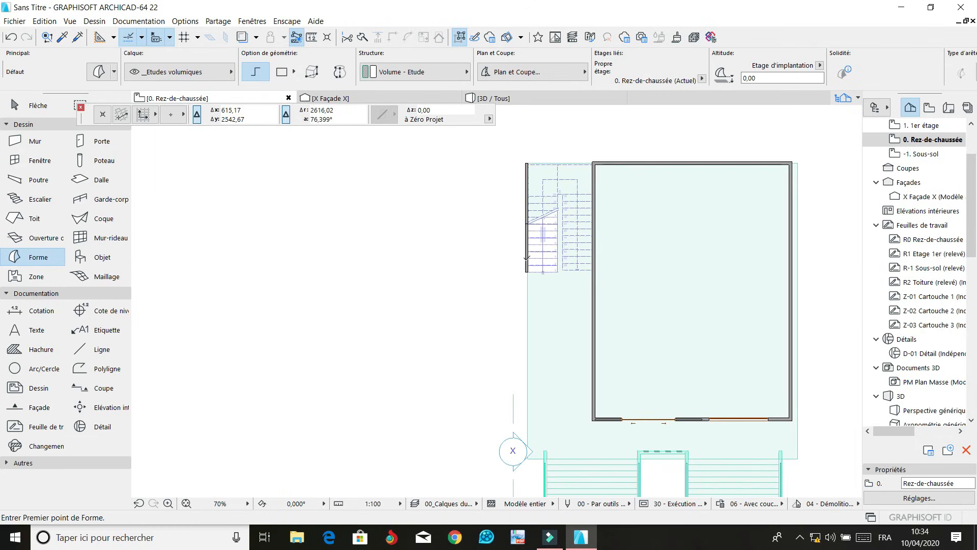
left_click(63, 37)
scroll(524, 255, "up", 6)
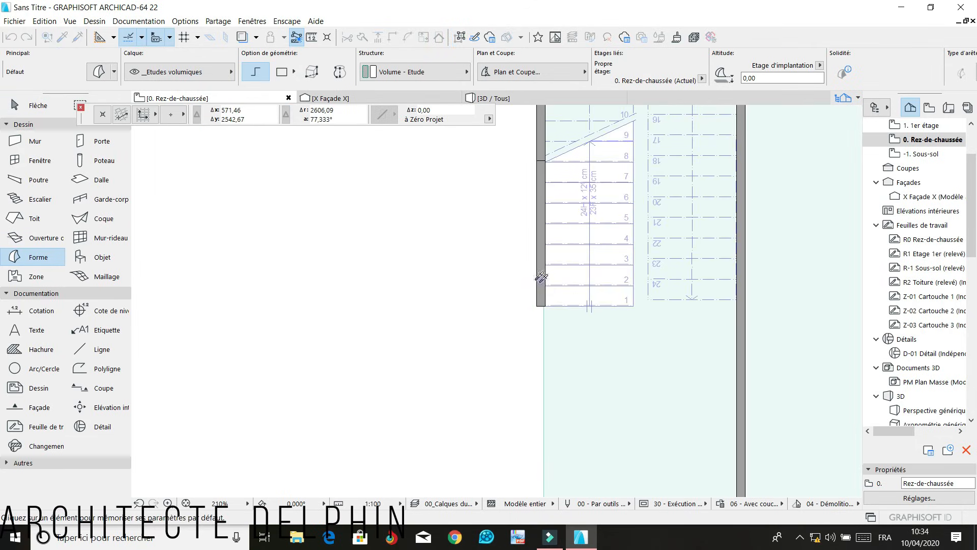
left_click(541, 131)
scroll(496, 284, "down", 5)
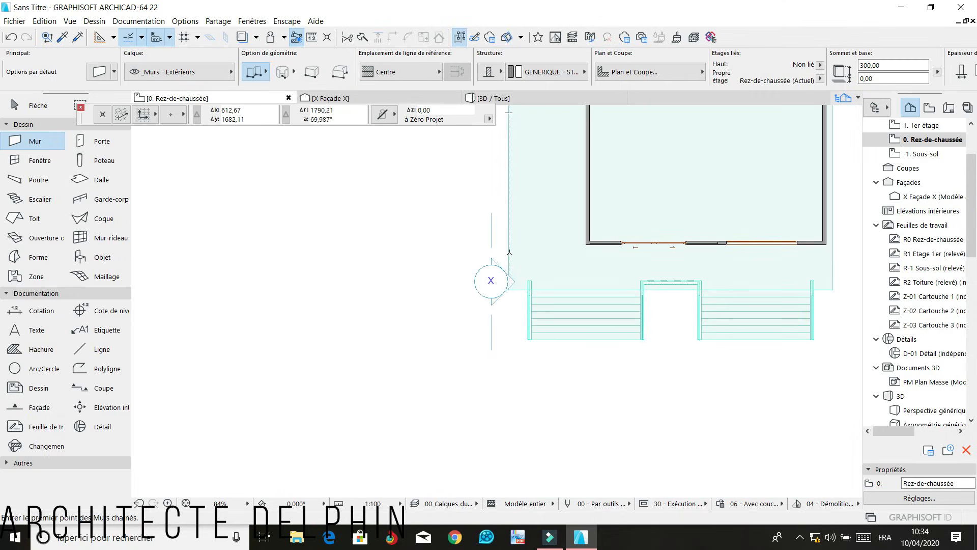
scroll(509, 253, "up", 3)
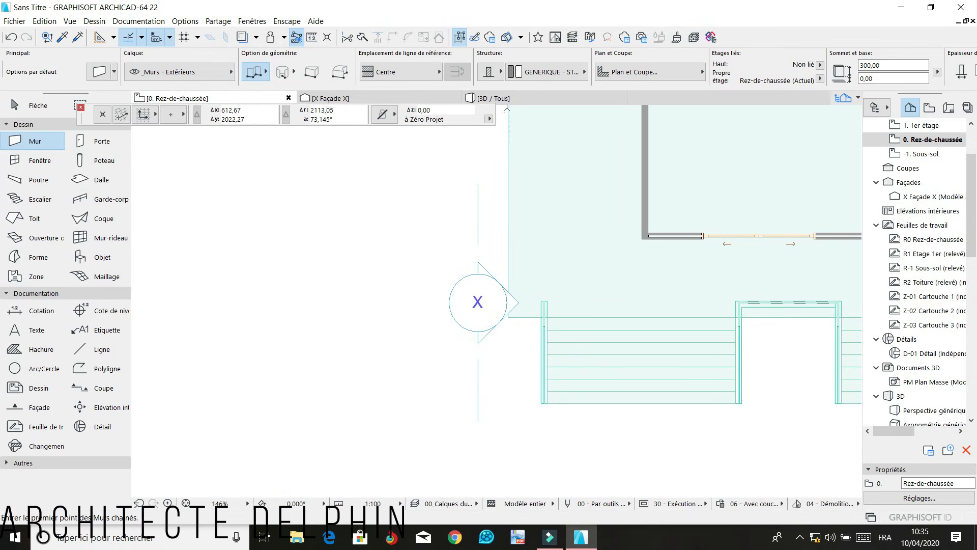
Move the front wall with the door and window 100 inward, away from the entrance stairs, on the ground floor plan
left_click(503, 100)
mouse_move(609, 398)
middle_mouse_down("shift")
mouse_move(676, 412)
mouse_move(626, 396)
mouse_move(601, 402)
middle_mouse_up("shift")
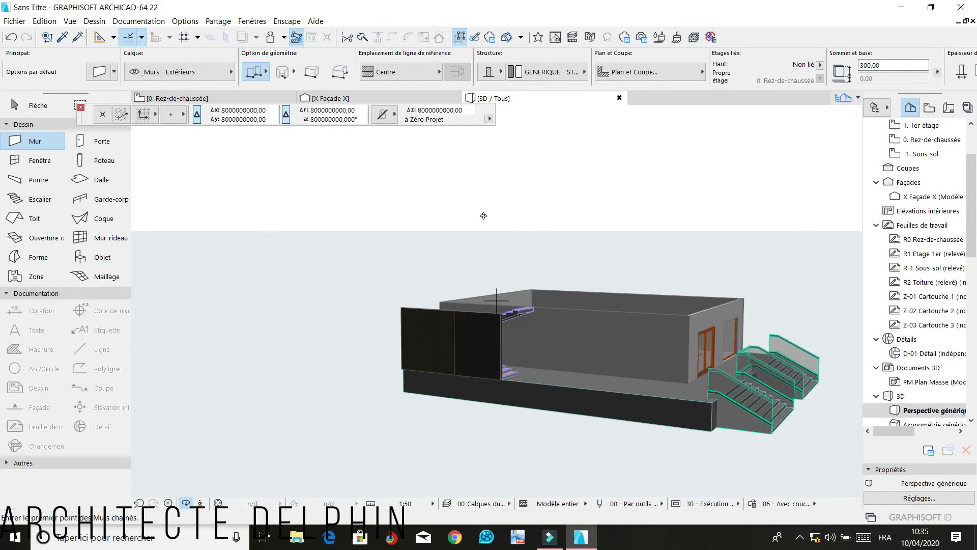
middle_click_drag(463, 236, 484, 259, "shift")
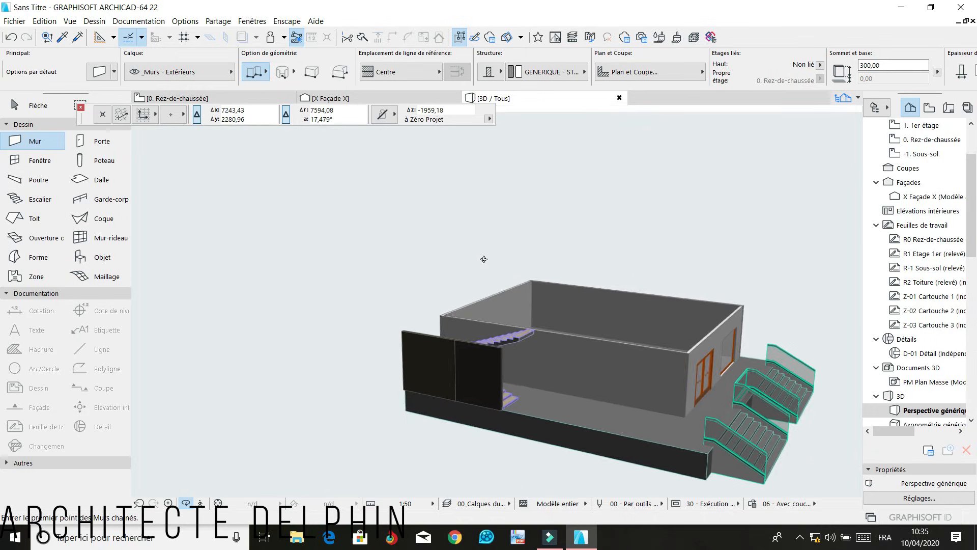
left_click_drag(480, 256, 441, 239)
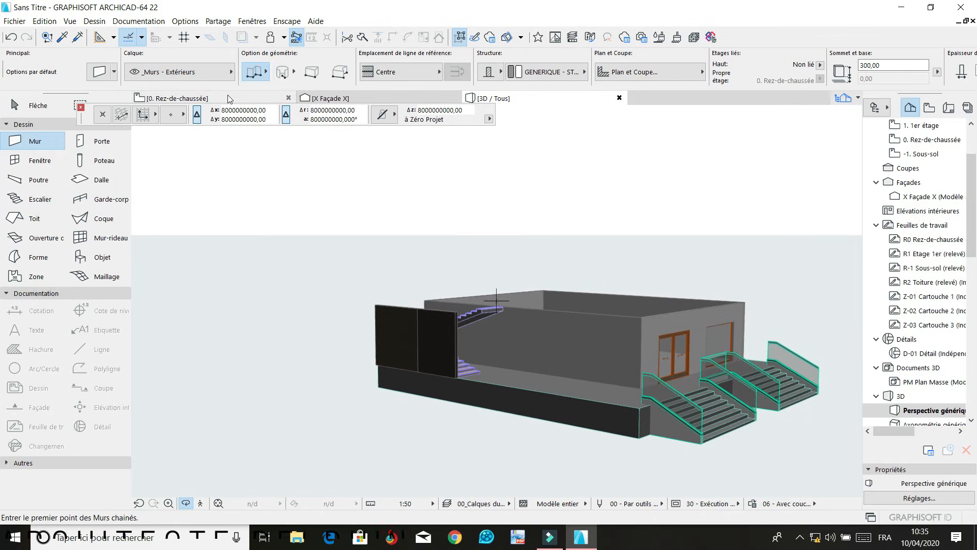
left_click(213, 98)
scroll(640, 253, "up", 3)
left_click(631, 286, "shift")
key("ctrl+d")
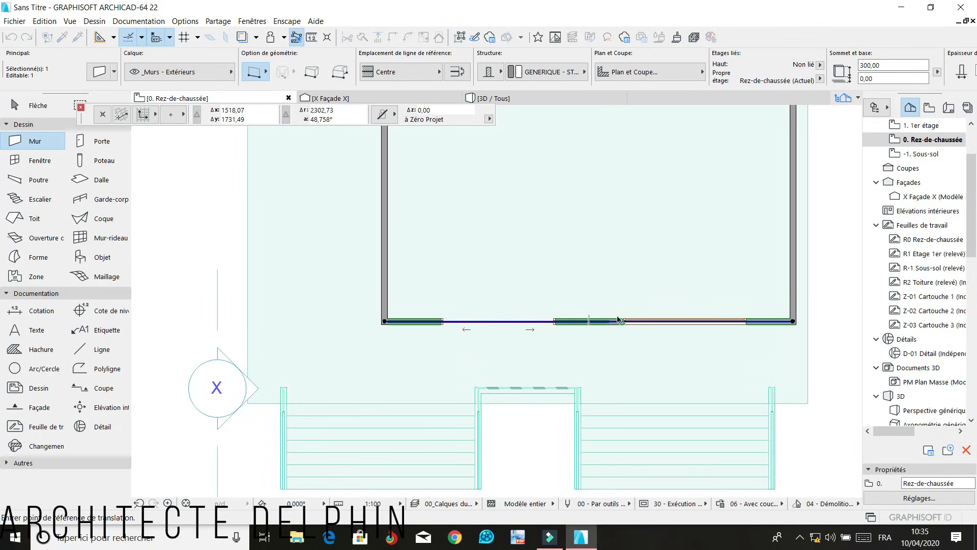
left_click(795, 324)
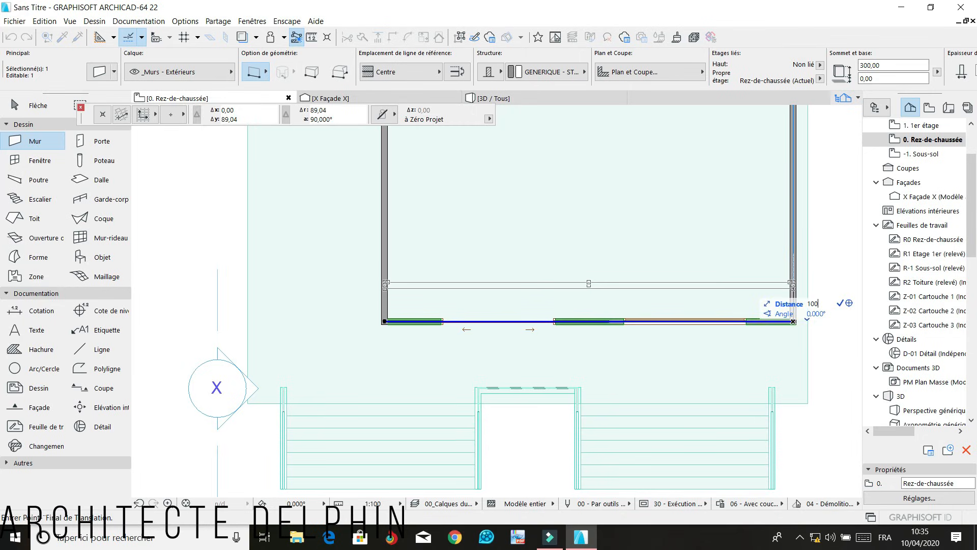
left_click(793, 283)
key("Escape")
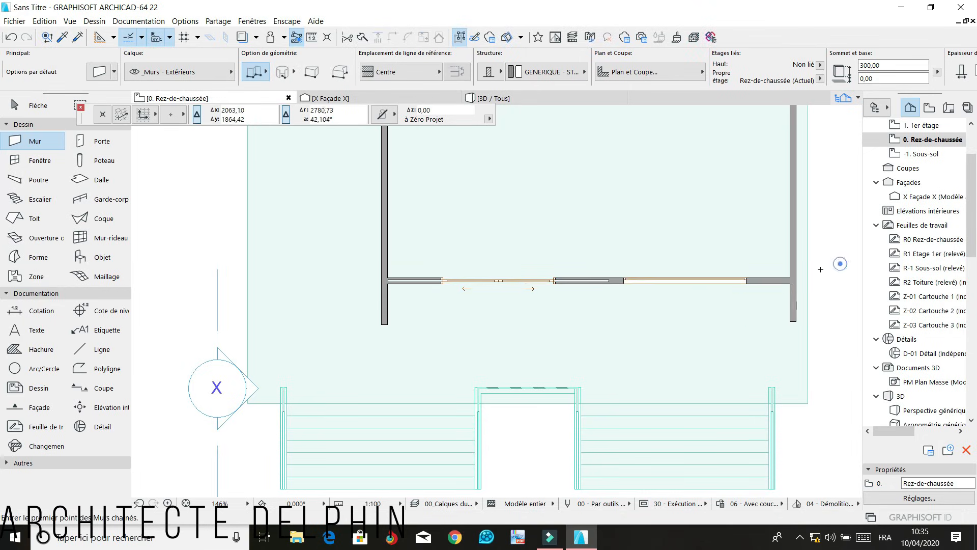
Examine the terrace between the front wall and the entrance stairs in the floor plan and in 3D
scroll(381, 301, "down", 5)
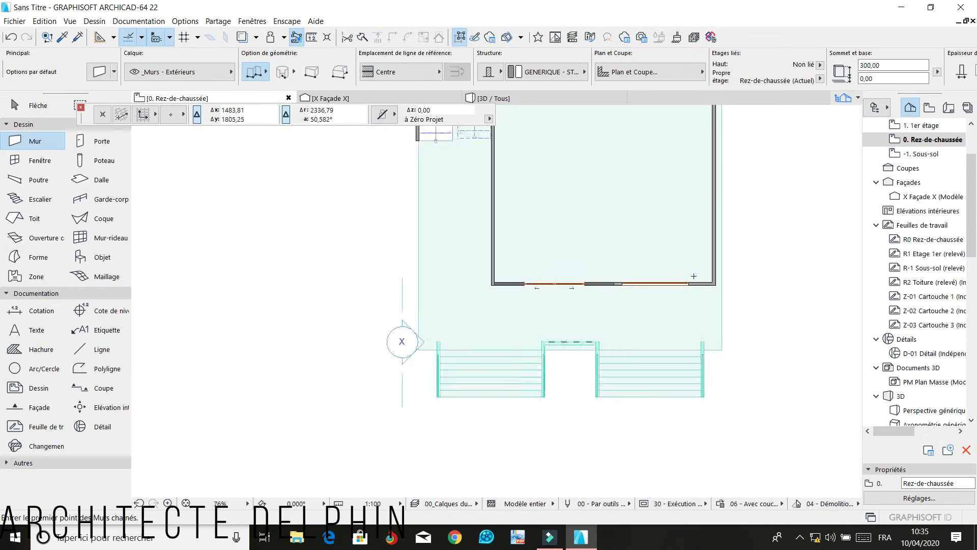
scroll(480, 216, "up", 3)
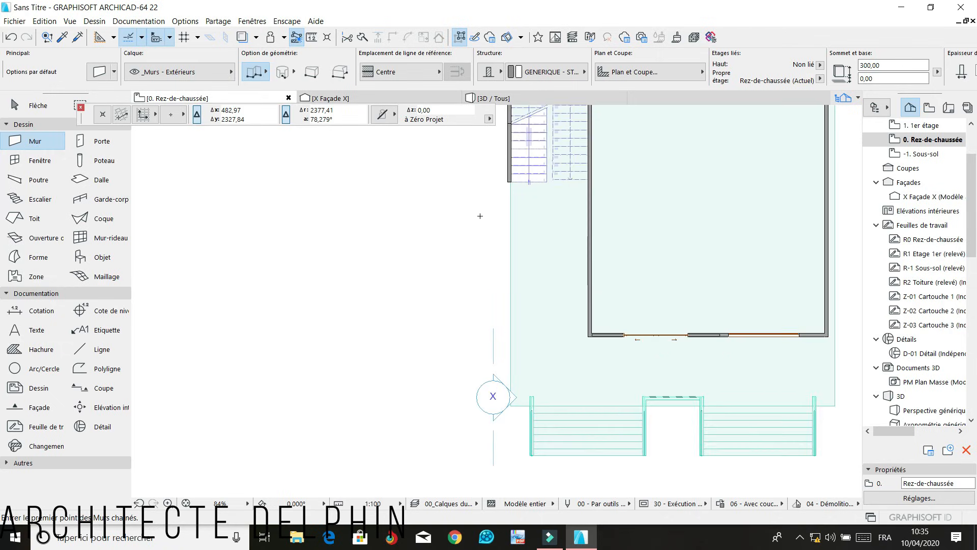
scroll(528, 402, "up", 6)
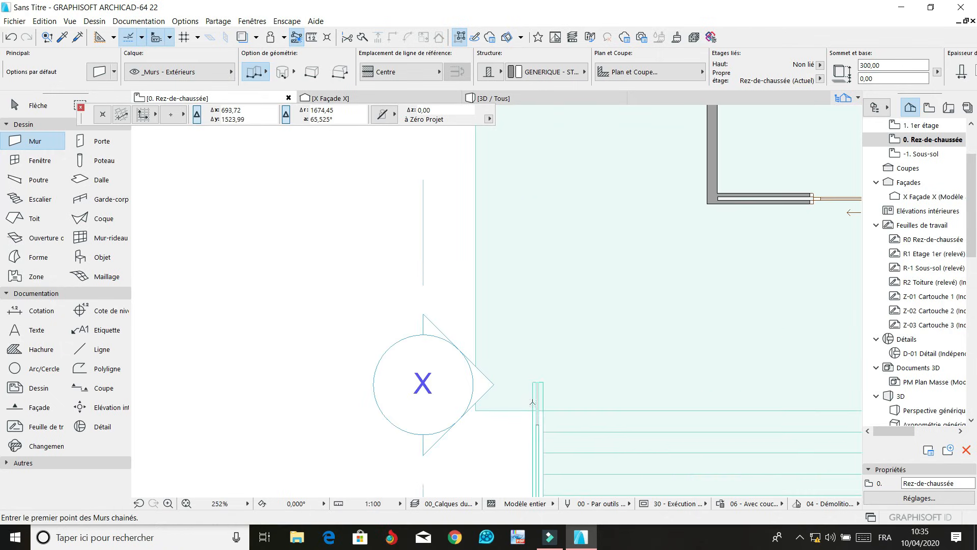
left_click(513, 100)
middle_click_drag(627, 392, 788, 400, "shift")
scroll(787, 400, "up", 10)
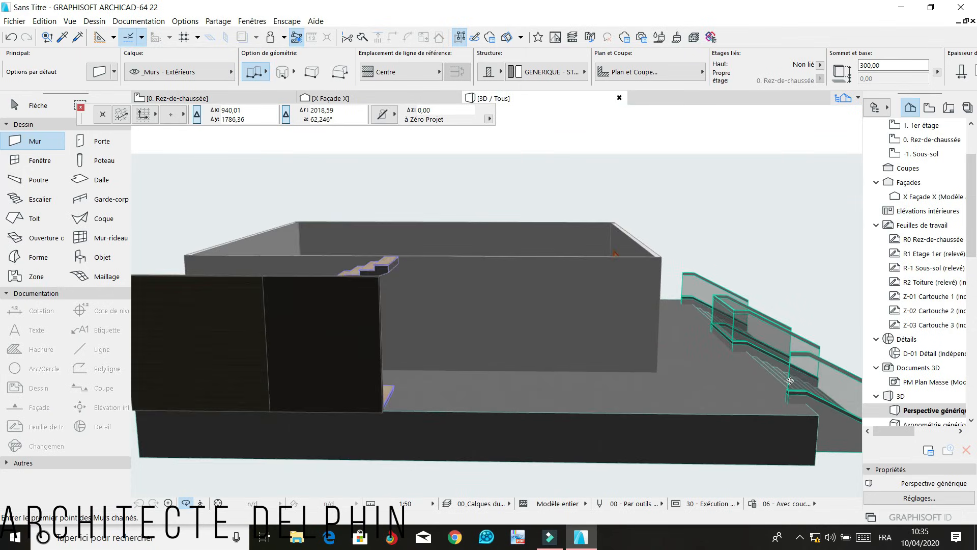
scroll(769, 393, "up", 3)
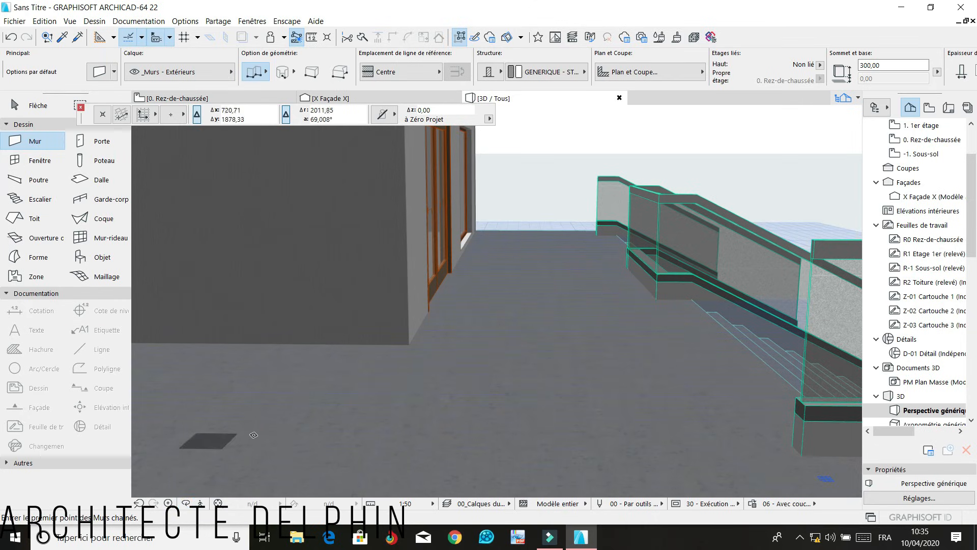
scroll(526, 373, "down", 2)
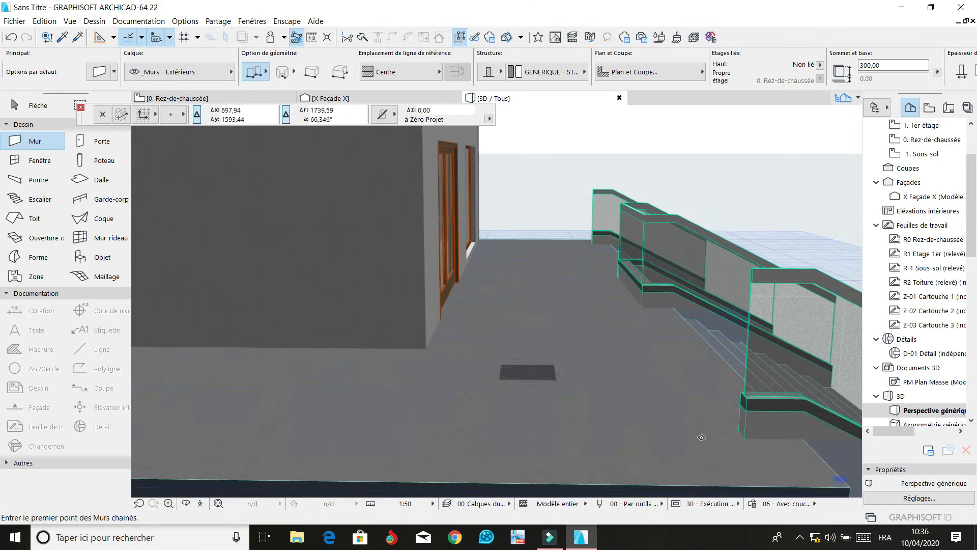
scroll(717, 452, "up", 1)
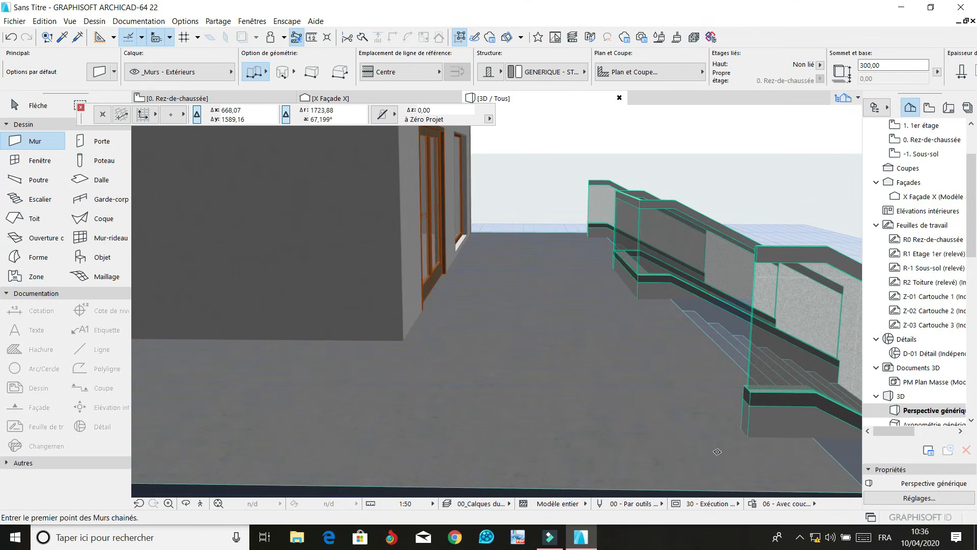
Extend the base block of the entrance stairs' outer railing about 91 across the terrace toward the building
left_click(745, 416, "shift")
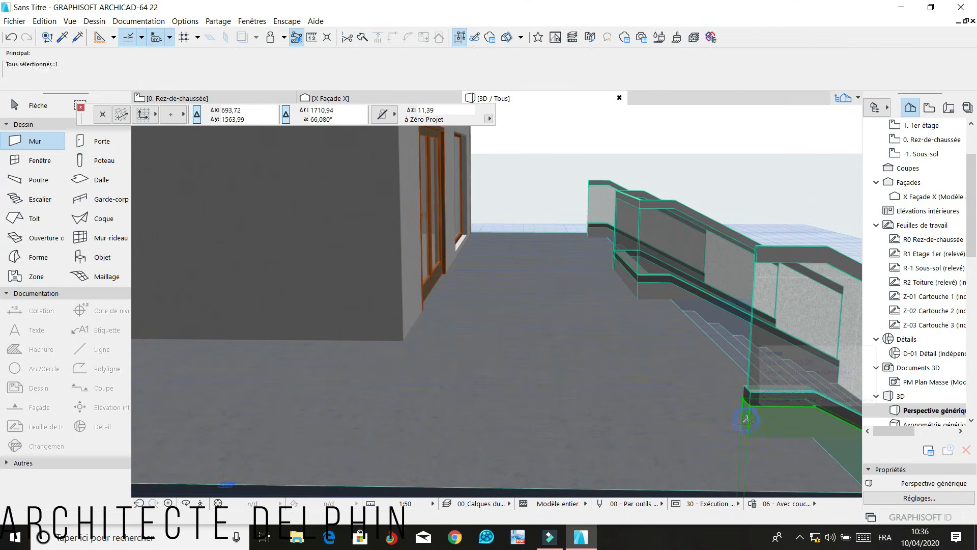
scroll(745, 415, "up", 1)
left_click(745, 415)
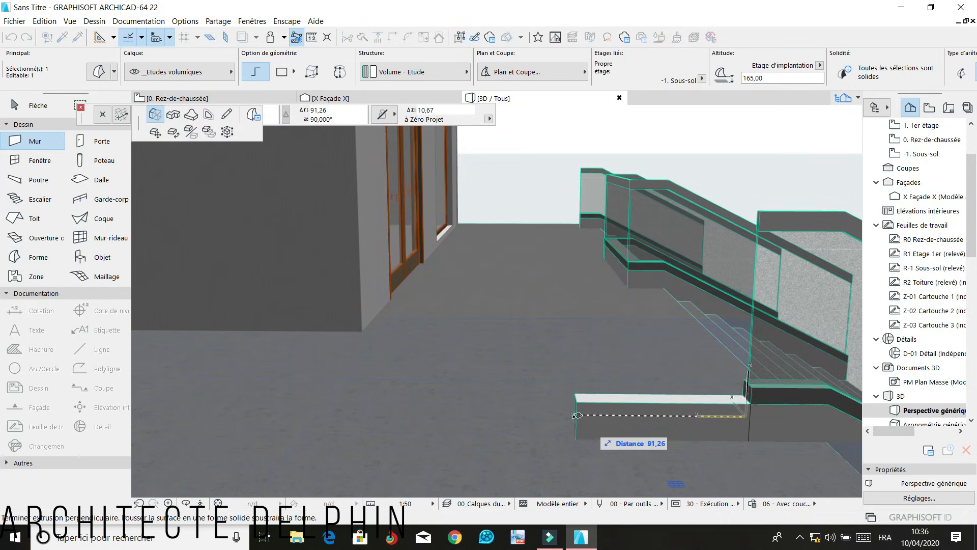
left_click(577, 415)
Extend the dark band on top of that base block by 91.26 so it ends flush with the block
scroll(742, 400, "up", 3)
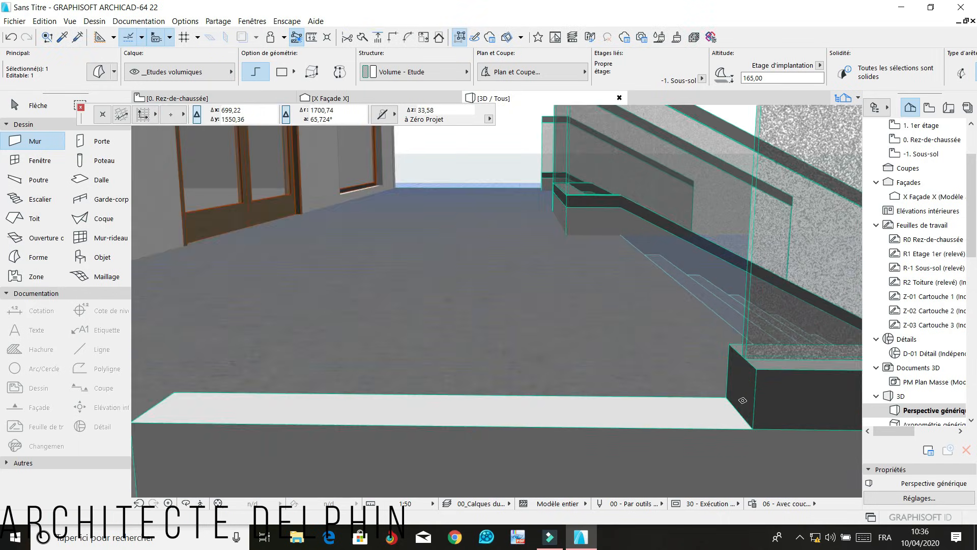
scroll(742, 401, "up", 2)
left_click(747, 376)
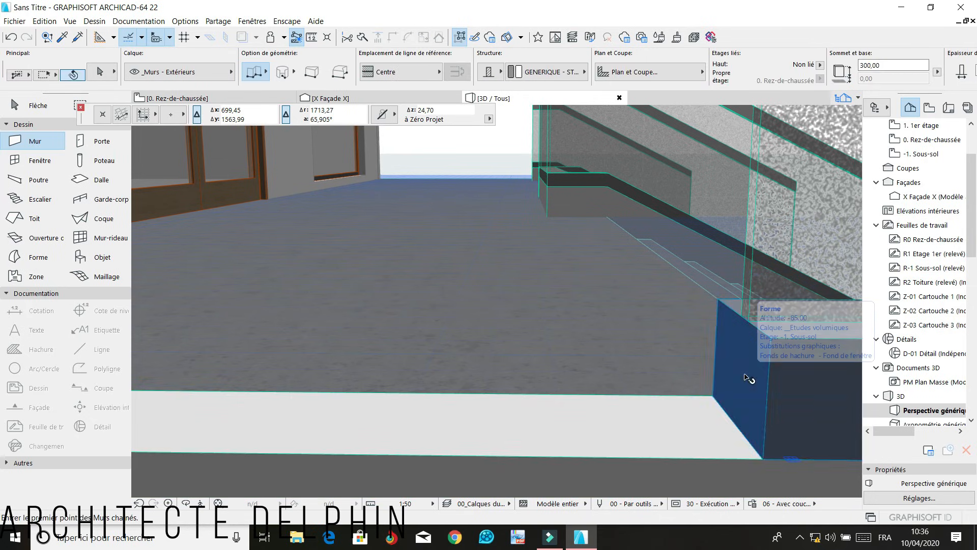
left_click(747, 372)
scroll(746, 373, "down", 5)
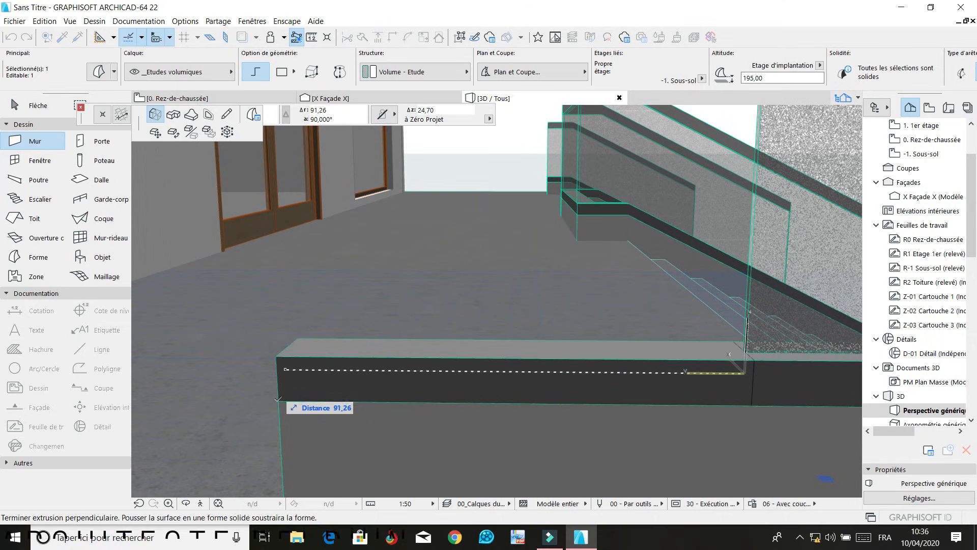
left_click(279, 400)
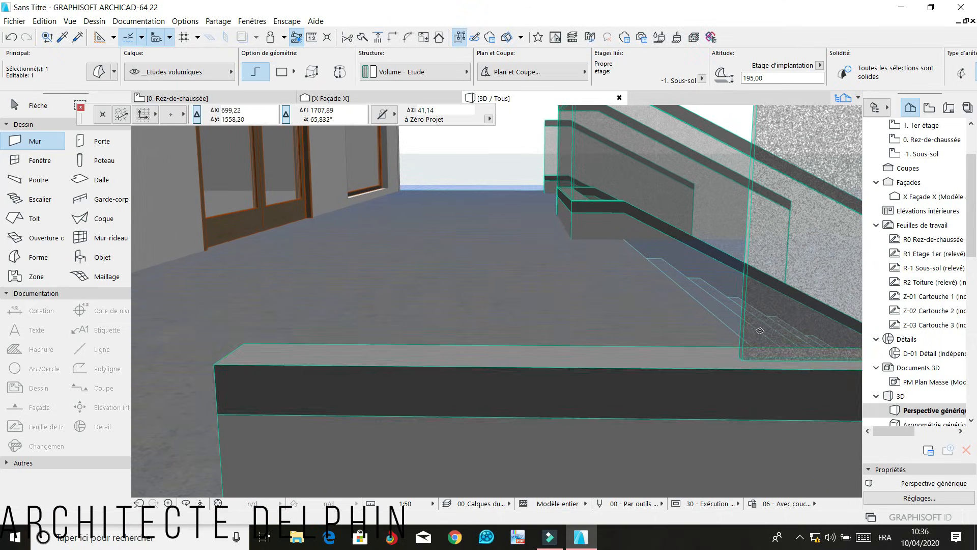
Extend the glass panel of the outer railing by 91.26 to the end of its lengthened base
scroll(756, 333, "up", 2)
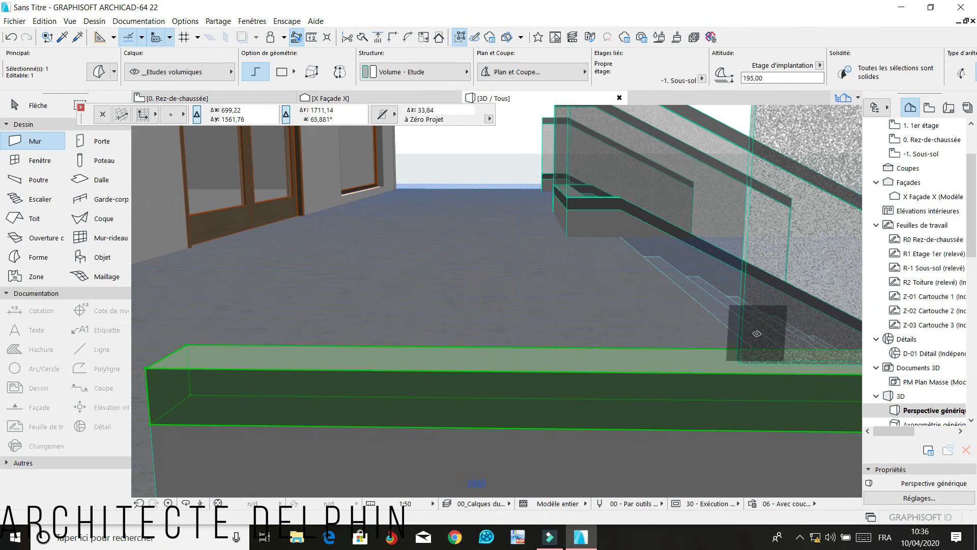
scroll(753, 333, "up", 1)
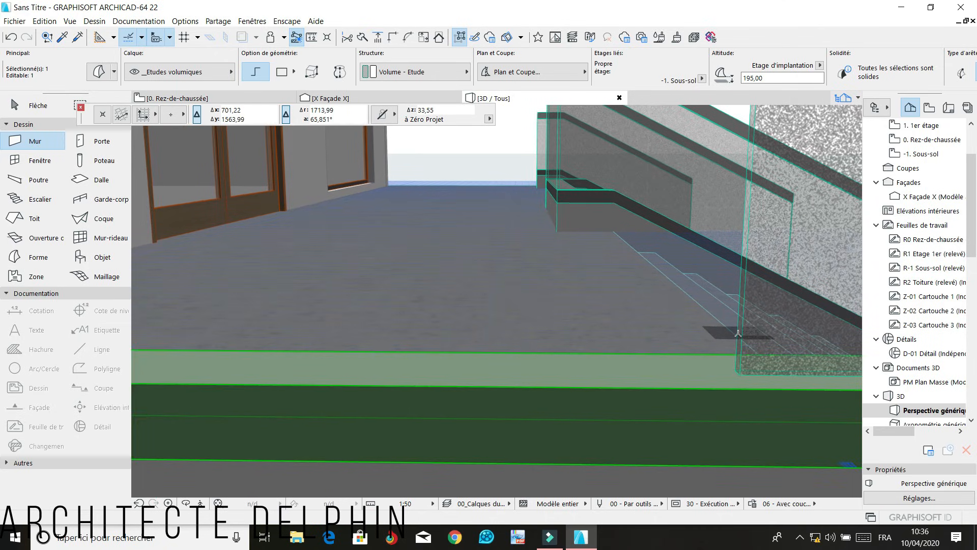
key("Escape")
scroll(739, 339, "up", 1)
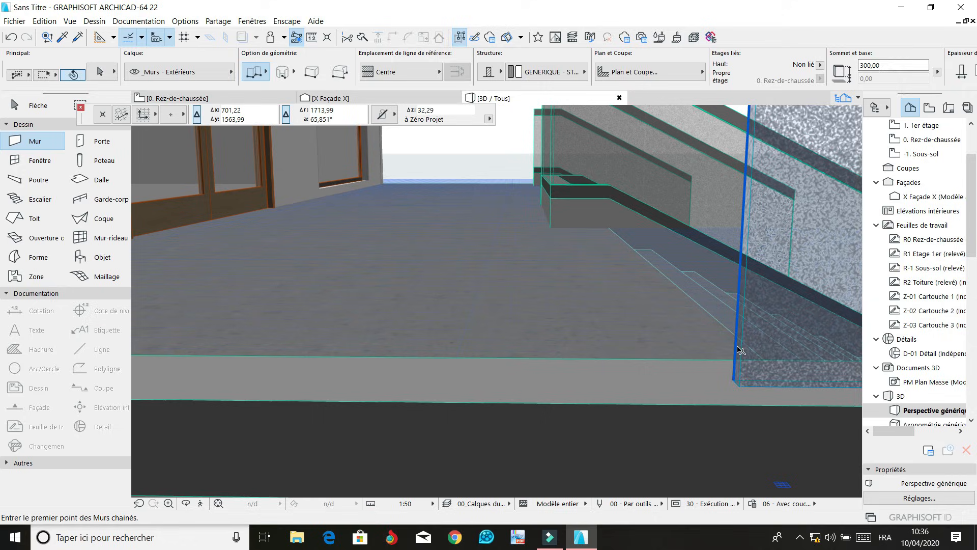
left_click(741, 350)
scroll(743, 355, "up", 1)
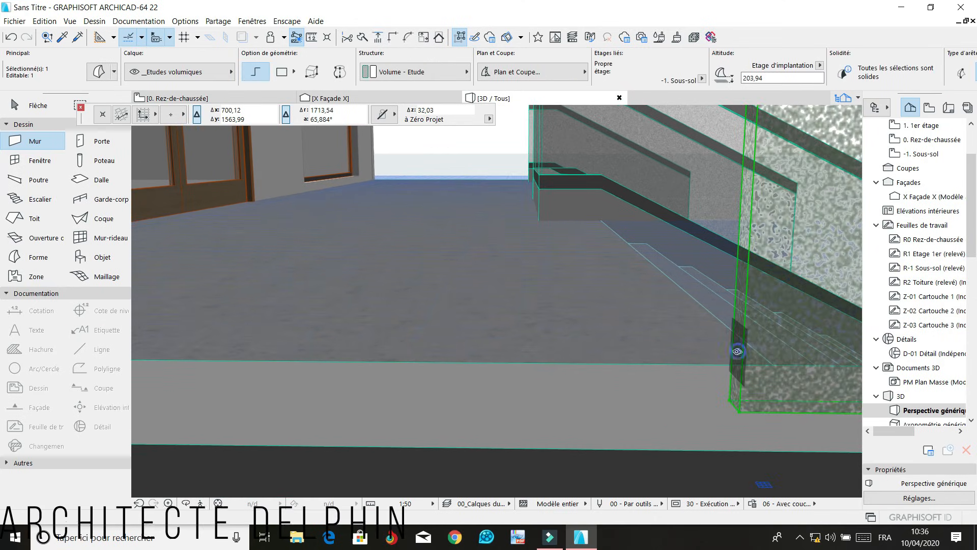
left_click(733, 347)
scroll(652, 361, "down", 5)
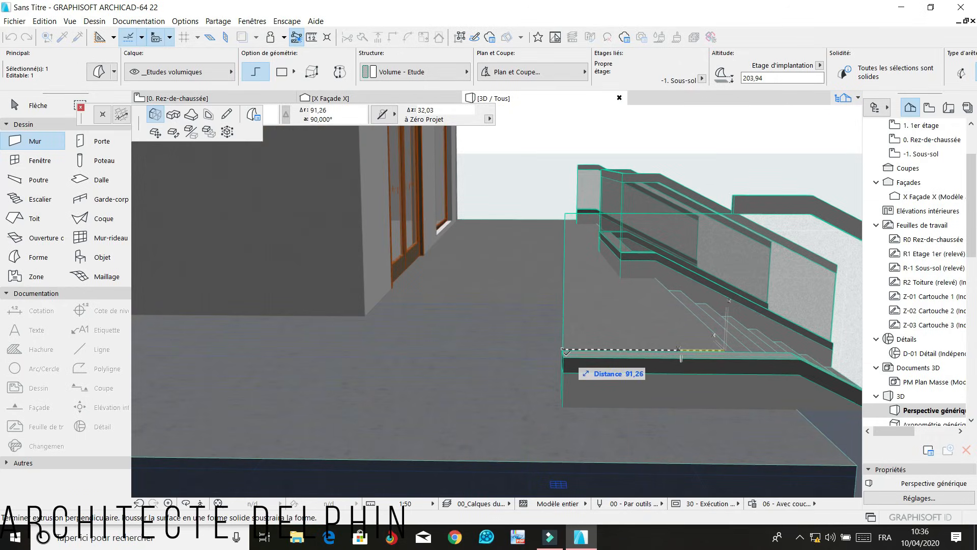
left_click(565, 350)
Try to extend the outer railing's handrail to the end of the lengthened glass panel
scroll(734, 200, "up", 2)
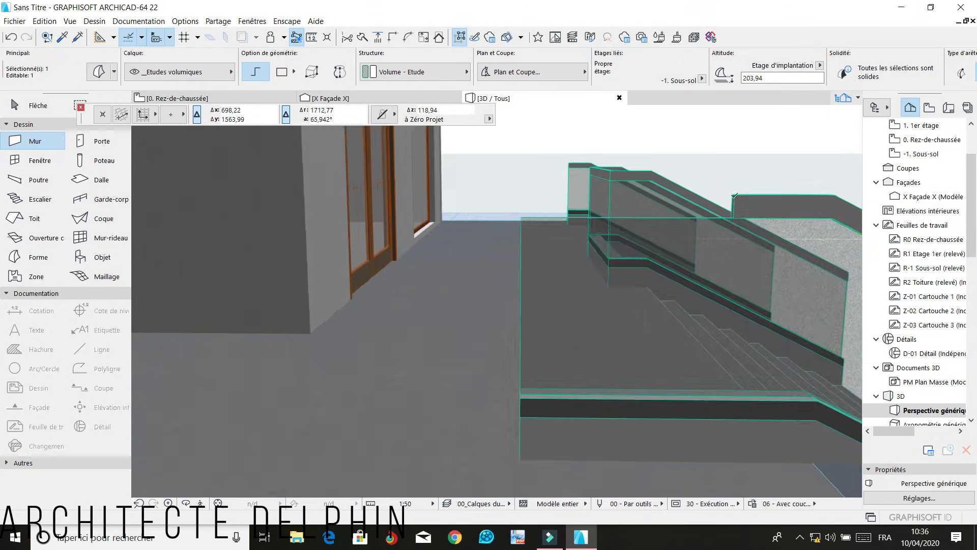
scroll(734, 200, "up", 3)
key("Escape")
key("Escape")
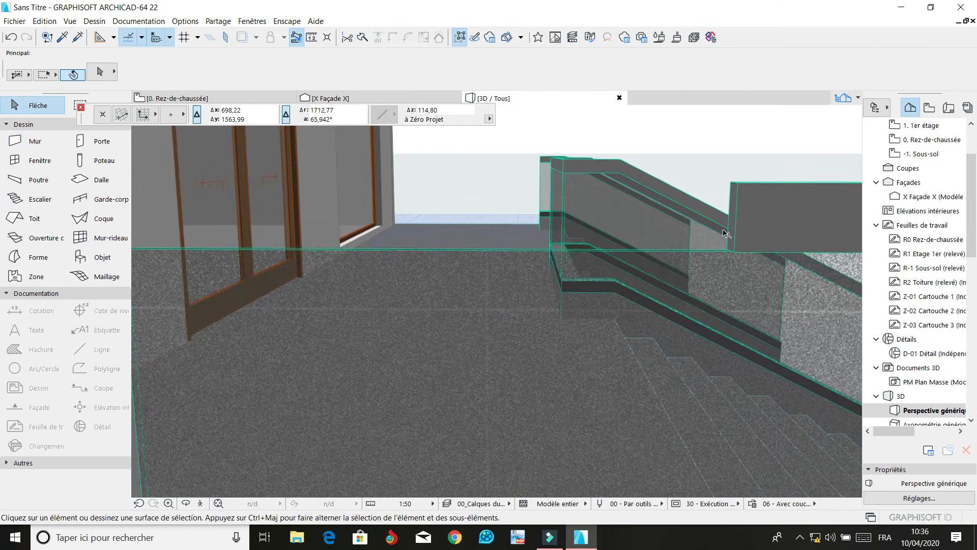
scroll(733, 234, "up", 3)
scroll(724, 247, "down", 3)
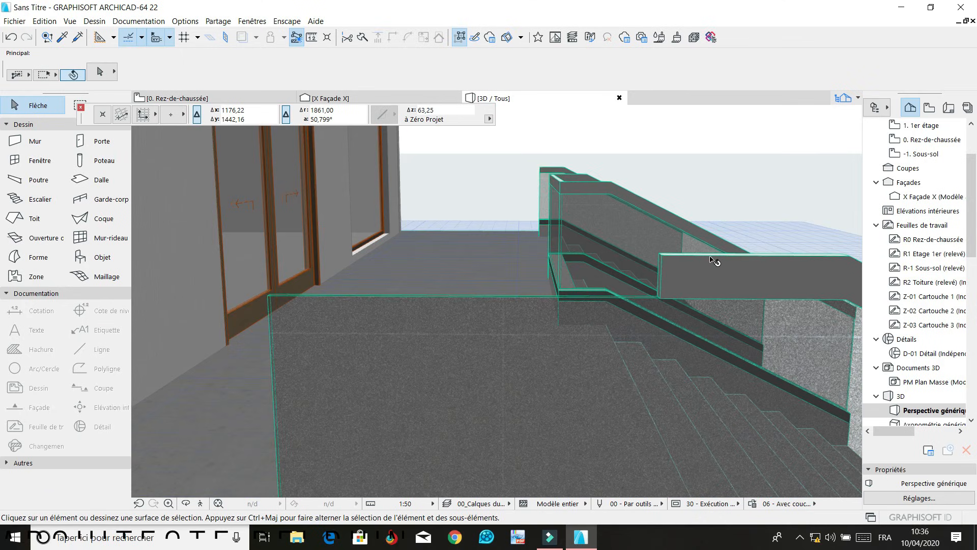
scroll(659, 293, "up", 2)
scroll(665, 303, "up", 1)
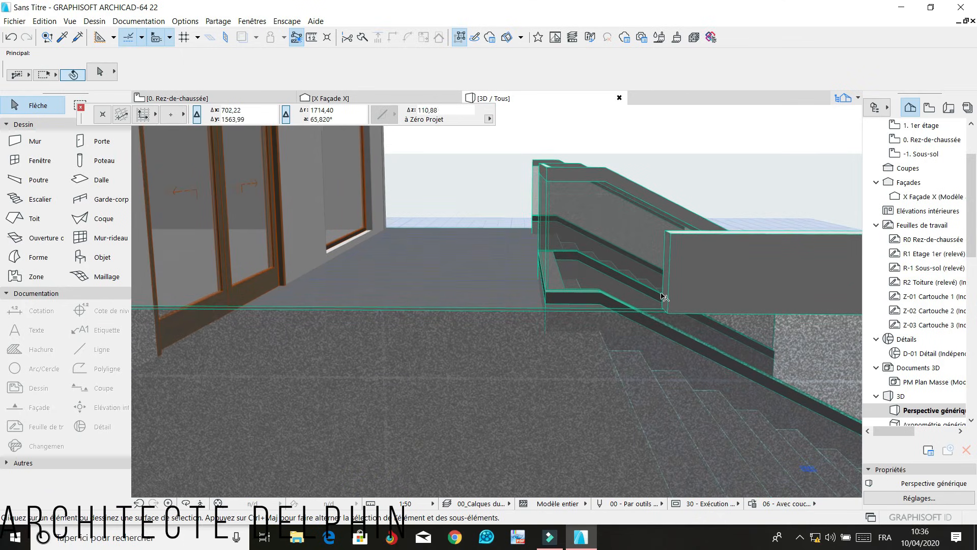
scroll(665, 300, "up", 1)
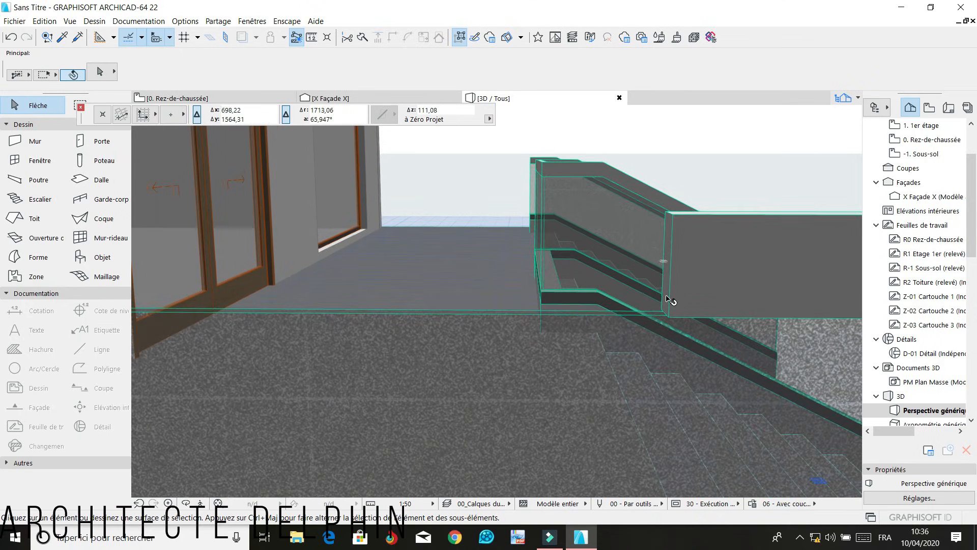
left_click(667, 298)
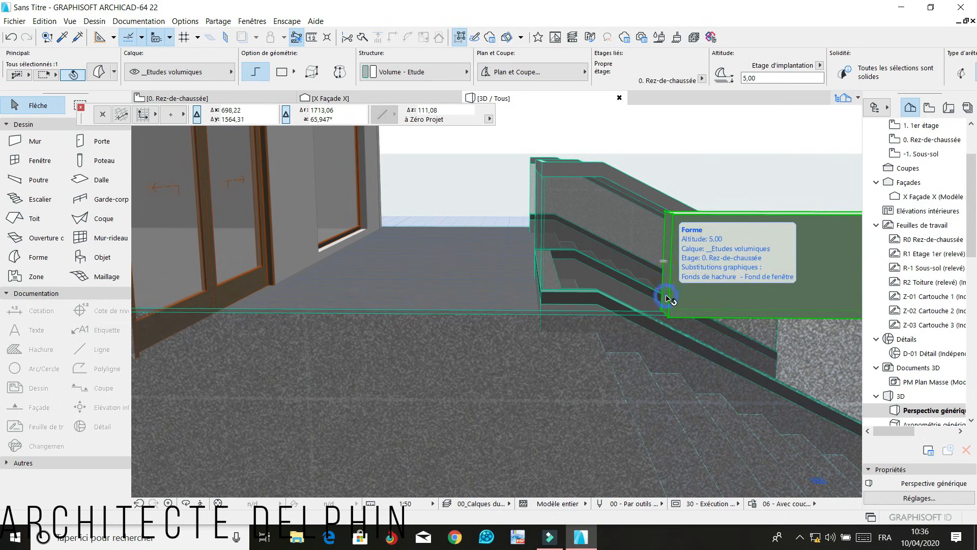
left_click(667, 298)
scroll(667, 298, "down", 3)
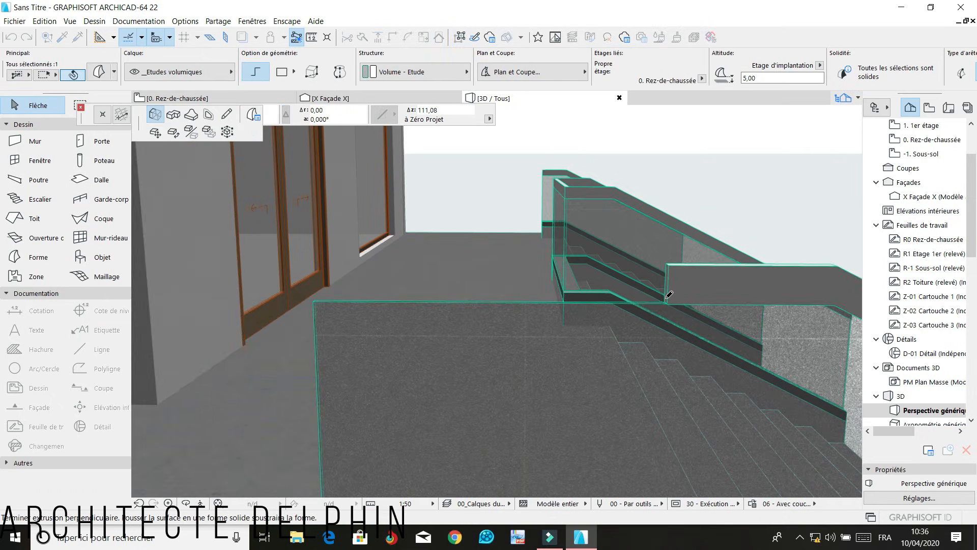
left_click(350, 317)
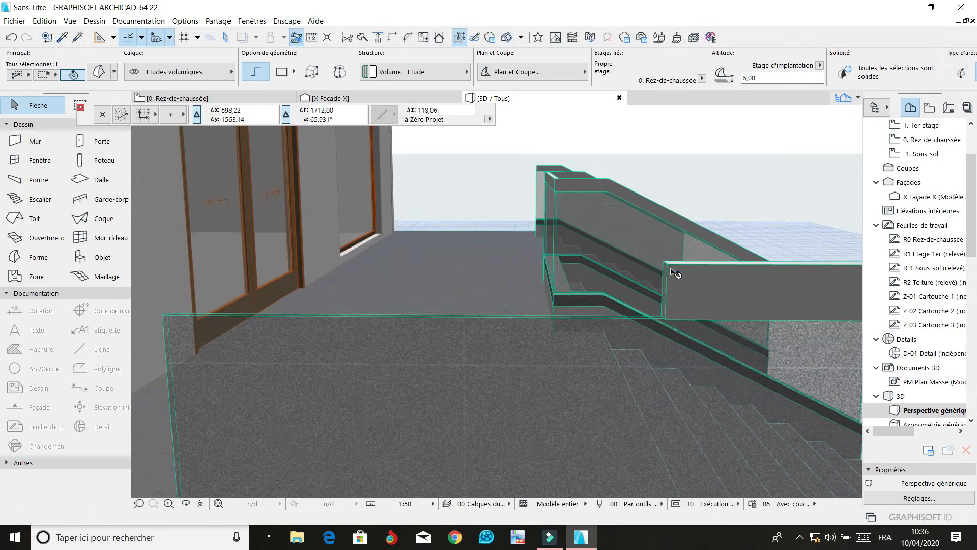
Extend the outer railing's handrail by 91.26 to the glass panel's end and clear the selection
scroll(672, 275, "up", 5)
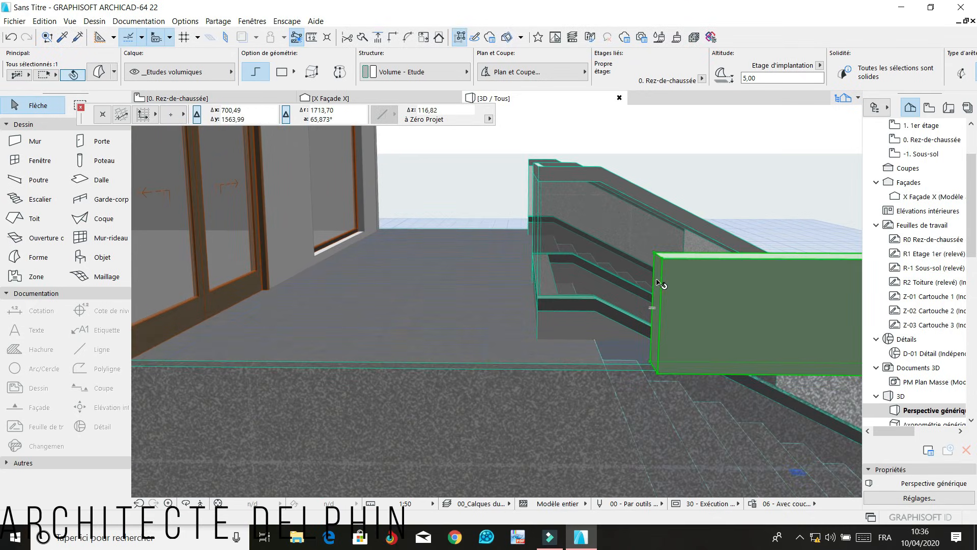
left_click(658, 283)
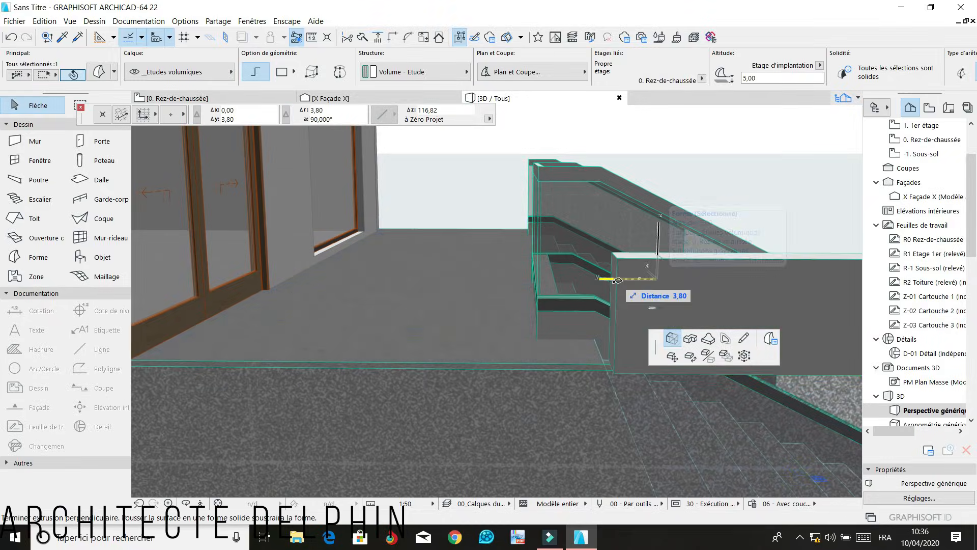
scroll(630, 278, "down", 4)
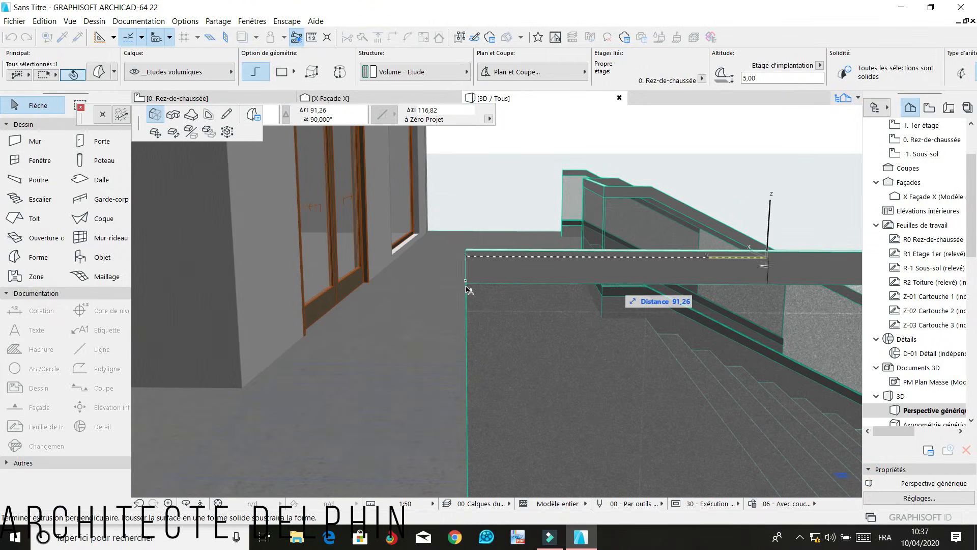
left_click(501, 291)
key("Escape")
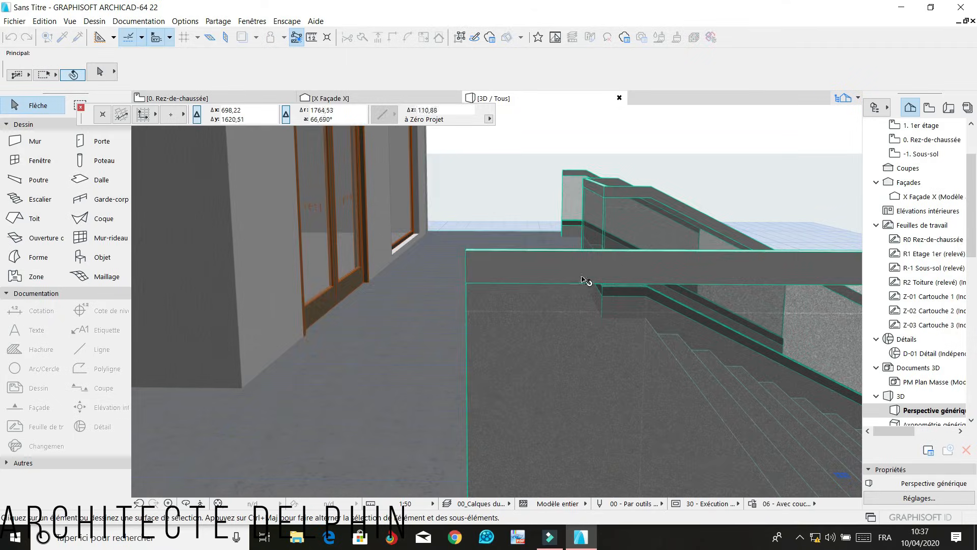
Examine the lengthened railing and the whole building in 3D and on the ground floor plan
scroll(583, 294, "down", 5)
scroll(549, 367, "down", 6)
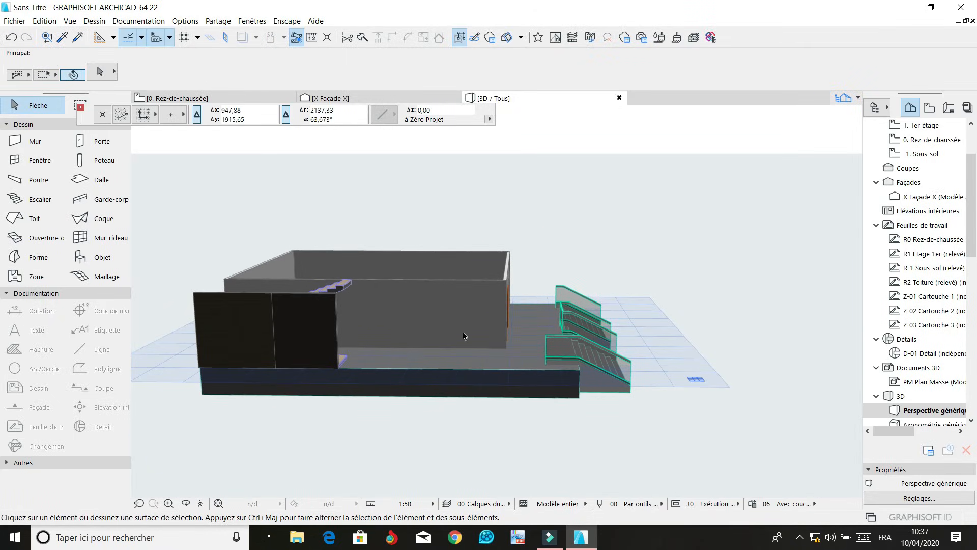
left_click(176, 98)
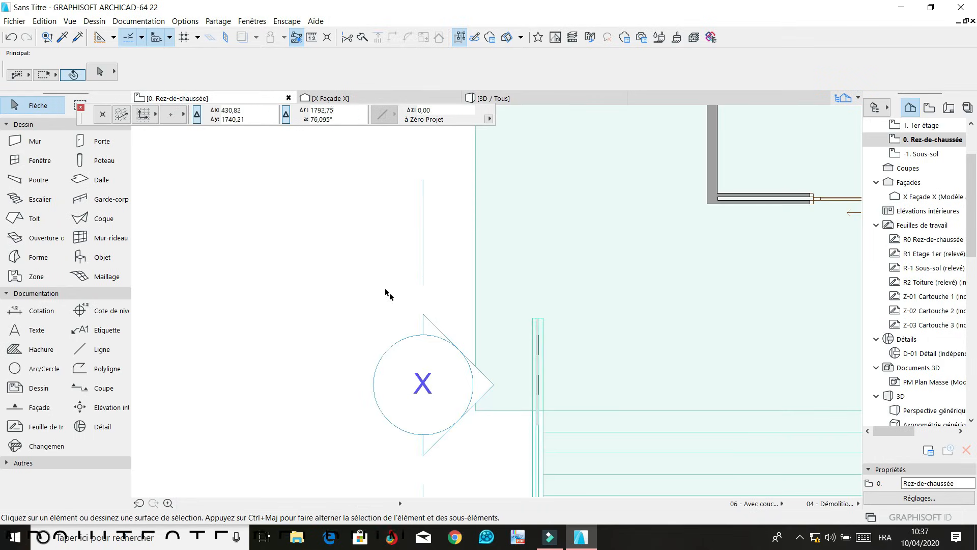
scroll(502, 360, "down", 5)
scroll(477, 279, "up", 8)
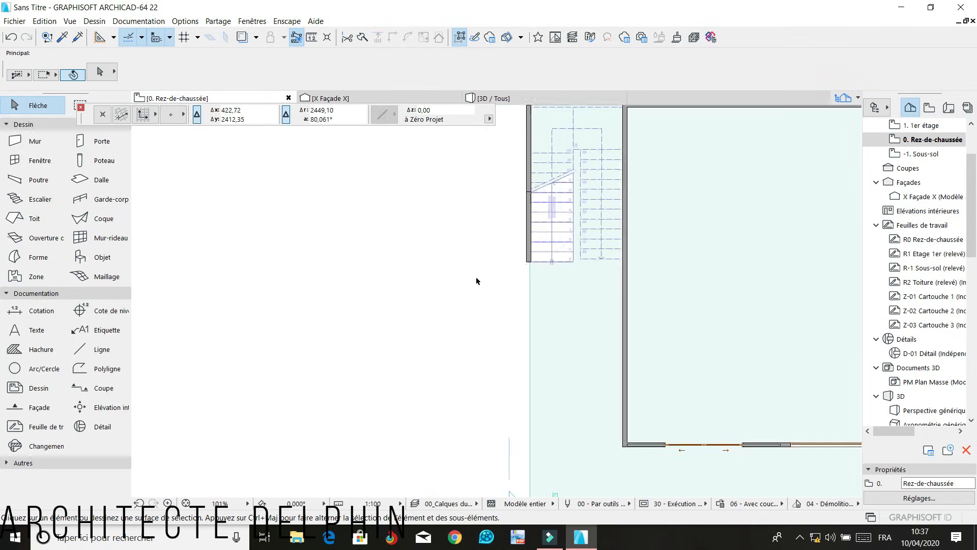
scroll(495, 272, "down", 3)
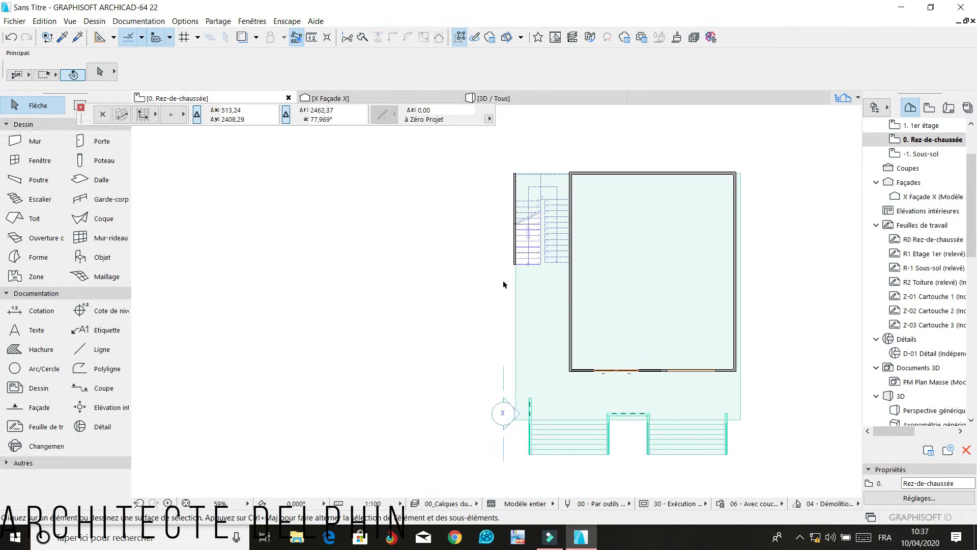
scroll(503, 281, "down", 1)
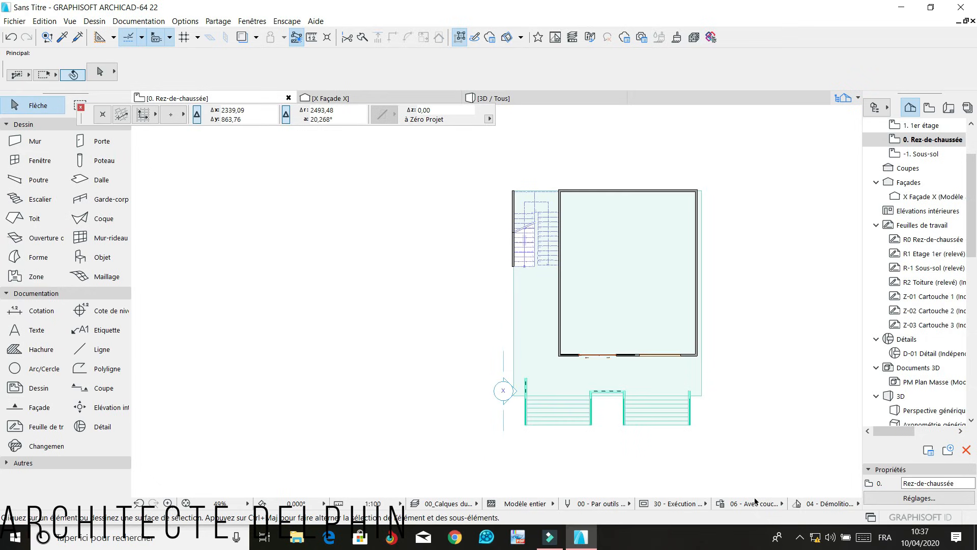
left_click(800, 539)
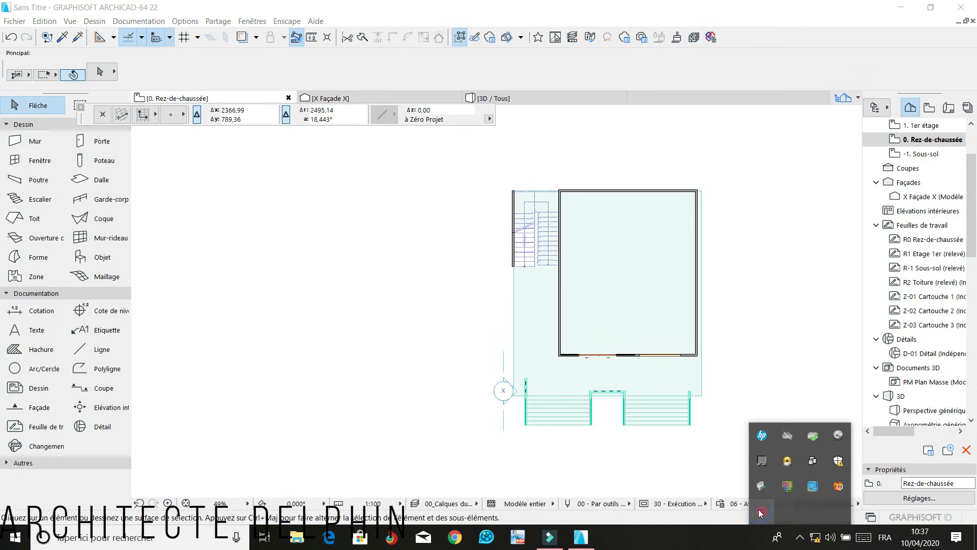
left_click(774, 516)
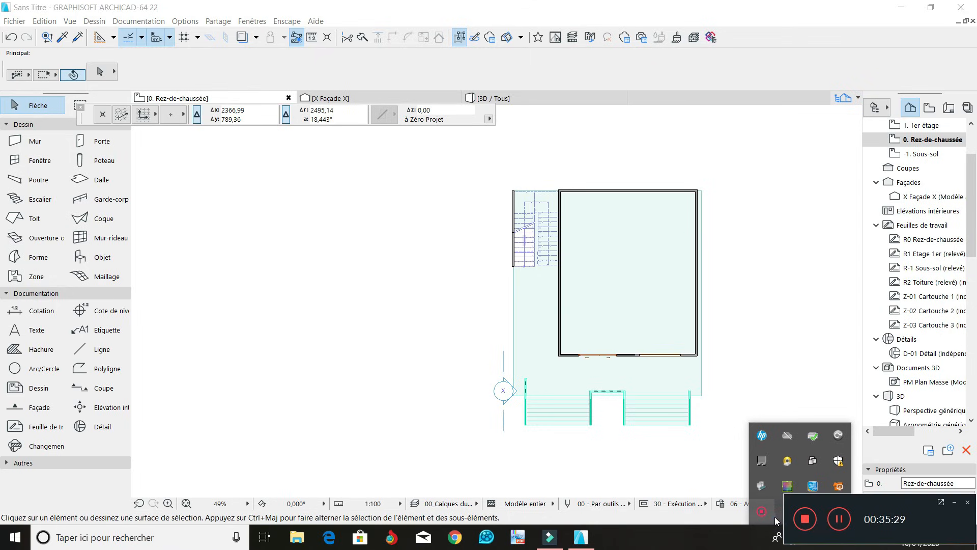
left_click(803, 517)
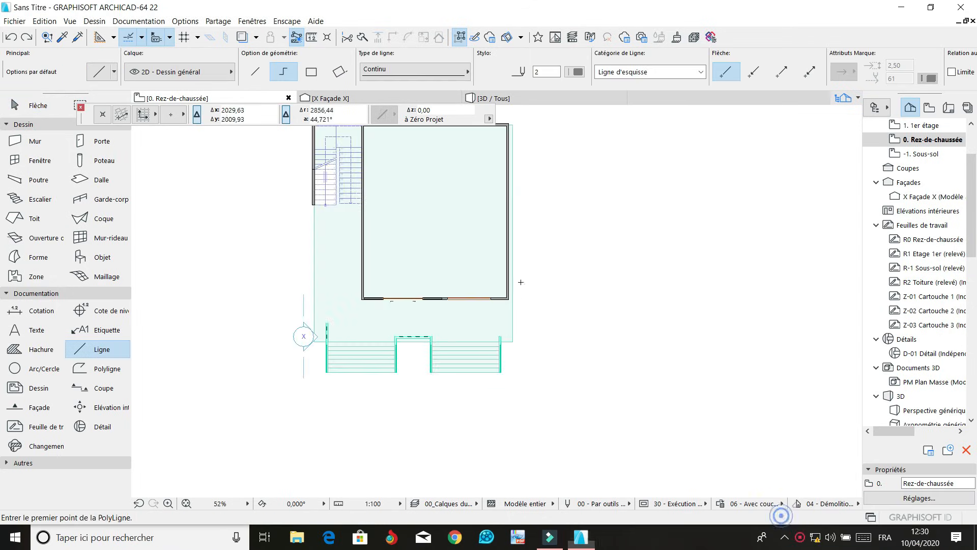
Set the width of the side staircase to 120 on the ground floor plan and deselect it
scroll(520, 282, "down", 5)
scroll(476, 230, "up", 6)
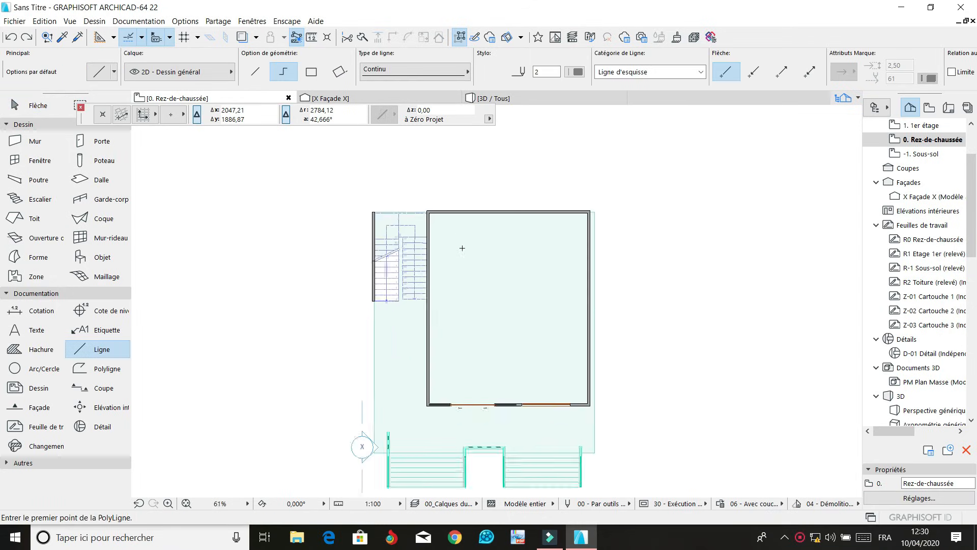
scroll(429, 237, "down", 3)
scroll(417, 288, "up", 7)
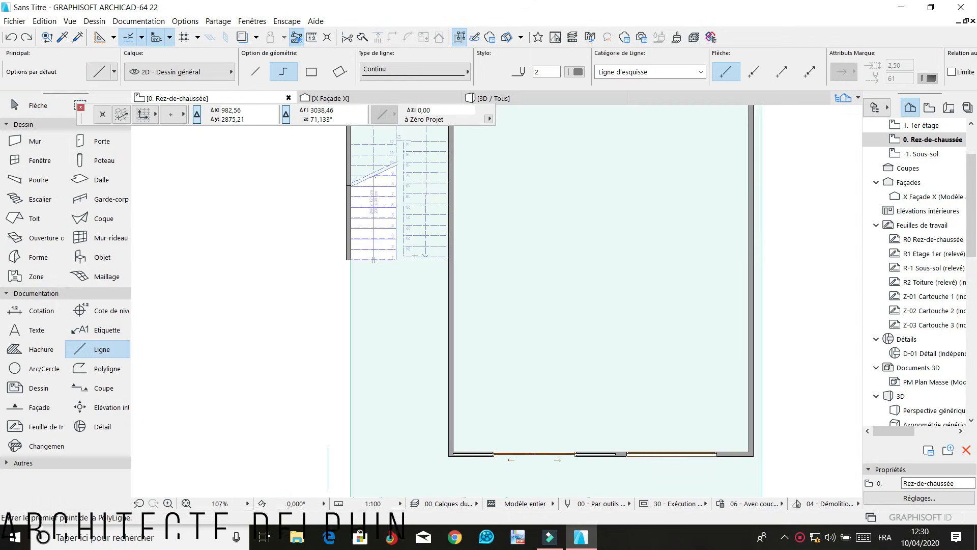
left_click(434, 202, "shift")
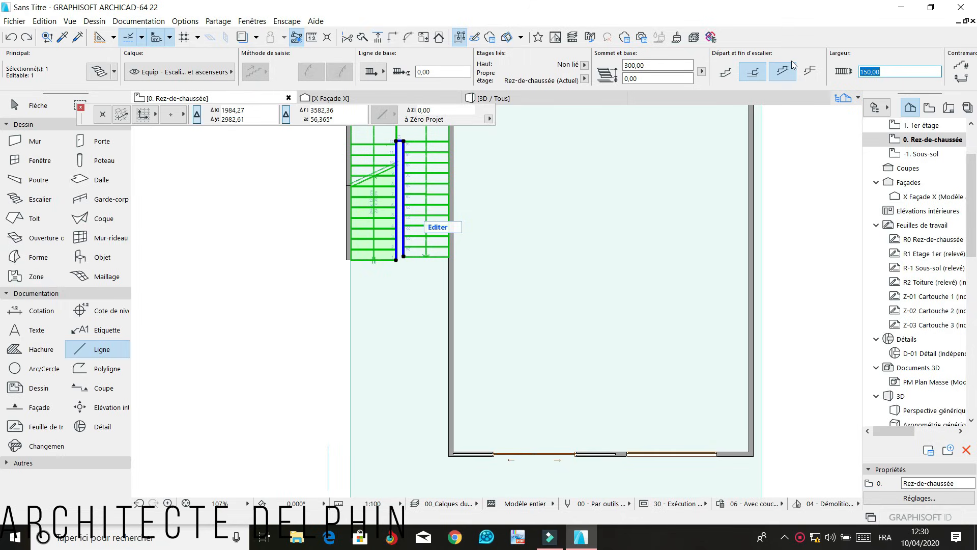
type("12")
left_click(276, 228)
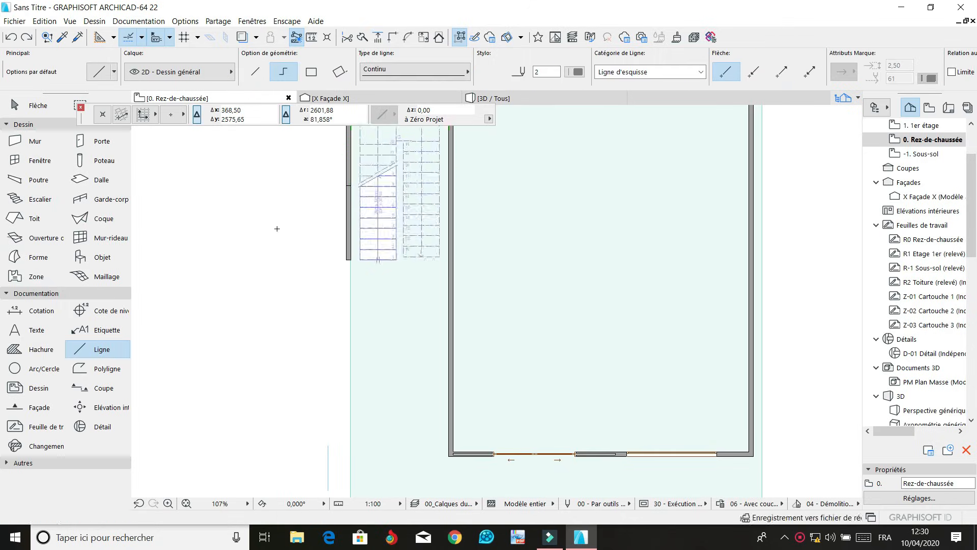
Move the side staircase 30.04 against the main building's wall and up to the back wall's inner face, then deselect it
scroll(361, 289, "down", 4)
scroll(395, 178, "up", 7)
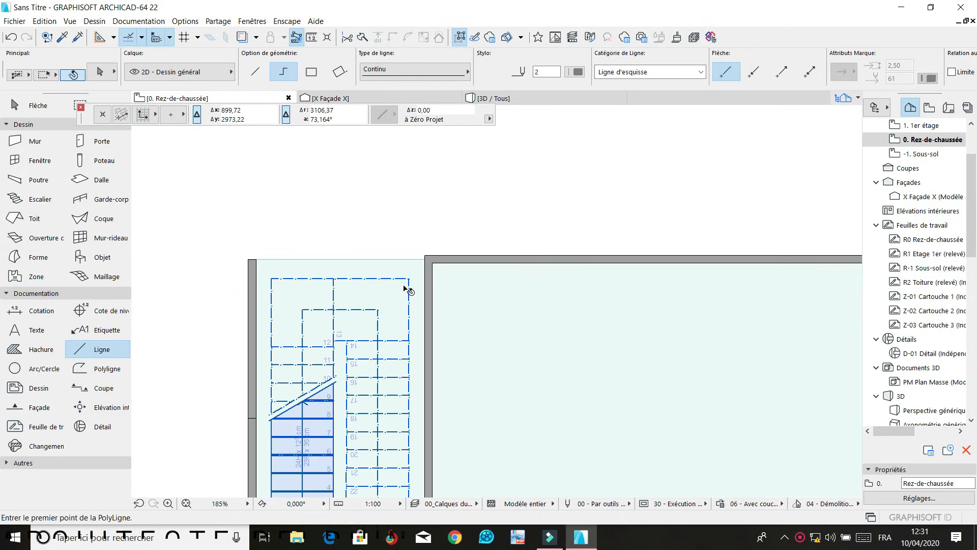
left_click(403, 281, "shift")
left_click(409, 279)
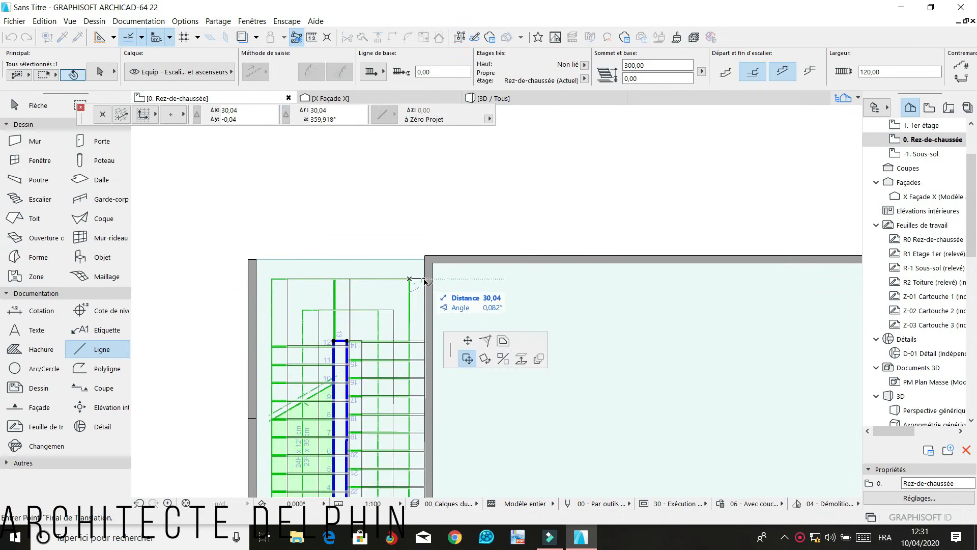
left_click(425, 278)
left_click(425, 278)
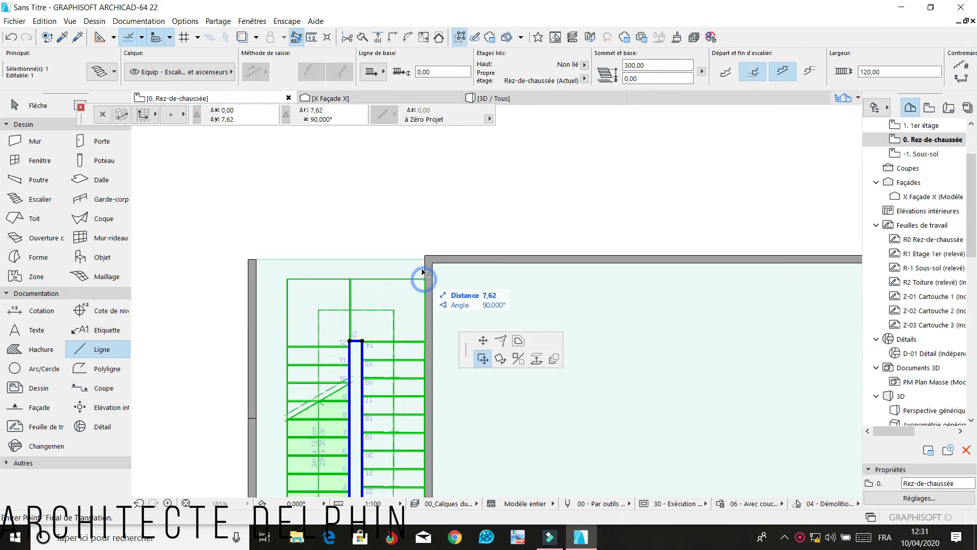
left_click(430, 264)
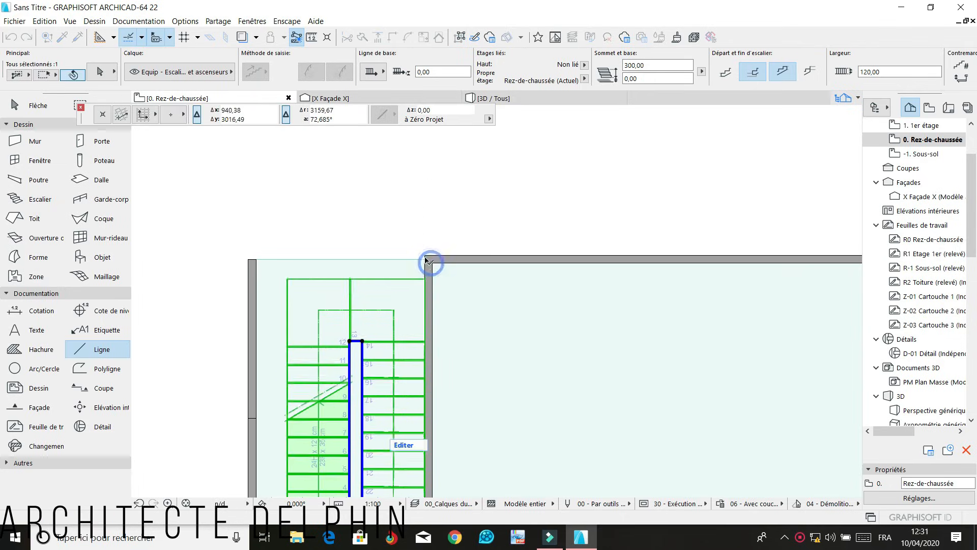
key("Escape")
Move both outer wall segments beside the side staircase by 60.04 to the staircase's edge and deselect them
left_click(256, 268, "shift")
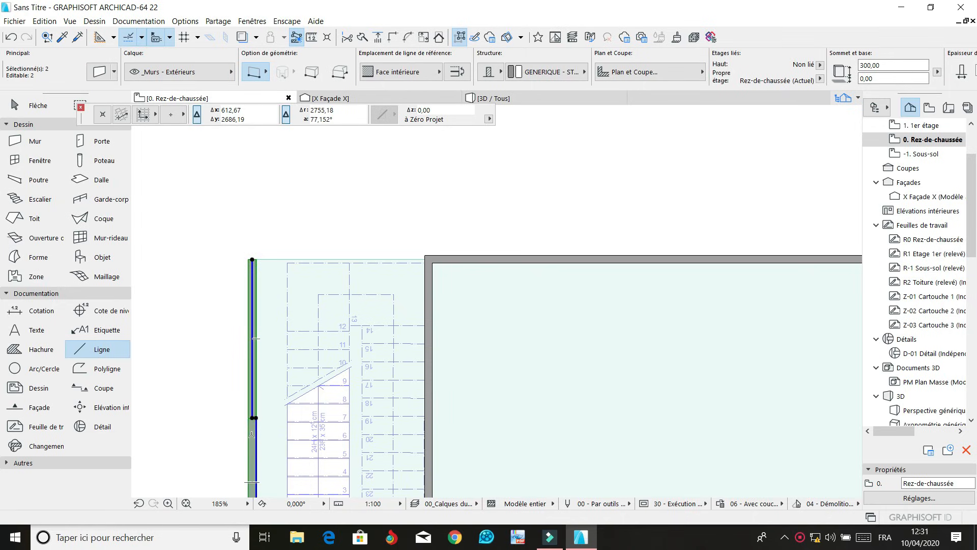
key("ctrl+d")
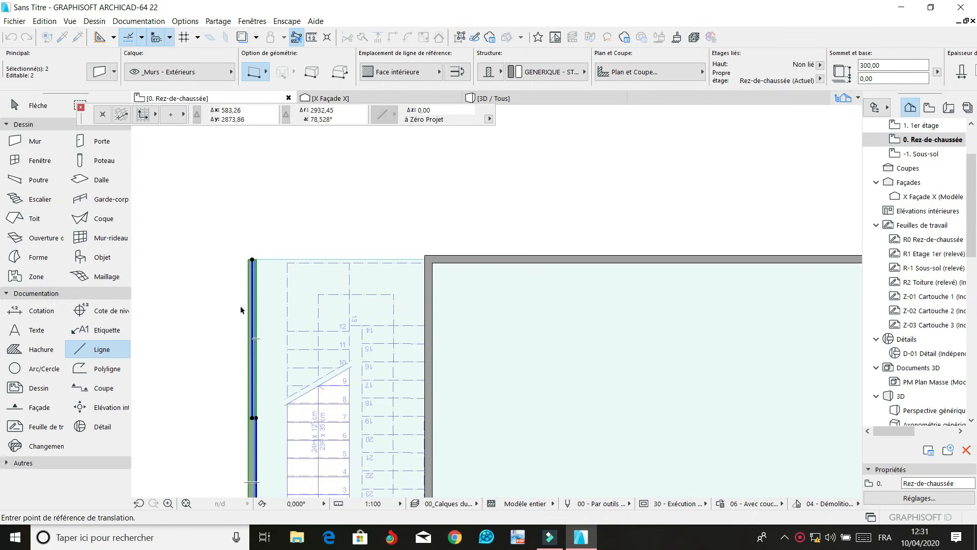
scroll(257, 262, "up", 3)
left_click(254, 258)
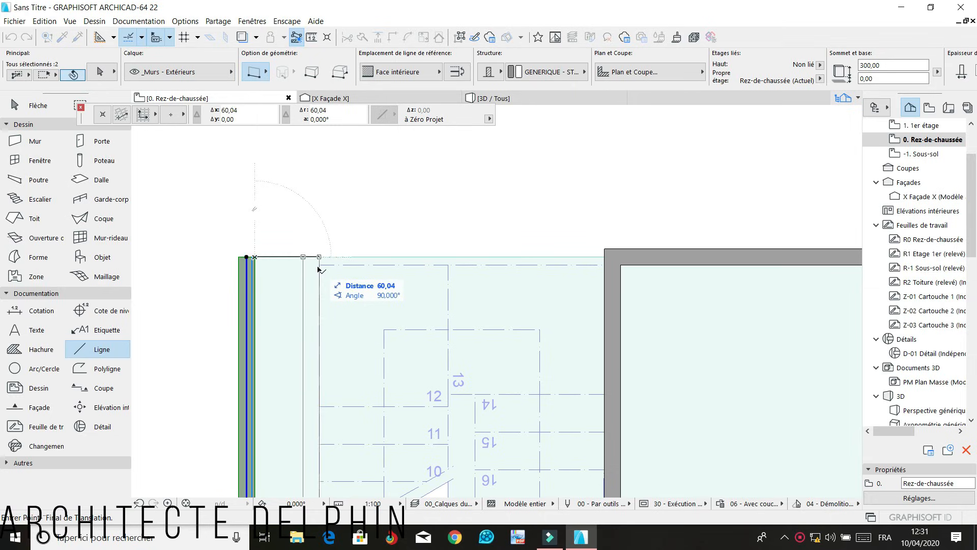
left_click(319, 269)
key("Escape")
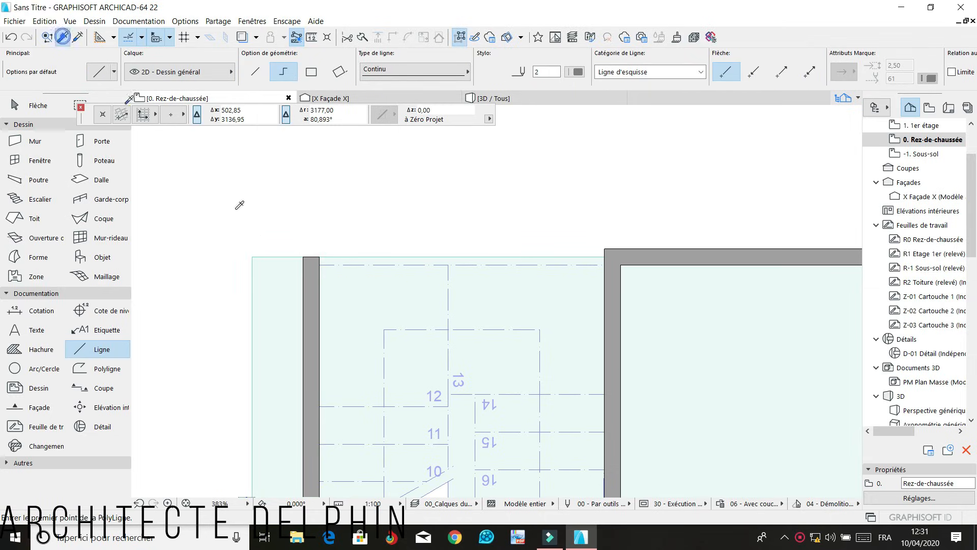
Draw an exterior wall with a centred reference line behind the staircase, joining the outer stair wall to the building's back corner
left_click(315, 285, "alt")
left_click(312, 257)
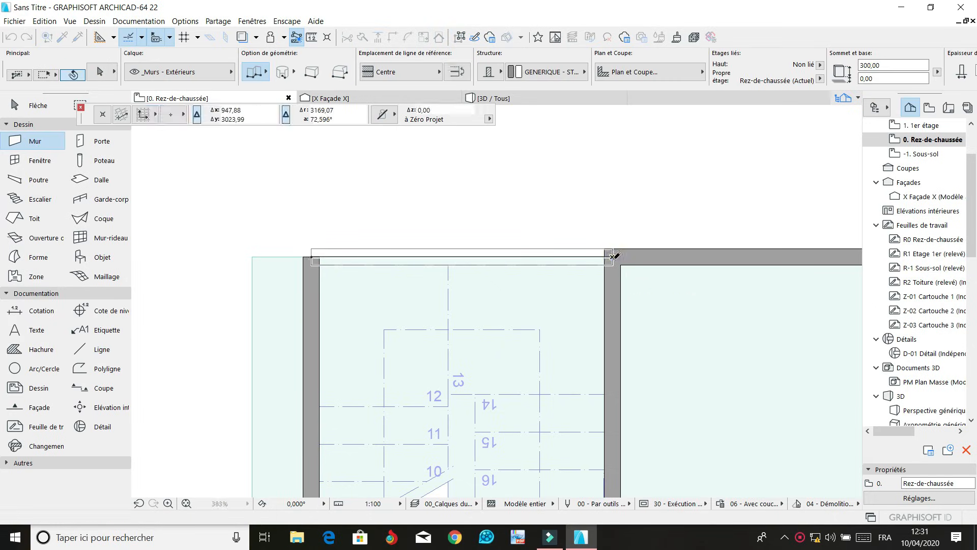
double_click(617, 256)
scroll(553, 203, "down", 5)
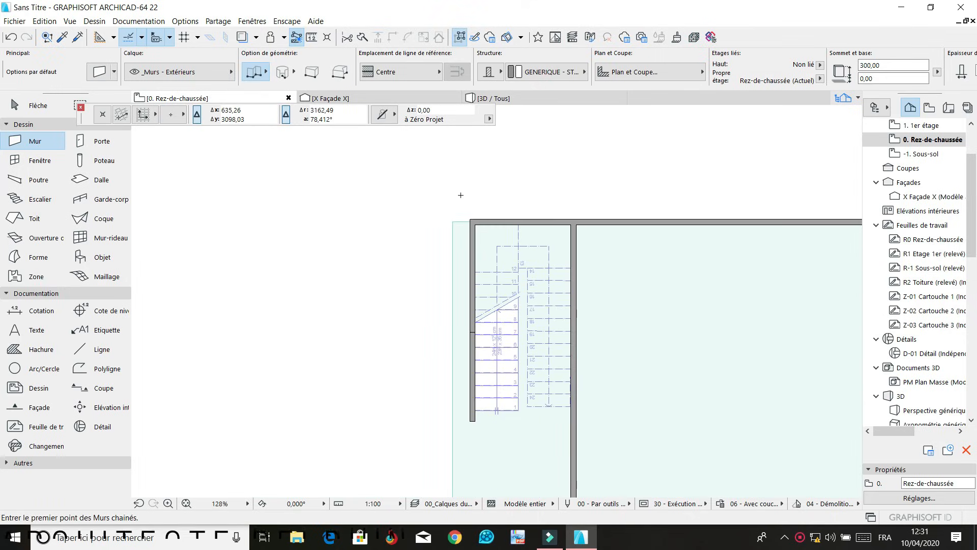
scroll(460, 195, "down", 3)
scroll(477, 272, "down", 2)
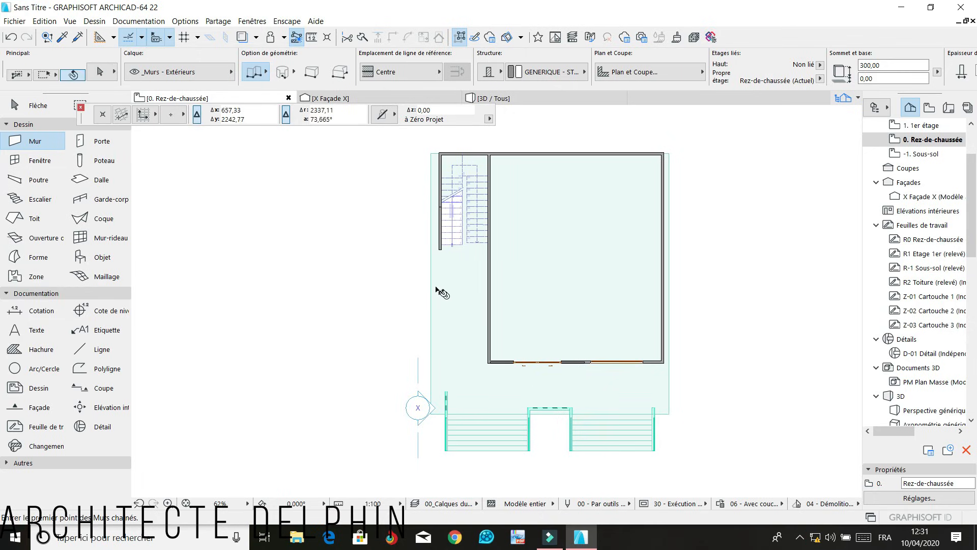
left_click(430, 290, "shift")
left_click(430, 289)
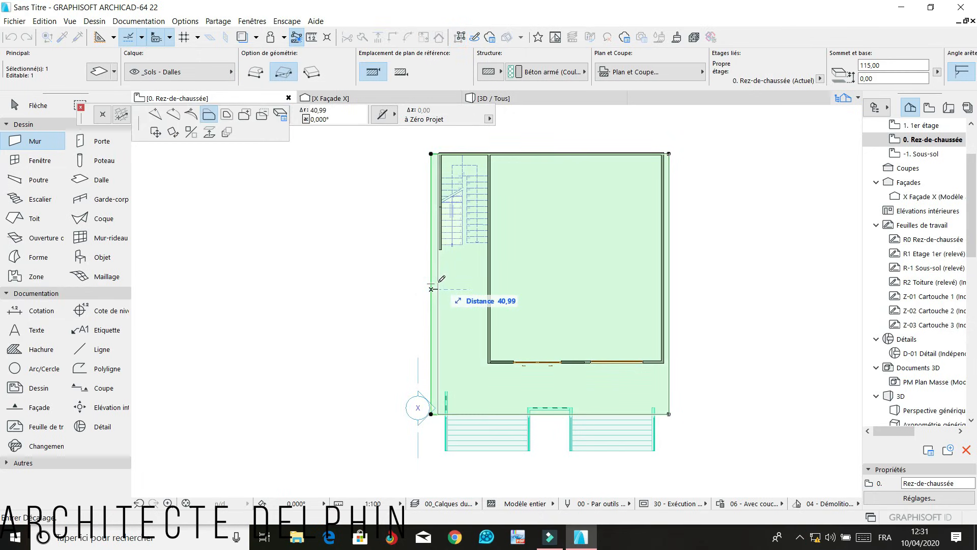
key("Escape")
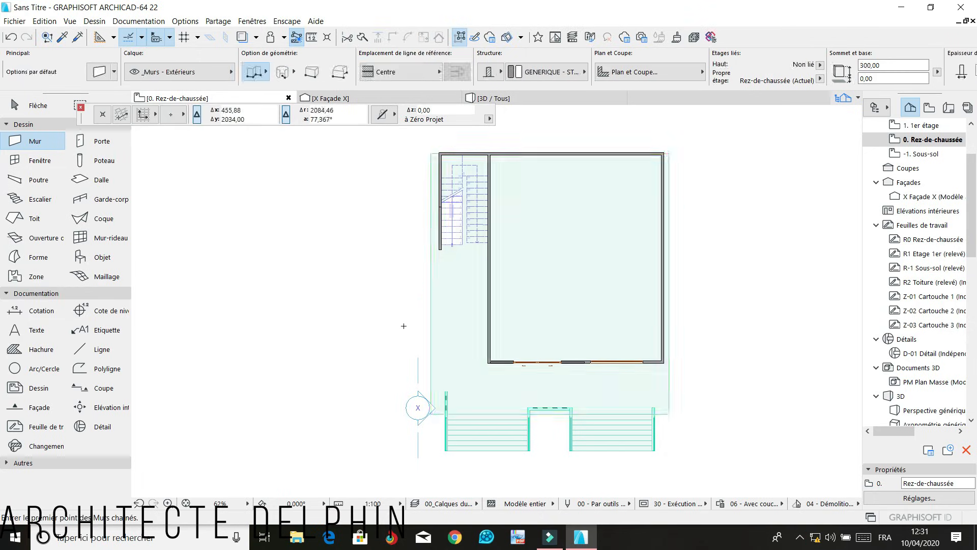
scroll(446, 274, "down", 3)
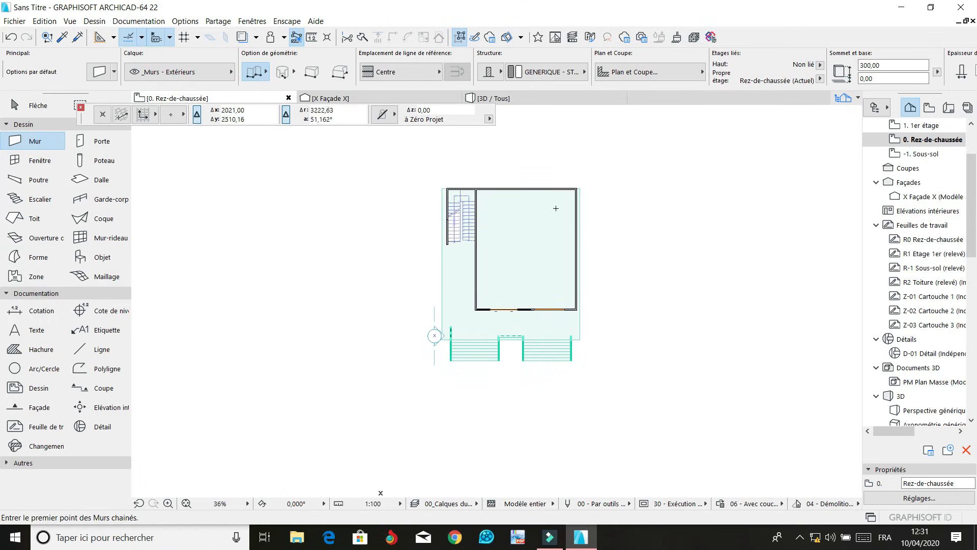
scroll(555, 208, "up", 2)
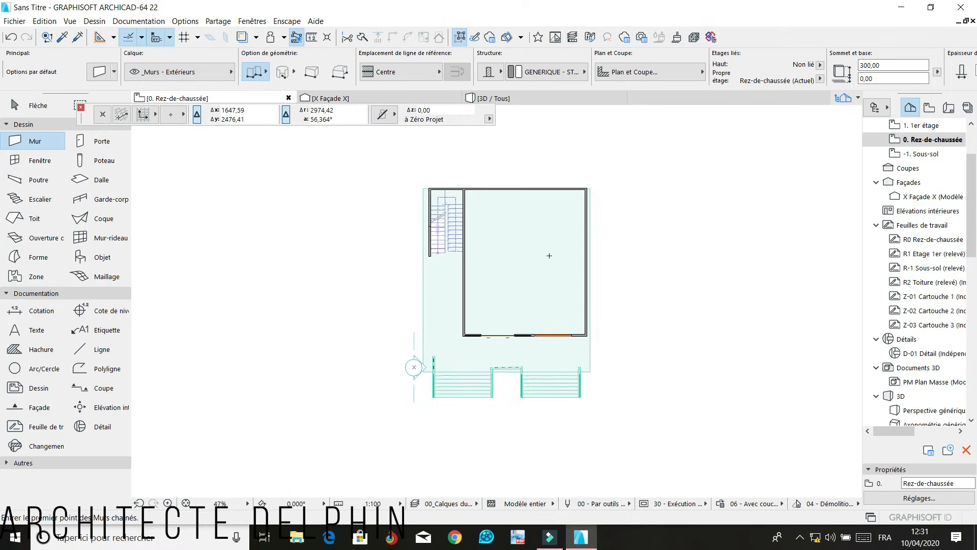
scroll(631, 346, "up", 1)
left_click(800, 538)
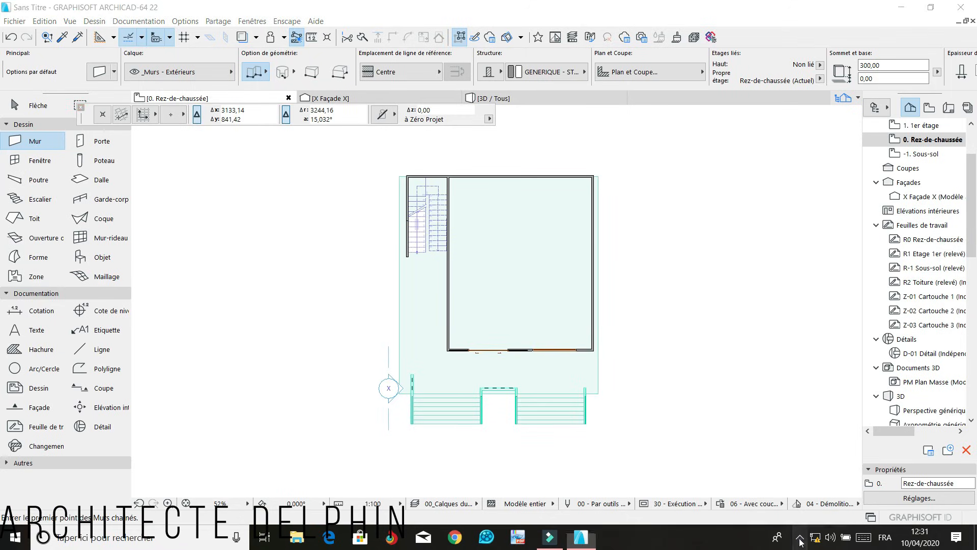
left_click(764, 512)
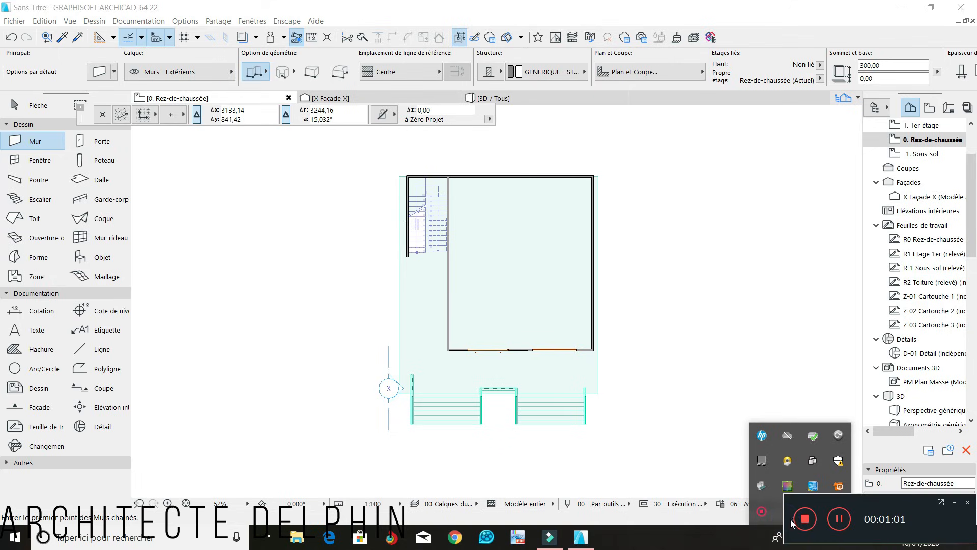
scroll(365, 254, "up", 3)
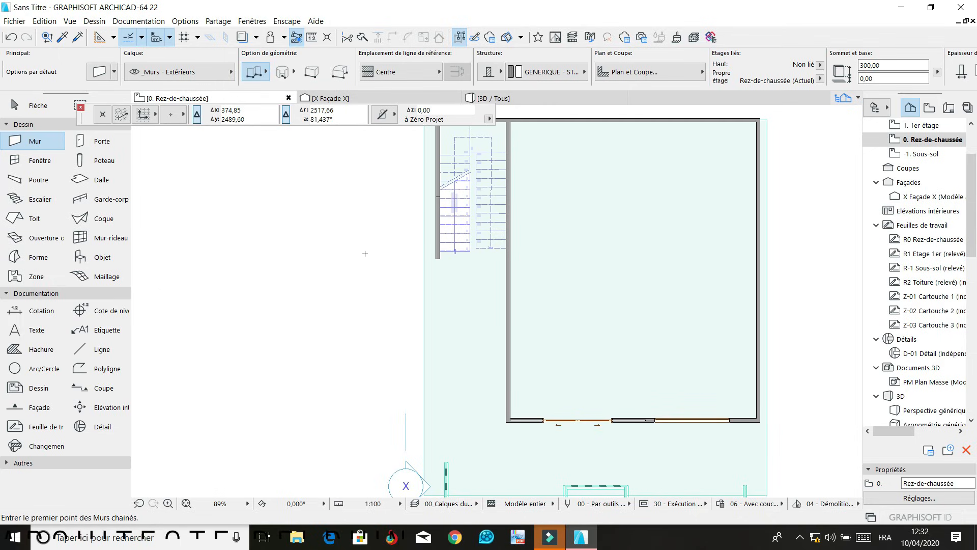
scroll(451, 234, "down", 2)
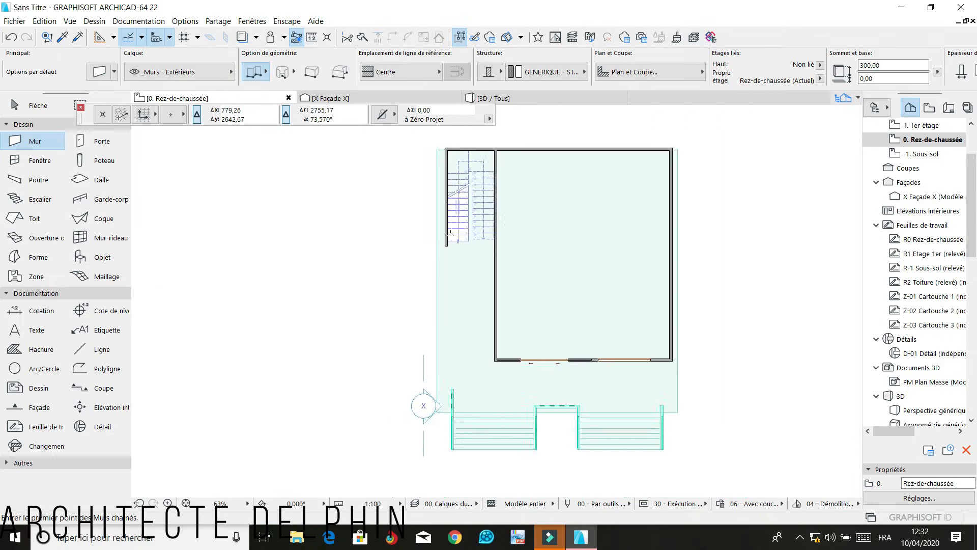
scroll(450, 234, "up", 1)
Draw a vertical exterior wall segment 50 long in the empty area beside the slab, using the outer stair wall's settings
left_click(62, 37)
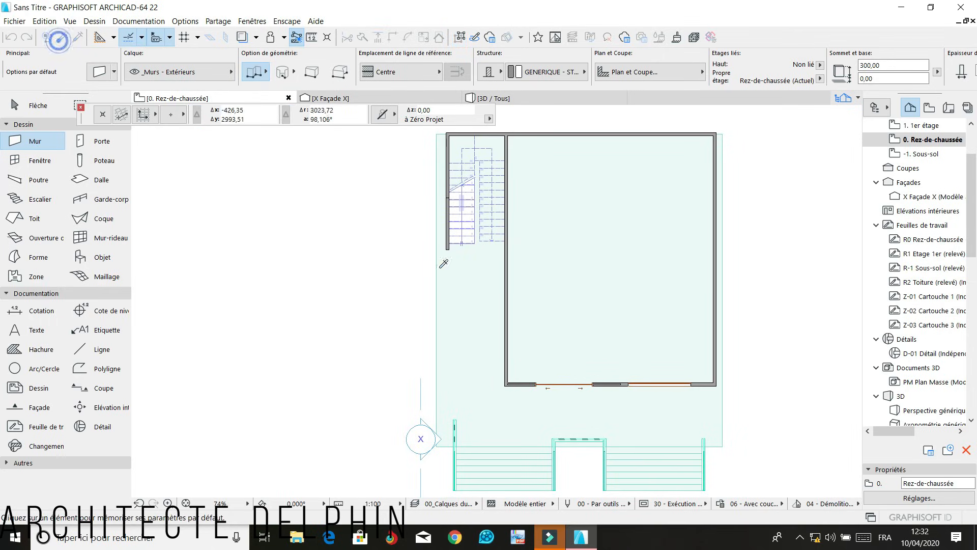
scroll(458, 239, "up", 6)
left_click(460, 237)
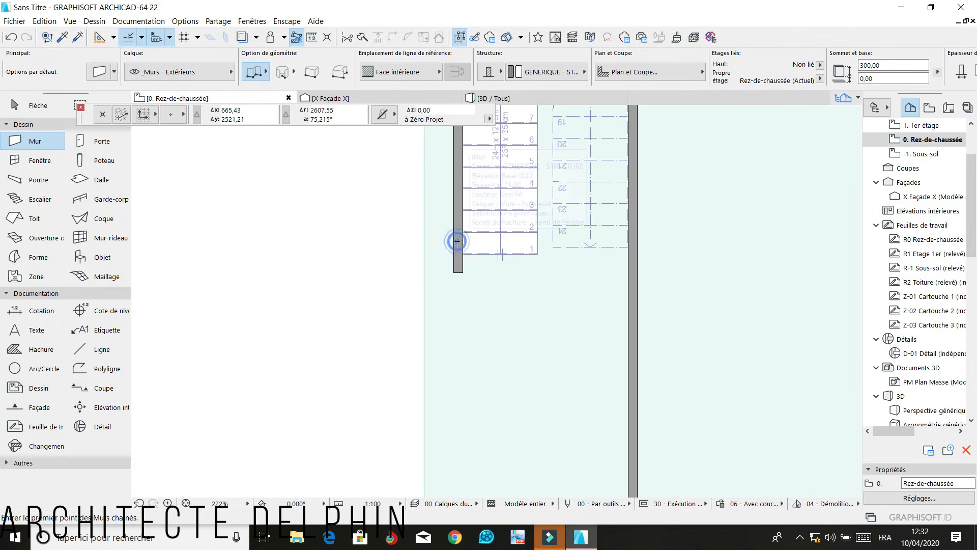
scroll(460, 237, "down", 5)
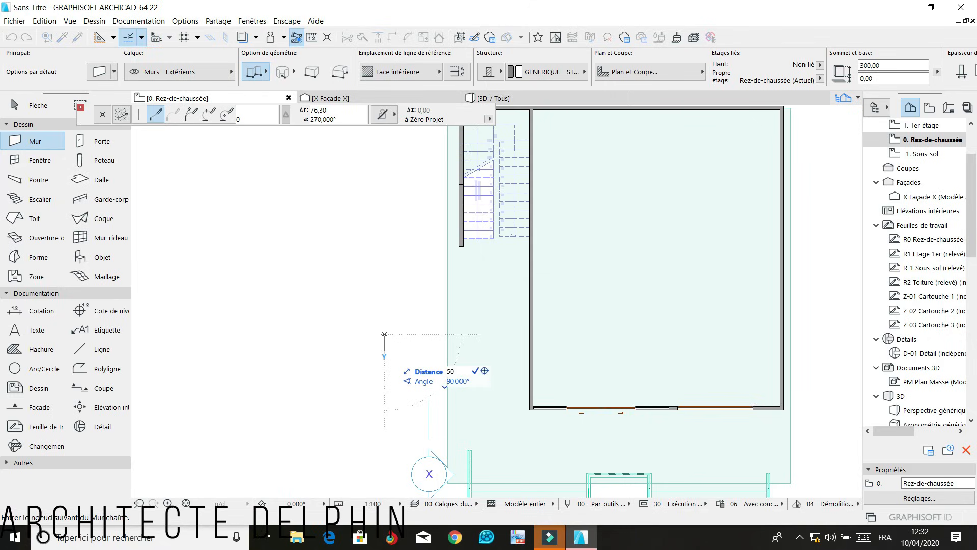
key("Escape")
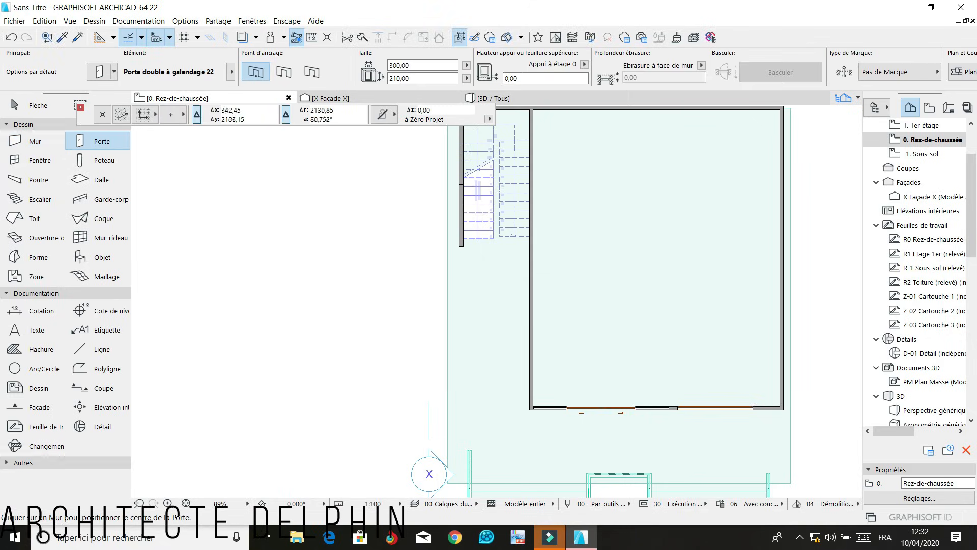
left_click(18, 142)
left_click(382, 318)
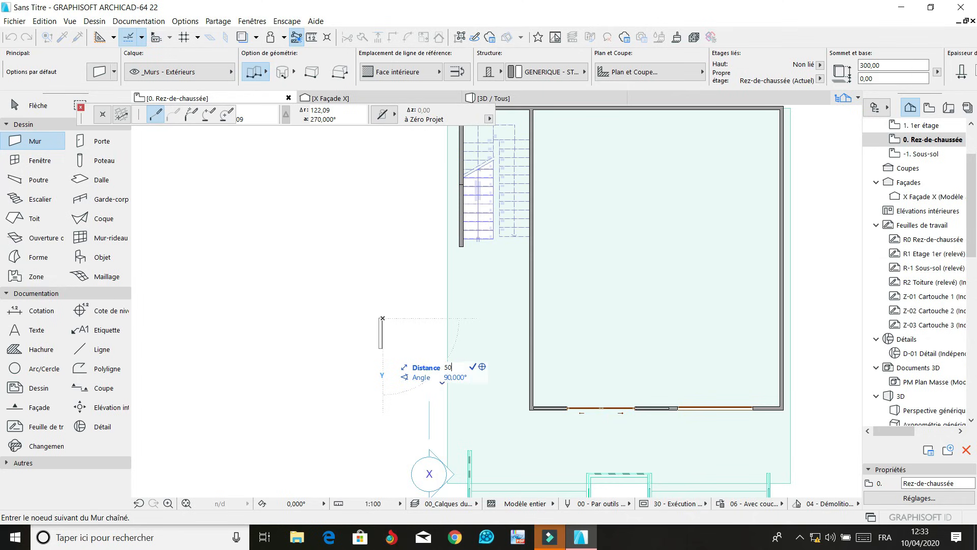
key("Return")
double_click(383, 331)
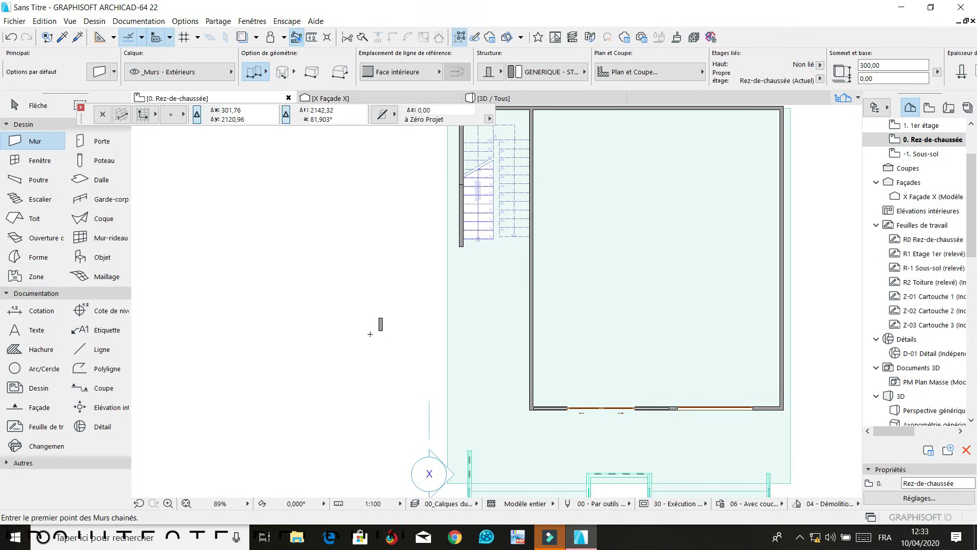
Move the short wall segment so its lower inner corner meets the end of the outer entrance railing
scroll(404, 168, "down", 3)
scroll(378, 268, "up", 2)
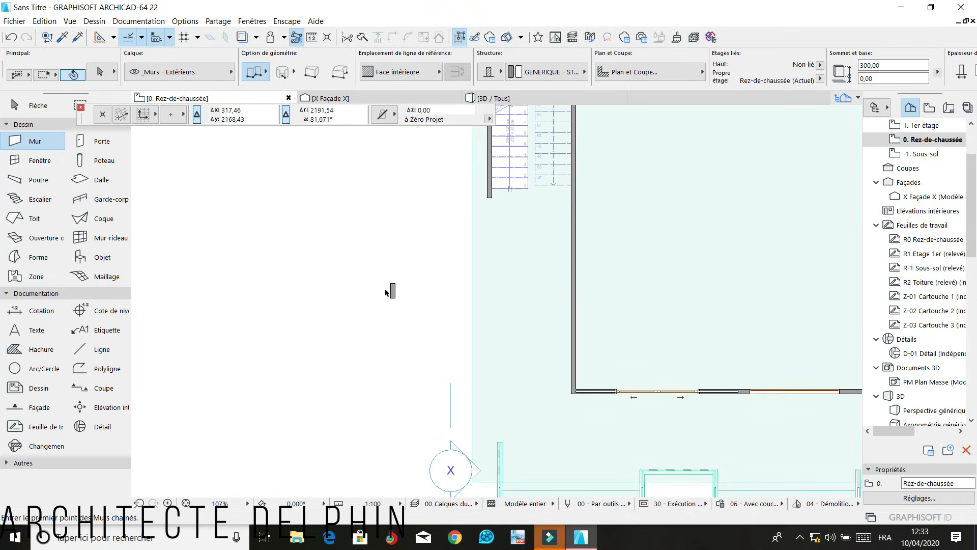
left_click(392, 295, "shift")
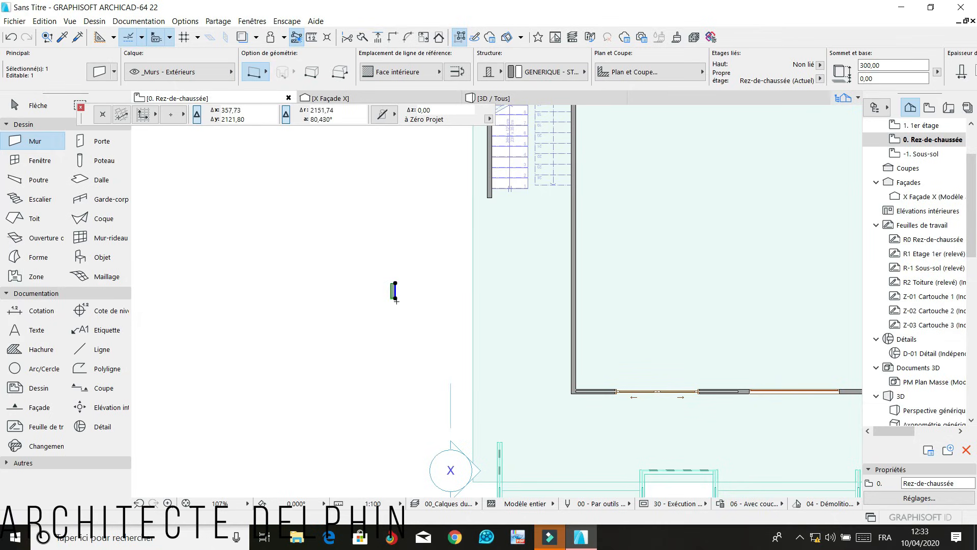
left_click(395, 299)
scroll(500, 439, "up", 3)
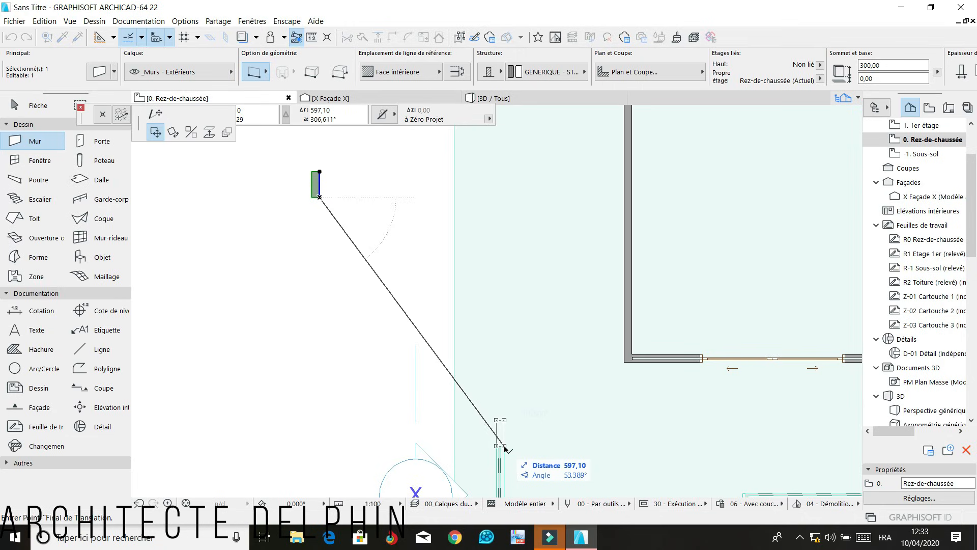
left_click(505, 446)
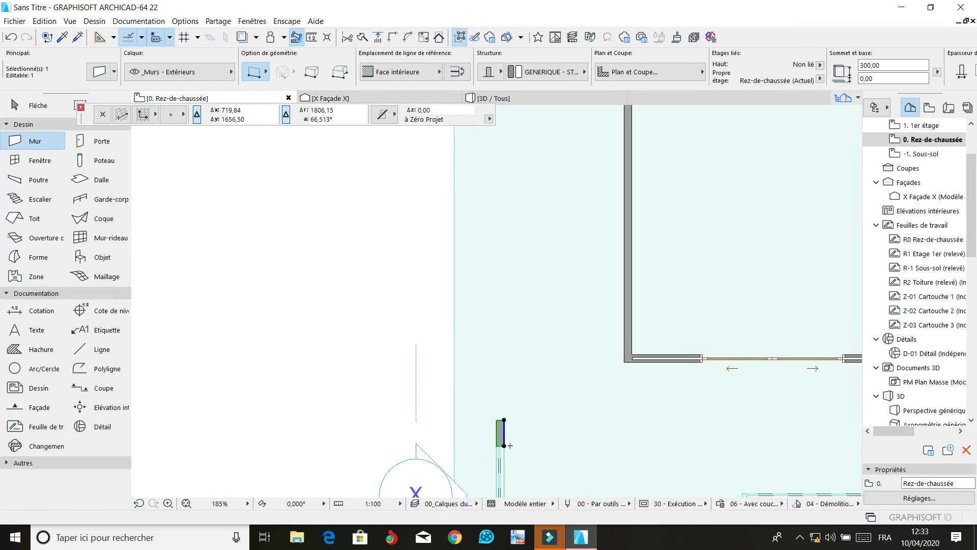
Undo the short wall segment's move and clear the selection
scroll(407, 449, "down", 5)
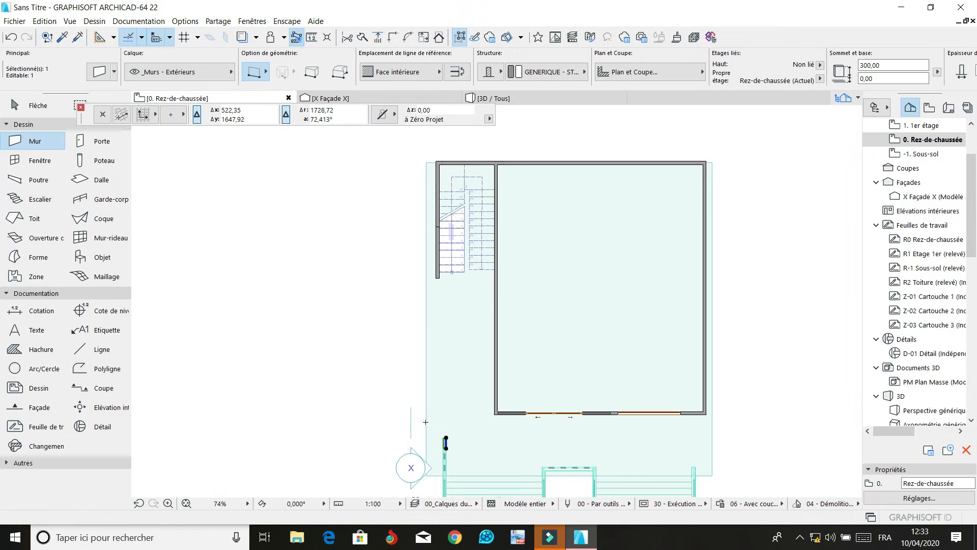
scroll(429, 411, "up", 2)
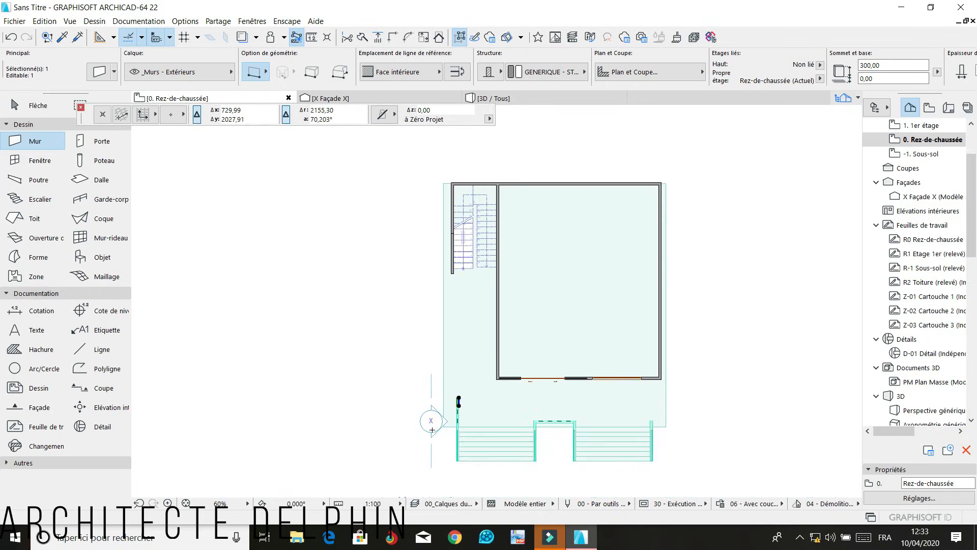
scroll(432, 430, "up", 1)
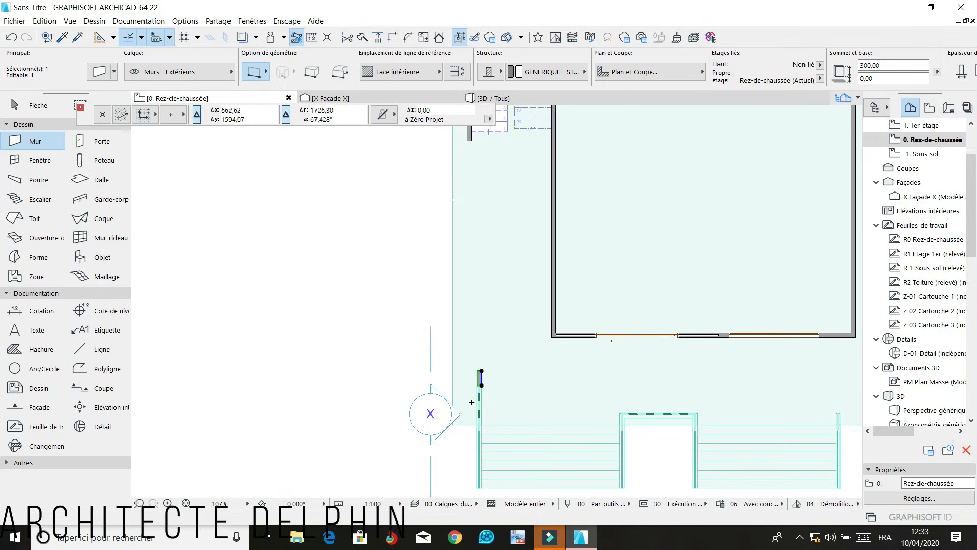
scroll(471, 402, "down", 3)
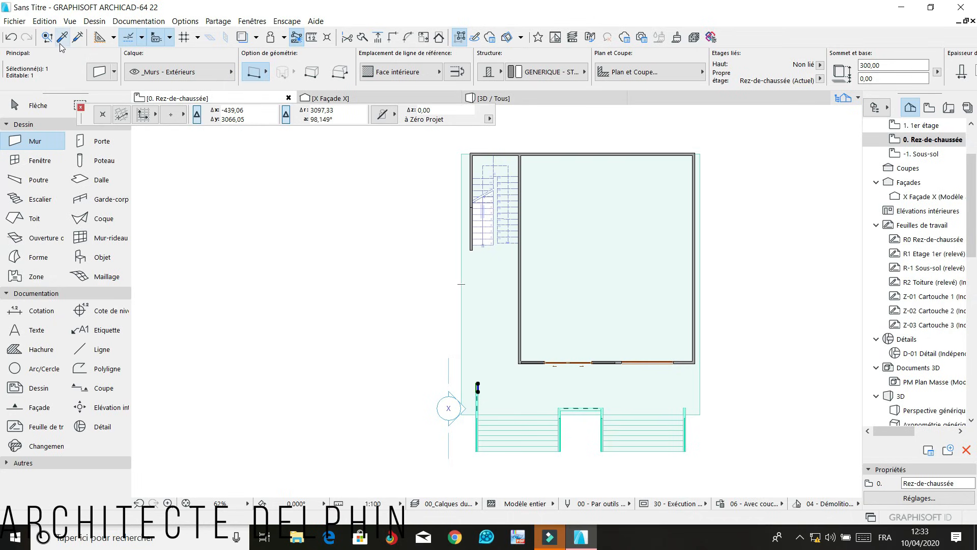
left_click(14, 38)
key("Escape")
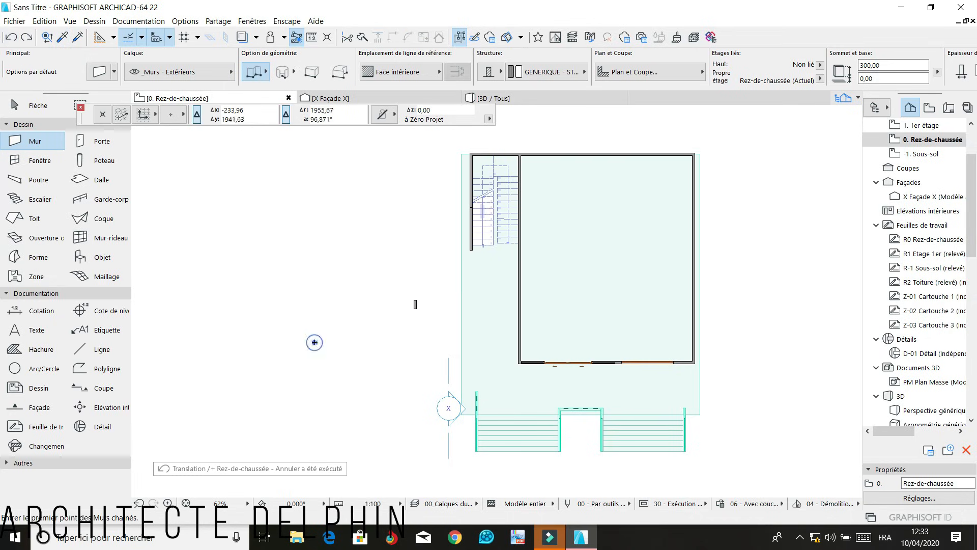
scroll(486, 295, "down", 3)
scroll(467, 435, "up", 6)
scroll(502, 235, "up", 6)
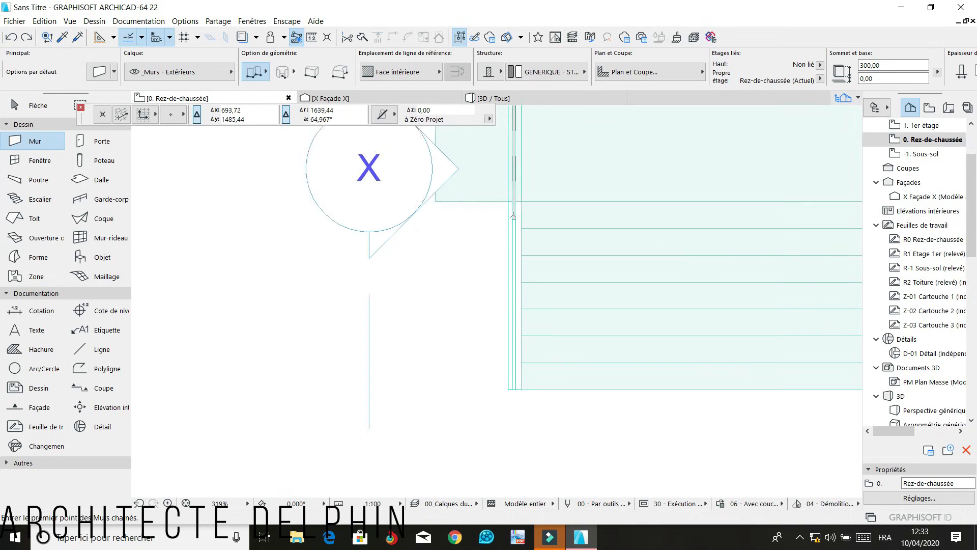
Move the outer entrance stair flight and its railing horizontally by 41.31, aligning the railing's inner face with the side-stair wall's inner face
left_click(480, 203)
scroll(506, 254, "down", 5)
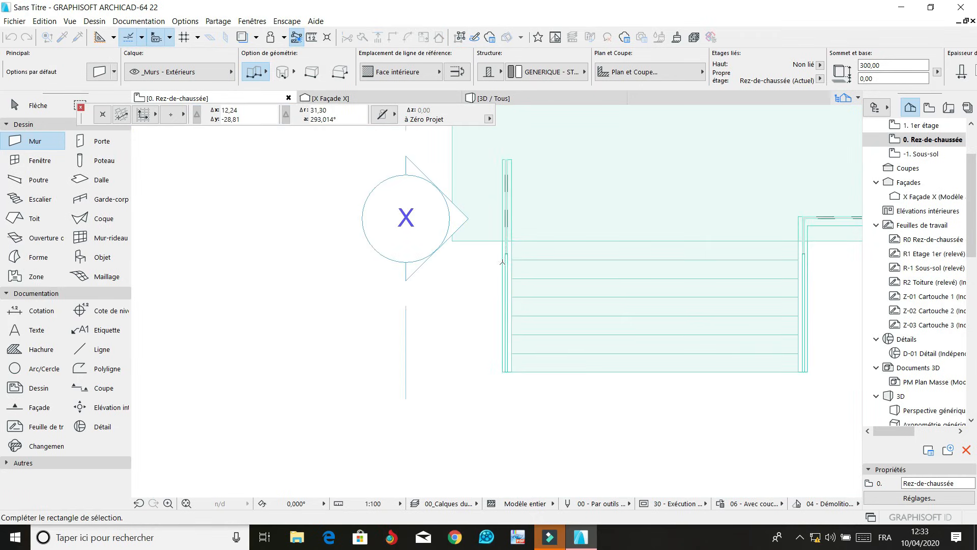
left_click(608, 368)
key("ctrl+d")
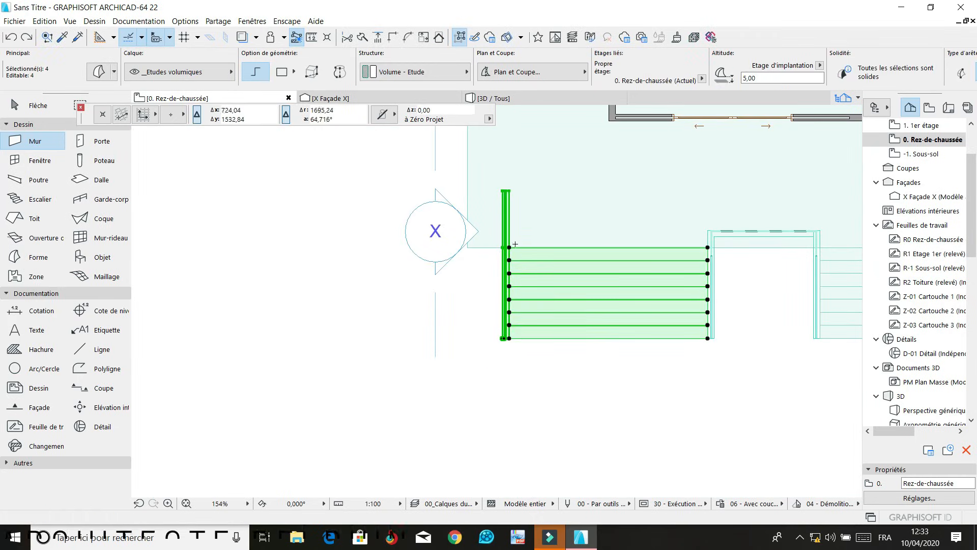
scroll(506, 248, "up", 3)
scroll(513, 255, "up", 2)
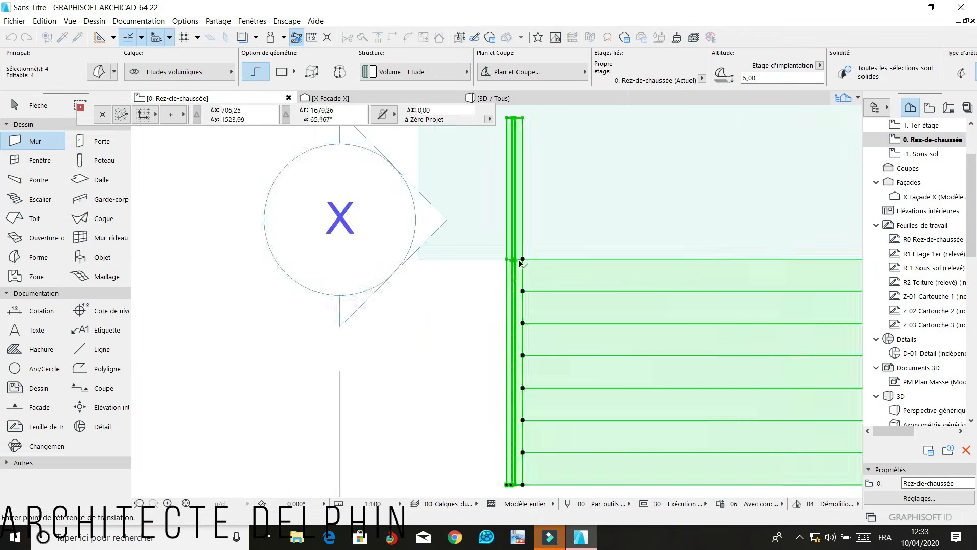
left_click(523, 260)
scroll(480, 266, "down", 5)
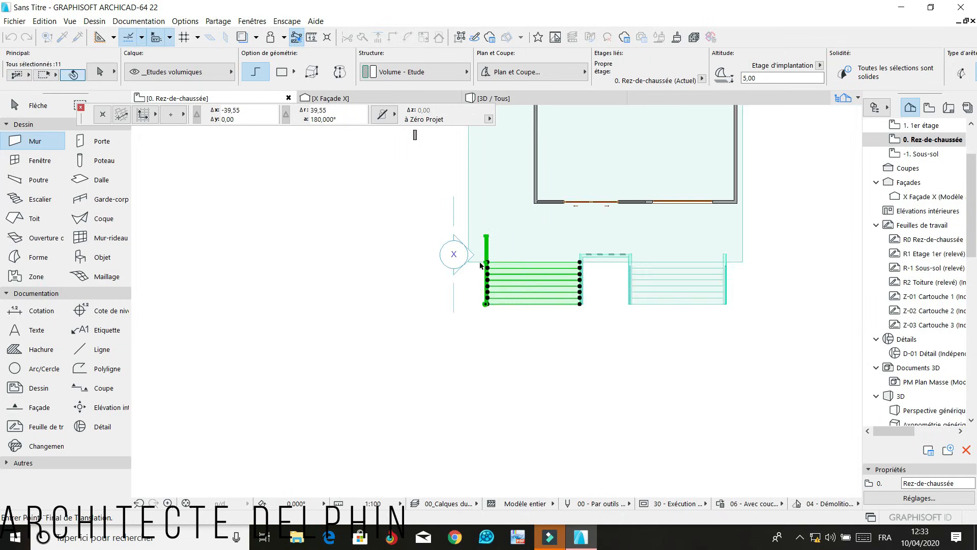
scroll(478, 257, "up", 5)
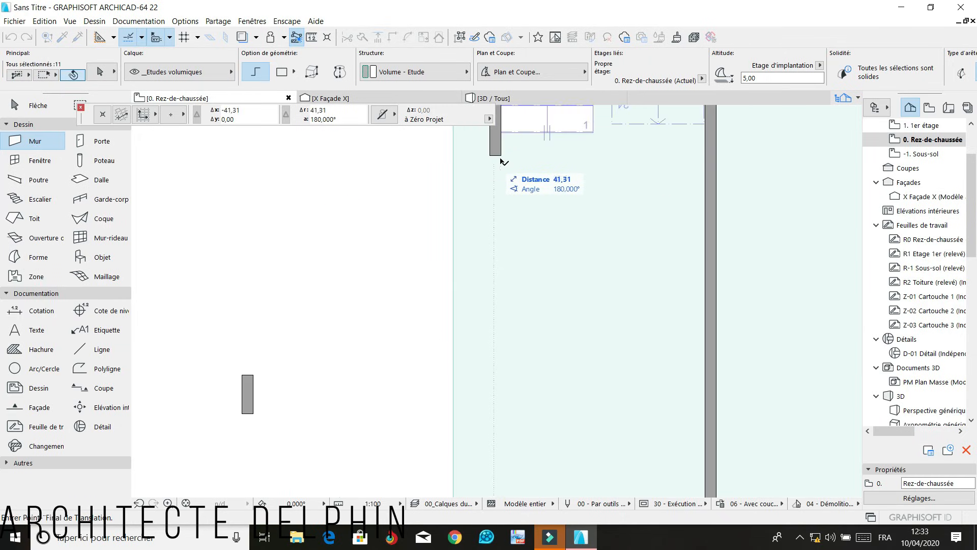
left_click(501, 159)
scroll(427, 405, "down", 5)
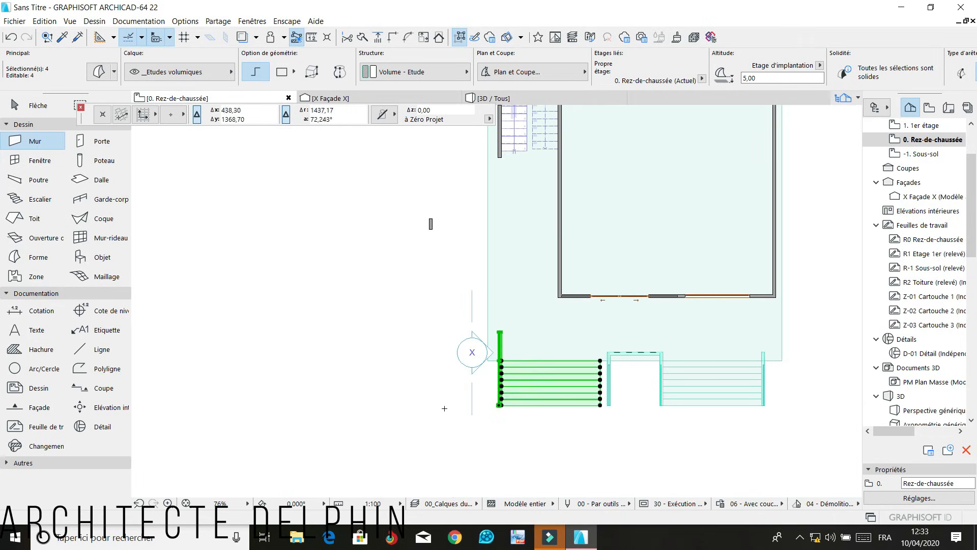
Select the moved flight's seven tread slabs and offset the inner ends of the two topmost treads by 33.51 to the central railing
scroll(565, 360, "up", 4)
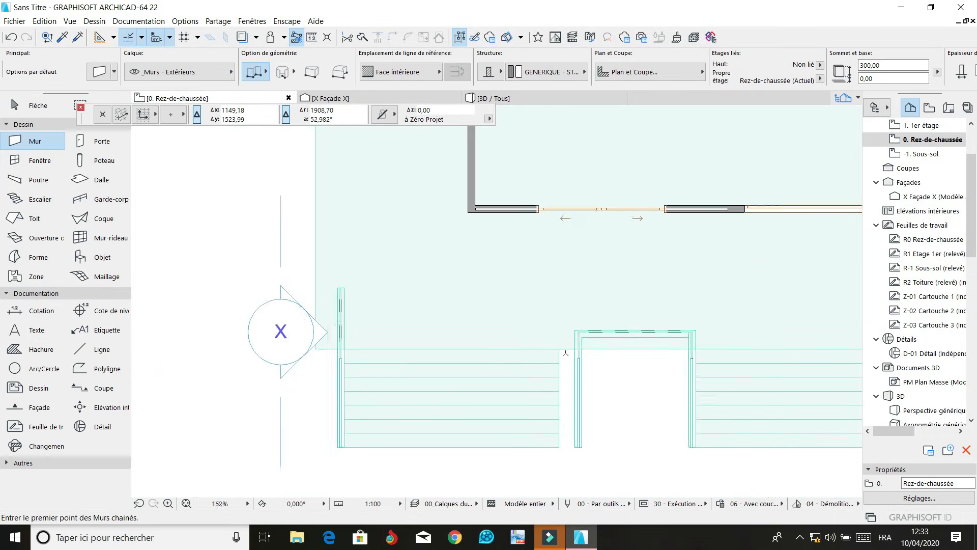
left_click(564, 356, "shift")
left_click(533, 457, "shift")
scroll(576, 354, "up", 7)
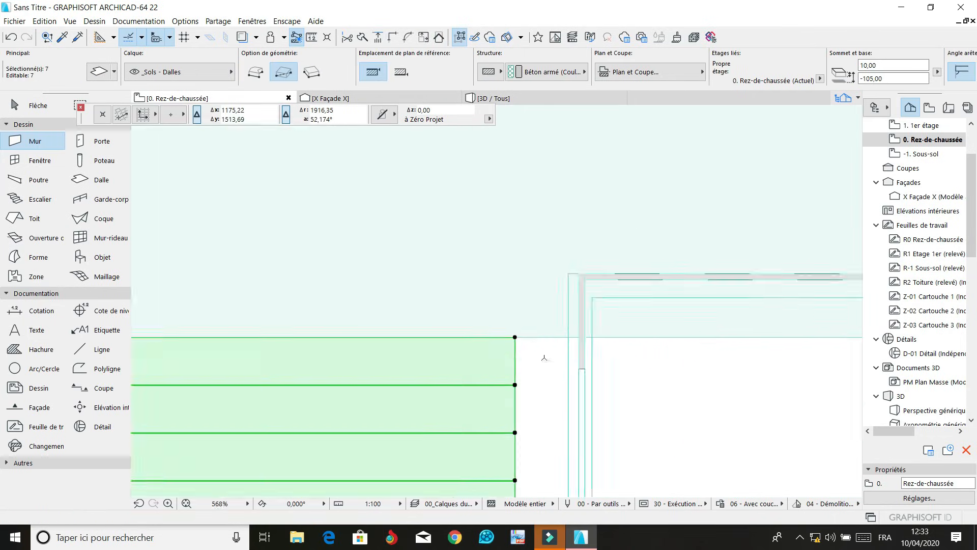
left_click(513, 353)
left_click(621, 410)
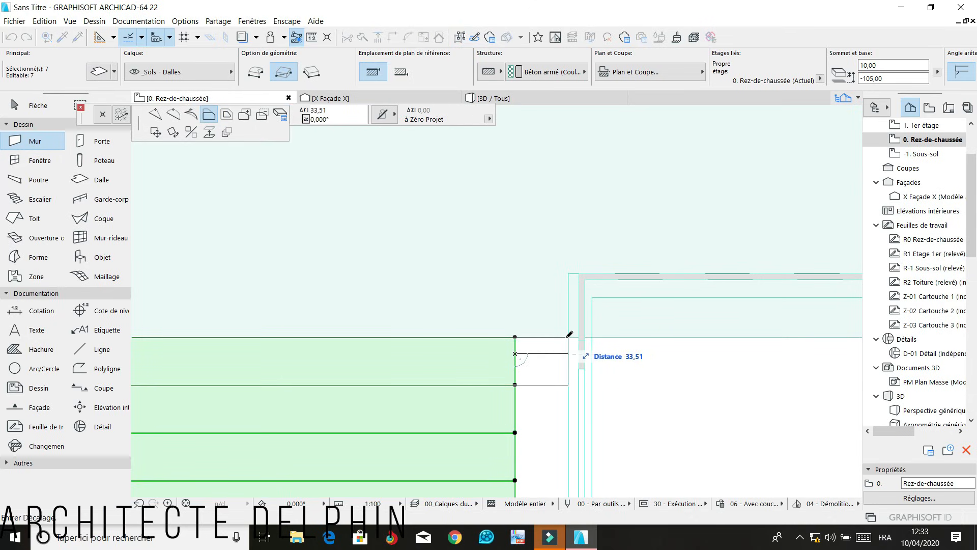
left_click(568, 336)
left_click(516, 402)
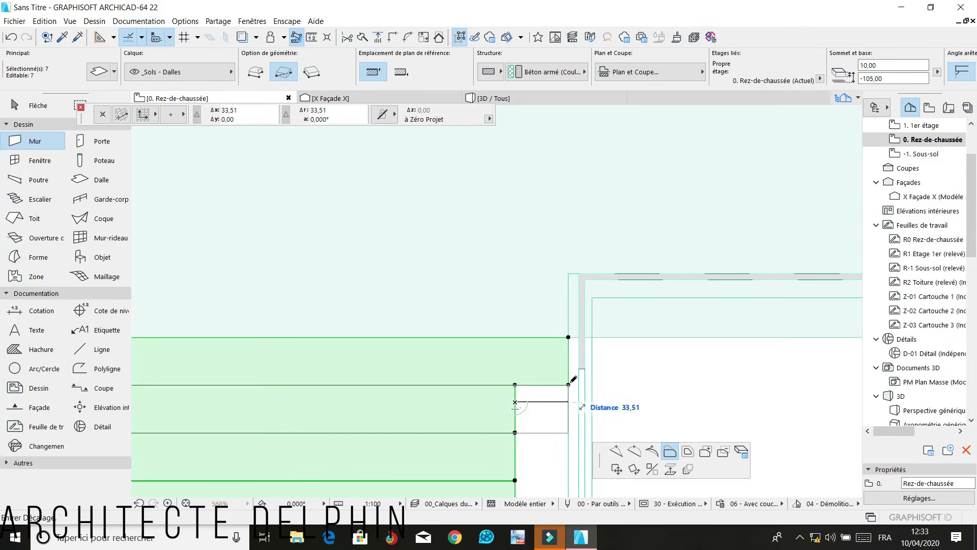
left_click(568, 385)
Extend the inner ends of the third and fourth treads to the central railing's outer face
scroll(541, 310, "down", 5)
scroll(529, 346, "up", 5)
left_click(527, 312)
left_click(671, 360)
left_click(581, 279)
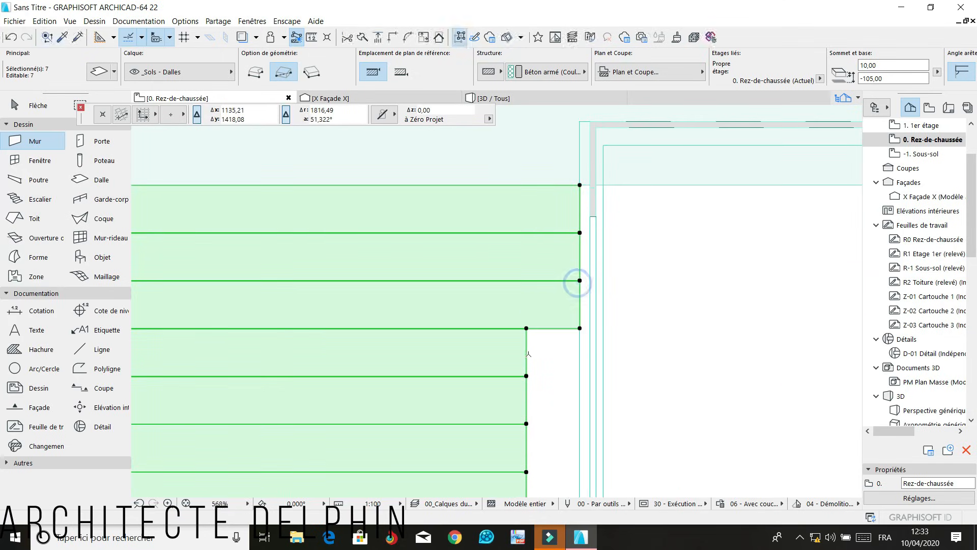
left_click(526, 352)
left_click(670, 401)
left_click(580, 328)
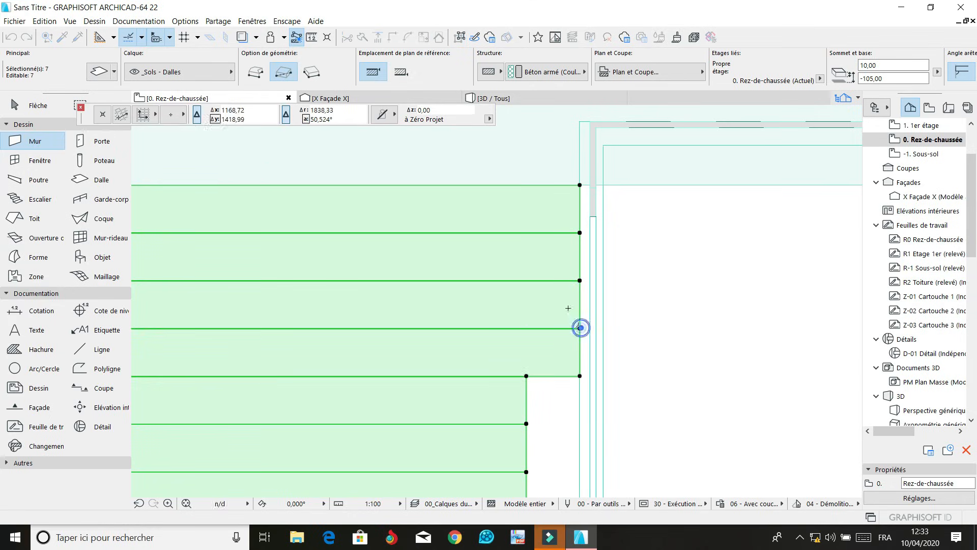
Extend the inner ends of the three lowest treads to the central railing's outer face and clear the selection
scroll(555, 341, "down", 5)
scroll(533, 304, "up", 5)
left_click(535, 295)
left_click(679, 344)
left_click(573, 279)
left_click(536, 326)
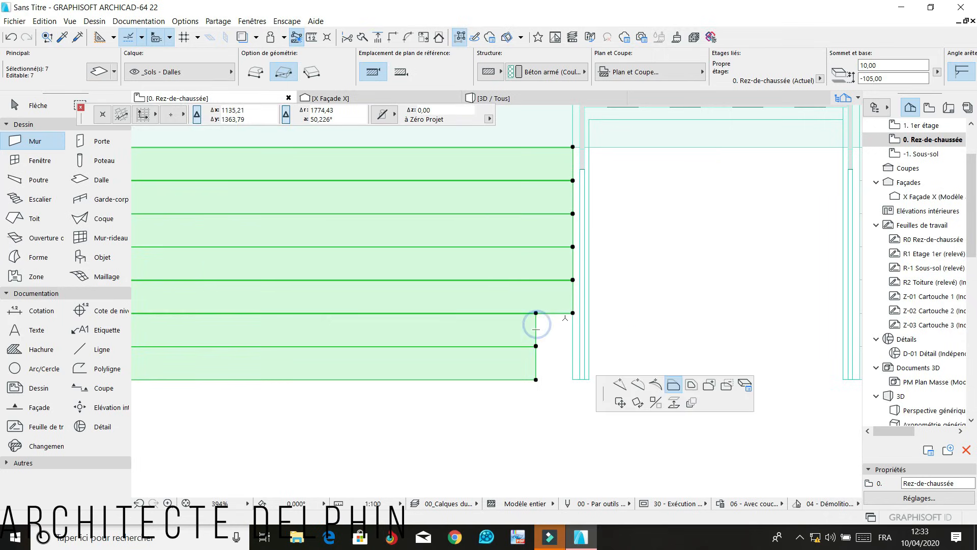
left_click(680, 376)
left_click(573, 313)
left_click(536, 361)
left_click(680, 411)
left_click(573, 346)
scroll(572, 356, "down", 5)
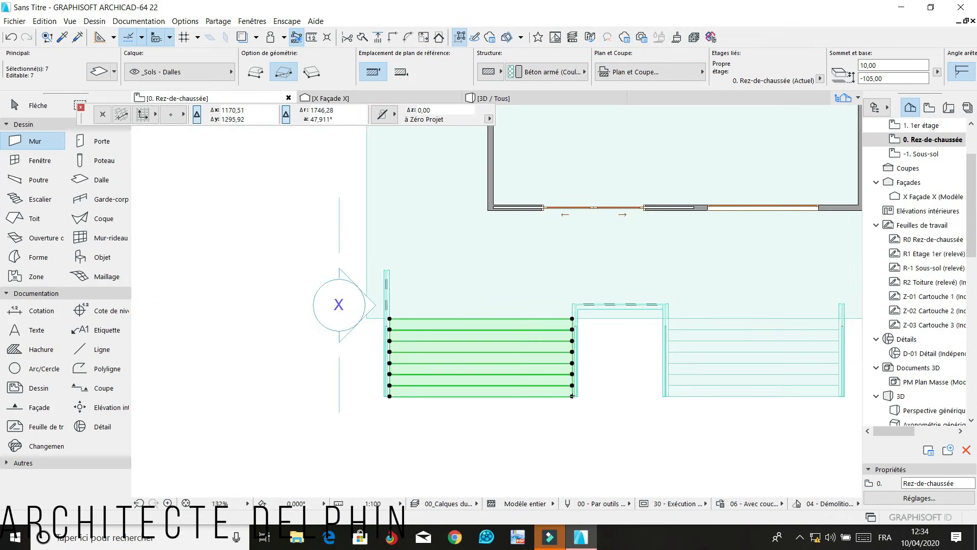
key("Escape")
Move the short free-standing wall so its lower inner corner meets the upper inner corner of the outer entrance railing
scroll(512, 392, "down", 4)
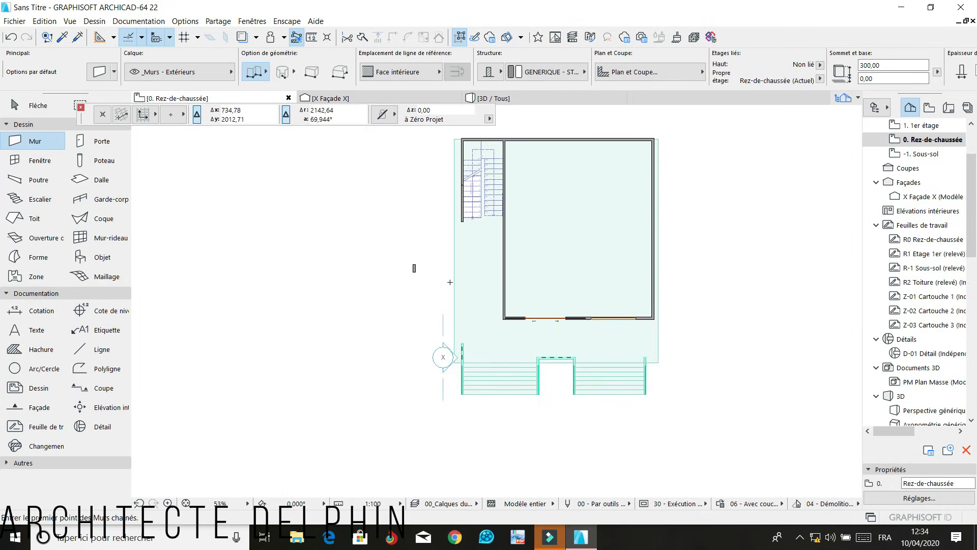
scroll(444, 283, "up", 2)
scroll(444, 284, "up", 1)
left_click(393, 259)
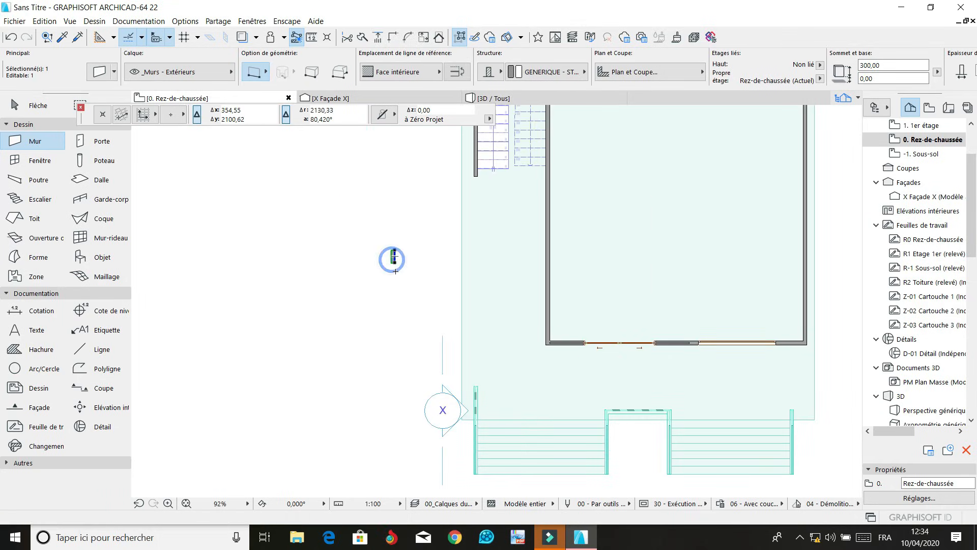
key("ctrl+d")
scroll(395, 265, "up", 3)
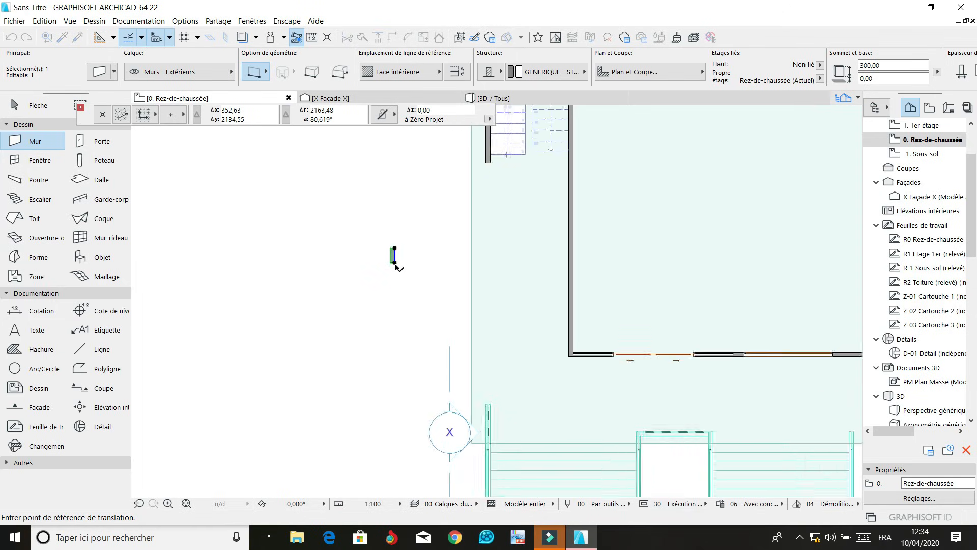
left_click(395, 263)
scroll(431, 288, "down", 5)
scroll(488, 366, "up", 3)
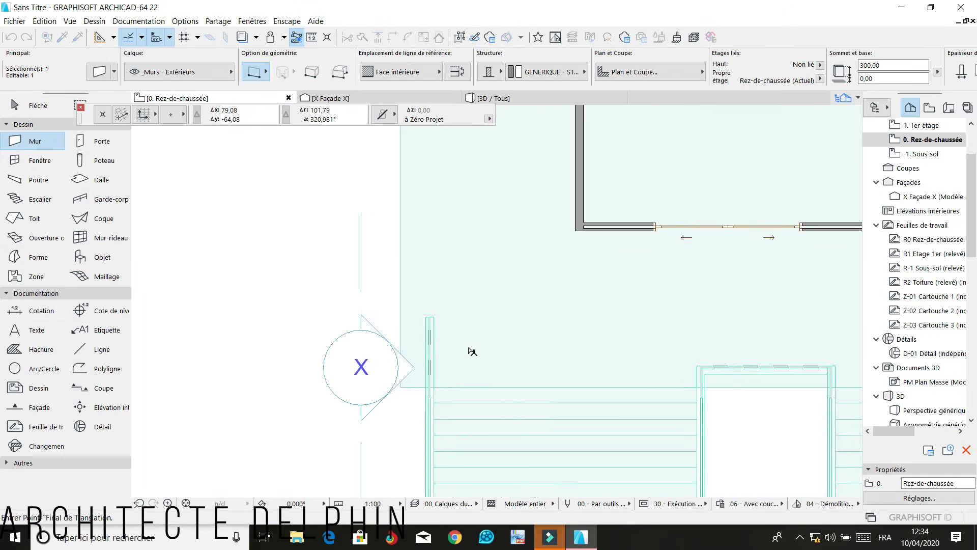
scroll(432, 321, "up", 1)
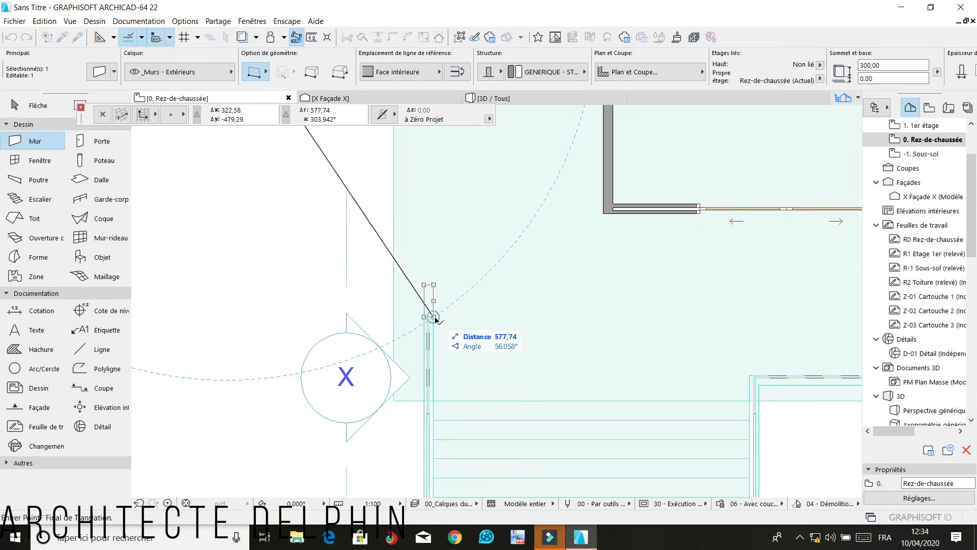
left_click(434, 316)
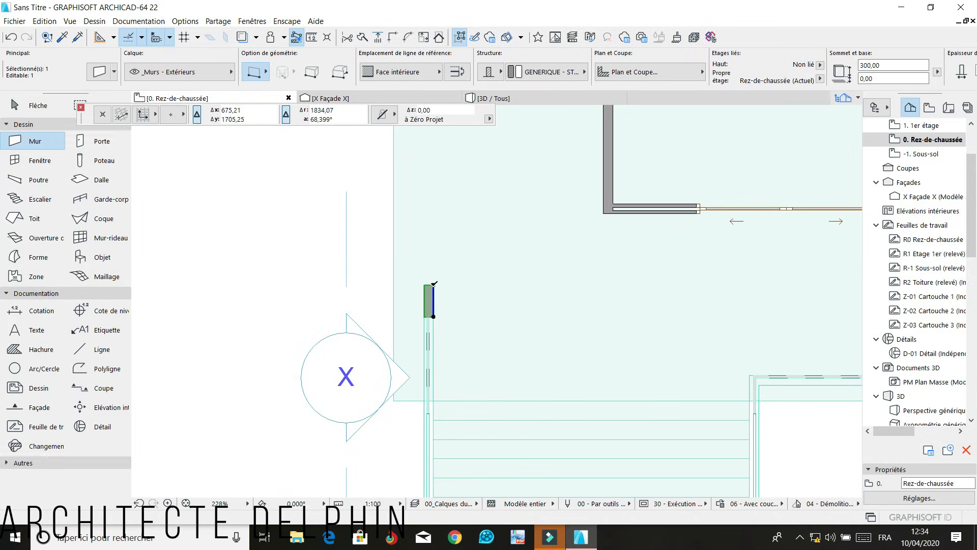
Stretch the short wall's upper end until it is level with the building's front corner
left_click(433, 284)
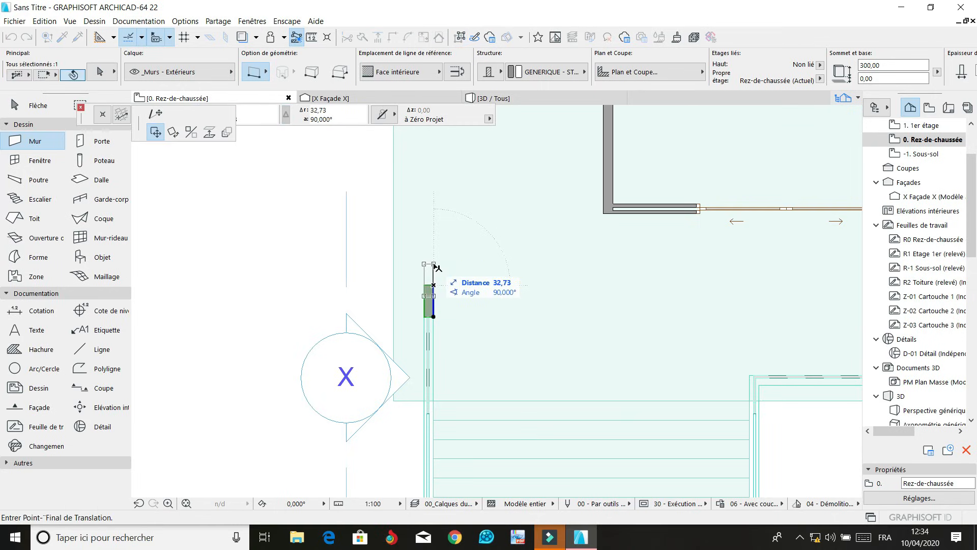
left_click(159, 119)
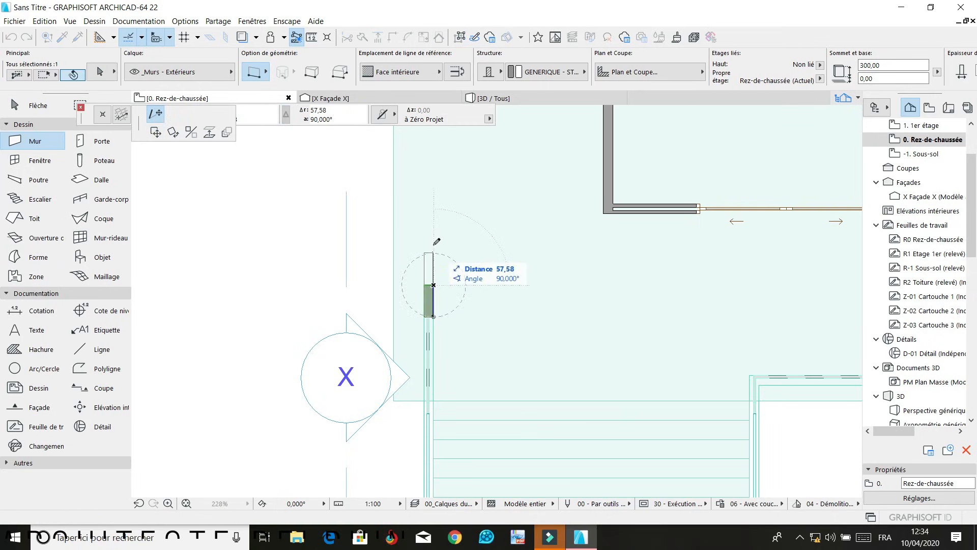
left_click(602, 213)
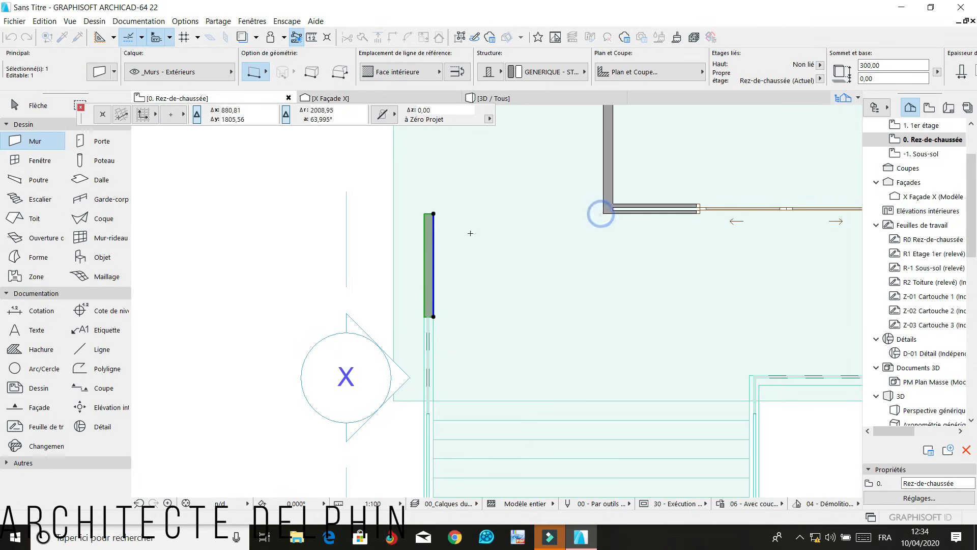
key("Escape")
scroll(470, 332, "down", 2)
scroll(471, 332, "down", 2)
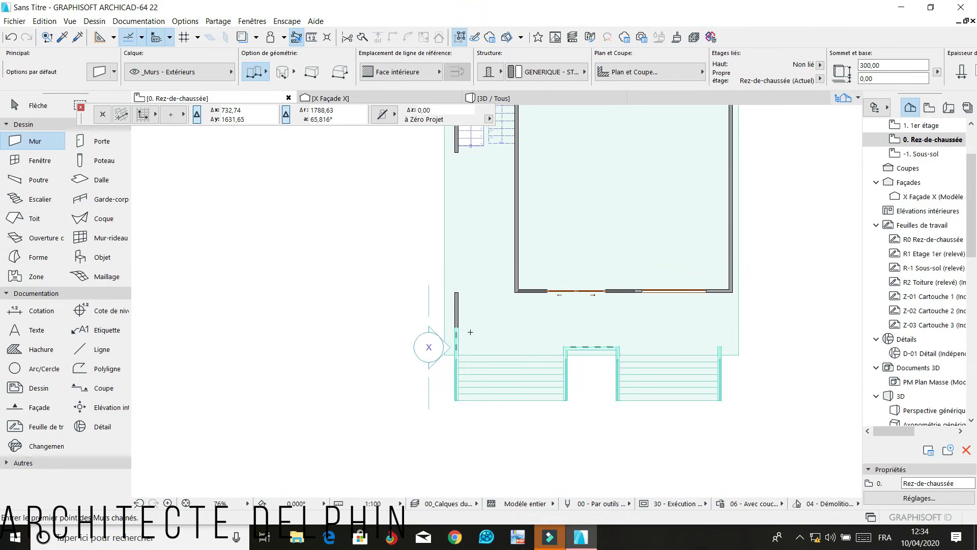
Override all three surfaces in the default wall settings with Peinture - Sable de Sienne
scroll(432, 325, "up", 3)
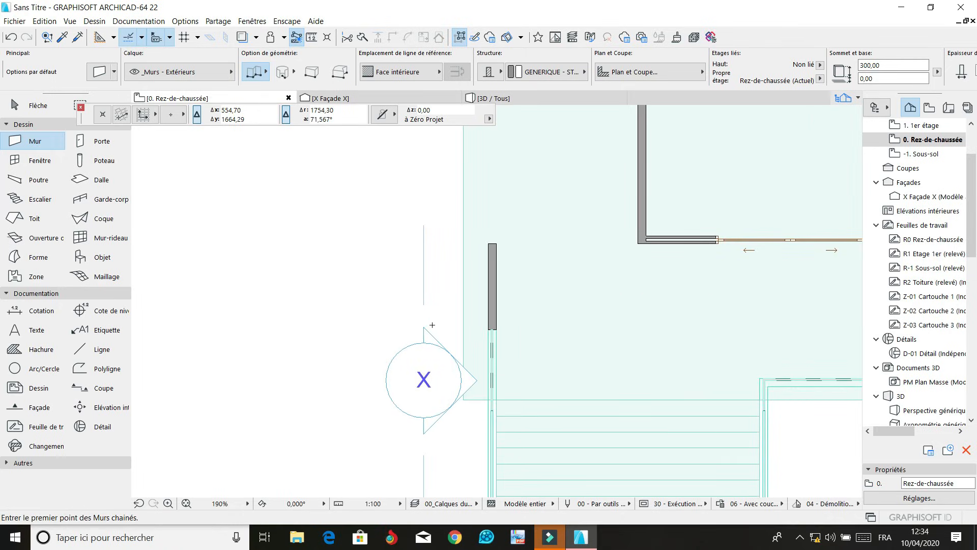
scroll(515, 303, "down", 3)
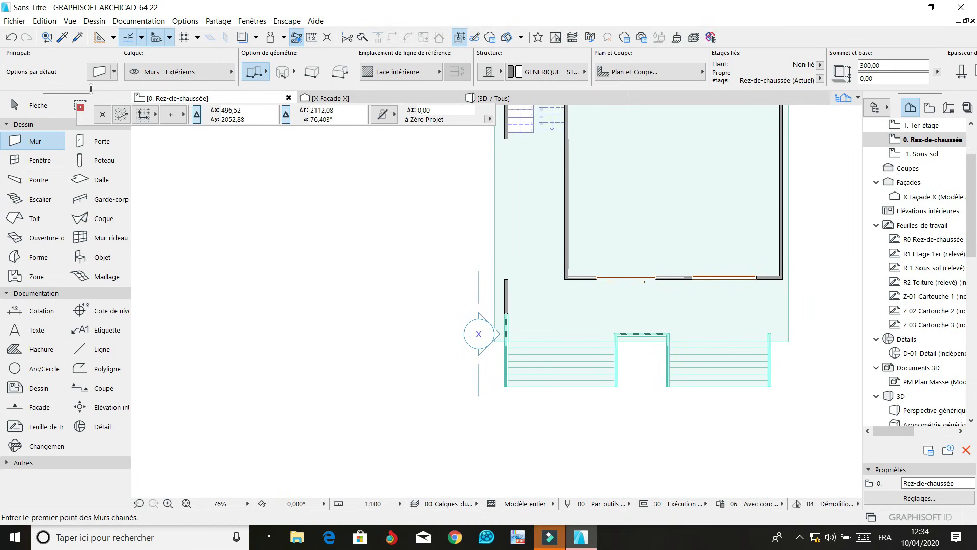
left_click(90, 72)
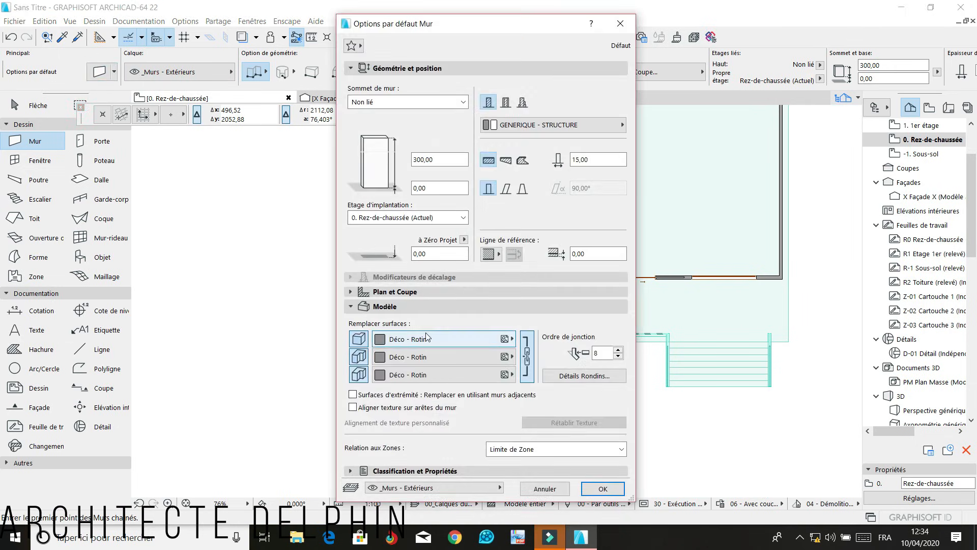
left_click(481, 338)
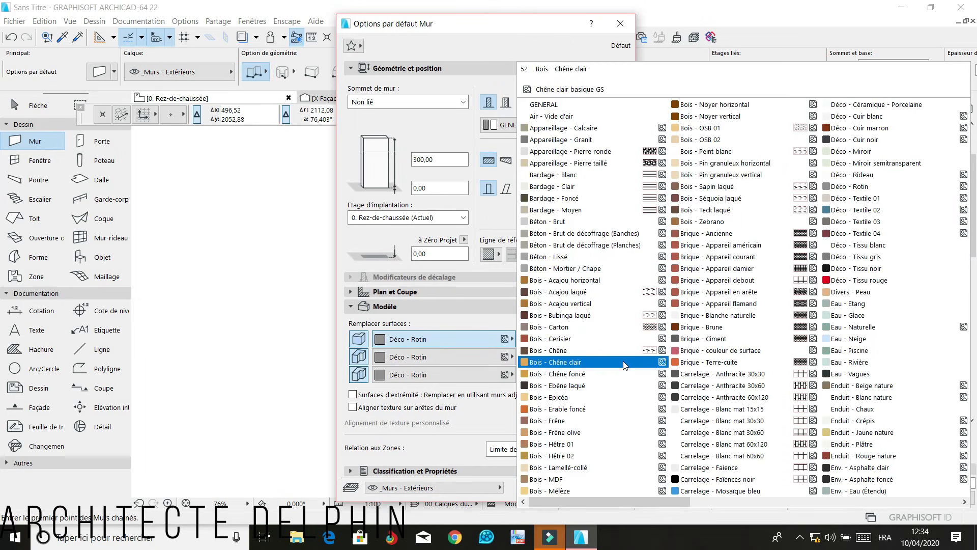
scroll(631, 370, "right", 5)
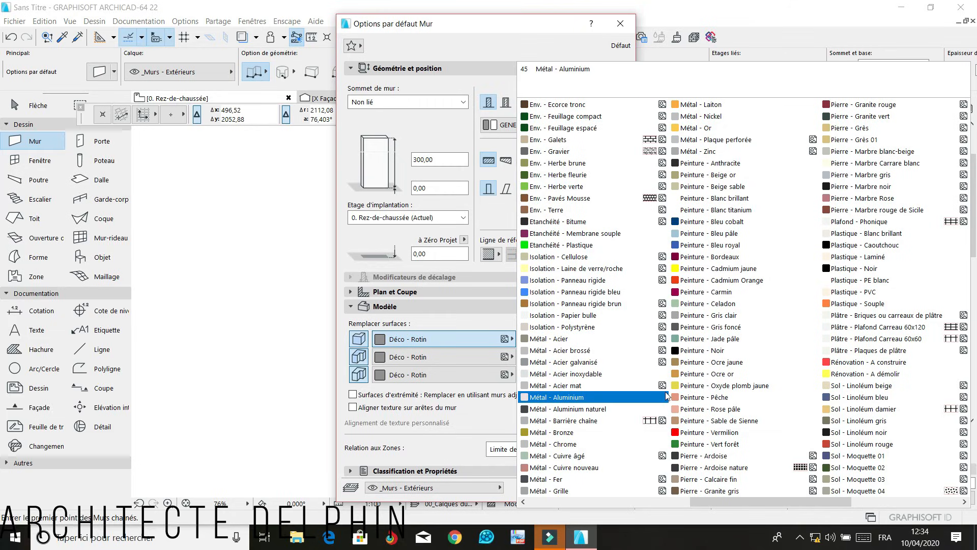
left_click(684, 420)
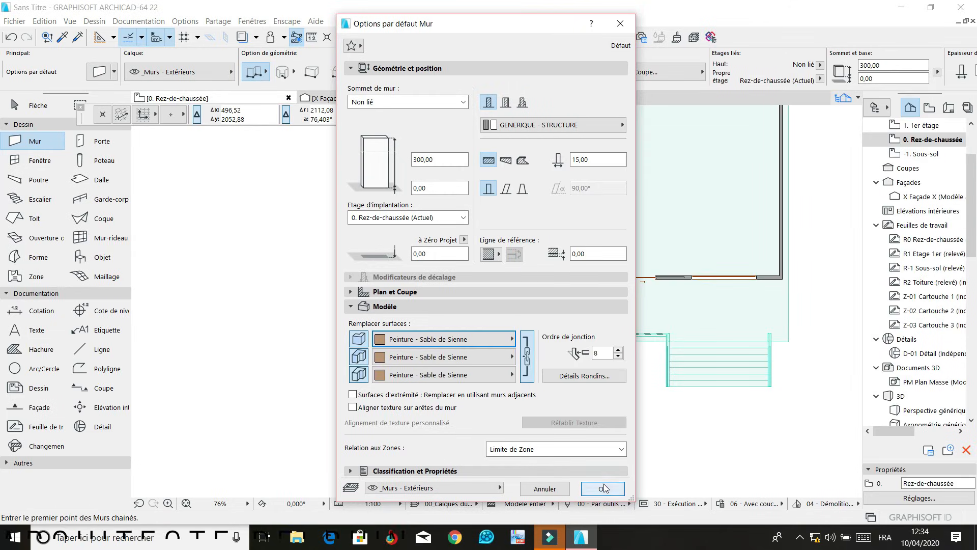
left_click(603, 487)
Draw a vertical exterior wall in the empty area beside the slab and shorten its lower end to about 95 long
scroll(491, 239, "up", 2)
scroll(489, 203, "down", 2)
scroll(486, 169, "up", 1)
scroll(489, 178, "up", 1)
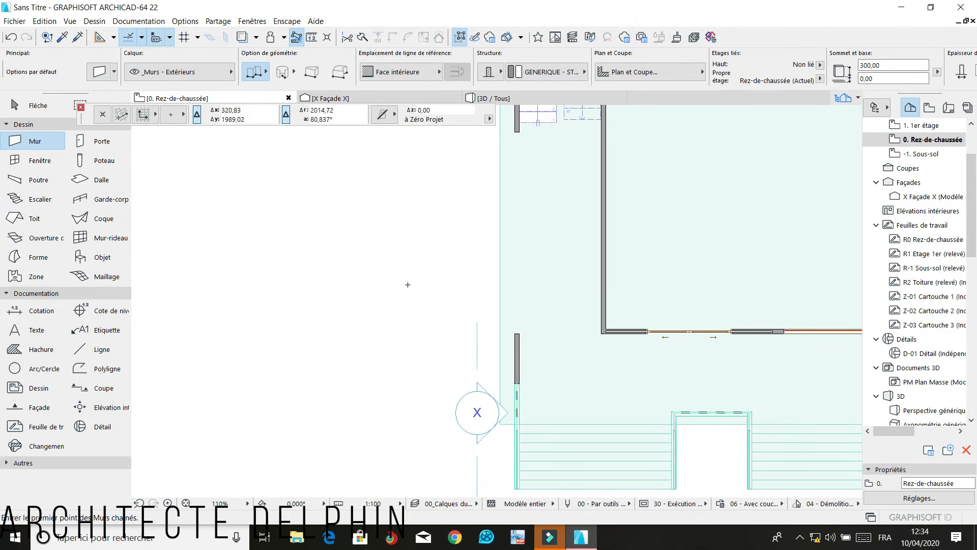
left_click(378, 267)
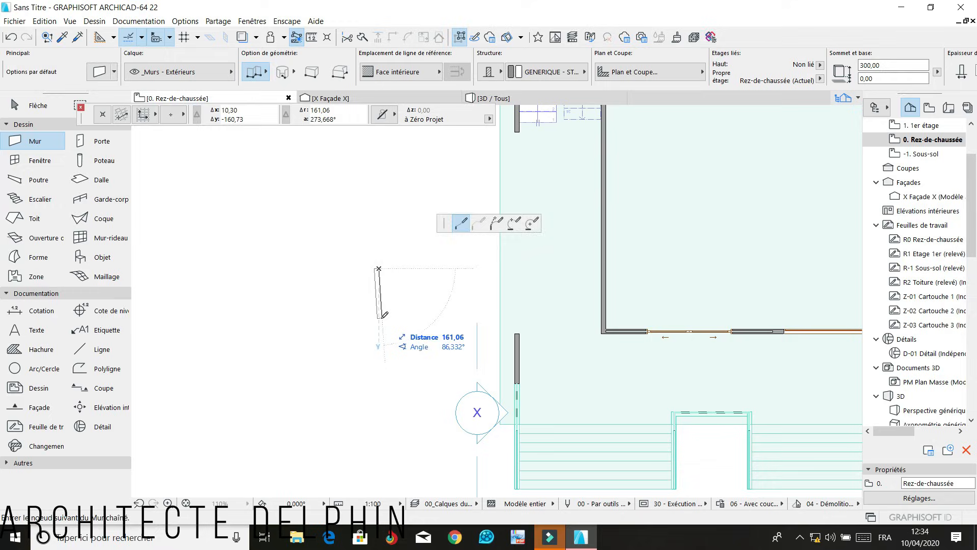
double_click(379, 314)
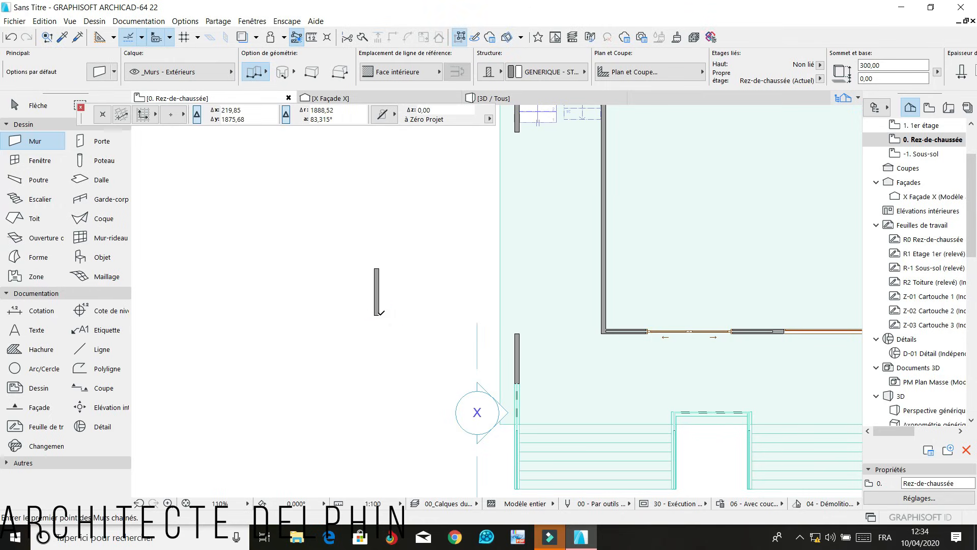
left_click(380, 315, "shift")
left_click(379, 315)
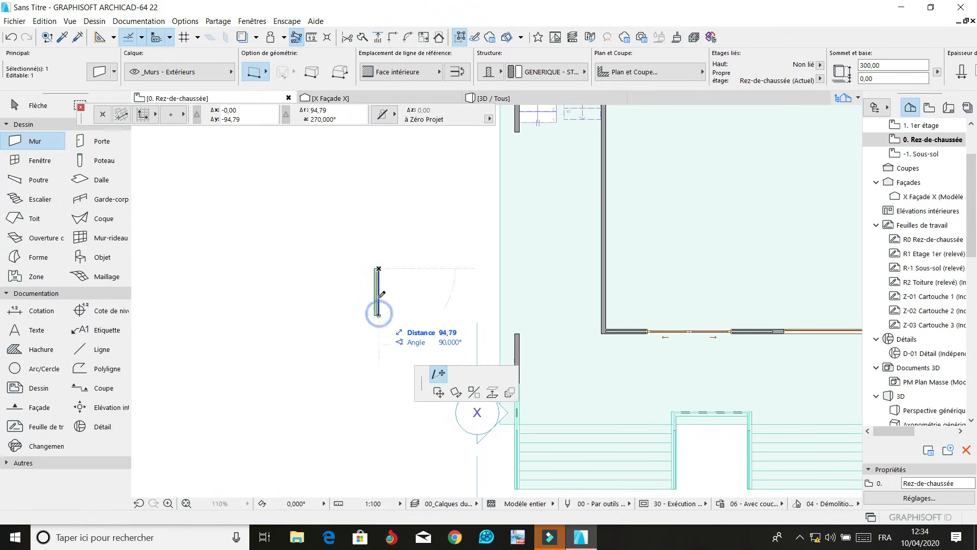
left_click(379, 294)
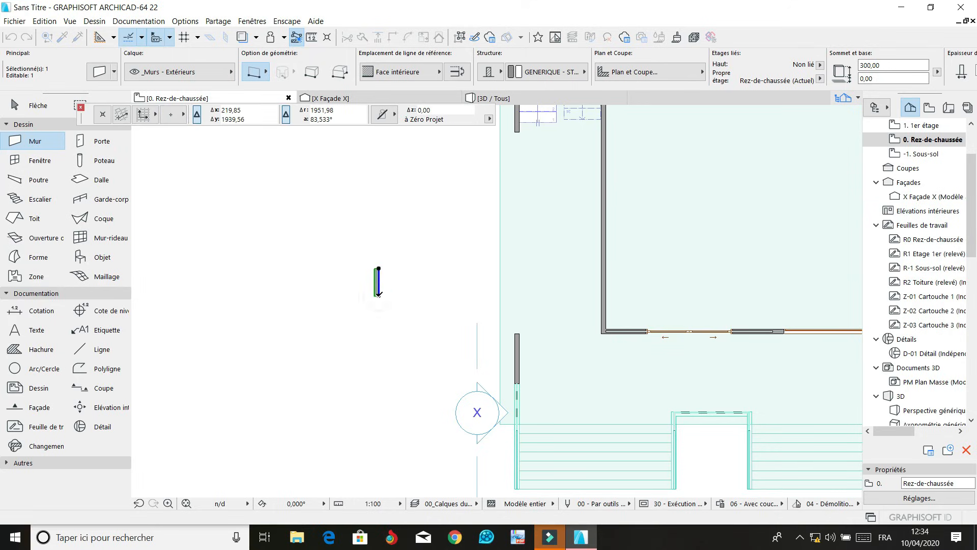
Move the new short wall horizontally into line with the terrace-edge walls, then about 128 upward into the gap between them
left_click(379, 268)
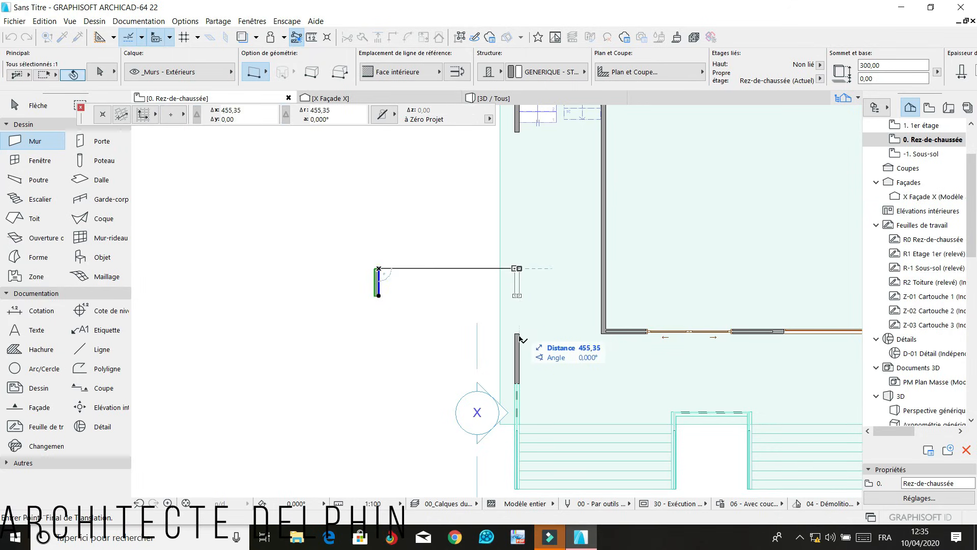
left_click(518, 268)
left_click(518, 295)
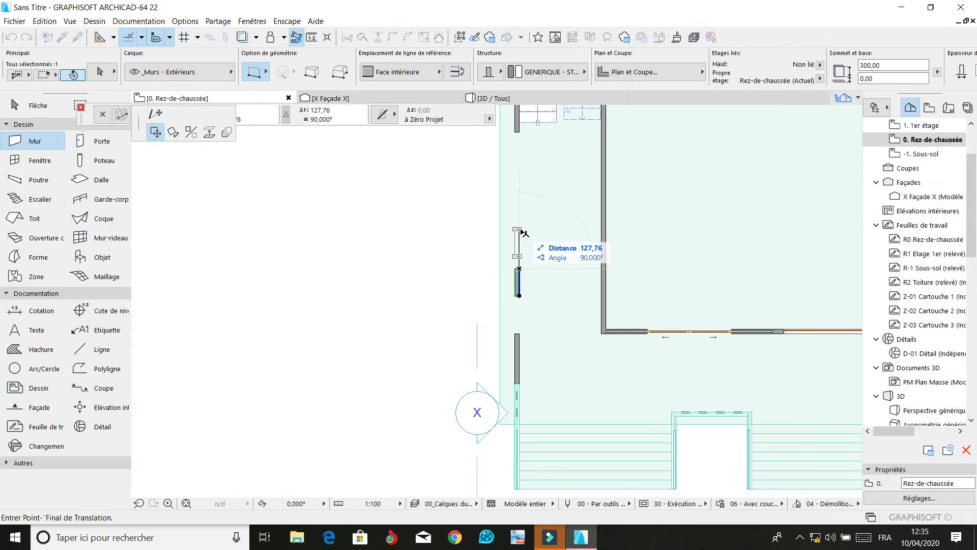
left_click(520, 230)
key("Escape")
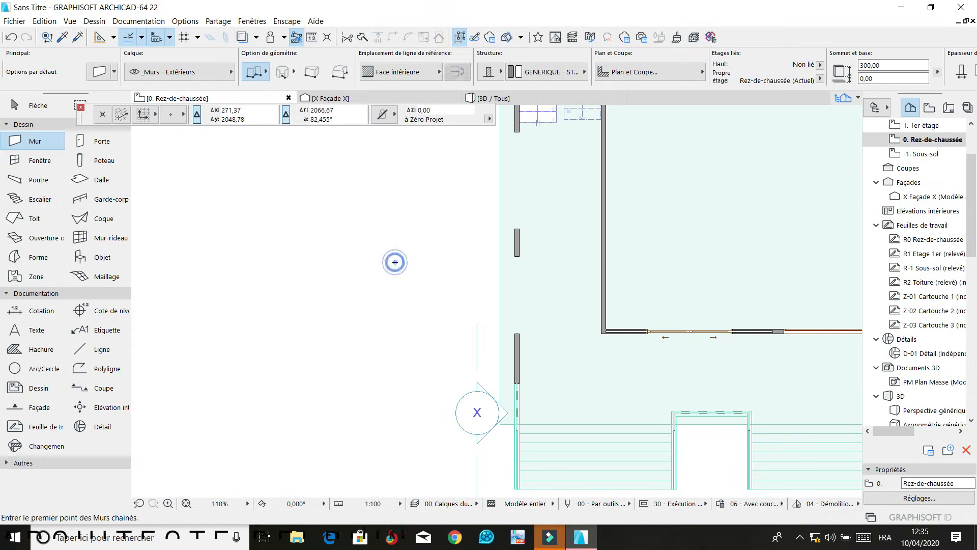
In the 3D view, transfer the stairwell exterior wall's settings to the short wall beside the outer entrance railing
scroll(487, 334, "down", 3)
scroll(487, 334, "up", 3)
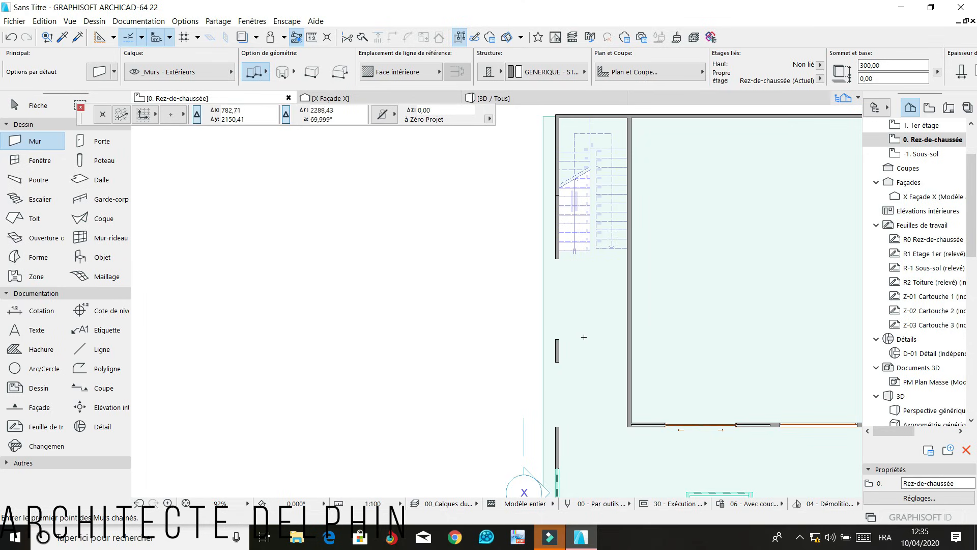
scroll(583, 337, "down", 2)
scroll(556, 148, "up", 3)
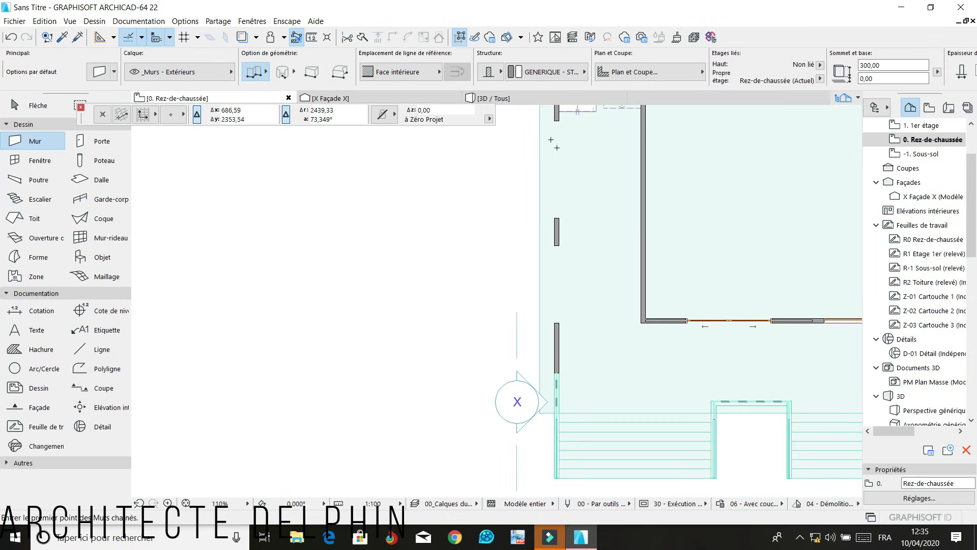
left_click(525, 100)
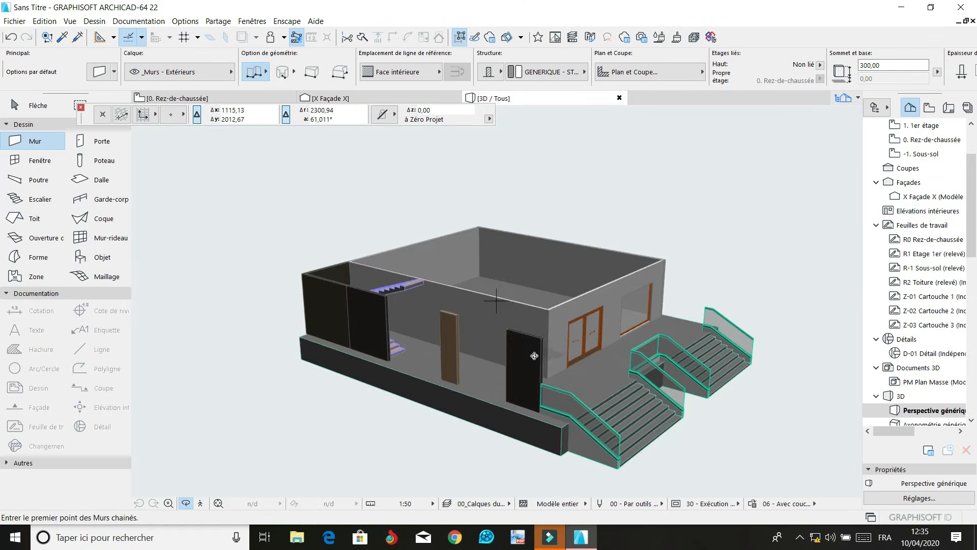
scroll(524, 397, "up", 5)
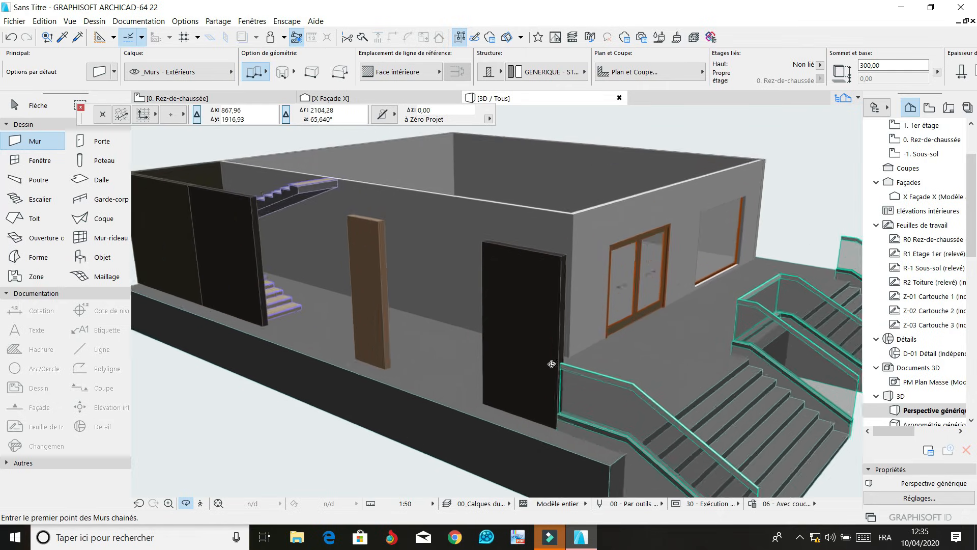
scroll(526, 330, "up", 2)
scroll(558, 353, "down", 3)
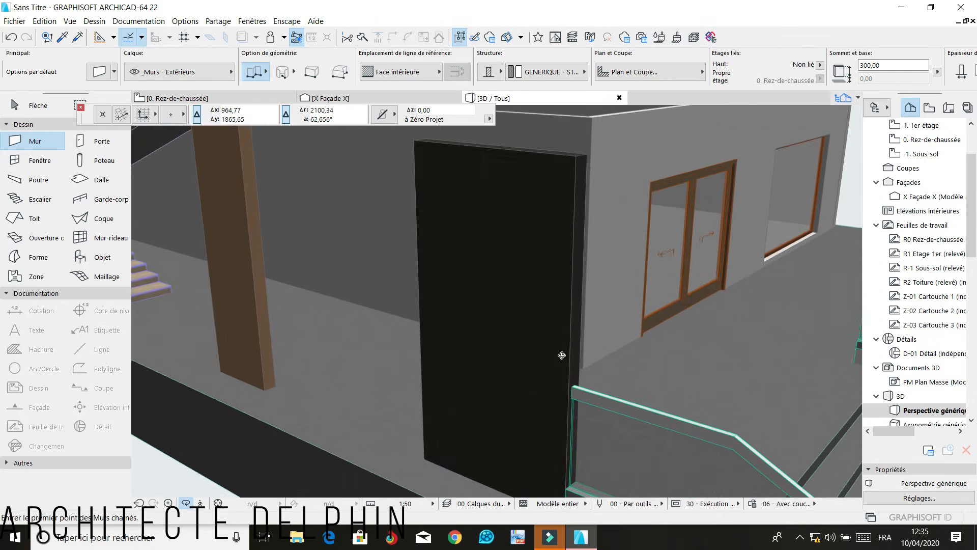
scroll(561, 355, "down", 3)
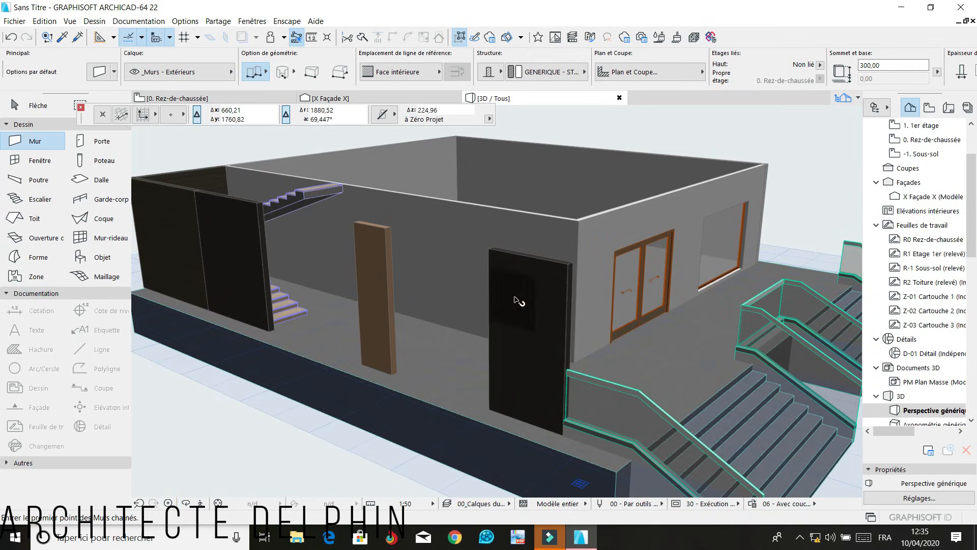
key("shift")
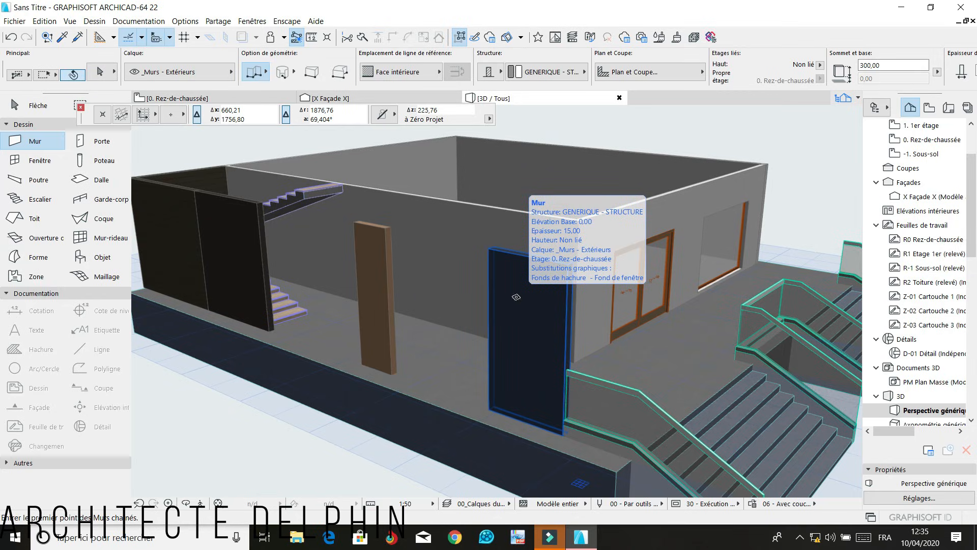
left_click(63, 37)
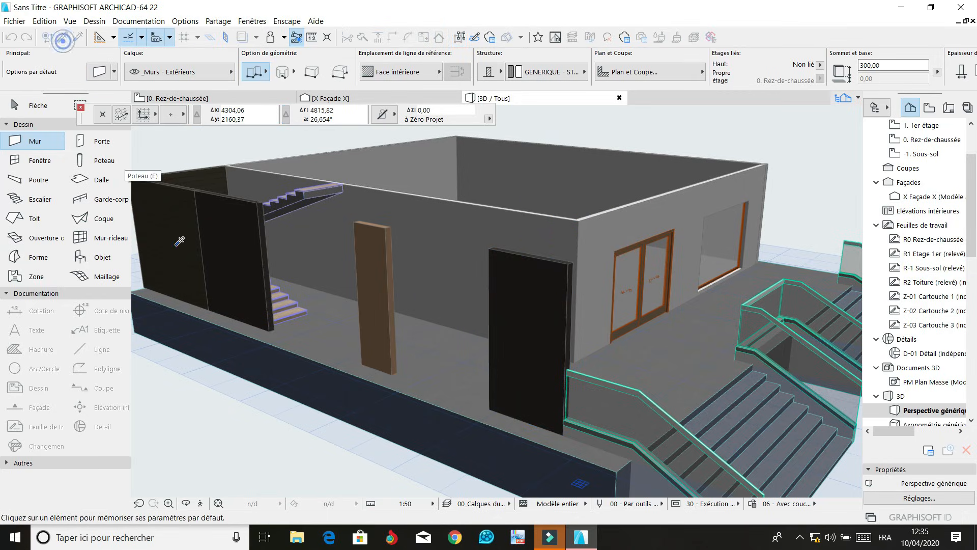
left_click(174, 239)
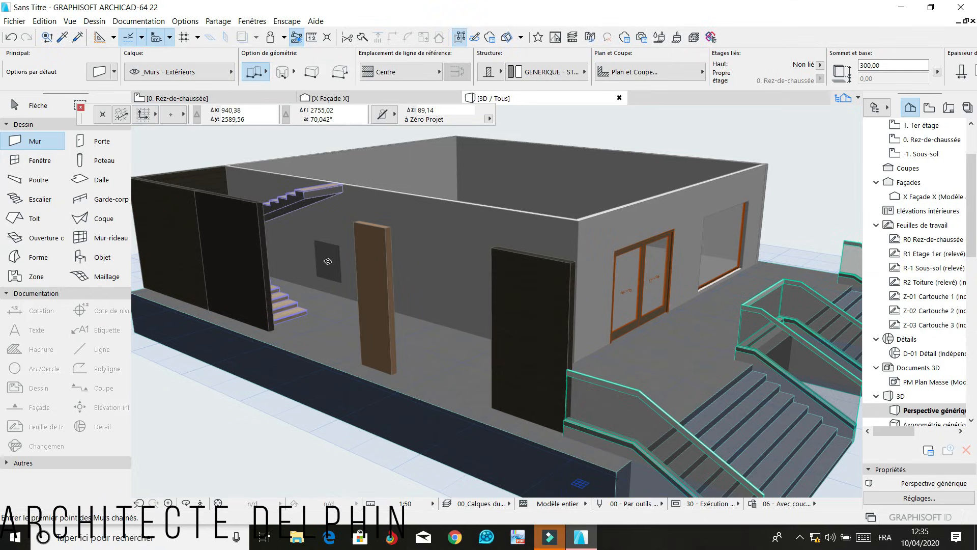
Extrude the end face of the plinth below the outer entrance railing about 402 along the terrace edge to the brown wall
scroll(524, 397, "up", 3)
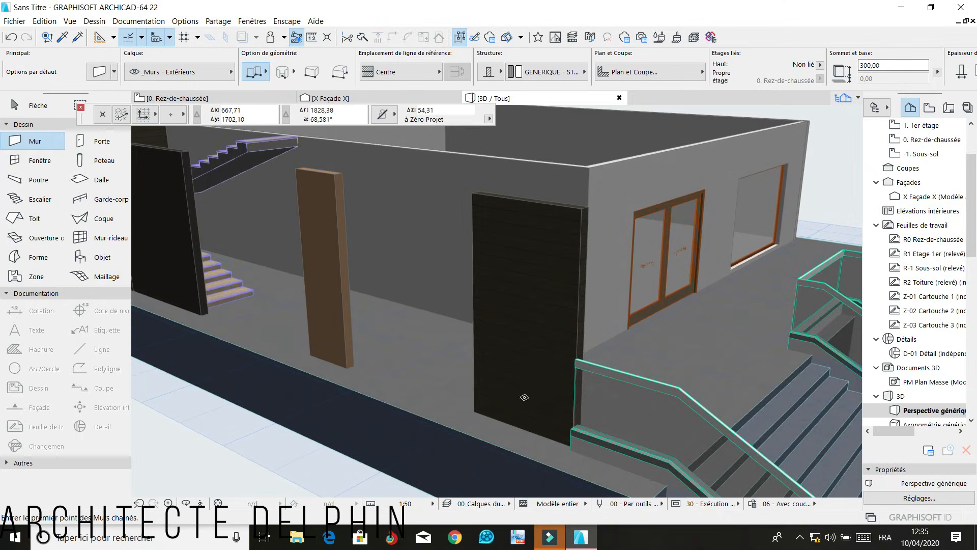
left_click(186, 503)
left_click_drag(469, 393, 722, 421)
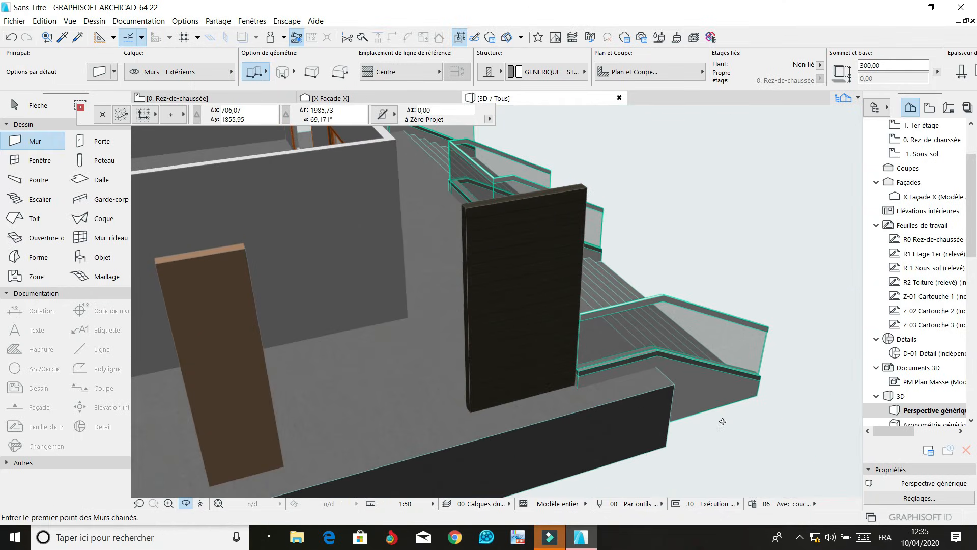
scroll(590, 364, "up", 5)
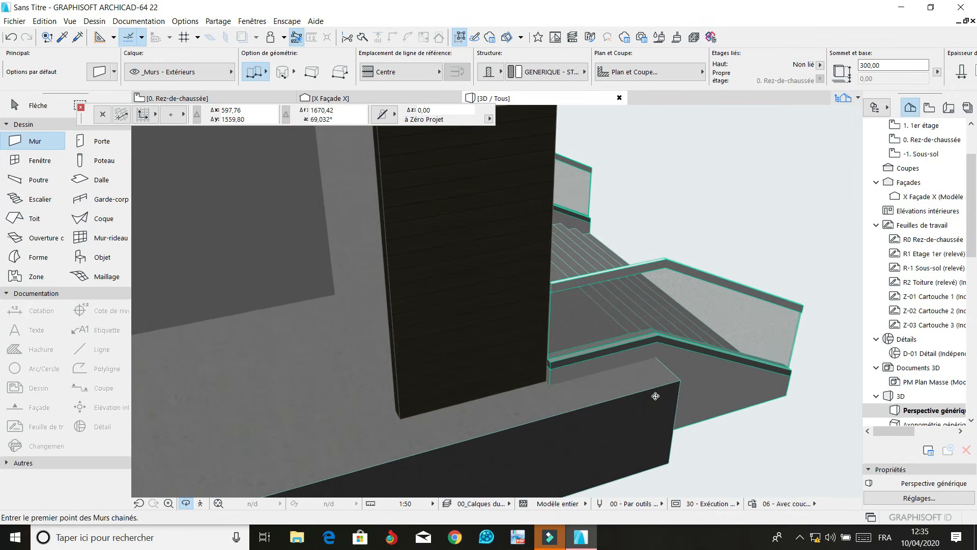
scroll(551, 296, "up", 4)
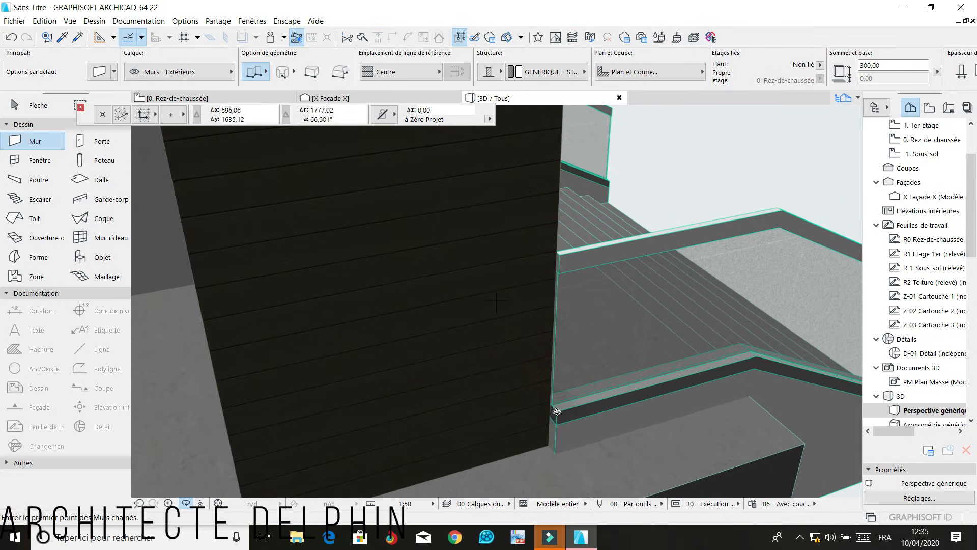
scroll(596, 342, "down", 1)
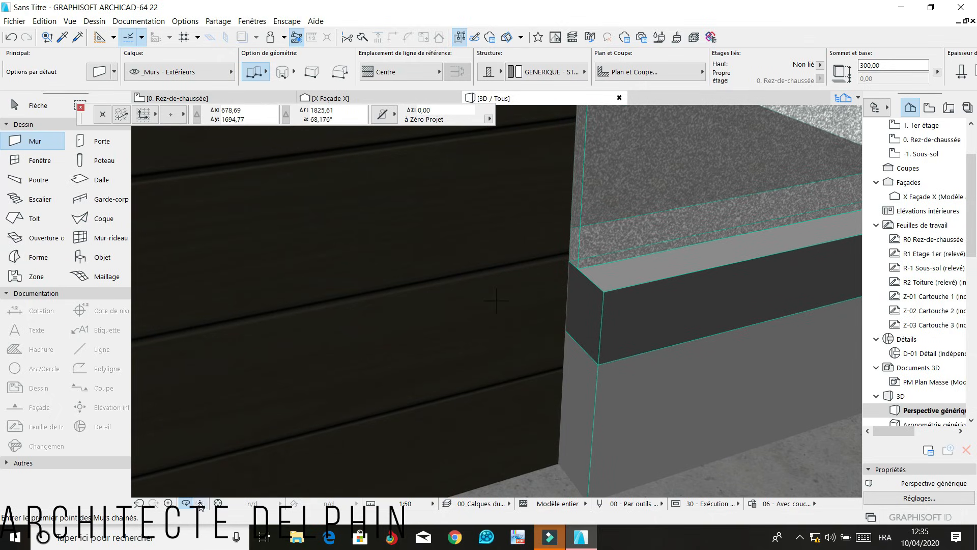
left_click(588, 403, "ctrl+shift")
left_click(566, 417)
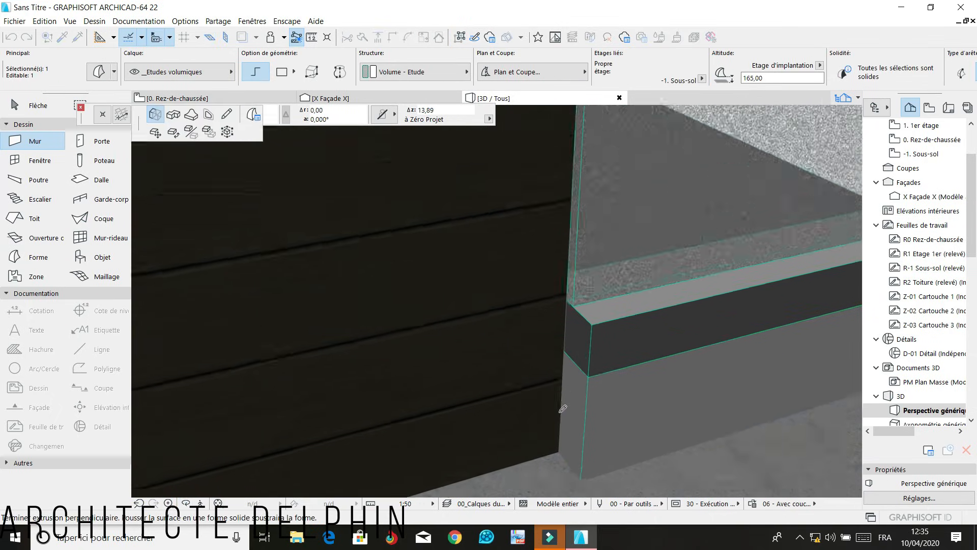
scroll(565, 399, "down", 10)
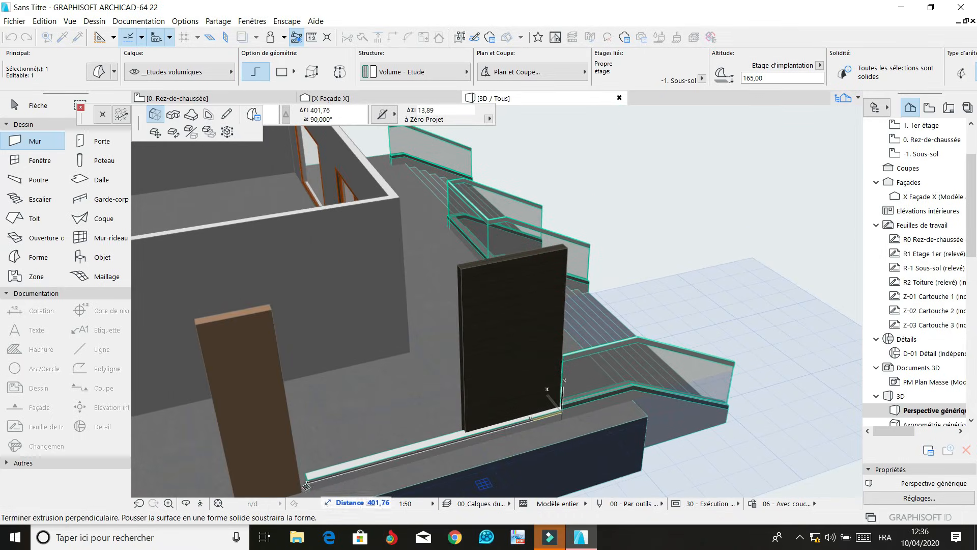
left_click(304, 488)
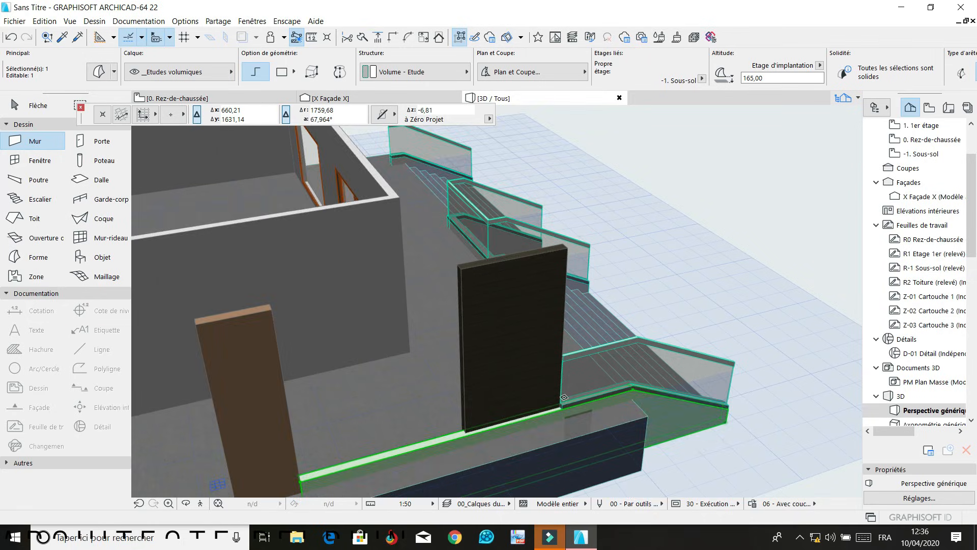
scroll(563, 418, "up", 4)
scroll(564, 418, "up", 3)
key("Escape")
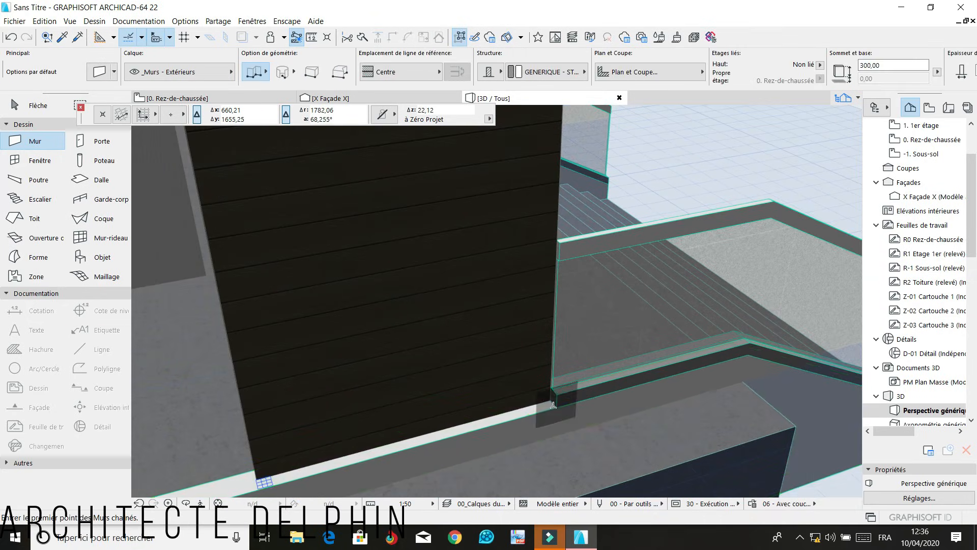
Extrude the end face of the outer railing's bottom rail about 412 along the terrace edge to the brown wall
scroll(553, 405, "up", 2)
key("shift")
left_click(555, 398, "shift")
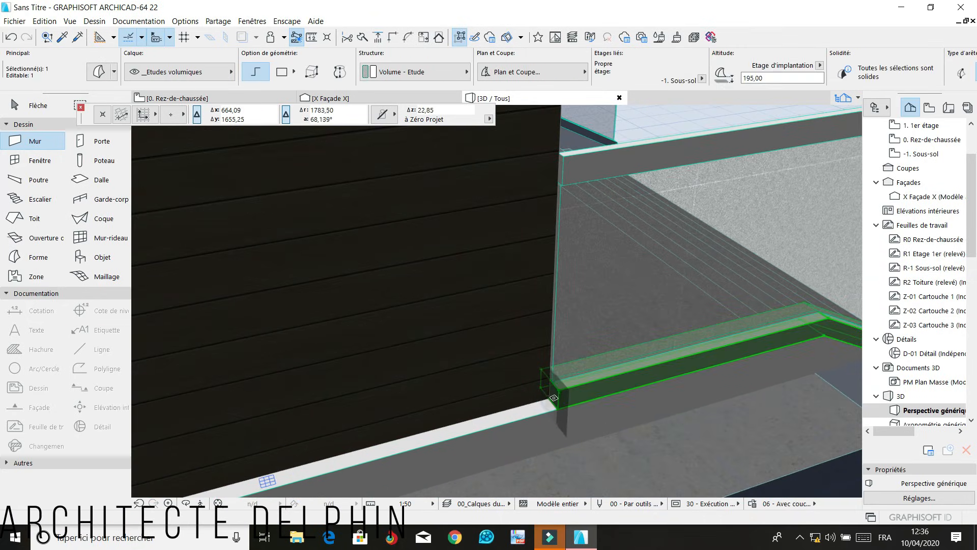
left_click(553, 397)
scroll(540, 396, "down", 5)
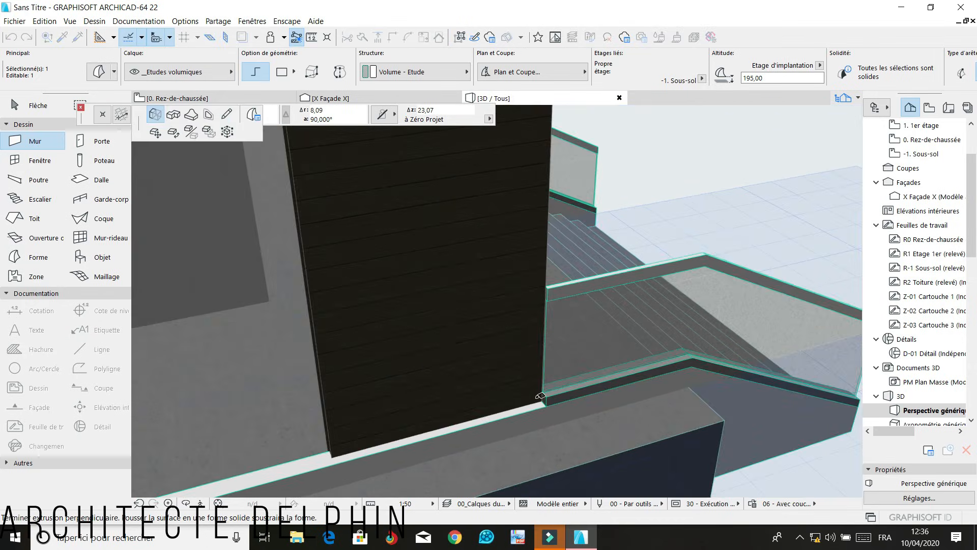
scroll(540, 396, "down", 3)
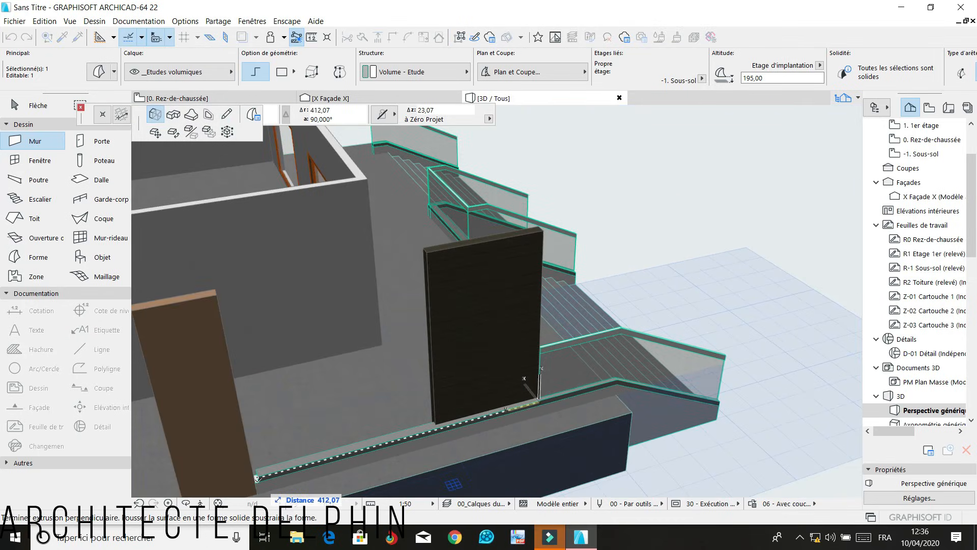
left_click(255, 479)
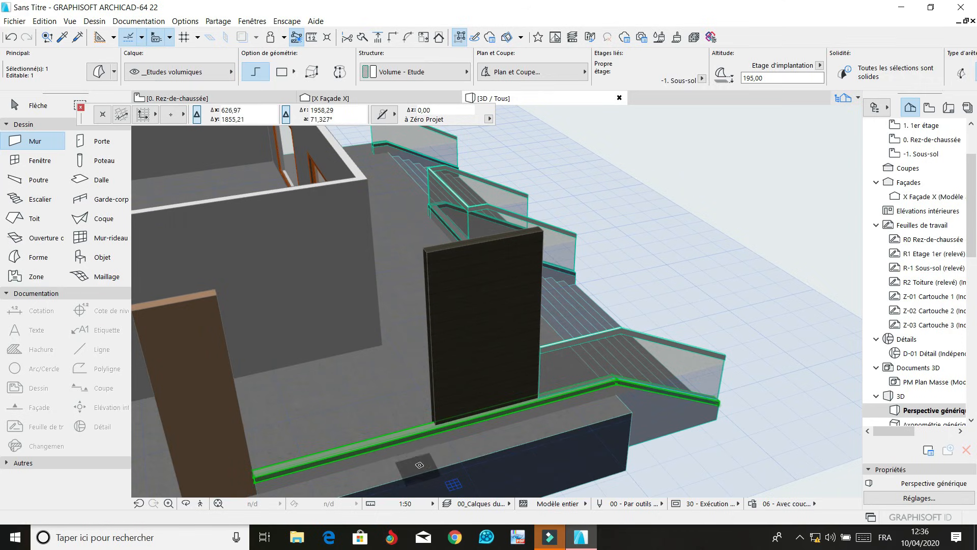
Set the thickness of the dark plank-finished wall beside the outer railing to 30
scroll(510, 418, "up", 2)
scroll(552, 381, "up", 2)
scroll(513, 358, "up", 1)
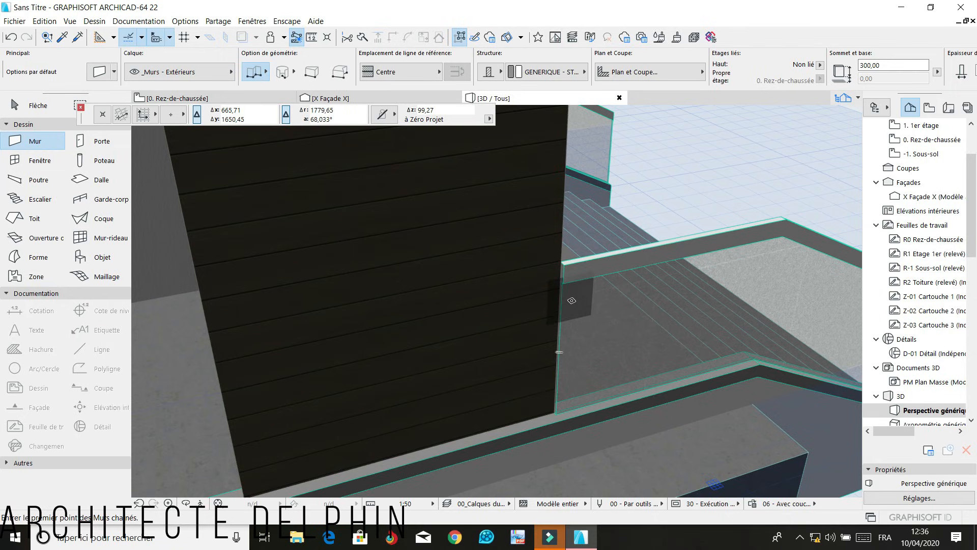
scroll(577, 350, "down", 3)
left_click(443, 327)
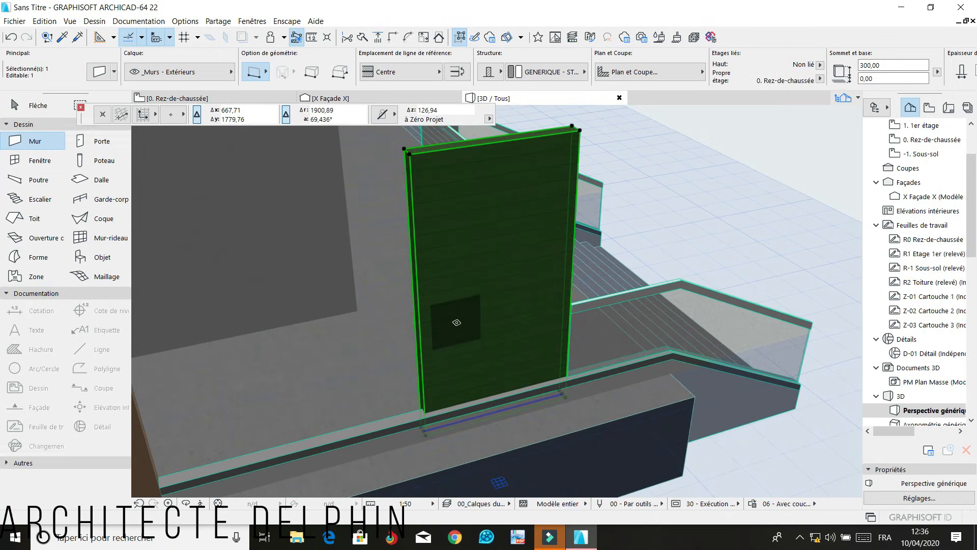
scroll(680, 57, "right", 4)
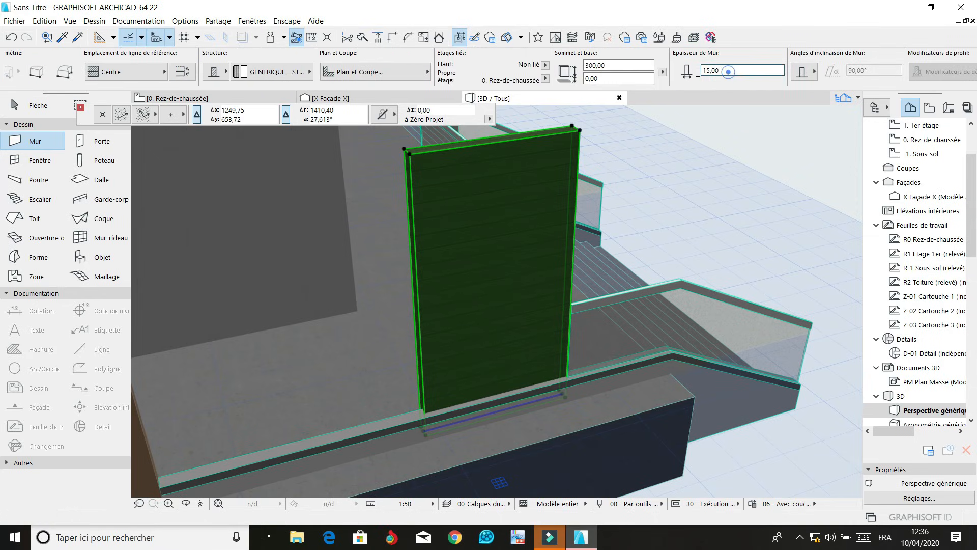
type("30")
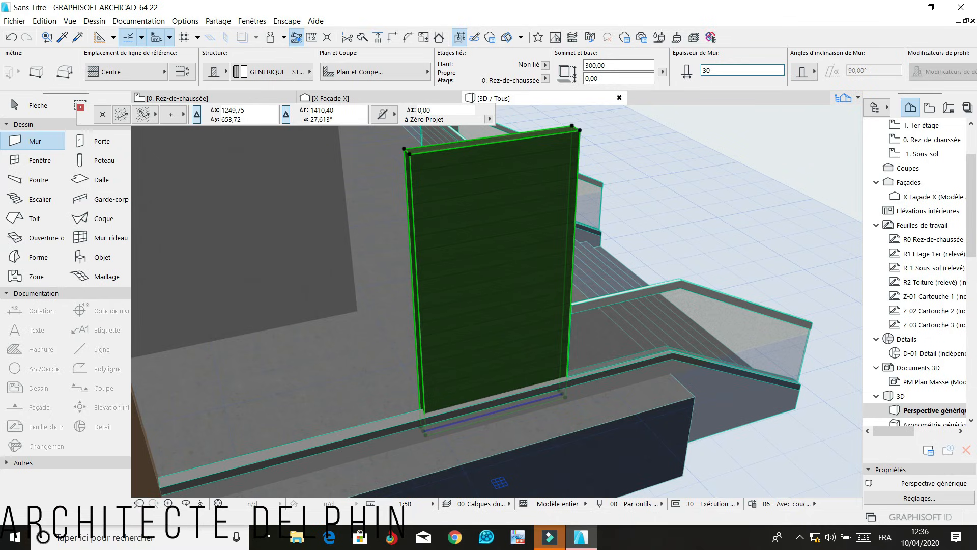
key("Return")
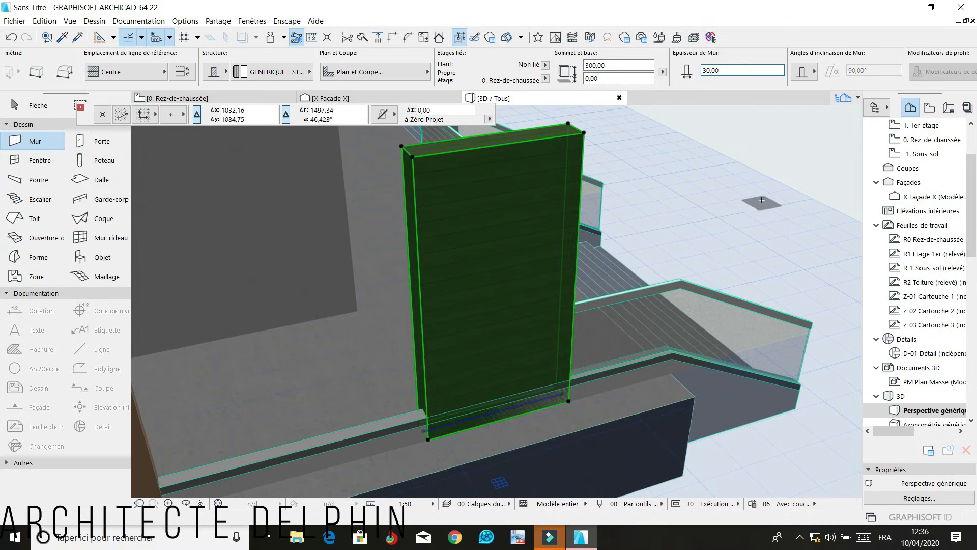
key("Escape")
Change the wall thickness of the free-standing brown wall on the terrace edge
scroll(767, 208, "down", 3)
left_click(312, 262)
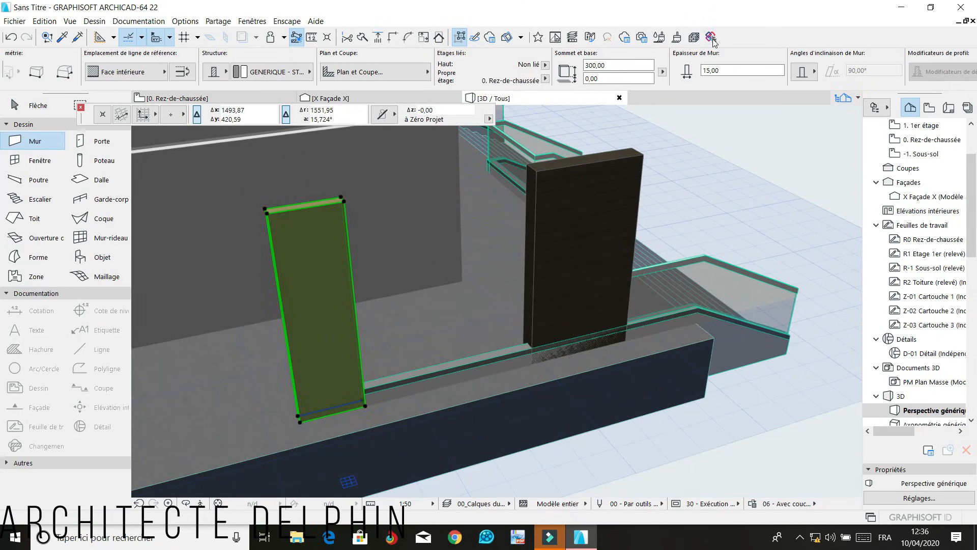
type("2")
key("Return")
key("Escape")
Set the thickness of the dark plank-finished wall beside the outer railing to 35
scroll(584, 315, "up", 4)
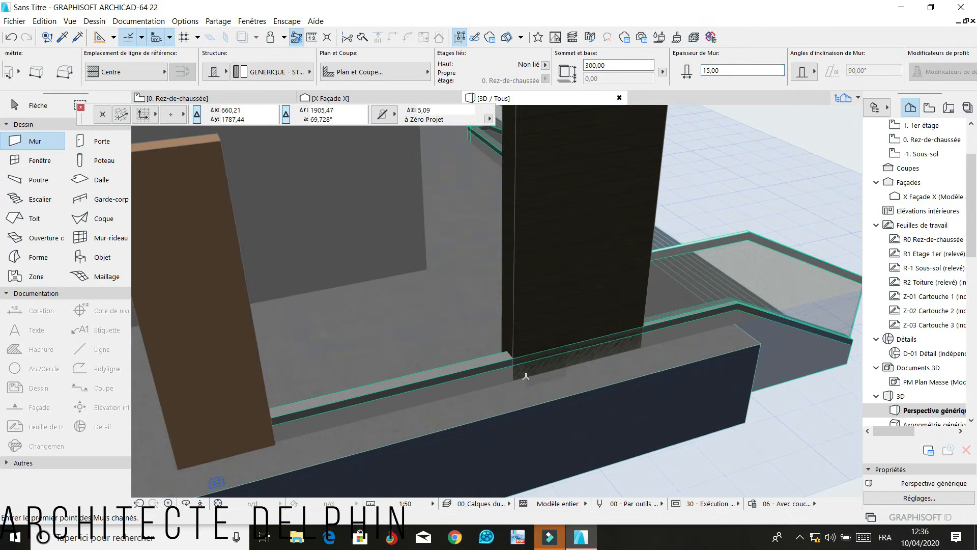
scroll(509, 366, "up", 3)
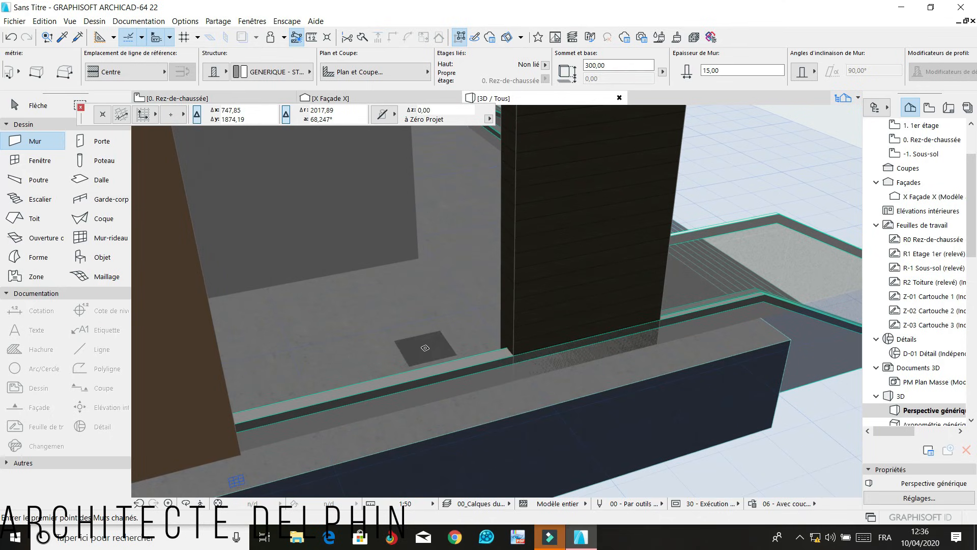
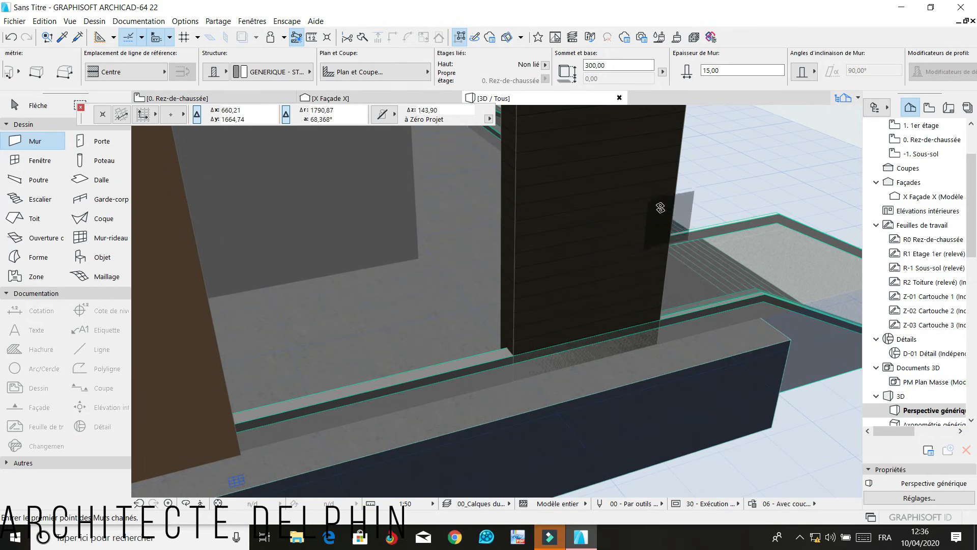
left_click(630, 186, "shift")
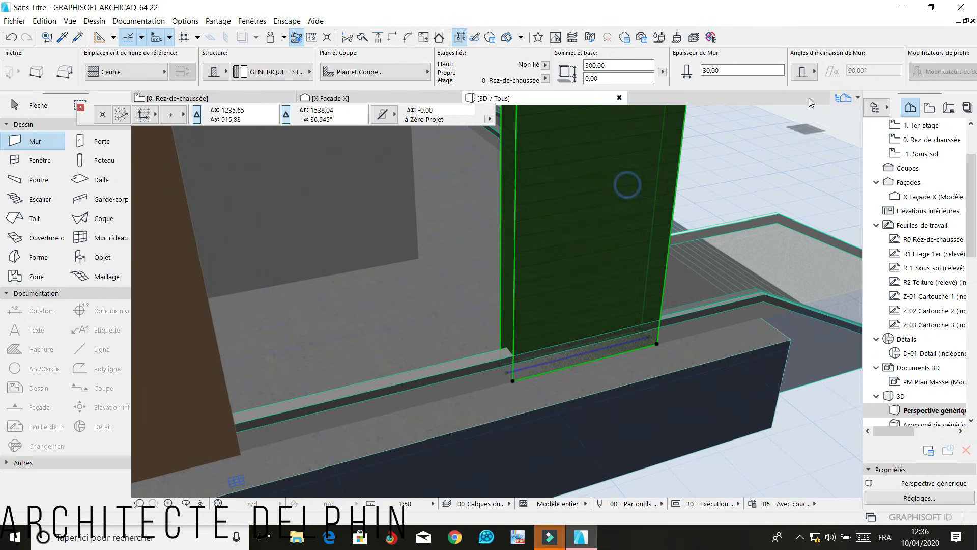
left_click(722, 69)
type("35")
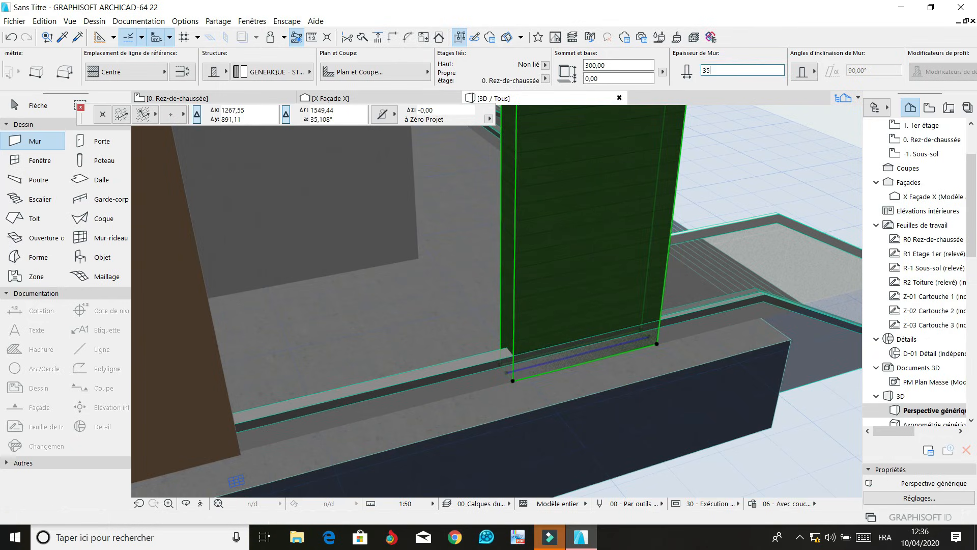
key("Return")
key("Escape")
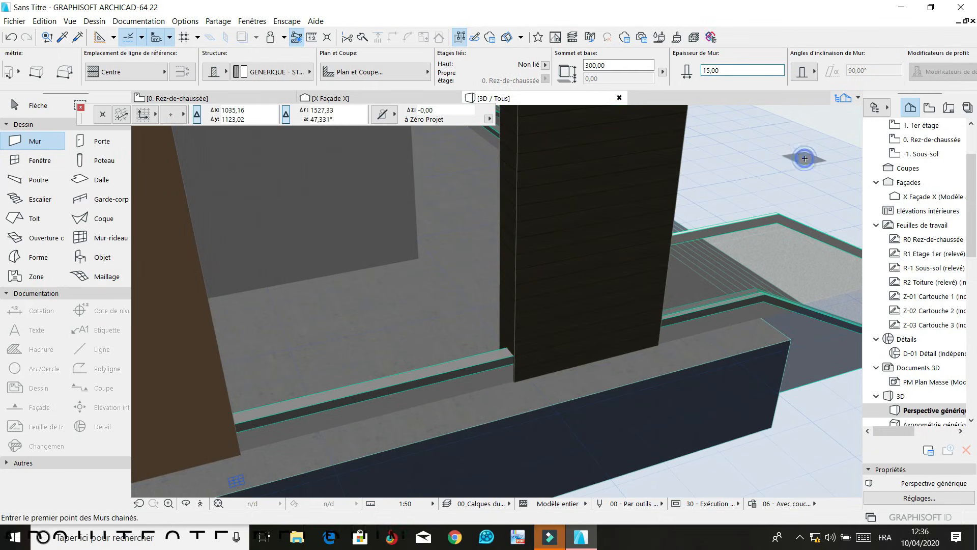
Move the dark plank-finished wall about 14 along the terrace edge, away from the end of the outer railing's handrail
scroll(679, 255, "up", 3)
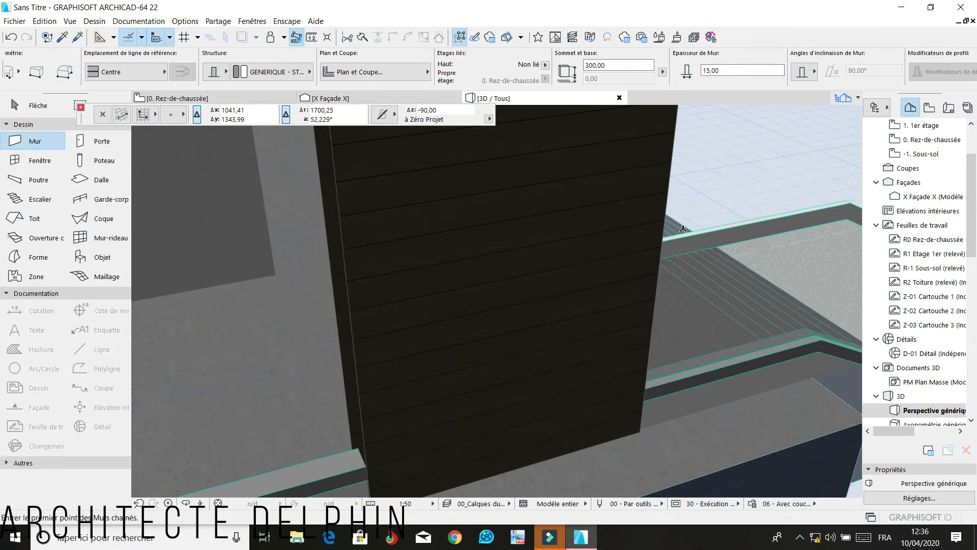
scroll(683, 229, "down", 3)
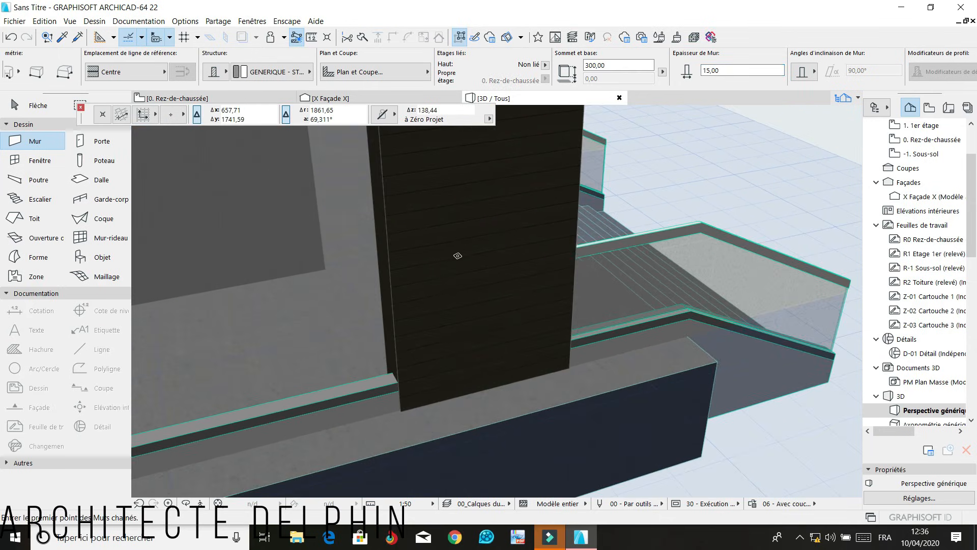
left_click(185, 503)
left_click_drag(469, 307, 779, 307)
left_click_drag(498, 284, 825, 267)
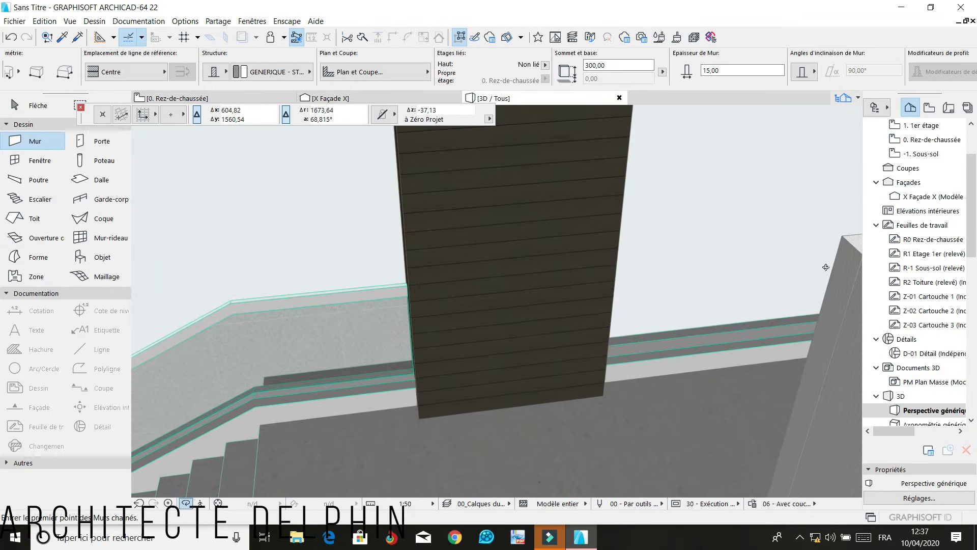
left_click_drag(400, 322, 579, 333)
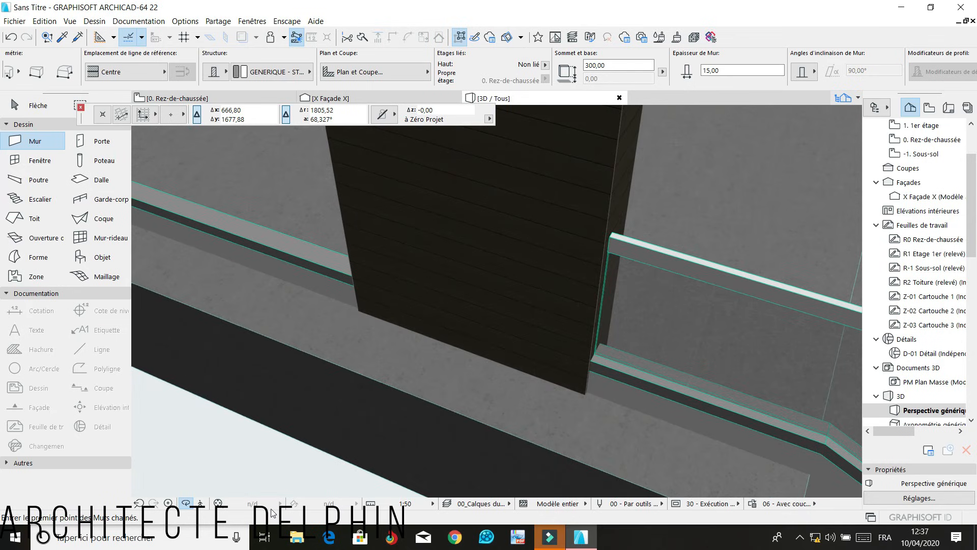
left_click(184, 503)
left_click(569, 374, "shift")
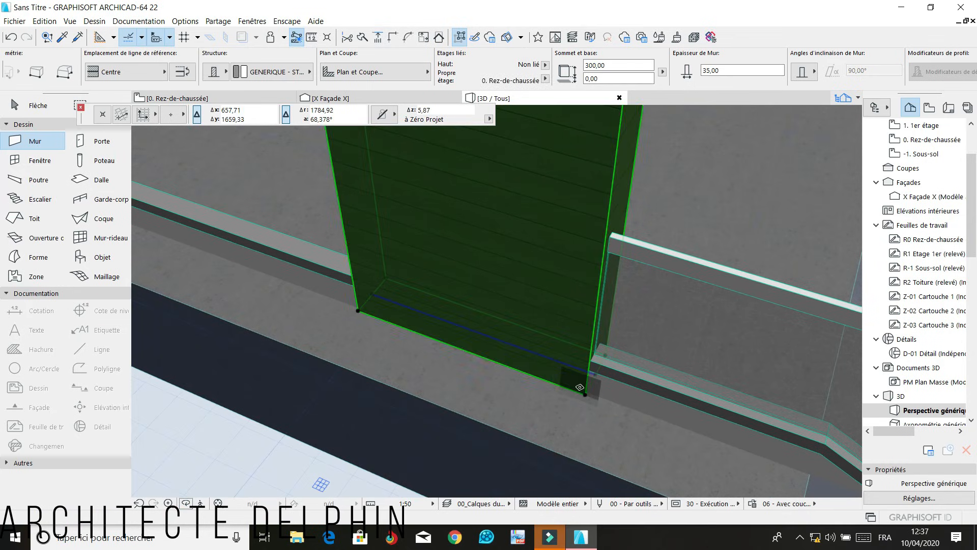
left_click(585, 396)
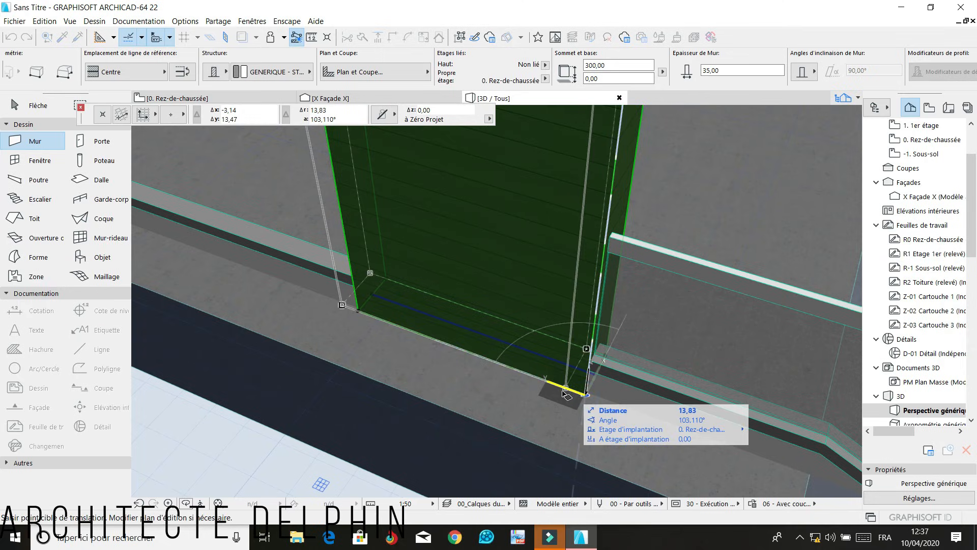
left_click(554, 402)
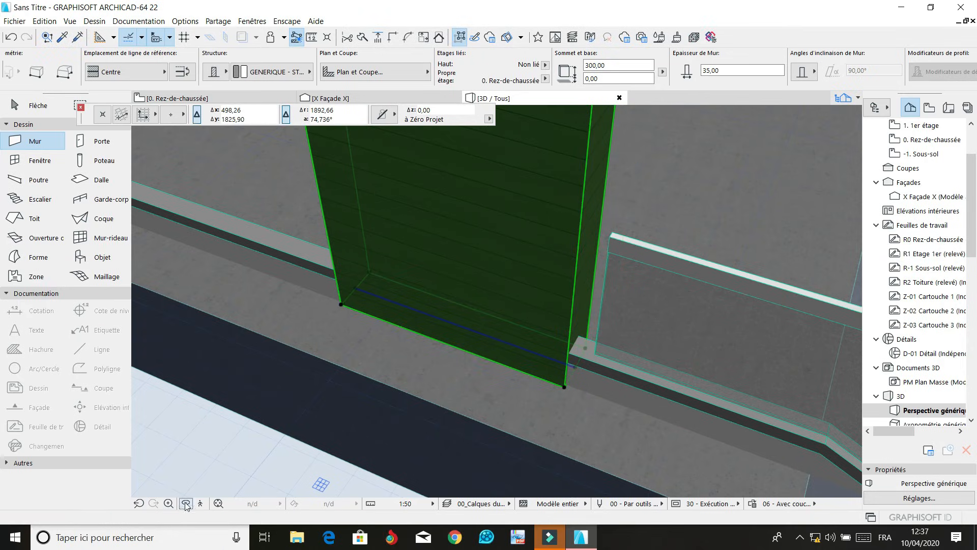
key("Escape")
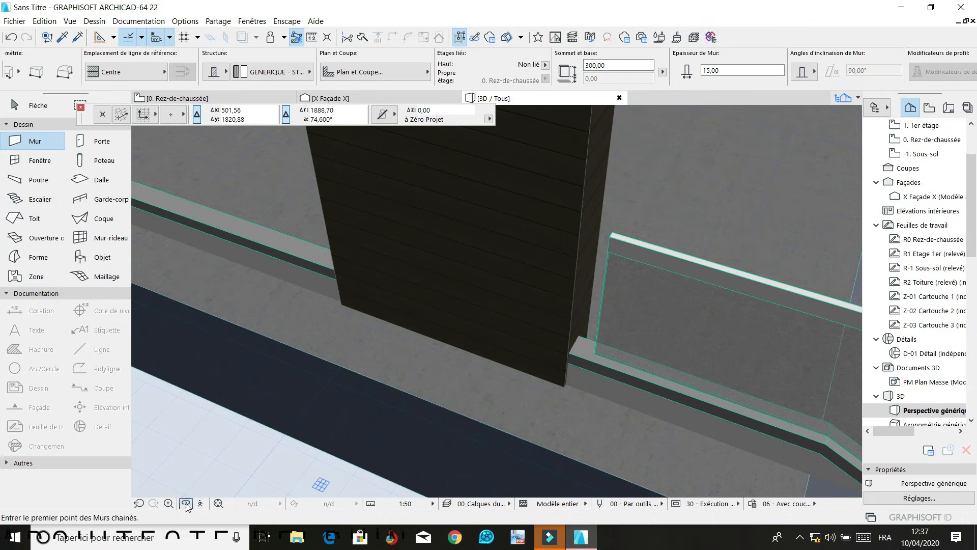
Select the outer stair railing's glass panel where it ends beside the dark plank-finished wall
left_click(182, 505)
left_click_drag(416, 359, 625, 204)
left_click(186, 506)
scroll(588, 259, "up", 3)
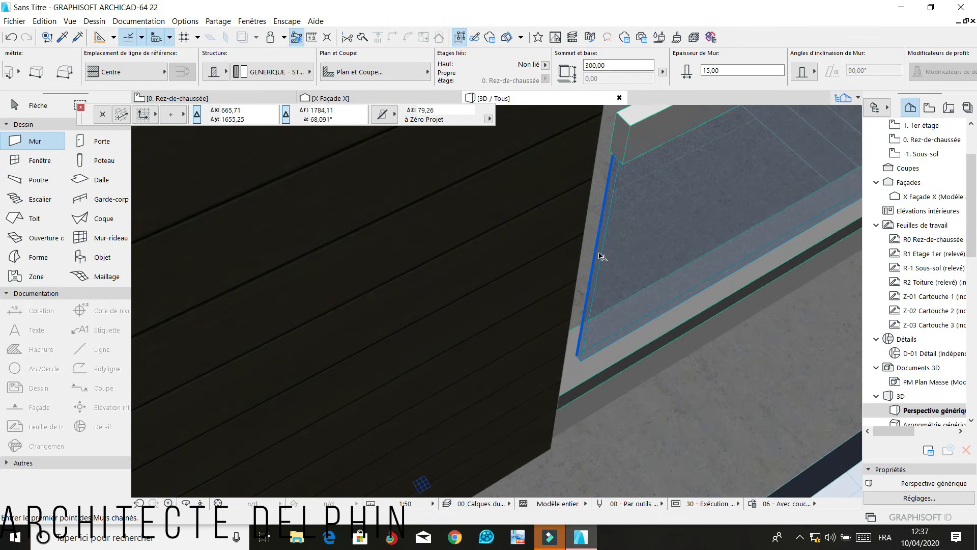
left_click(602, 256)
scroll(601, 251, "up", 2)
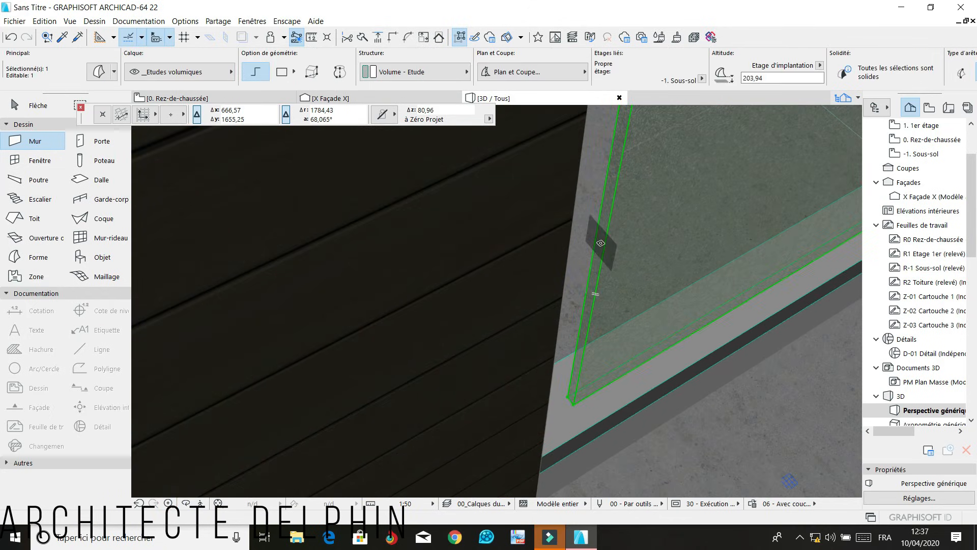
left_click(600, 242)
left_click(694, 321)
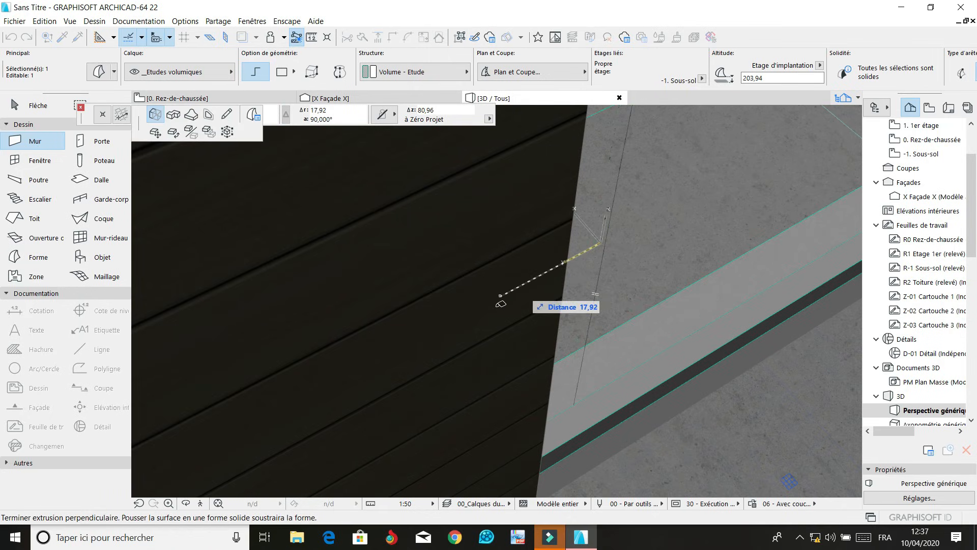
left_click(497, 303)
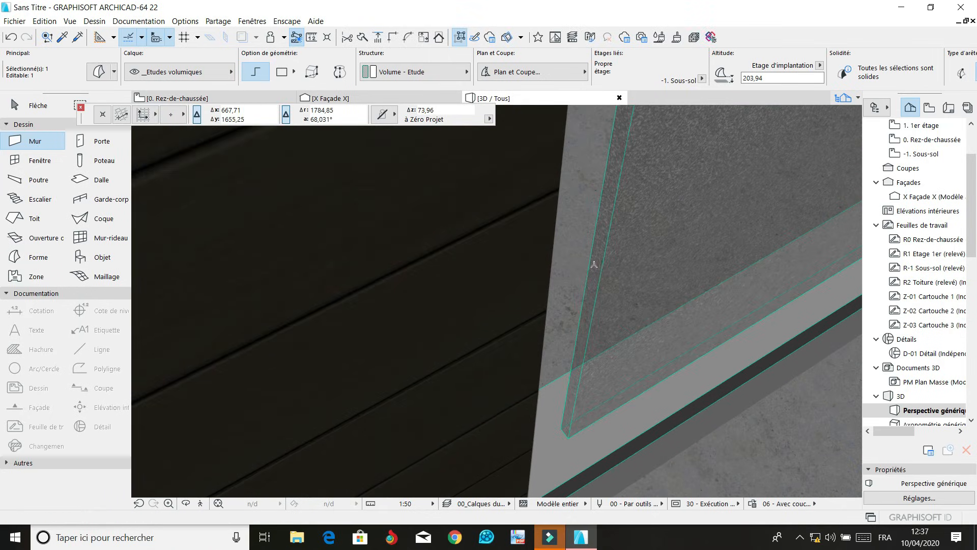
Extrude the end face of the outer railing's glass panel along the terrace edge to the brown wall
left_click(588, 266)
left_click(684, 346)
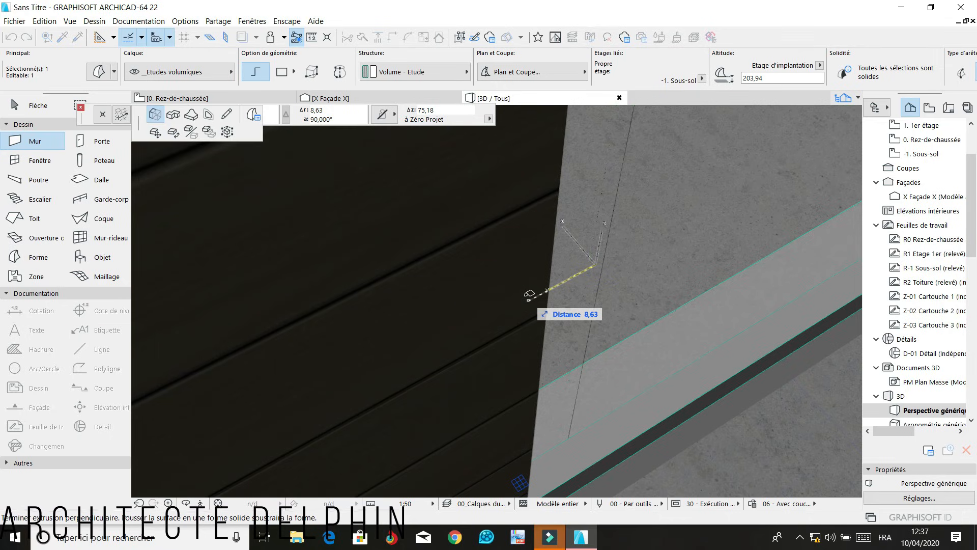
scroll(589, 239, "down", 6)
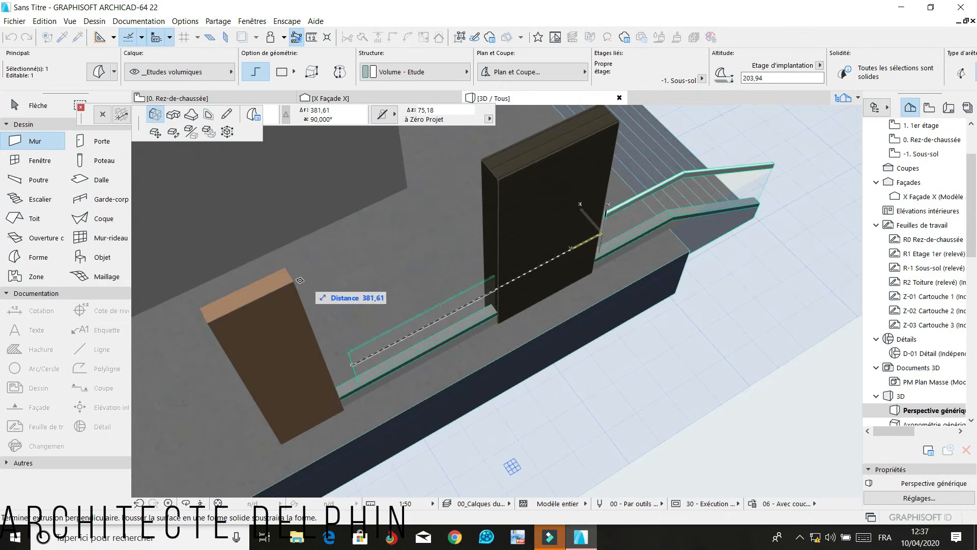
left_click(601, 234)
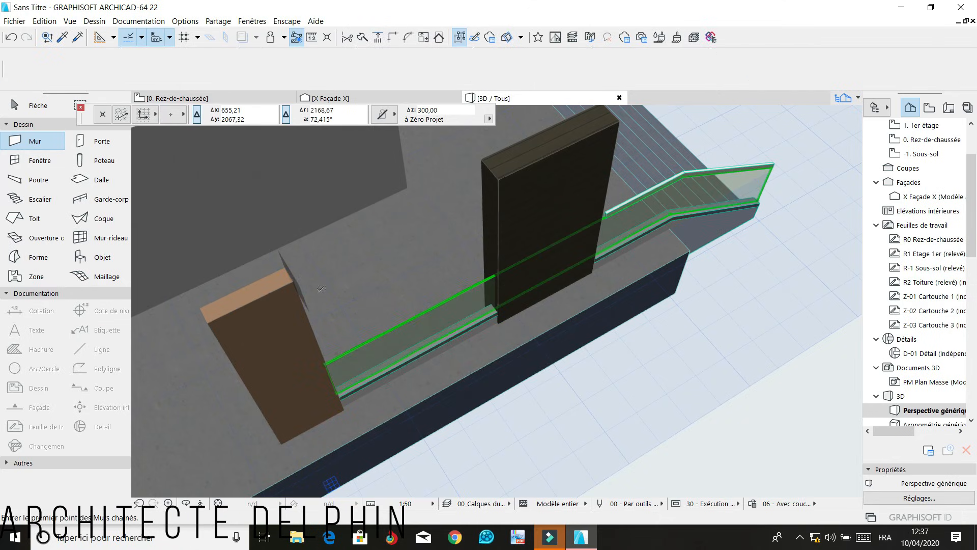
key("Escape")
Extrude the end face of the outer railing's handrail along the terrace edge to the brown wall
scroll(568, 181, "up", 5)
scroll(568, 180, "up", 6)
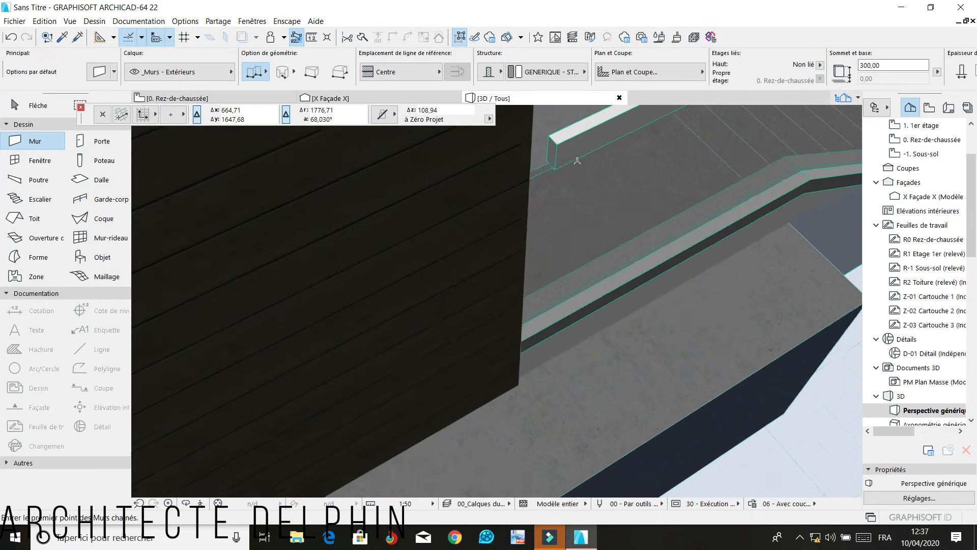
left_click(547, 148, "shift")
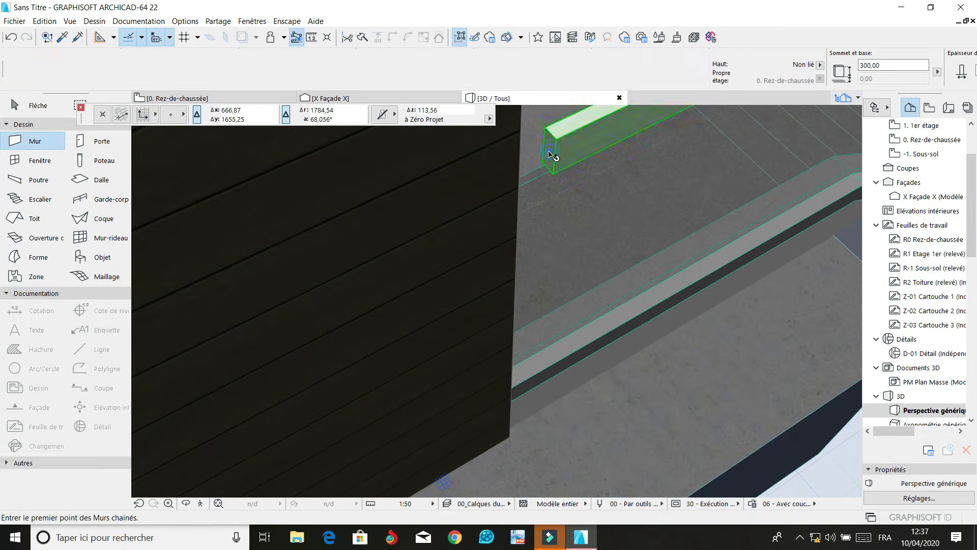
left_click(549, 149)
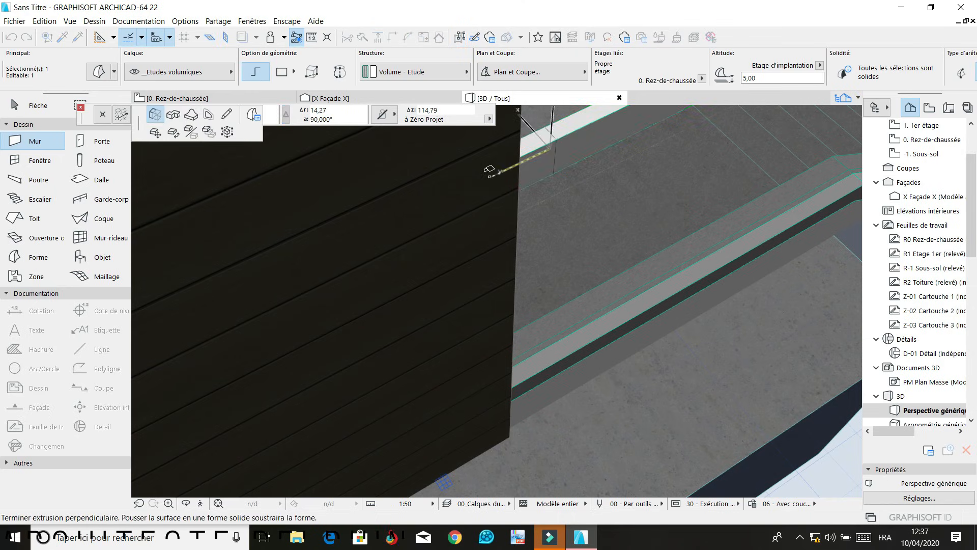
scroll(495, 164, "down", 5)
scroll(494, 165, "down", 4)
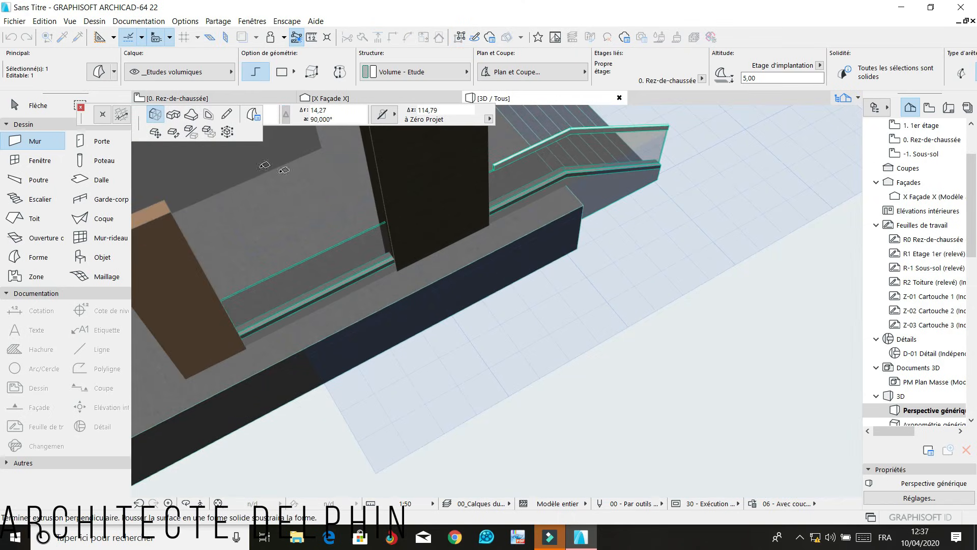
left_click(170, 211)
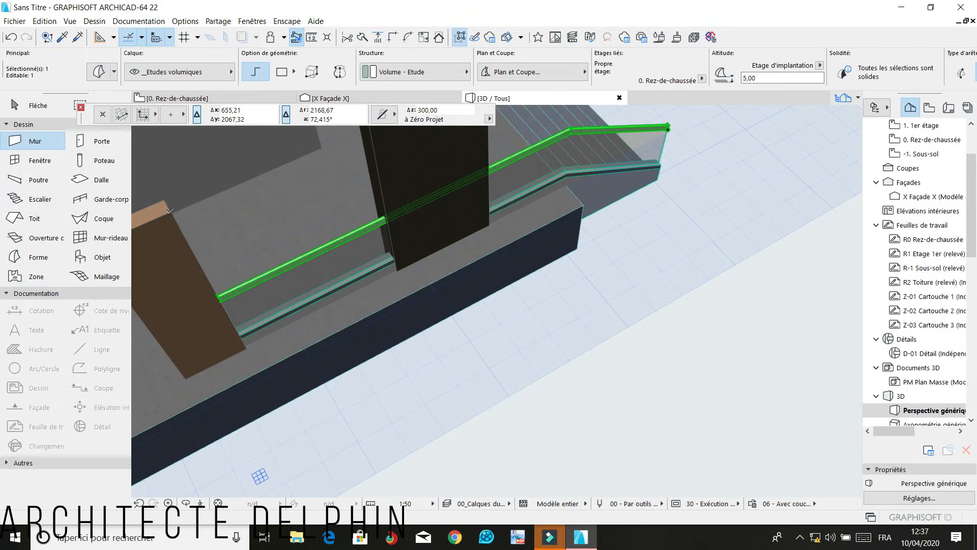
key("Escape")
In the Rez-de-chaussée floor plan, move the short thick wall 1.53 along the railing, aligning its end with the inner face of the house's front wall
scroll(424, 192, "up", 1)
left_click(199, 95)
scroll(557, 223, "up", 5)
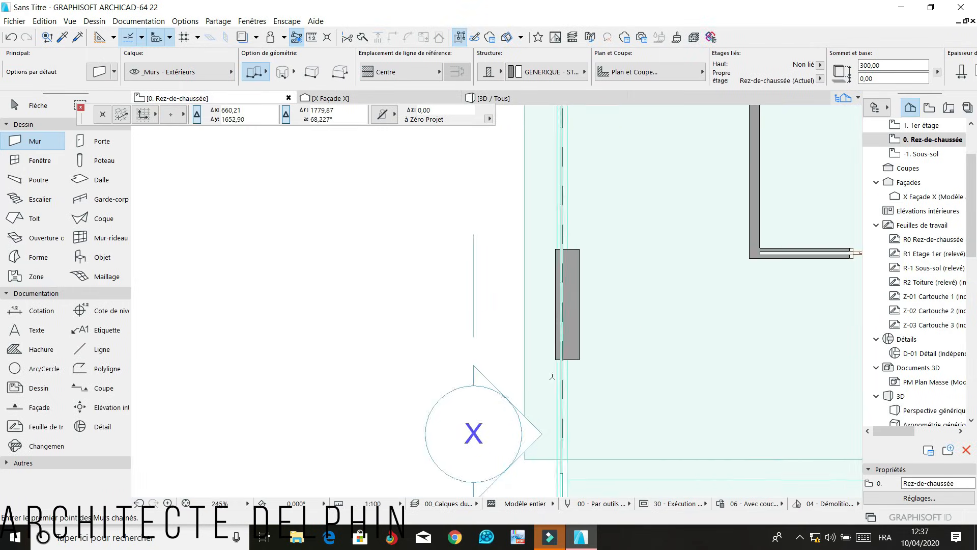
left_click(572, 291, "shift")
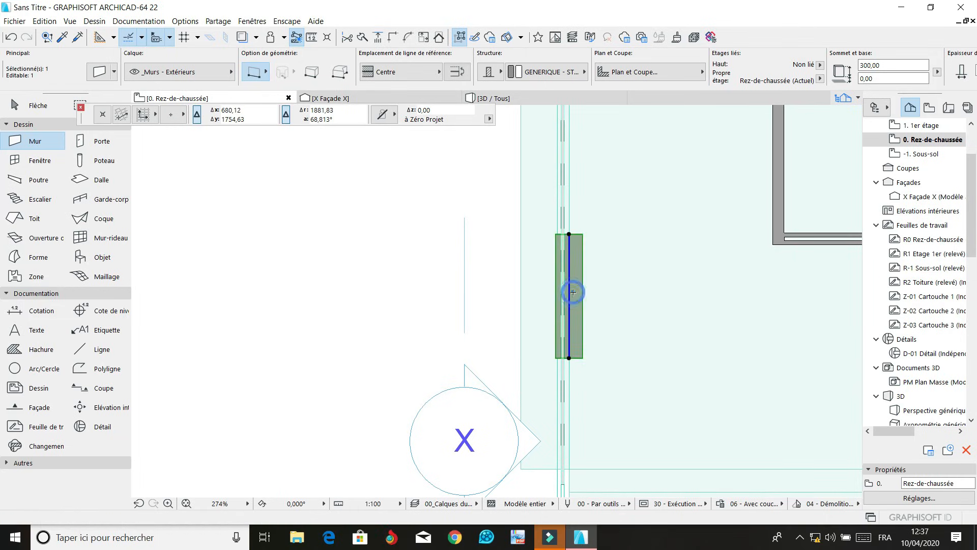
key("ctrl+d")
left_click(582, 235)
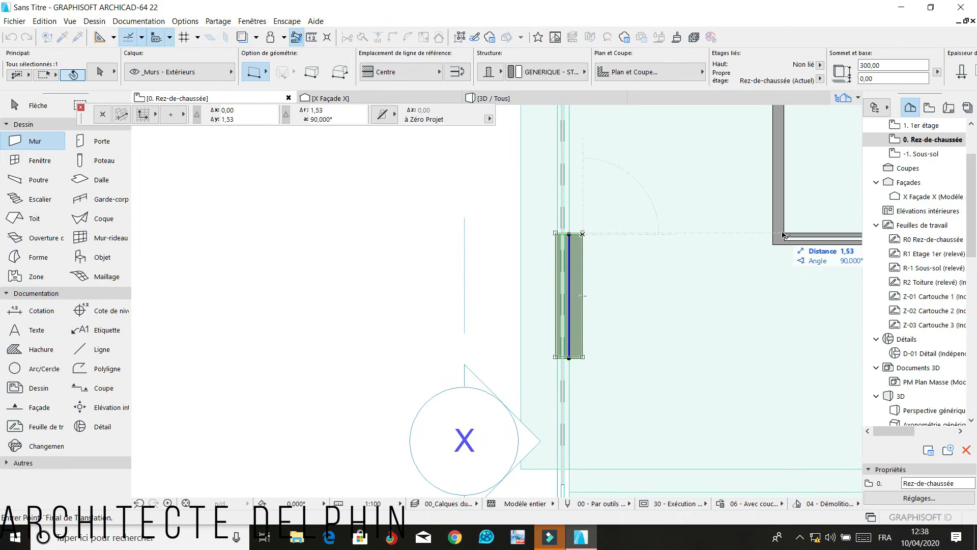
left_click(784, 235)
key("Escape")
Examine the two short terrace walls, the extended glass railing and the entrance stairs in 3D from several angles
scroll(527, 250, "down", 3)
scroll(532, 249, "down", 5)
left_click(498, 98)
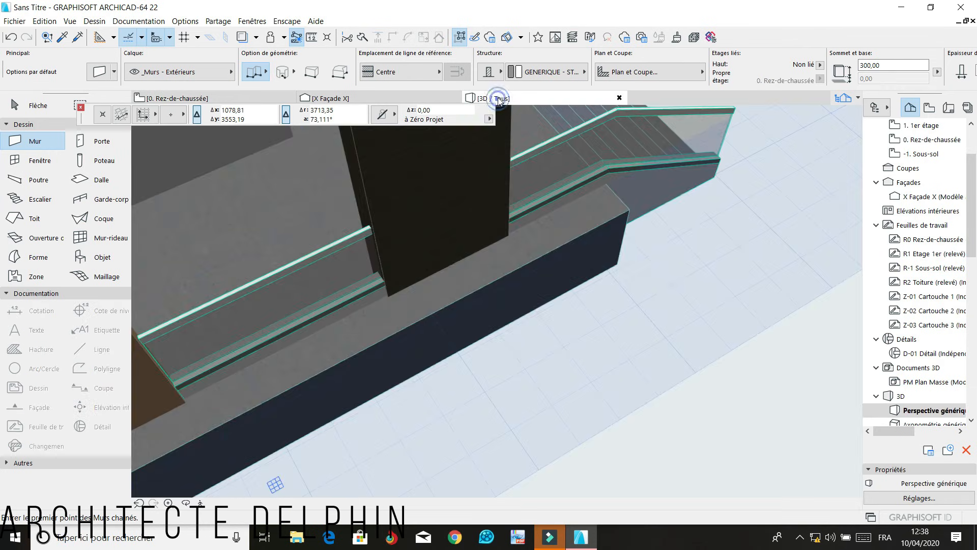
scroll(646, 254, "down", 3)
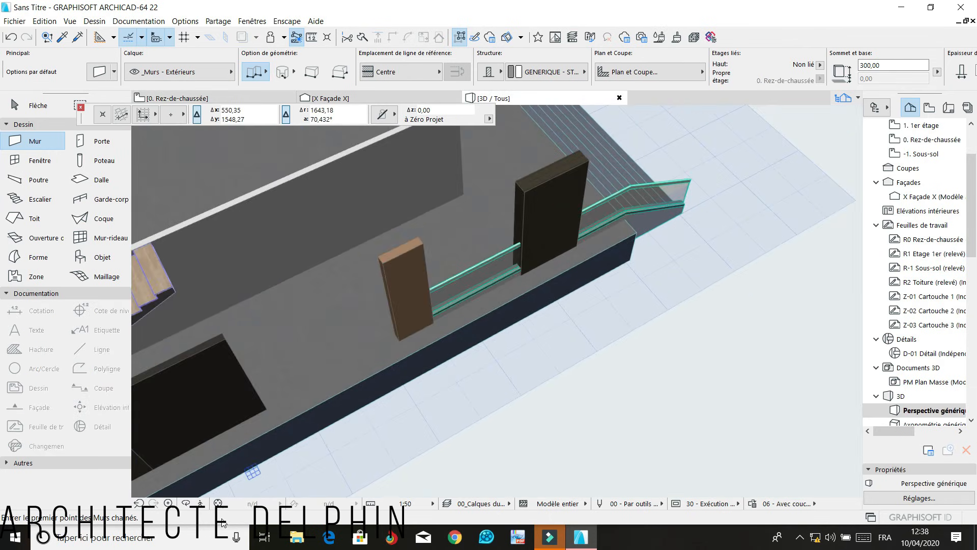
left_click(187, 504)
left_click_drag(665, 349, 655, 326)
scroll(397, 269, "down", 3)
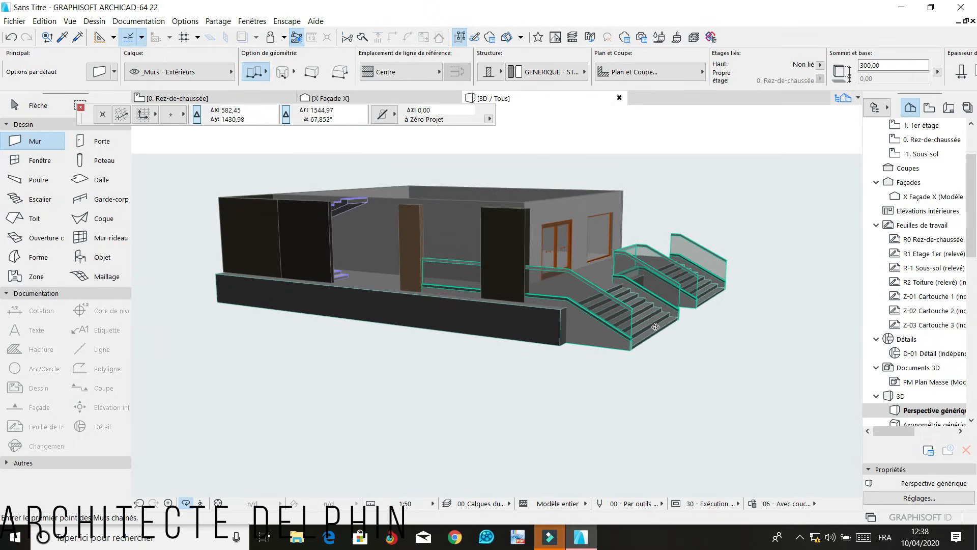
left_click_drag(518, 305, 643, 319)
left_click_drag(496, 316, 599, 313)
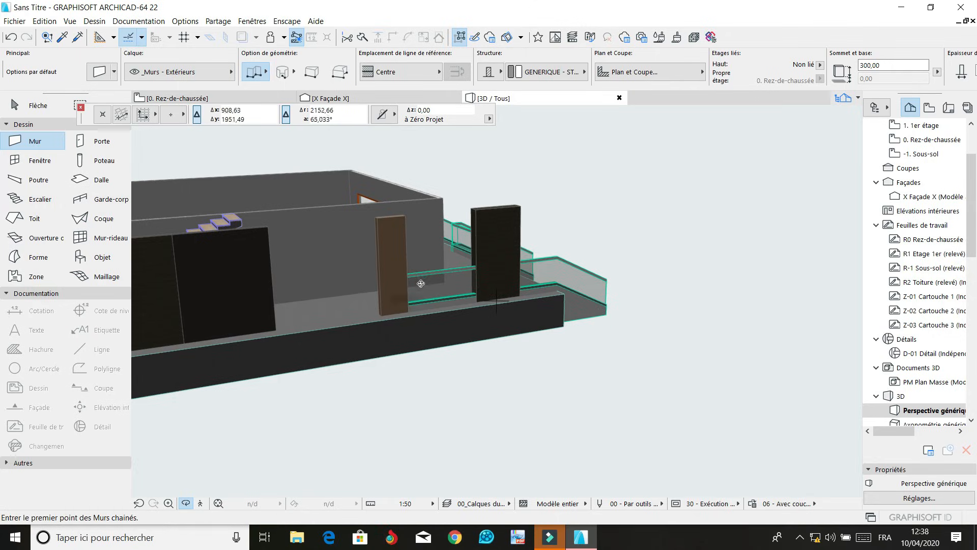
left_click_drag(365, 319, 252, 311)
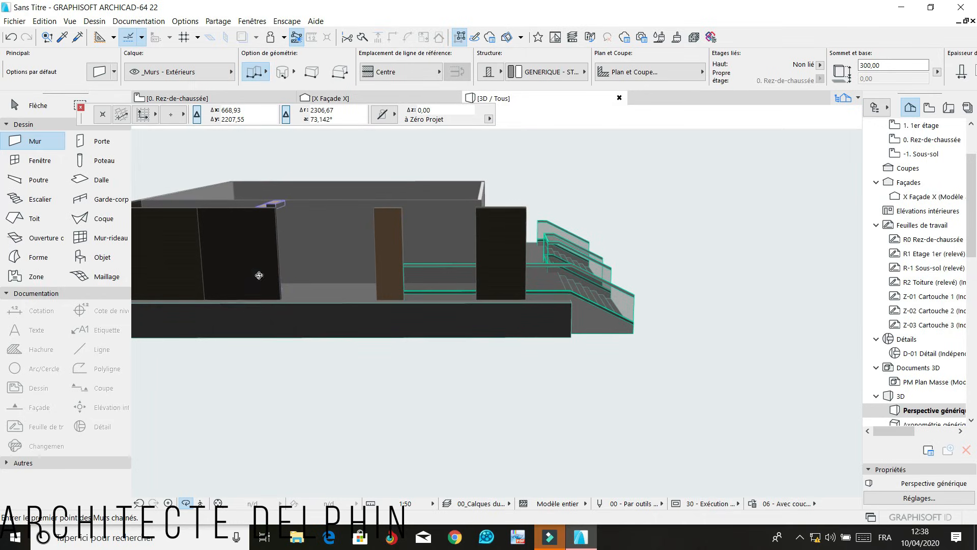
In the Rez-de-chaussée floor plan, lengthen the X façade marker's line along the terrace until it reaches alongside the interior staircase
left_click(203, 97)
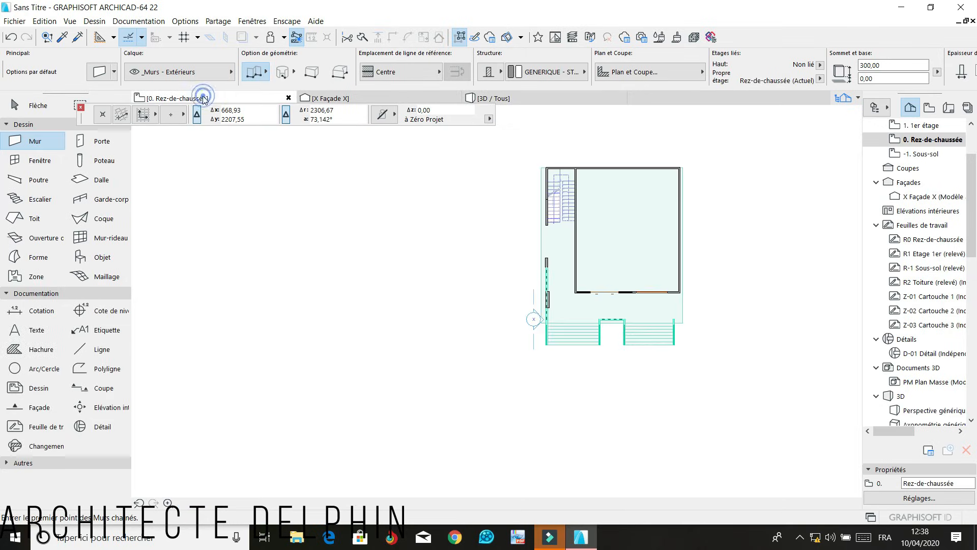
left_click(533, 305, "shift")
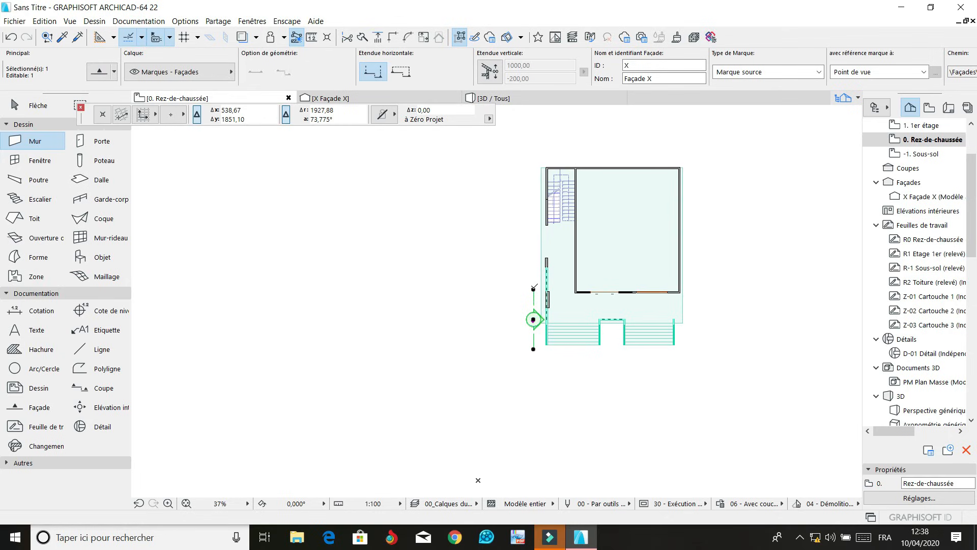
left_click(533, 288)
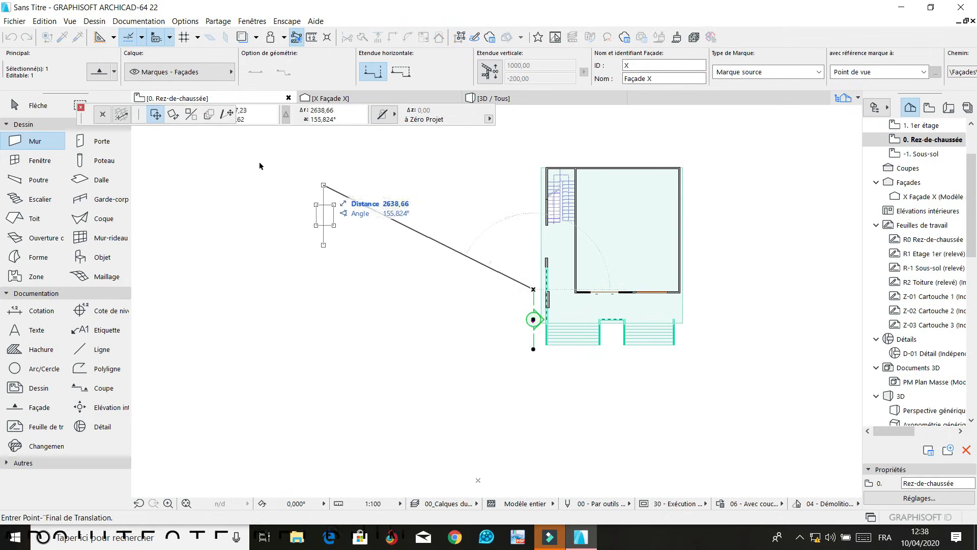
left_click(495, 198)
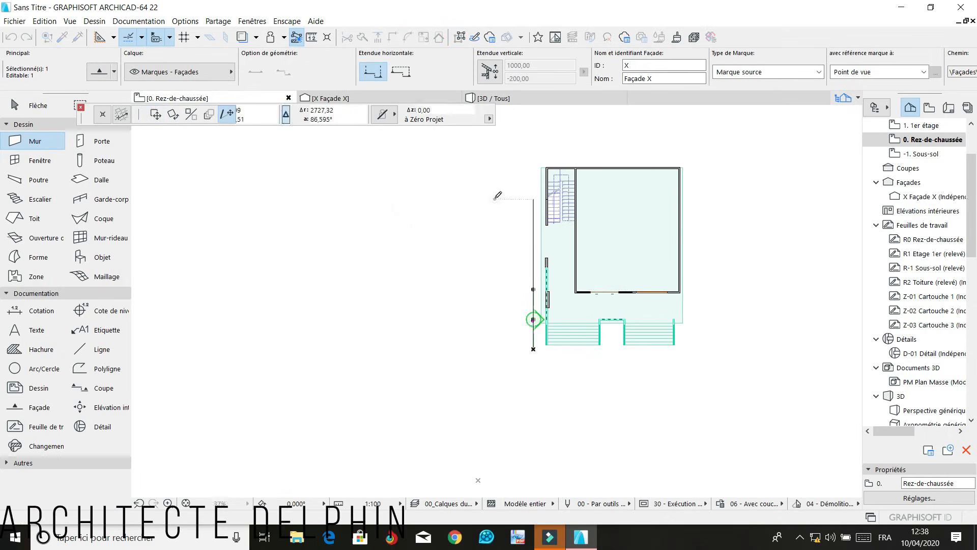
left_click(460, 253)
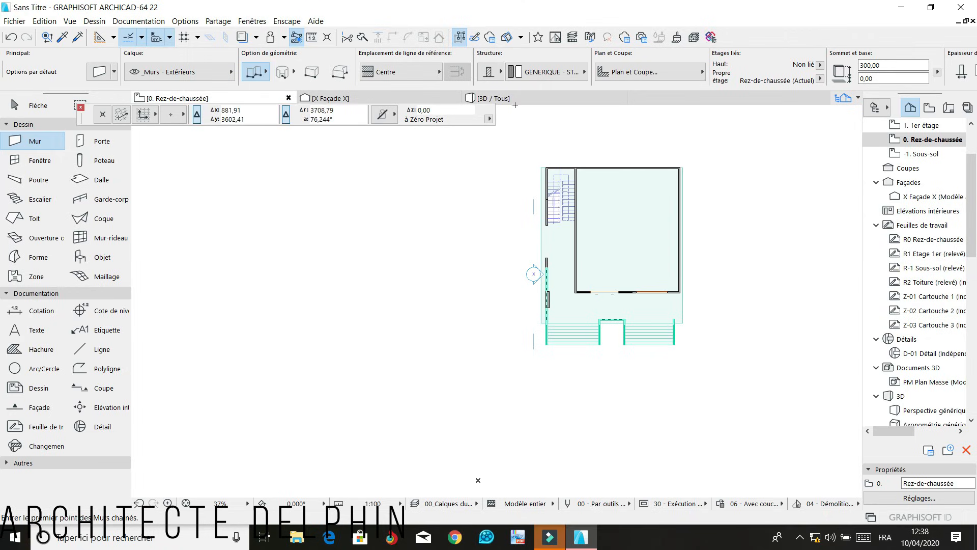
In the X façade view, pick up the settings of the railing's glass panel as defaults for new morphs
left_click(380, 98)
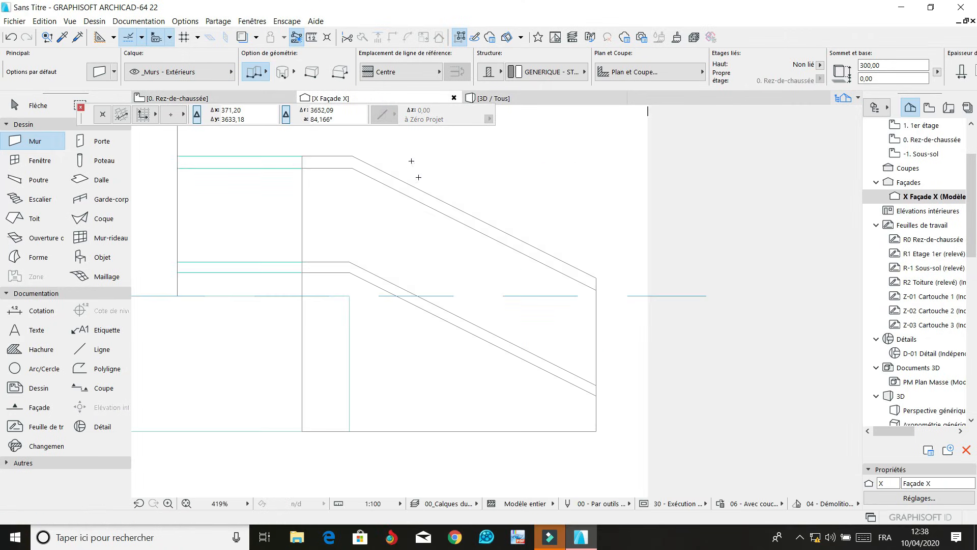
scroll(583, 336, "down", 9)
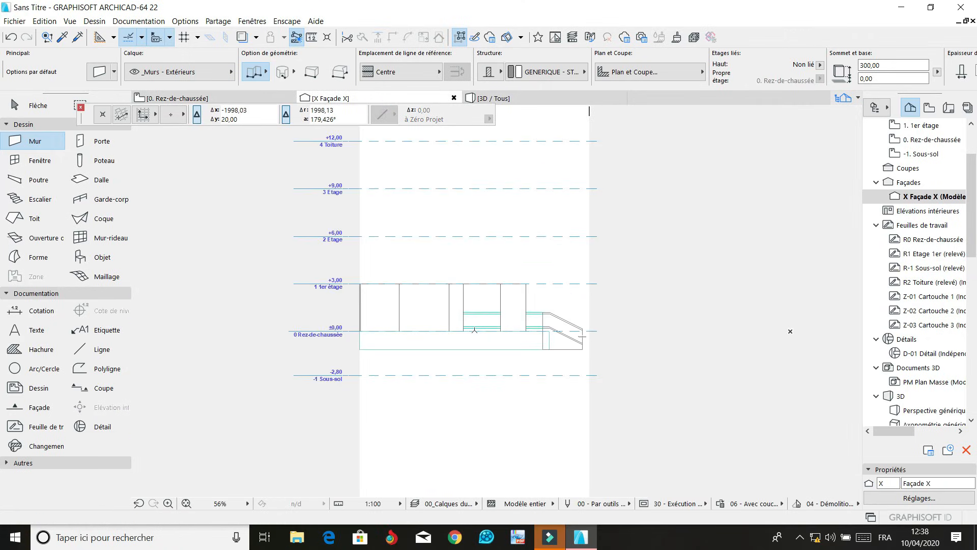
scroll(480, 313, "up", 5)
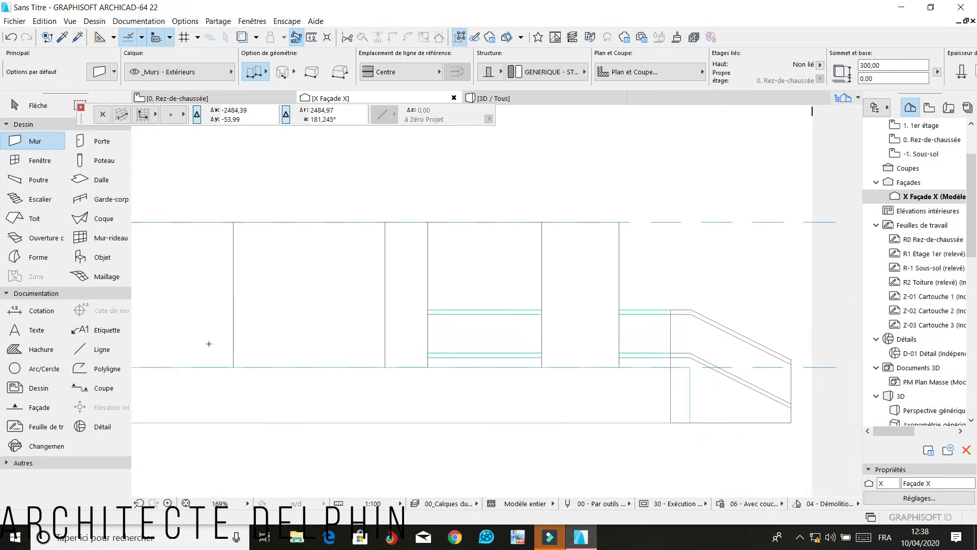
left_click(60, 38)
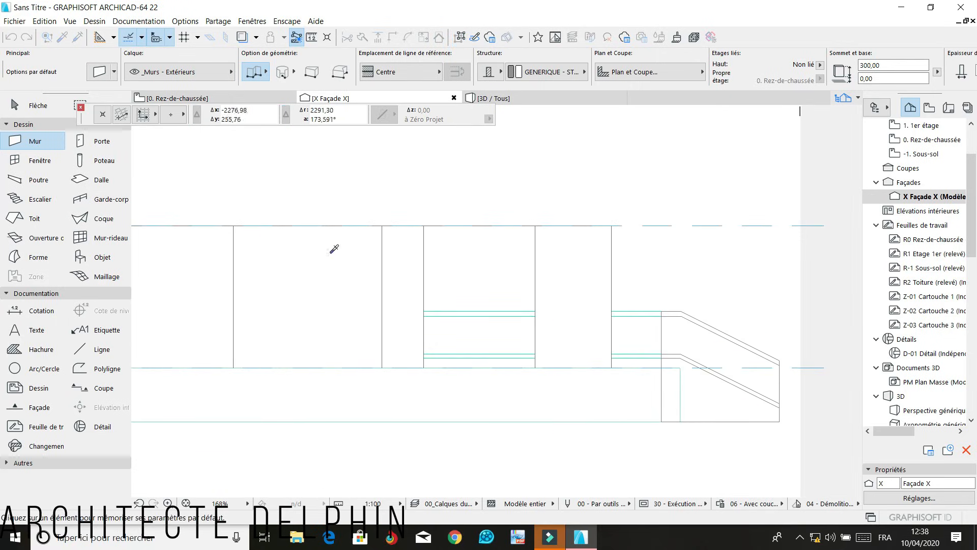
left_click(496, 334)
Draw a rectangular glass morph 314.24 wide and 150 high between the house wall and the brown wall, slightly above the terrace floor
scroll(510, 333, "down", 3)
scroll(579, 325, "up", 2)
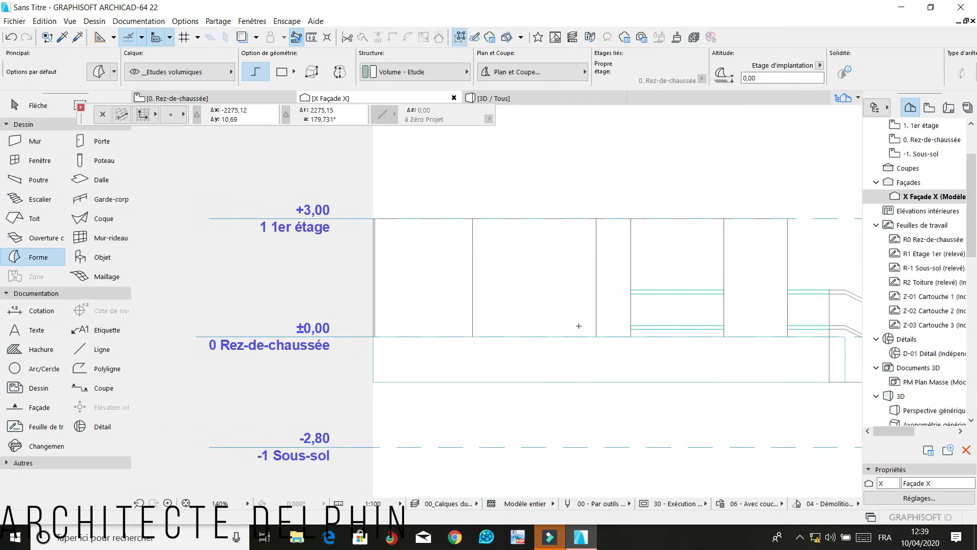
scroll(596, 328, "up", 4)
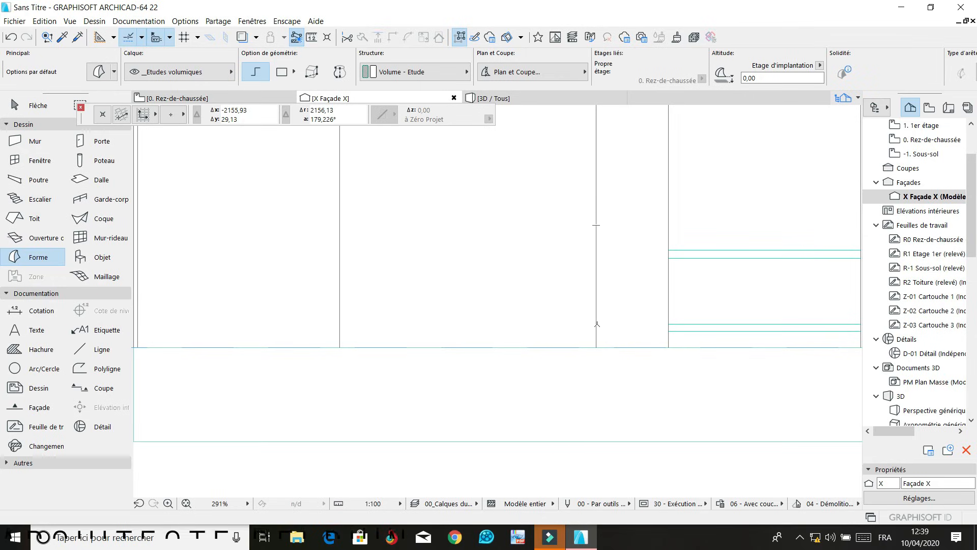
left_click(596, 324)
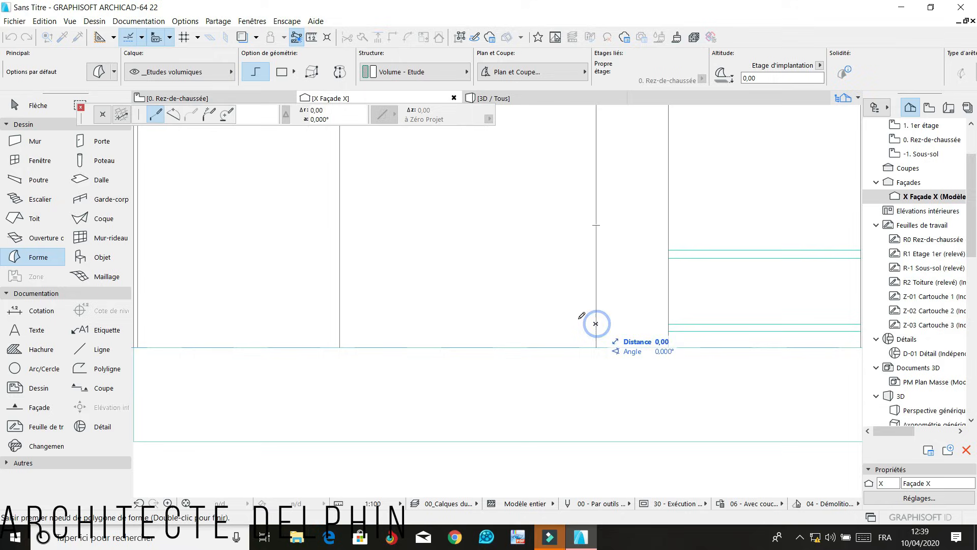
left_click(282, 74)
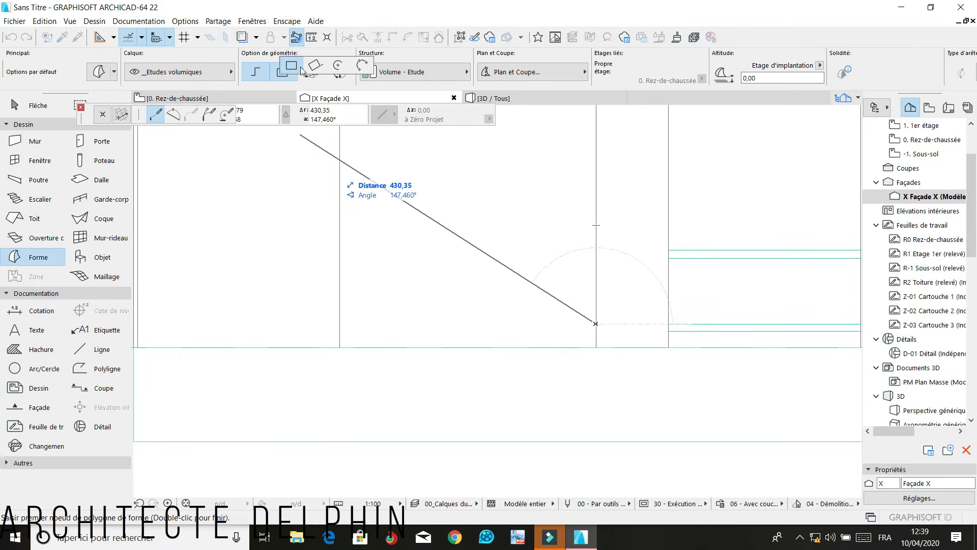
left_click(299, 68)
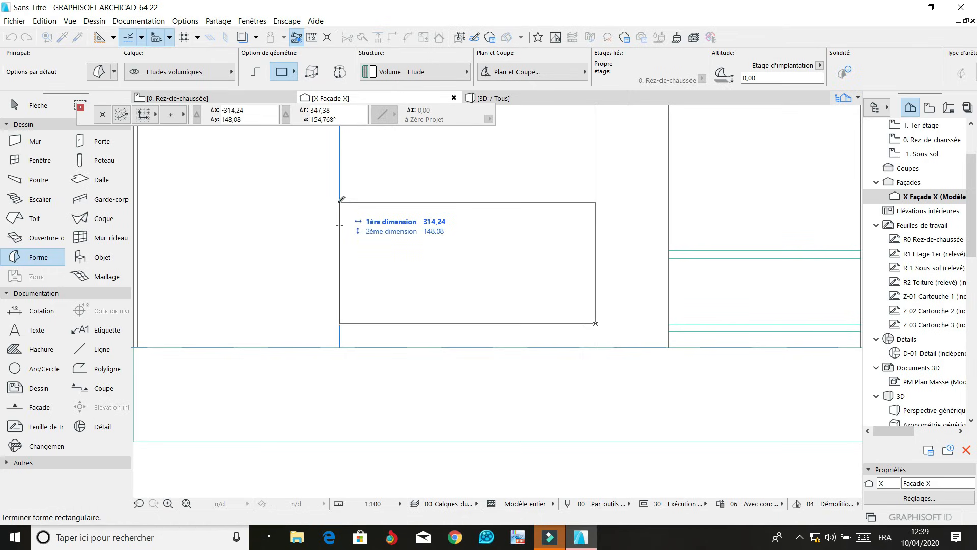
key("Tab")
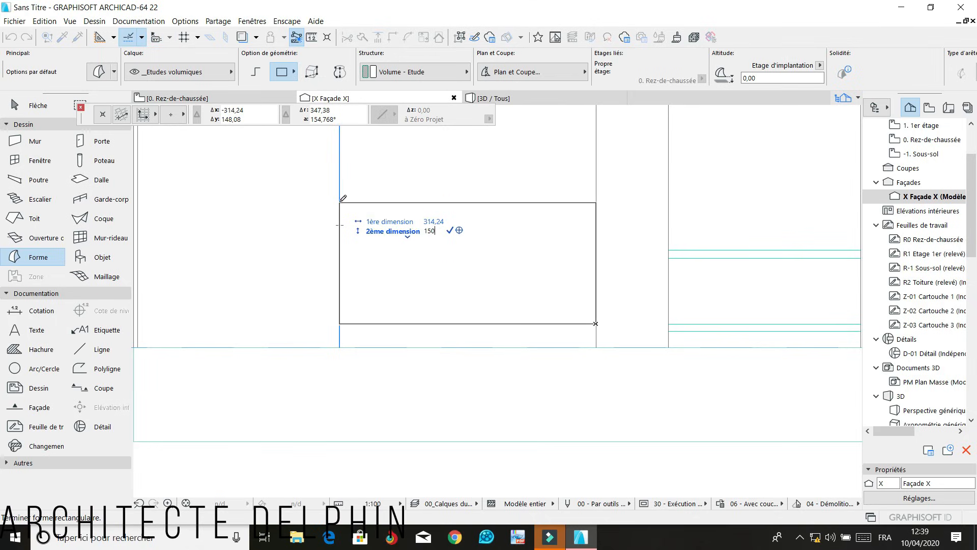
key("Return")
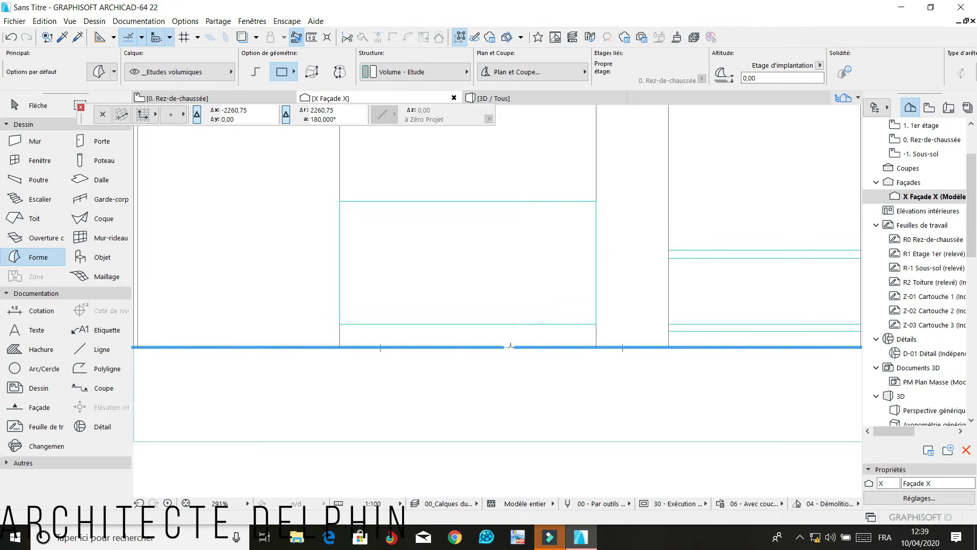
Set the default morph surface to Plastique - Noir and draw a thin 314.24 wide handrail rectangle on top of the new glass panel
left_click(102, 72)
left_click(422, 339)
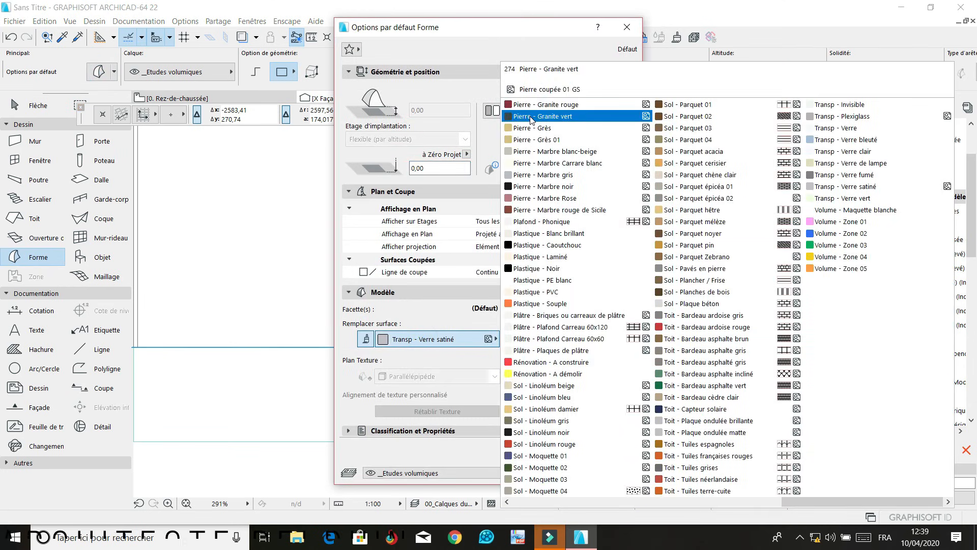
left_click(542, 268)
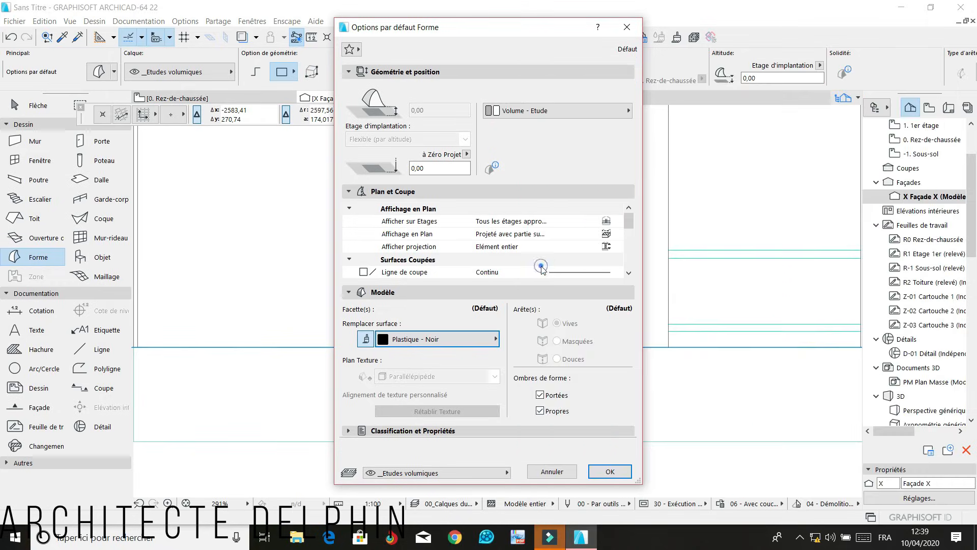
left_click(602, 473)
left_click(596, 201)
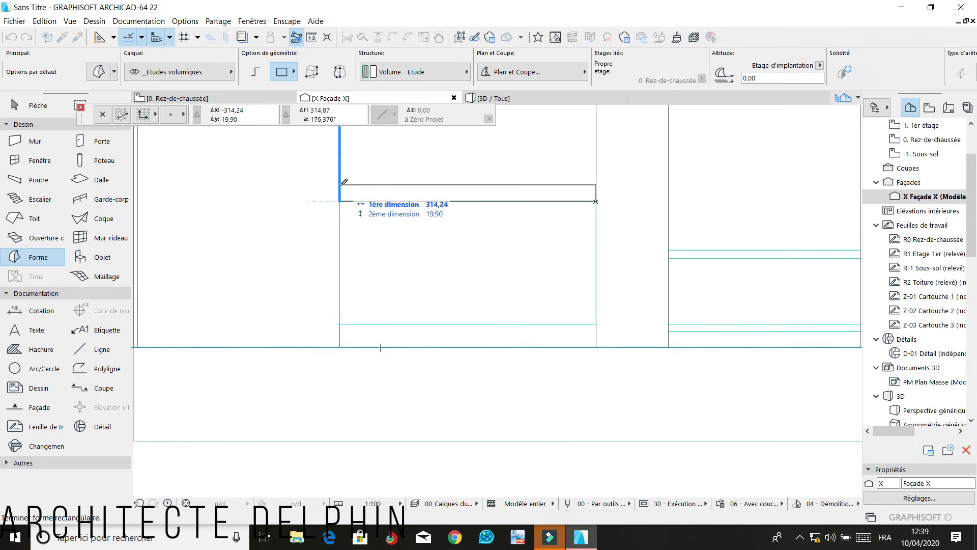
key("Tab")
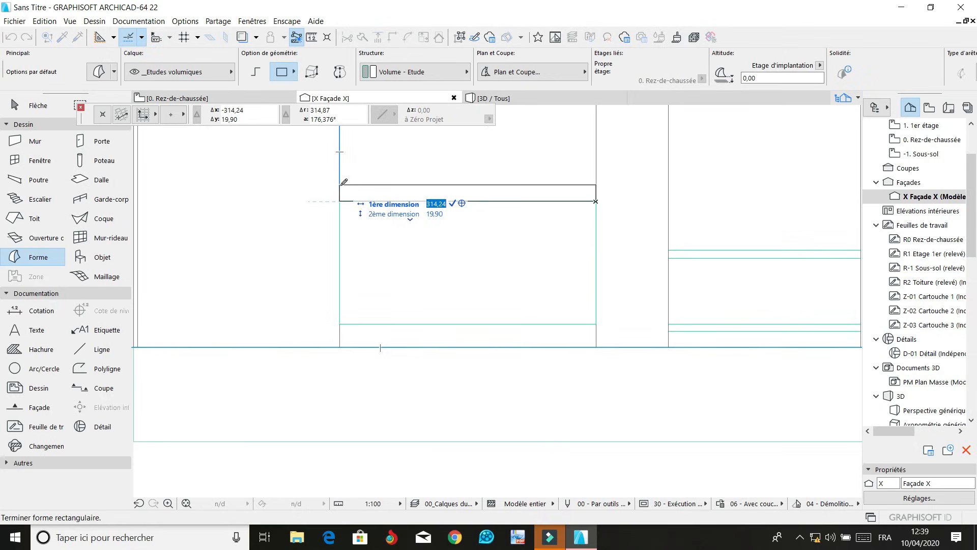
key("Tab")
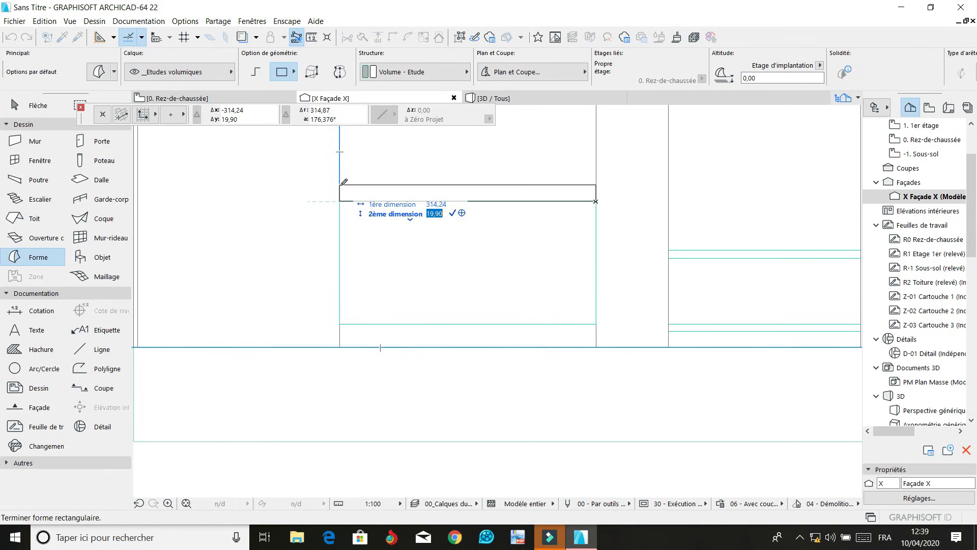
key("Return")
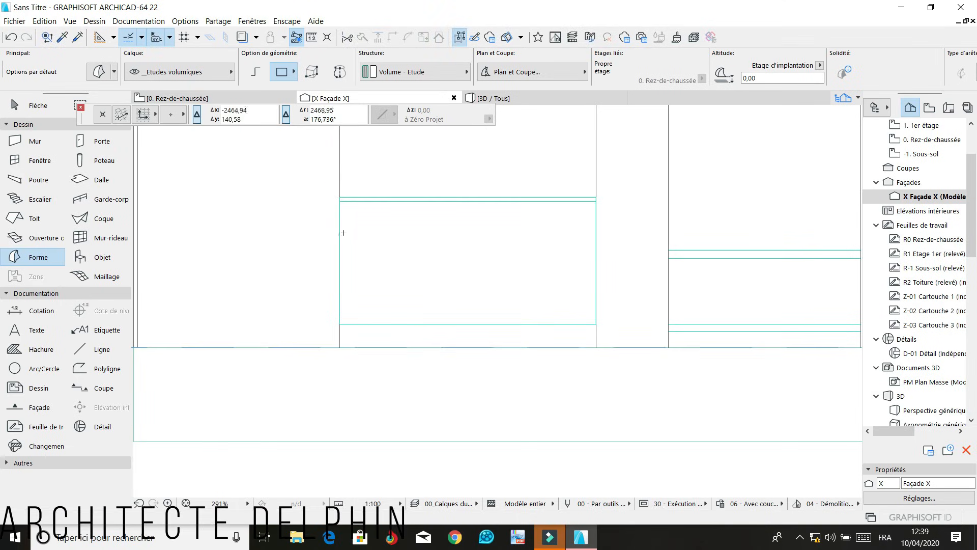
In the Rez-de-chaussée floor plan, move the new glass panel and handrail horizontally from the façade line onto the existing terrace railing's line
left_click(516, 98)
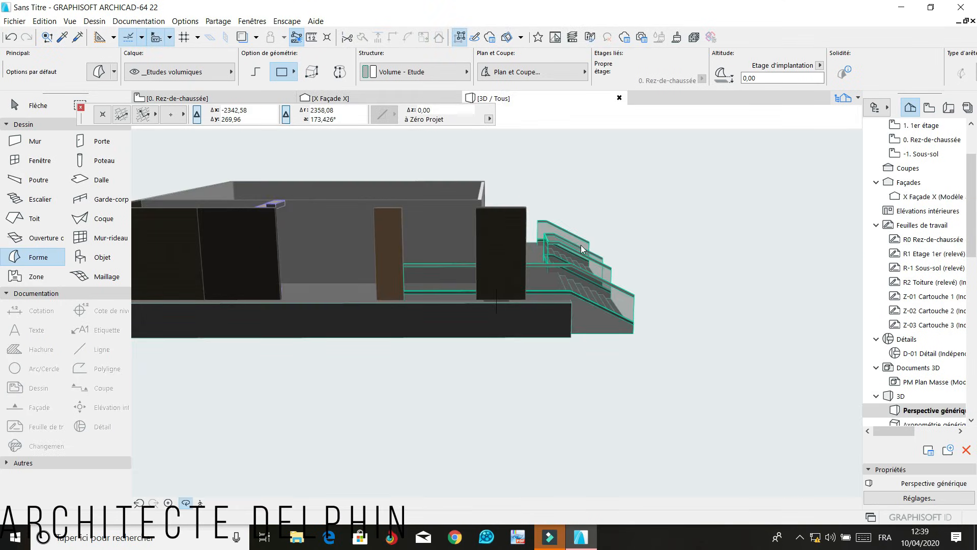
left_click(163, 98)
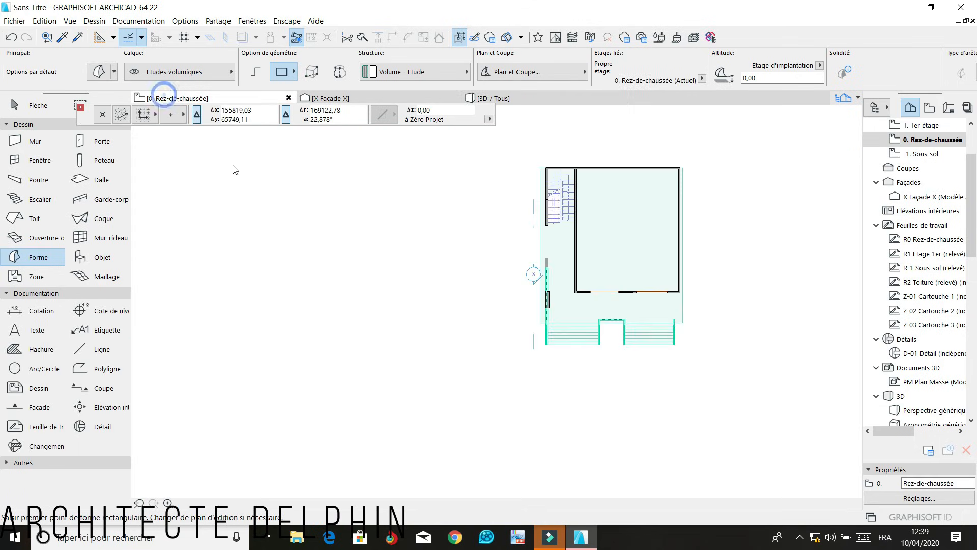
scroll(558, 247, "up", 5)
left_click_drag(451, 158, 479, 289, "shift")
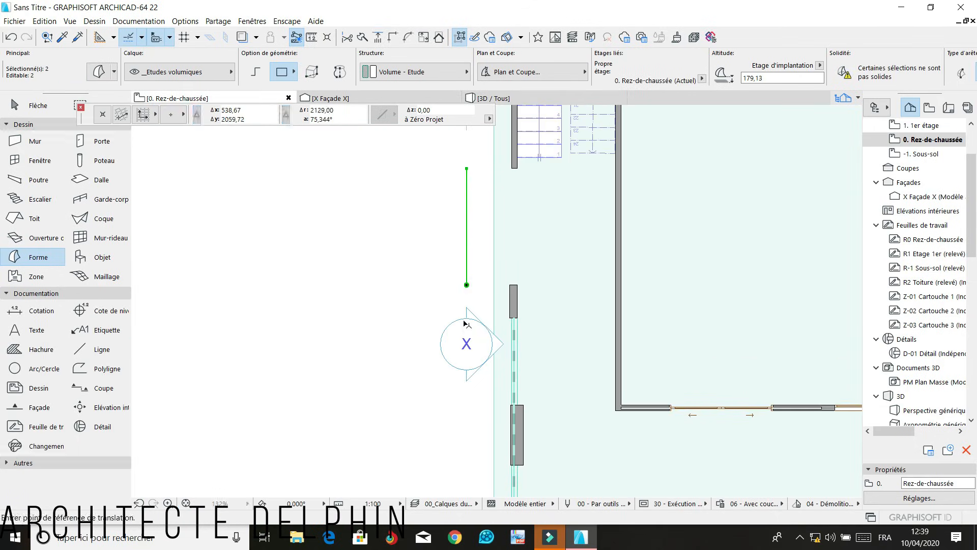
key("ctrl+d")
left_click(466, 168)
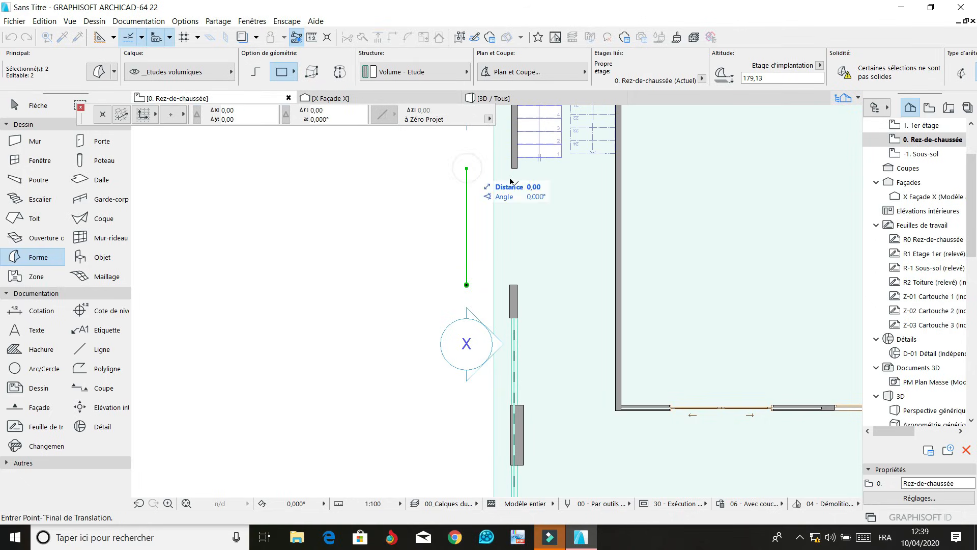
scroll(515, 295, "up", 3)
scroll(516, 305, "up", 2)
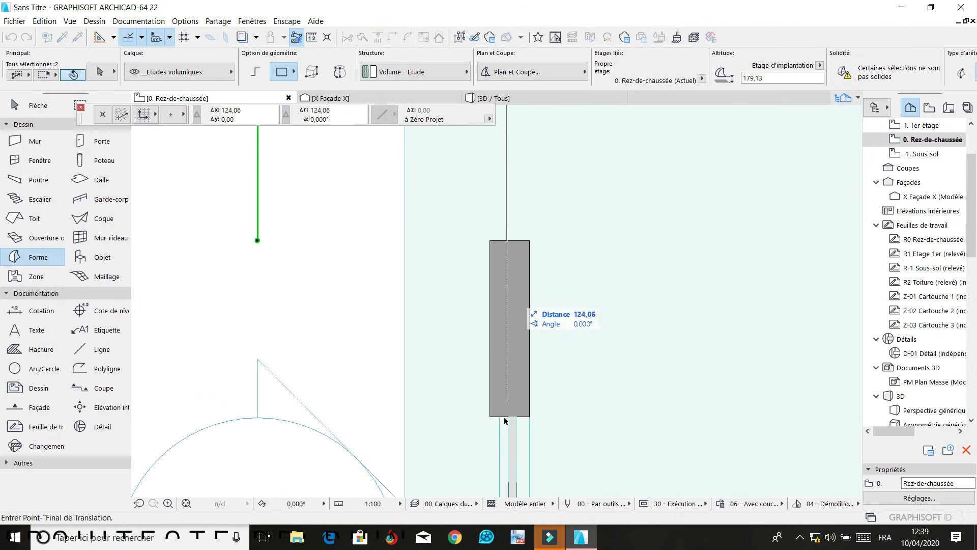
scroll(513, 419, "down", 3)
scroll(520, 410, "up", 2)
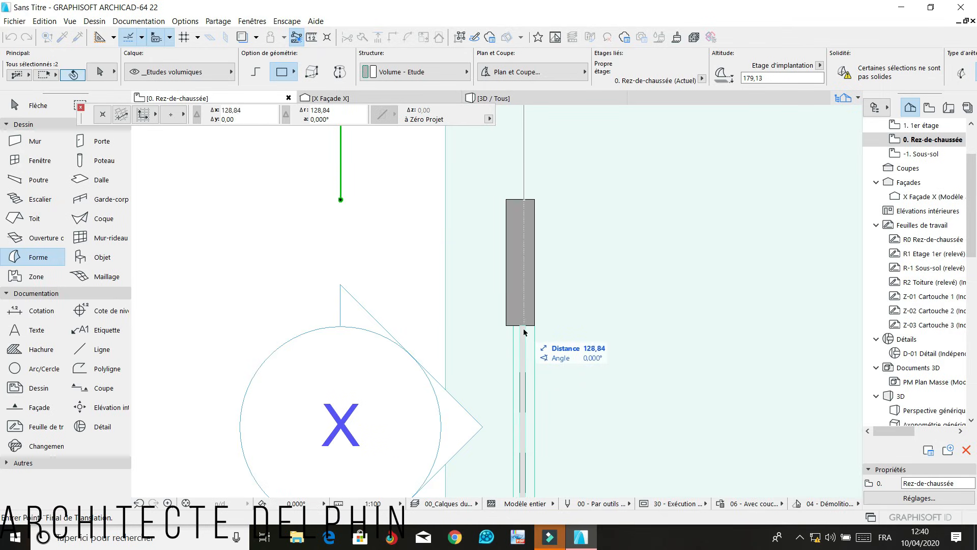
scroll(523, 329, "up", 3)
left_click(529, 330)
In the 3D view, set the thickness of the short brown terrace wall to 15
left_click(496, 98)
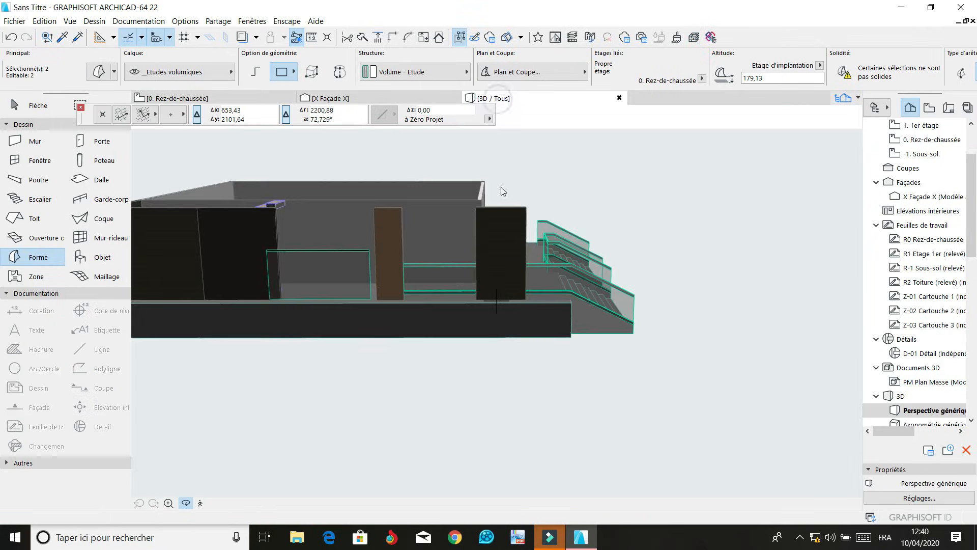
scroll(374, 277, "up", 5)
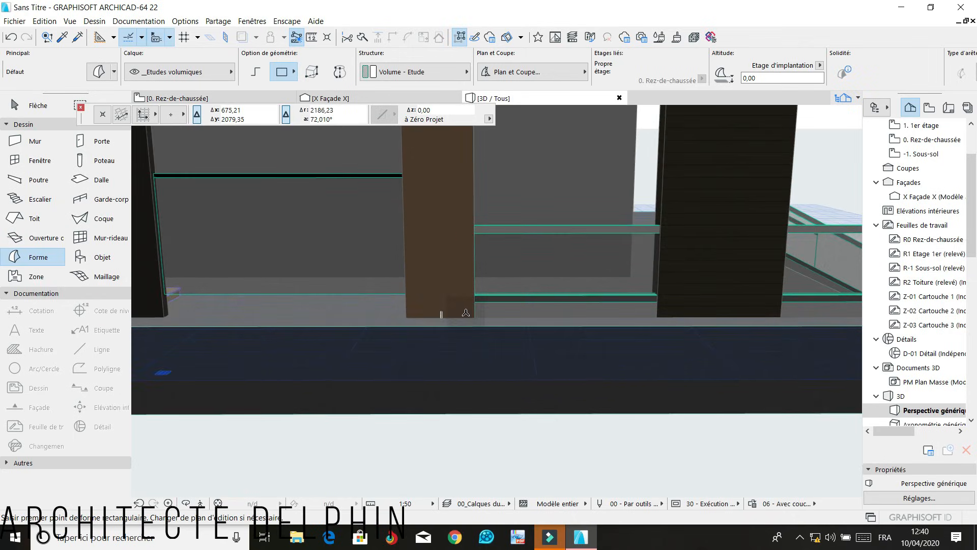
scroll(464, 311, "up", 6)
scroll(476, 314, "down", 5)
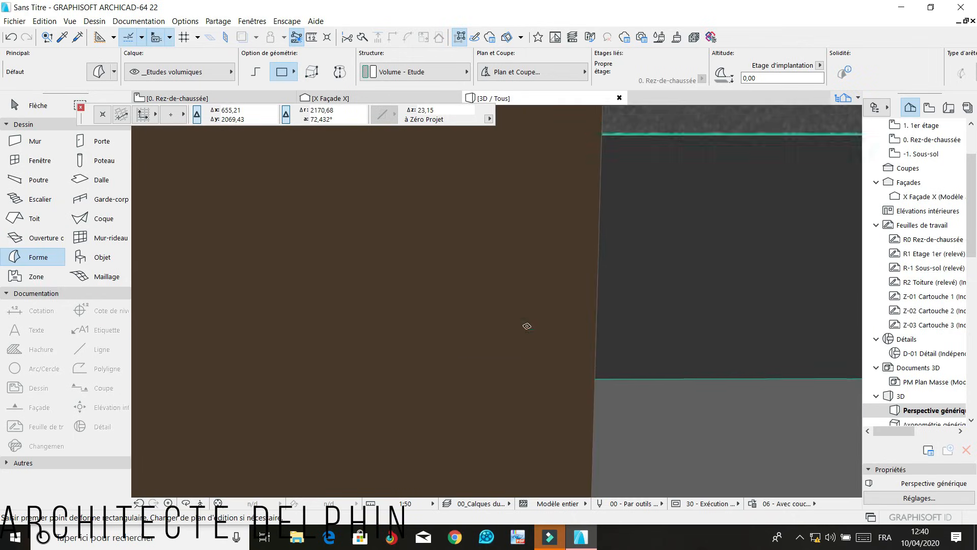
left_click(511, 311, "shift")
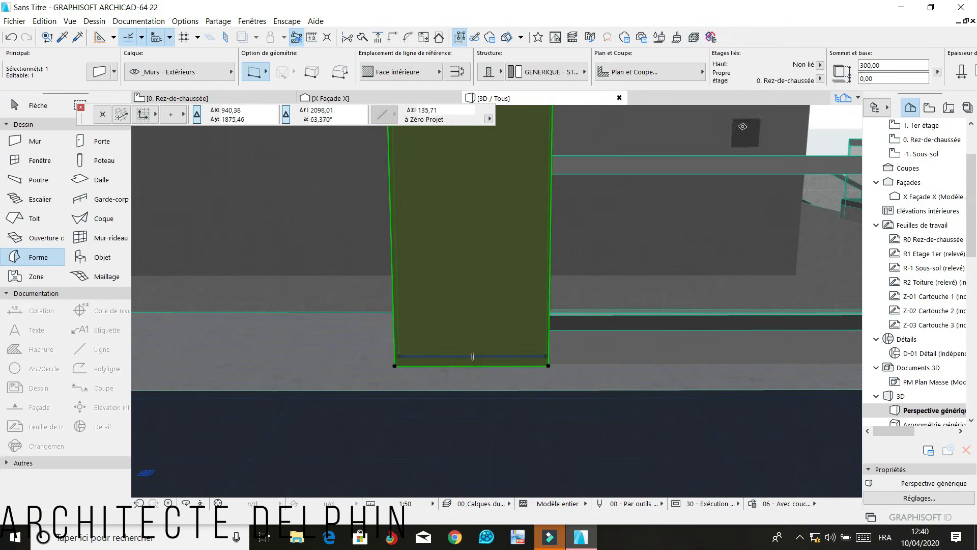
scroll(777, 85, "down", 3)
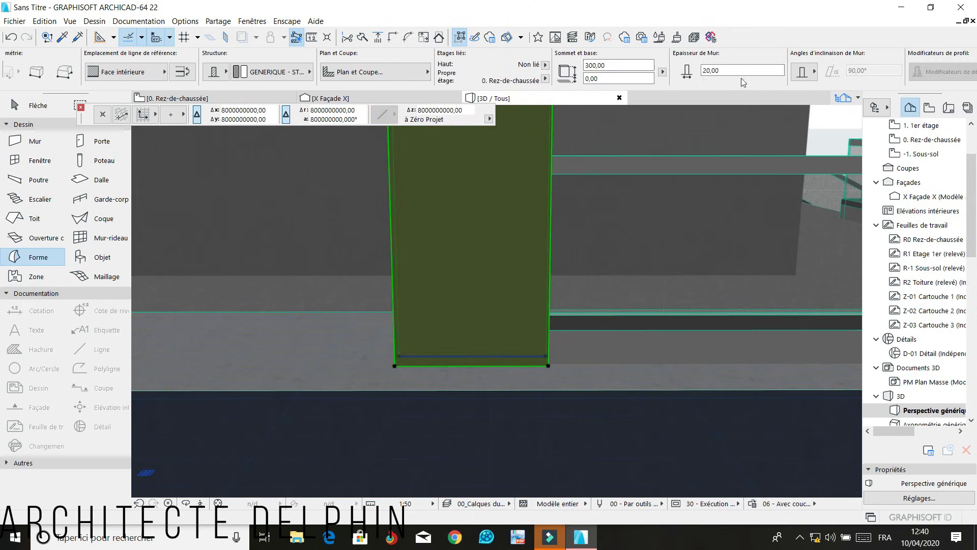
left_click(720, 71)
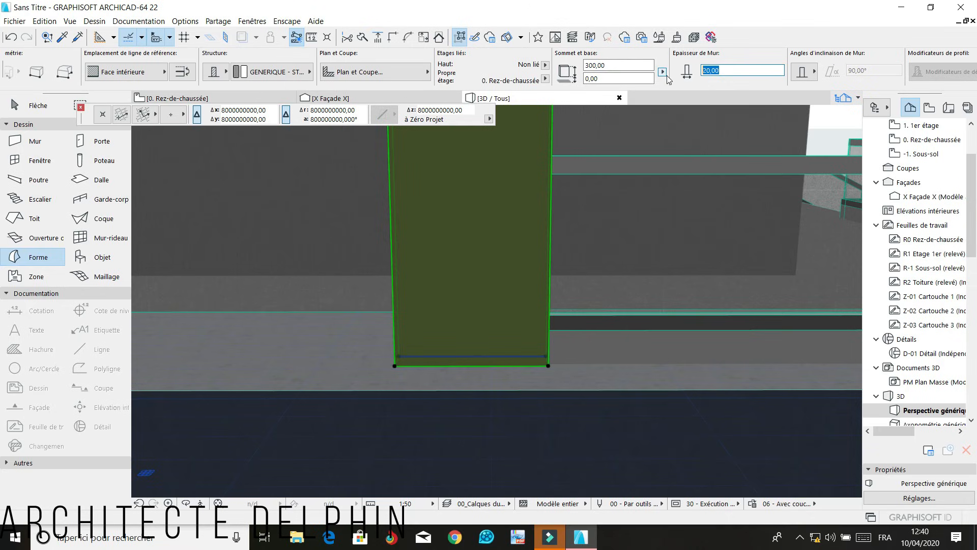
type("1:5")
key("Return")
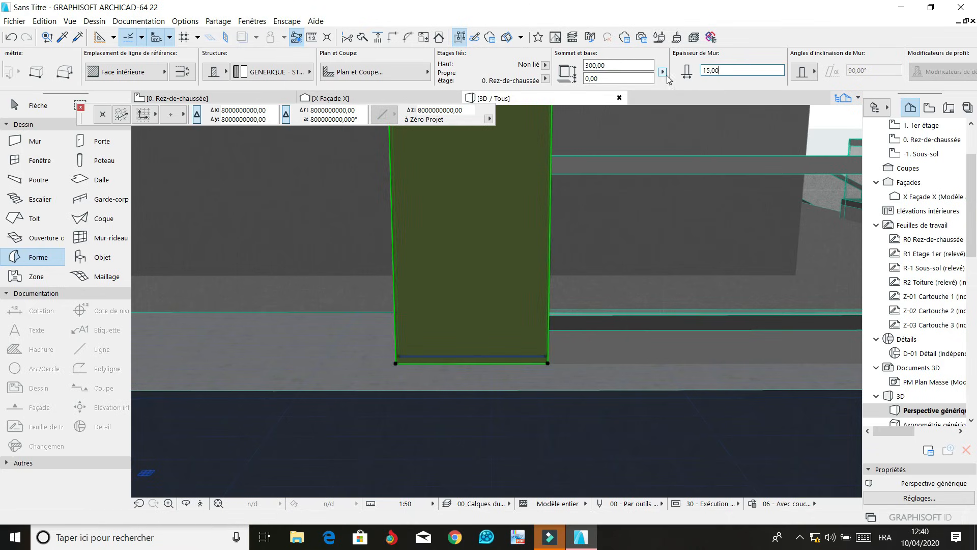
Set the thickness of the short brown terrace wall to 10 to expose the ends of the low railing base beside it
key("Escape")
scroll(560, 334, "up", 4)
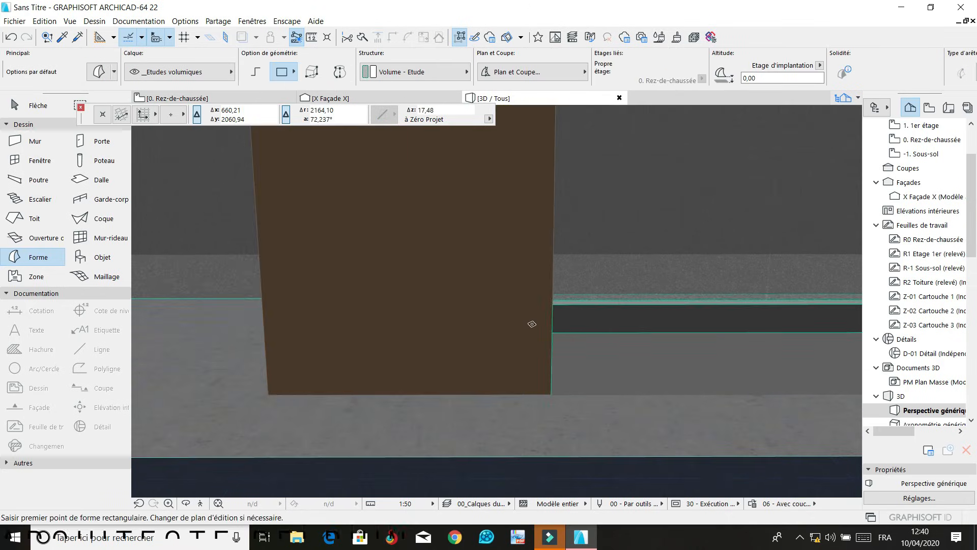
left_click(185, 502)
left_click_drag(438, 376, 590, 397)
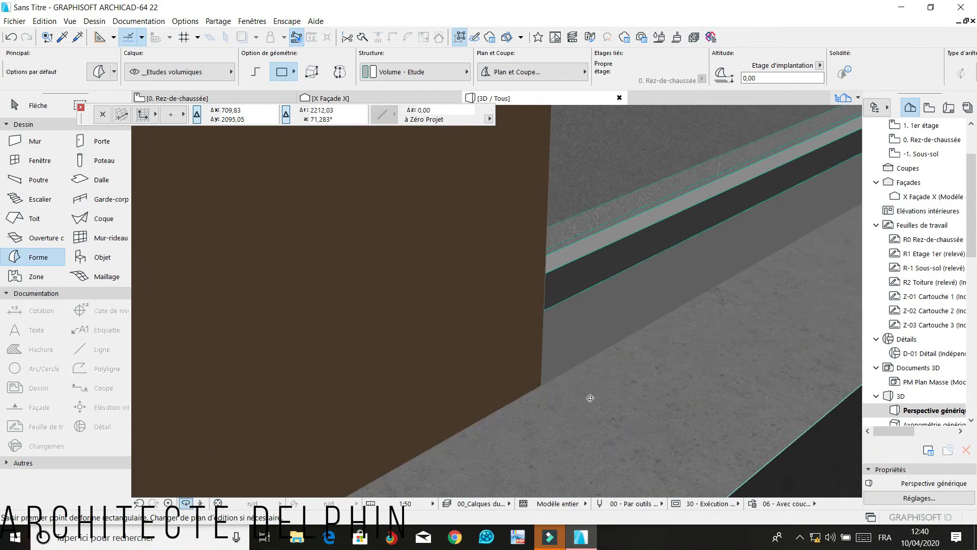
left_click(289, 352)
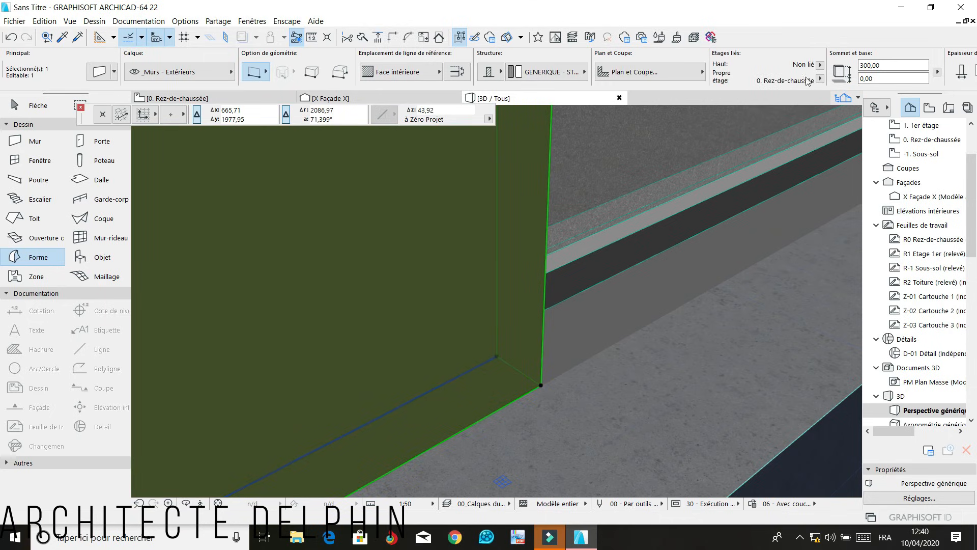
scroll(805, 80, "right", 2)
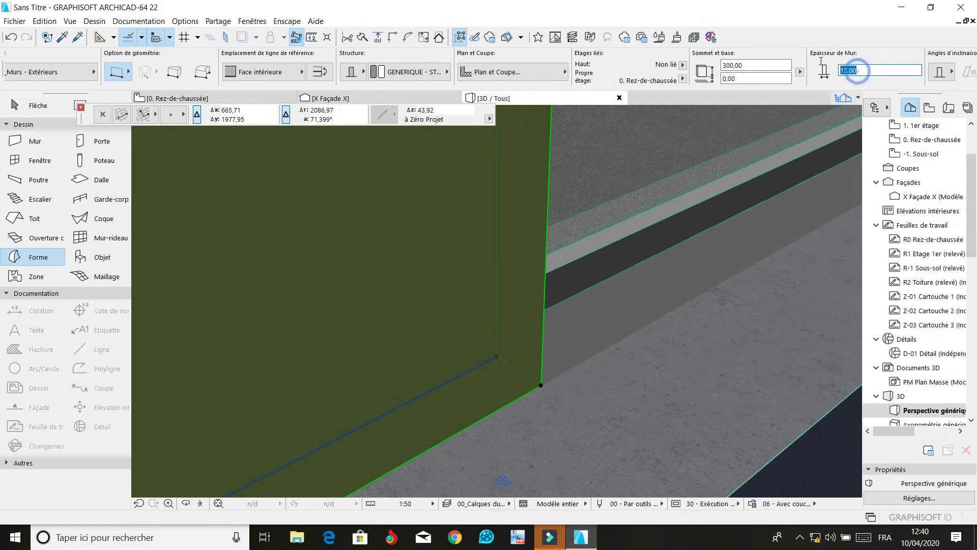
type("10")
key("Return")
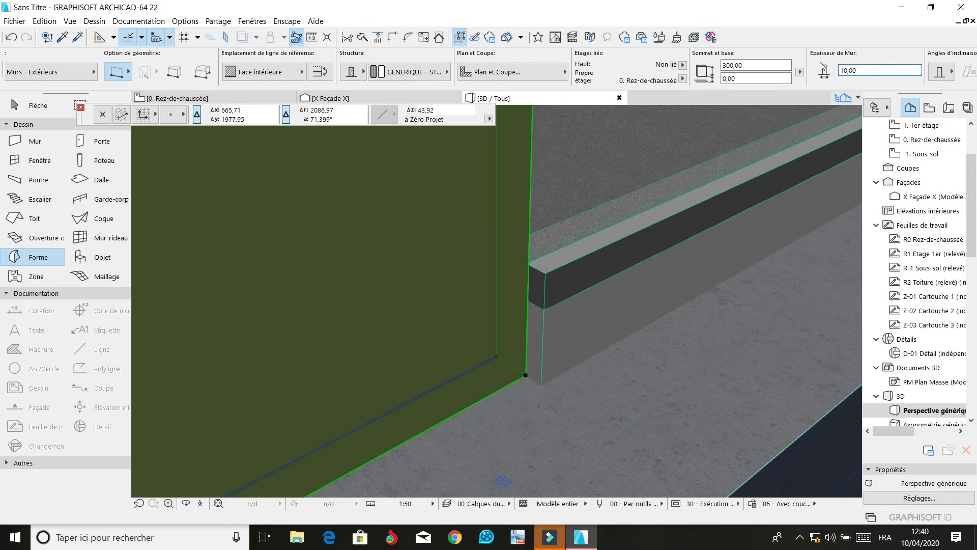
Extrude the end face of the railing's lowest base morph past the brown wall up to the dark wall's corner
left_click(537, 338)
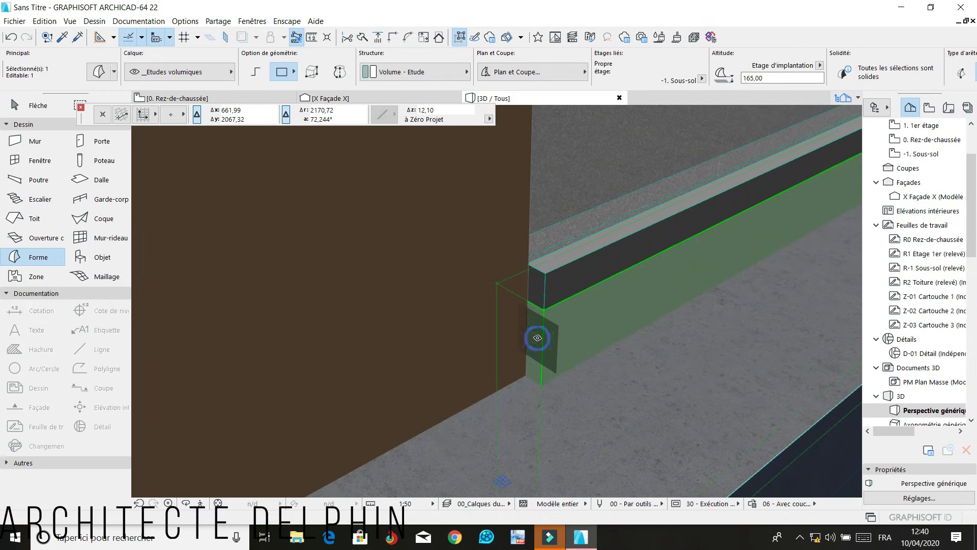
left_click(537, 338)
scroll(514, 319, "down", 5)
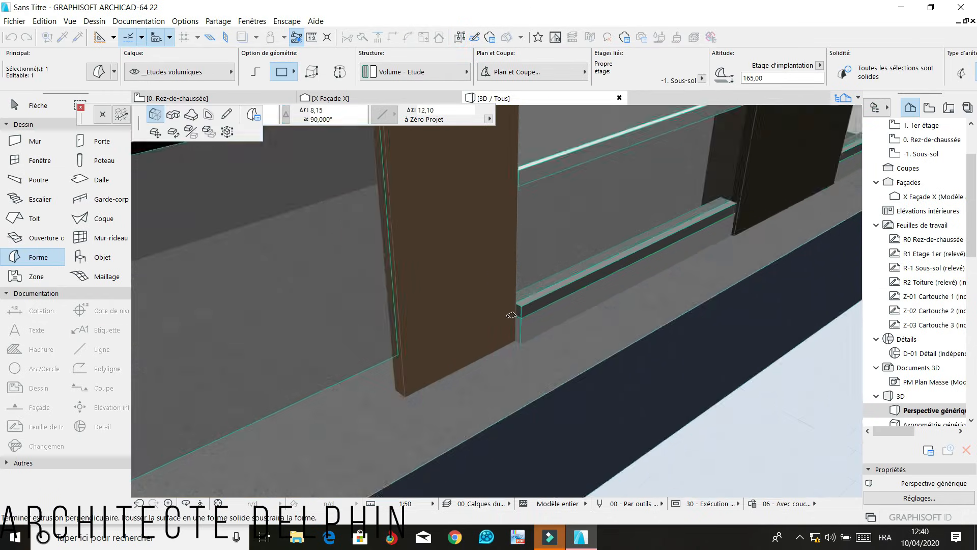
scroll(510, 315, "down", 5)
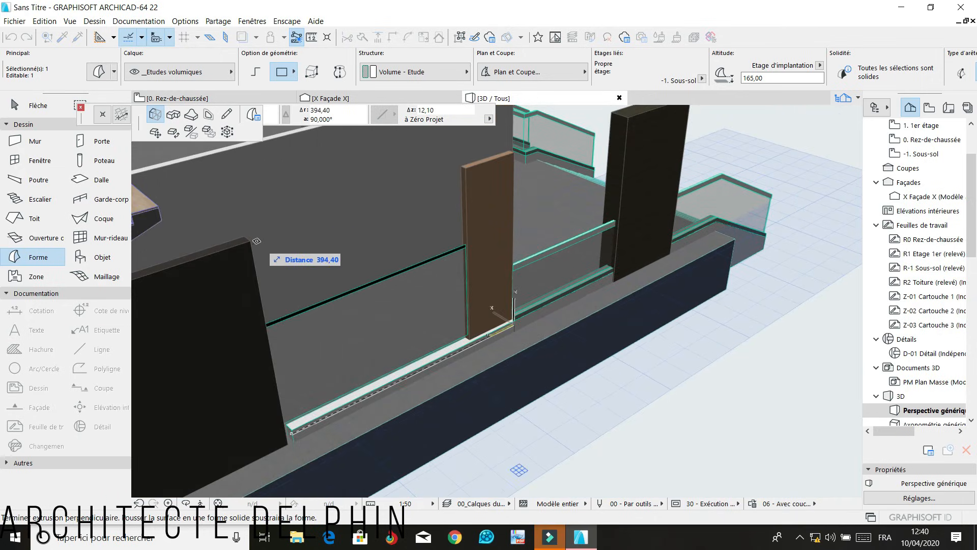
left_click(250, 240)
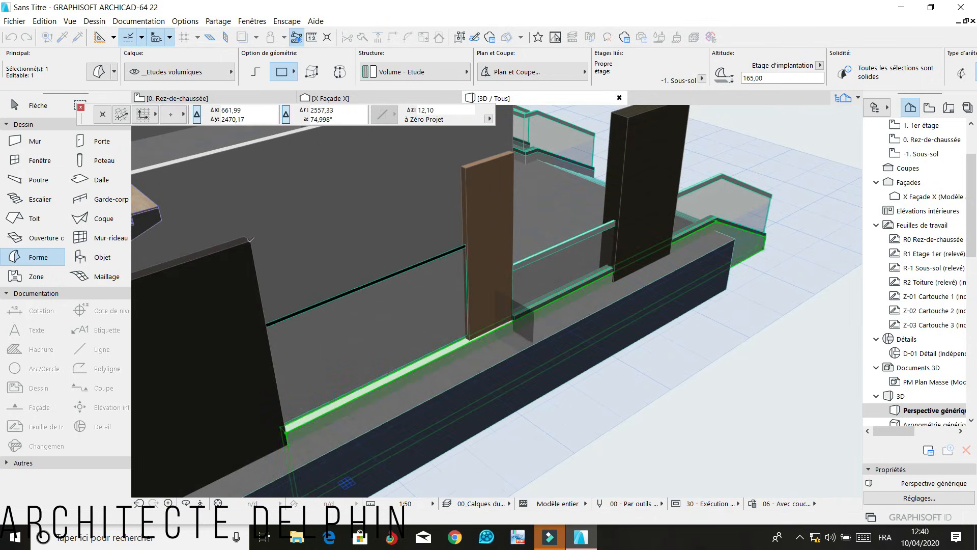
key("Escape")
Extrude the end face of the dark bar on top of the railing base by 402.85 to the same dark wall's corner
scroll(502, 313, "up", 10)
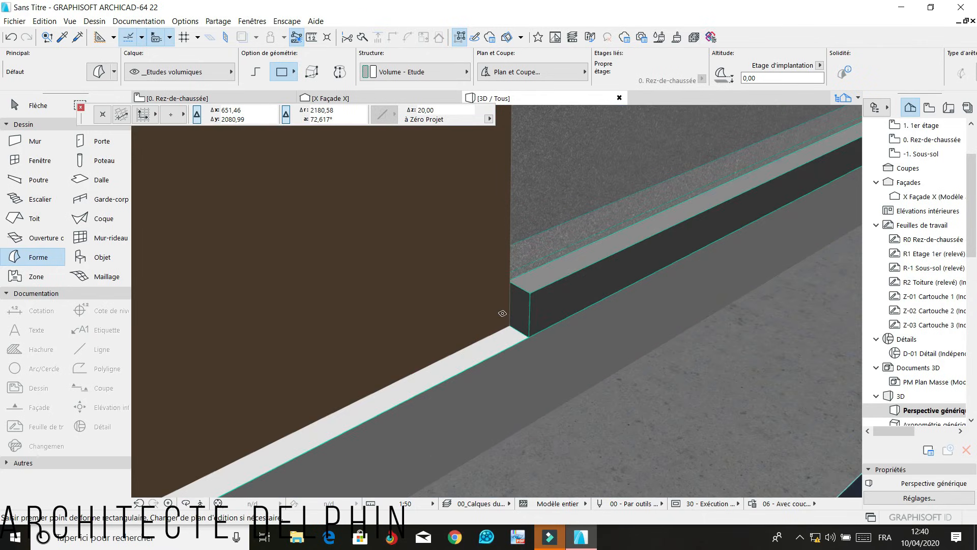
left_click(519, 319, "shift")
left_click(519, 319)
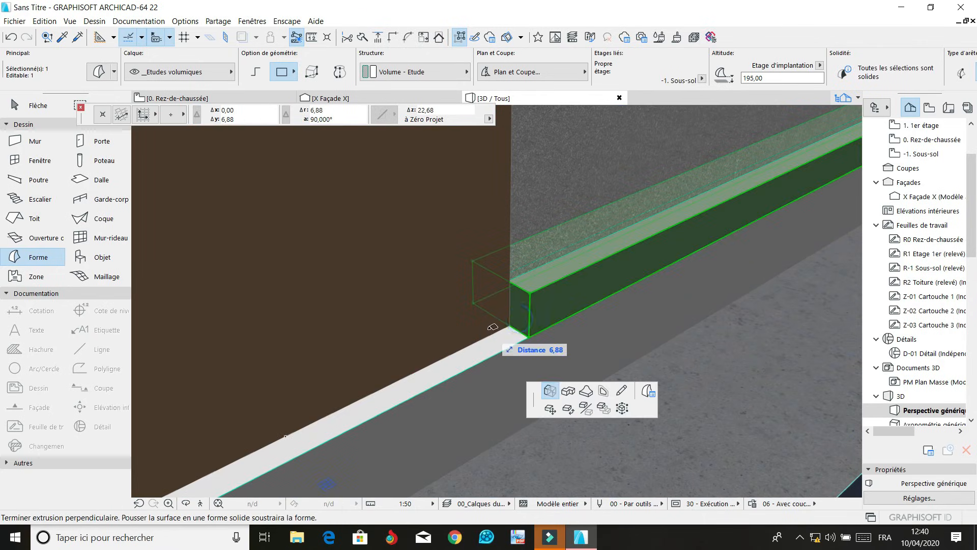
scroll(493, 327, "down", 8)
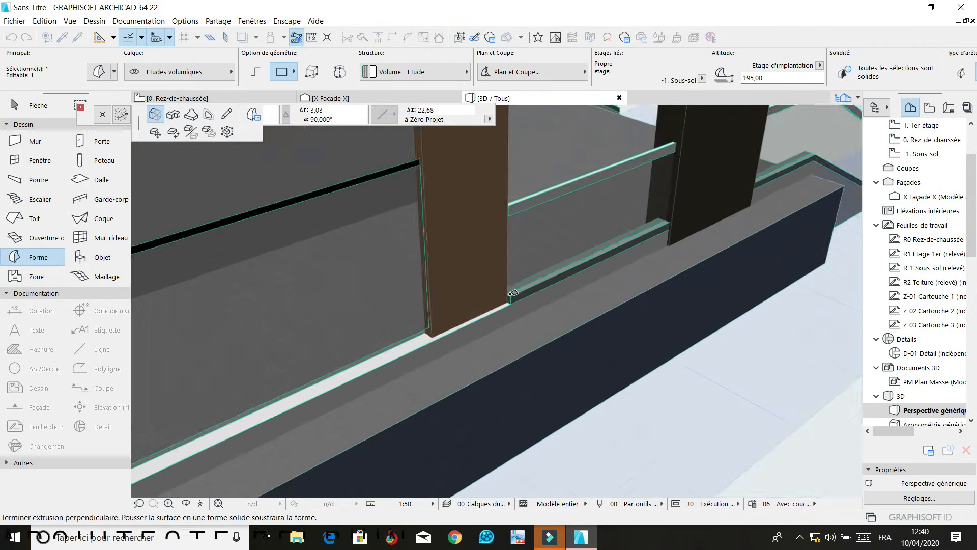
scroll(513, 292, "down", 6)
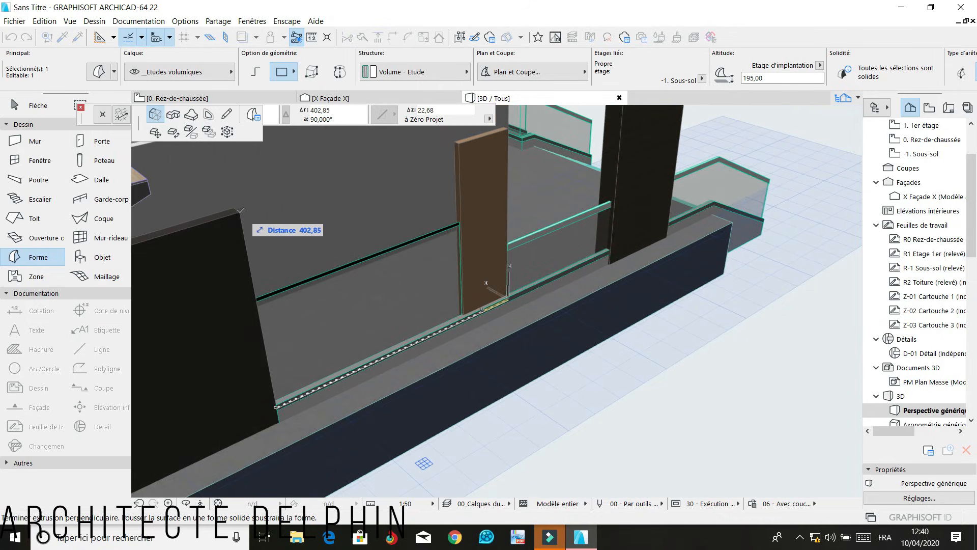
left_click(240, 209)
key("Escape")
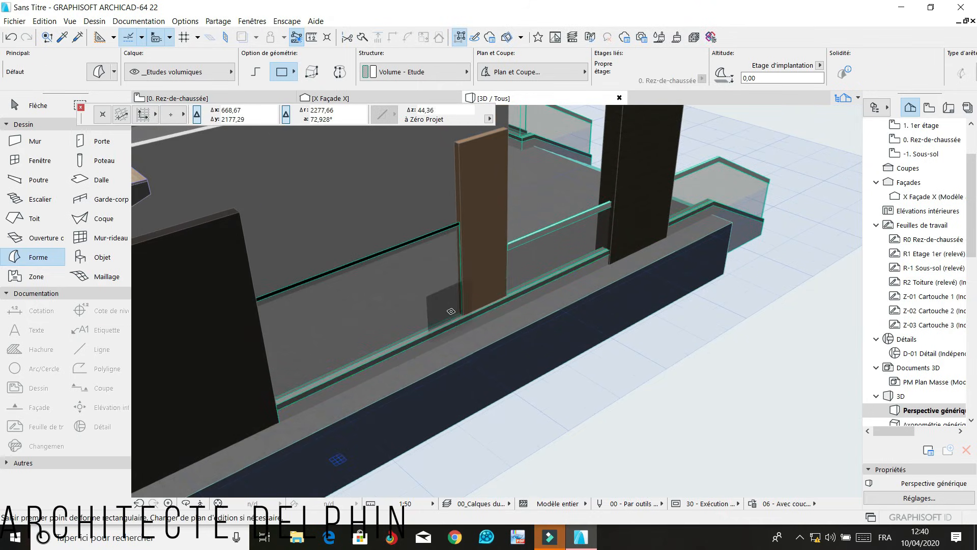
Set the thickness of the short brown terrace wall to 20 so that it wraps the extended railing base
scroll(450, 311, "up", 2)
left_click(496, 277)
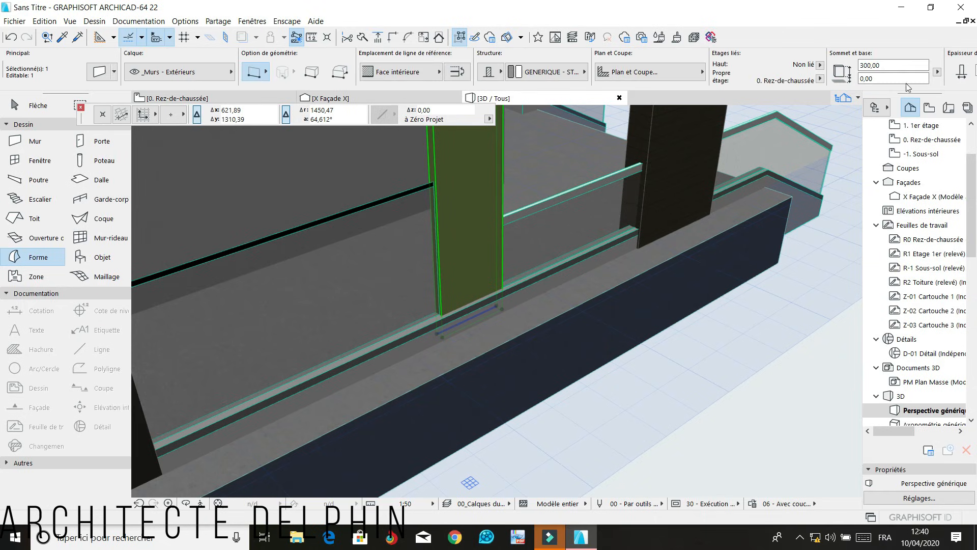
scroll(907, 81, "down", 5)
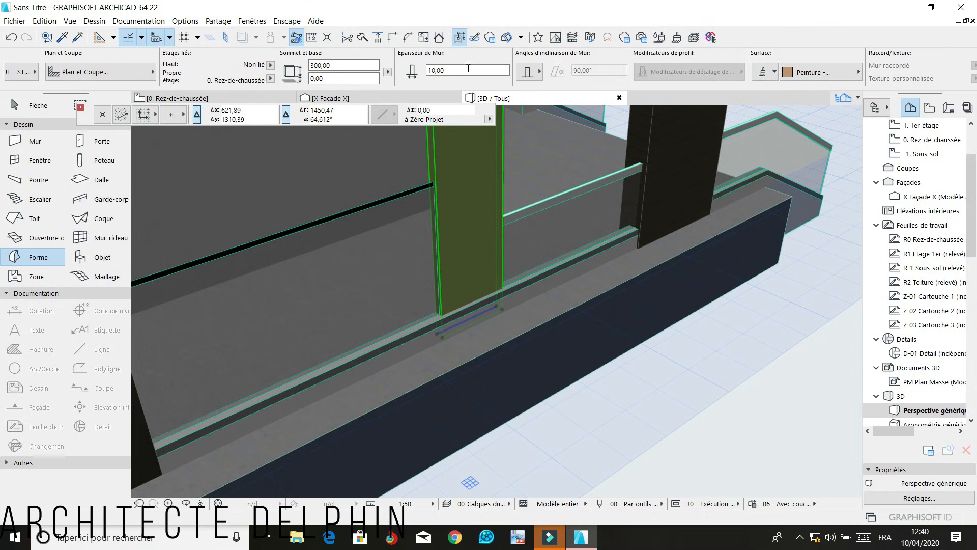
left_click(435, 71)
type("20")
key("Return")
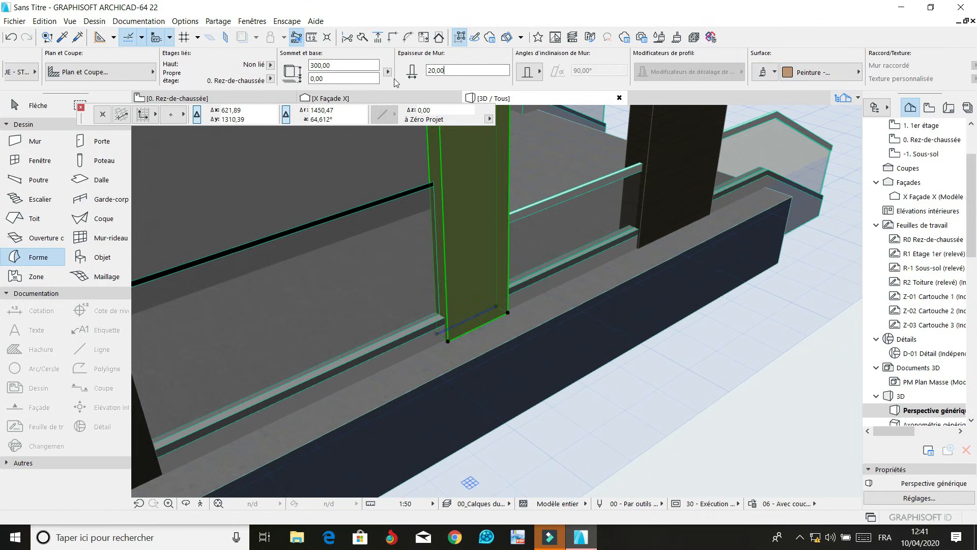
key("Escape")
Examine the terrace edge, its walls, glass railings and entrance stairs from several angles around the building
scroll(510, 327, "down", 5)
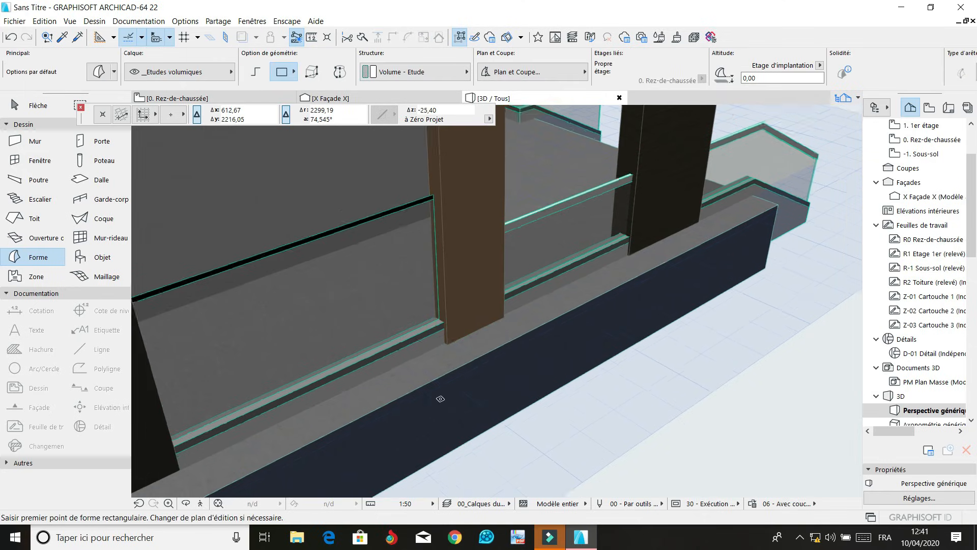
left_click(186, 503)
left_click_drag(584, 292, 316, 246)
left_click_drag(704, 312, 617, 303)
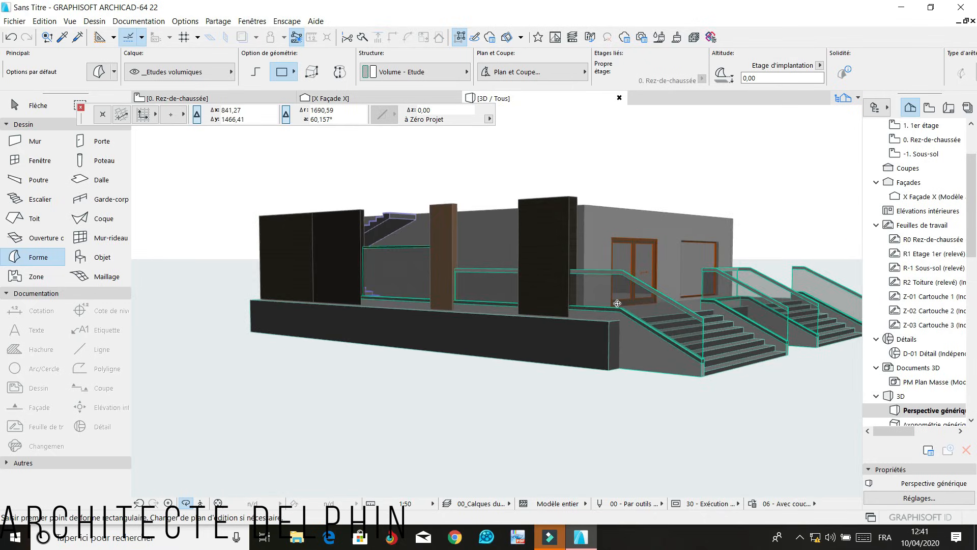
left_click_drag(439, 335, 635, 302)
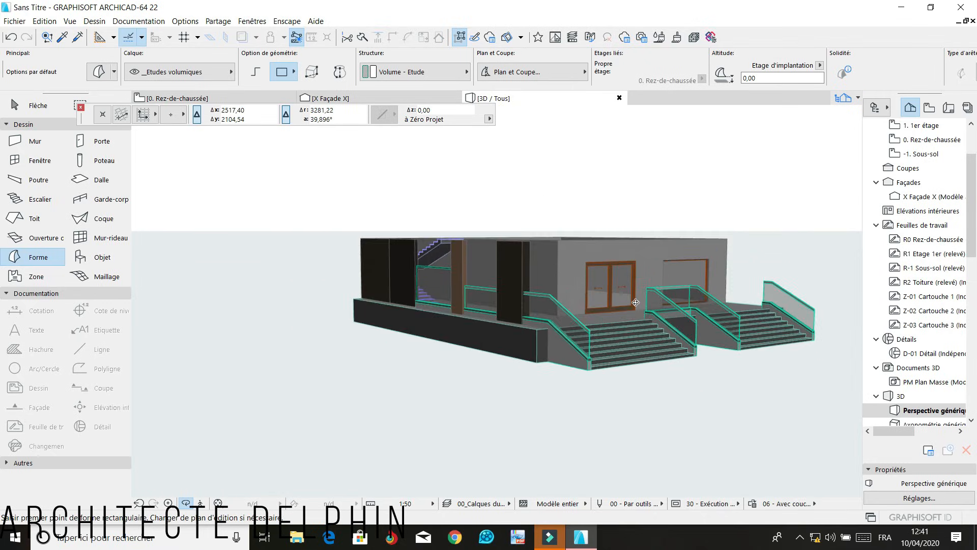
mouse_move(479, 403)
left_mouse_down()
mouse_move(525, 419)
mouse_move(512, 389)
mouse_move(508, 399)
mouse_move(647, 374)
left_mouse_up()
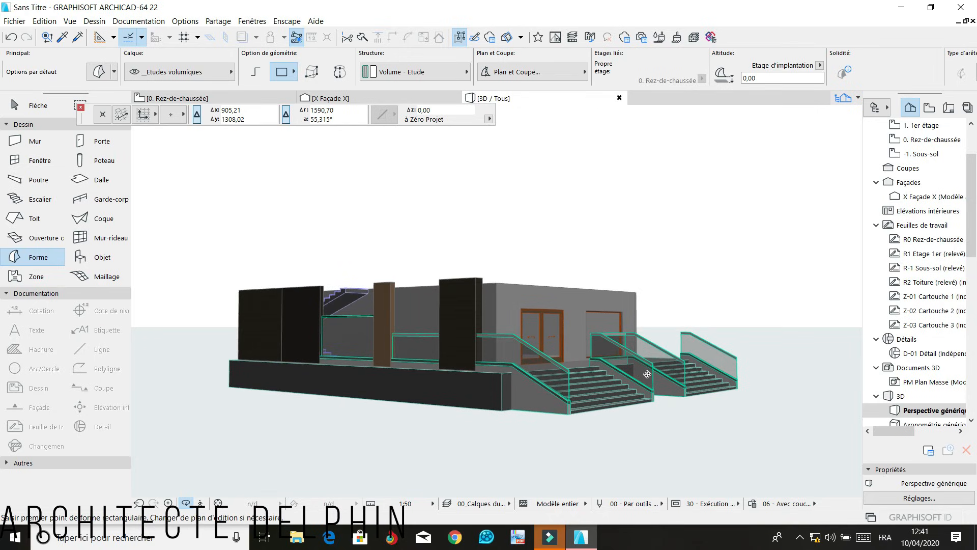
left_click_drag(645, 376, 603, 395)
left_click_drag(726, 366, 428, 343)
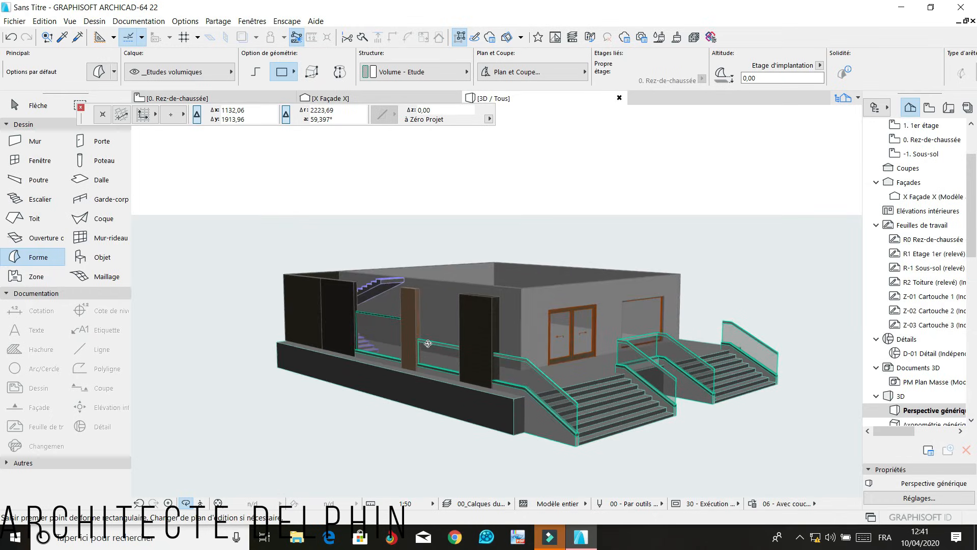
Show the whole Rez-de-chaussée floor plan and deselect the terrace glass panel and handrail
left_click(213, 98)
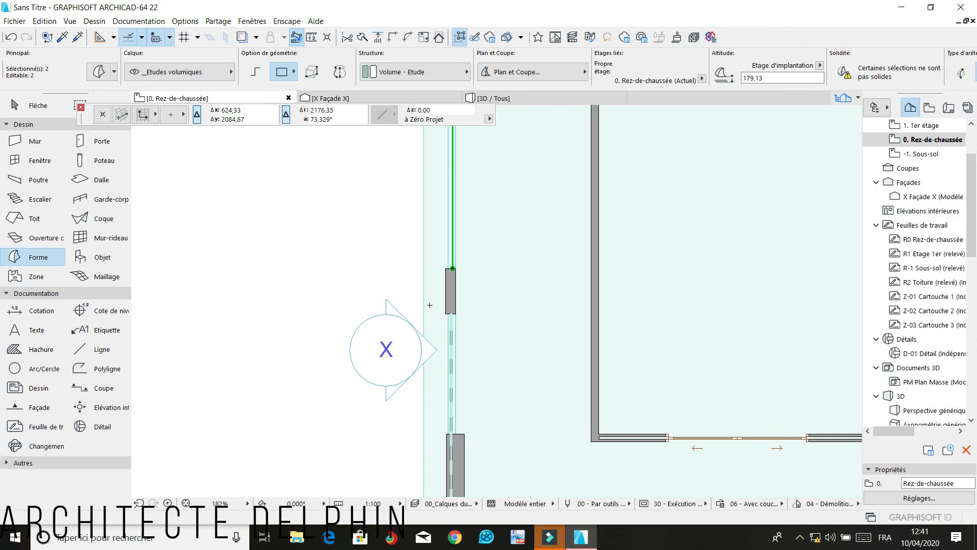
scroll(493, 274, "down", 5)
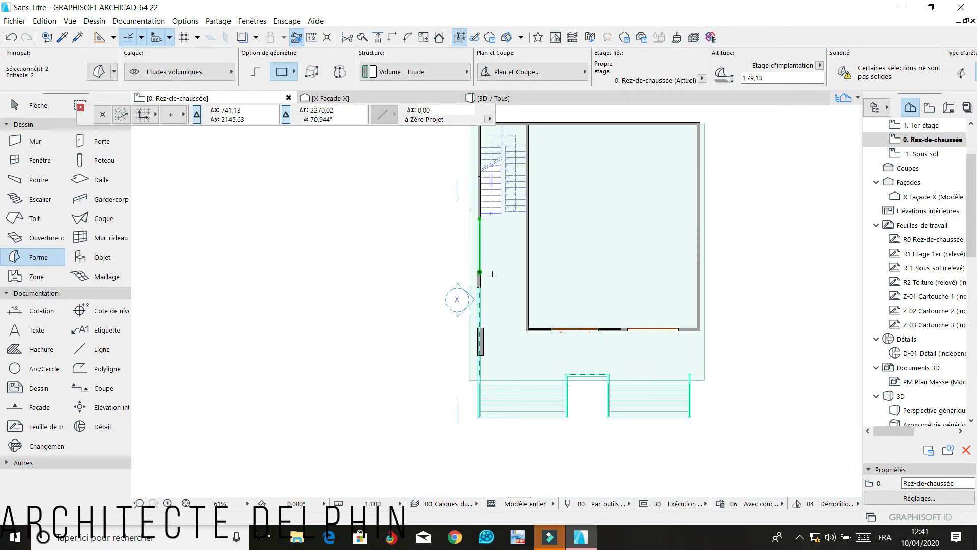
key("Escape")
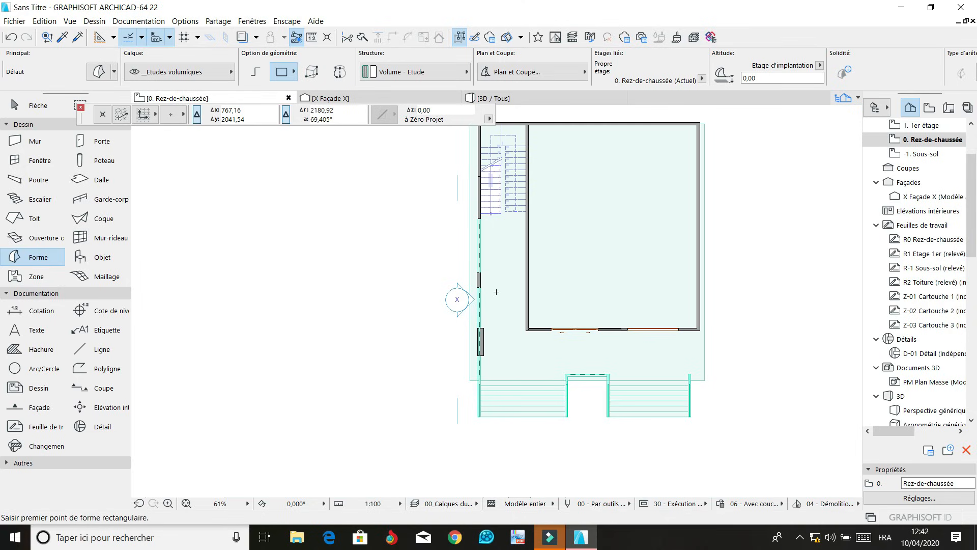
Return to the 3D perspective and review the complete building with its terrace and both glass-railed stairs
left_click(528, 98)
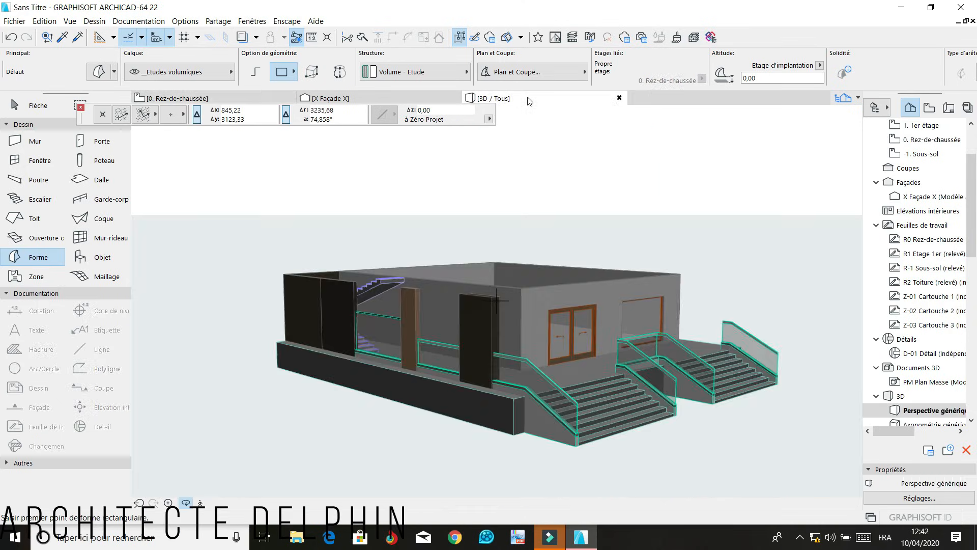
middle_click_drag(541, 299, 544, 325, "shift")
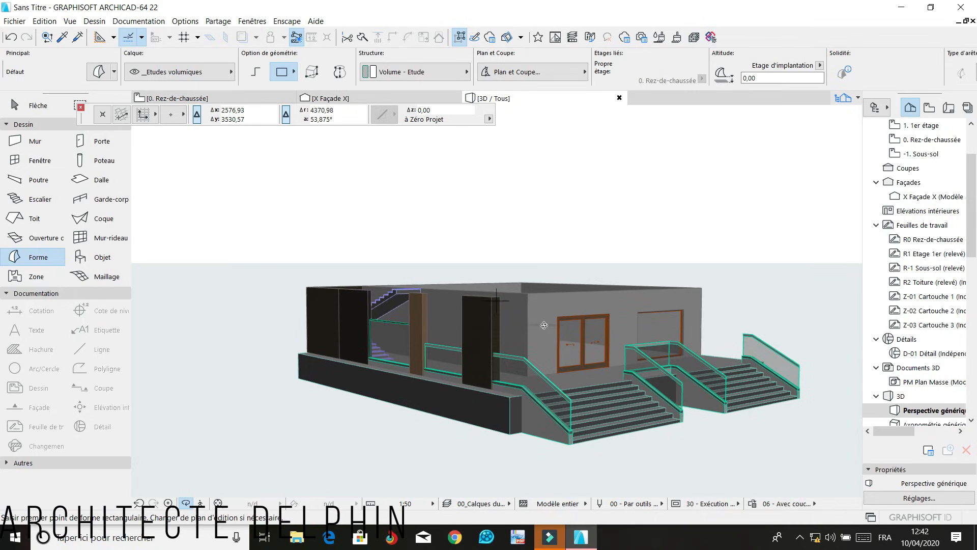
mouse_move(560, 349)
middle_mouse_down("shift")
mouse_move(601, 357)
mouse_move(578, 344)
middle_mouse_up("shift")
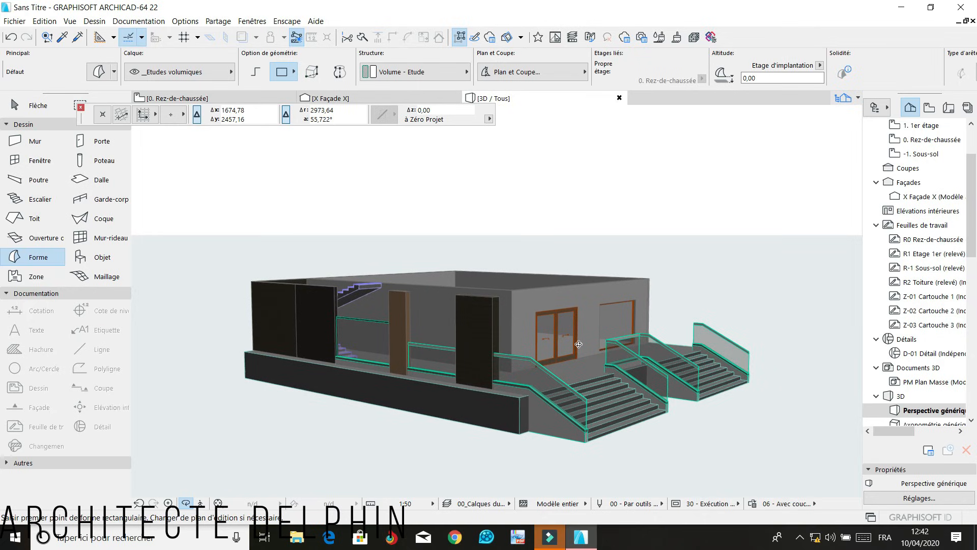
middle_click_drag(578, 344, 457, 349, "shift")
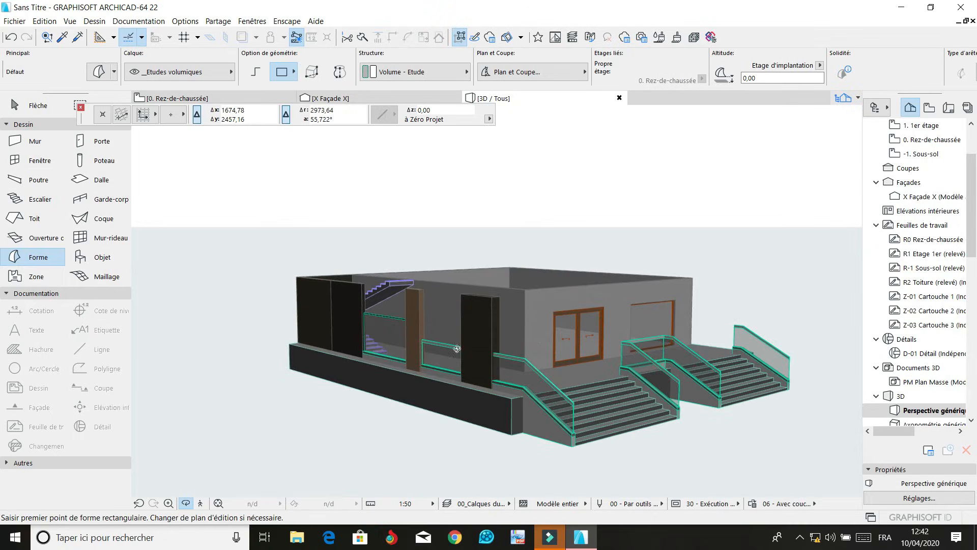
scroll(454, 349, "down", 2)
middle_click_drag(618, 363, 579, 367, "shift")
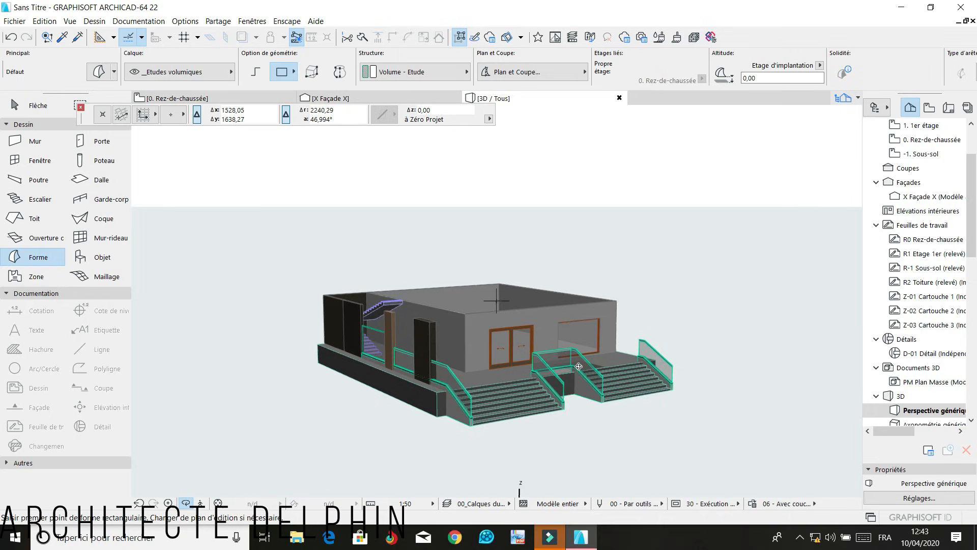
left_click(799, 543)
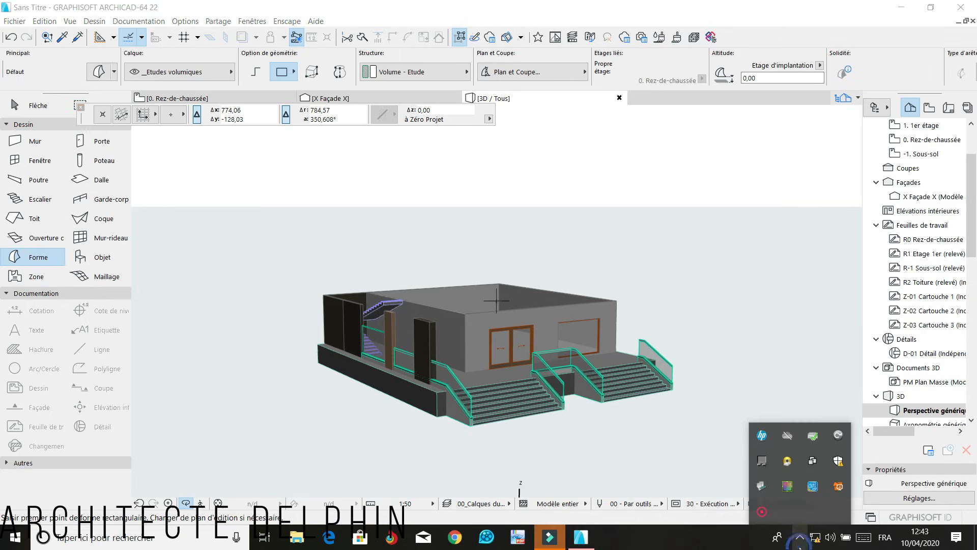
left_click(764, 510)
left_click(803, 518)
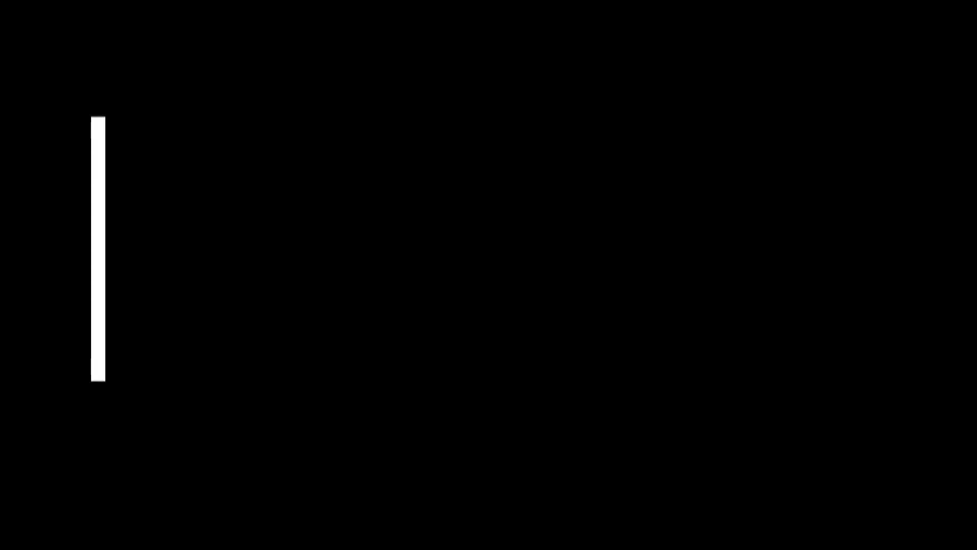